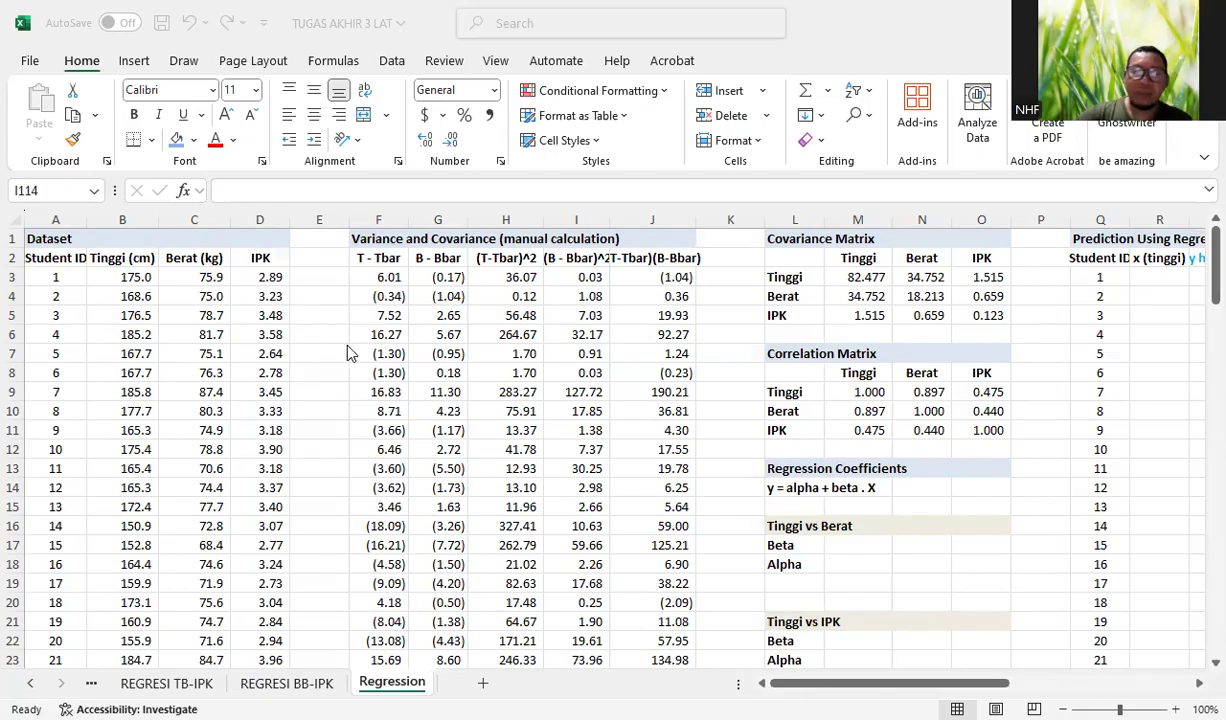
Step: Review the Tinggi, Berat and IPK columns of the dataset and the descriptive analysis below it
{"action": "left_click", "coordinate": [49, 276]}
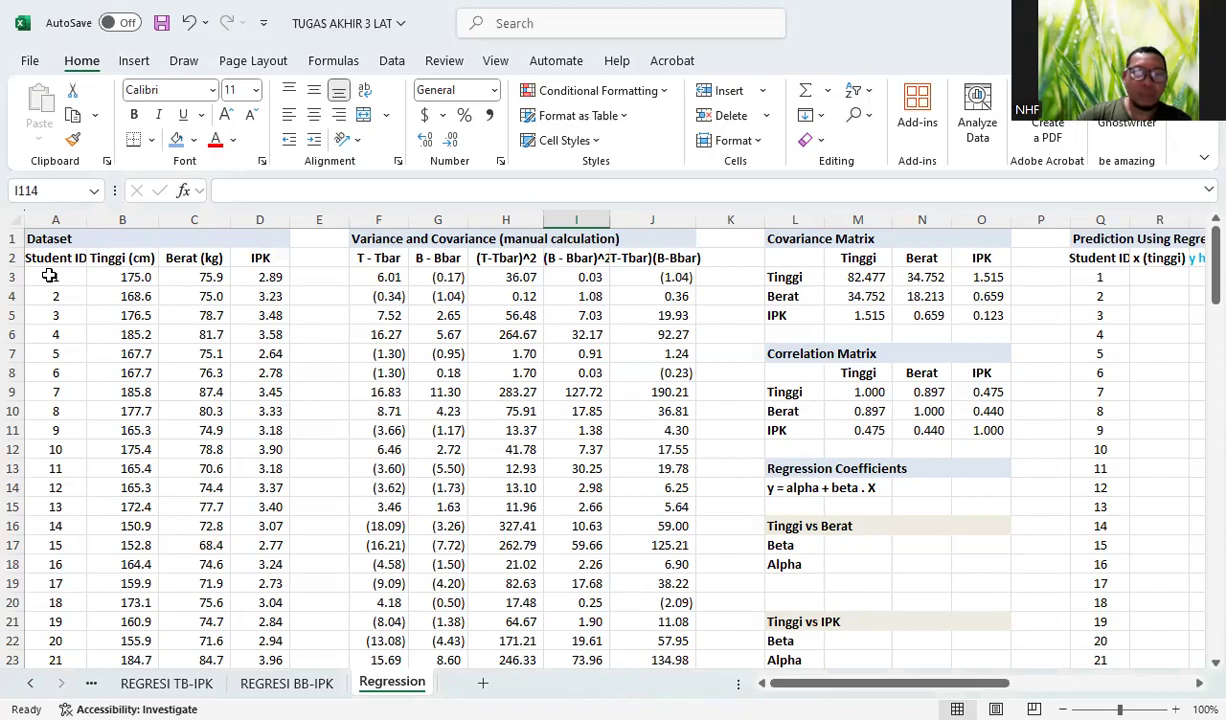
{"action": "left_click", "coordinate": [122, 260]}
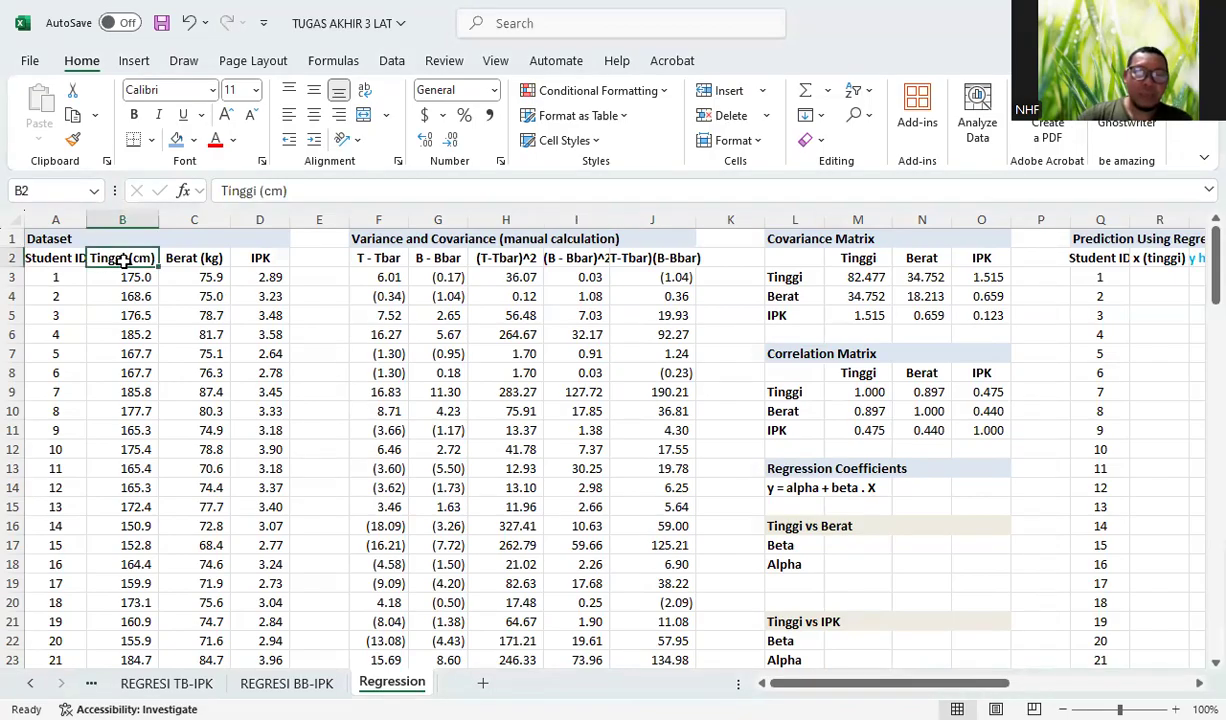
{"action": "left_click", "coordinate": [197, 260]}
{"action": "left_click", "coordinate": [279, 263]}
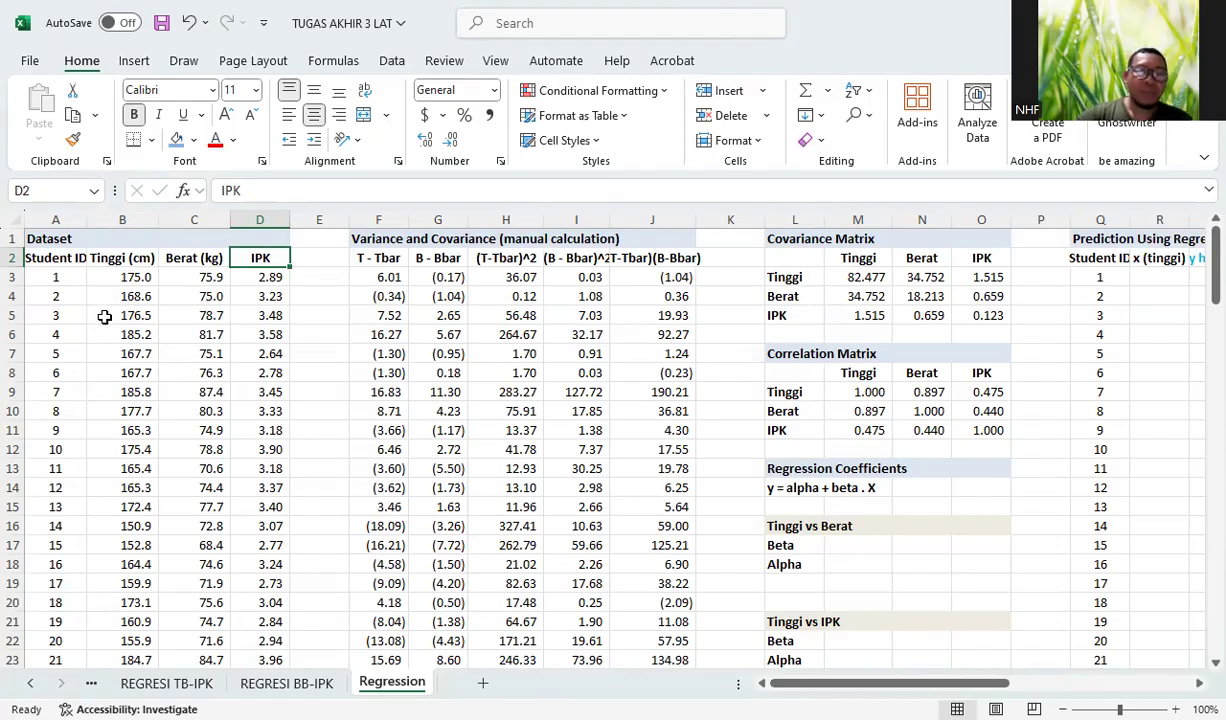
{"action": "scroll", "coordinate": [112, 311], "scroll_direction": "down", "scroll_amount": 20}
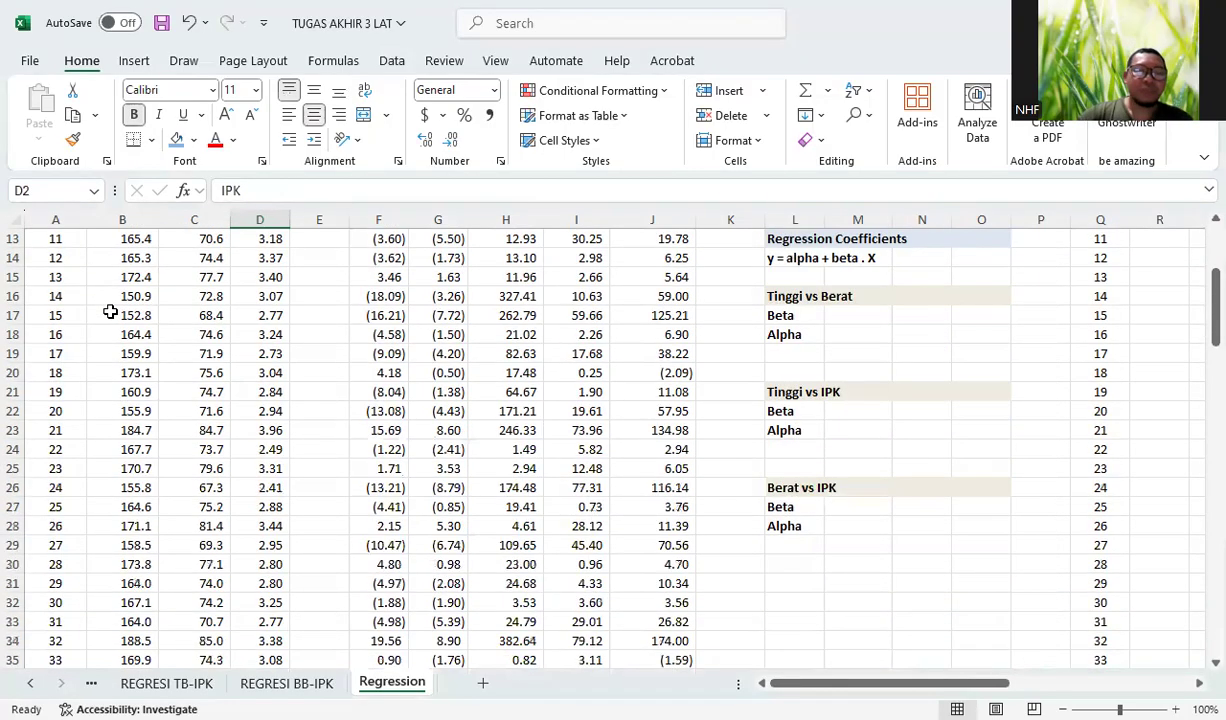
{"action": "scroll", "coordinate": [125, 343], "scroll_direction": "down", "scroll_amount": 9}
{"action": "scroll", "coordinate": [125, 346], "scroll_direction": "up", "scroll_amount": 2}
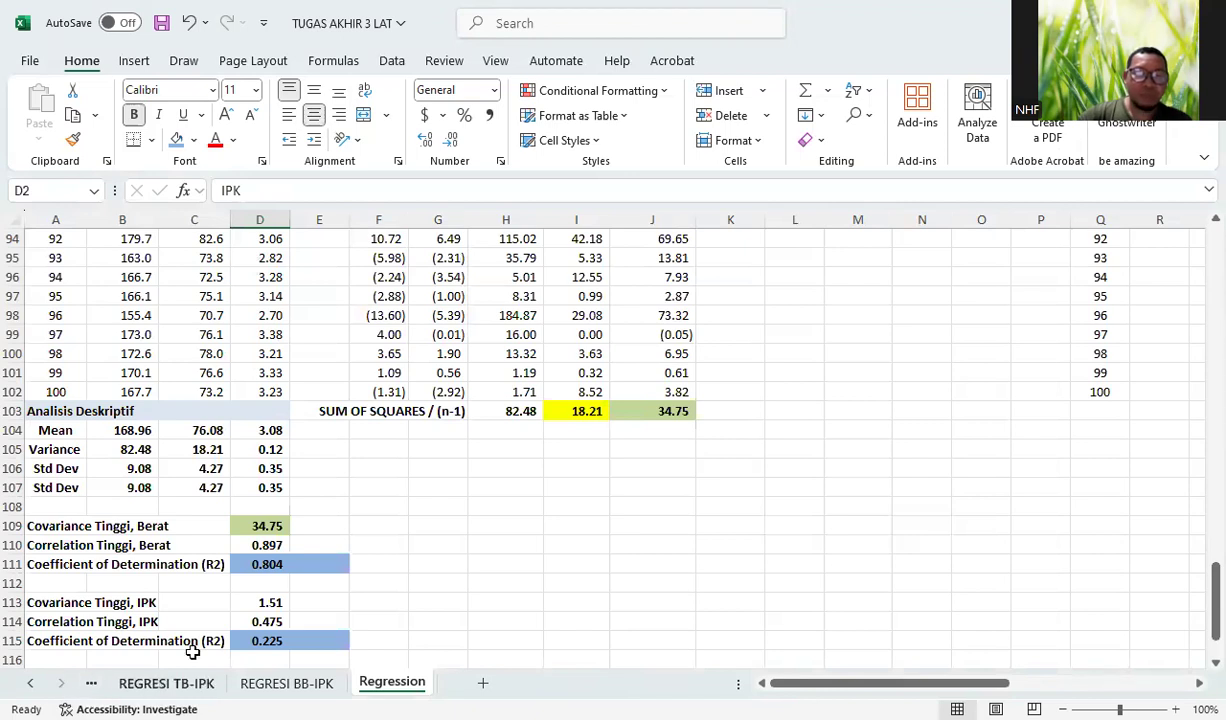
Step: Delete the chart sheets REGRESI TB-IPK and REGRESI BB-IPK from the workbook
{"action": "right_click", "coordinate": [145, 688]}
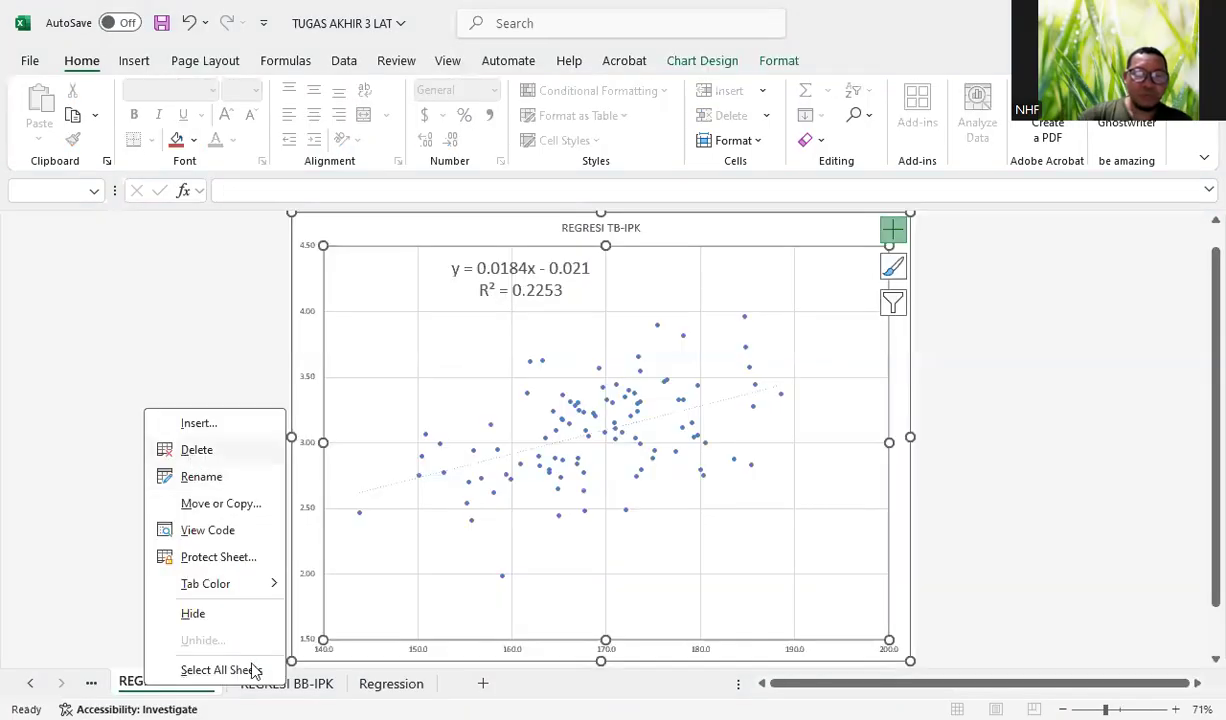
{"action": "left_click", "coordinate": [196, 449]}
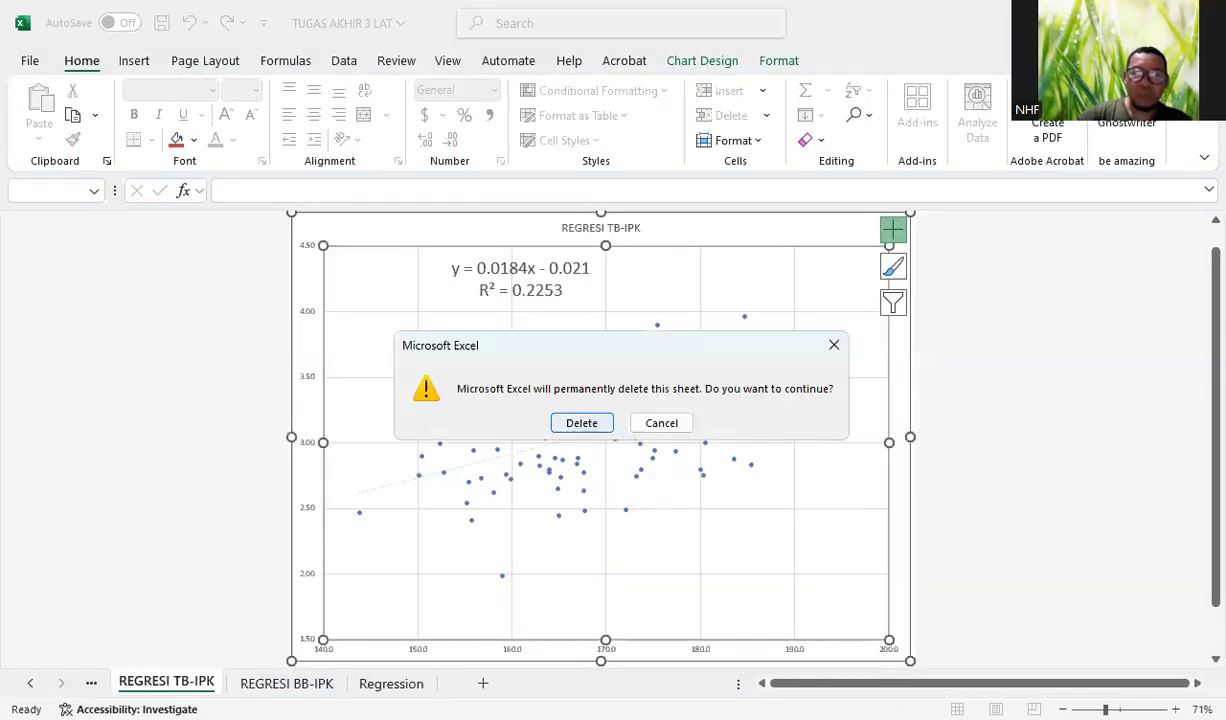
{"action": "key", "text": "Return"}
{"action": "right_click", "coordinate": [196, 683]}
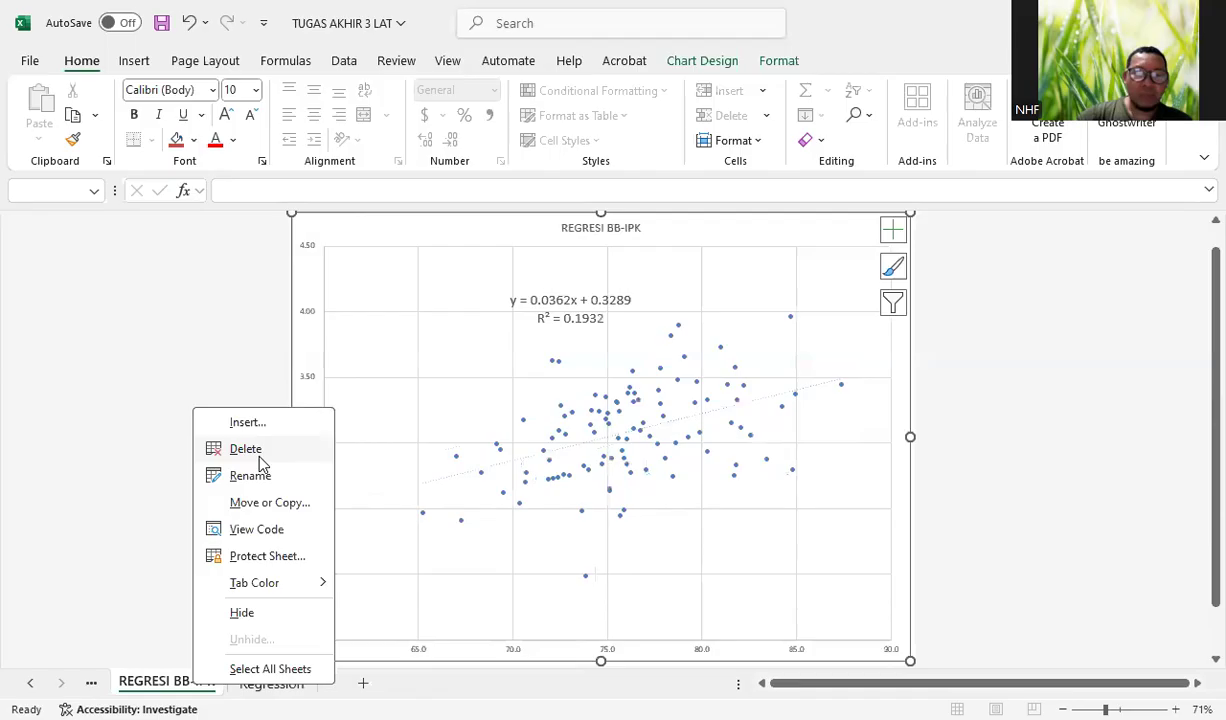
{"action": "left_click", "coordinate": [252, 450]}
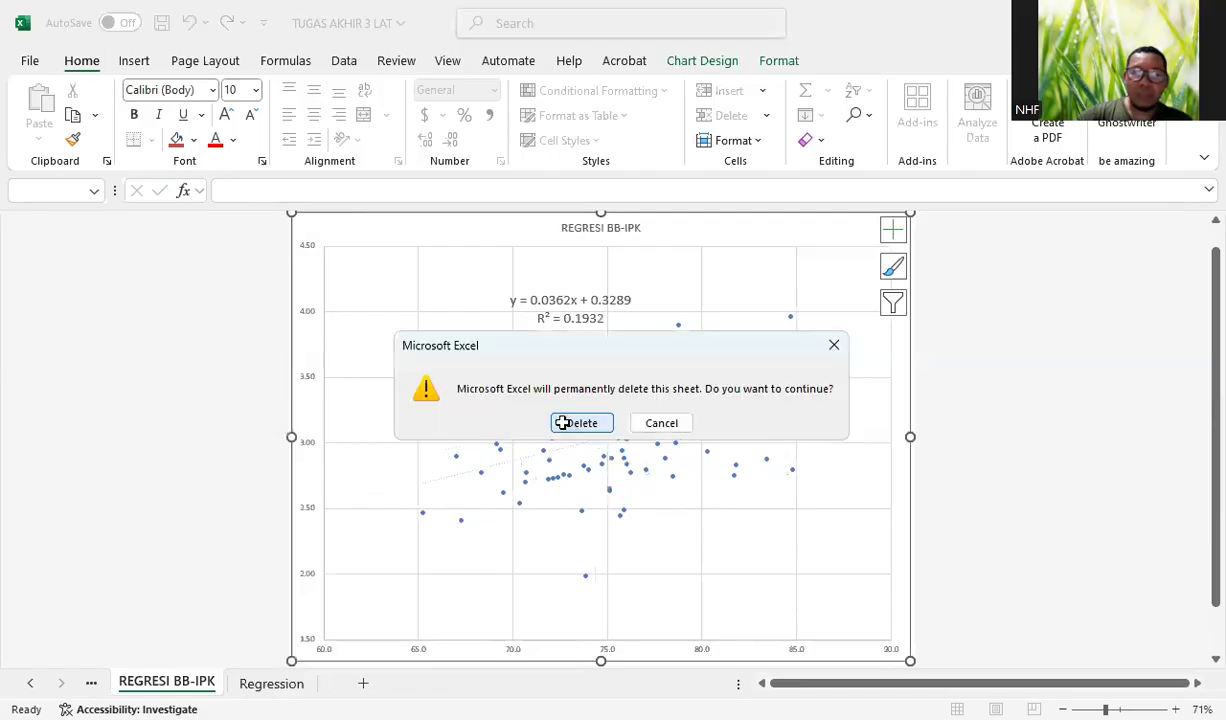
{"action": "left_click", "coordinate": [563, 423]}
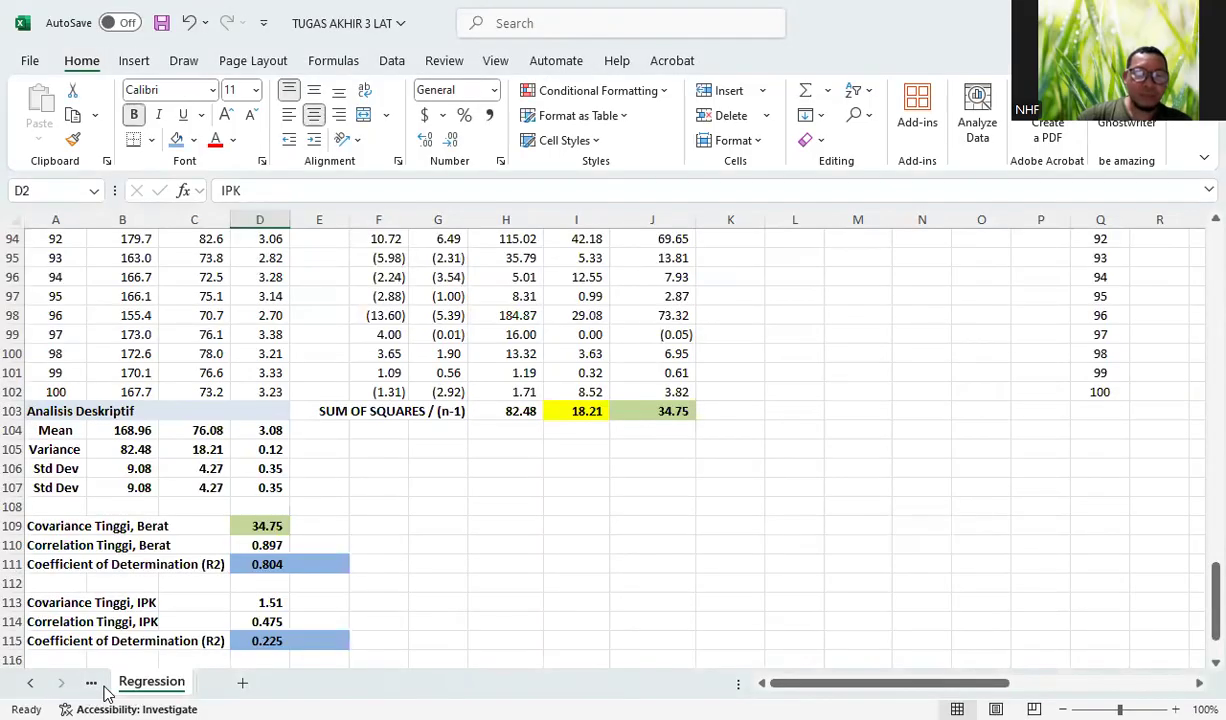
Step: Find the remaining chart sheet REGRESI TB-BB and delete it from the workbook
{"action": "left_click", "coordinate": [92, 684]}
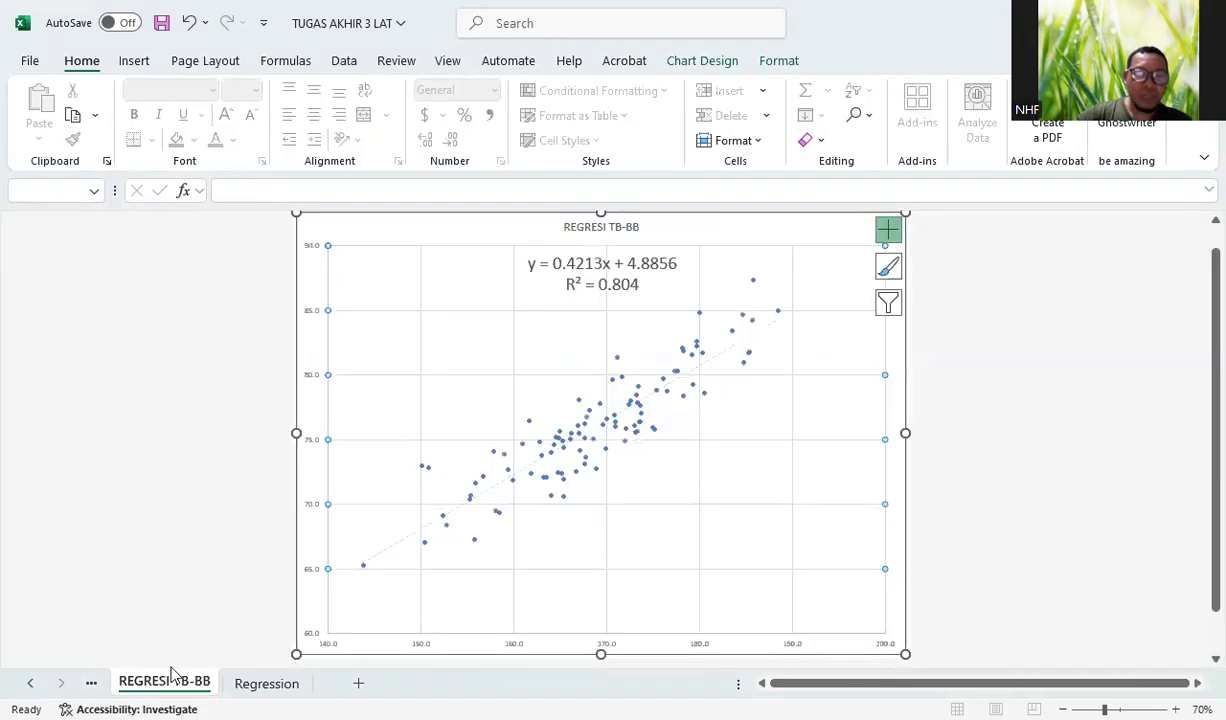
{"action": "right_click", "coordinate": [171, 674]}
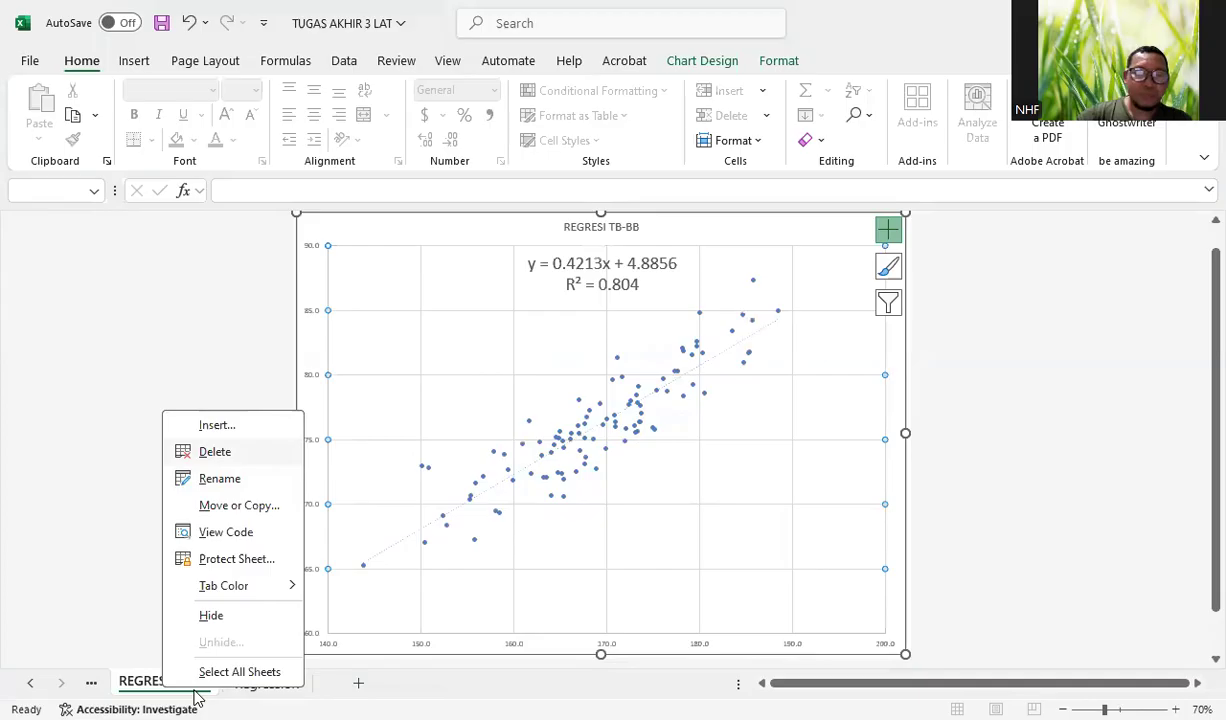
{"action": "key", "text": "Return"}
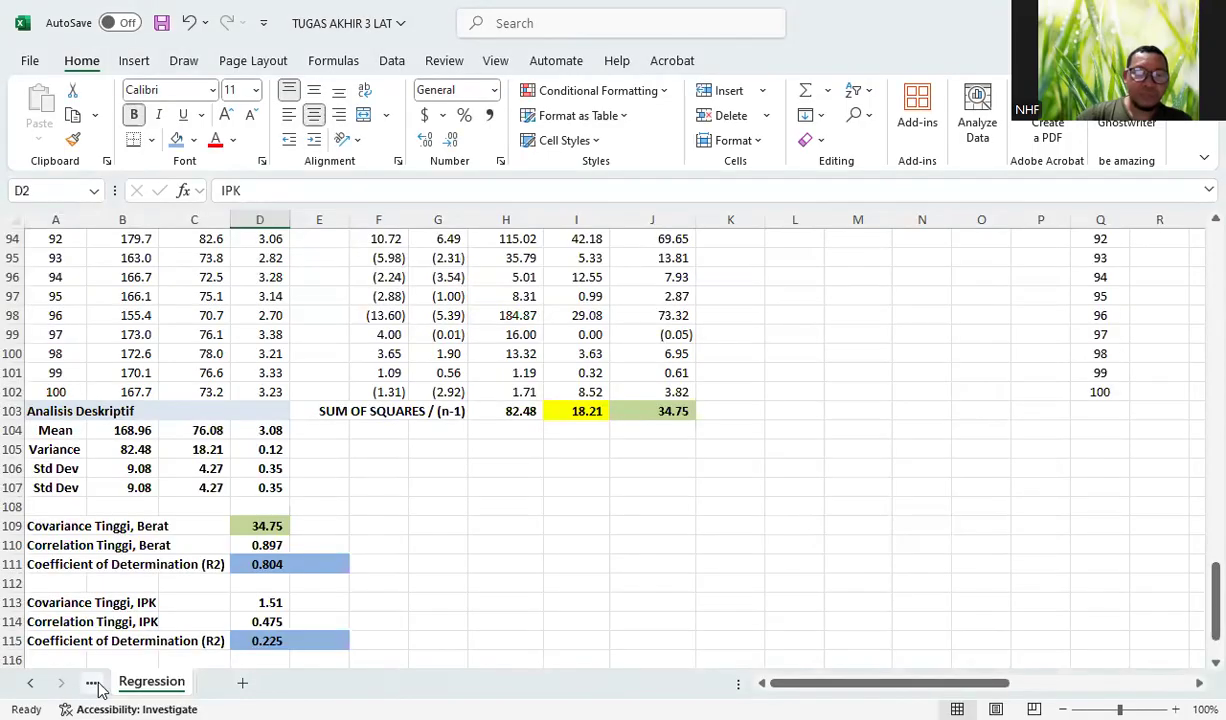
Step: Look through the Normal Distribution and Descriptive sheets and the regression coefficient and prediction tables on the Regression sheet
{"action": "left_click", "coordinate": [93, 684]}
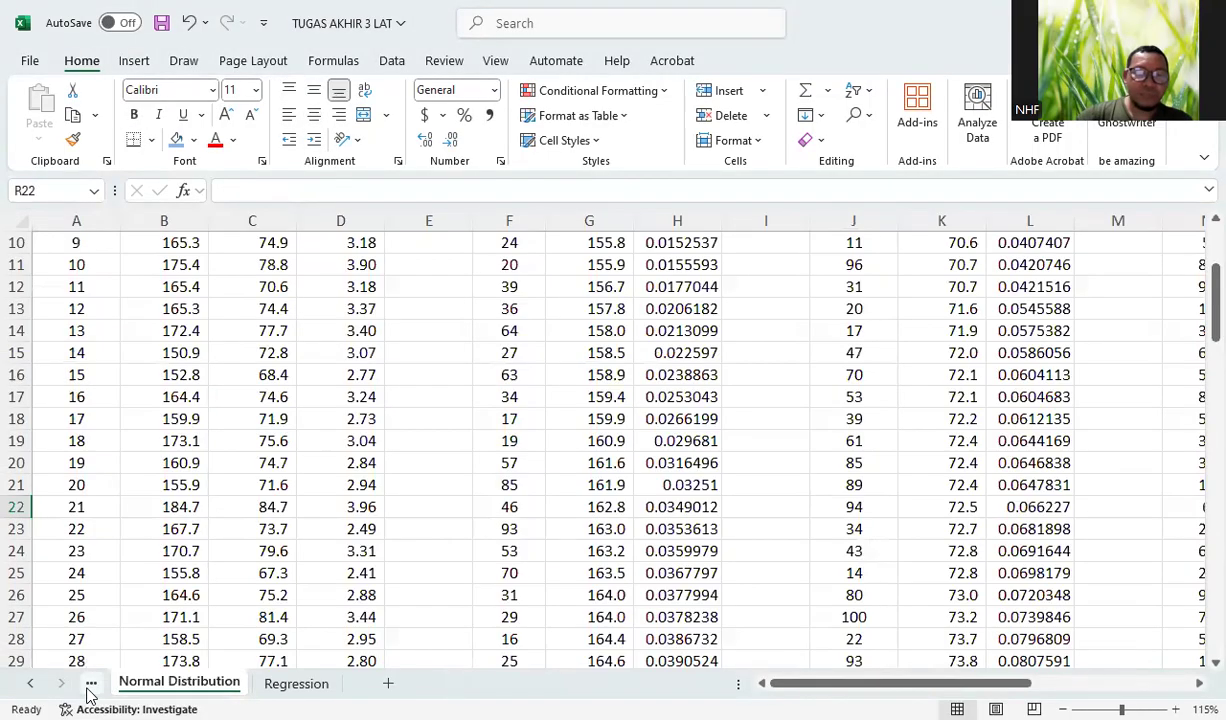
{"action": "left_click", "coordinate": [90, 685]}
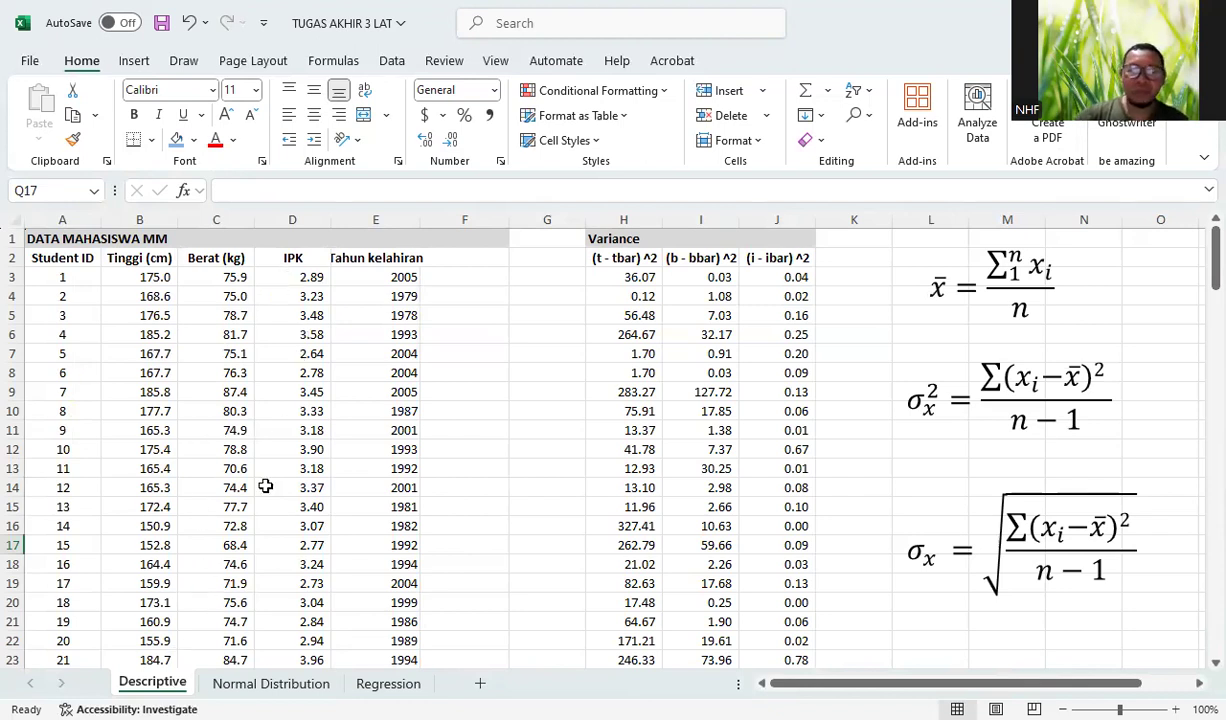
{"action": "left_click", "coordinate": [255, 684]}
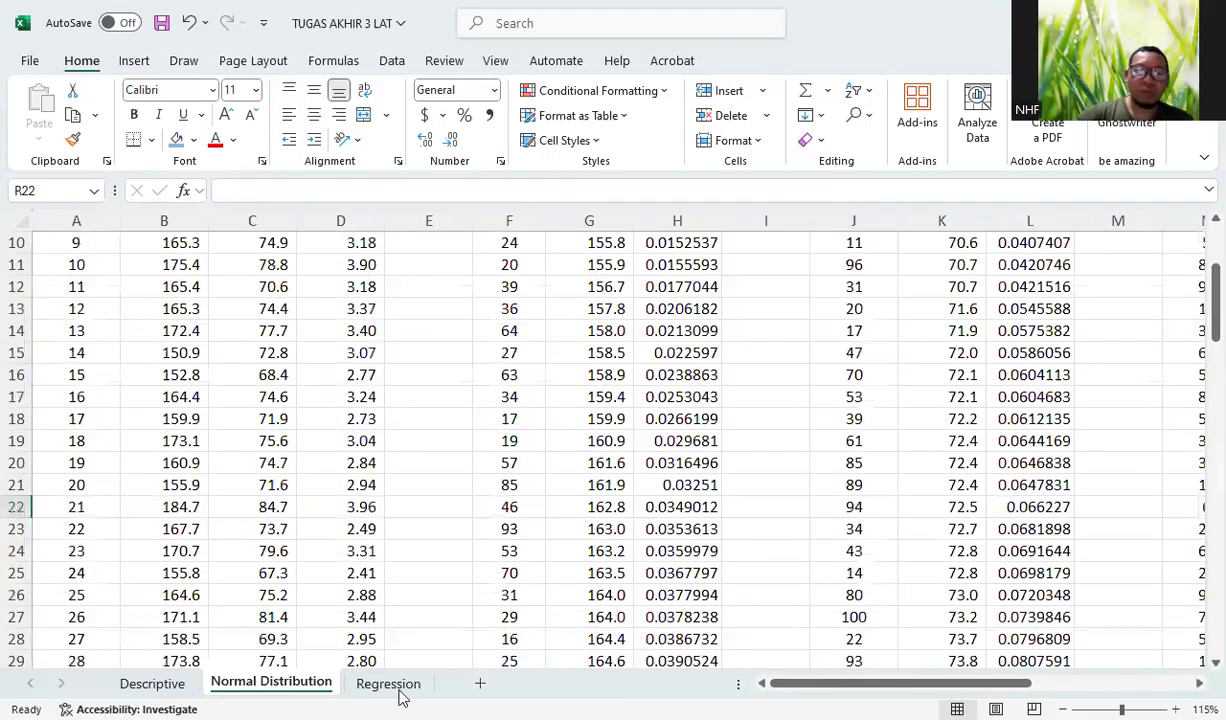
{"action": "left_click", "coordinate": [389, 686]}
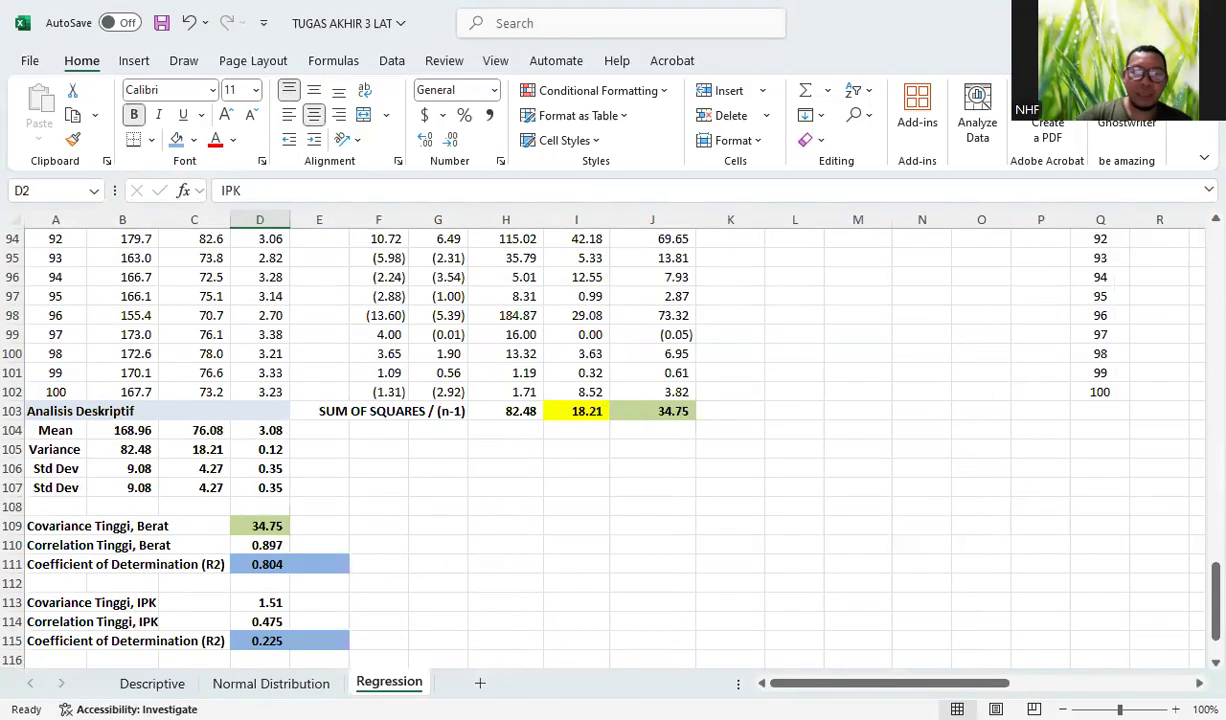
{"action": "scroll", "coordinate": [539, 581], "scroll_direction": "up", "scroll_amount": 2}
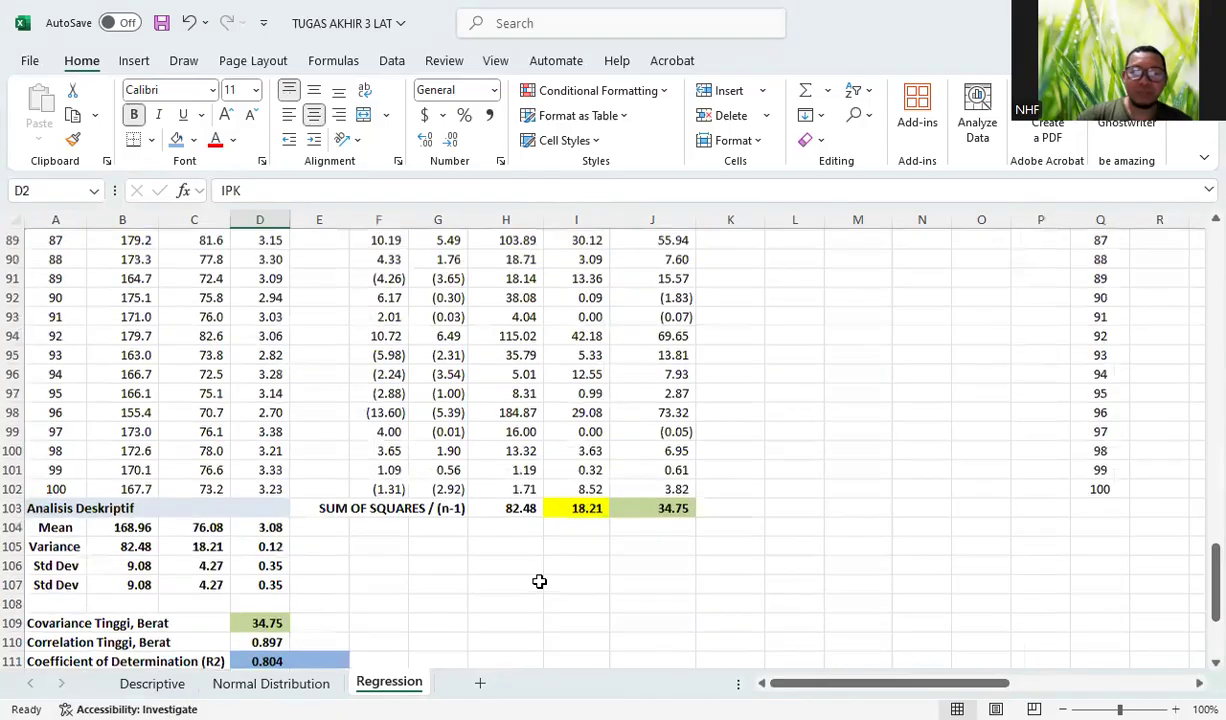
{"action": "scroll", "coordinate": [539, 581], "scroll_direction": "up", "scroll_amount": 20}
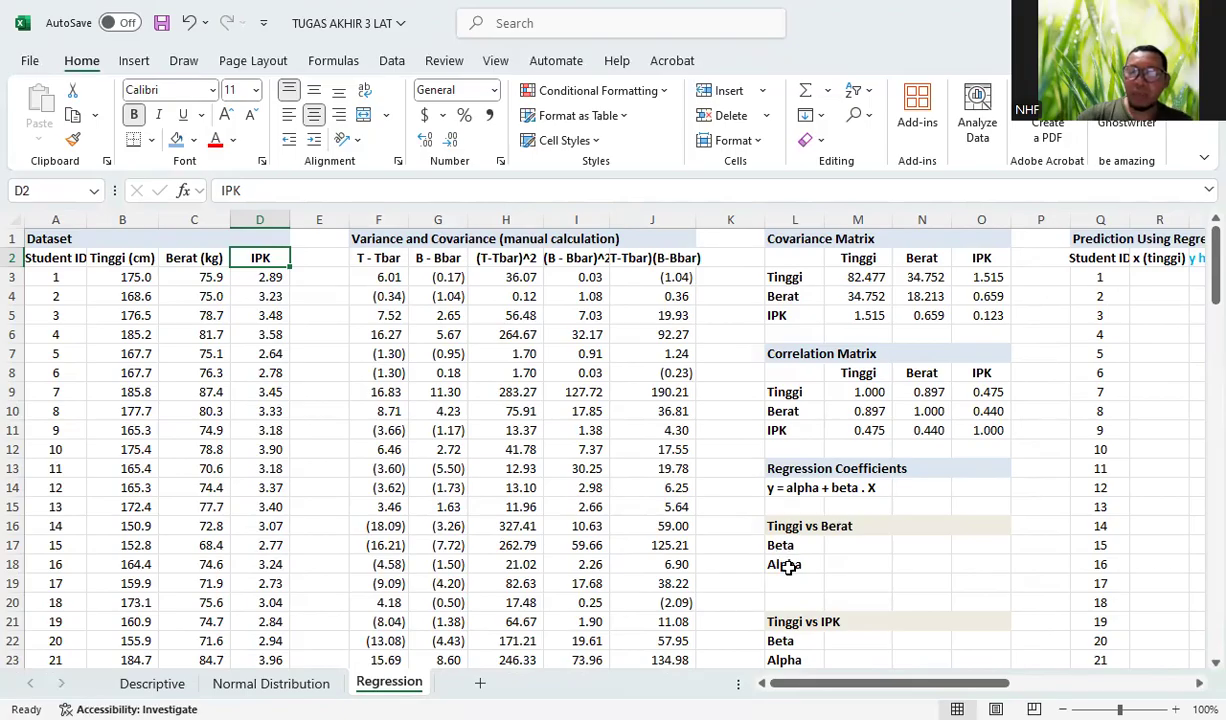
{"action": "left_click_drag", "start_coordinate": [848, 686], "coordinate": [941, 698]}
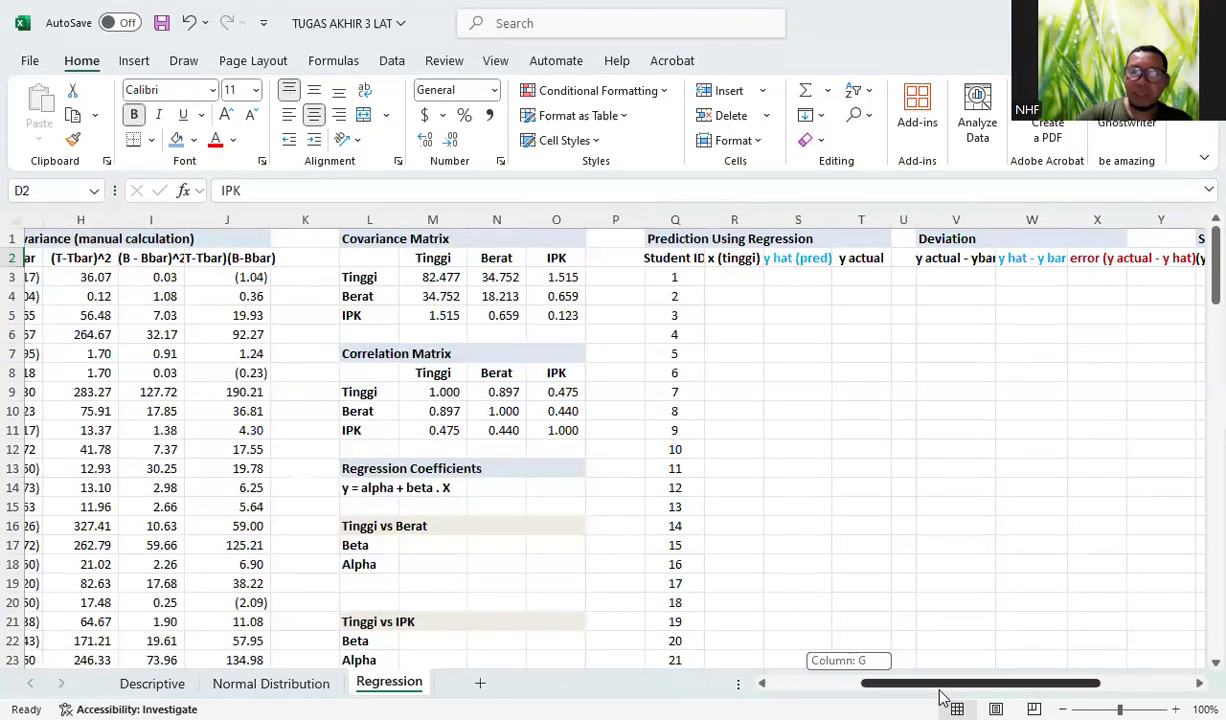
{"action": "left_click_drag", "start_coordinate": [941, 698], "coordinate": [790, 640]}
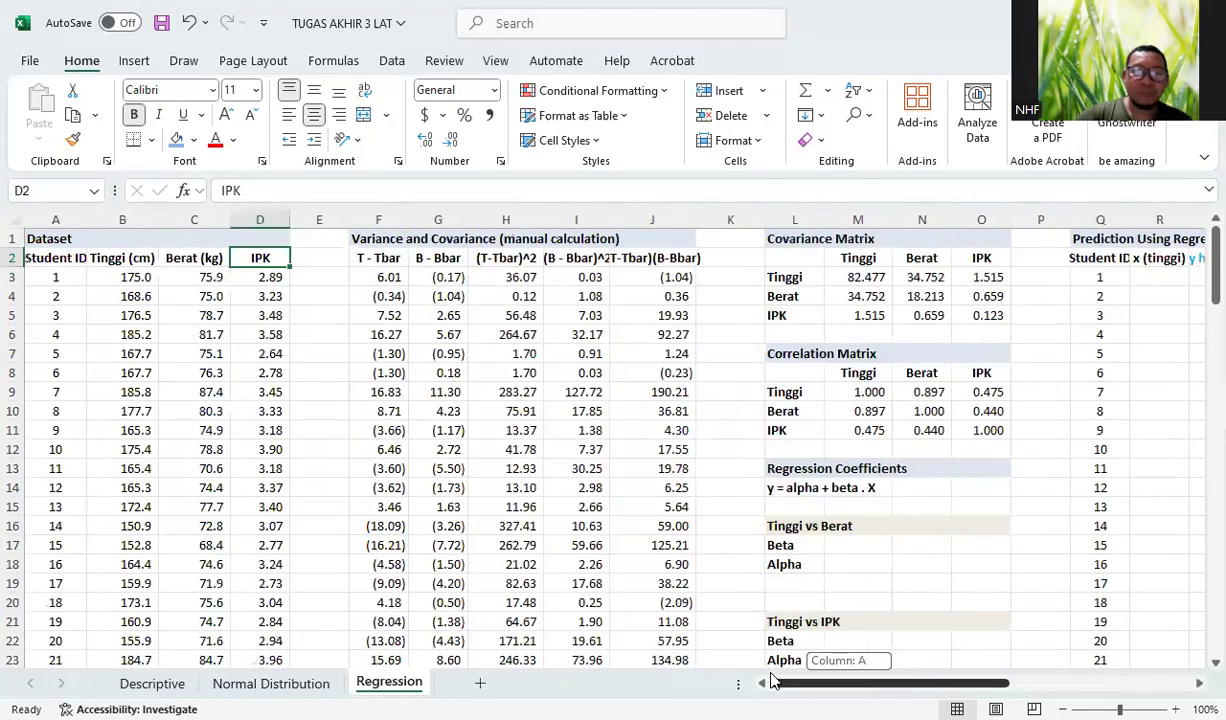
Step: Examine the covariance, correlation and coefficient of determination rows for Tinggi and Berat below the dataset
{"action": "scroll", "coordinate": [214, 540], "scroll_direction": "down", "scroll_amount": 18}
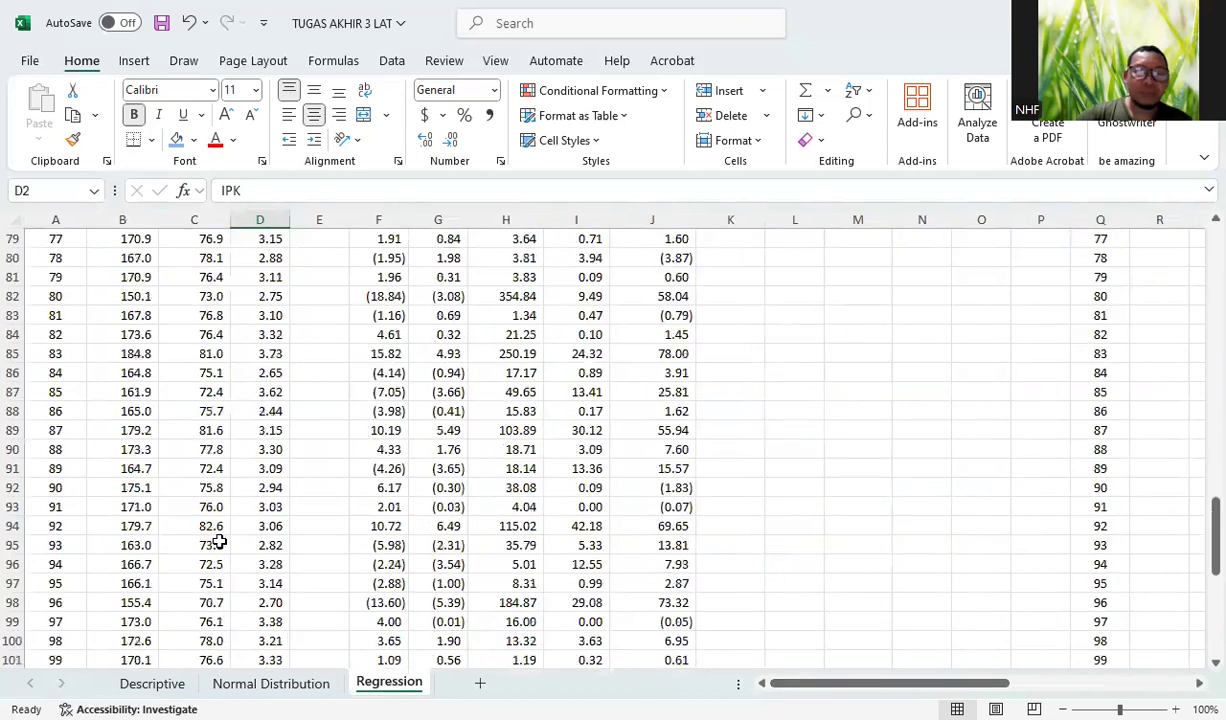
{"action": "scroll", "coordinate": [214, 540], "scroll_direction": "down", "scroll_amount": 16}
{"action": "scroll", "coordinate": [140, 482], "scroll_direction": "up", "scroll_amount": 1}
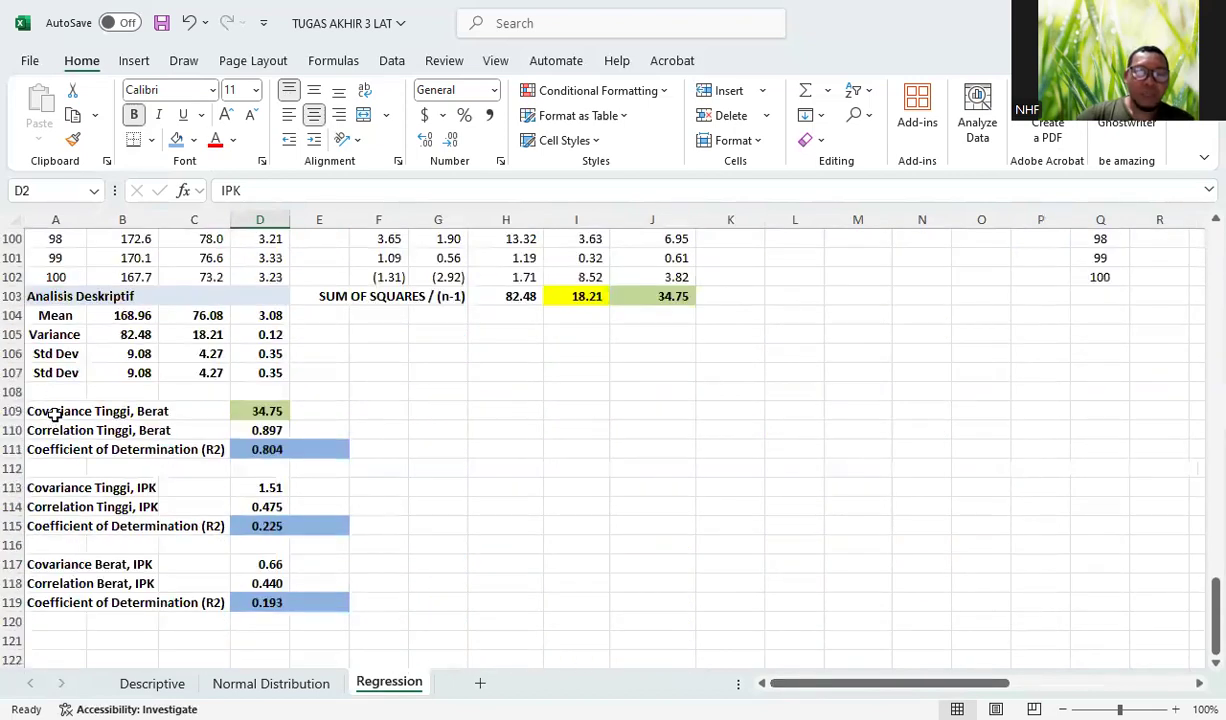
{"action": "left_click", "coordinate": [55, 413]}
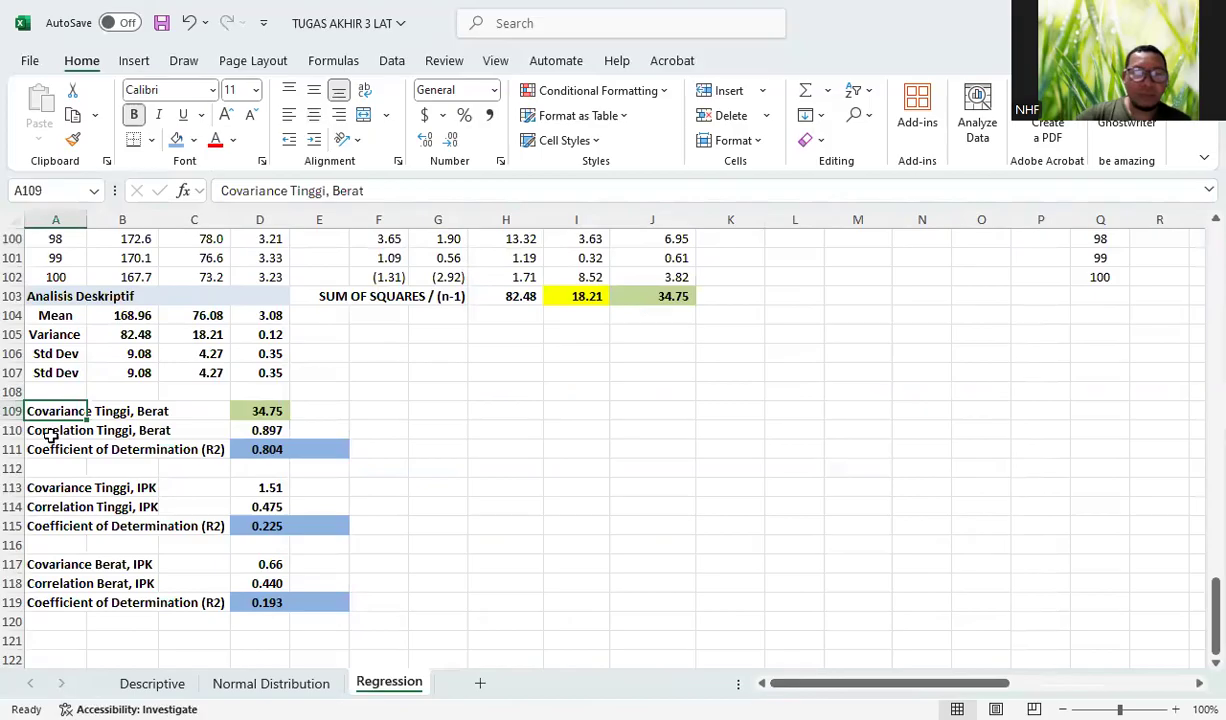
{"action": "left_click", "coordinate": [55, 430]}
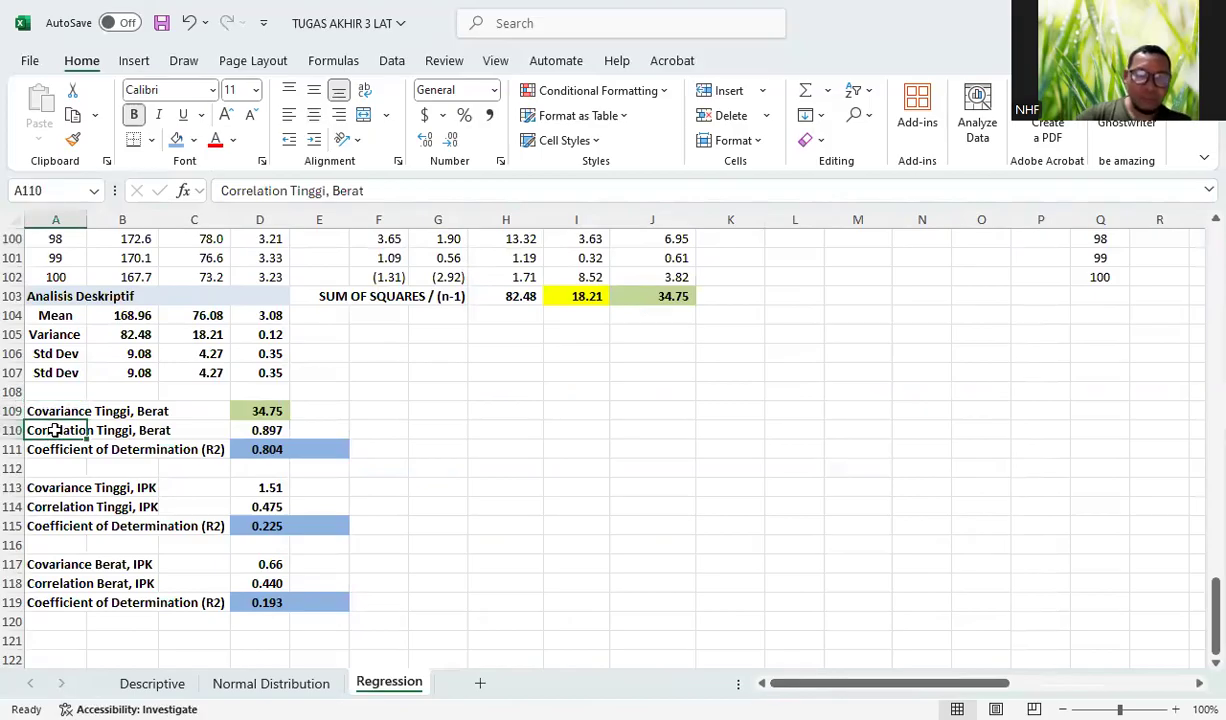
{"action": "left_click", "coordinate": [59, 451]}
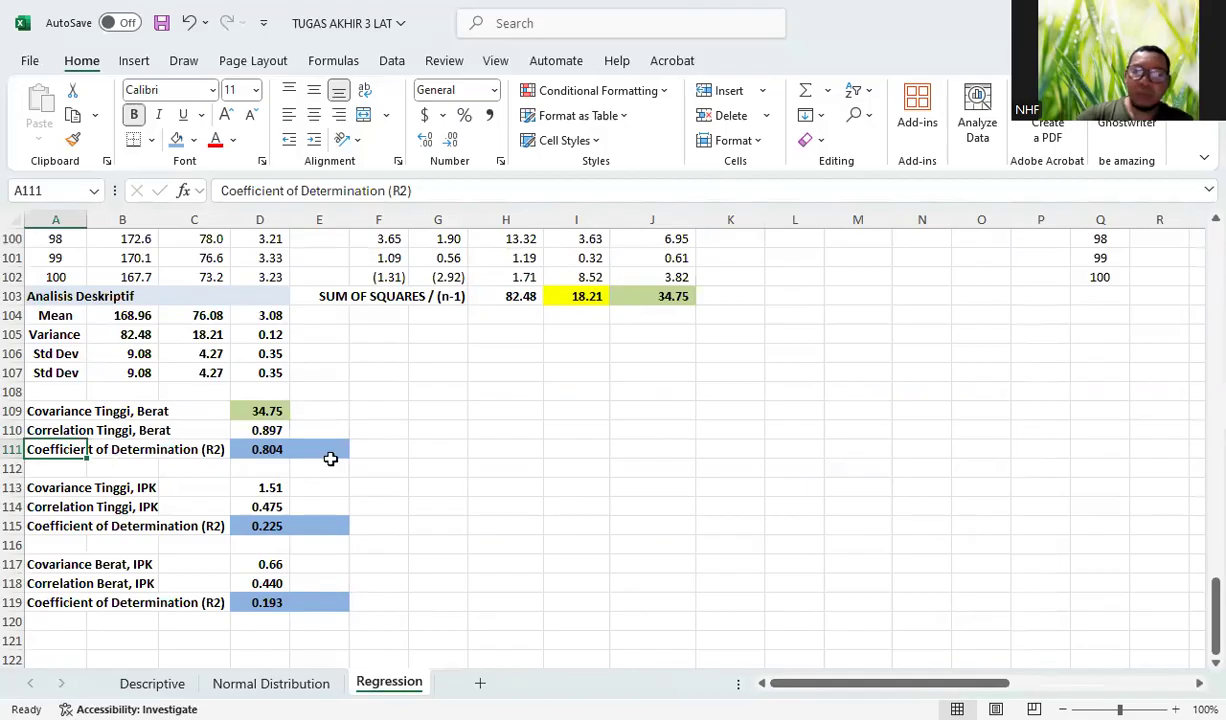
Step: Calculate the Tinggi–Berat coefficient of determination in E111 by squaring the correlation with =D110^2
{"action": "left_click", "coordinate": [331, 448]}
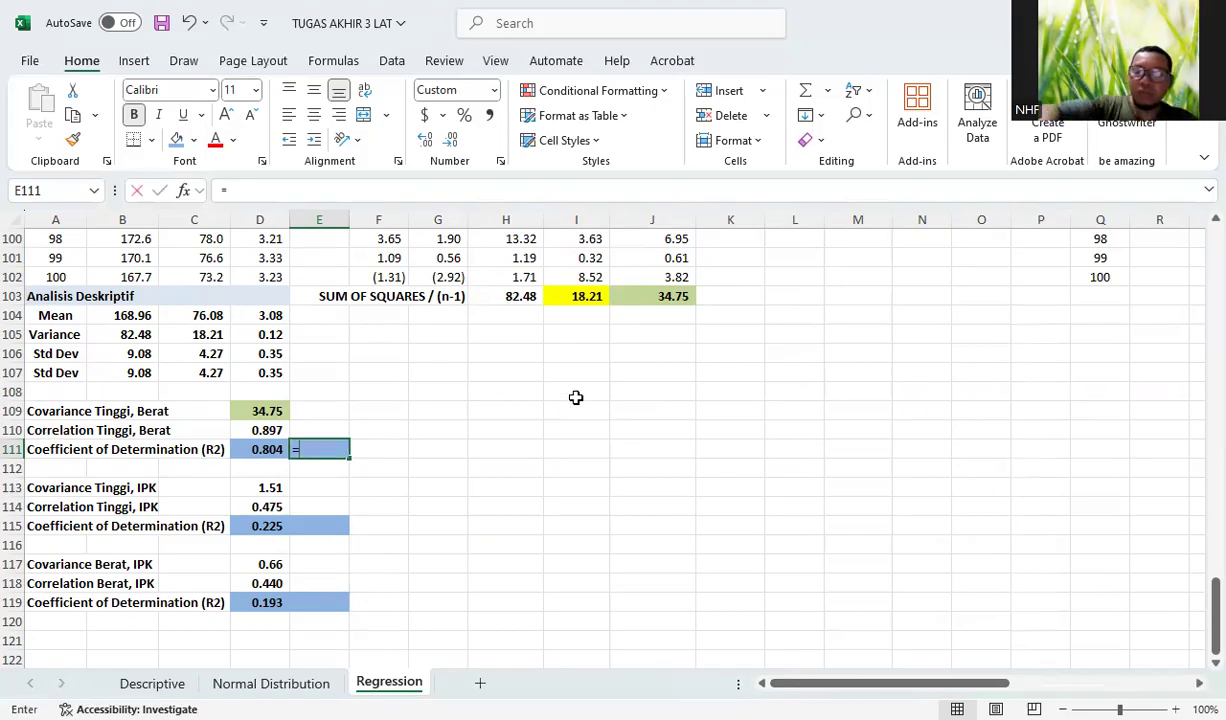
{"action": "type", "text": "="}
{"action": "left_click", "coordinate": [261, 427]}
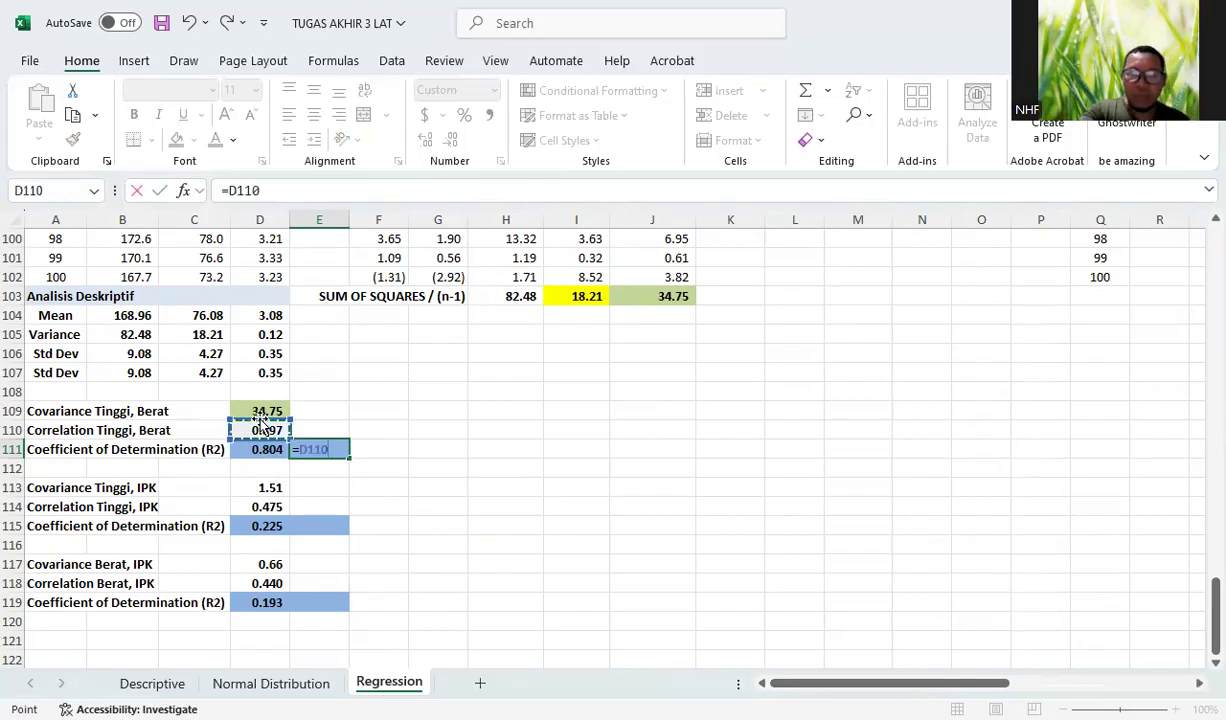
{"action": "type", "text": "^2"}
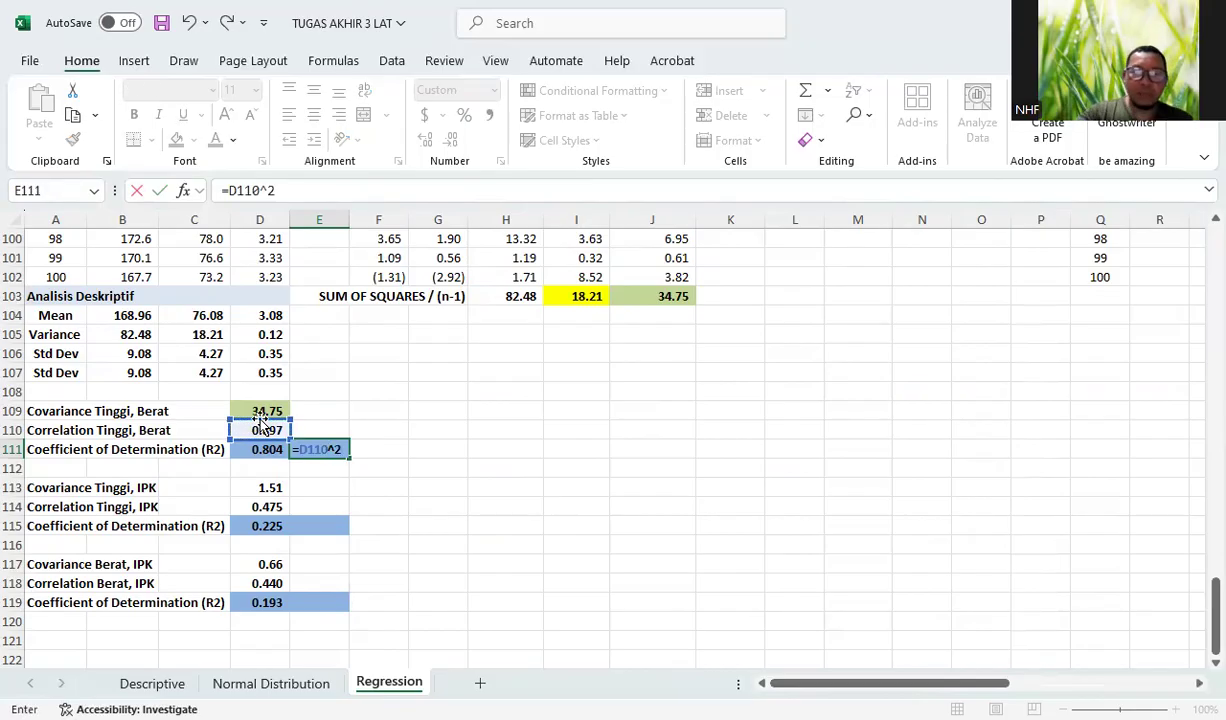
{"action": "key", "text": "Return"}
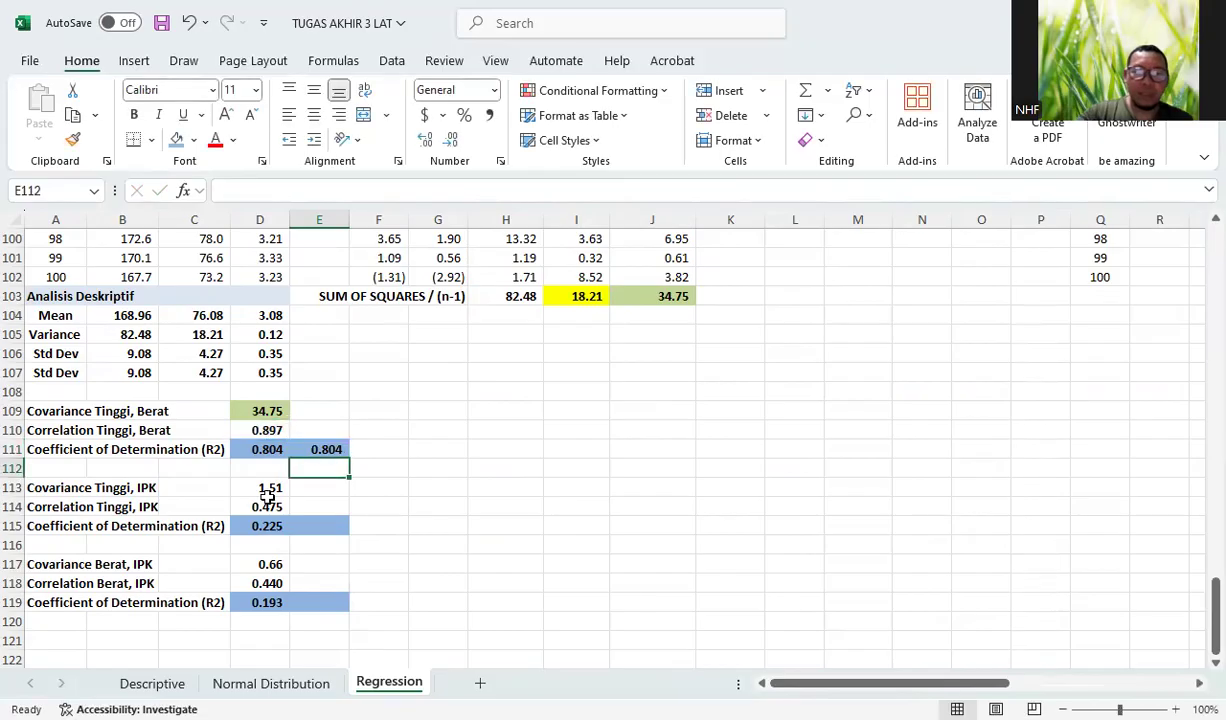
Step: Calculate the Tinggi–IPK coefficient of determination in E115 by squaring the correlation with =D114^2
{"action": "left_click", "coordinate": [325, 526]}
{"action": "type", "text": "="}
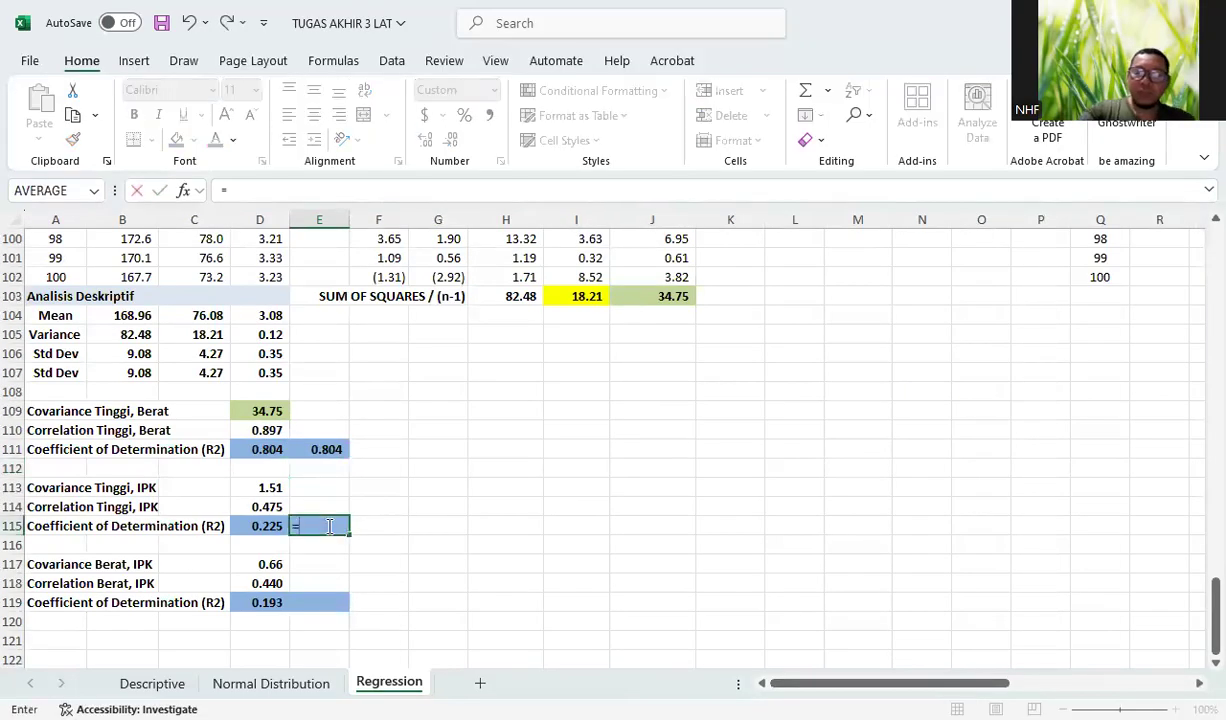
{"action": "left_click", "coordinate": [262, 507]}
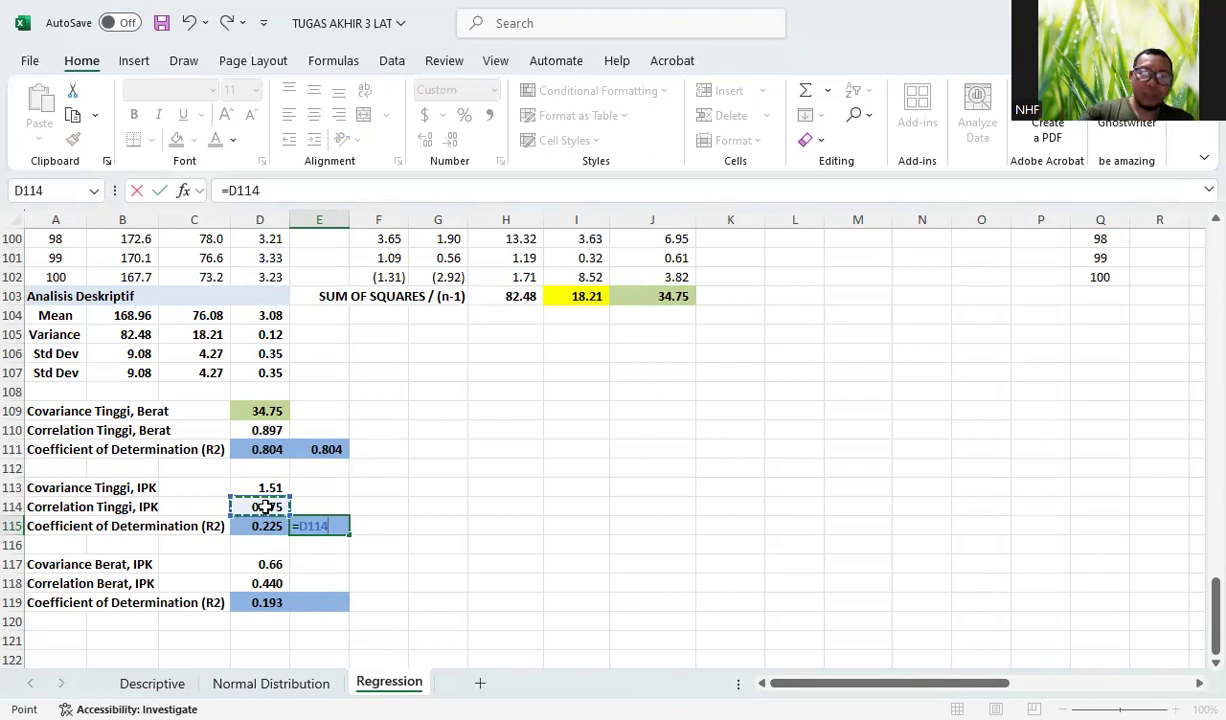
{"action": "type", "text": "^2"}
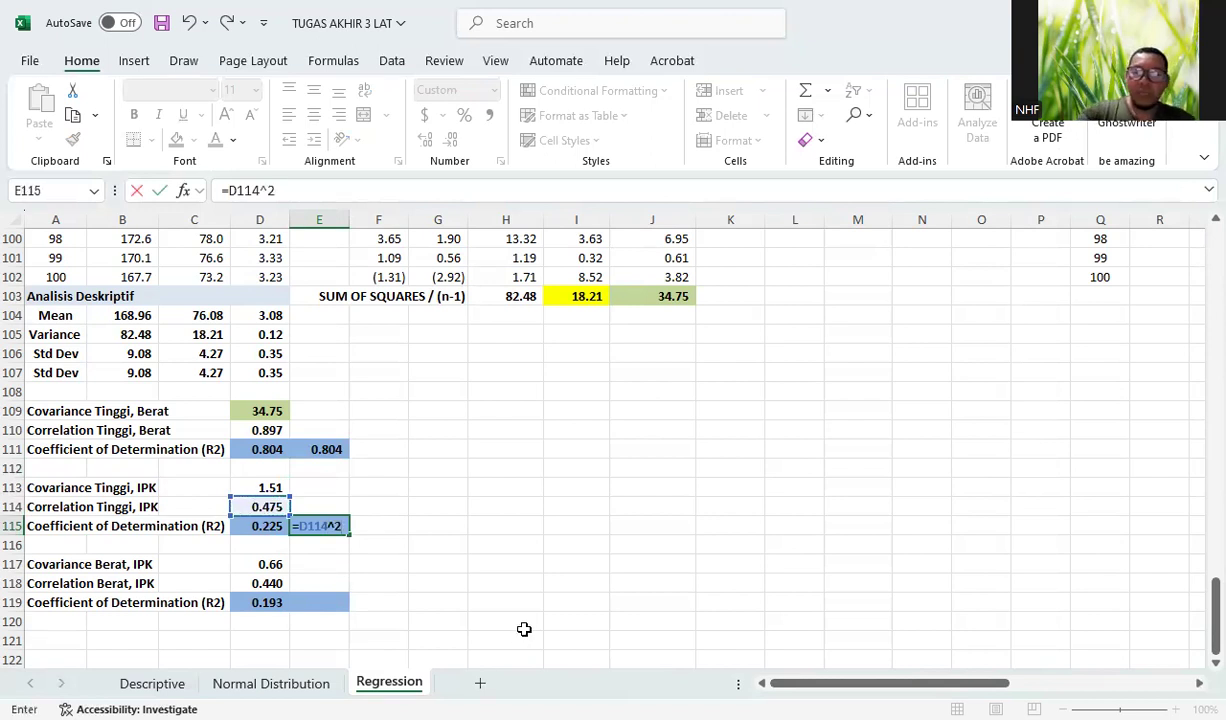
{"action": "key", "text": "Return"}
Step: Calculate the Berat–IPK coefficient of determination in E119 by squaring the correlation with =D118^2
{"action": "left_click", "coordinate": [332, 602]}
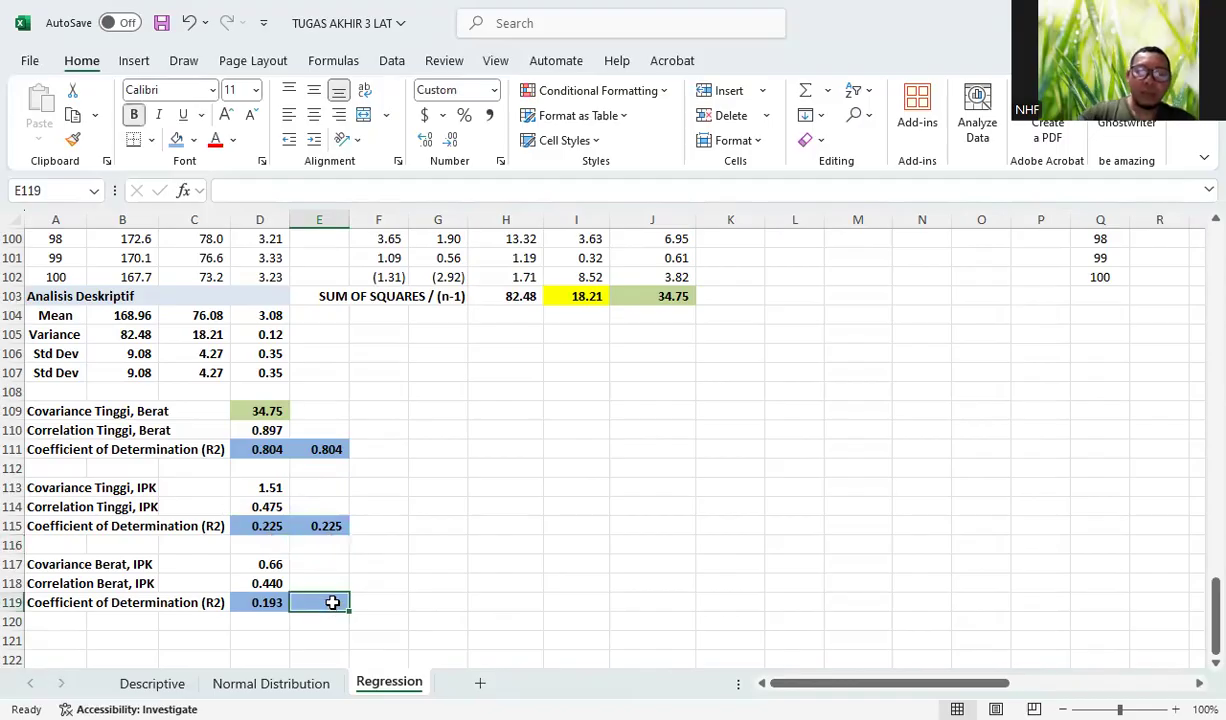
{"action": "type", "text": "="}
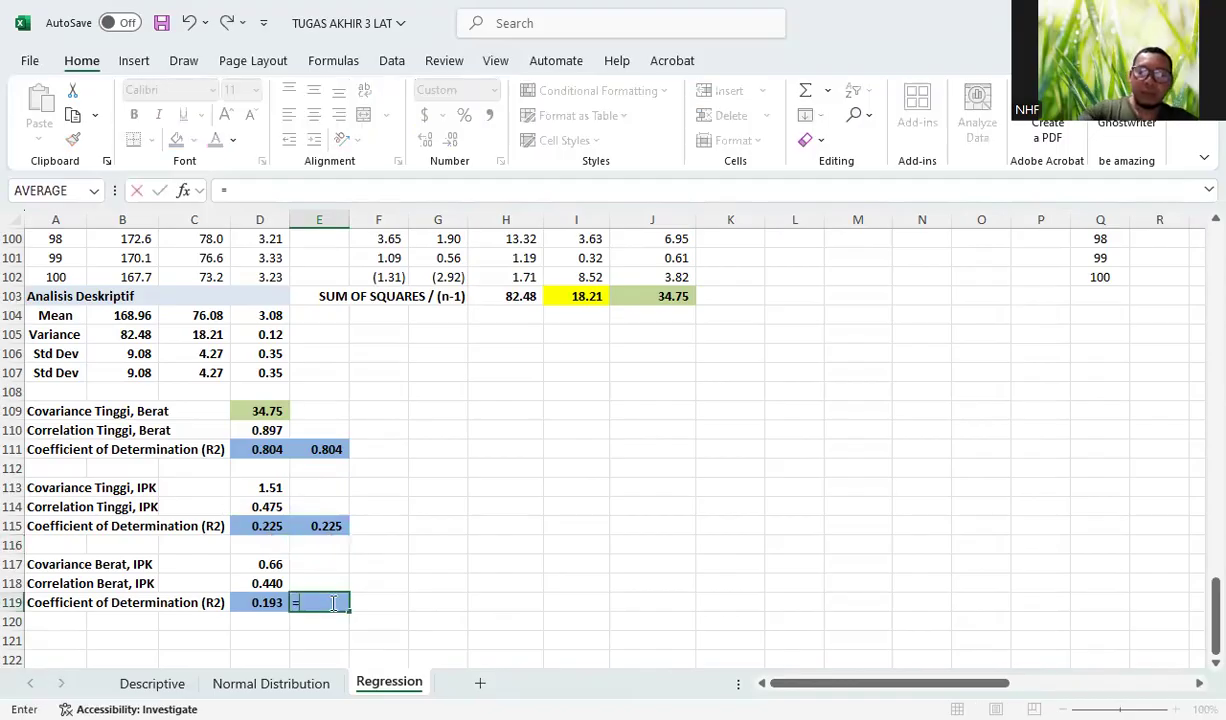
{"action": "left_click", "coordinate": [58, 583]}
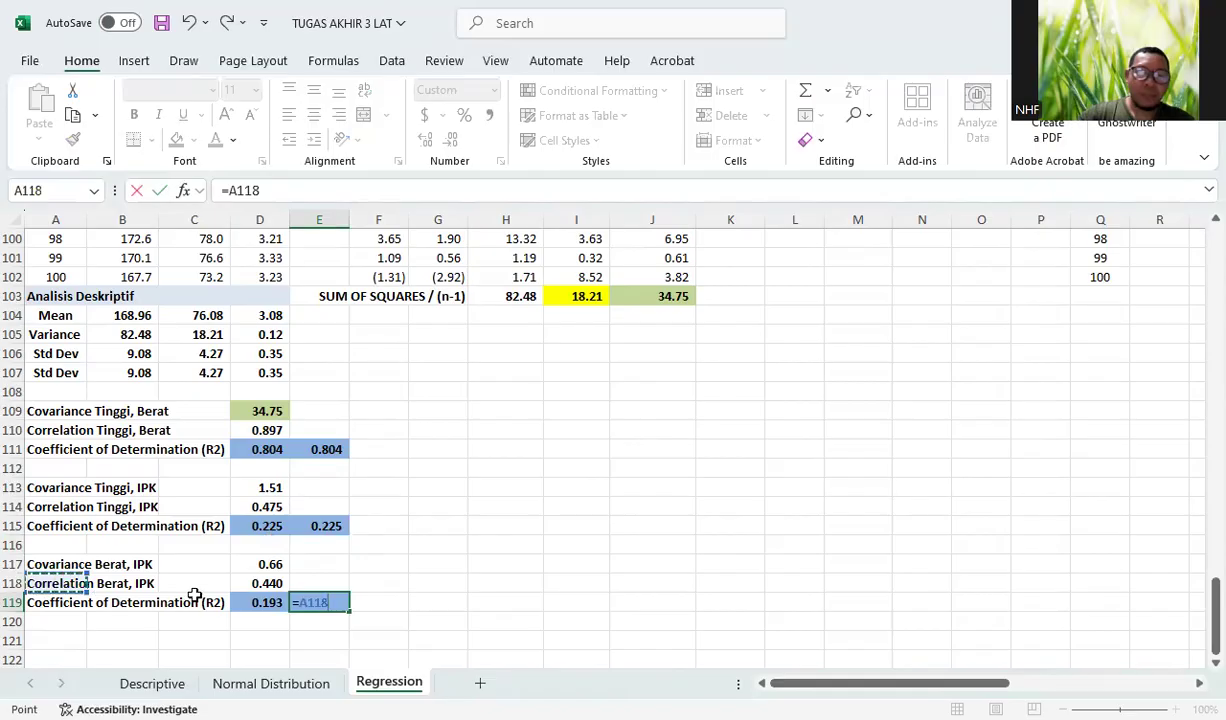
{"action": "left_click", "coordinate": [242, 583]}
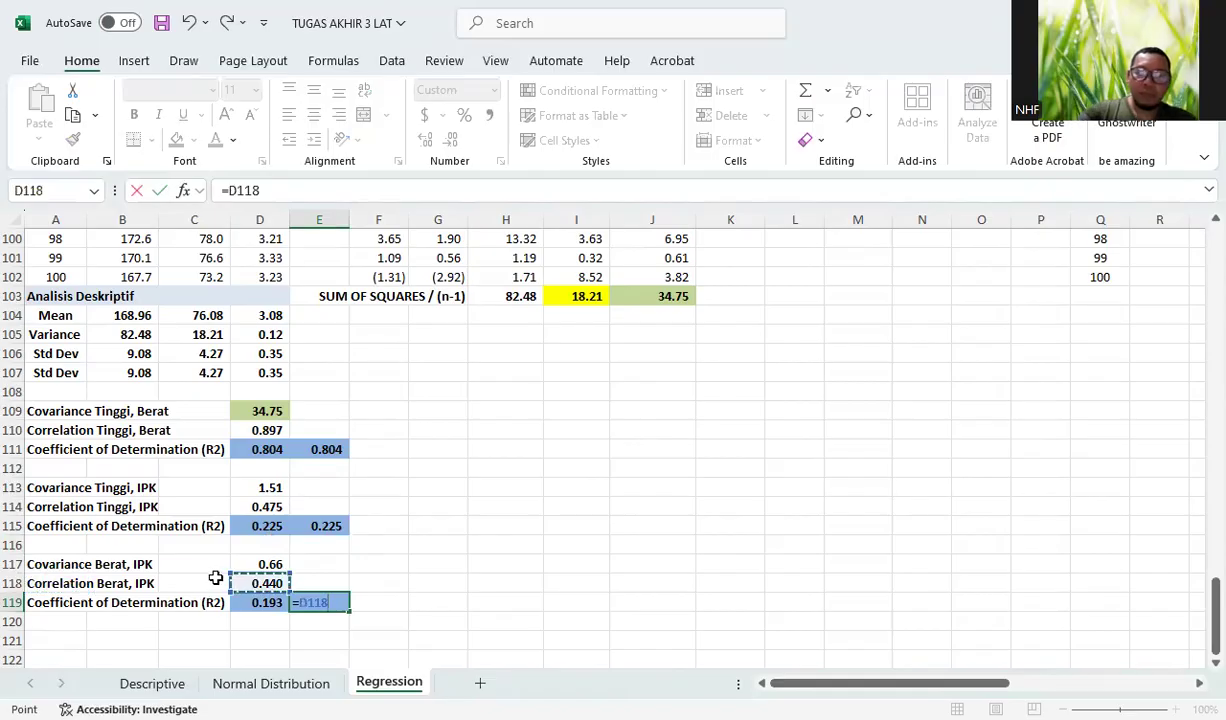
{"action": "type", "text": "^2"}
{"action": "key", "text": "Return"}
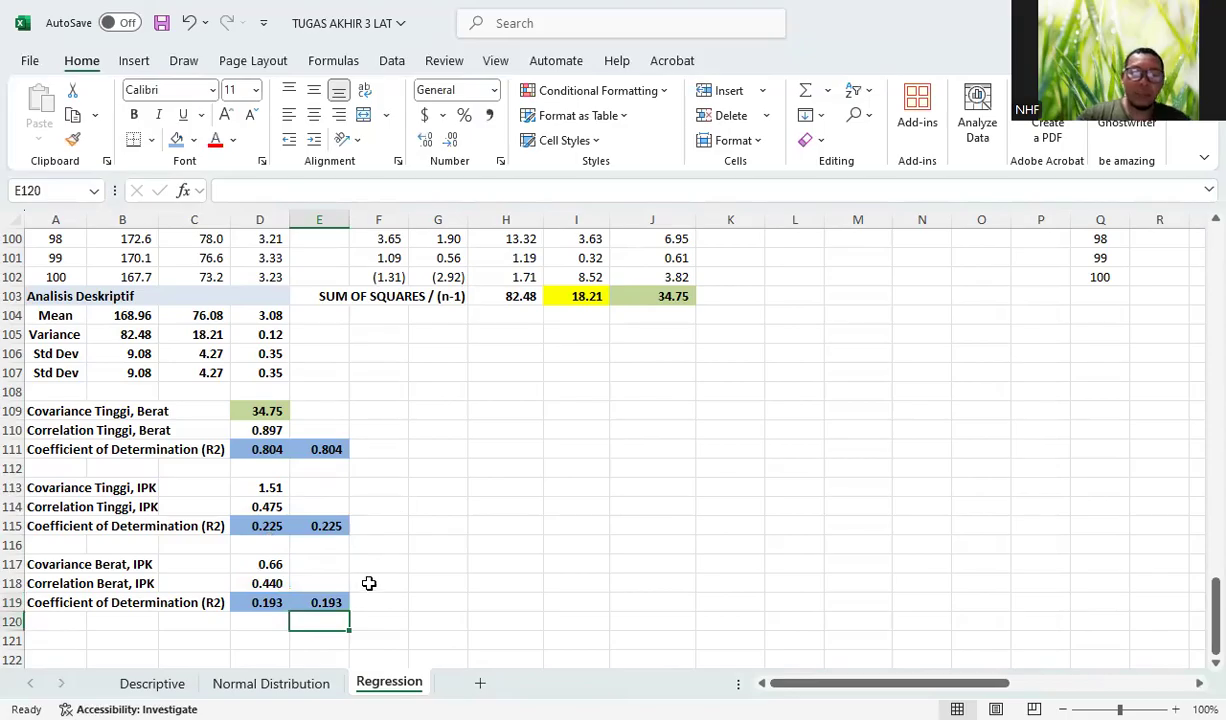
Step: Calculate the Tinggi vs Berat beta in M17 under Regression Coefficients with =SLOPE(BERAT,TINGGI)
{"action": "scroll", "coordinate": [369, 583], "scroll_direction": "up", "scroll_amount": 1}
{"action": "left_click_drag", "start_coordinate": [810, 690], "coordinate": [733, 658]}
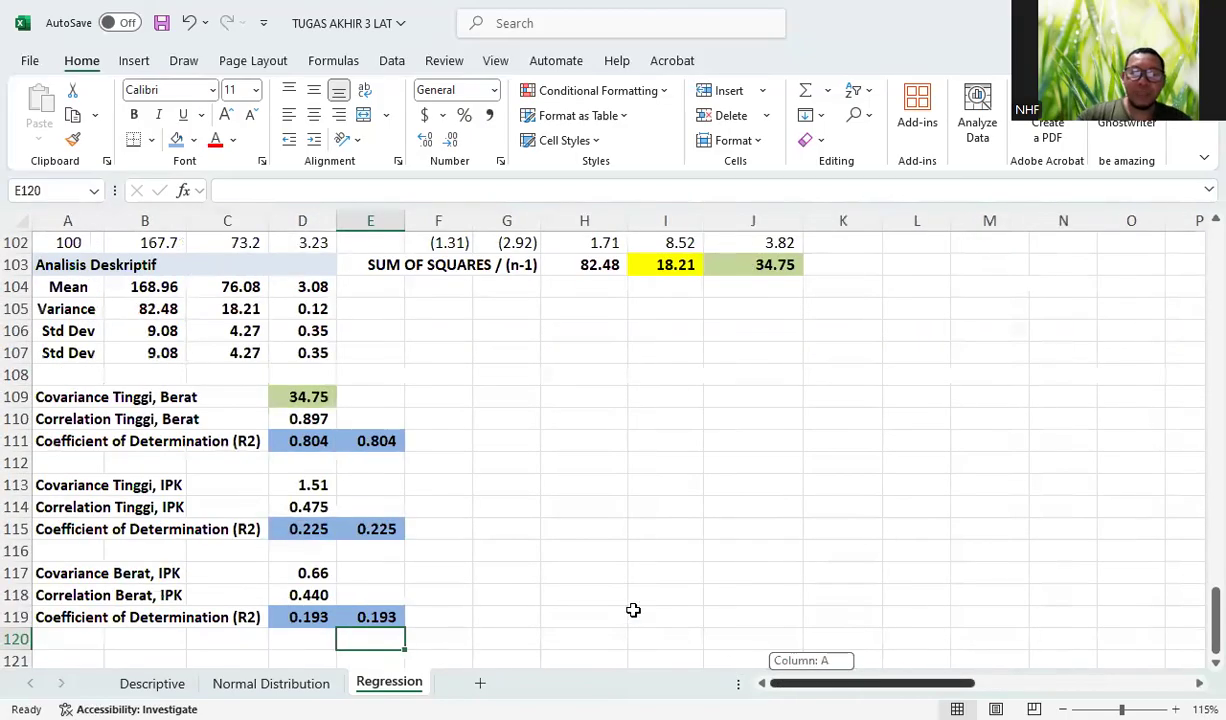
{"action": "scroll", "coordinate": [400, 495], "scroll_direction": "up", "scroll_amount": 1}
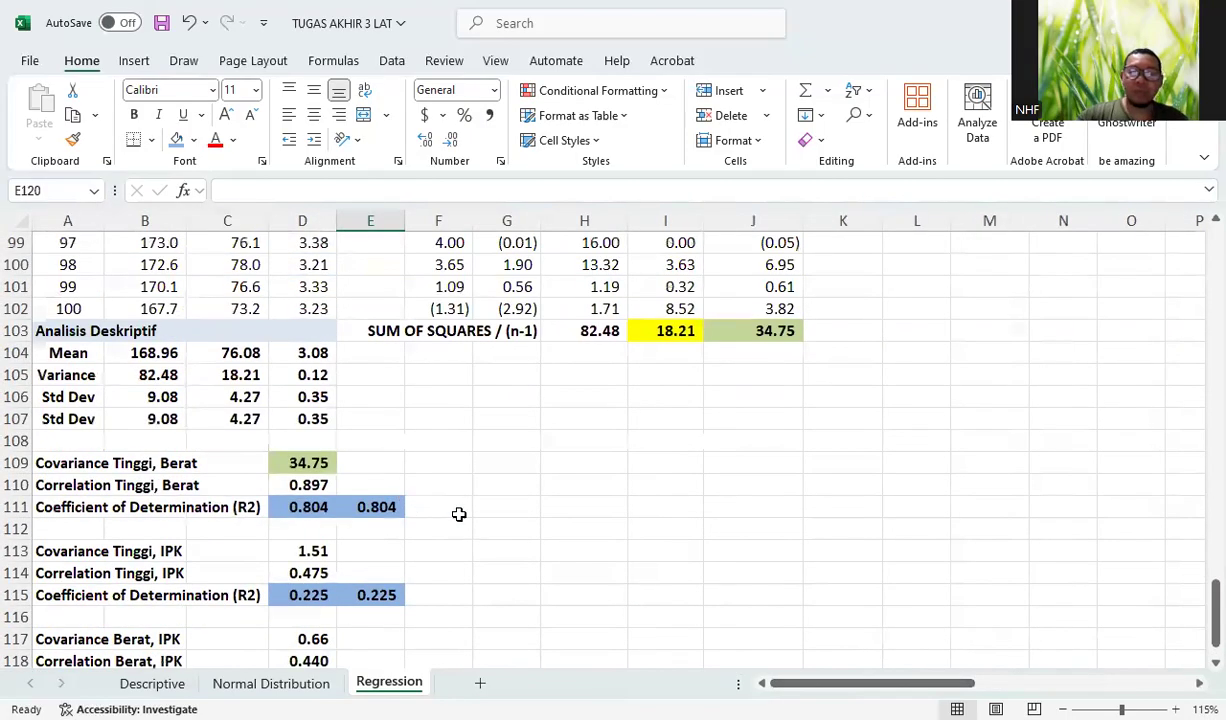
{"action": "scroll", "coordinate": [459, 514], "scroll_direction": "up", "scroll_amount": 20}
{"action": "scroll", "coordinate": [660, 650], "scroll_direction": "down", "scroll_amount": 1}
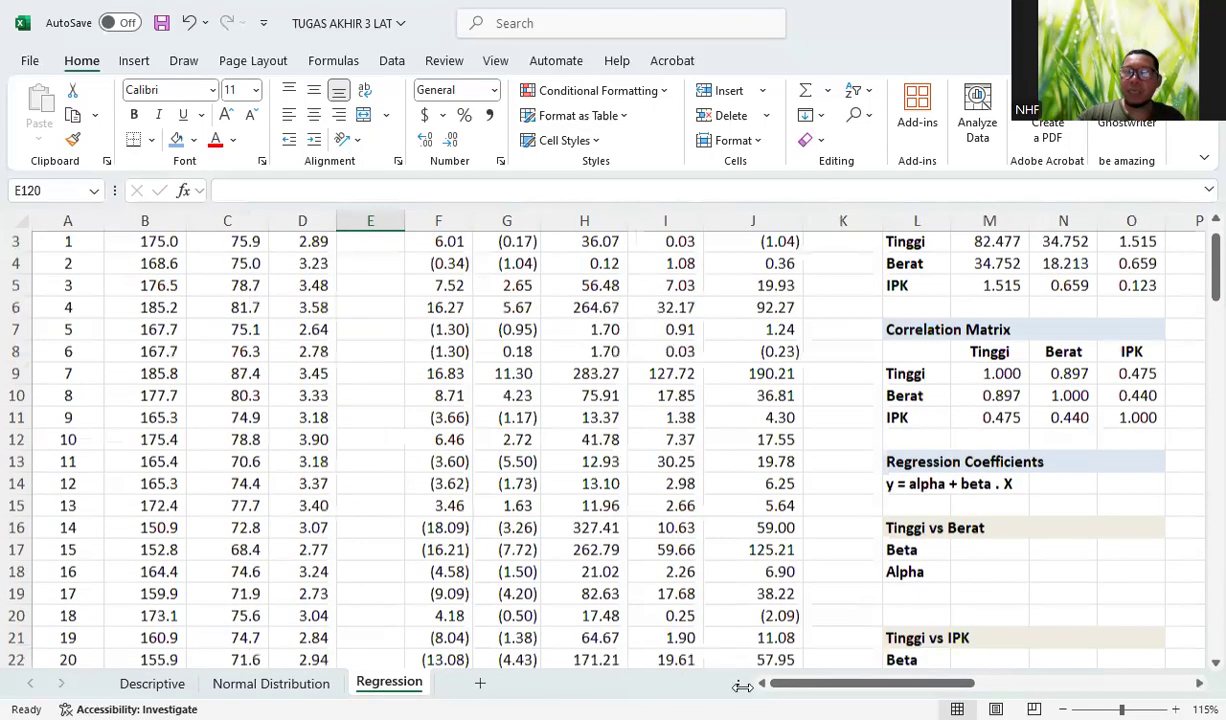
{"action": "scroll", "coordinate": [820, 662], "scroll_direction": "down", "scroll_amount": 3}
{"action": "left_click_drag", "start_coordinate": [860, 688], "coordinate": [838, 685]}
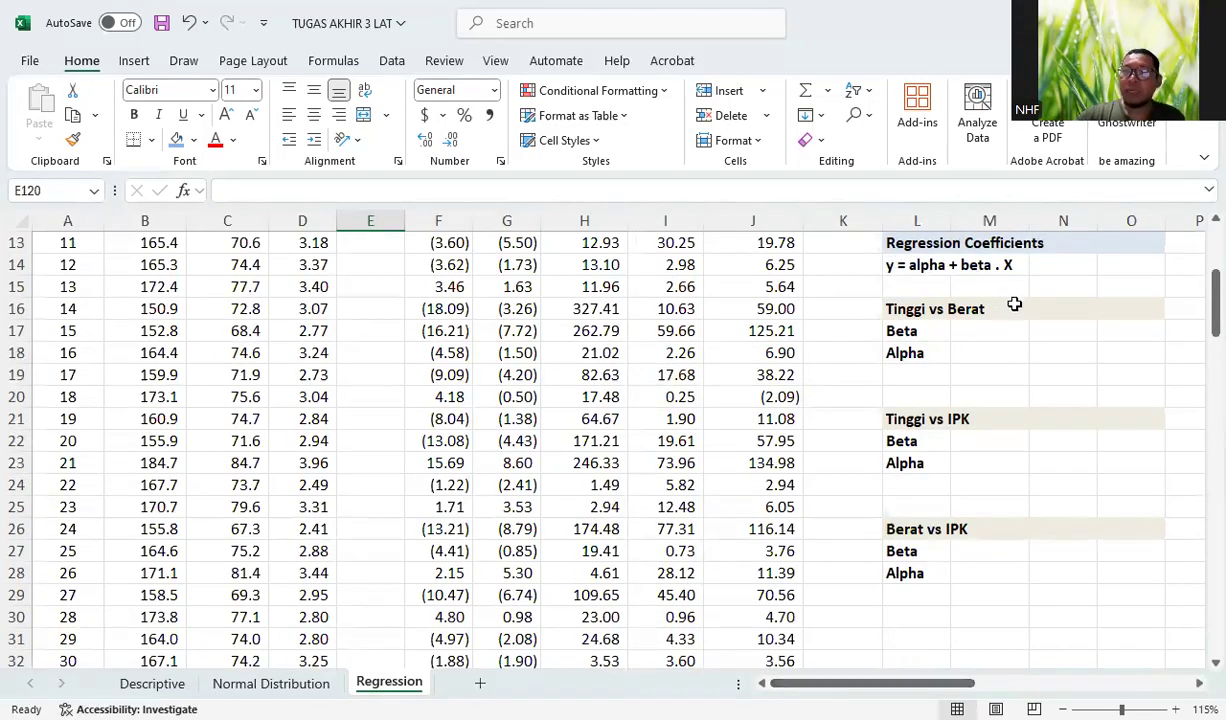
{"action": "left_click", "coordinate": [968, 330]}
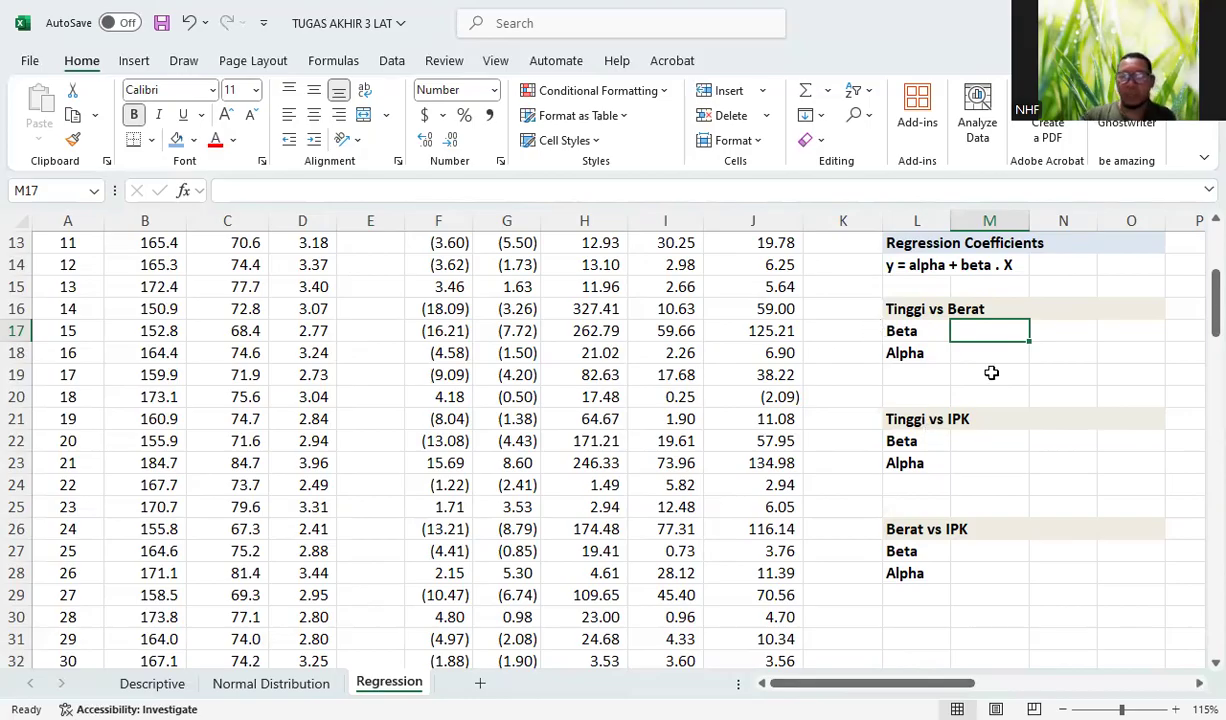
{"action": "type", "text": "="}
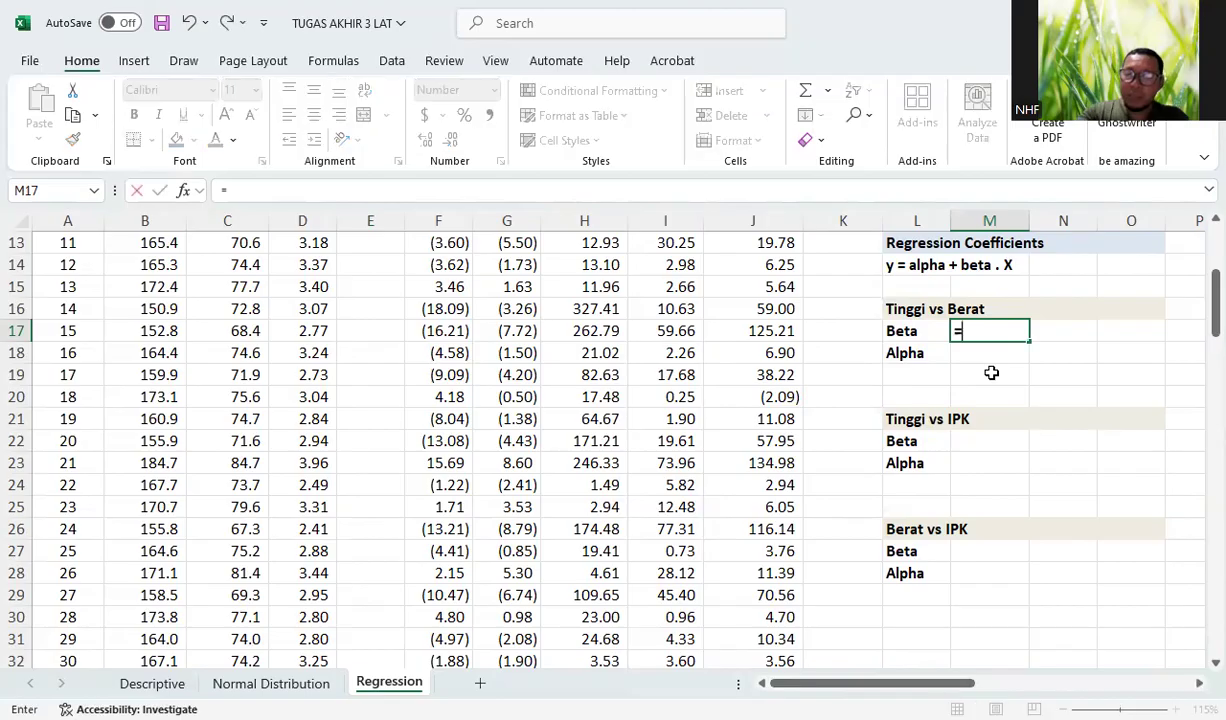
{"action": "type", "text": "SLOPE"}
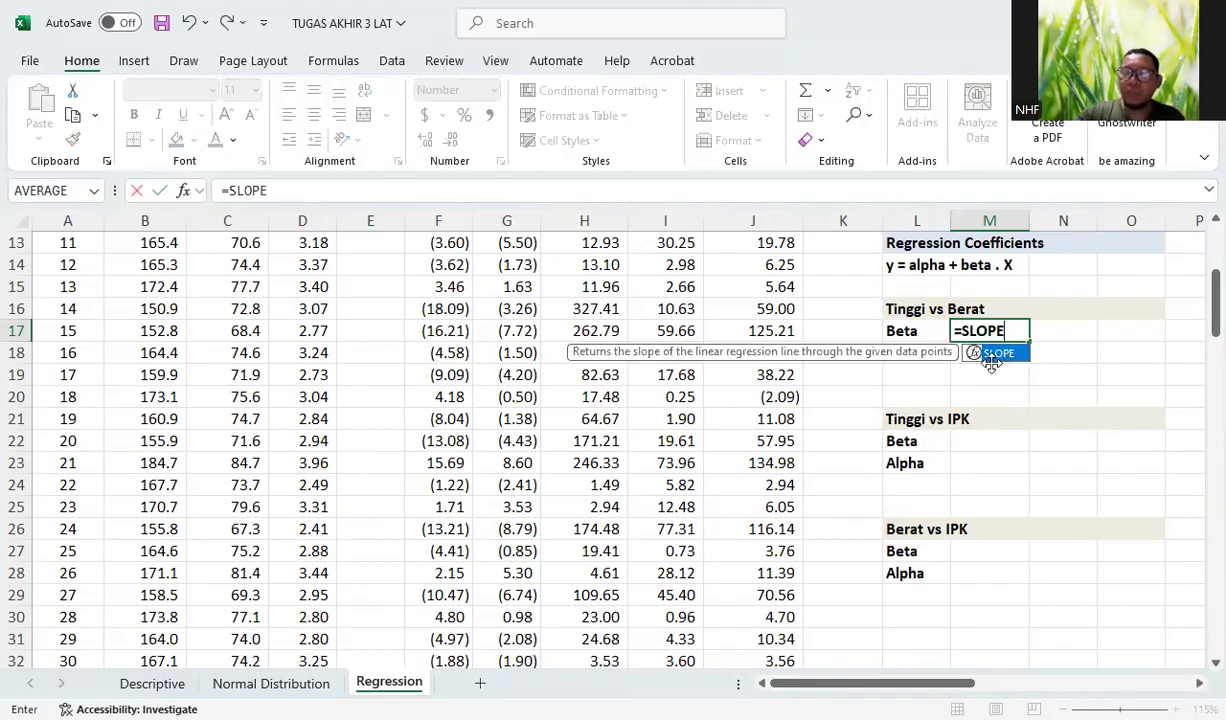
{"action": "double_click", "coordinate": [1000, 352]}
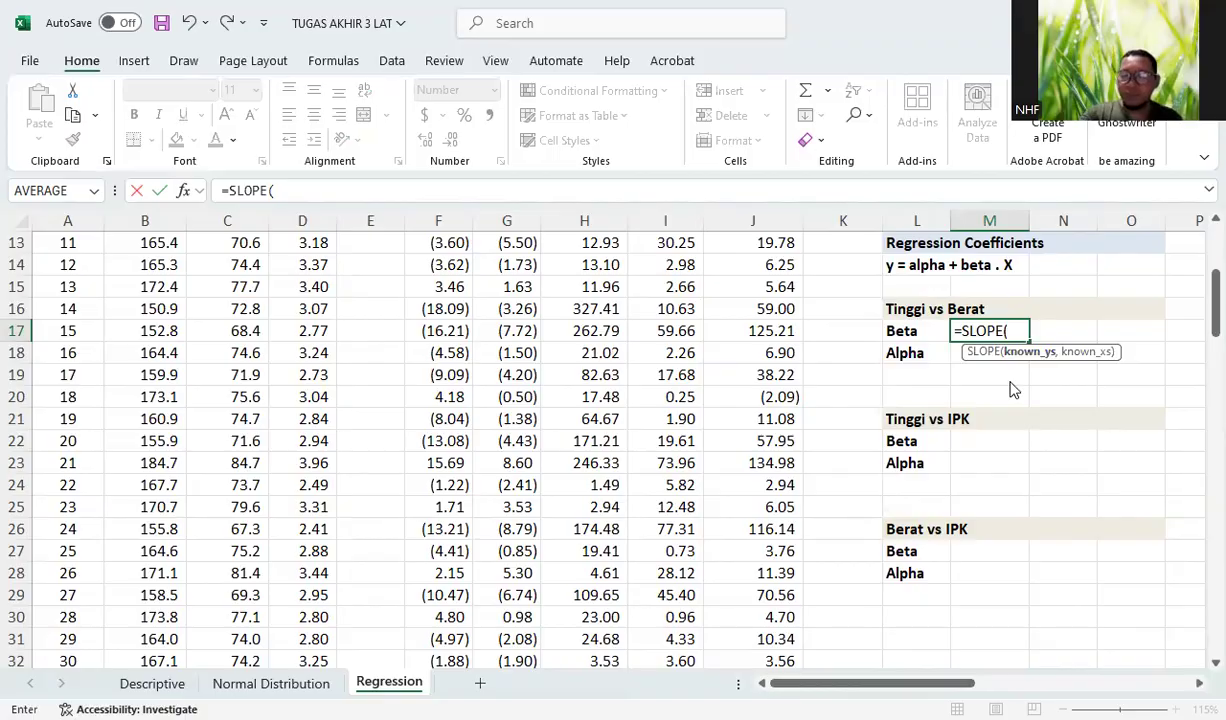
{"action": "type", "text": "BERAT,"}
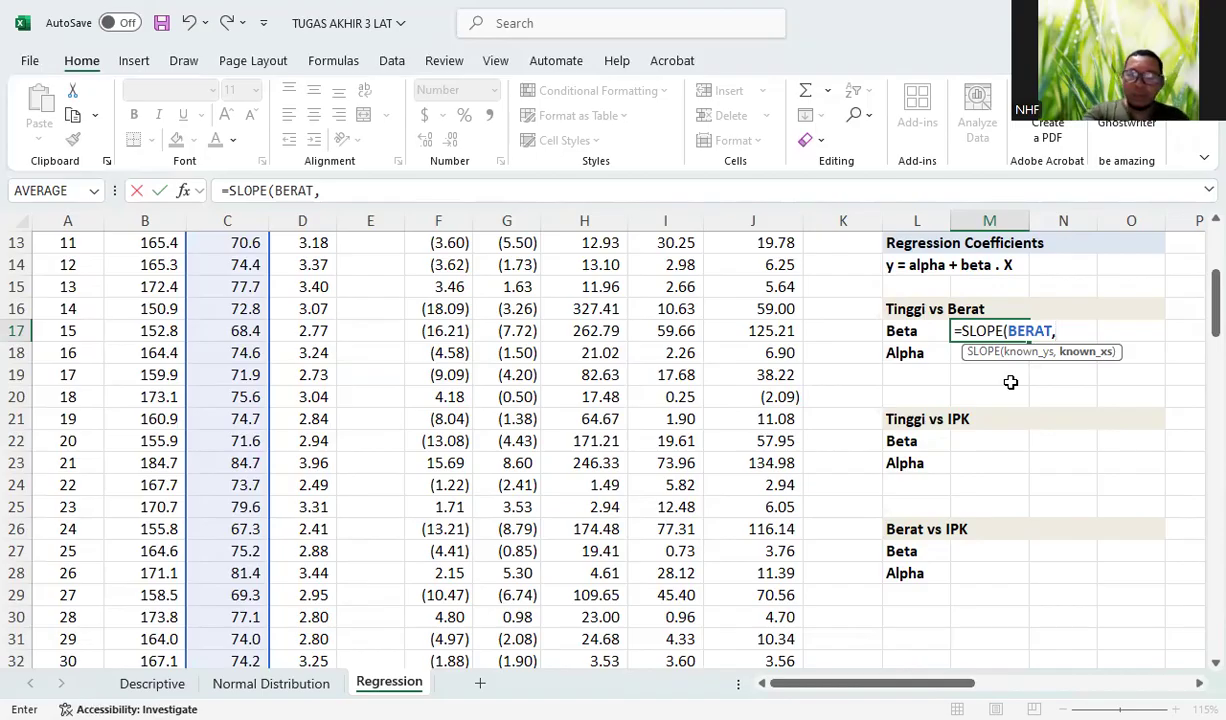
{"action": "type", "text": "TINGGI"}
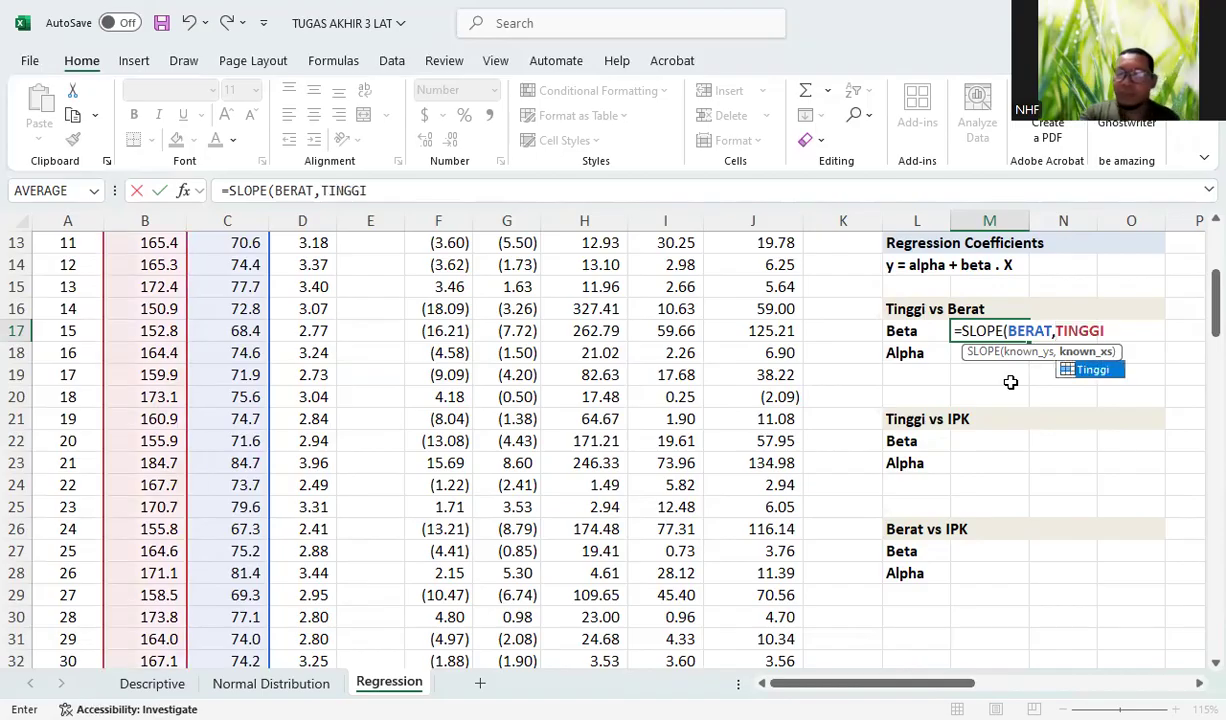
{"action": "type", "text": ")"}
{"action": "key", "text": "Return"}
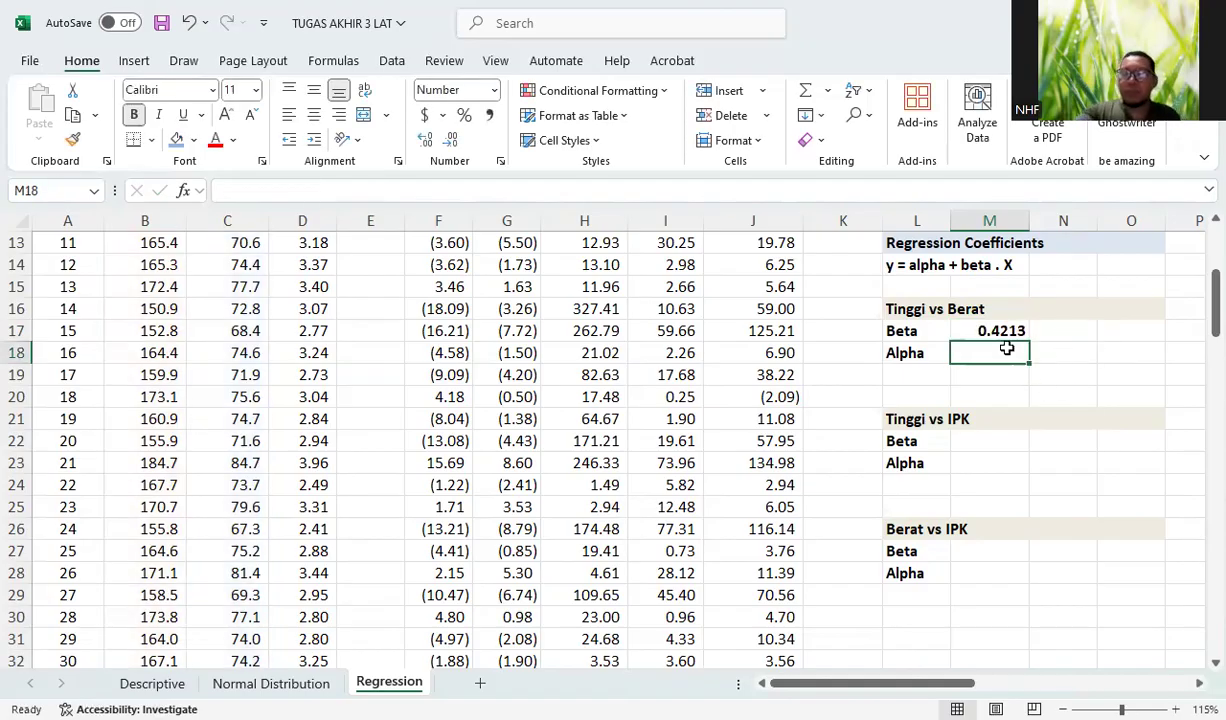
Step: Calculate the Tinggi vs Berat alpha in M18 with =INTERCEPT(BERAT,TINGGI)
{"action": "type", "text": "="}
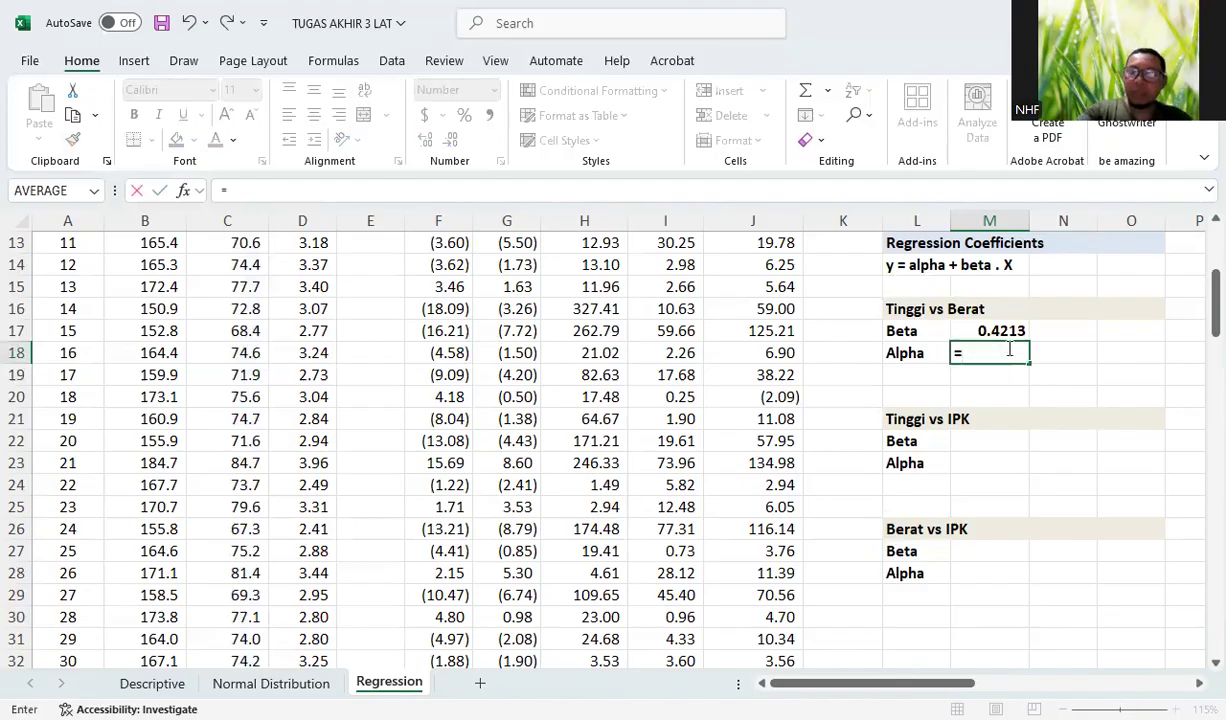
{"action": "type", "text": "INT"}
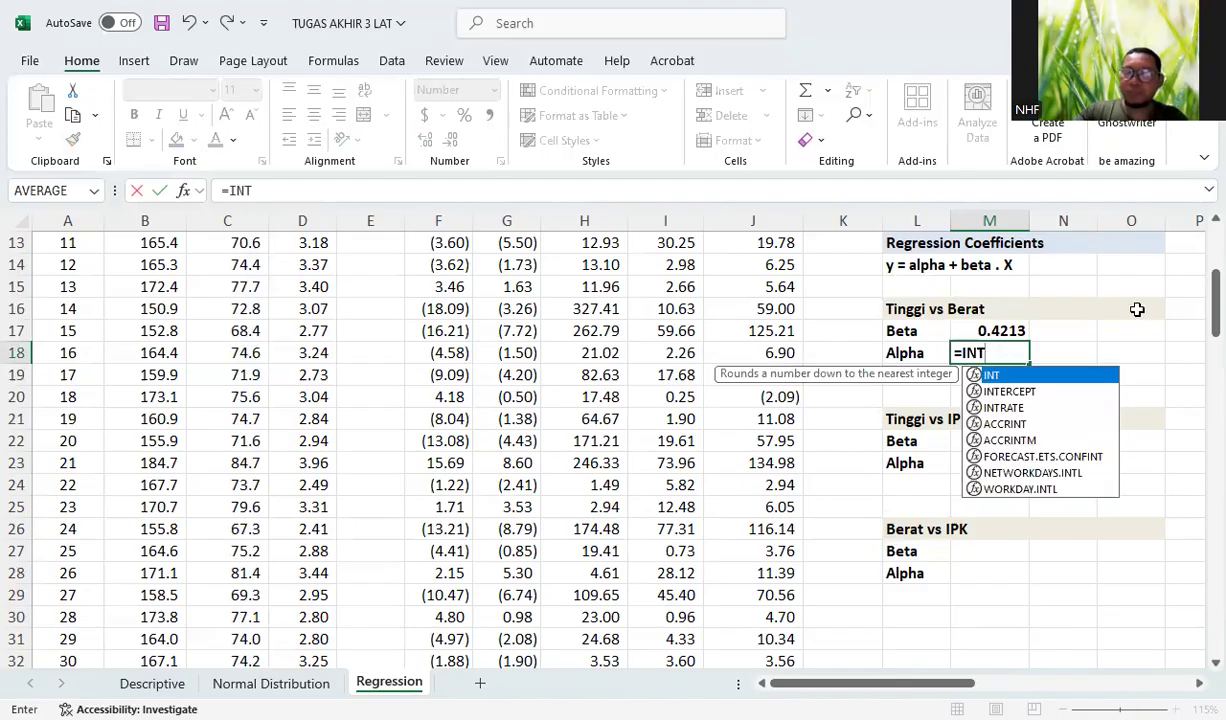
{"action": "double_click", "coordinate": [1007, 391]}
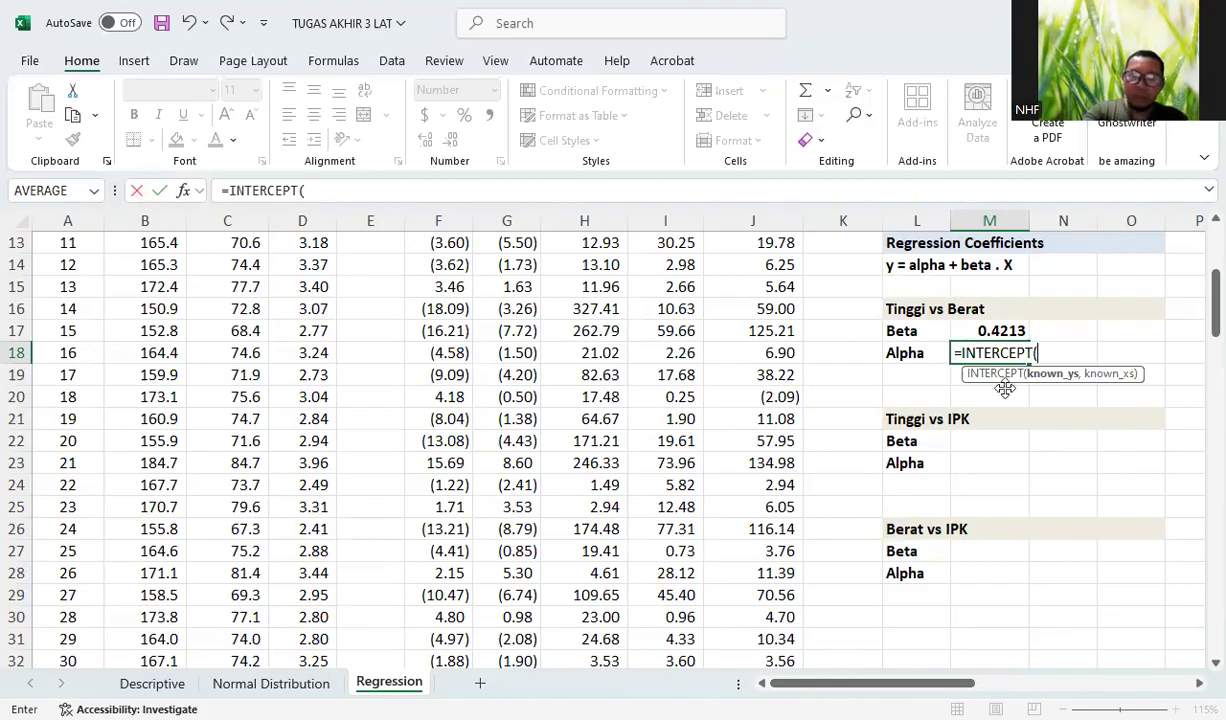
{"action": "type", "text": "BERAT,TINGGI)"}
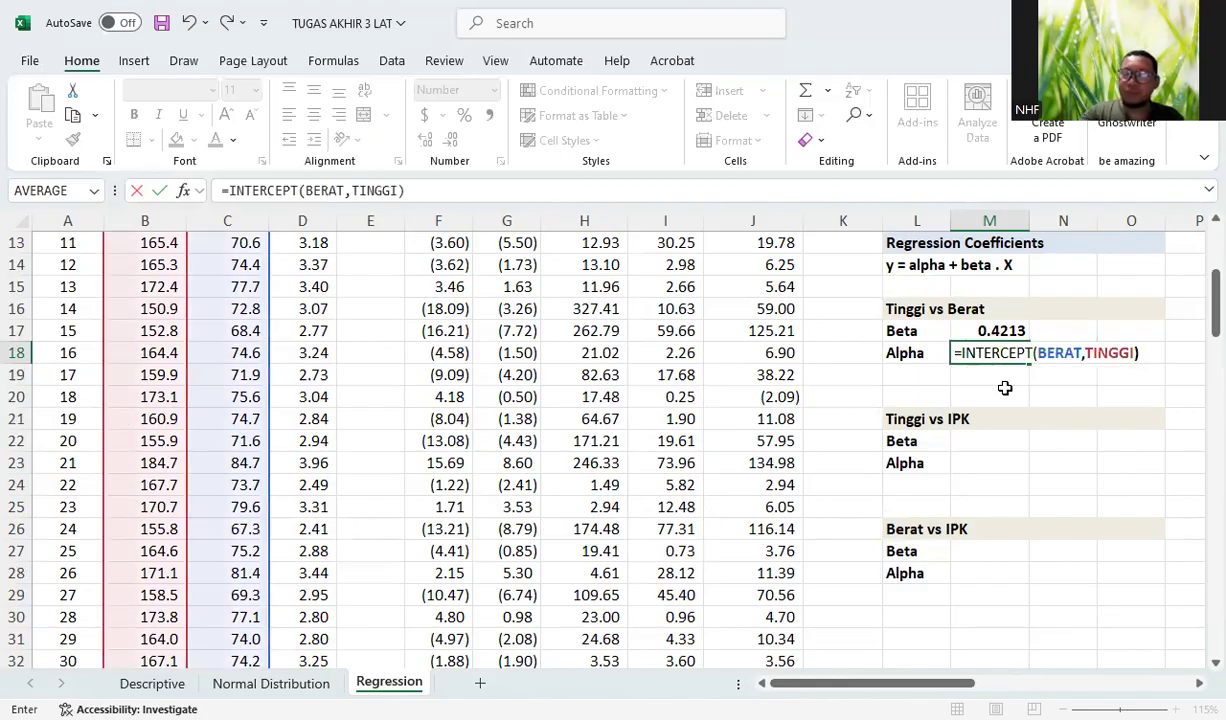
{"action": "key", "text": "Return"}
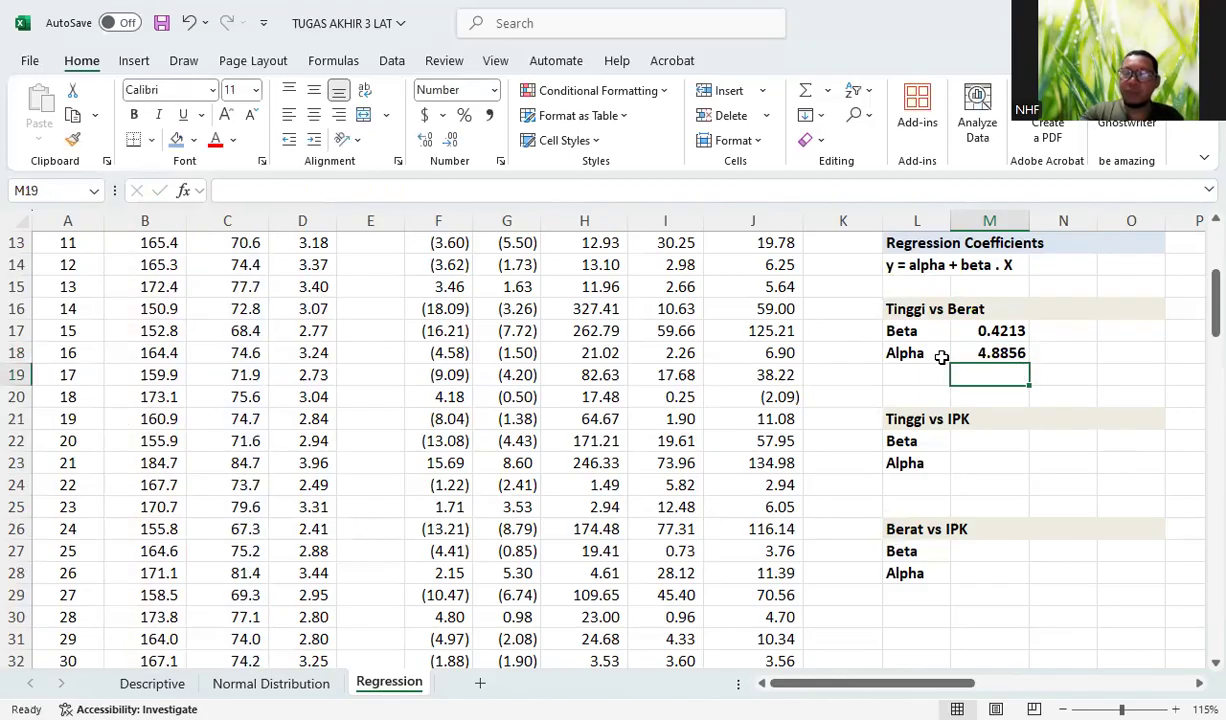
Step: Cross-check the Tinggi vs Berat beta in N17 with =COVARIANCE.S(BERAT,TINGGI)/VAR.S(TINGGI) and compare it with the SLOPE result
{"action": "left_click", "coordinate": [1054, 327]}
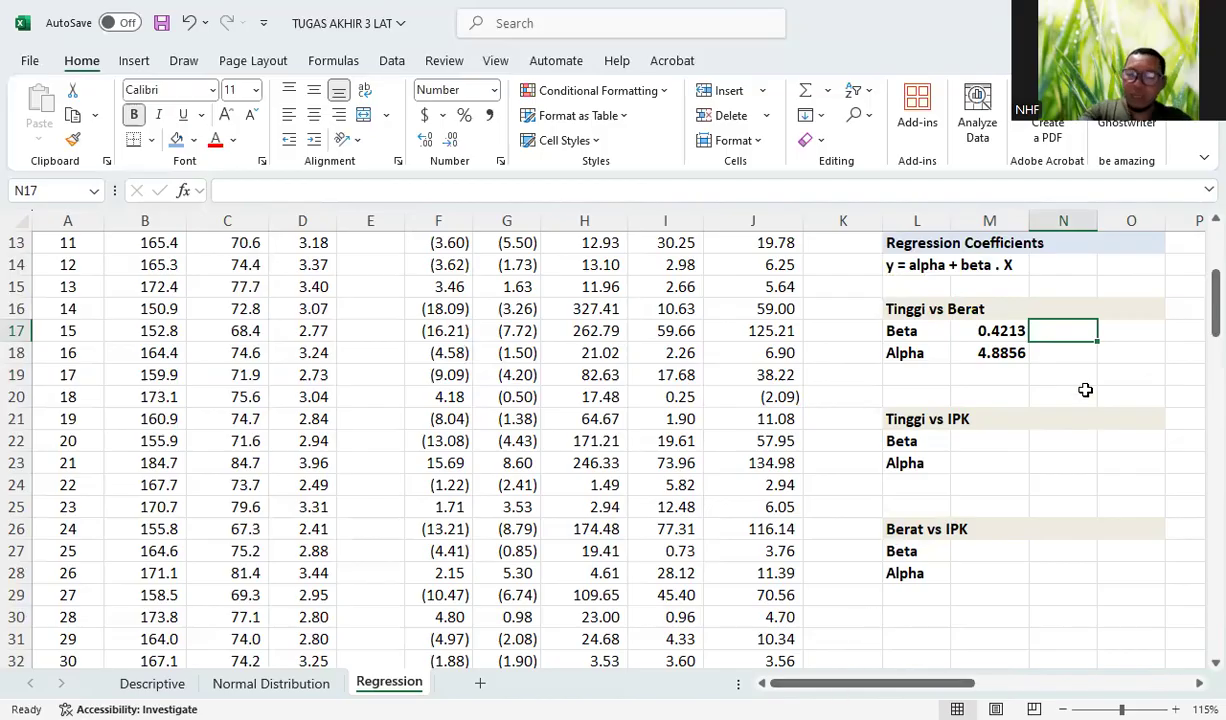
{"action": "type", "text": "="}
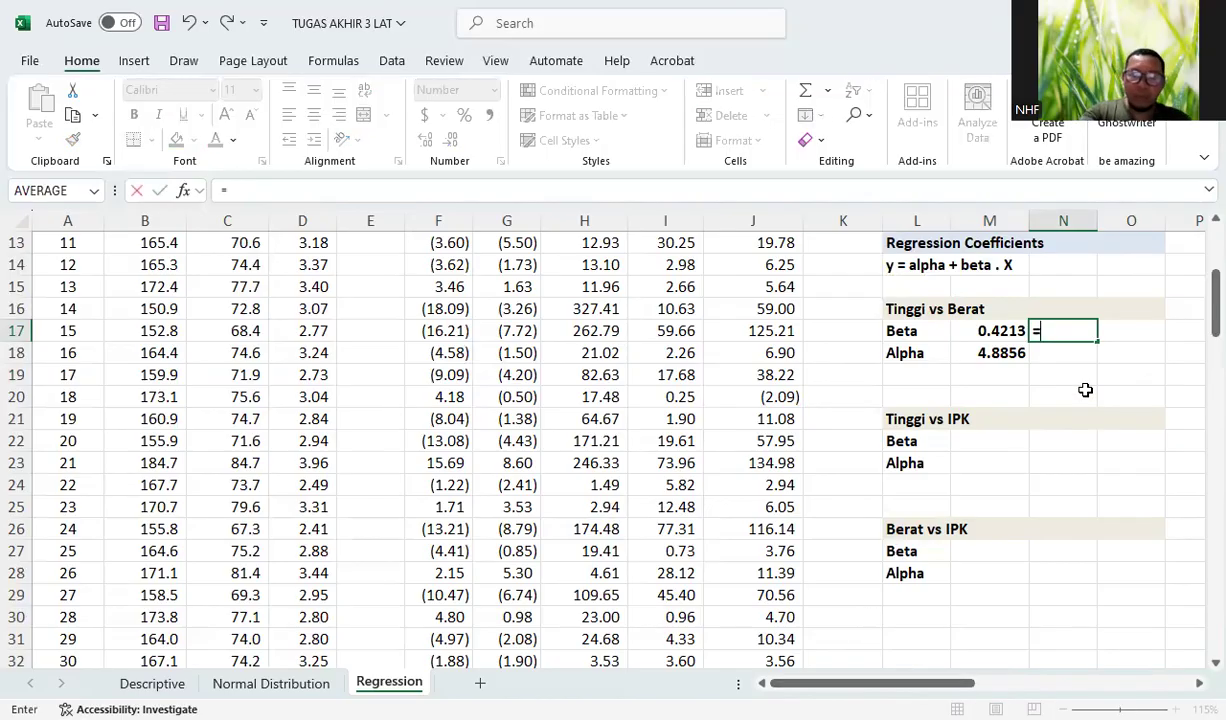
{"action": "type", "text": "C"}
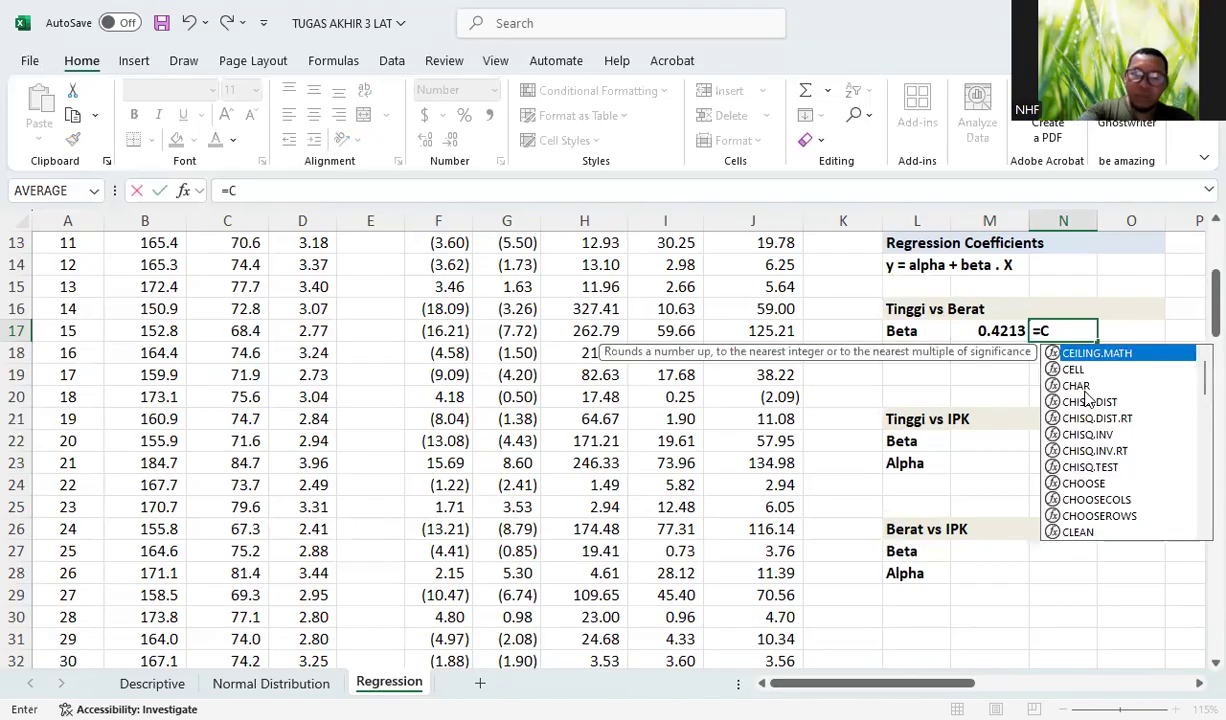
{"action": "type", "text": "OVAR"}
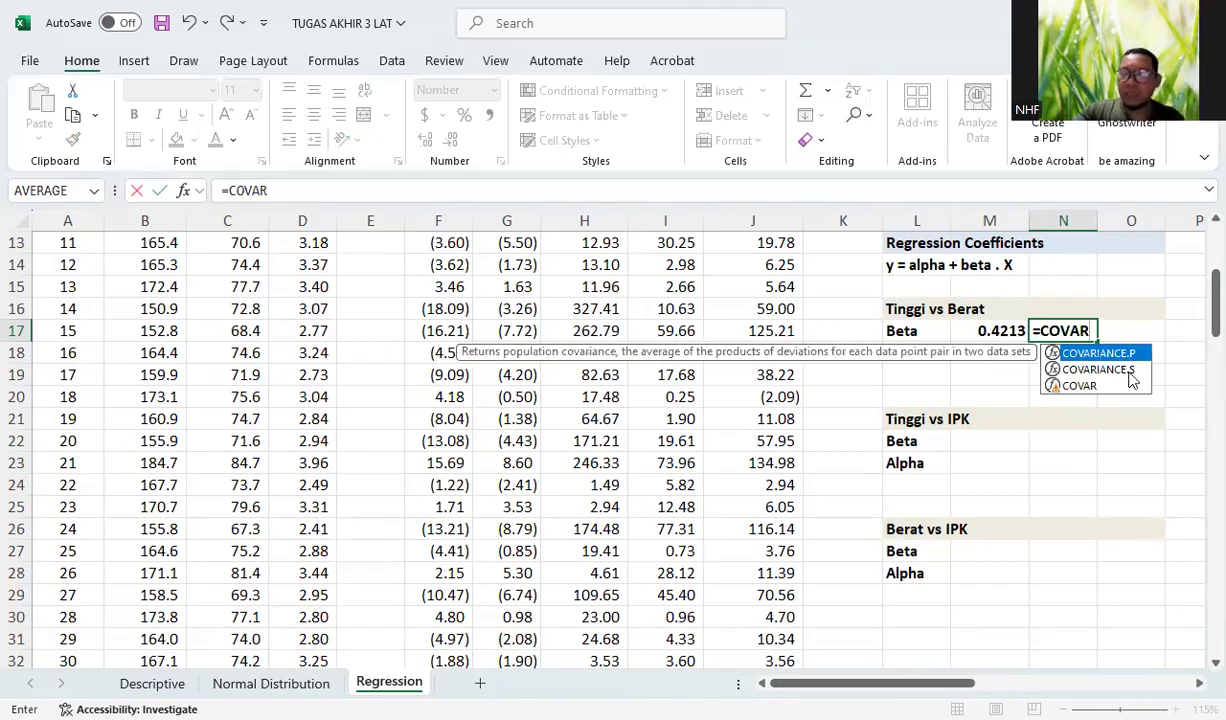
{"action": "double_click", "coordinate": [1098, 369]}
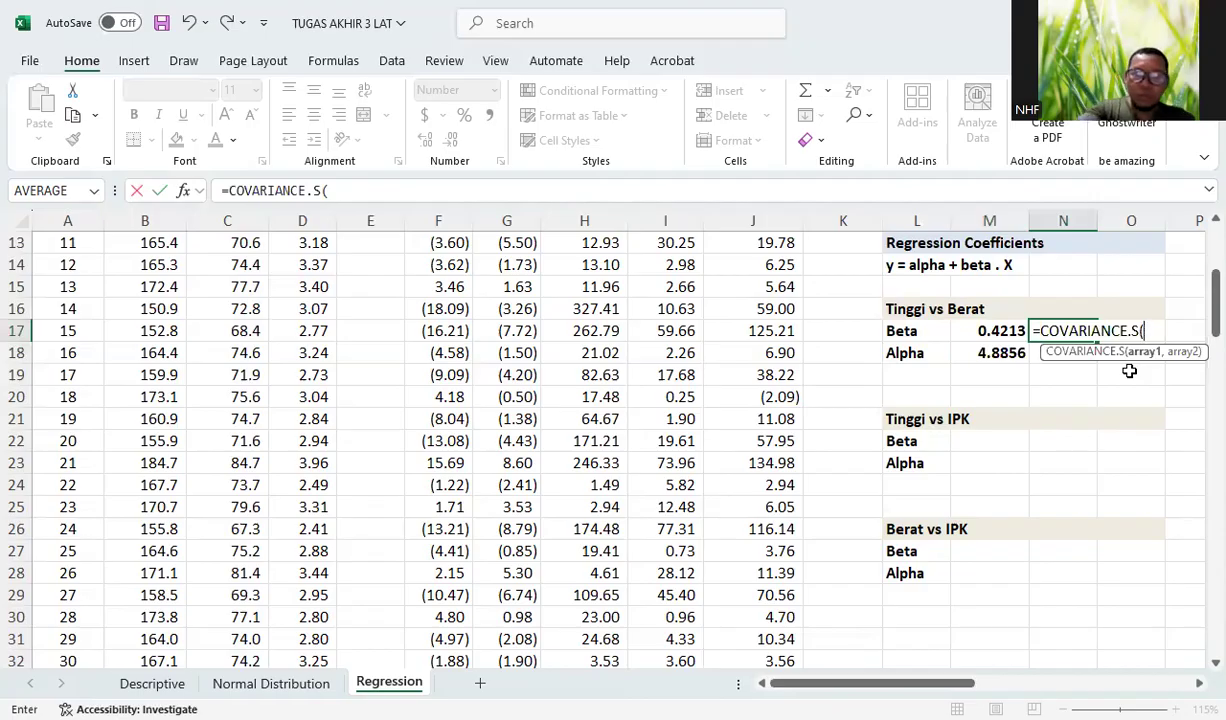
{"action": "type", "text": "BERAT,"}
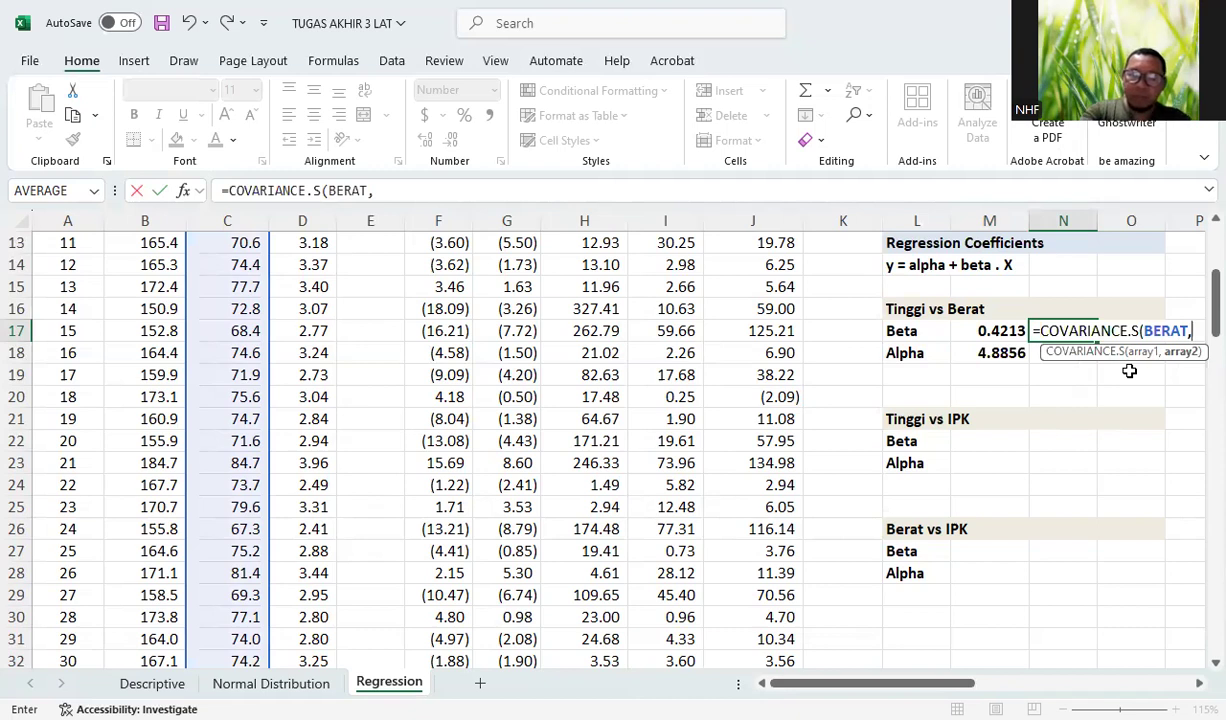
{"action": "type", "text": "TINGGI"}
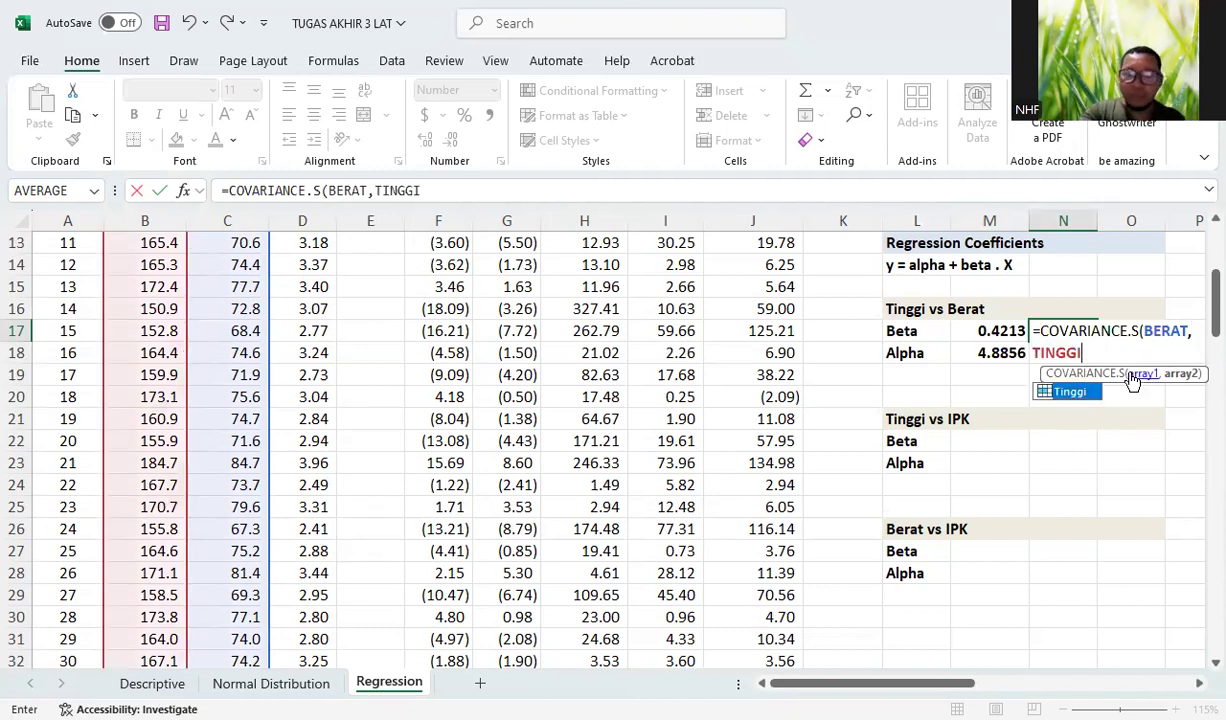
{"action": "type", "text": ")/"}
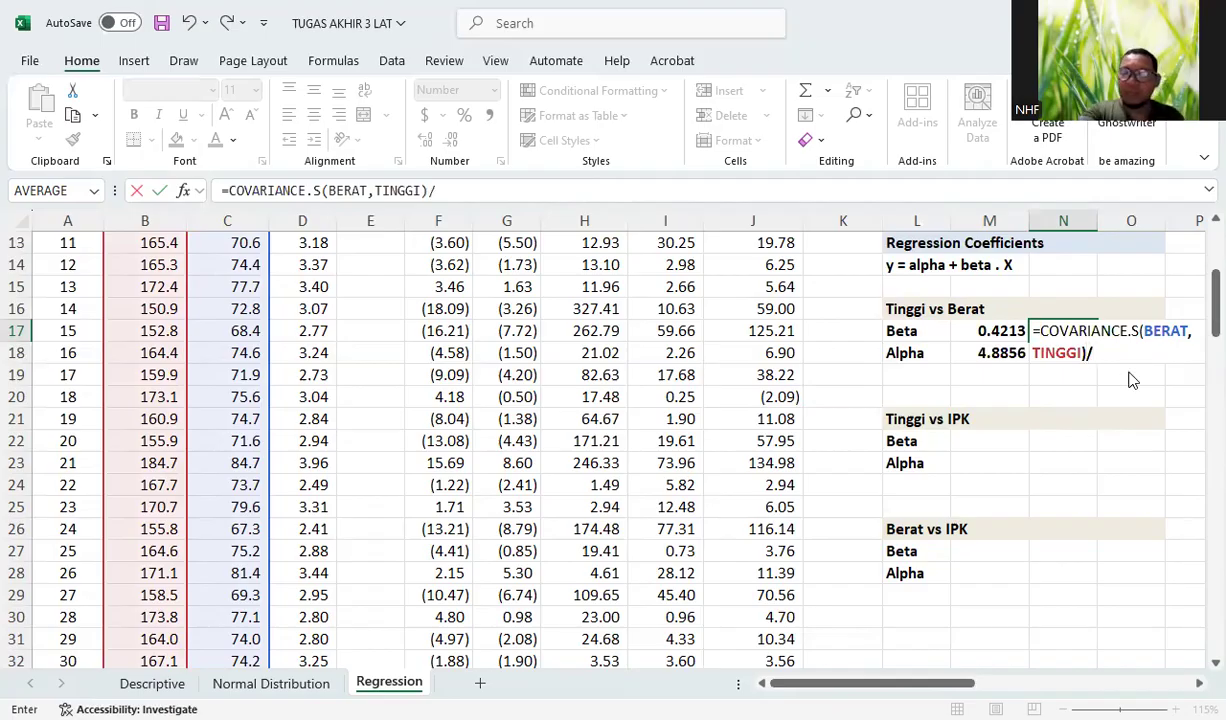
{"action": "type", "text": "VA"}
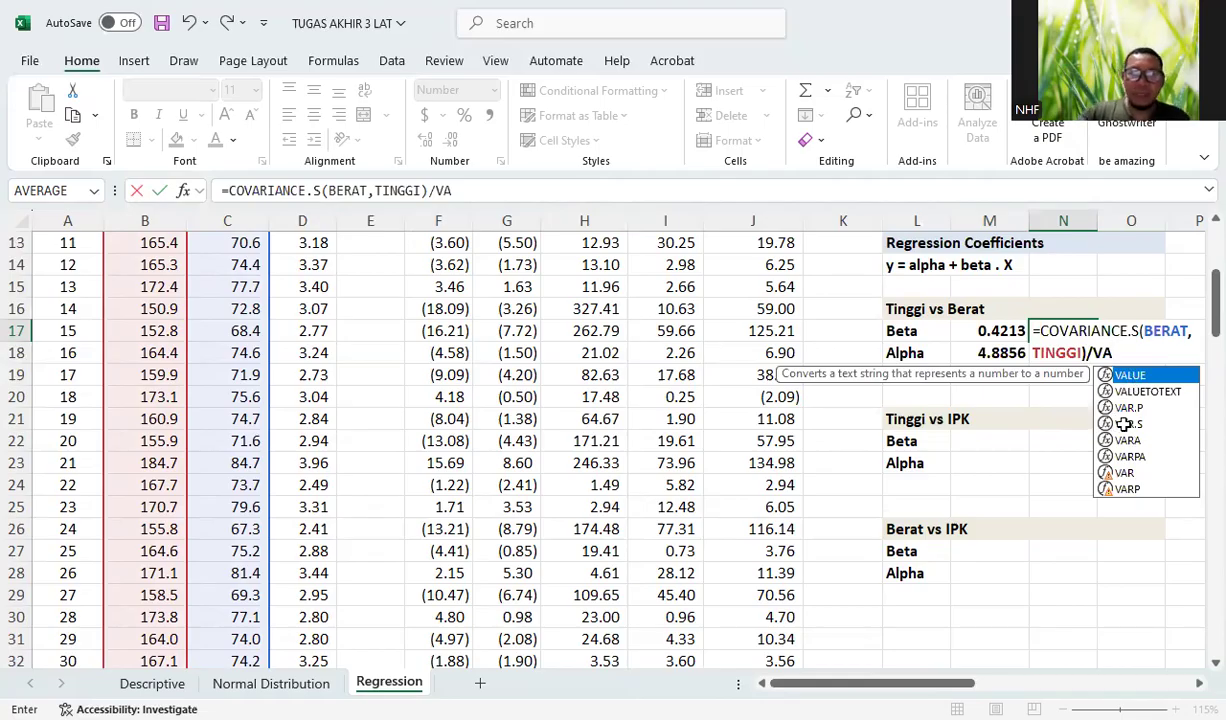
{"action": "double_click", "coordinate": [1123, 424]}
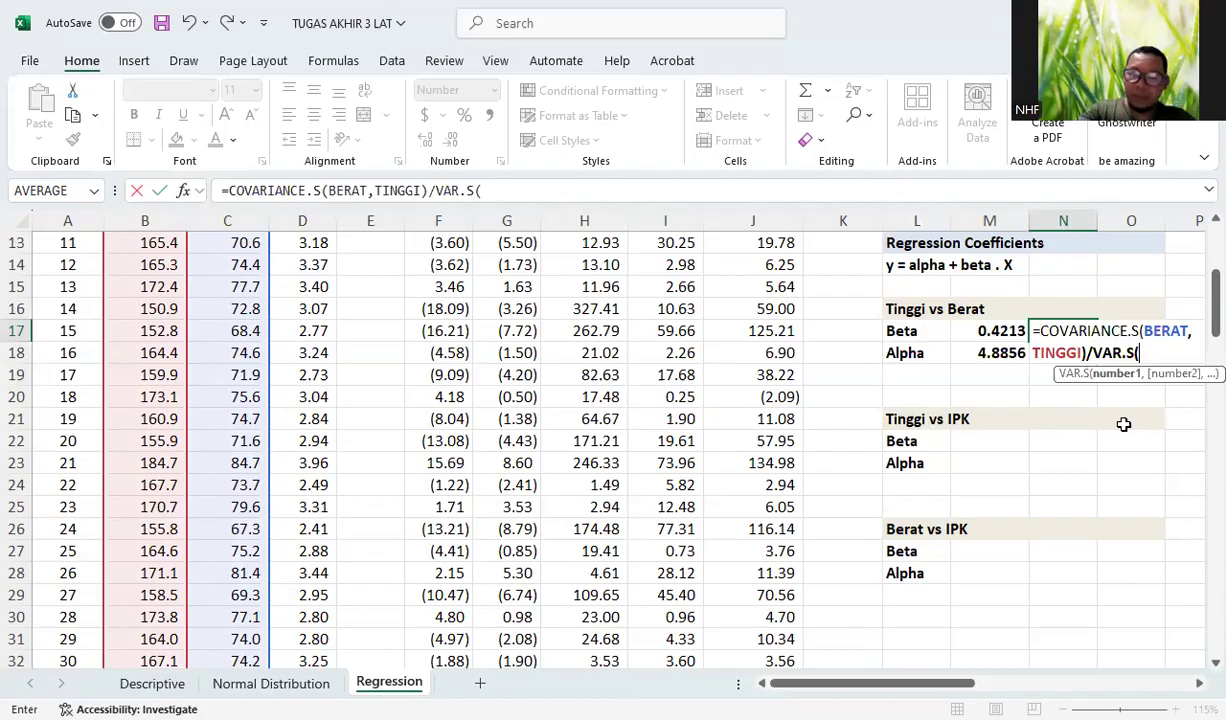
{"action": "type", "text": "TINGGI)"}
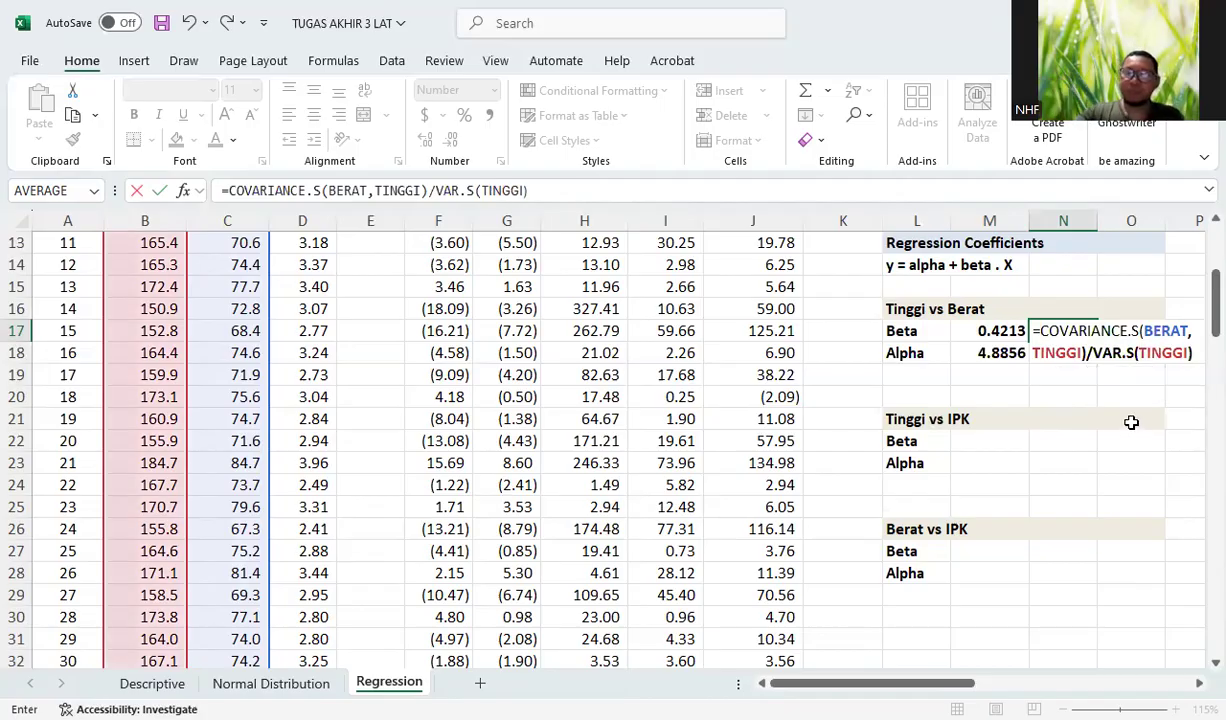
{"action": "left_click_drag", "start_coordinate": [505, 190], "coordinate": [200, 192]}
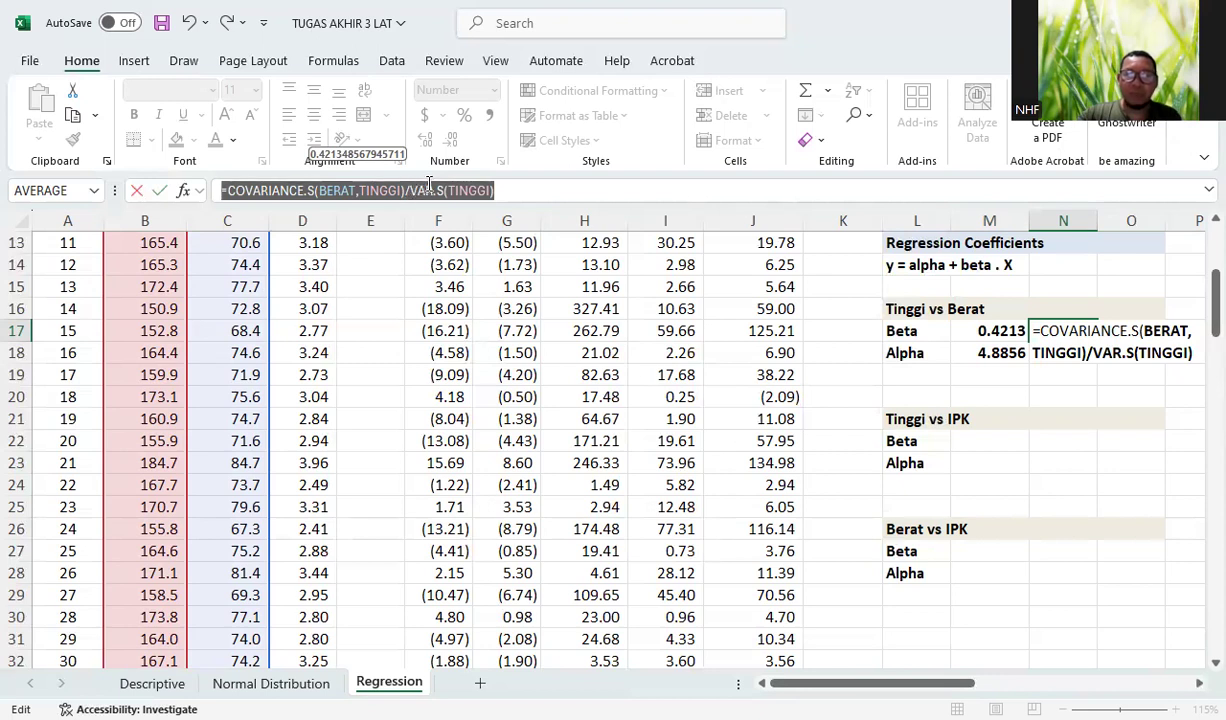
{"action": "left_click", "coordinate": [532, 190]}
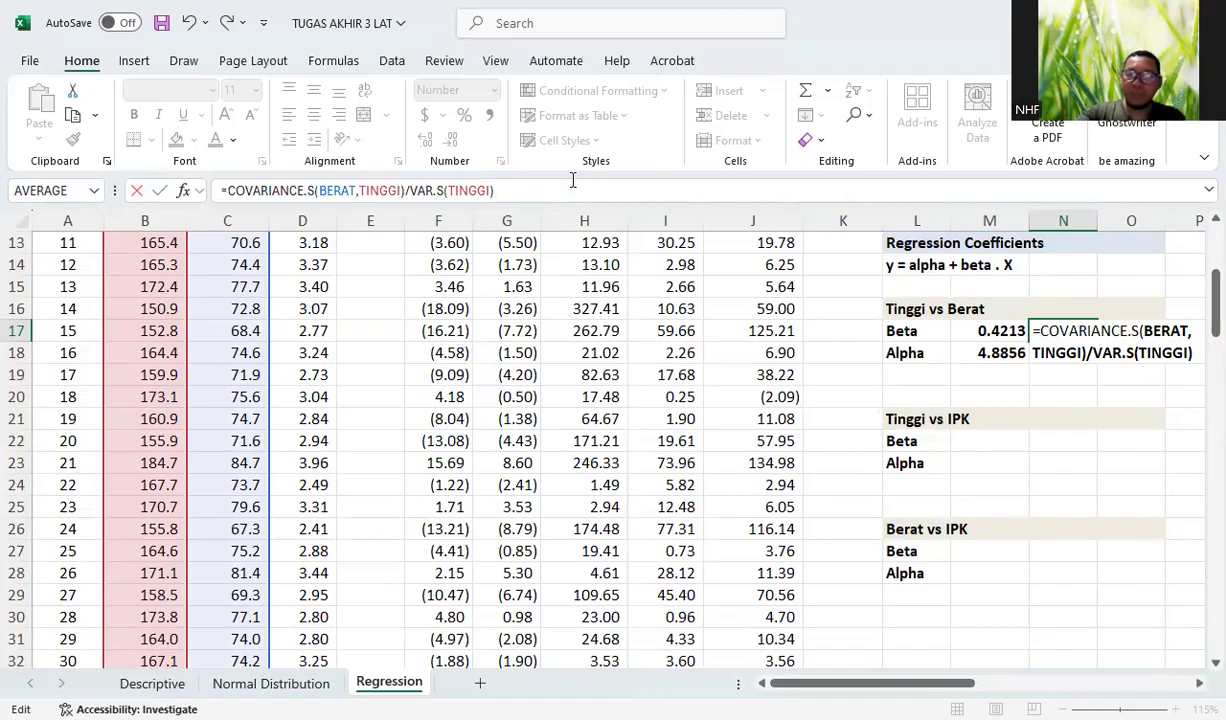
{"action": "key", "text": "Return"}
{"action": "left_click_drag", "start_coordinate": [1000, 330], "coordinate": [1078, 331]}
{"action": "left_click", "coordinate": [1076, 353]}
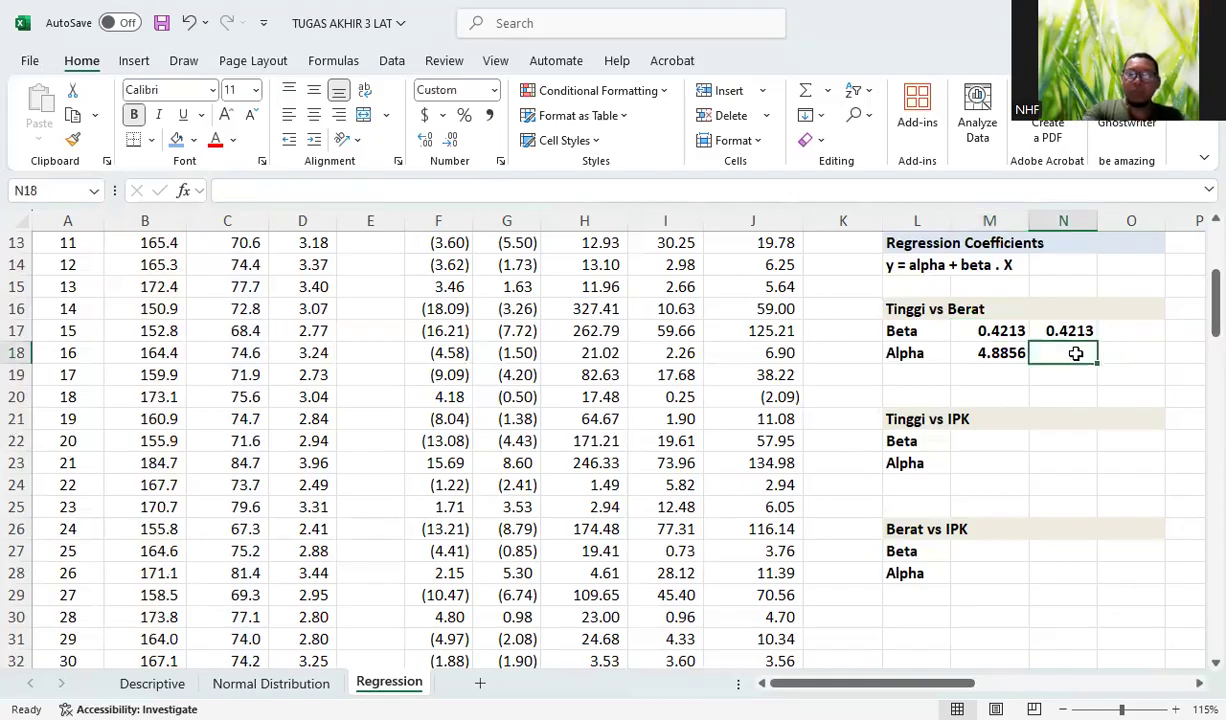
Step: Cross-check the Tinggi vs Berat alpha in N18 with =C104-N17*B104 and compare it with the INTERCEPT result
{"action": "type", "text": "="}
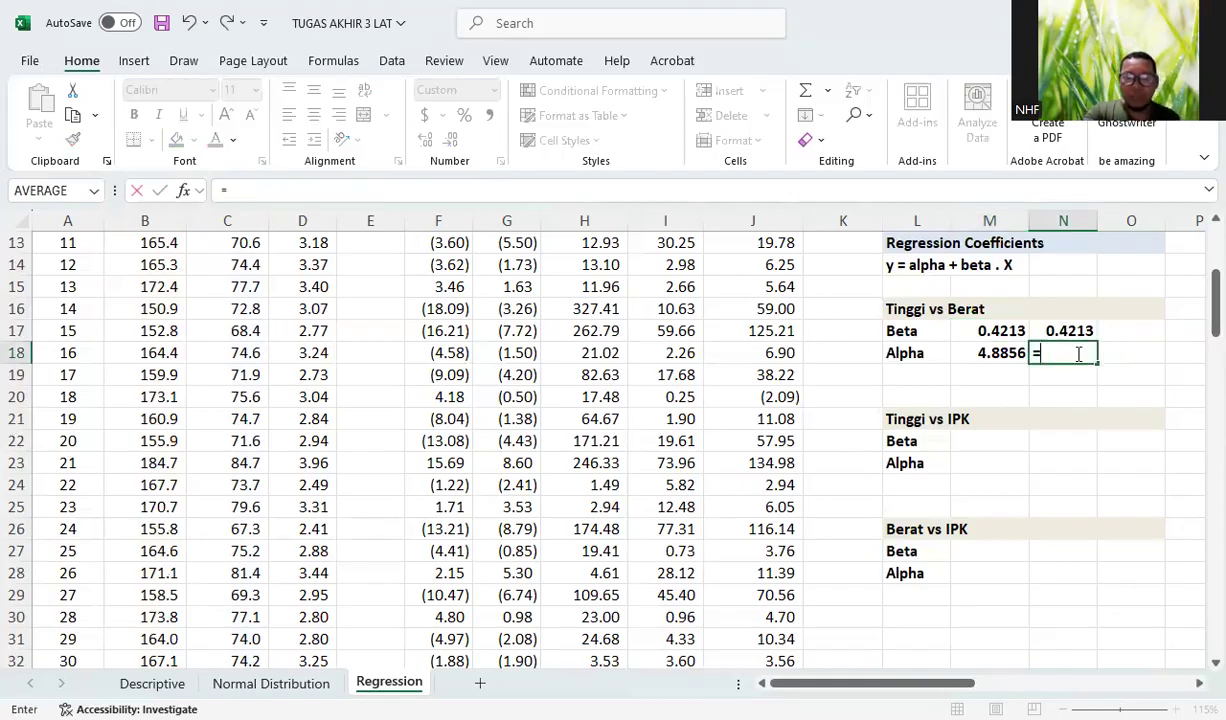
{"action": "scroll", "coordinate": [955, 438], "scroll_direction": "down", "scroll_amount": 1}
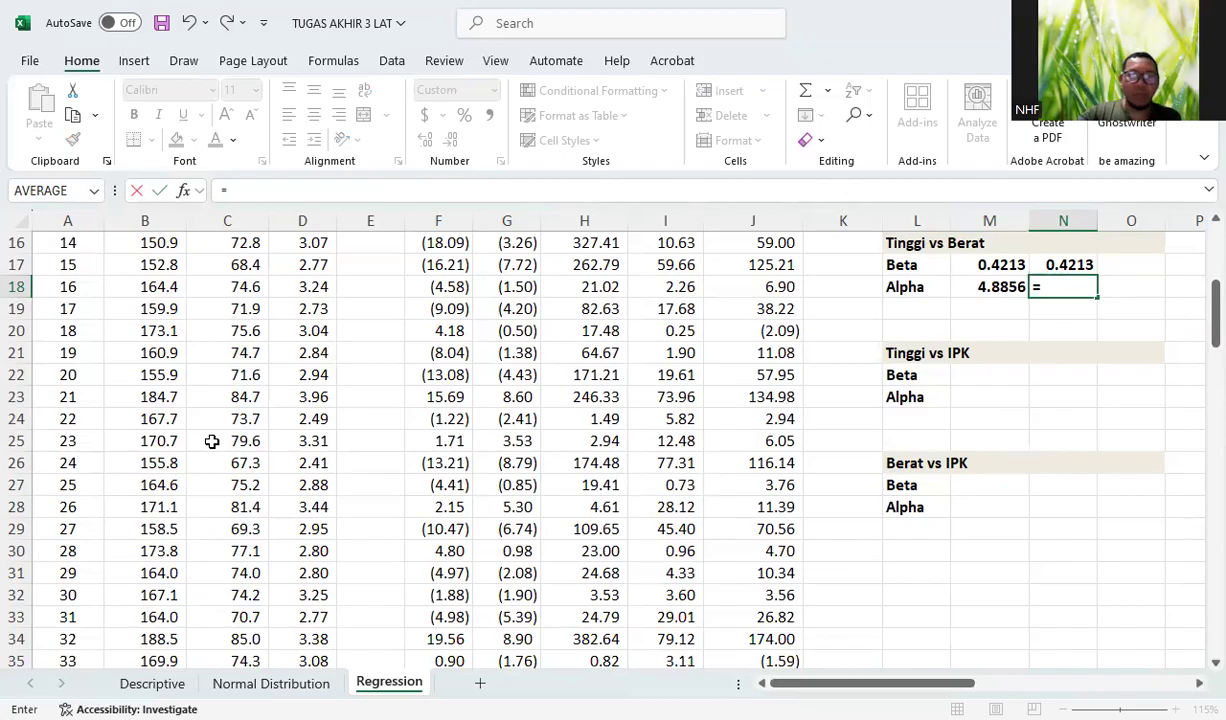
{"action": "scroll", "coordinate": [250, 478], "scroll_direction": "down", "scroll_amount": 20}
{"action": "scroll", "coordinate": [253, 497], "scroll_direction": "down", "scroll_amount": 8}
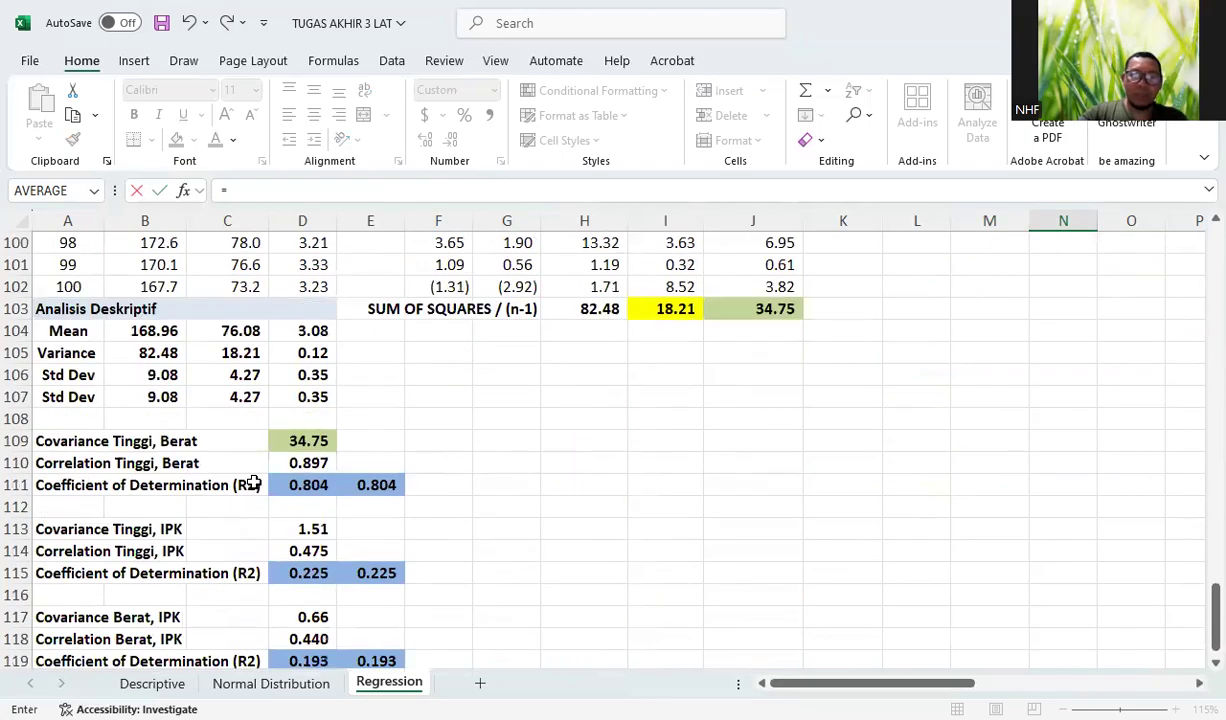
{"action": "left_click", "coordinate": [237, 330]}
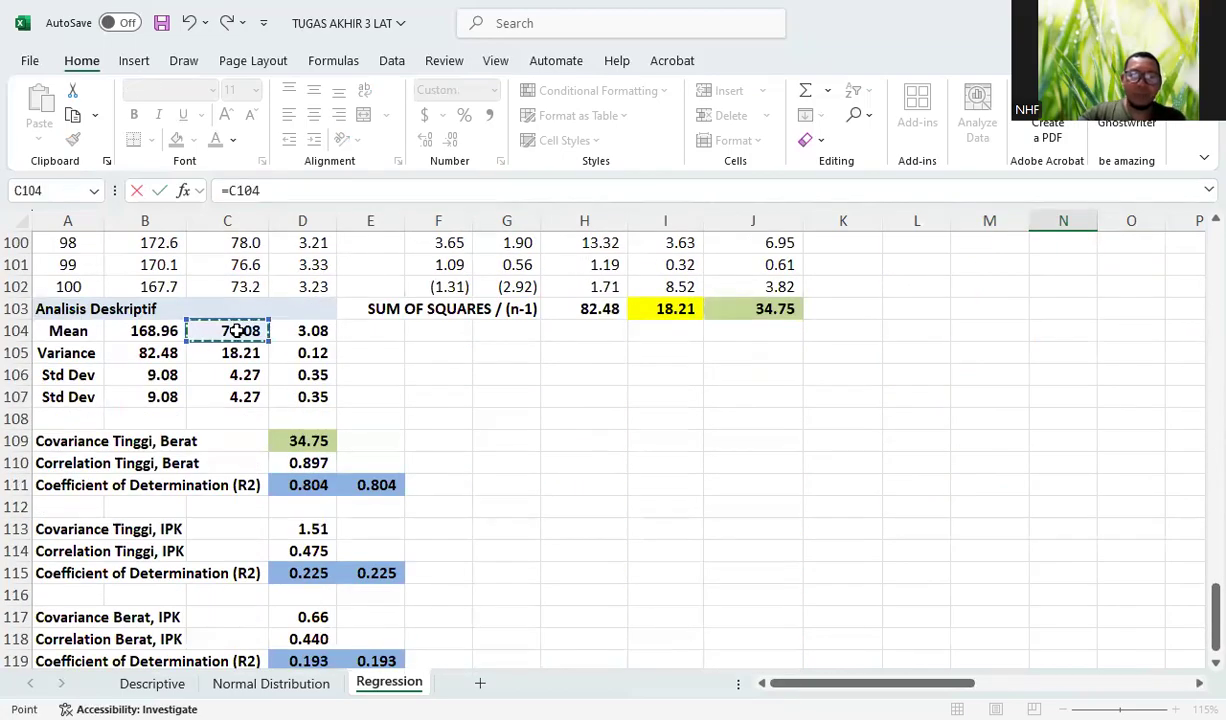
{"action": "type", "text": "-"}
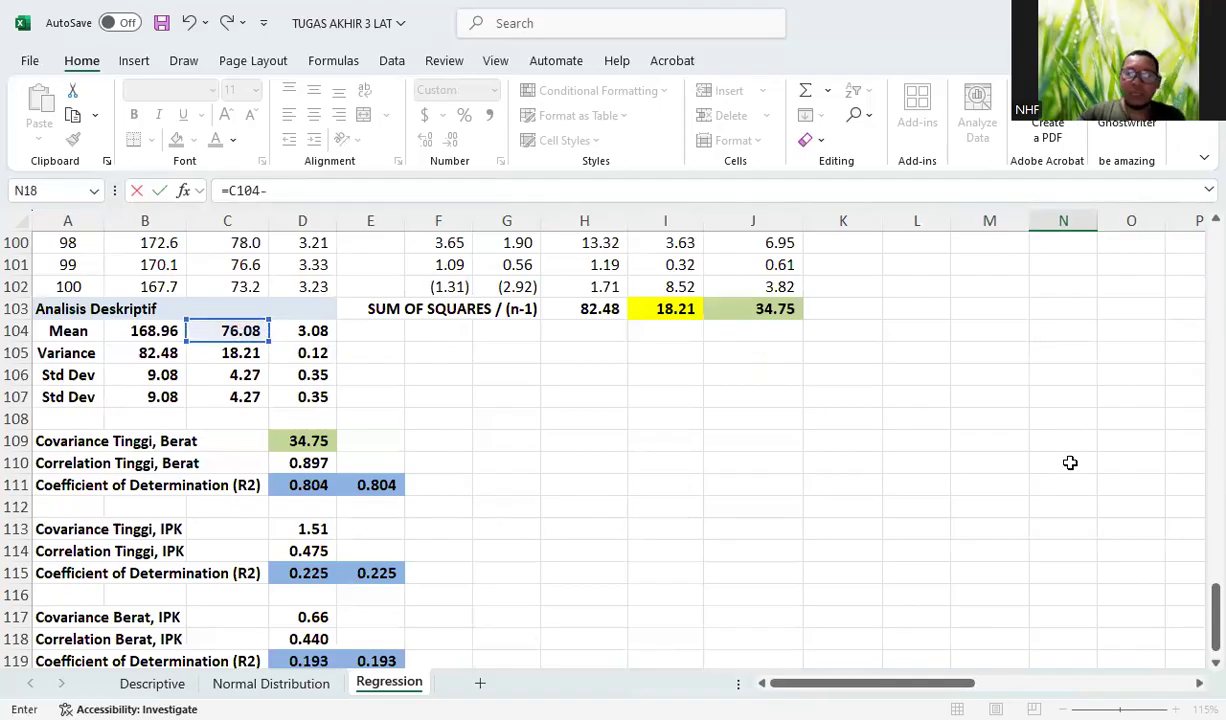
{"action": "scroll", "coordinate": [969, 374], "scroll_direction": "up", "scroll_amount": 3}
{"action": "scroll", "coordinate": [969, 374], "scroll_direction": "up", "scroll_amount": 20}
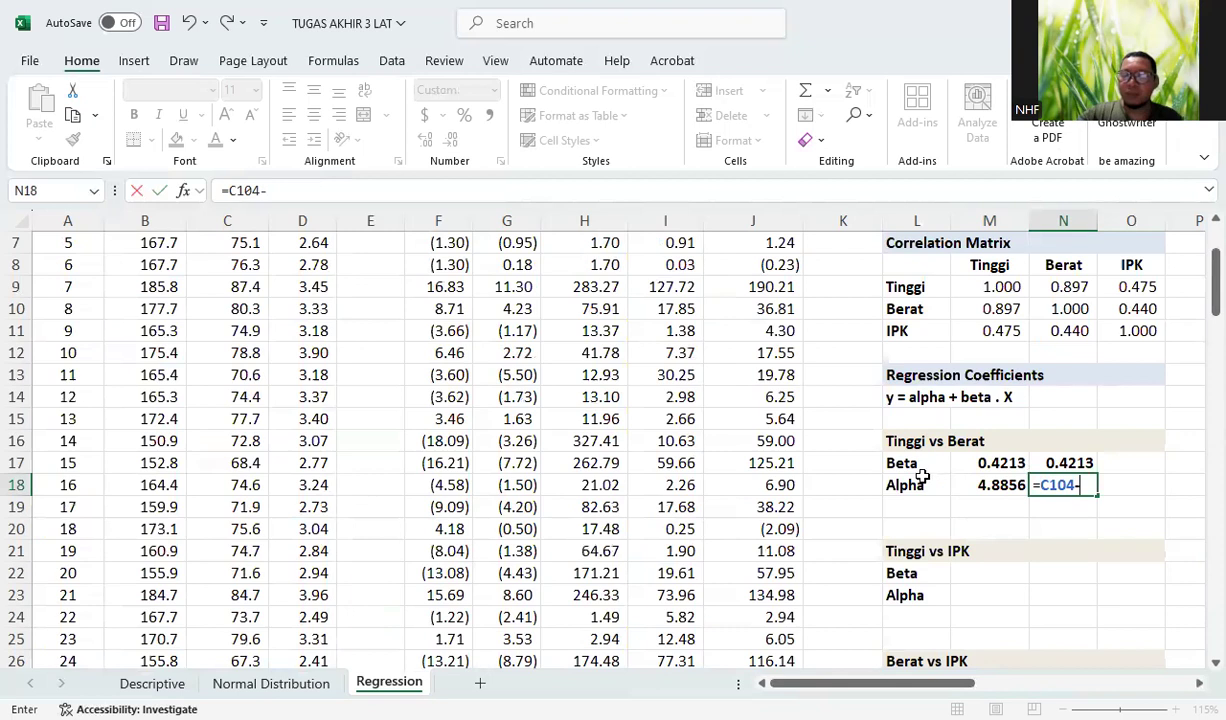
{"action": "left_click", "coordinate": [1082, 461]}
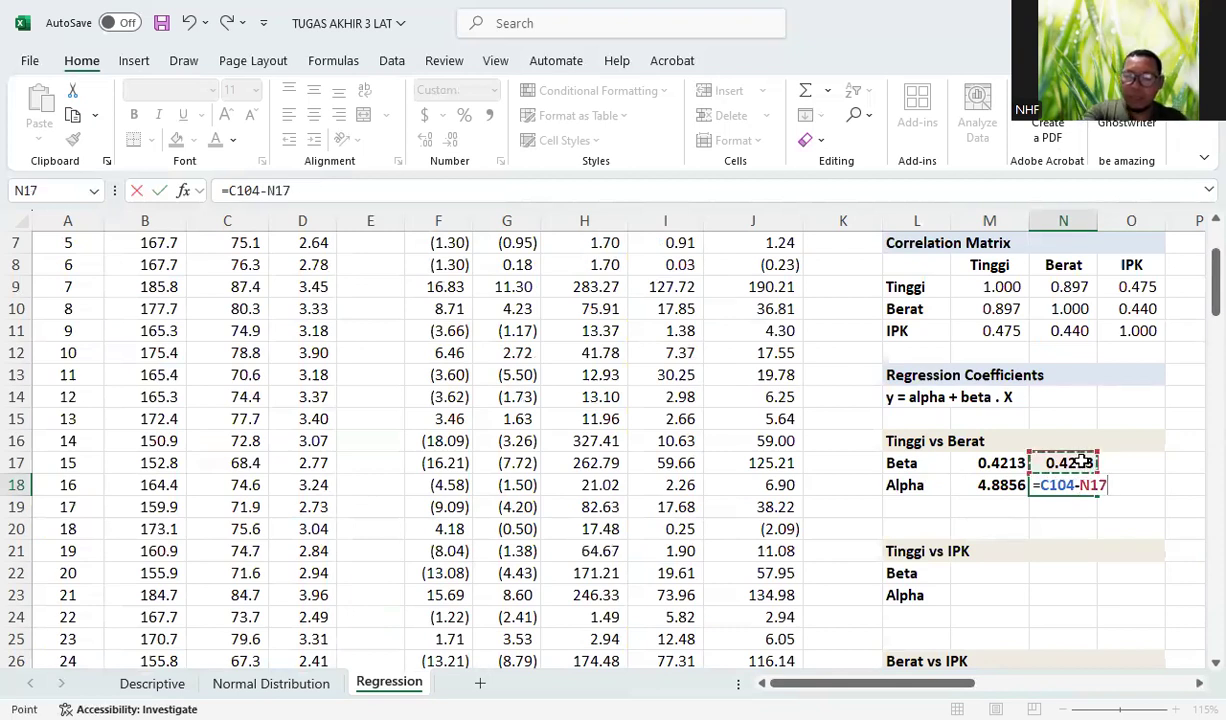
{"action": "type", "text": "*"}
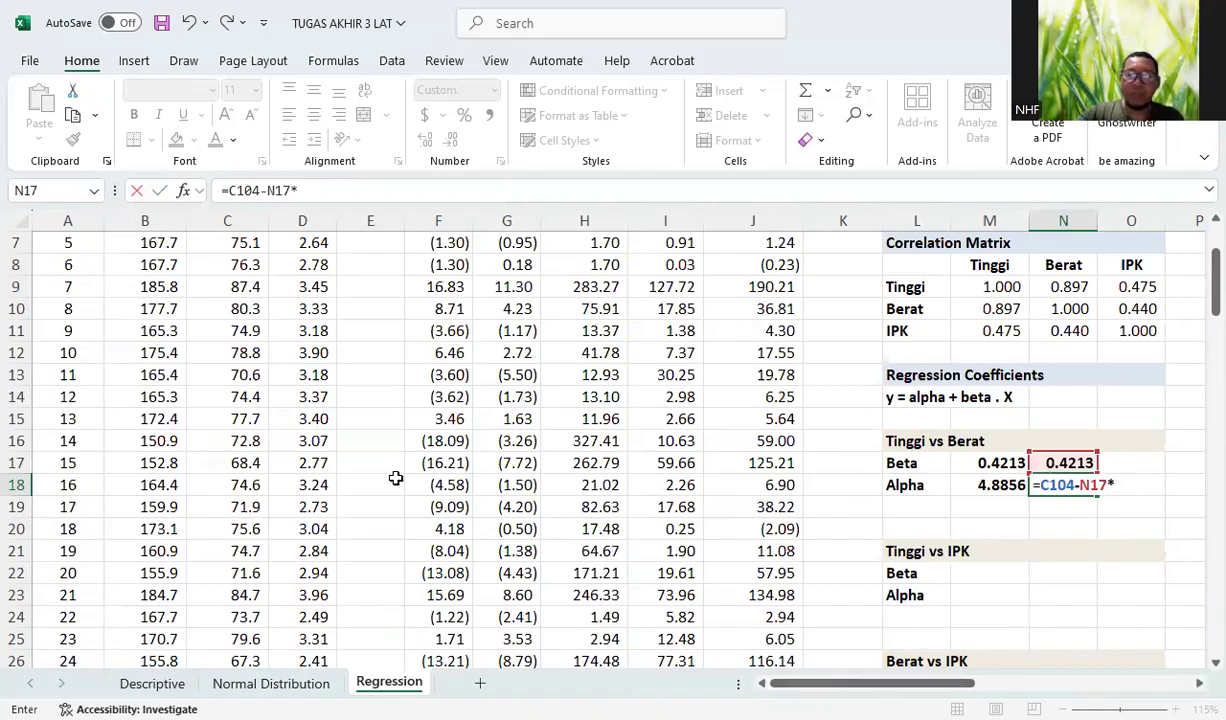
{"action": "scroll", "coordinate": [158, 418], "scroll_direction": "down", "scroll_amount": 20}
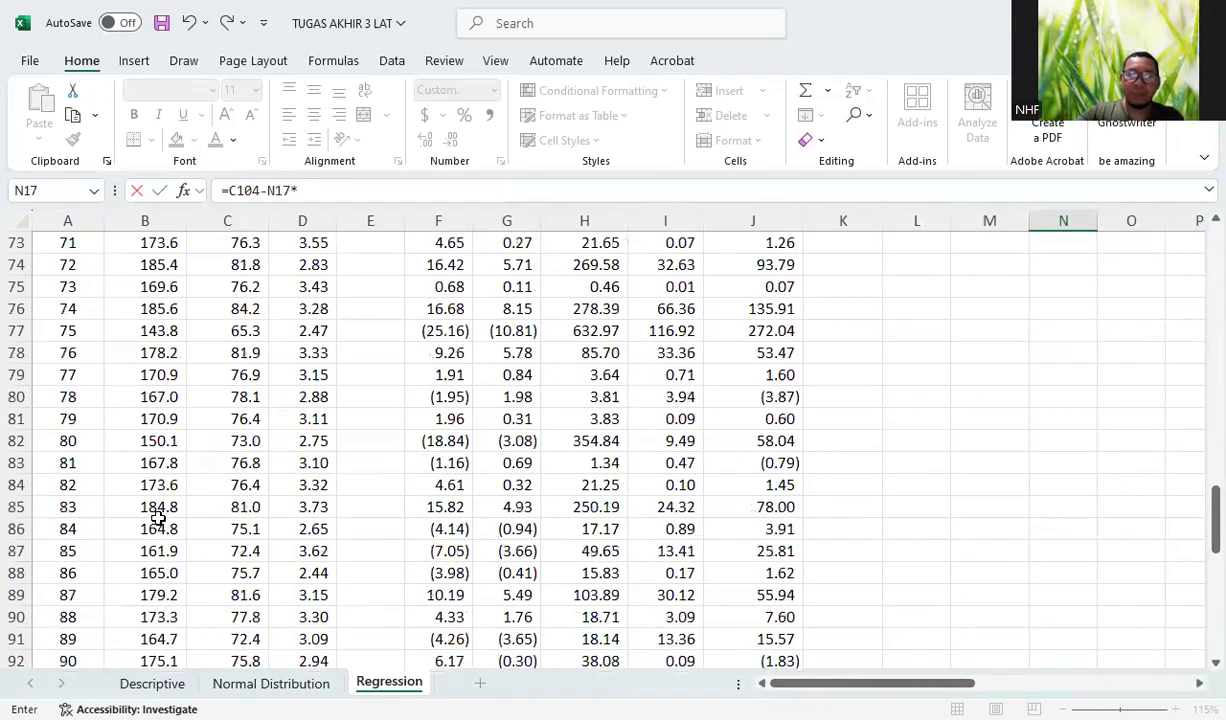
{"action": "scroll", "coordinate": [160, 418], "scroll_direction": "up", "scroll_amount": 3}
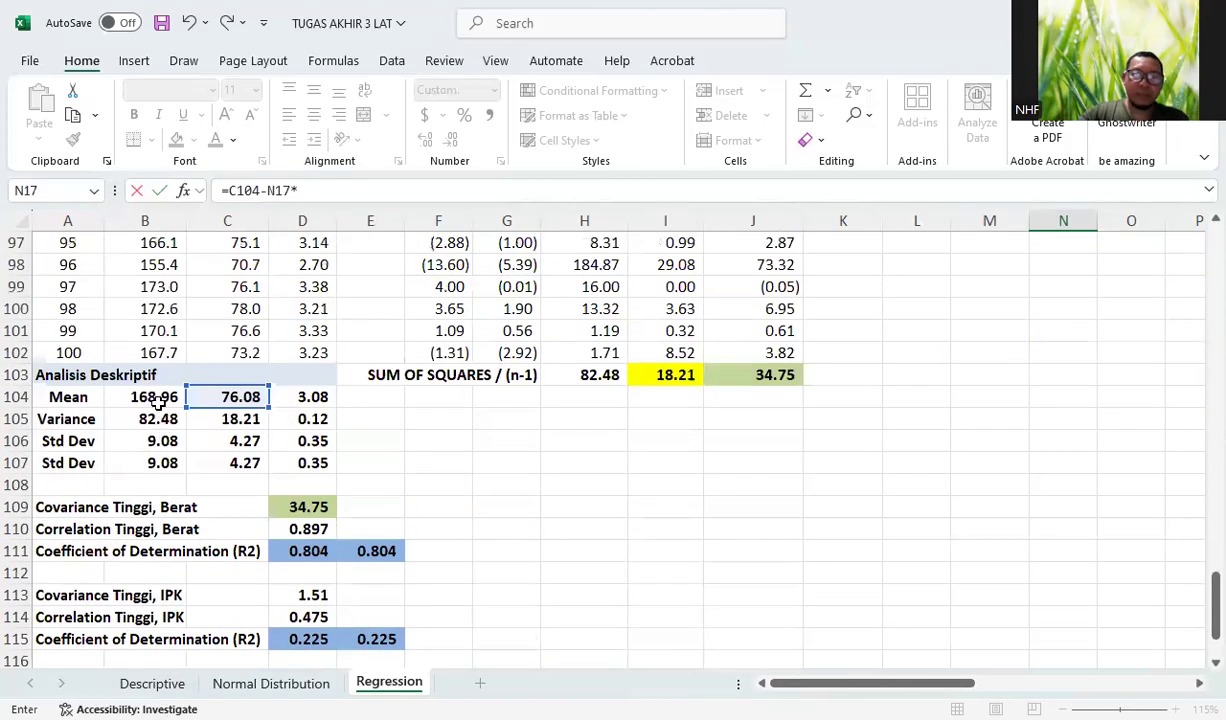
{"action": "left_click", "coordinate": [152, 397]}
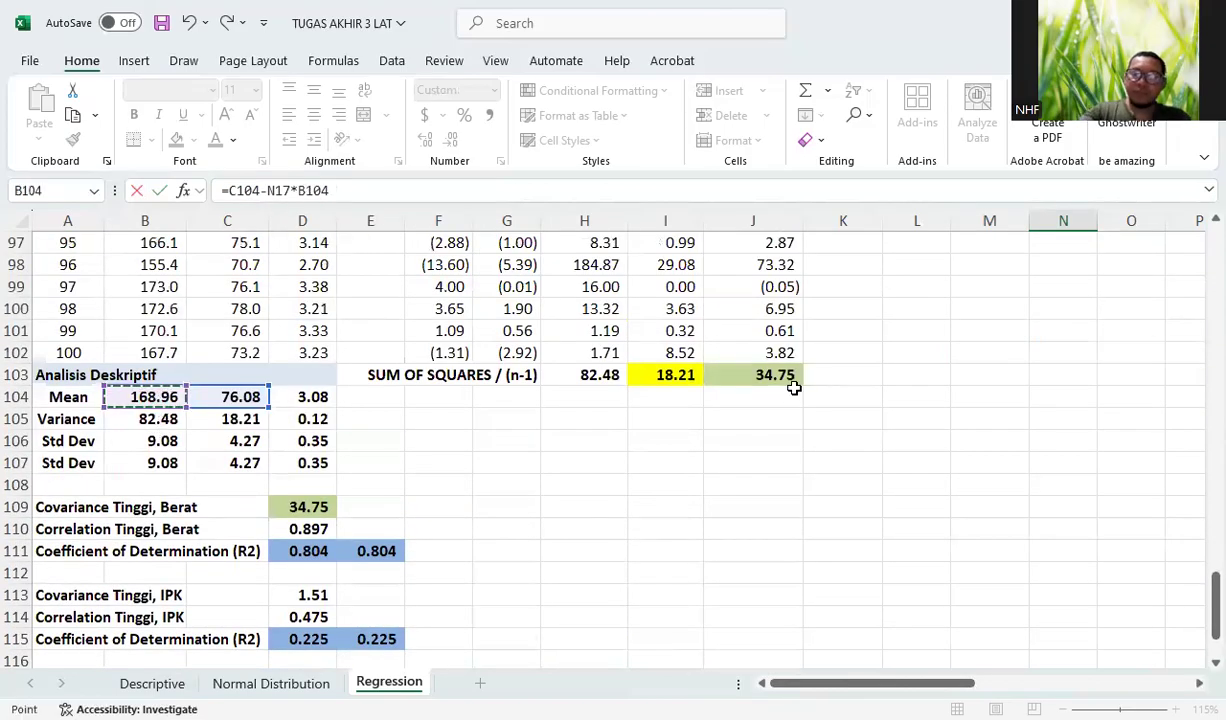
{"action": "key", "text": "Return"}
{"action": "scroll", "coordinate": [1075, 465], "scroll_direction": "up", "scroll_amount": 3}
{"action": "left_click_drag", "start_coordinate": [1012, 410], "coordinate": [1054, 419]}
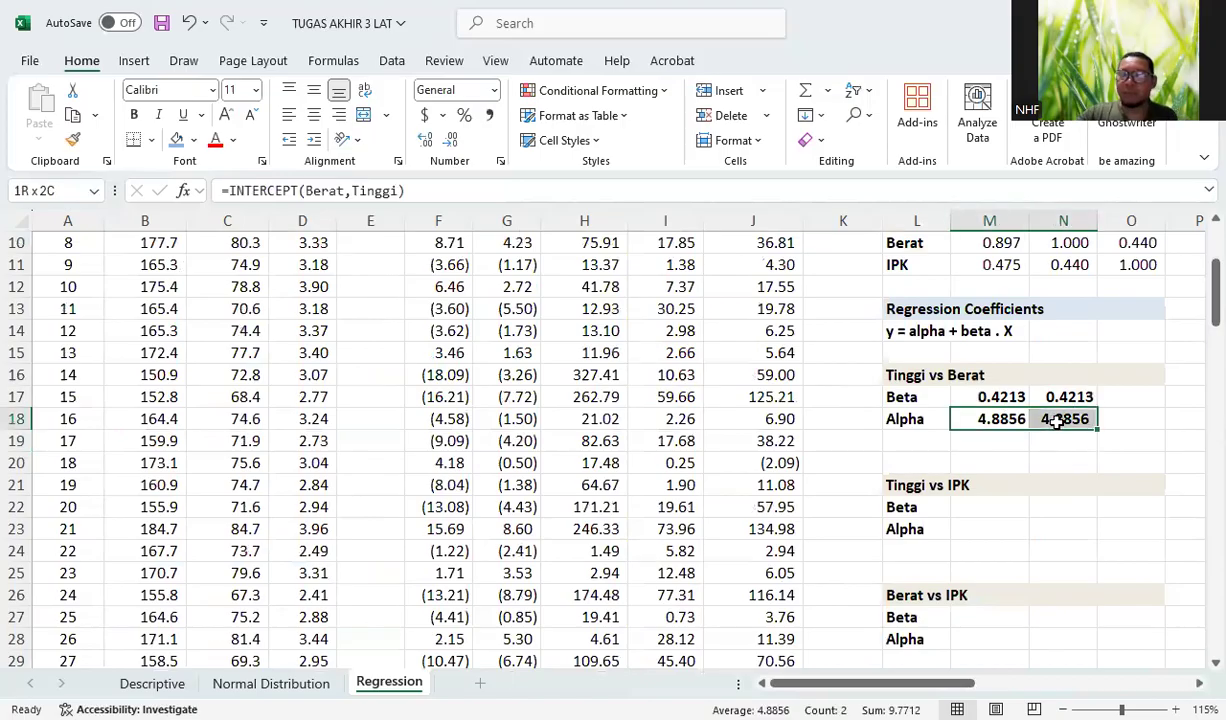
Step: Calculate the Tinggi vs IPK beta in M22 with =SLOPE(IPK,TINGGI) and review its formula
{"action": "left_click", "coordinate": [973, 506]}
{"action": "type", "text": "="}
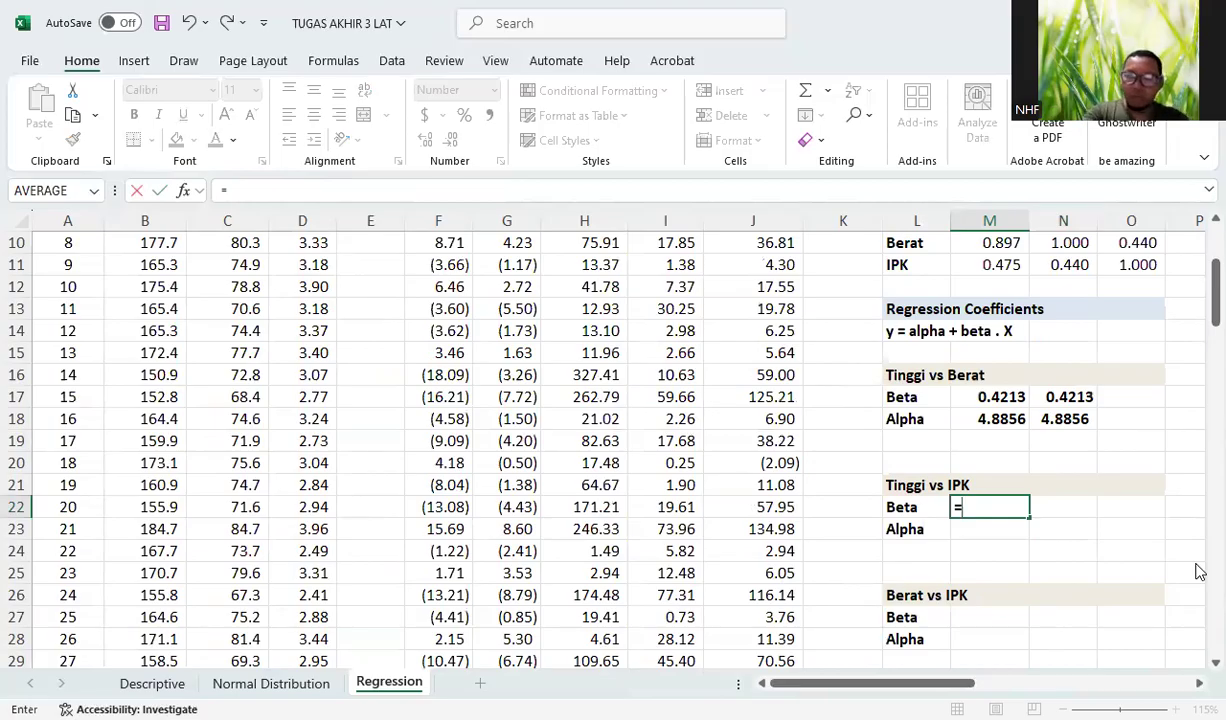
{"action": "type", "text": "SLOPE"}
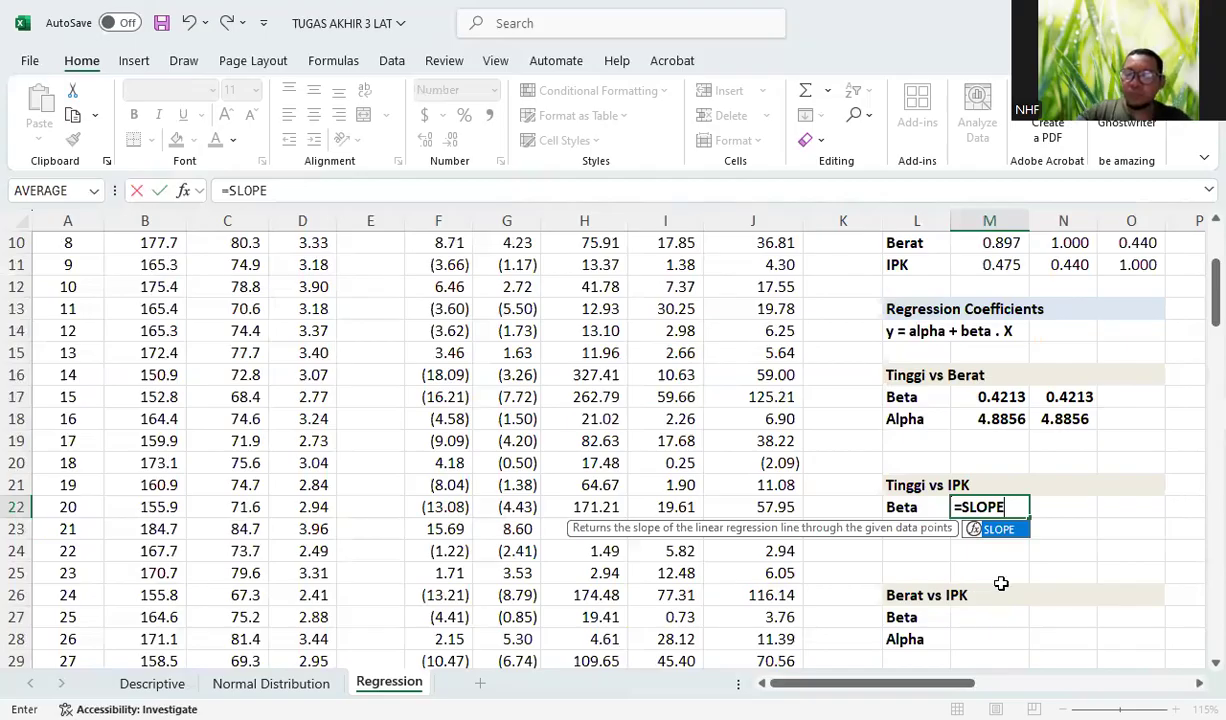
{"action": "type", "text": "("}
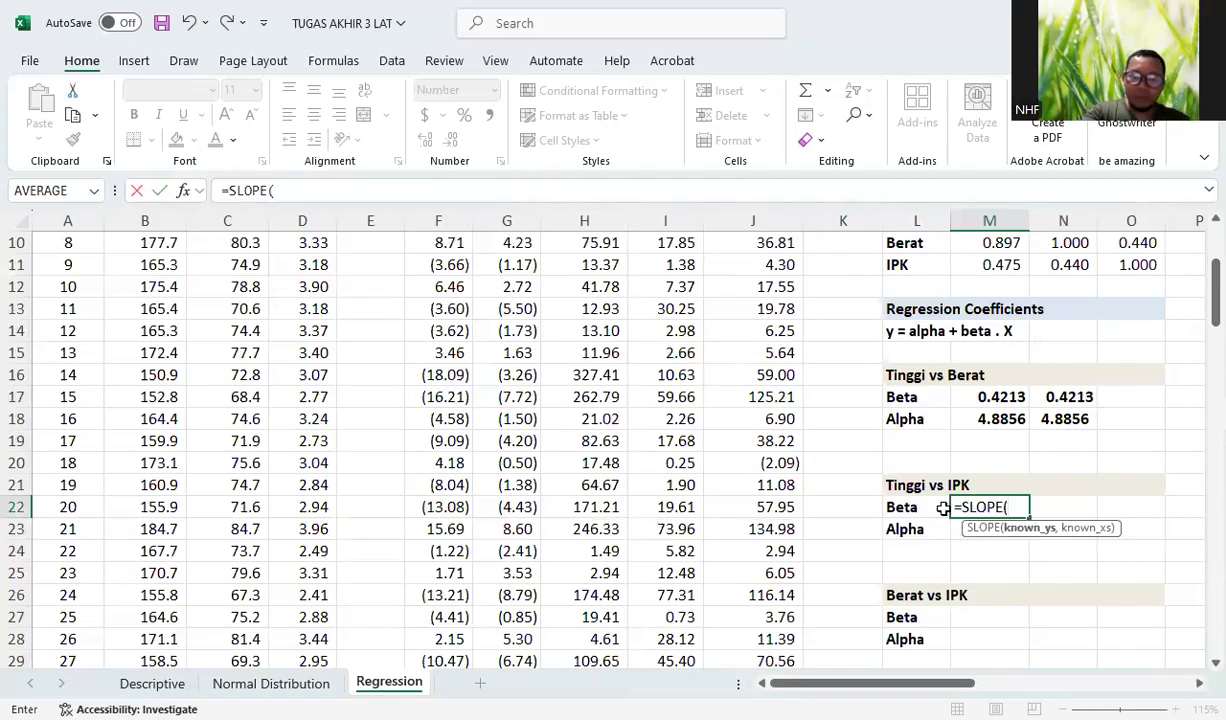
{"action": "type", "text": "IPK,"}
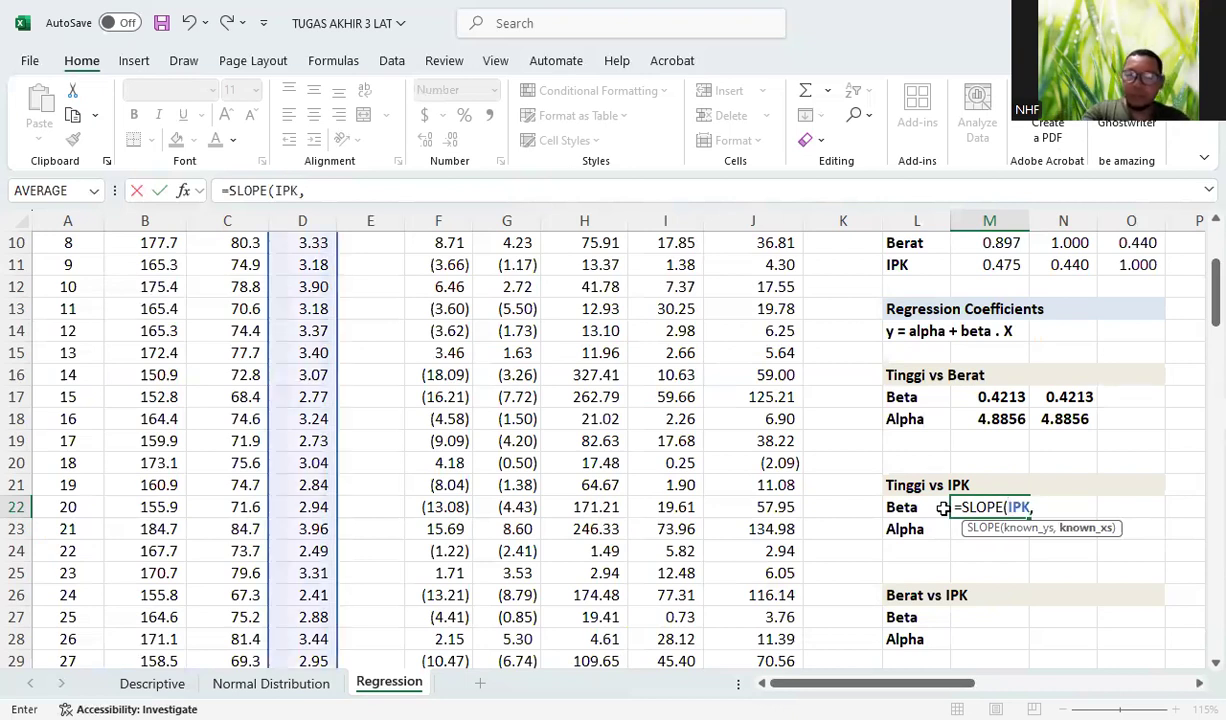
{"action": "type", "text": "TINGGI)"}
{"action": "key", "text": "Return"}
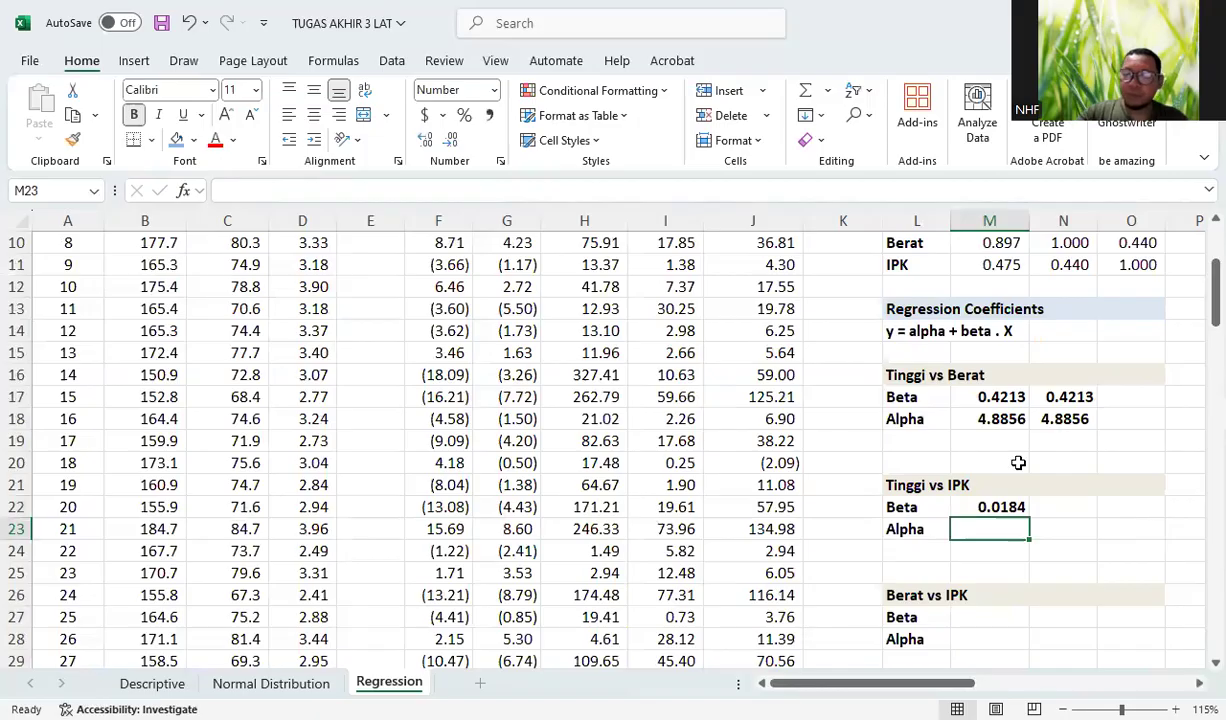
{"action": "left_click", "coordinate": [958, 482]}
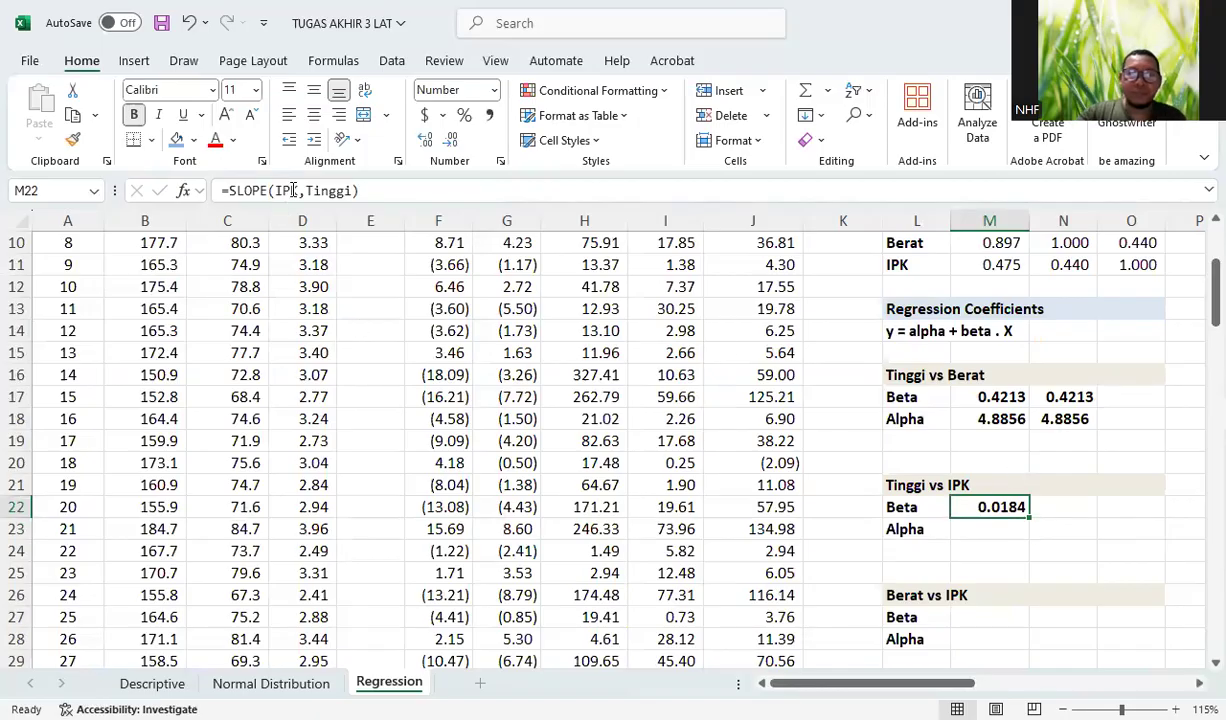
Step: Calculate the Tinggi vs IPK alpha in M23 with =INTERCEPT(IPK,TINGGI) and review the beta and alpha cells
{"action": "left_click", "coordinate": [972, 530]}
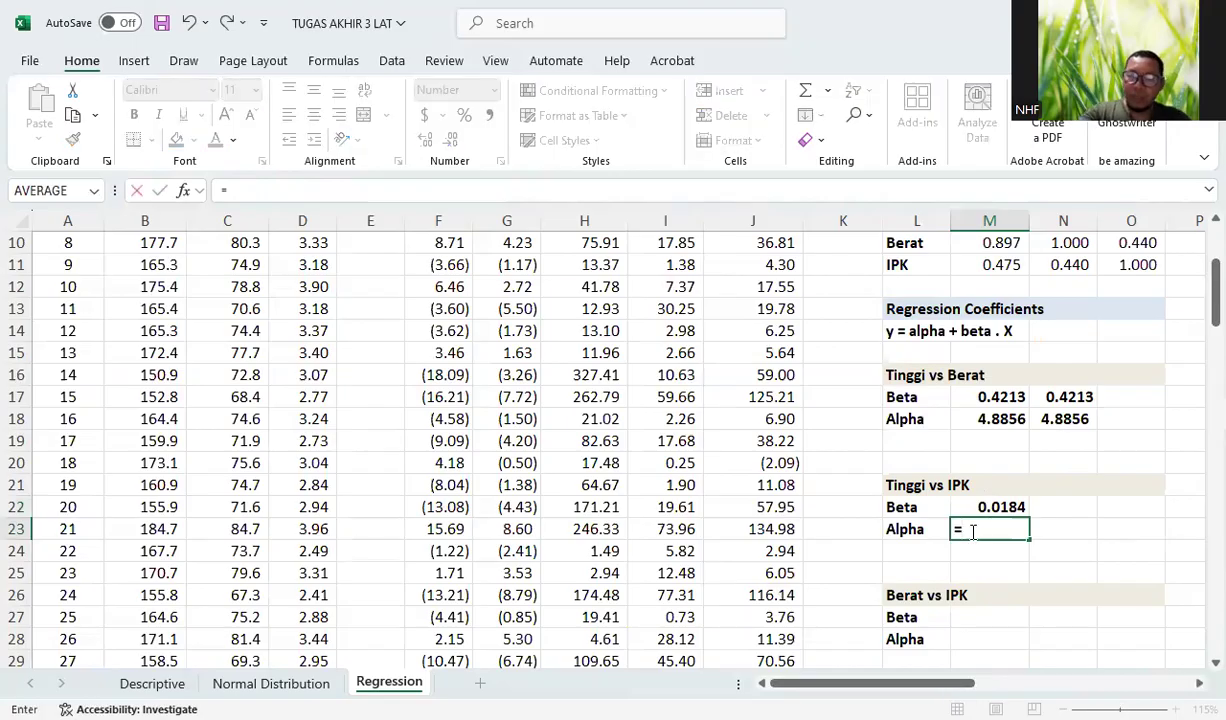
{"action": "type", "text": "INTER"}
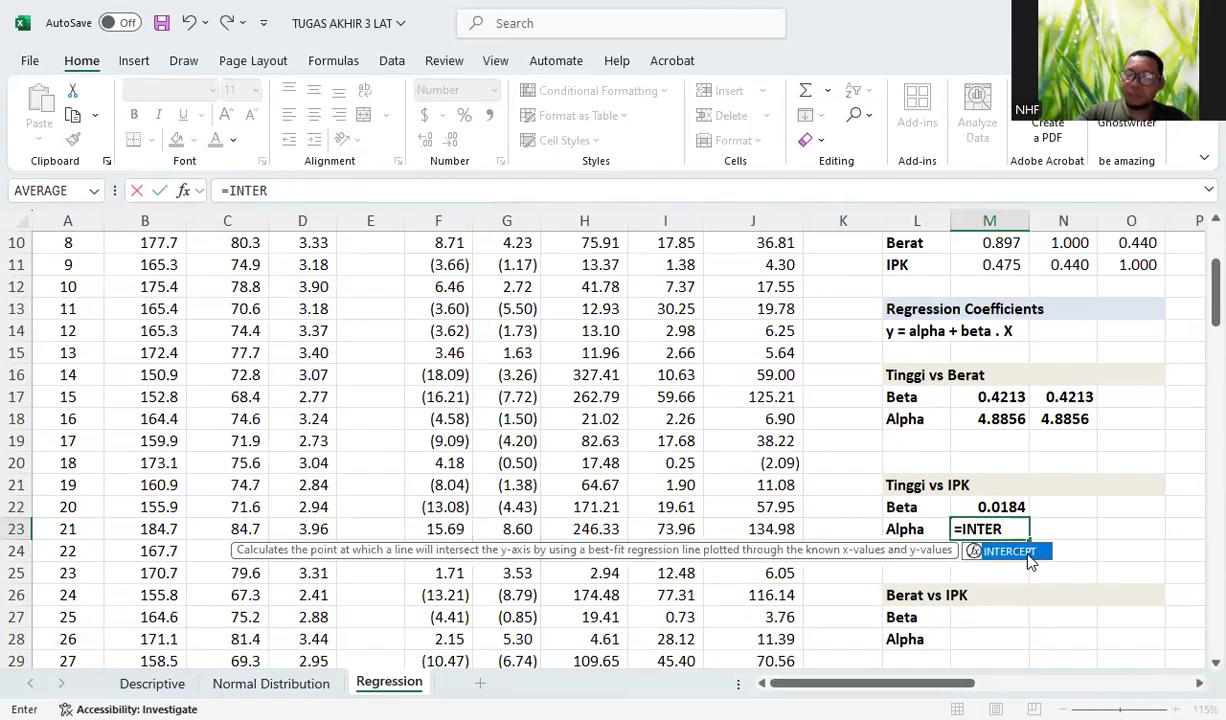
{"action": "double_click", "coordinate": [1028, 556]}
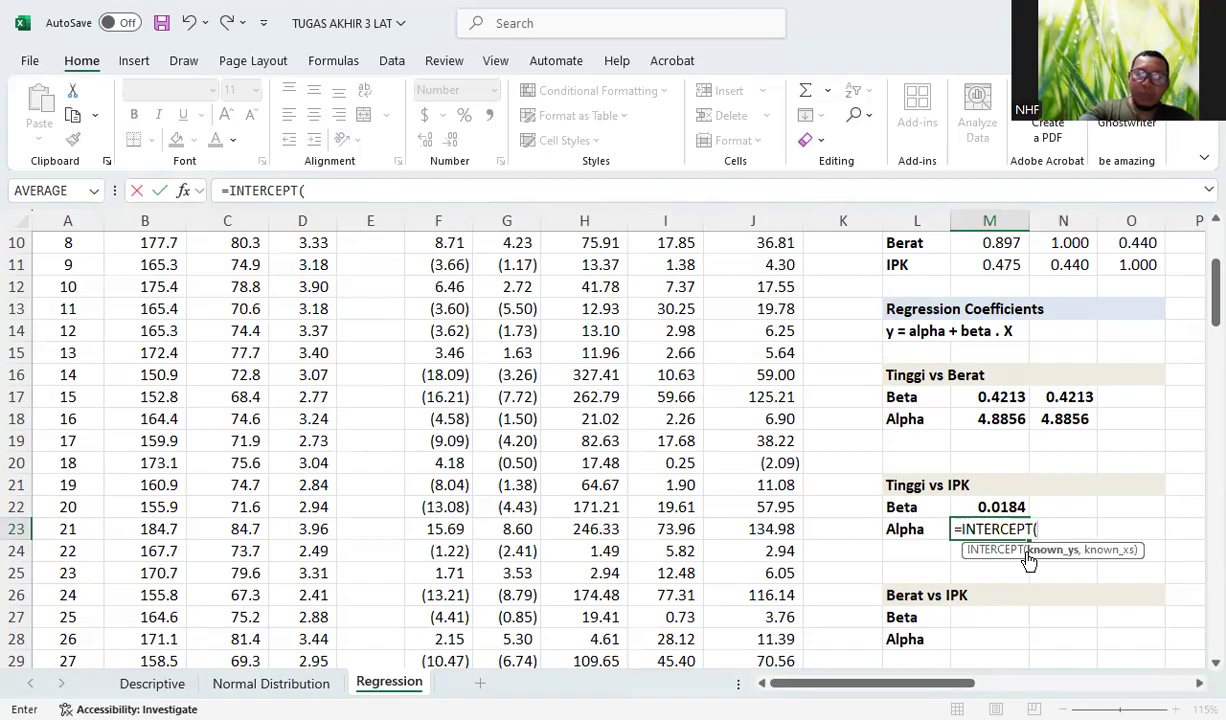
{"action": "type", "text": "IPK,"}
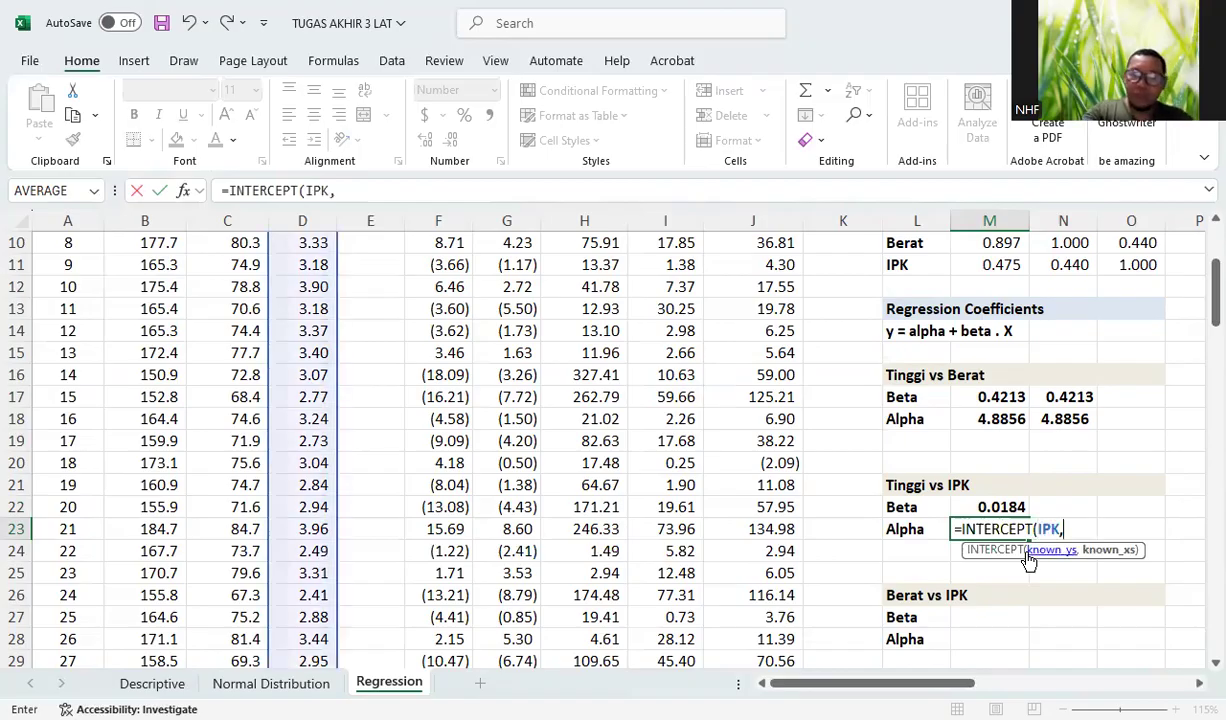
{"action": "type", "text": "TINGGI"}
{"action": "key", "text": "Return"}
{"action": "key", "text": "Return"}
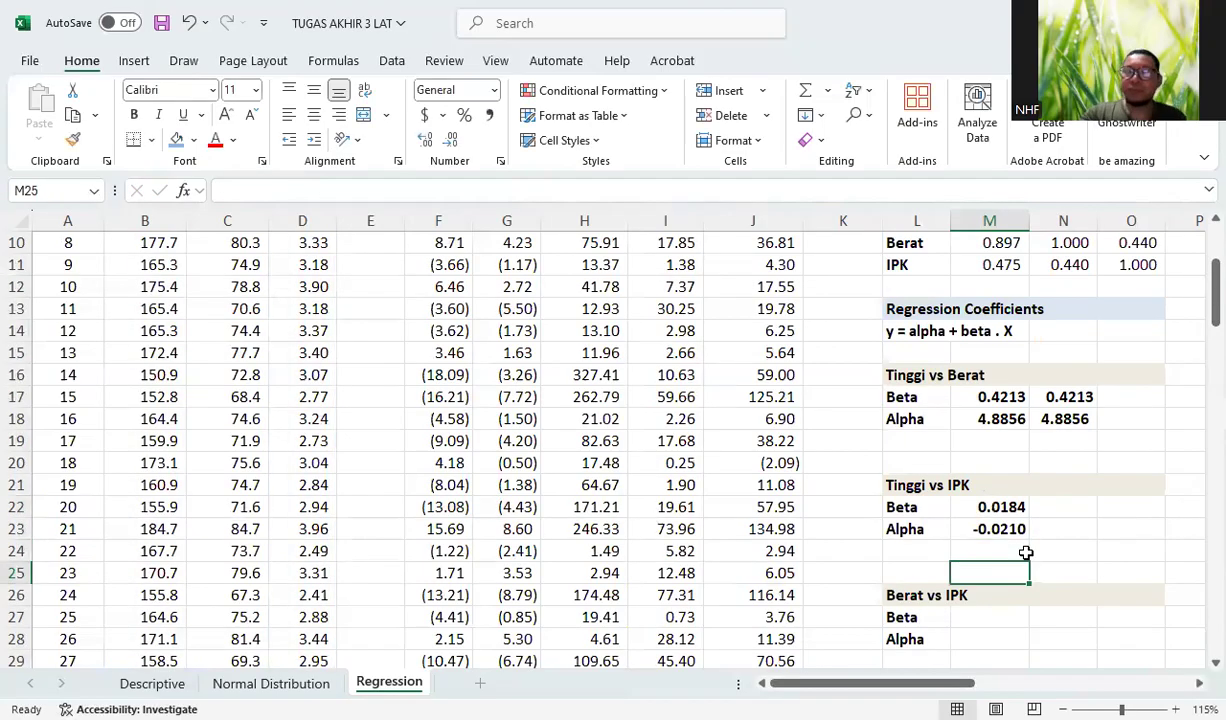
{"action": "left_click", "coordinate": [990, 507]}
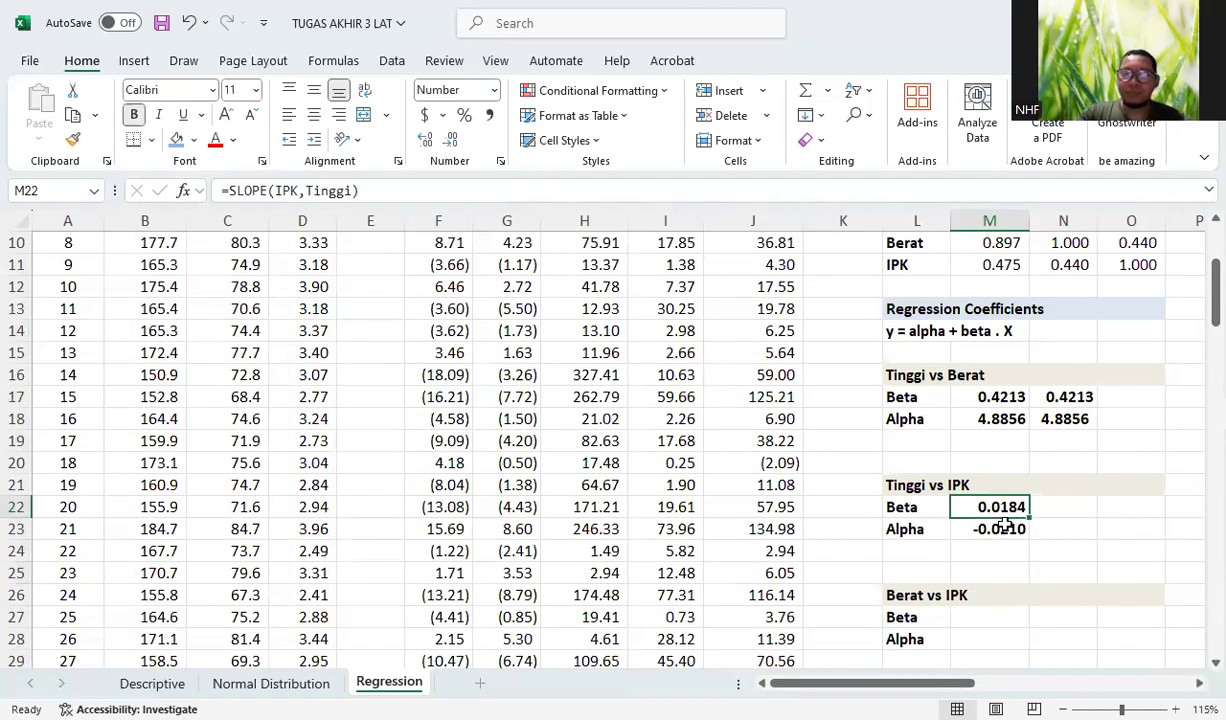
{"action": "left_click", "coordinate": [1000, 527]}
Step: Cross-check the Tinggi vs IPK beta in N22 with =COVARIANCE.S(TINGGI,IPK)/VAR.S(TINGGI)
{"action": "left_click", "coordinate": [1053, 511]}
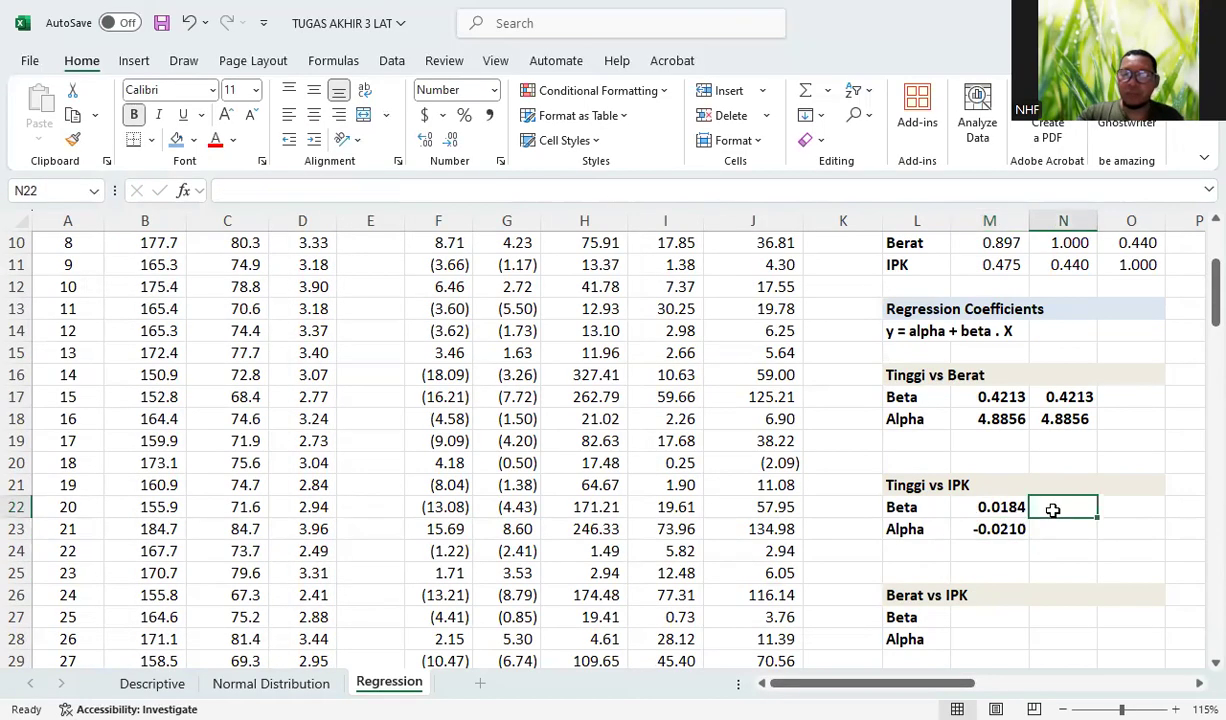
{"action": "type", "text": "="}
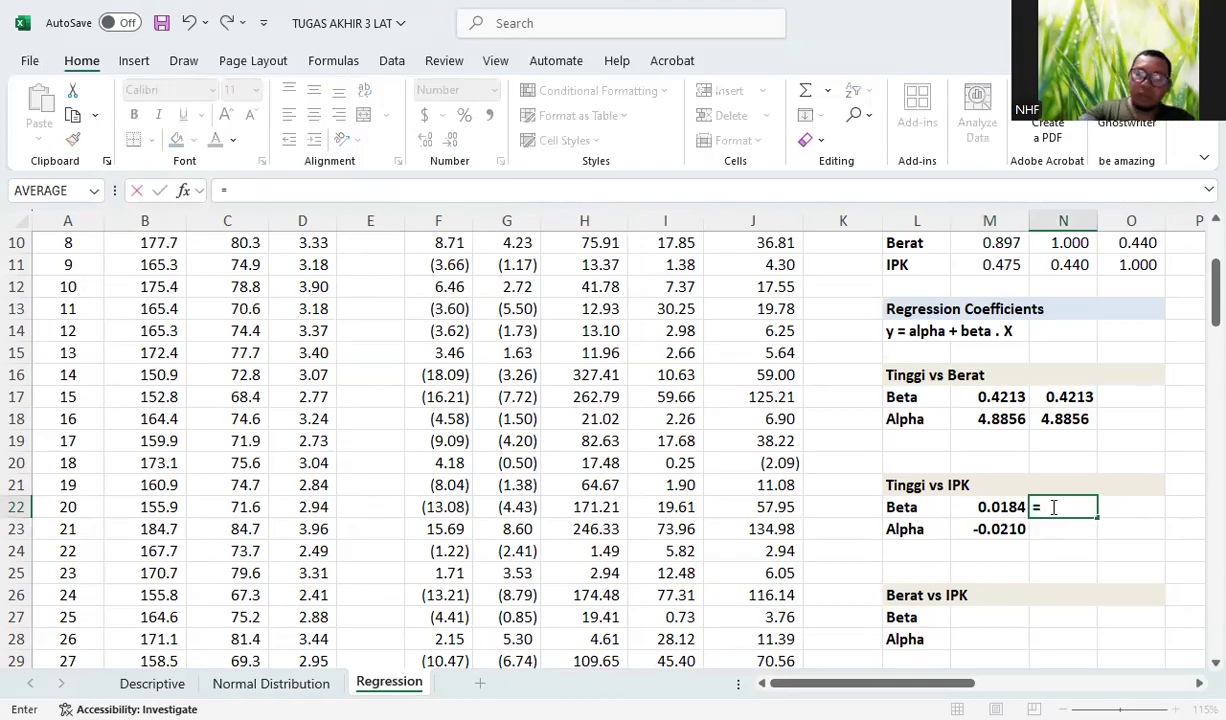
{"action": "type", "text": "COAV"}
{"action": "key", "text": "BackSpace"}
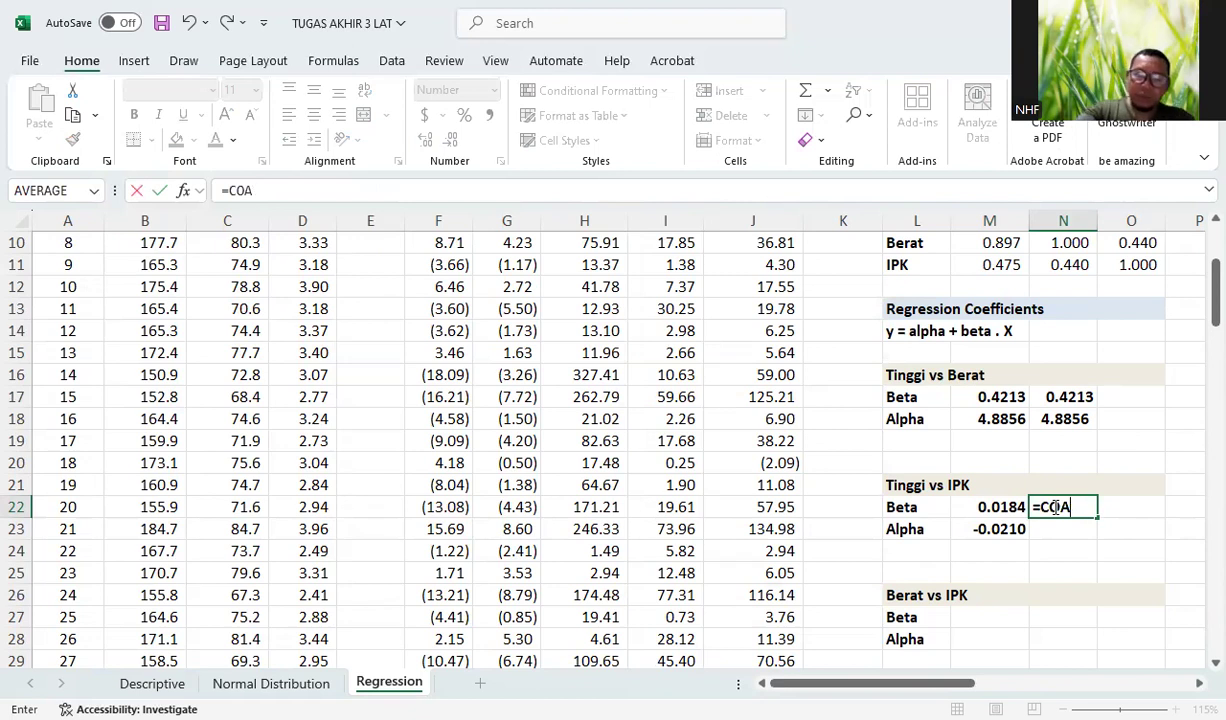
{"action": "key", "text": "BackSpace"}
{"action": "type", "text": "VA"}
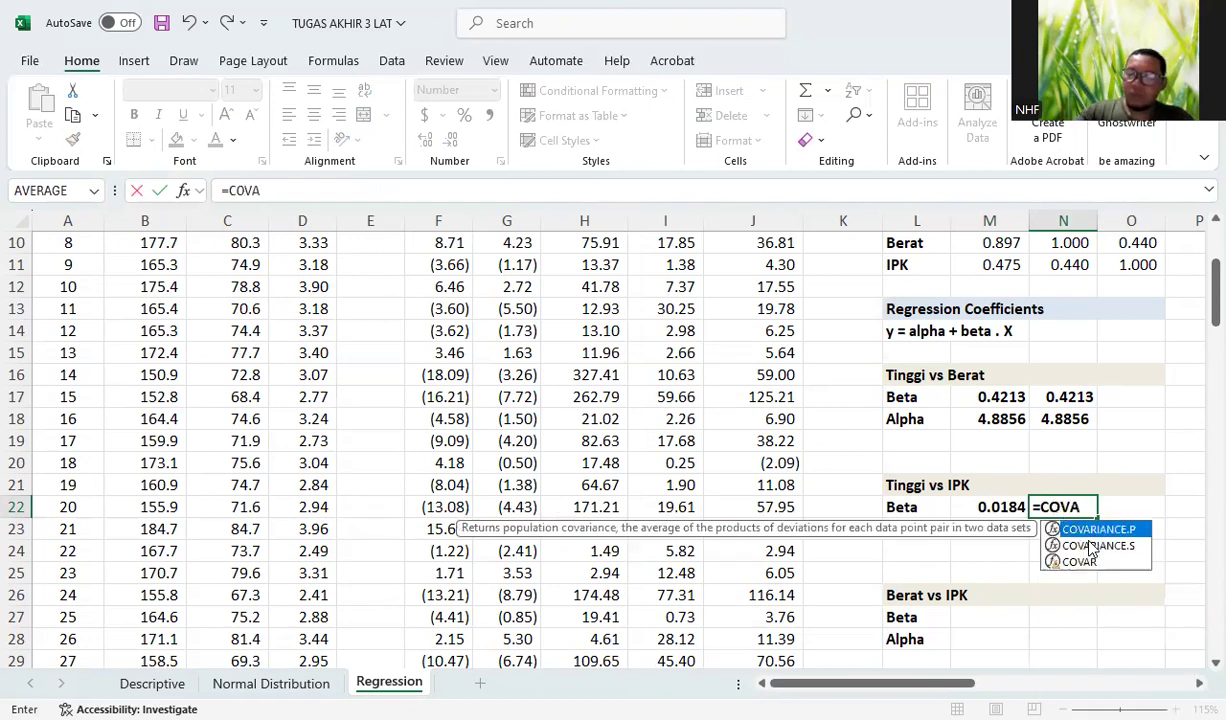
{"action": "double_click", "coordinate": [1092, 546]}
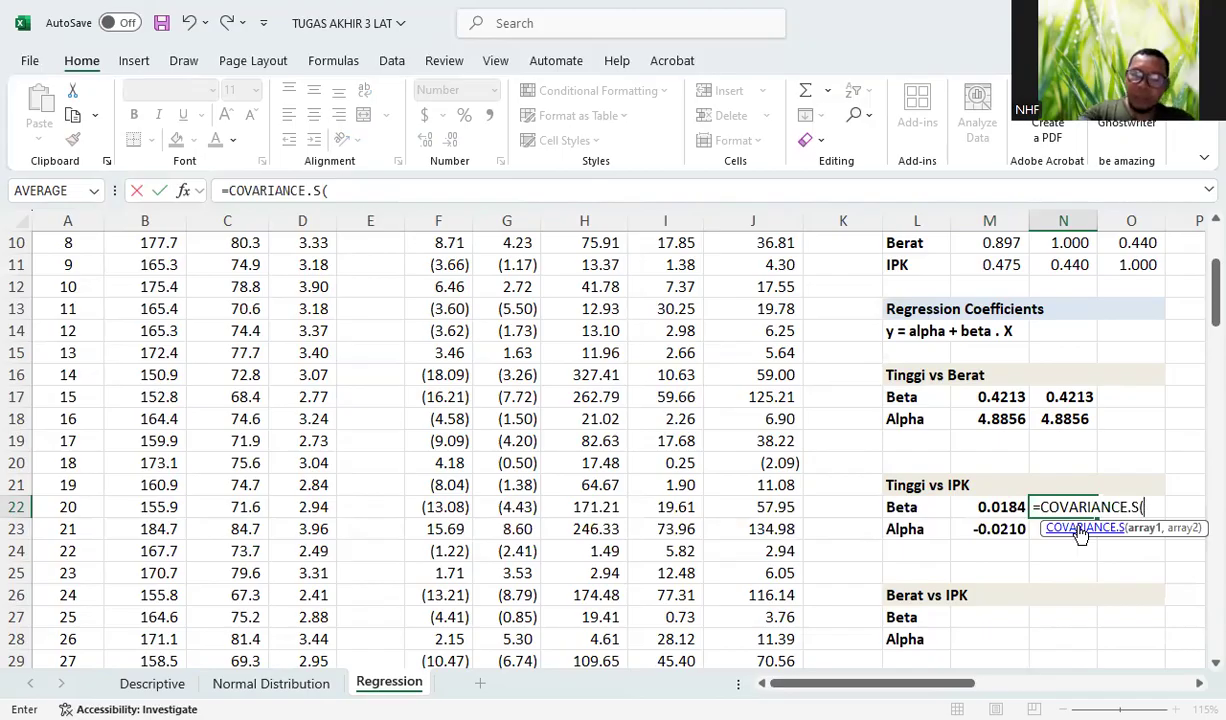
{"action": "type", "text": "TINGGI,"}
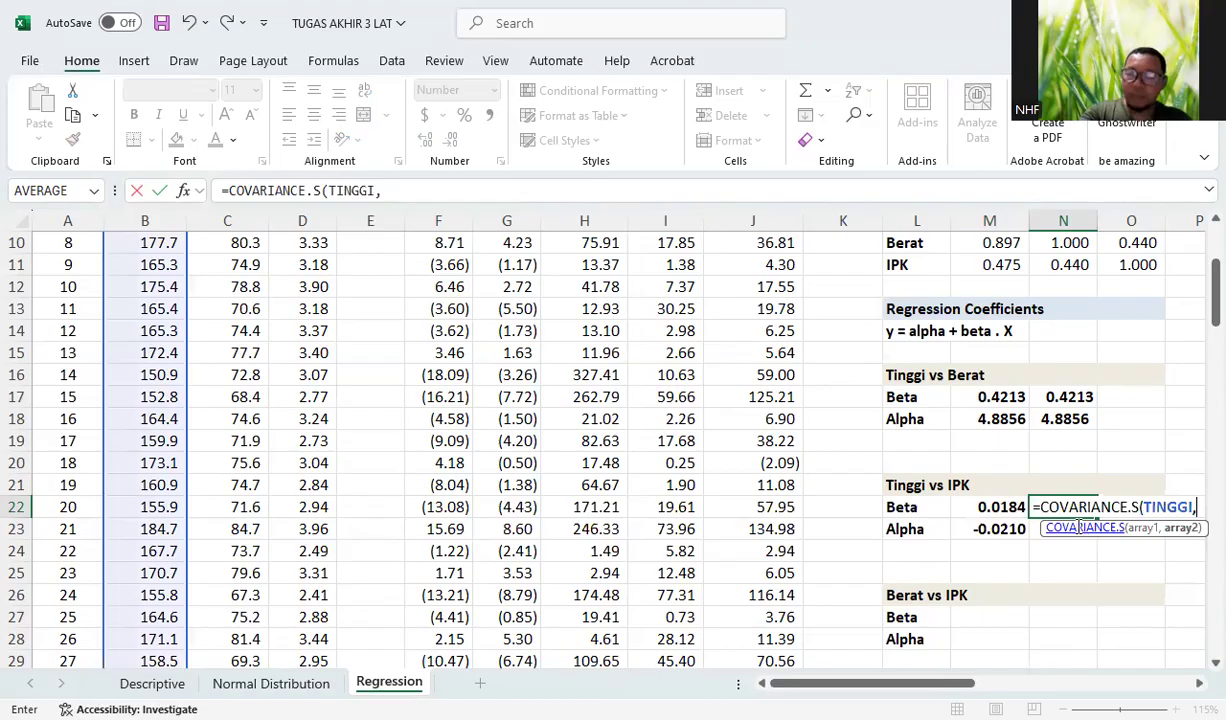
{"action": "type", "text": "IPK"}
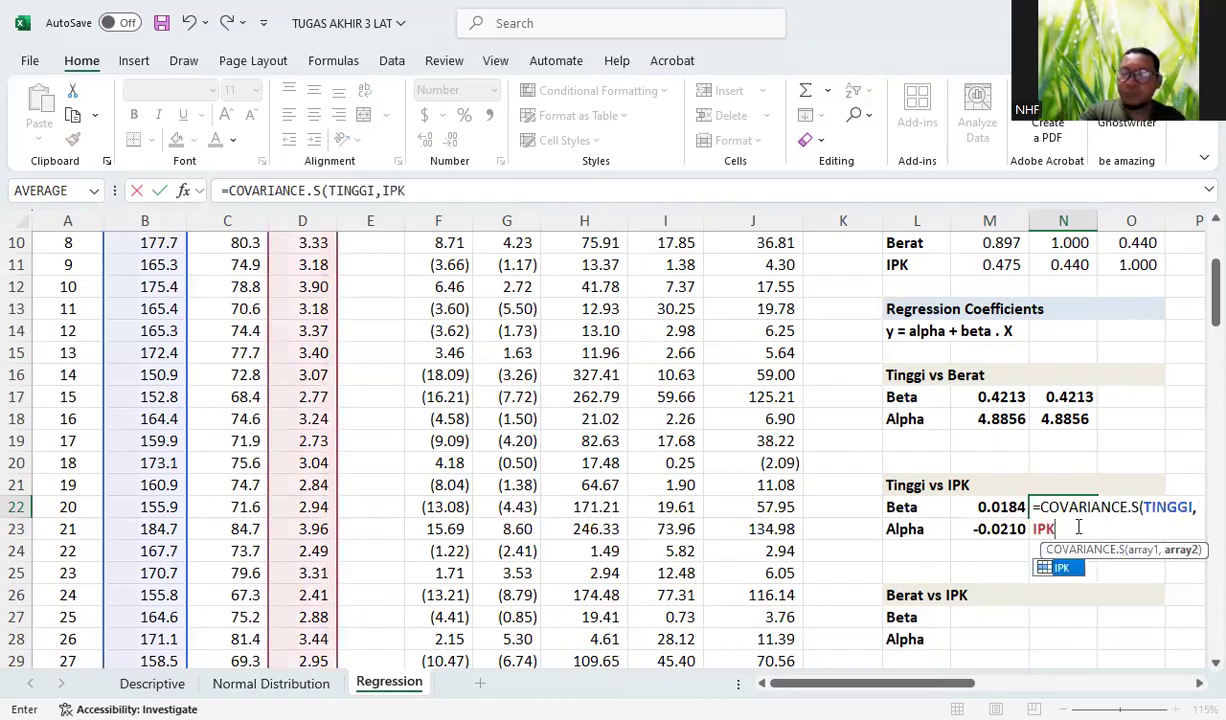
{"action": "type", "text": "o)"}
{"action": "key", "text": "BackSpace"}
{"action": "key", "text": "BackSpace"}
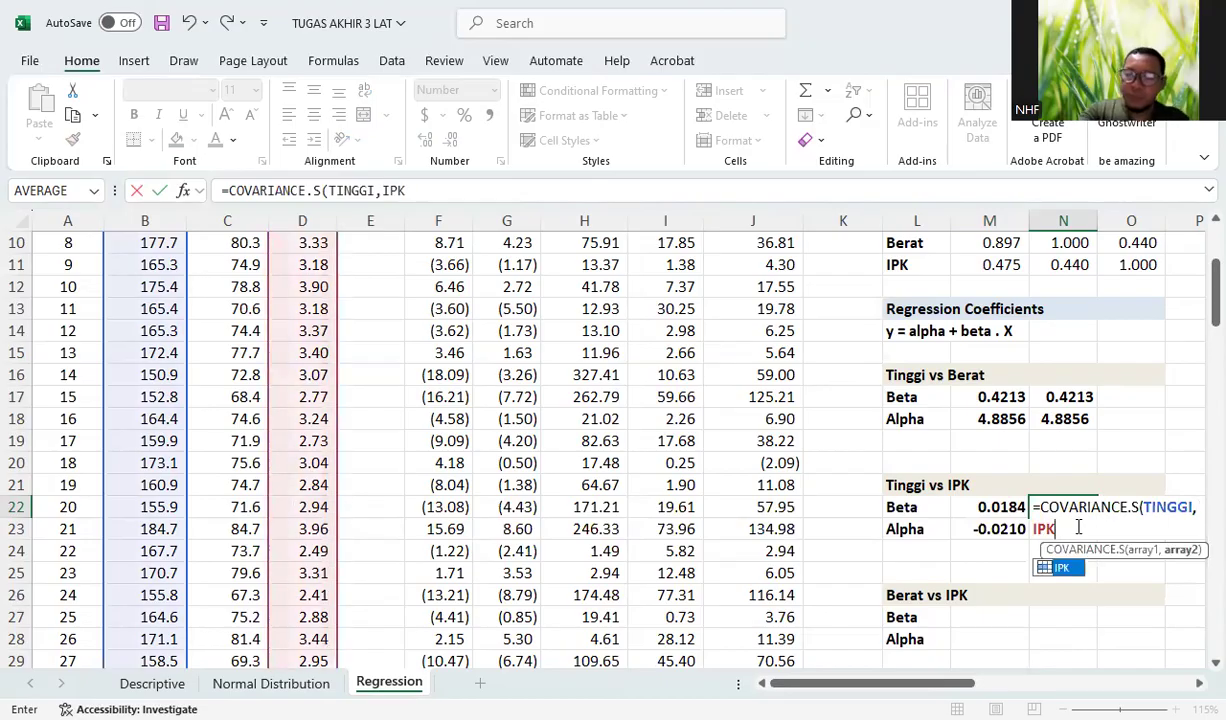
{"action": "type", "text": ")/"}
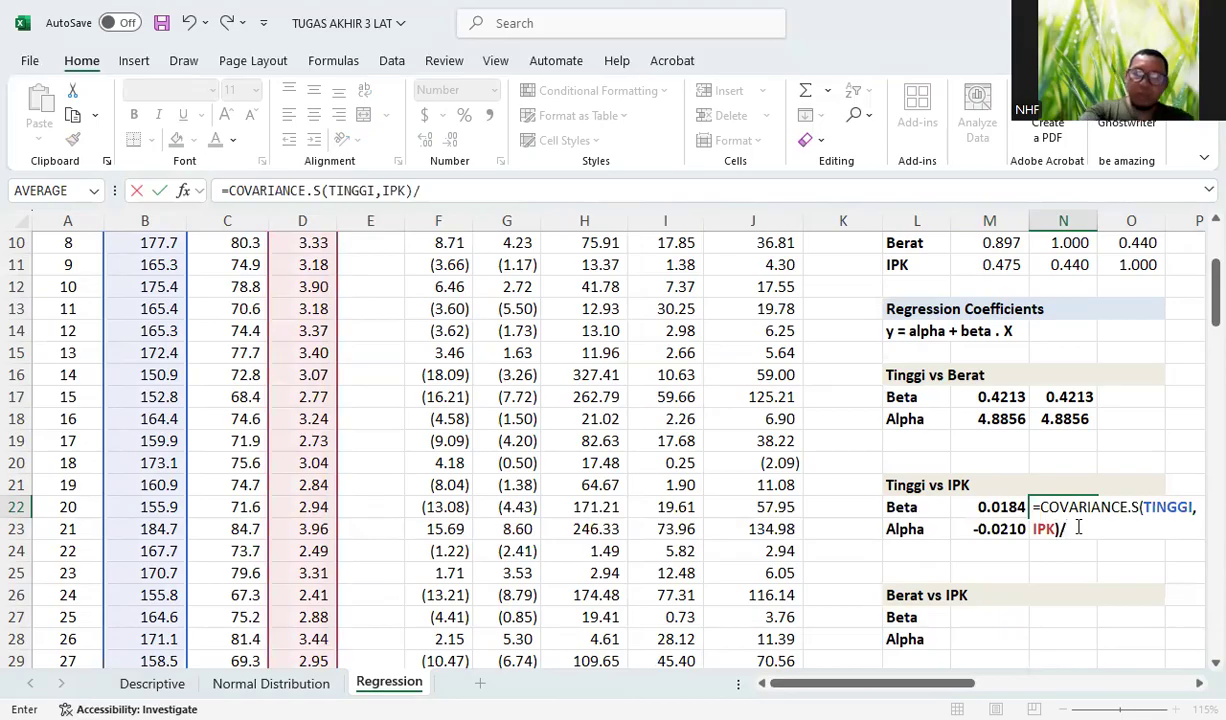
{"action": "type", "text": "VAR"}
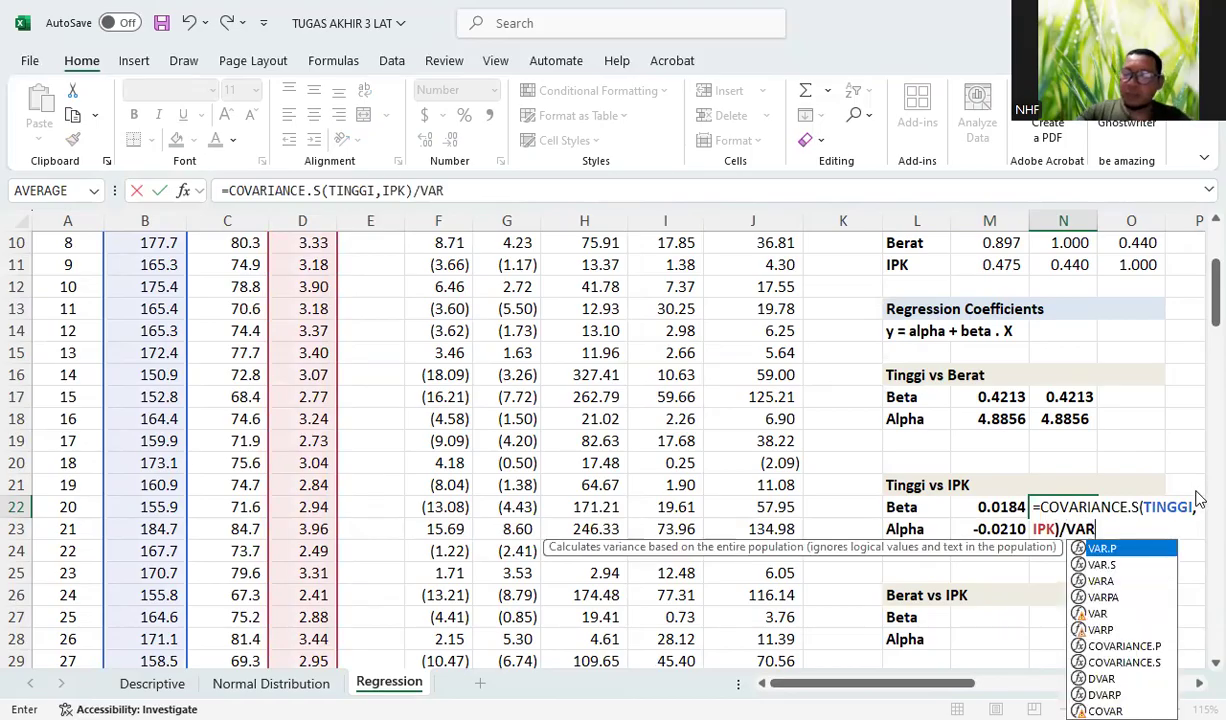
{"action": "double_click", "coordinate": [1118, 566]}
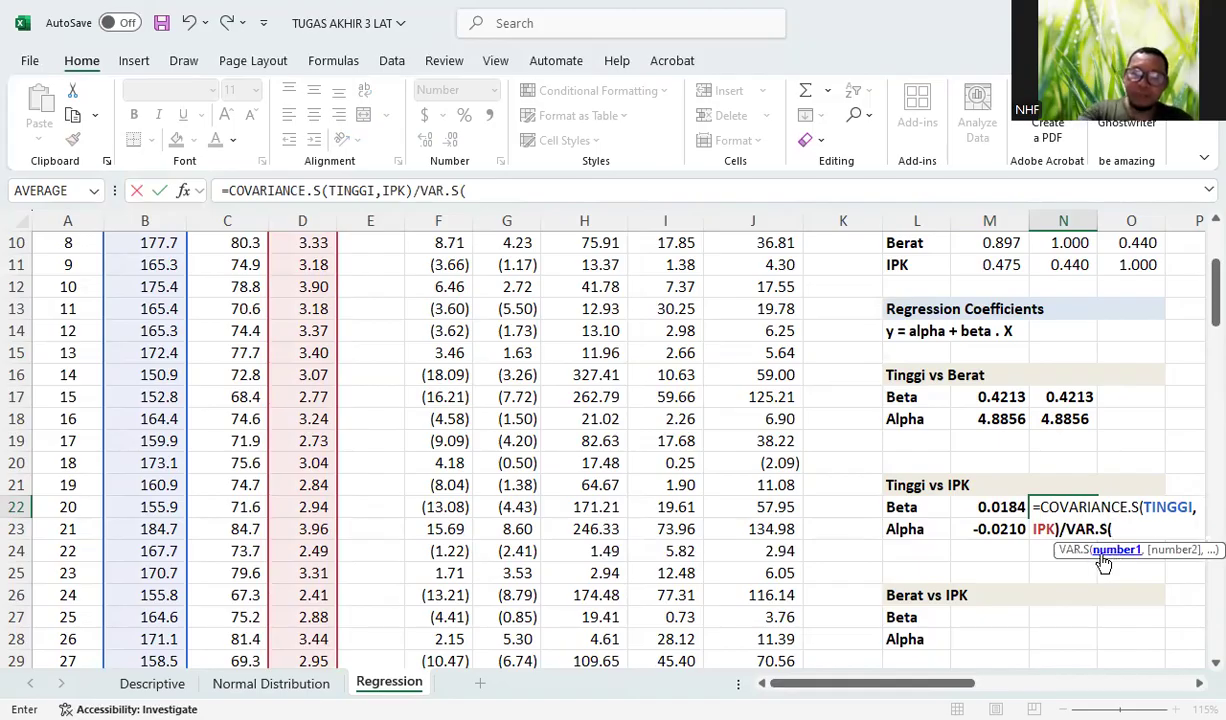
{"action": "type", "text": "TINGGI)"}
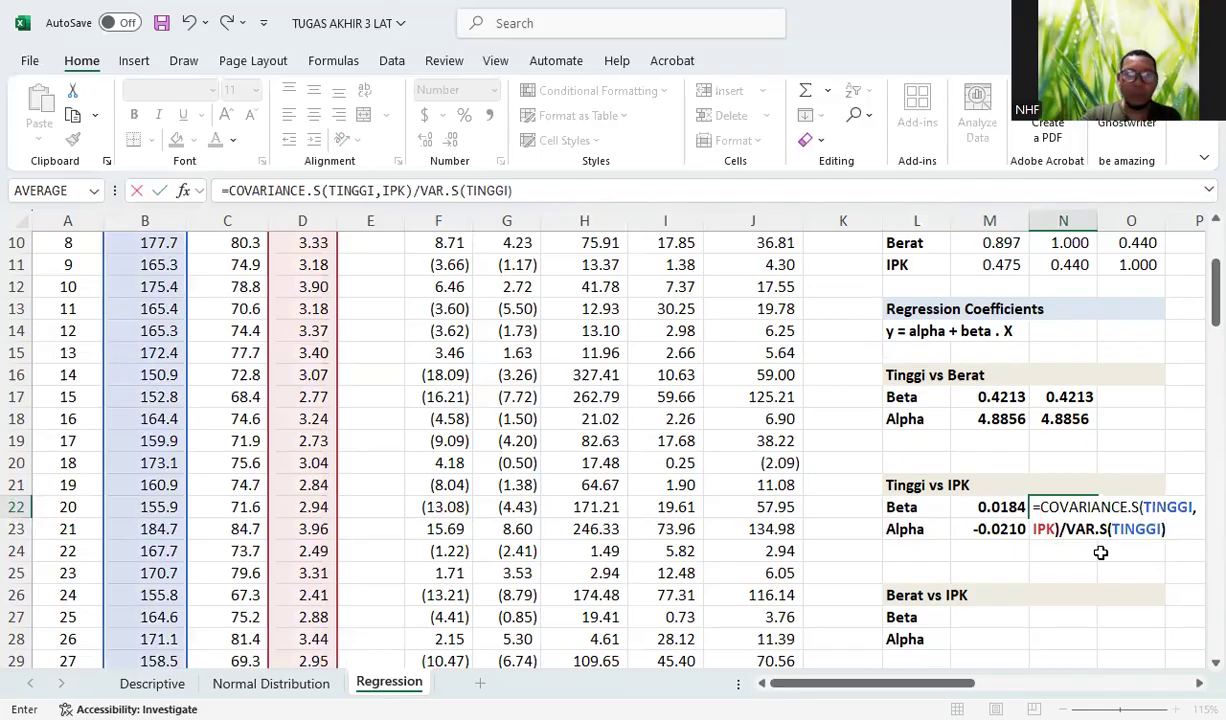
{"action": "key", "text": "Return"}
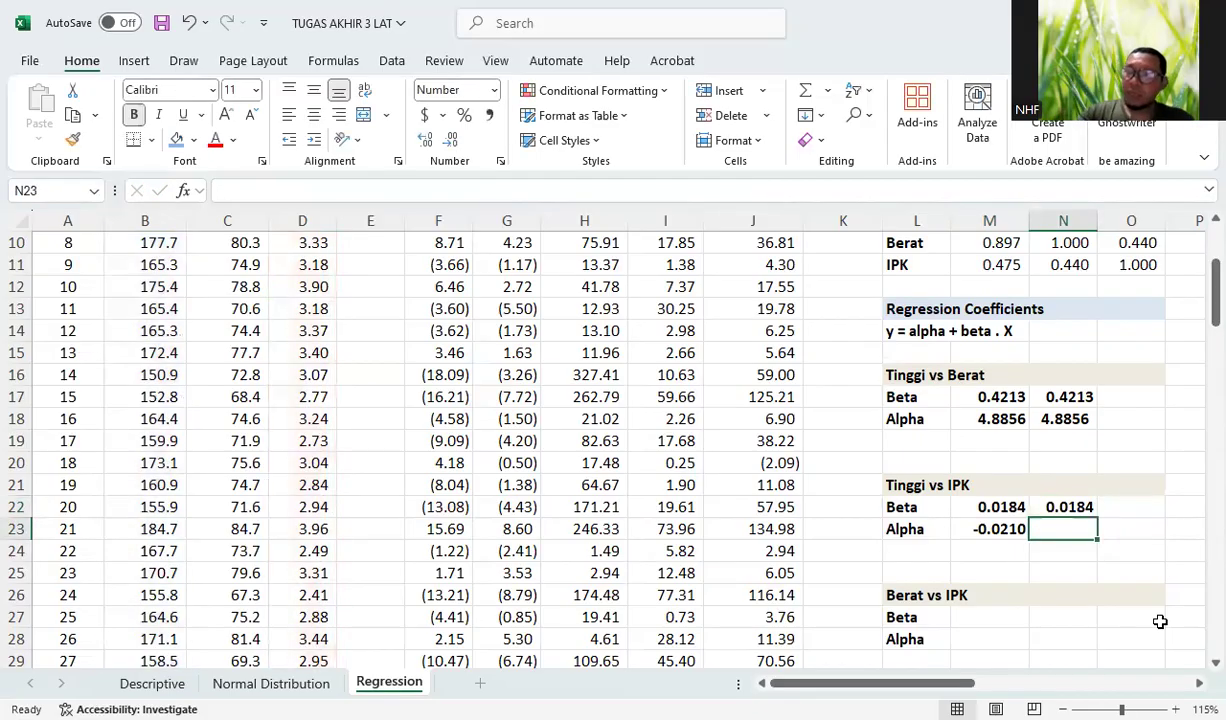
{"action": "left_click", "coordinate": [1054, 510]}
Step: Cross-check the Tinggi vs IPK alpha in N23 with =D104-N22*B104 and compare it with the INTERCEPT result
{"action": "left_click", "coordinate": [1054, 527]}
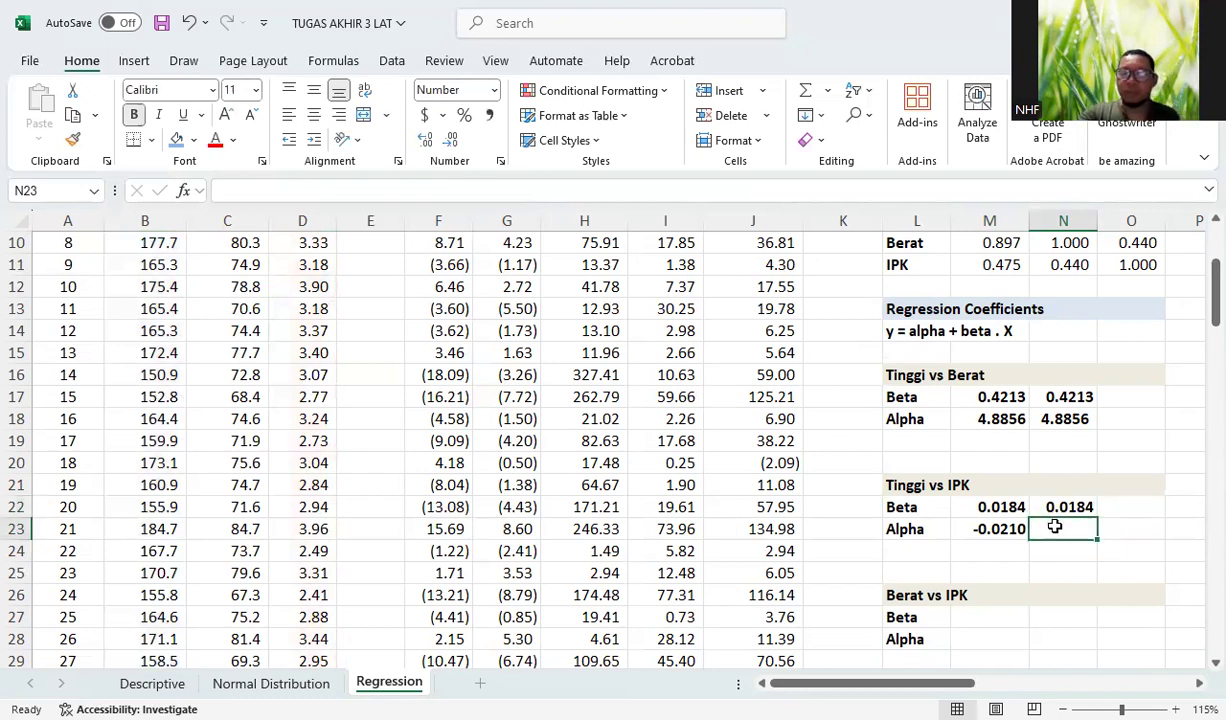
{"action": "type", "text": "="}
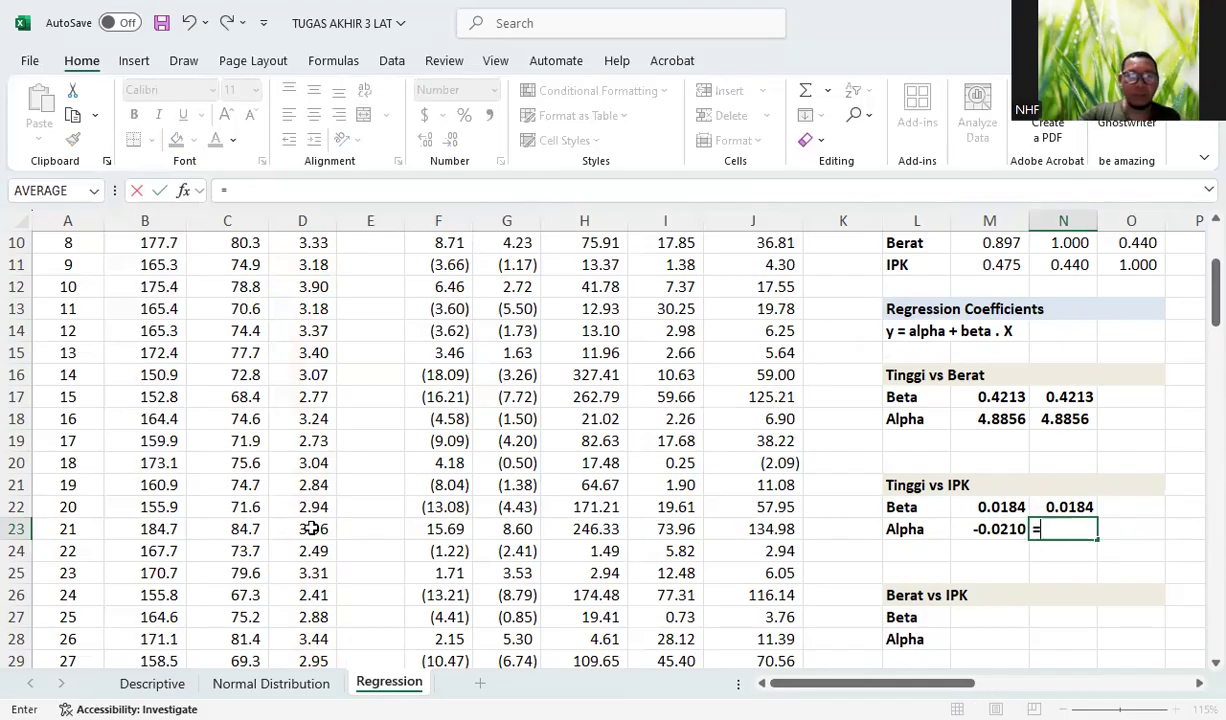
{"action": "scroll", "coordinate": [313, 535], "scroll_direction": "down", "scroll_amount": 3}
{"action": "scroll", "coordinate": [318, 555], "scroll_direction": "down", "scroll_amount": 20}
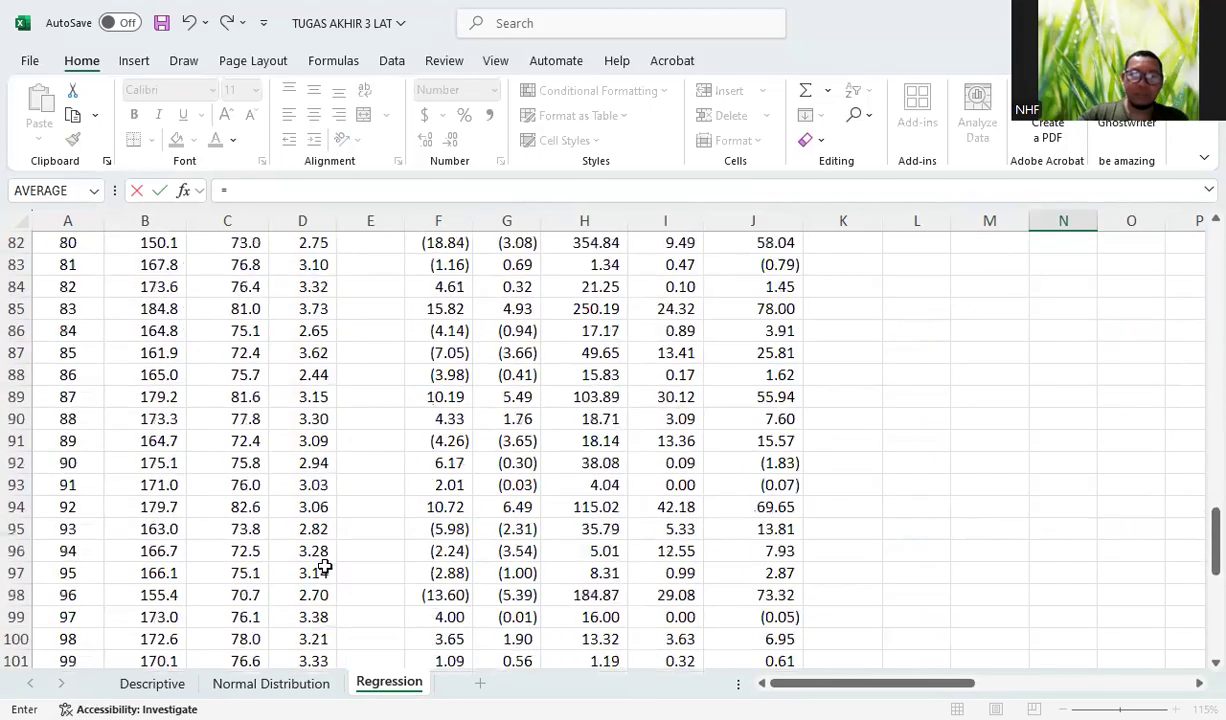
{"action": "scroll", "coordinate": [328, 587], "scroll_direction": "down", "scroll_amount": 3}
{"action": "left_click", "coordinate": [310, 463]}
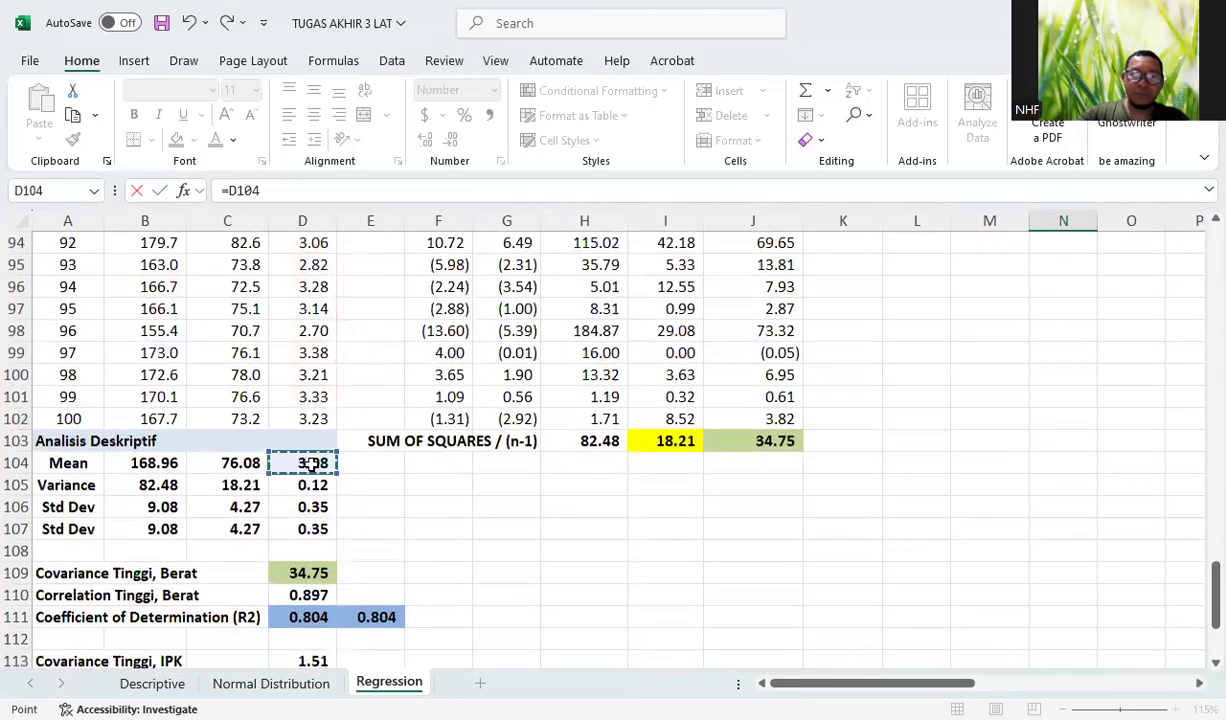
{"action": "type", "text": "-"}
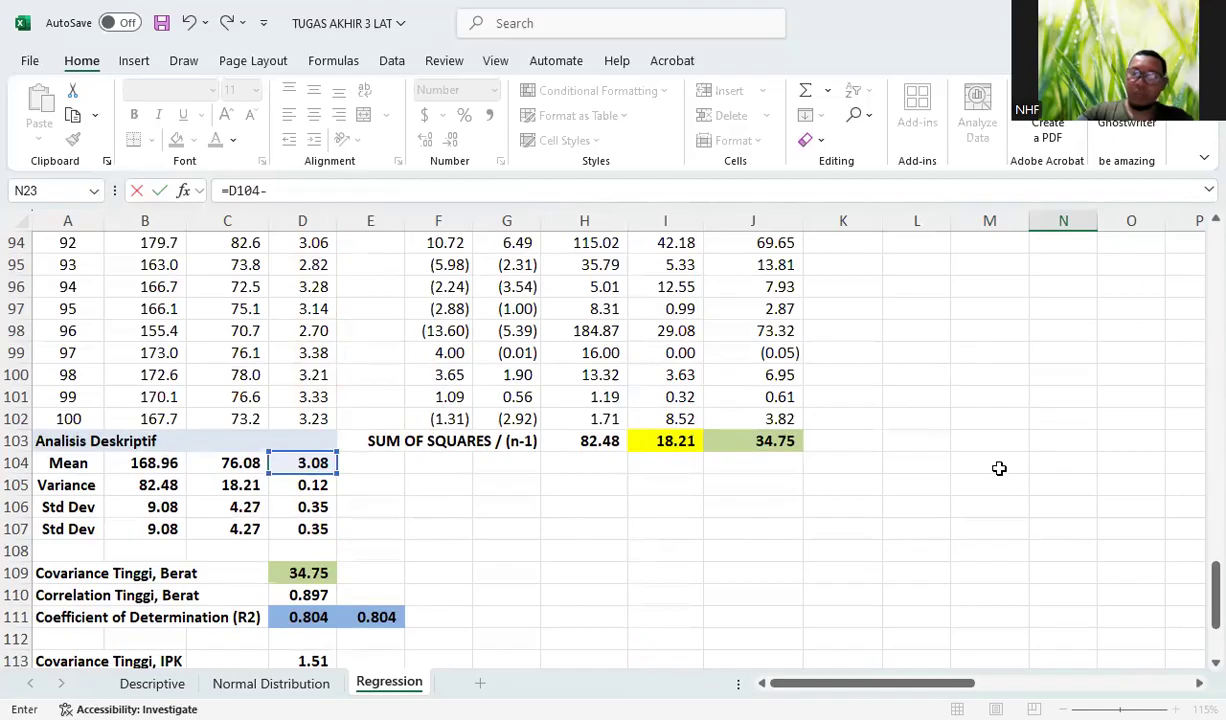
{"action": "scroll", "coordinate": [999, 468], "scroll_direction": "up", "scroll_amount": 5}
{"action": "scroll", "coordinate": [999, 468], "scroll_direction": "up", "scroll_amount": 20}
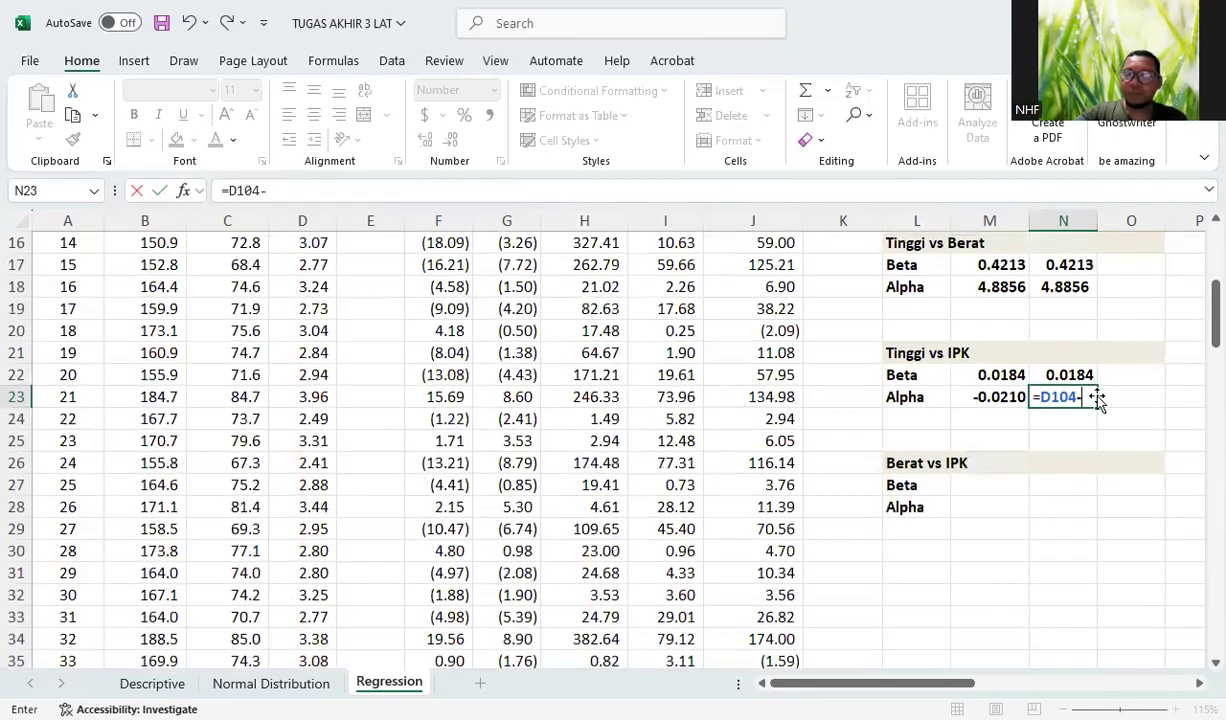
{"action": "left_click", "coordinate": [1085, 377]}
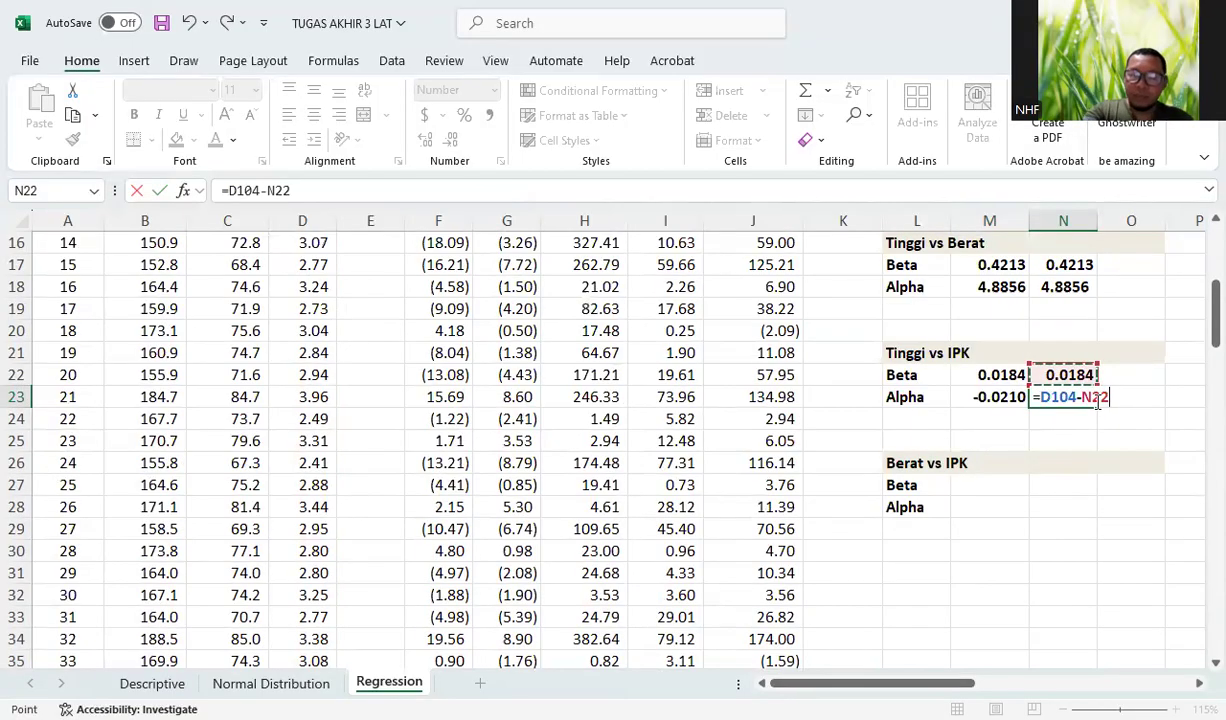
{"action": "type", "text": "*"}
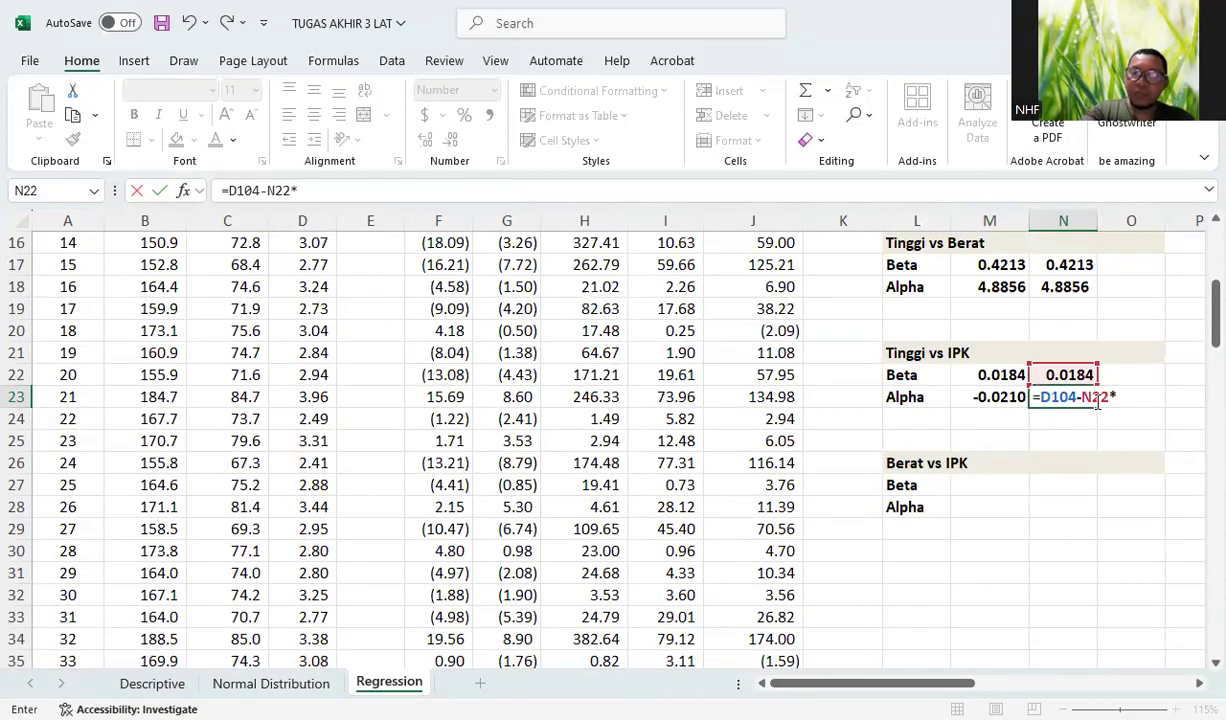
{"action": "scroll", "coordinate": [222, 456], "scroll_direction": "down", "scroll_amount": 2}
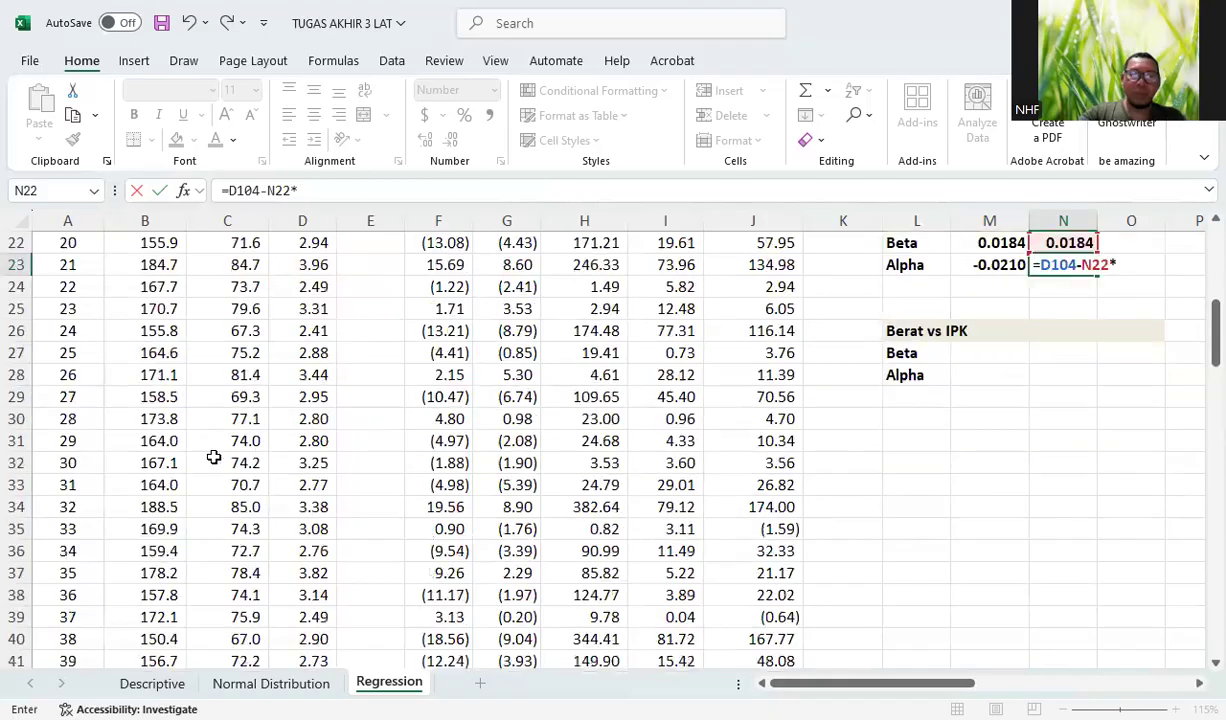
{"action": "scroll", "coordinate": [163, 455], "scroll_direction": "down", "scroll_amount": 8}
{"action": "scroll", "coordinate": [160, 500], "scroll_direction": "down", "scroll_amount": 14}
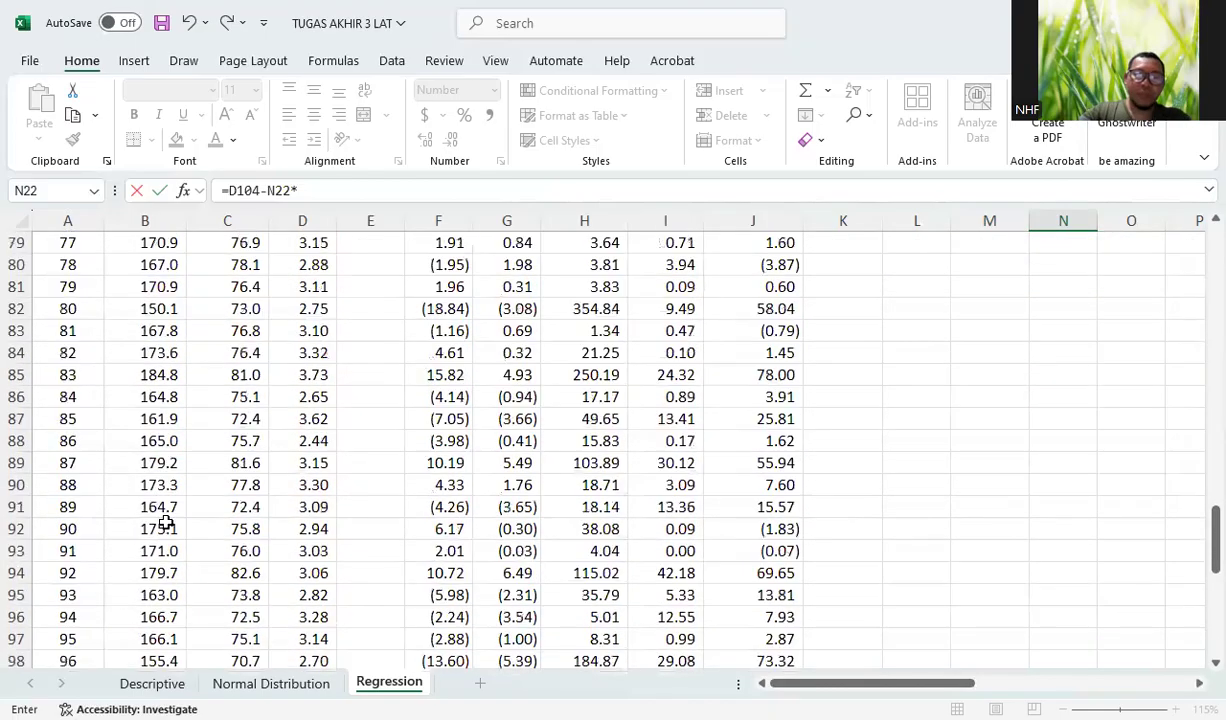
{"action": "left_click", "coordinate": [147, 595]}
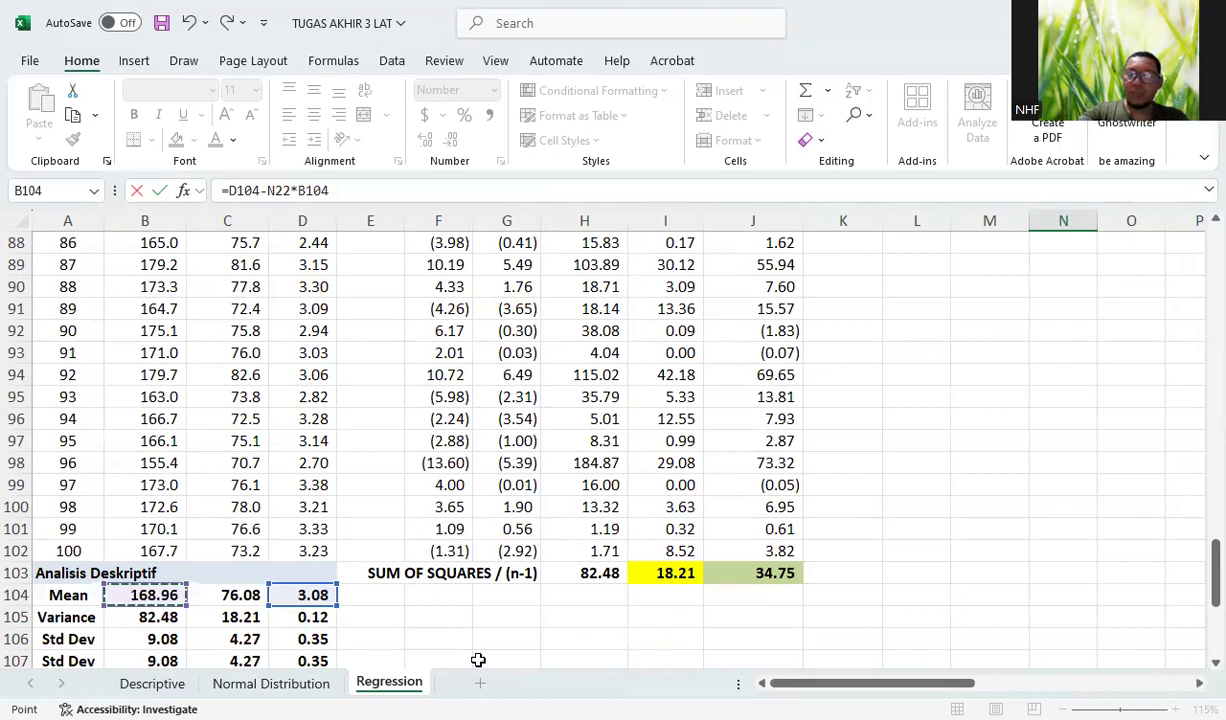
{"action": "key", "text": "Return"}
{"action": "scroll", "coordinate": [1150, 420], "scroll_direction": "up", "scroll_amount": 5}
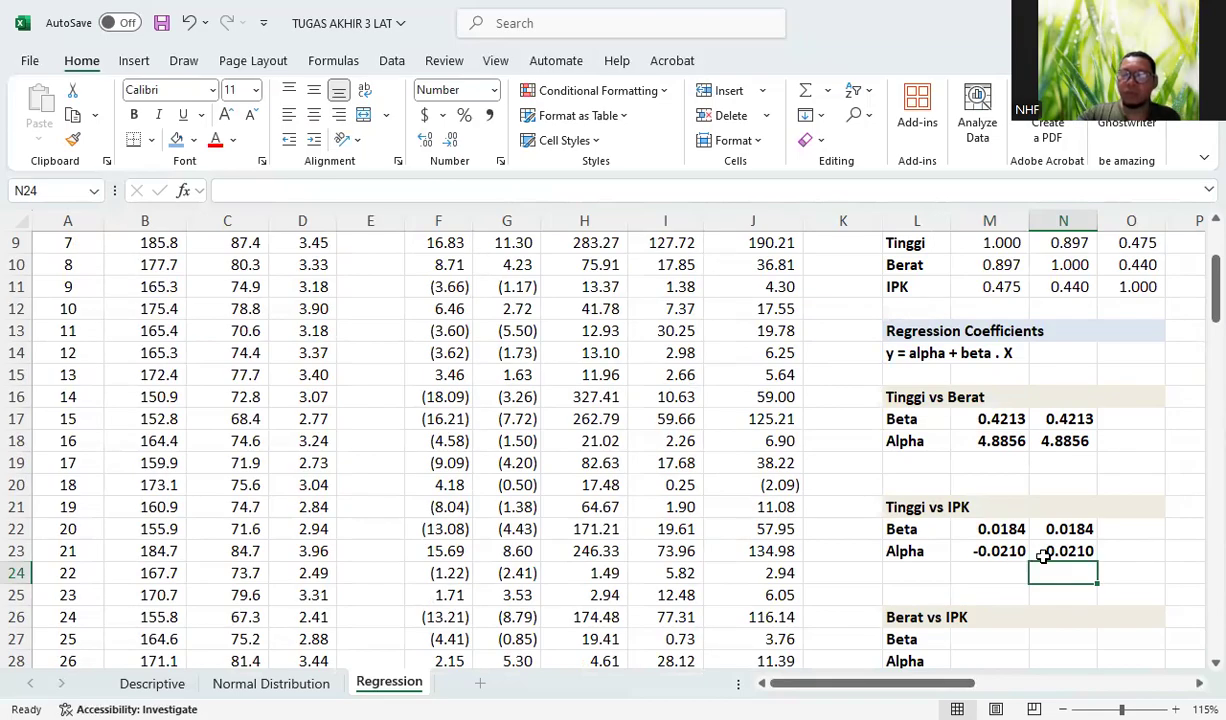
{"action": "scroll", "coordinate": [1043, 556], "scroll_direction": "down", "scroll_amount": 2}
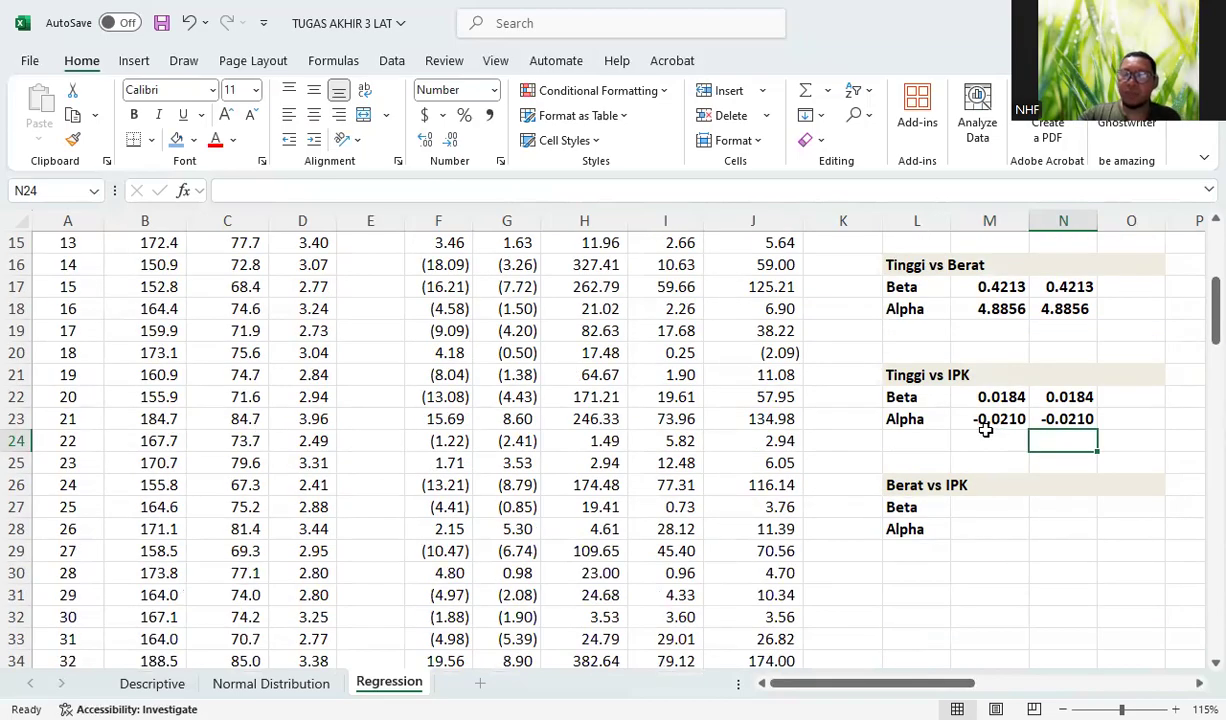
Step: Set the font color of the Tinggi vs Berat coefficients M17:N18 to red and the Tinggi vs IPK coefficients M22:N23 to dark teal
{"action": "left_click_drag", "start_coordinate": [1005, 287], "coordinate": [1066, 305]}
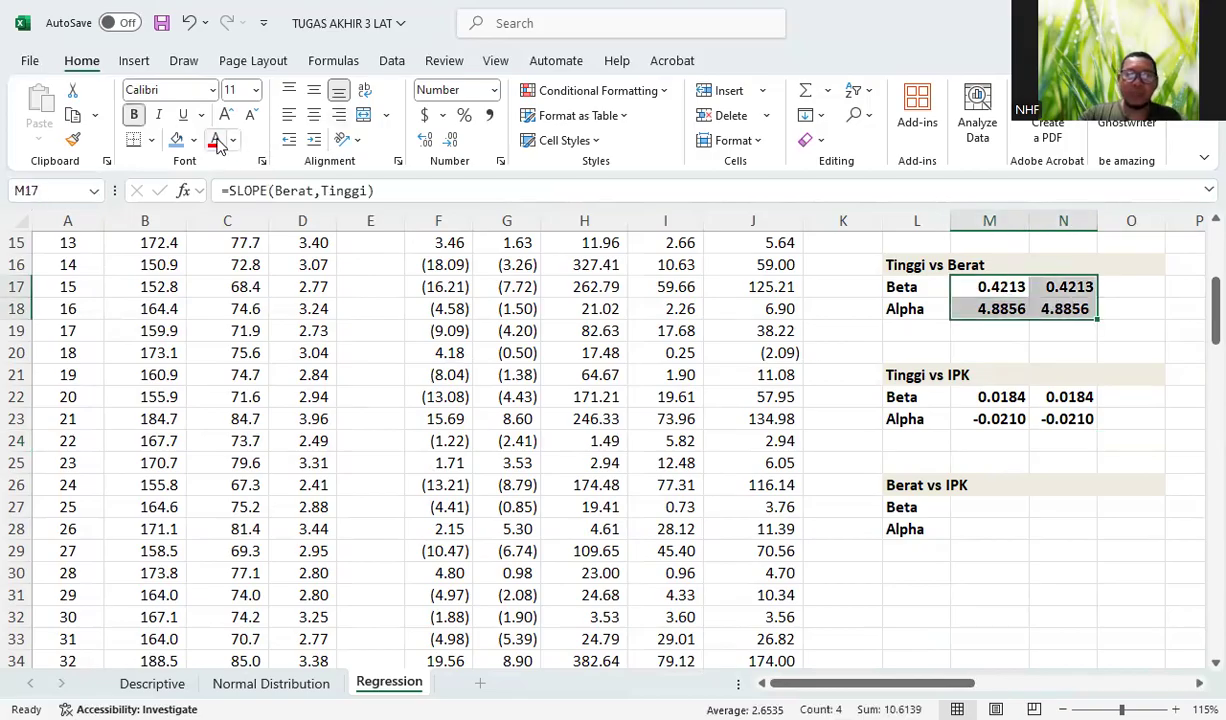
{"action": "left_click", "coordinate": [215, 140]}
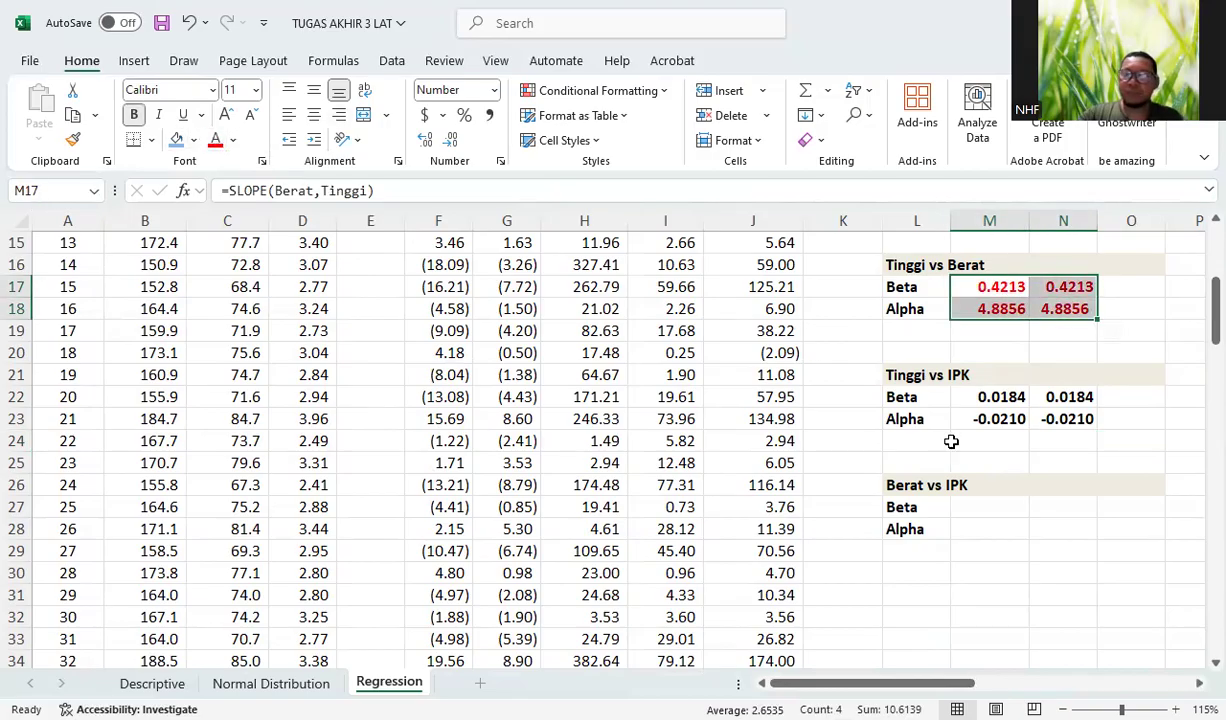
{"action": "left_click_drag", "start_coordinate": [952, 396], "coordinate": [1050, 419]}
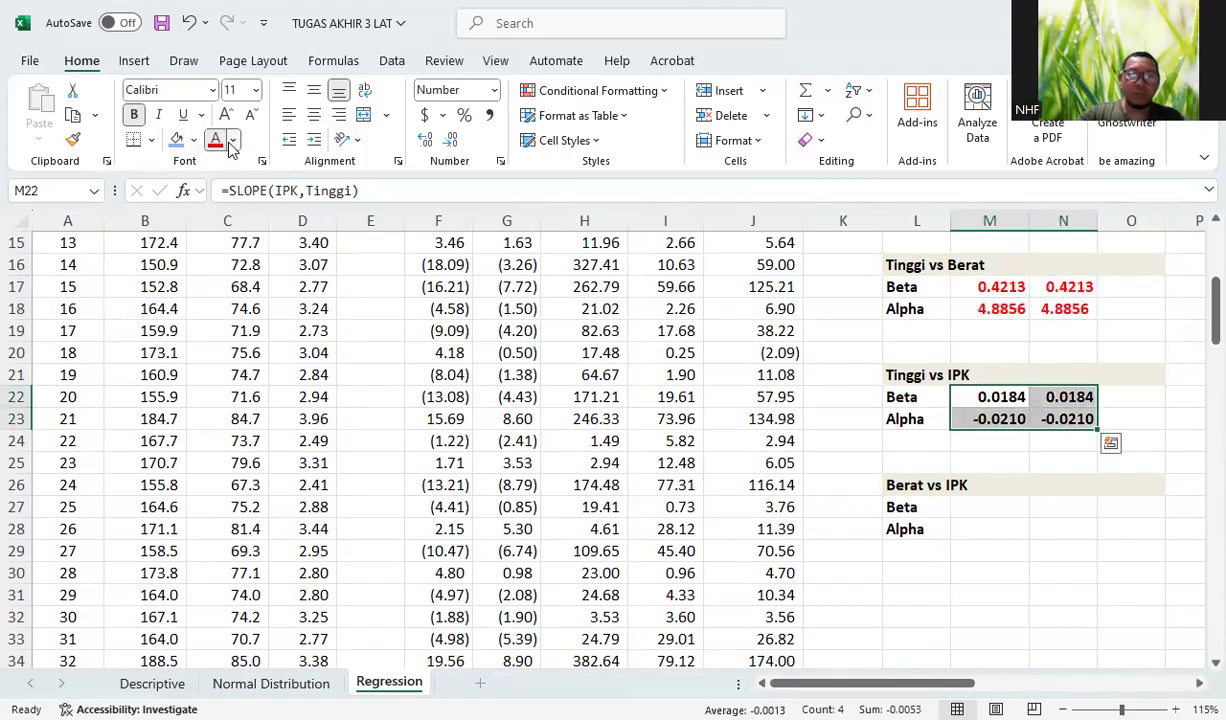
{"action": "left_click", "coordinate": [232, 141]}
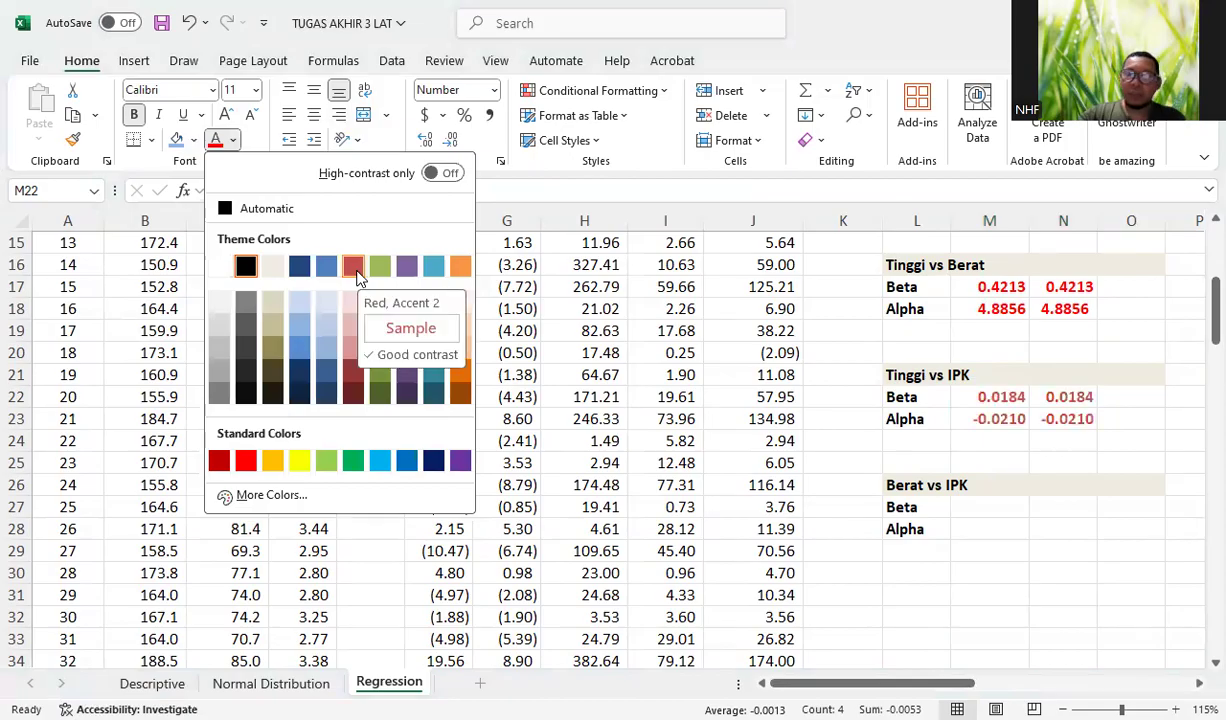
{"action": "left_click", "coordinate": [433, 395]}
Step: Set the font color of the empty Berat vs IPK beta and alpha cells M27:N28 to purple
{"action": "left_click", "coordinate": [976, 512]}
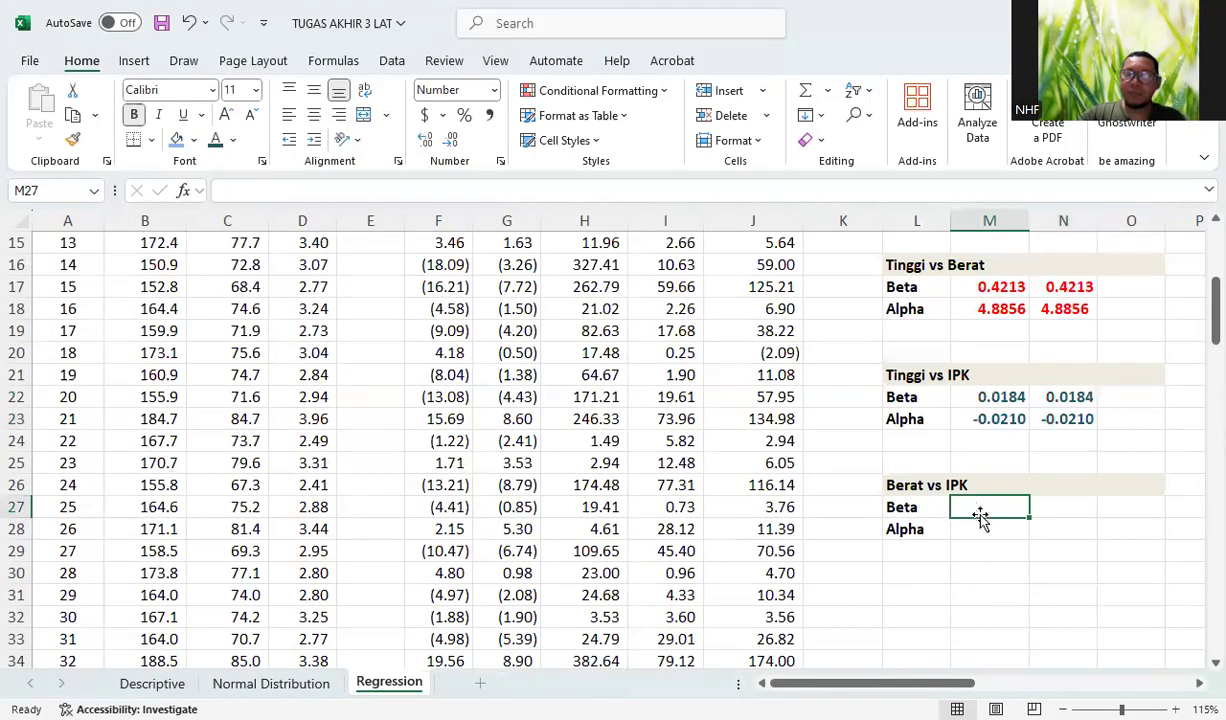
{"action": "left_click", "coordinate": [1051, 531], "text": "shift"}
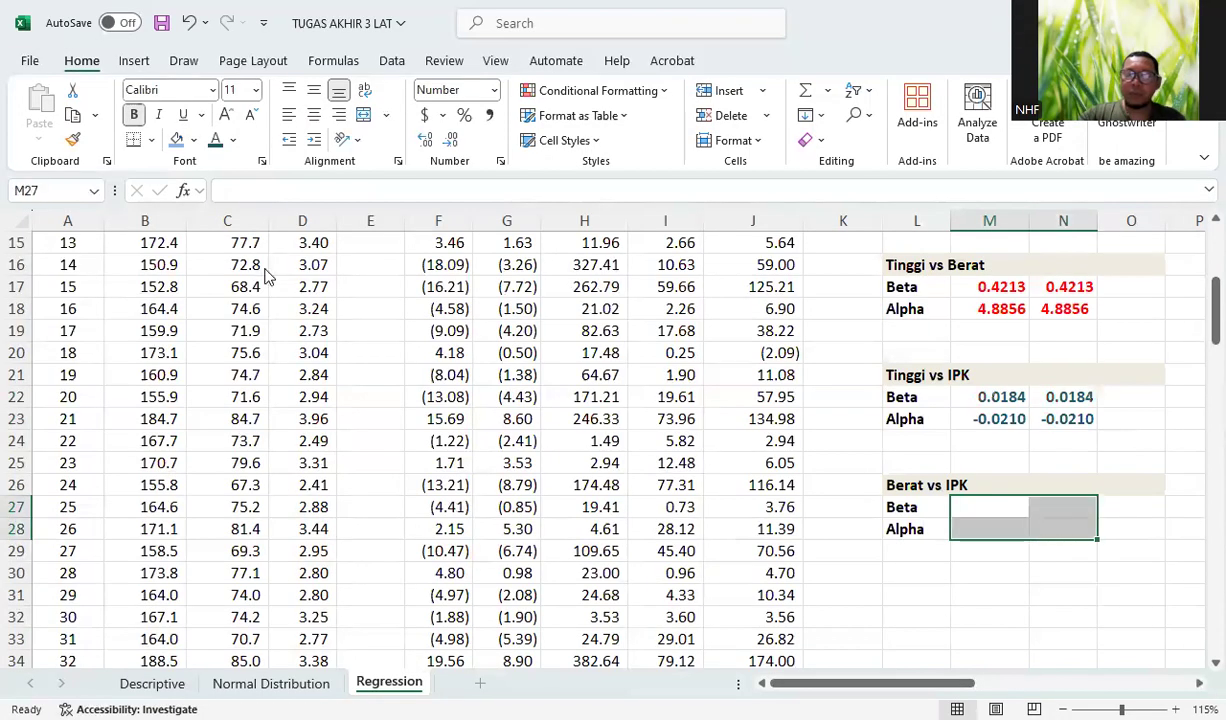
{"action": "left_click", "coordinate": [240, 150]}
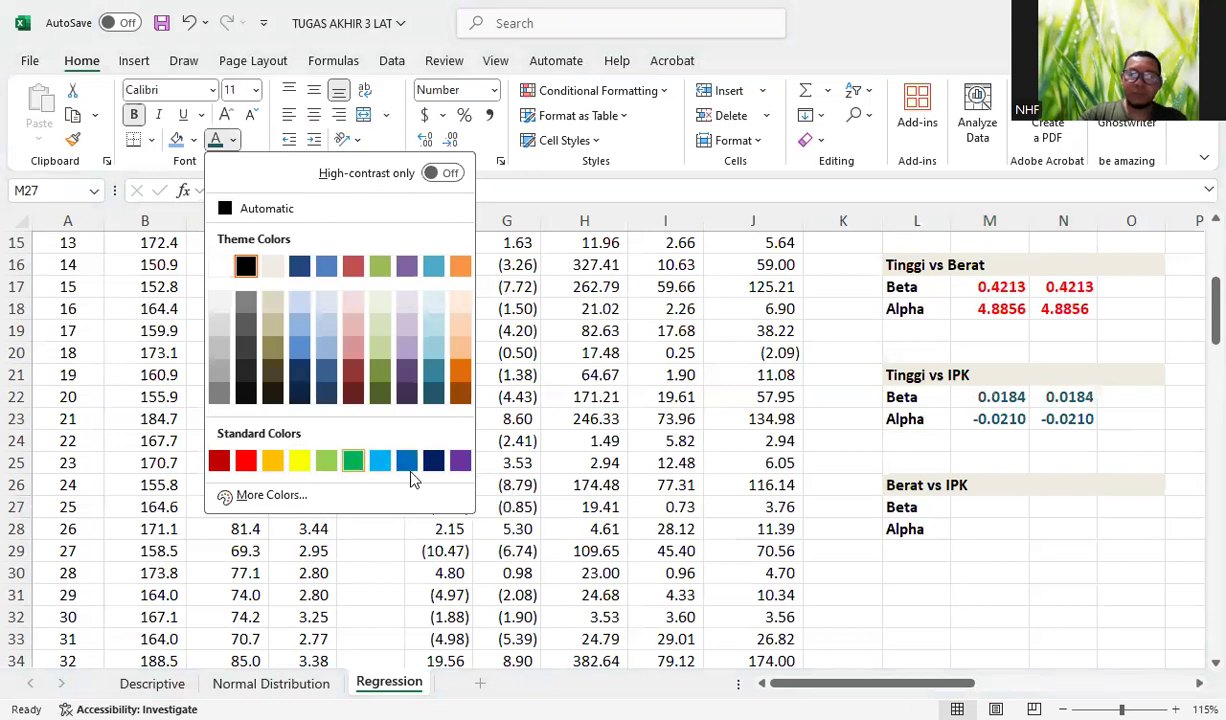
{"action": "left_click", "coordinate": [455, 457]}
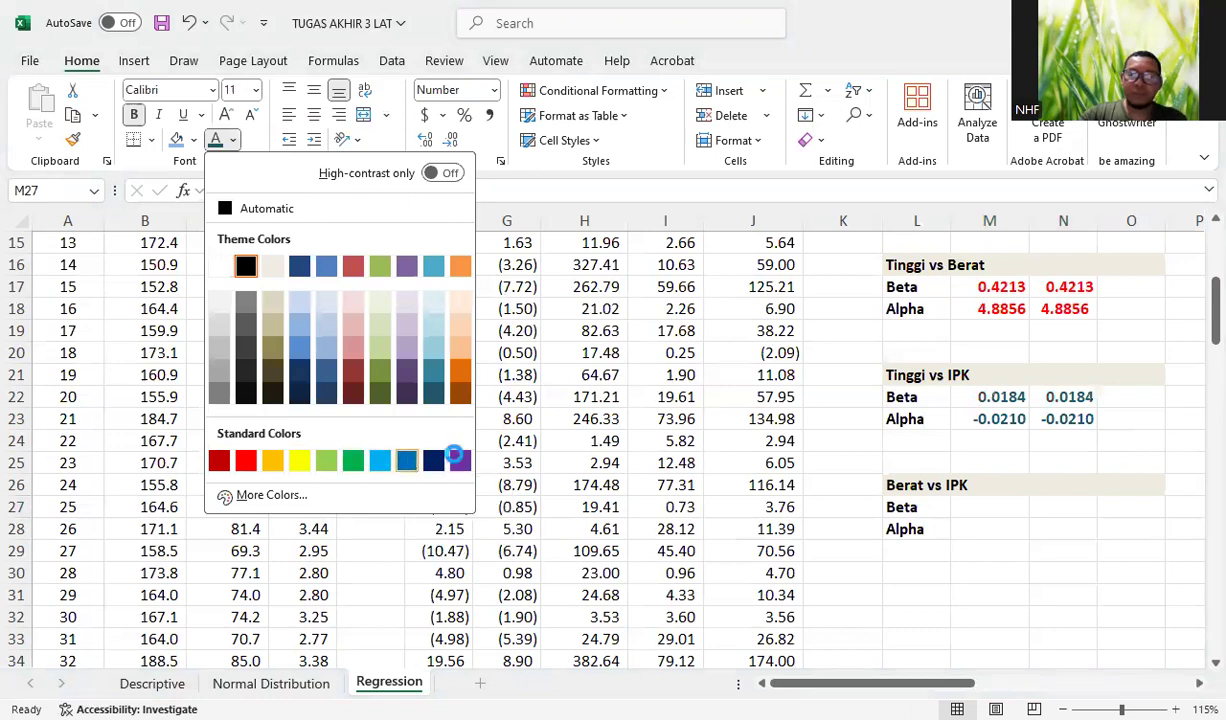
{"action": "left_click", "coordinate": [1010, 506]}
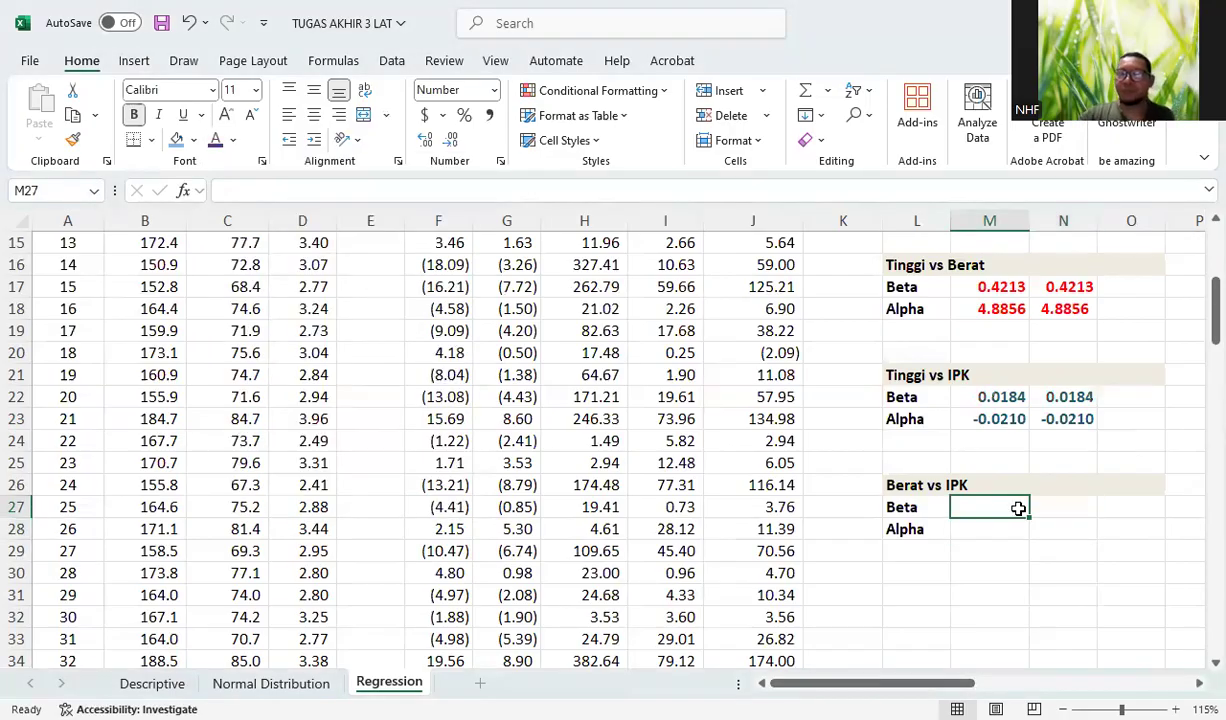
Step: Compute the Berat vs IPK beta in M27 with =SLOPE(IPK,BERAT)
{"action": "type", "text": "="}
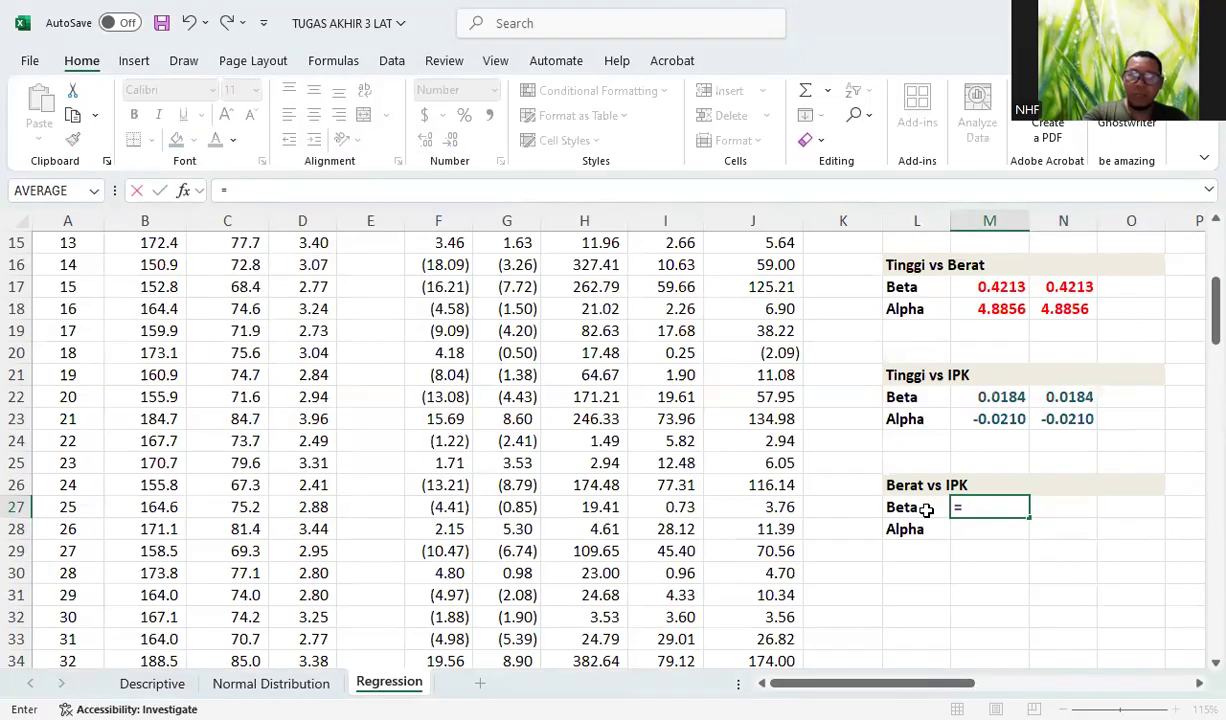
{"action": "type", "text": "SLOP"}
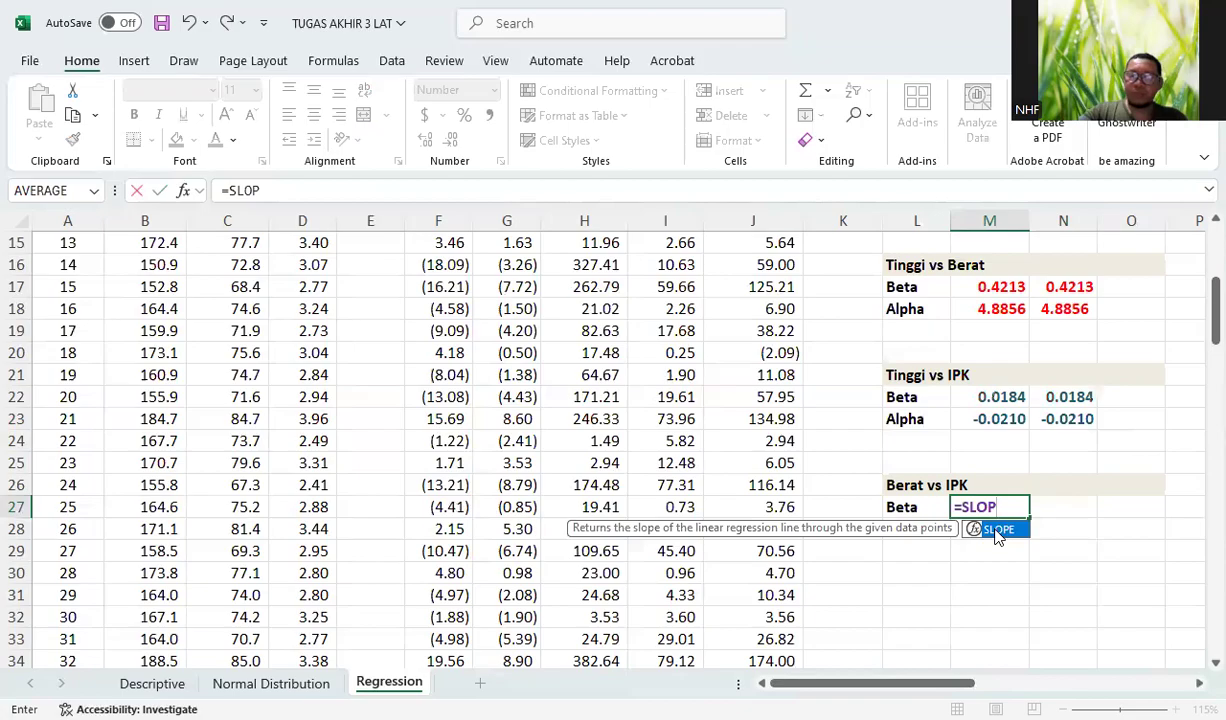
{"action": "double_click", "coordinate": [1000, 531]}
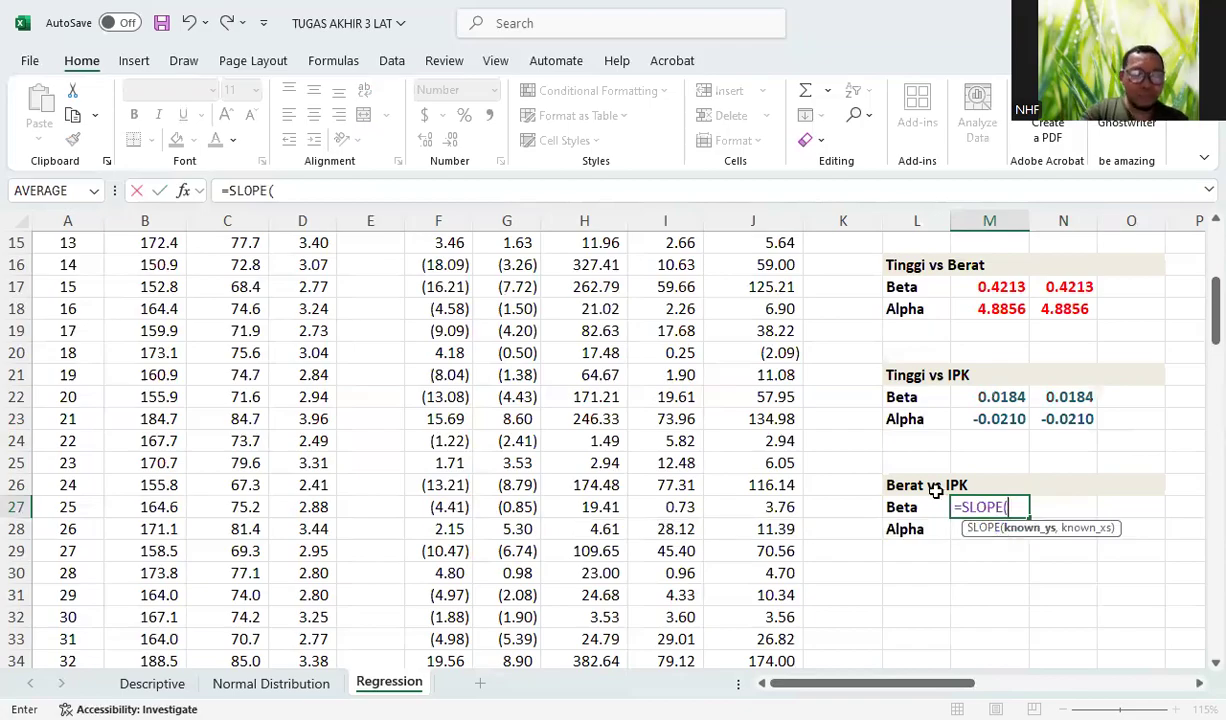
{"action": "type", "text": "IPK"}
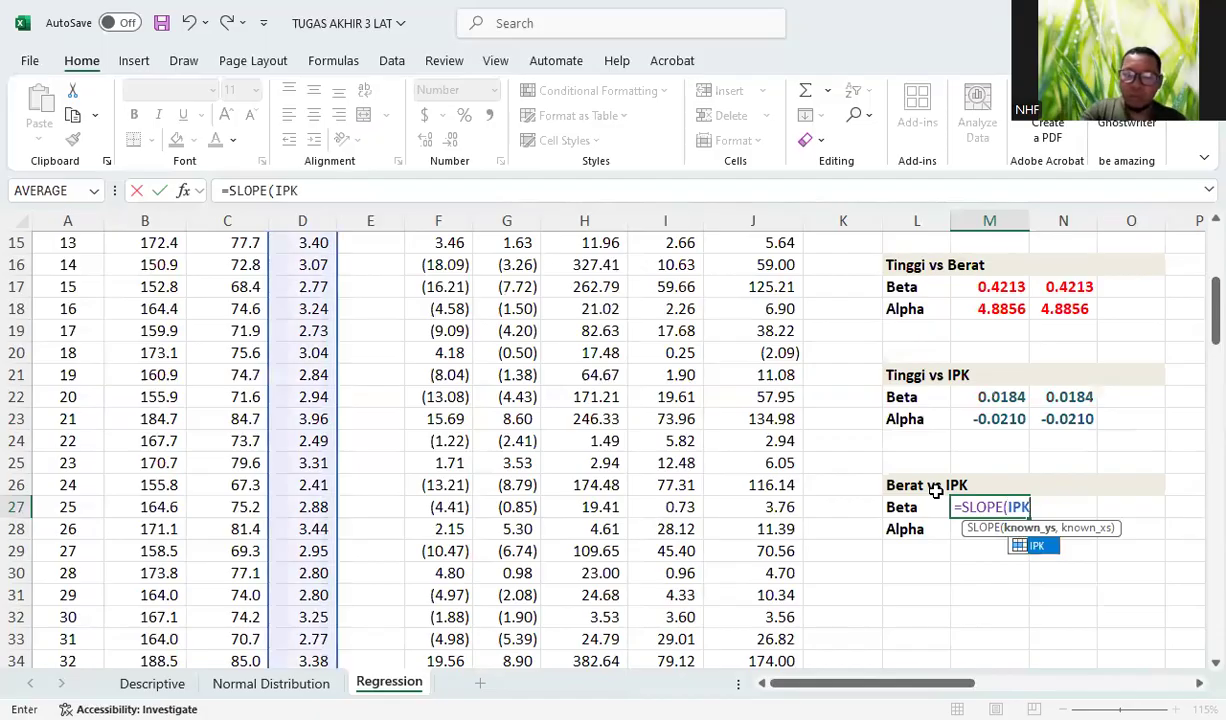
{"action": "type", "text": ","}
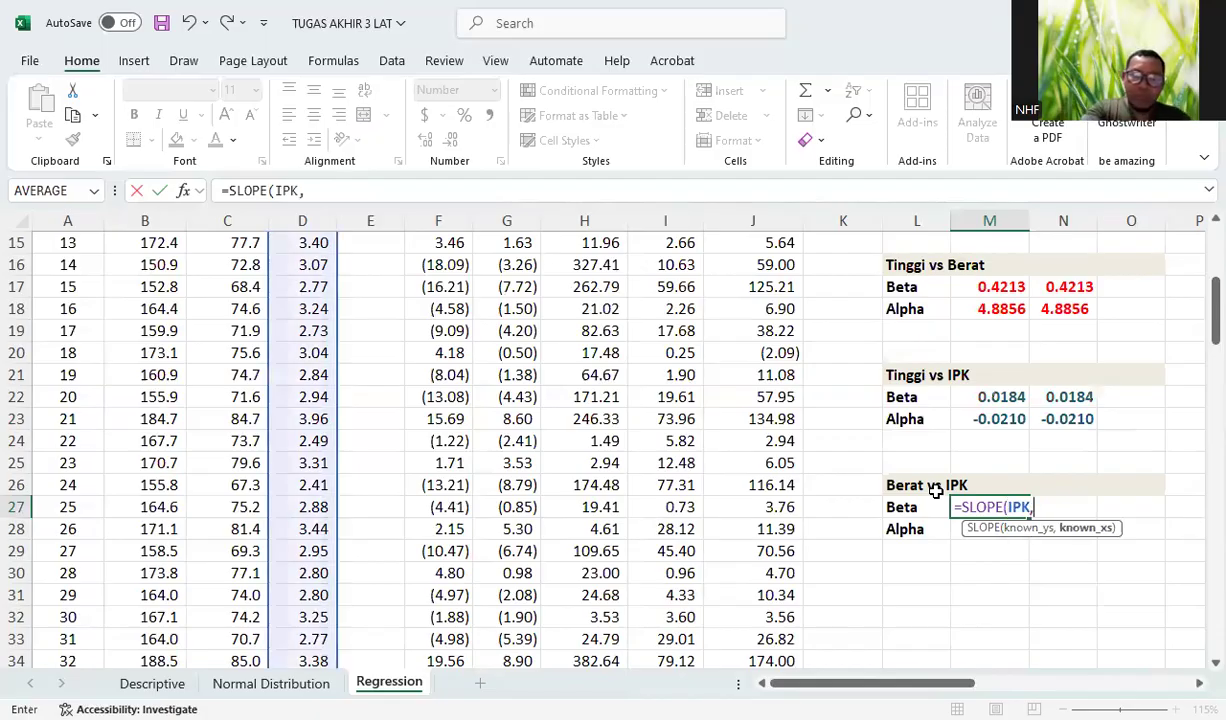
{"action": "type", "text": "BERAT"}
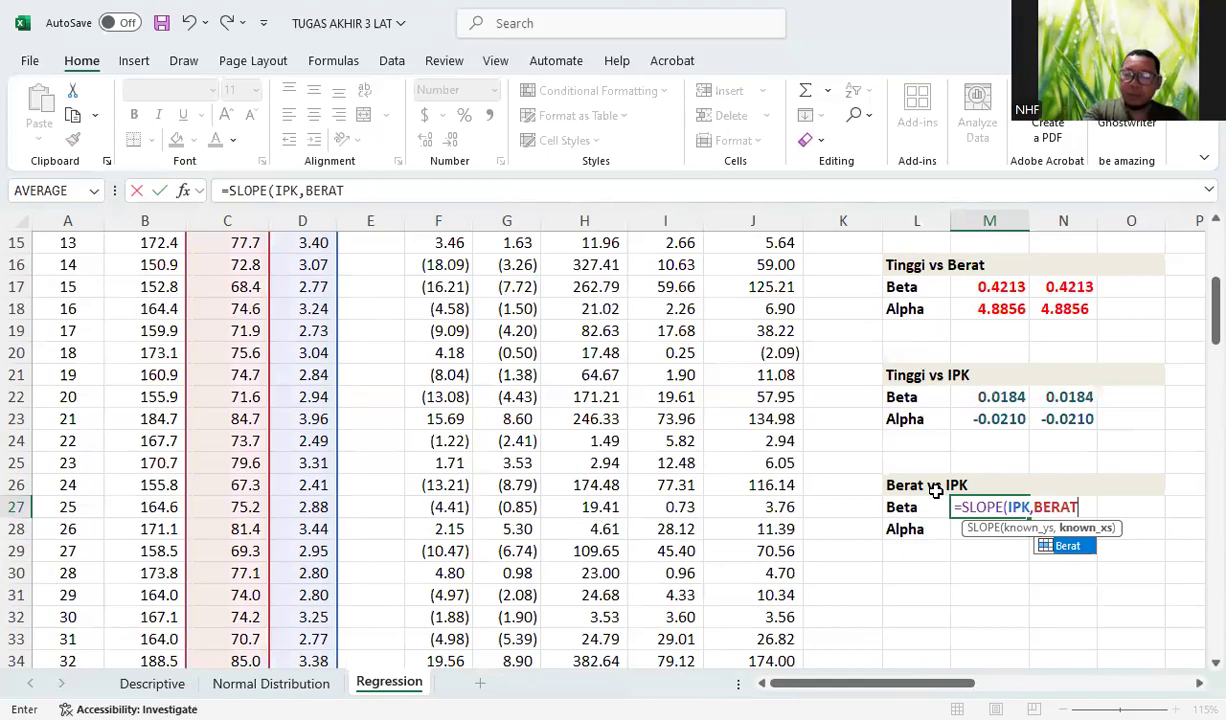
{"action": "key", "text": "Return"}
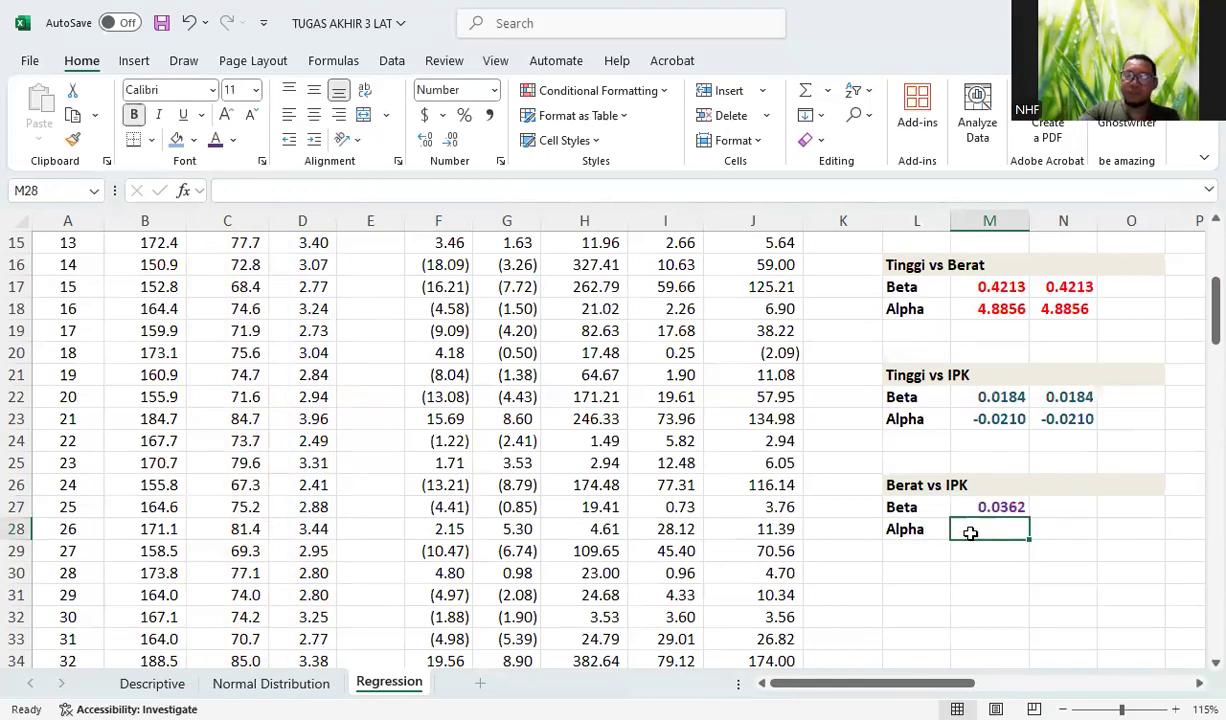
Step: Compute the Berat vs IPK alpha in M28 with =INTERCEPT(IPK,BERAT)
{"action": "type", "text": "="}
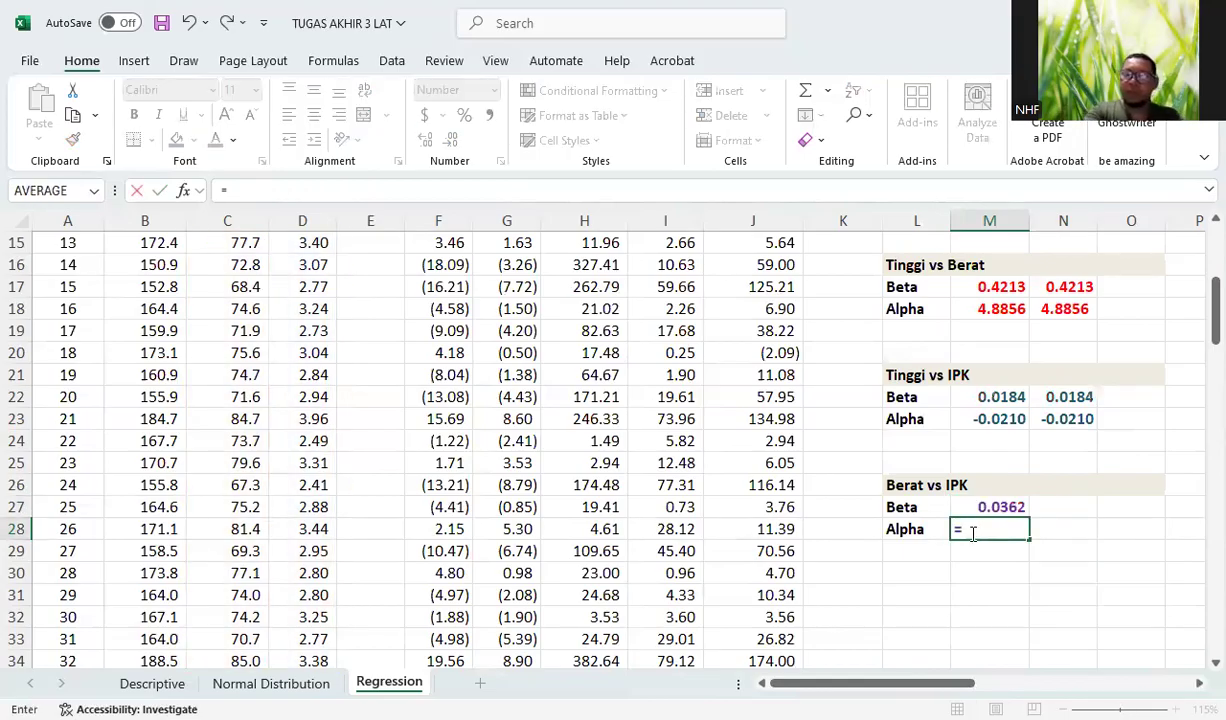
{"action": "type", "text": "IN"}
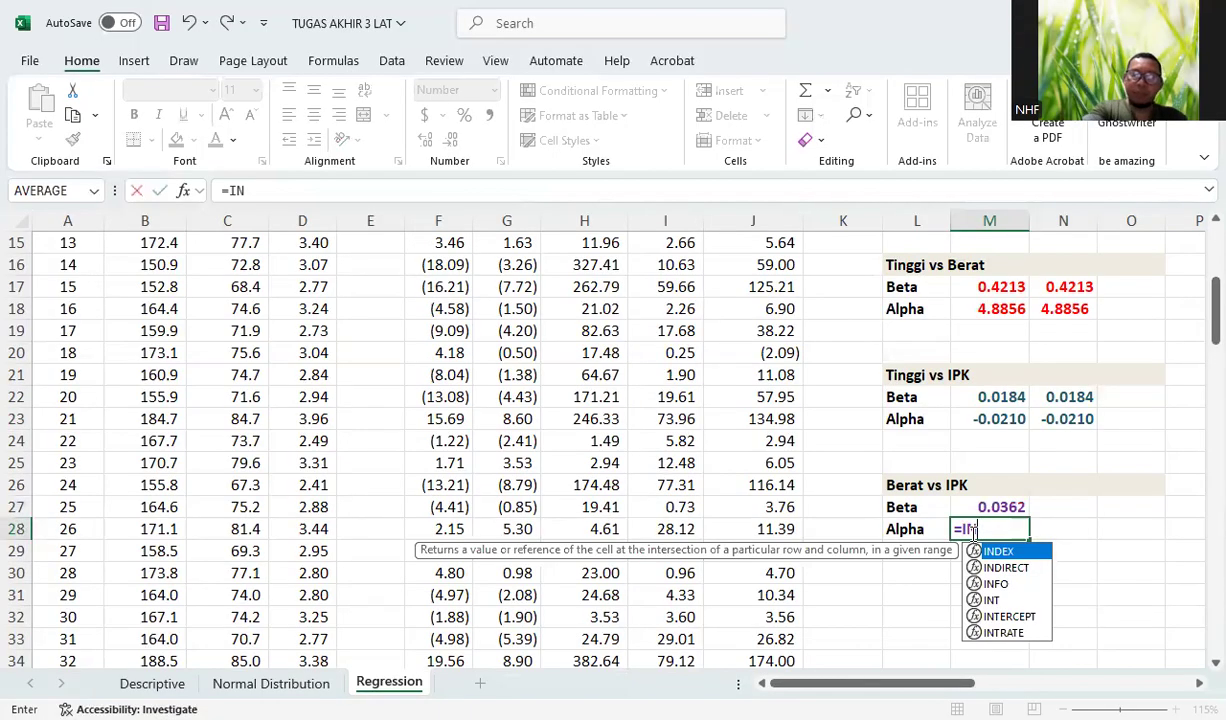
{"action": "type", "text": "TE"}
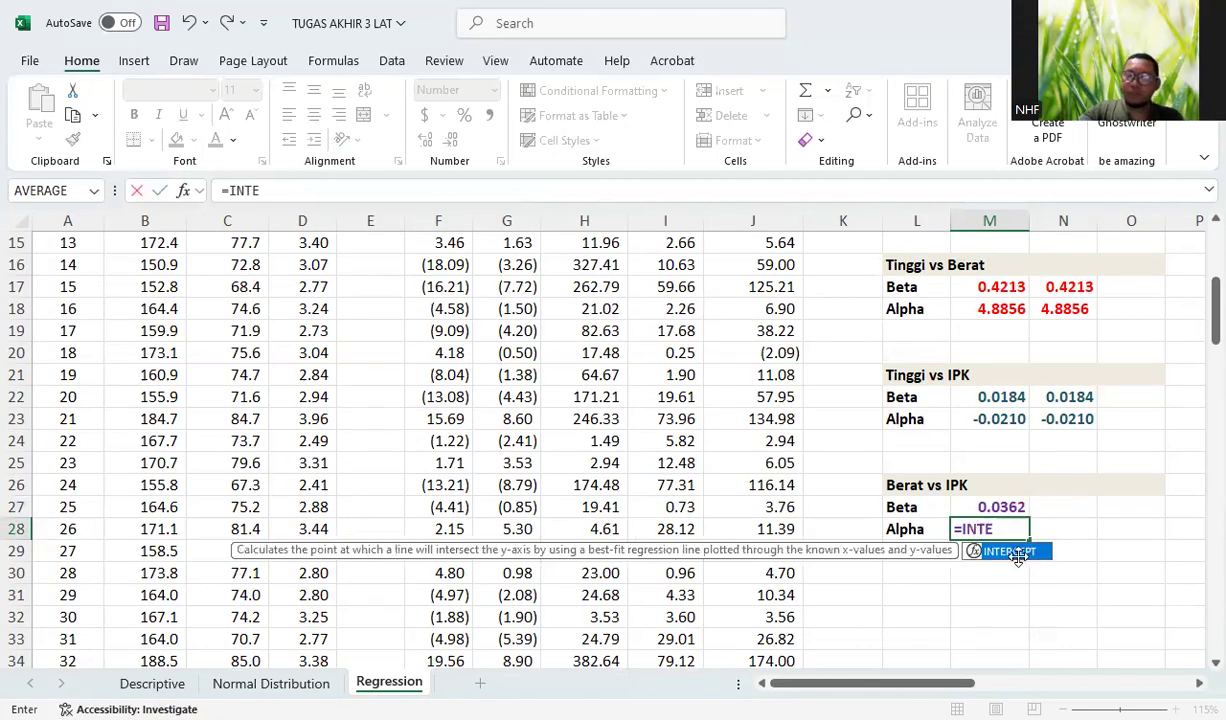
{"action": "double_click", "coordinate": [1018, 553]}
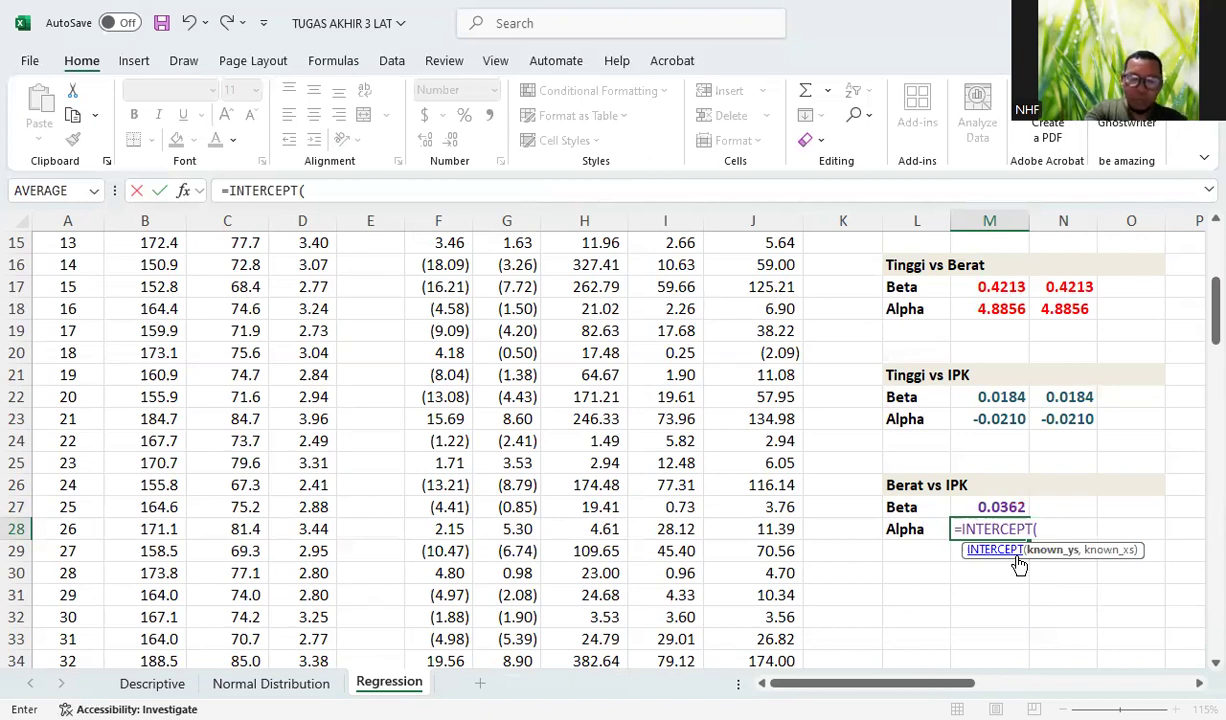
{"action": "type", "text": "IPK,BERAT"}
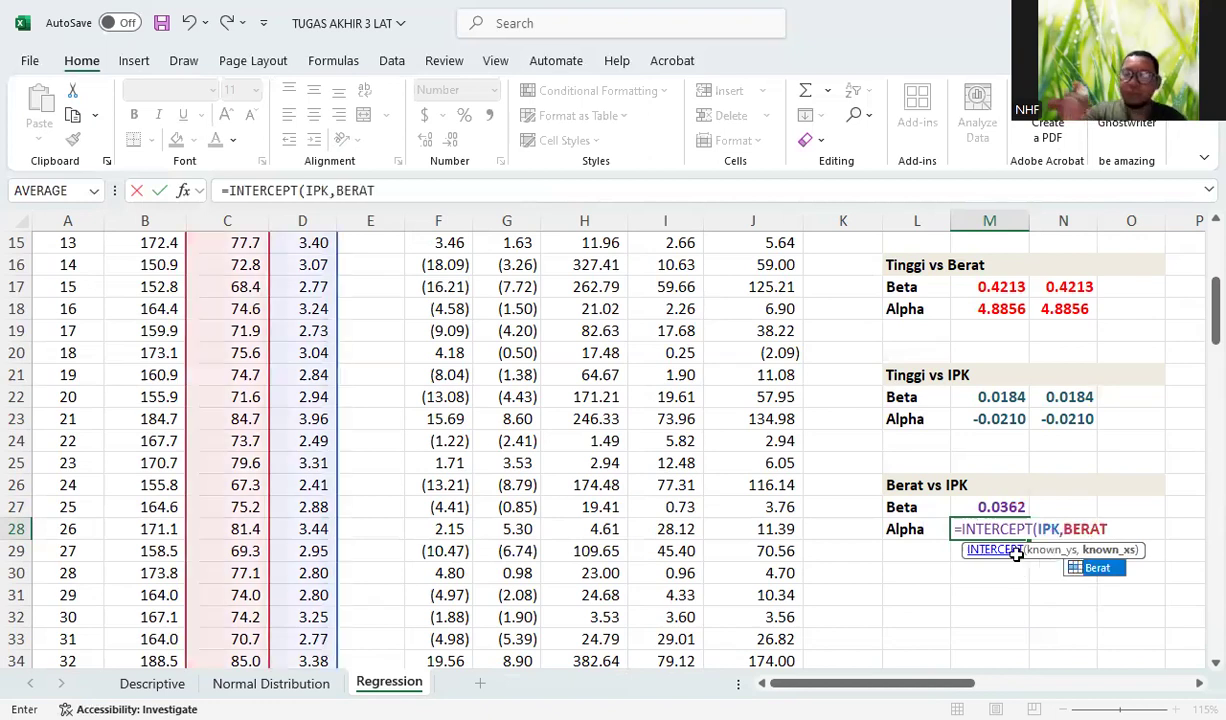
{"action": "type", "text": ")"}
{"action": "key", "text": "Return"}
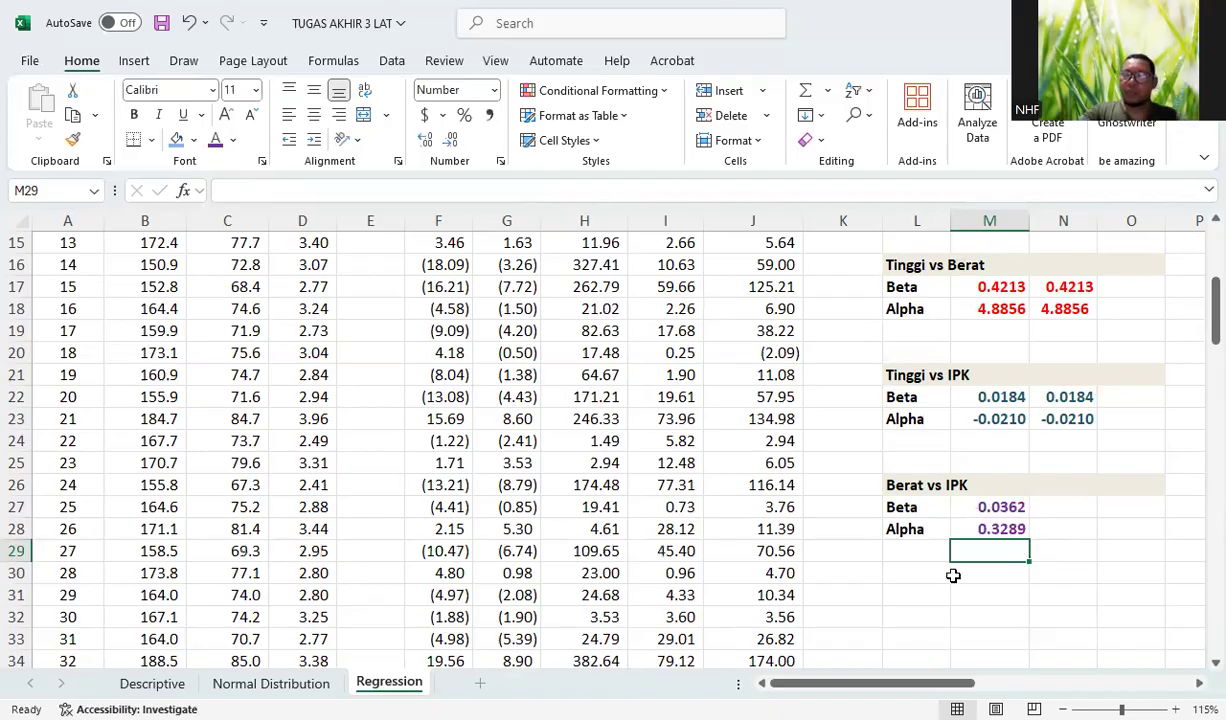
Step: Cross-check the Berat vs IPK beta in N27 with =COVARIANCE.S(BERAT,IPK)/VAR.S(BERAT)
{"action": "left_click", "coordinate": [1078, 505]}
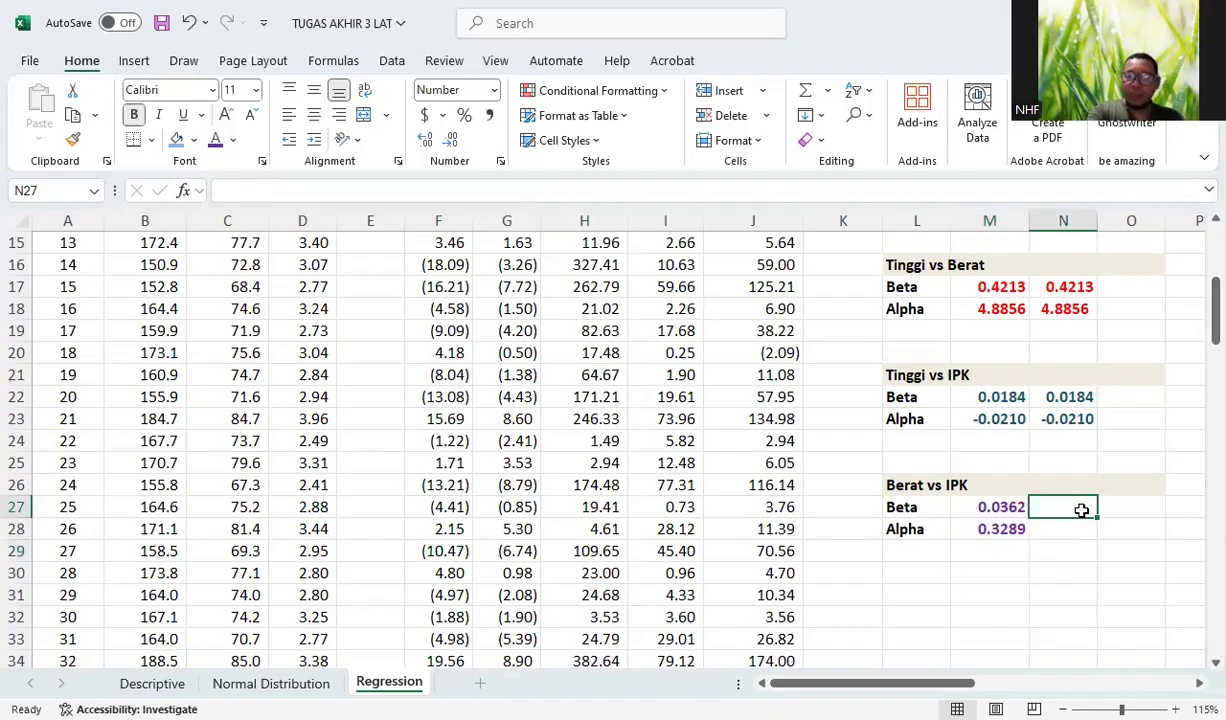
{"action": "type", "text": "="}
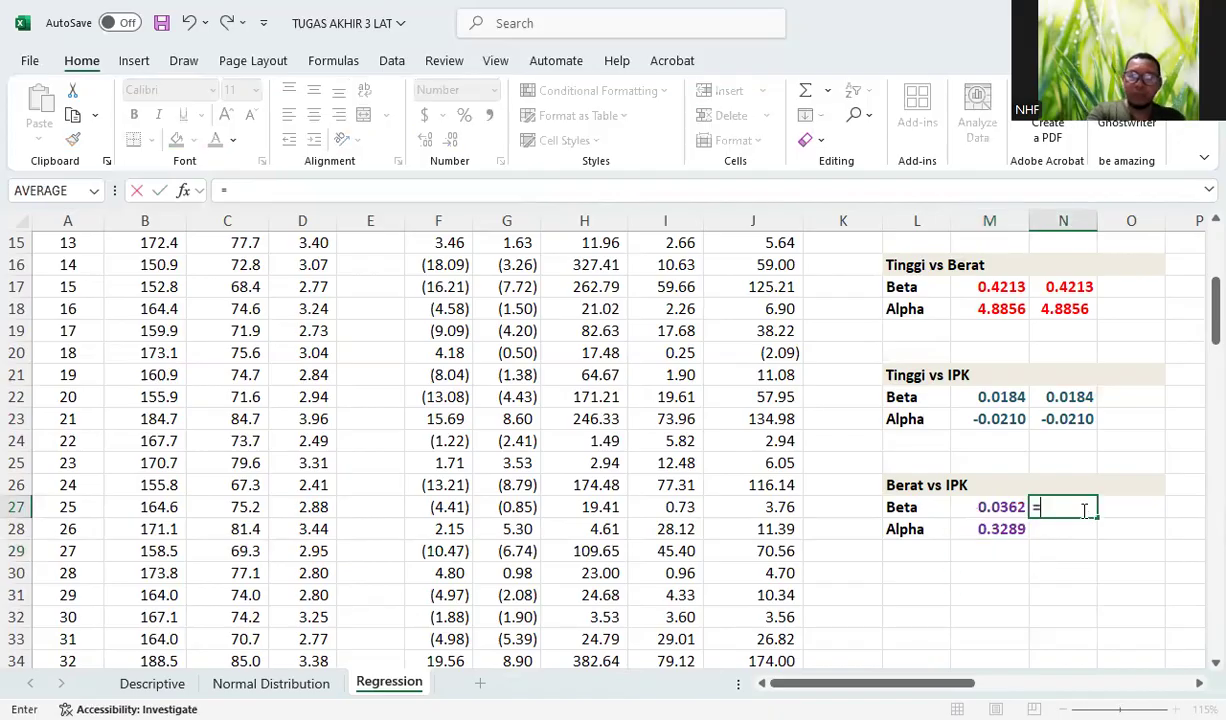
{"action": "type", "text": "COVAR"}
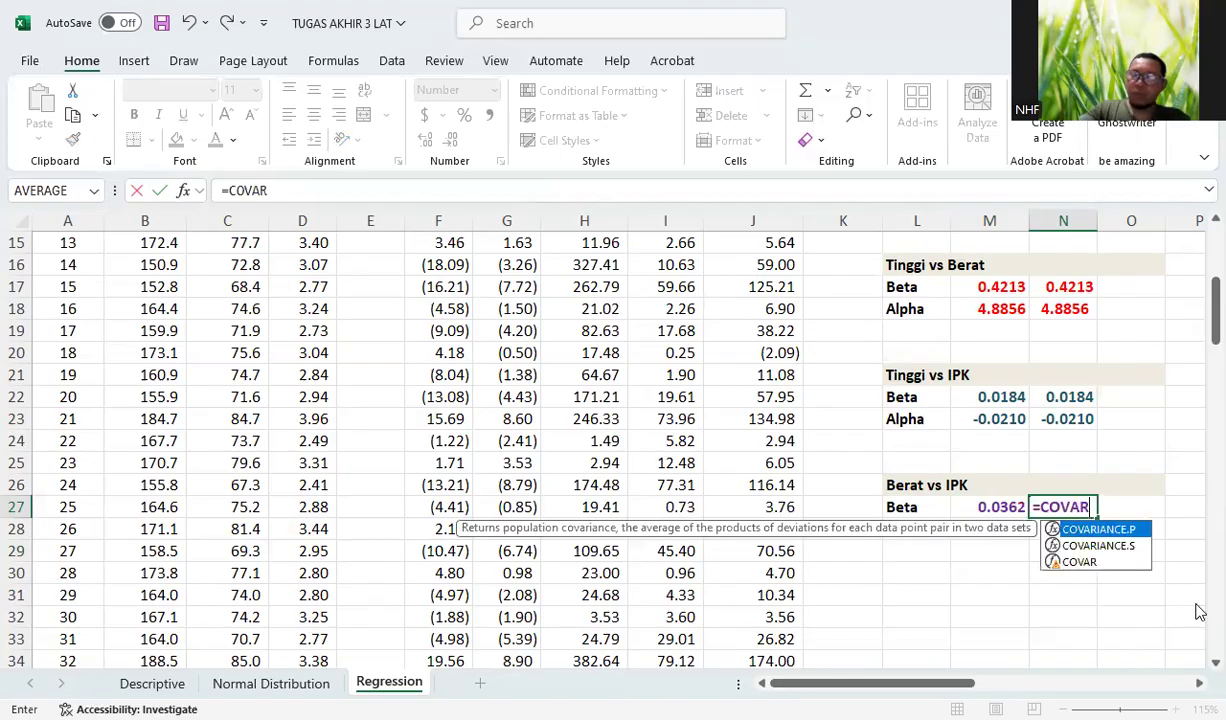
{"action": "double_click", "coordinate": [1100, 545]}
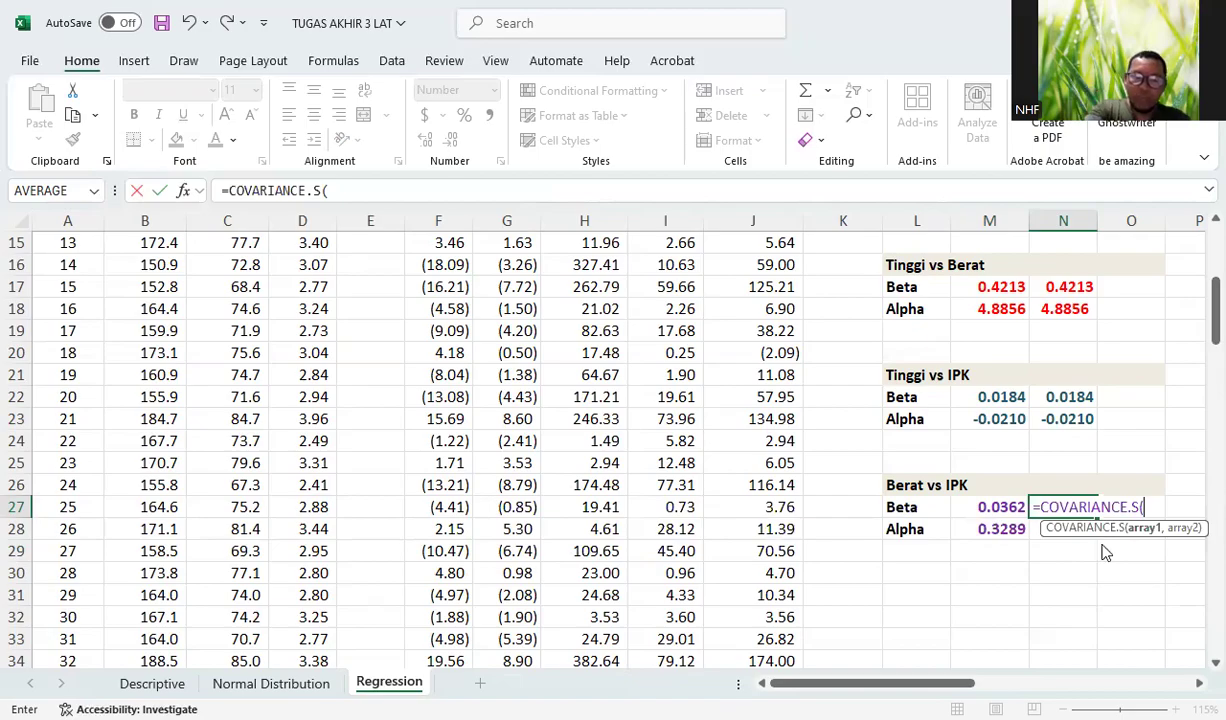
{"action": "type", "text": "BERAT,"}
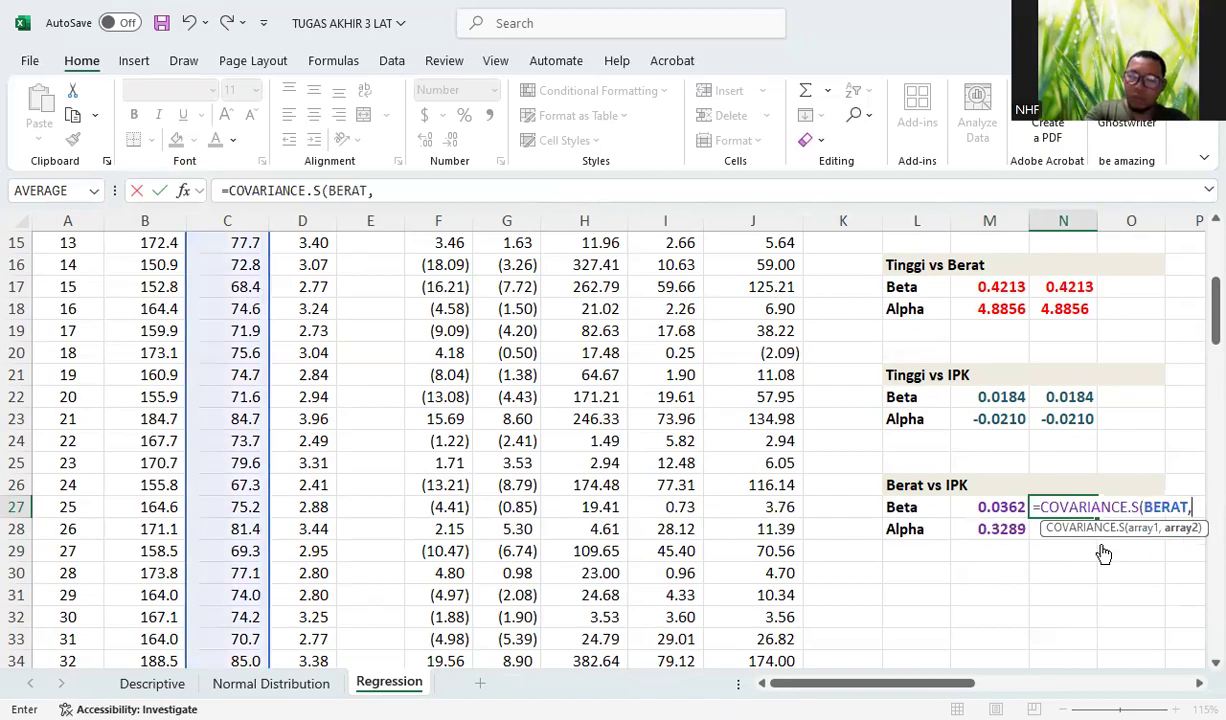
{"action": "type", "text": "IPK)/"}
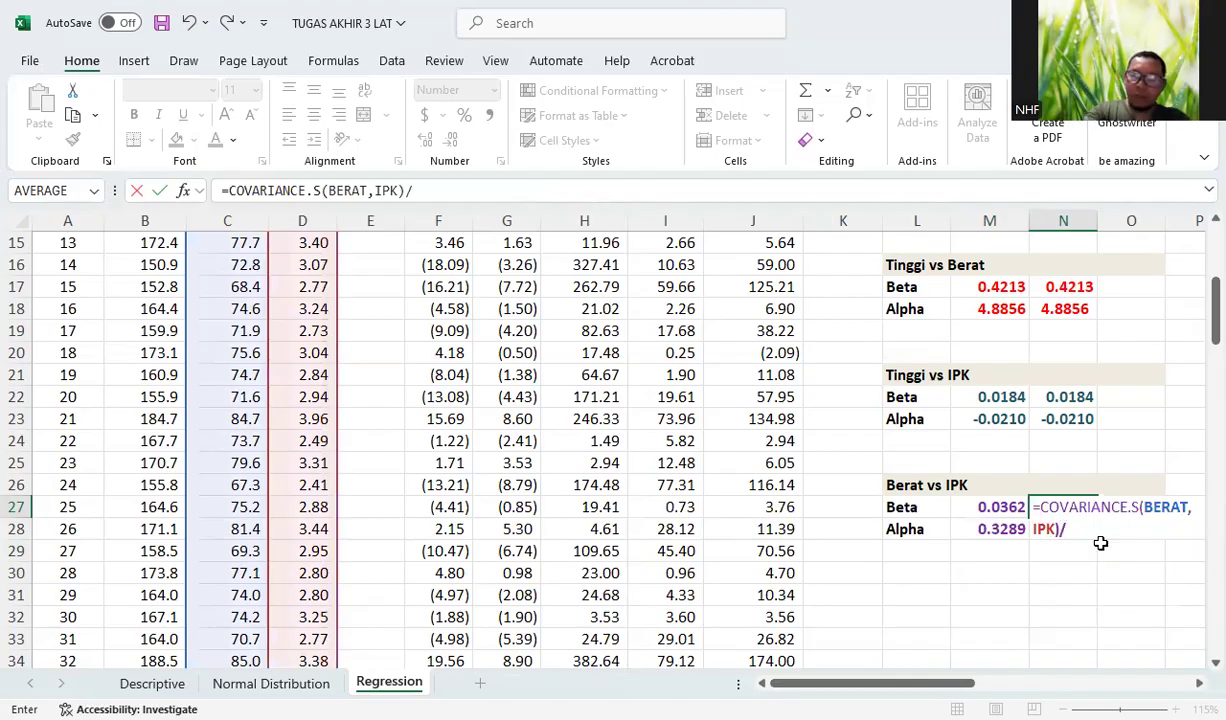
{"action": "type", "text": "VA"}
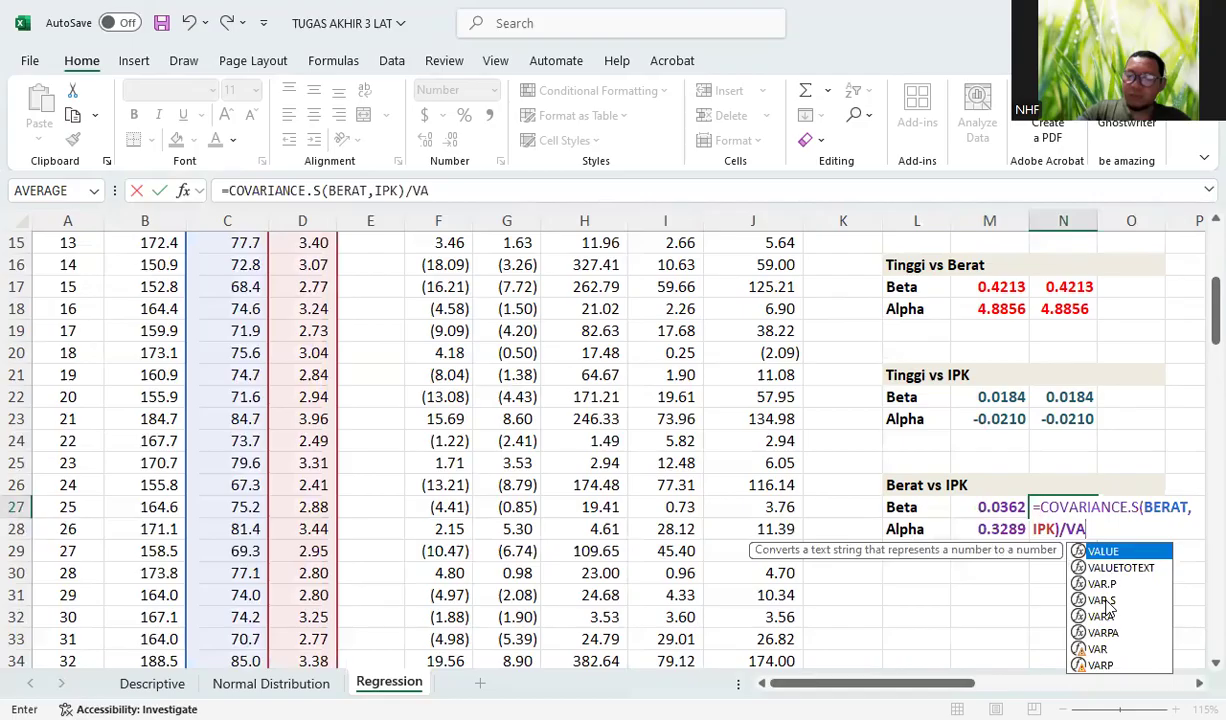
{"action": "double_click", "coordinate": [1100, 600]}
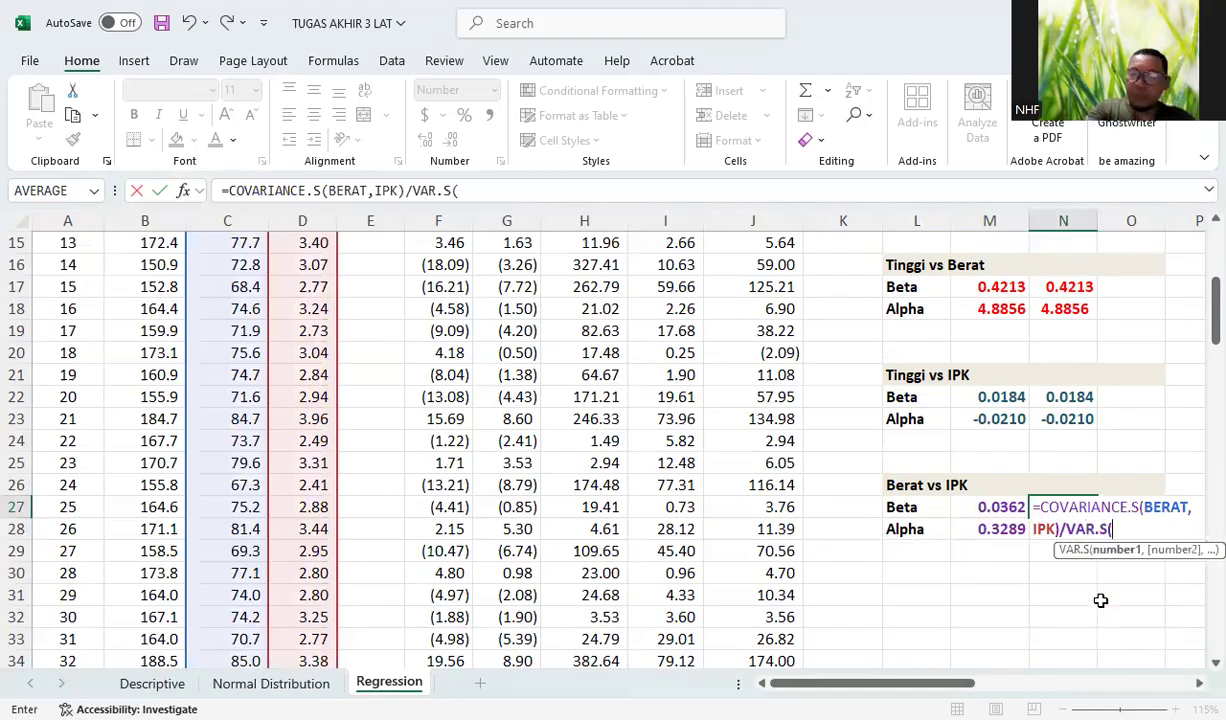
{"action": "type", "text": "BERAT)"}
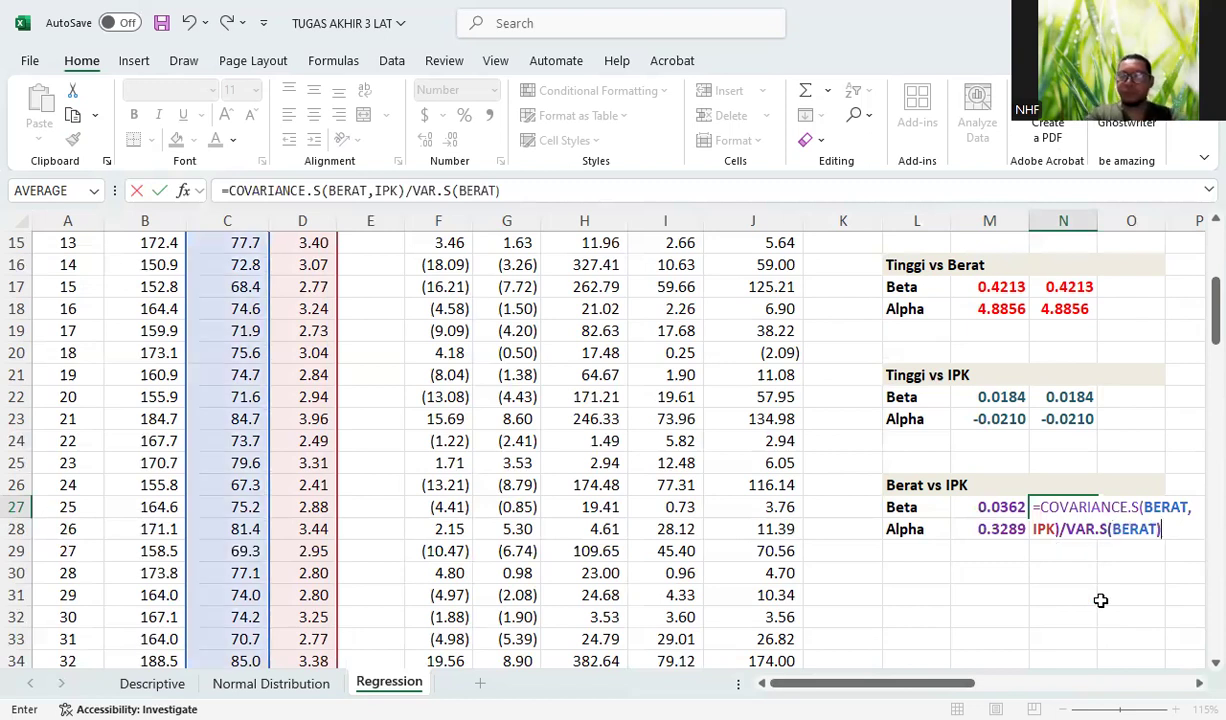
{"action": "key", "text": "Return"}
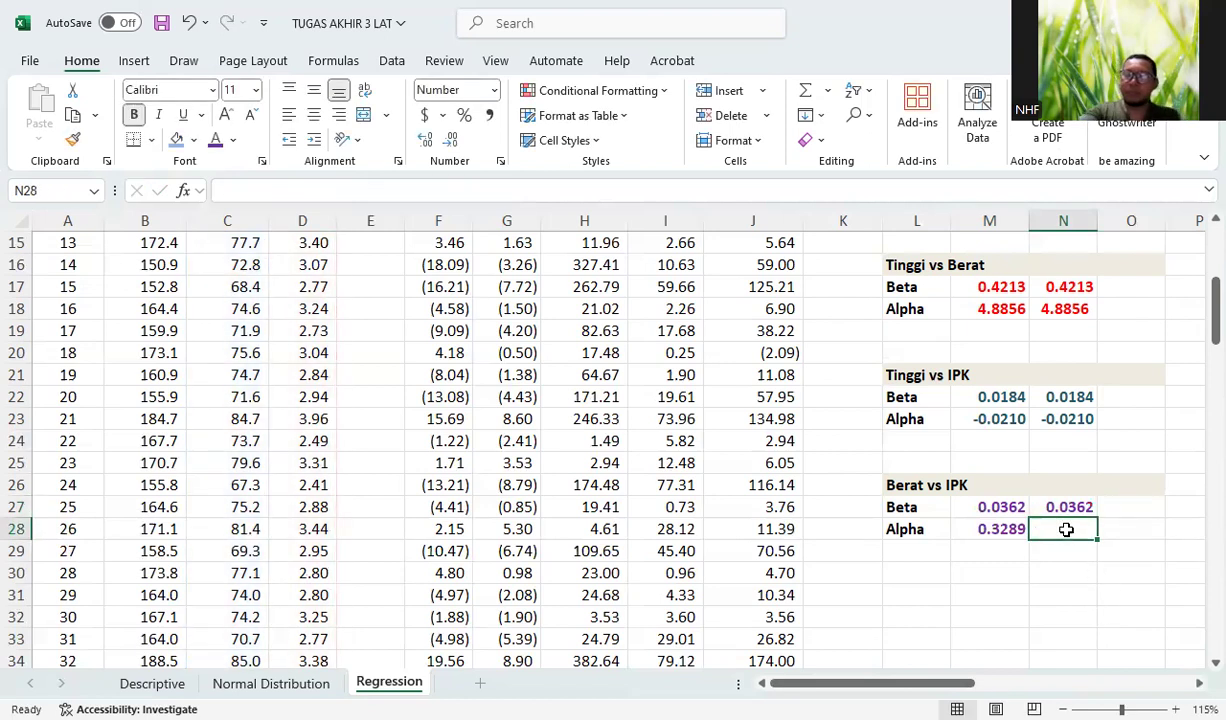
Step: Cross-check the Berat vs IPK alpha in N28 with =D104-N27*C104, using the IPK and Berat means, and return to the coefficients
{"action": "type", "text": "="}
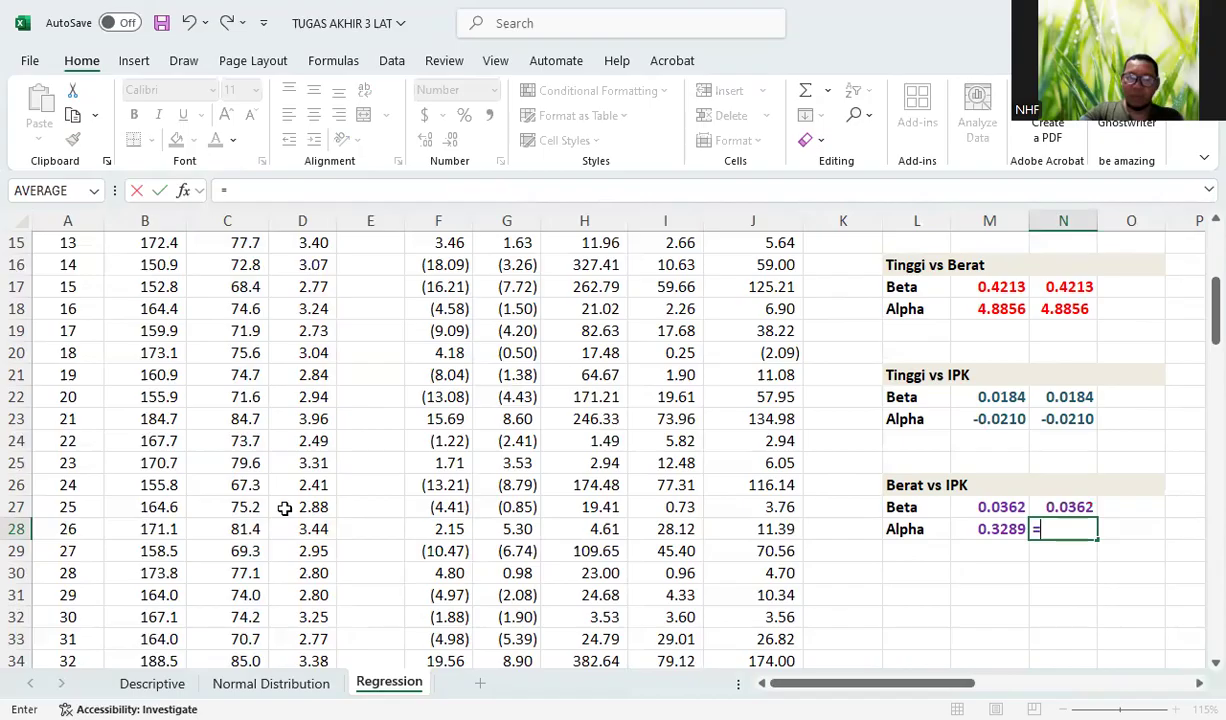
{"action": "scroll", "coordinate": [339, 572], "scroll_direction": "down", "scroll_amount": 14}
{"action": "scroll", "coordinate": [320, 572], "scroll_direction": "down", "scroll_amount": 11}
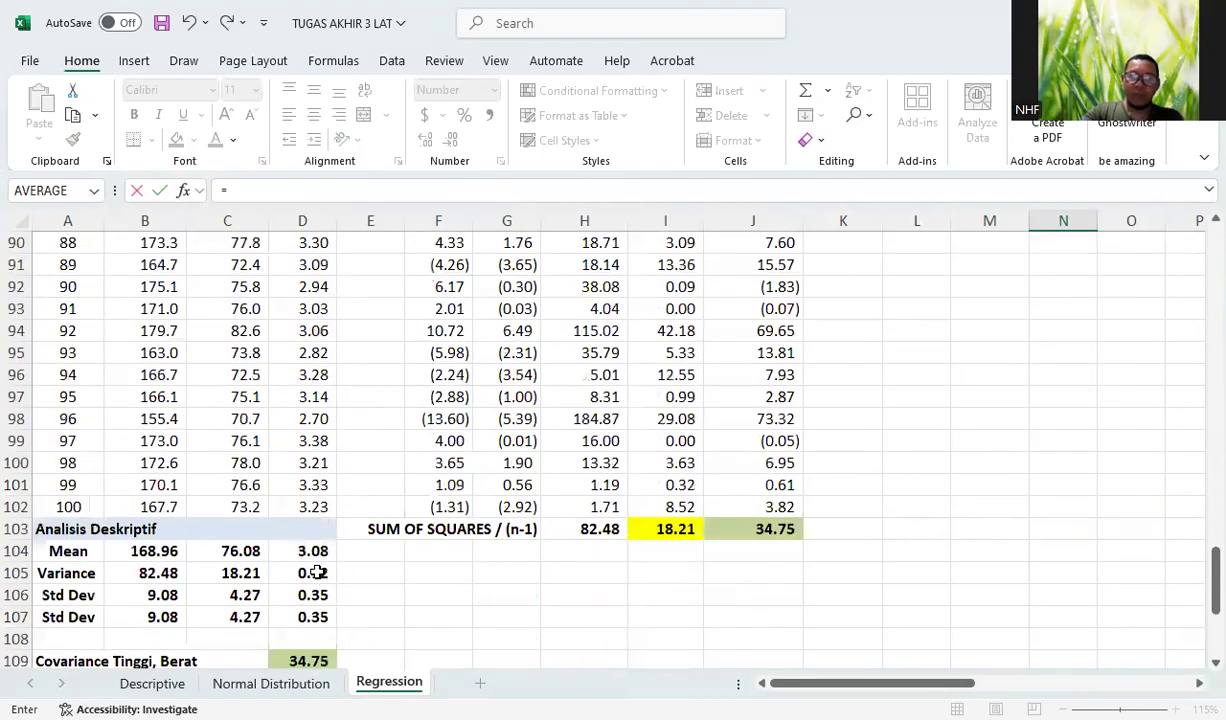
{"action": "left_click", "coordinate": [313, 553]}
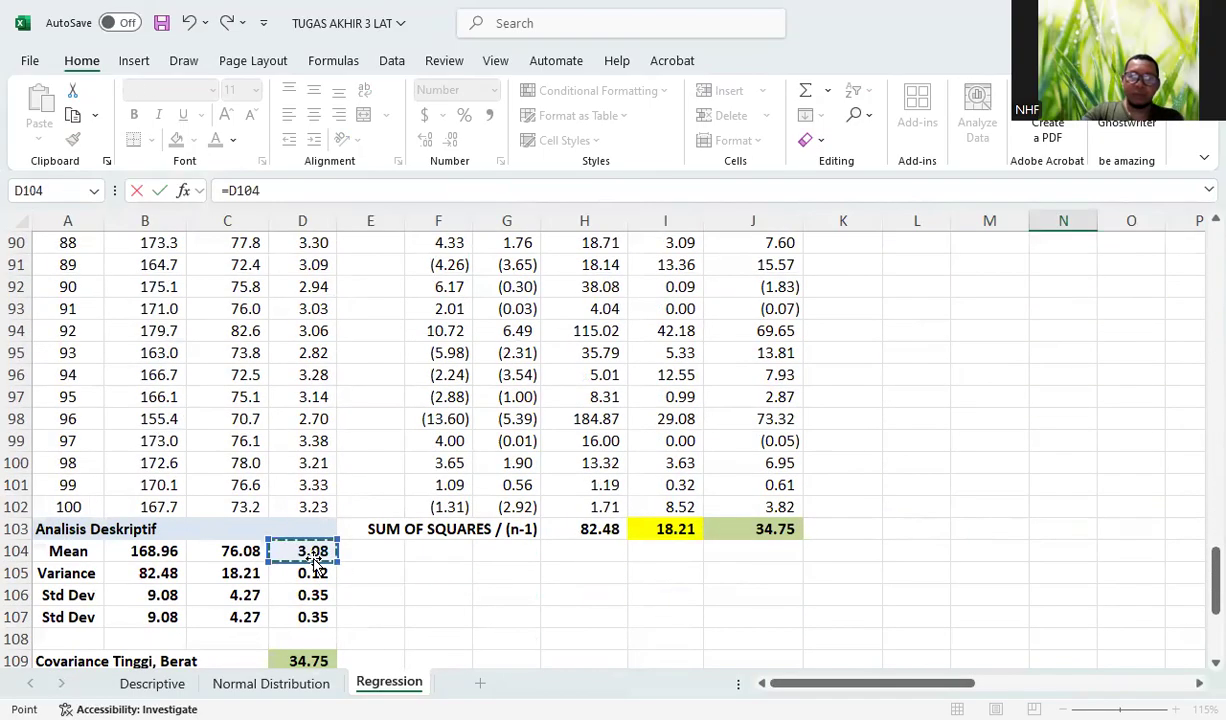
{"action": "type", "text": "-"}
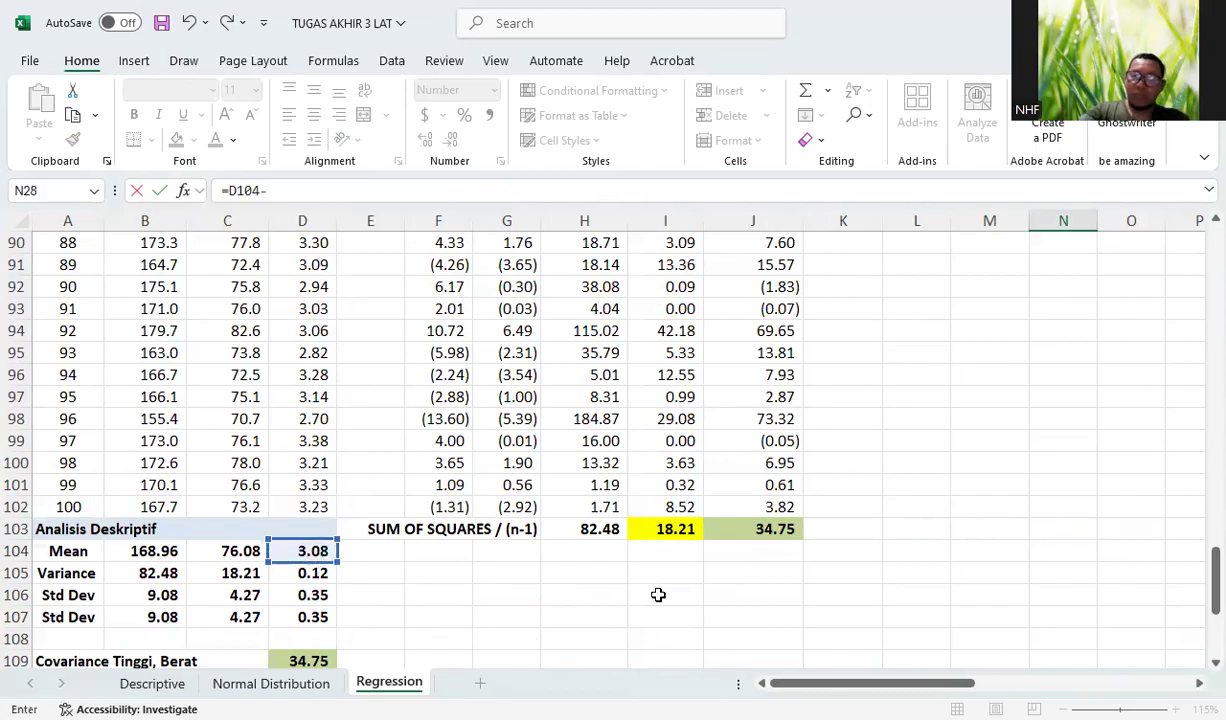
{"action": "scroll", "coordinate": [1001, 420], "scroll_direction": "up", "scroll_amount": 1}
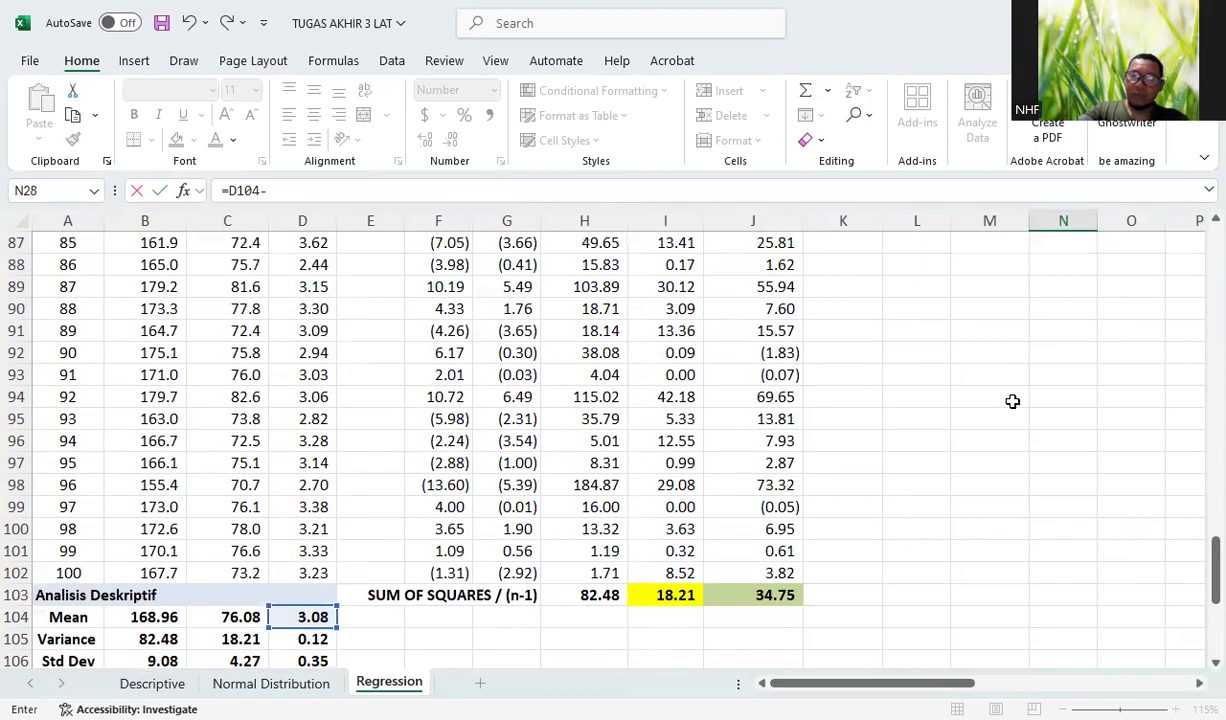
{"action": "scroll", "coordinate": [1012, 402], "scroll_direction": "up", "scroll_amount": 20}
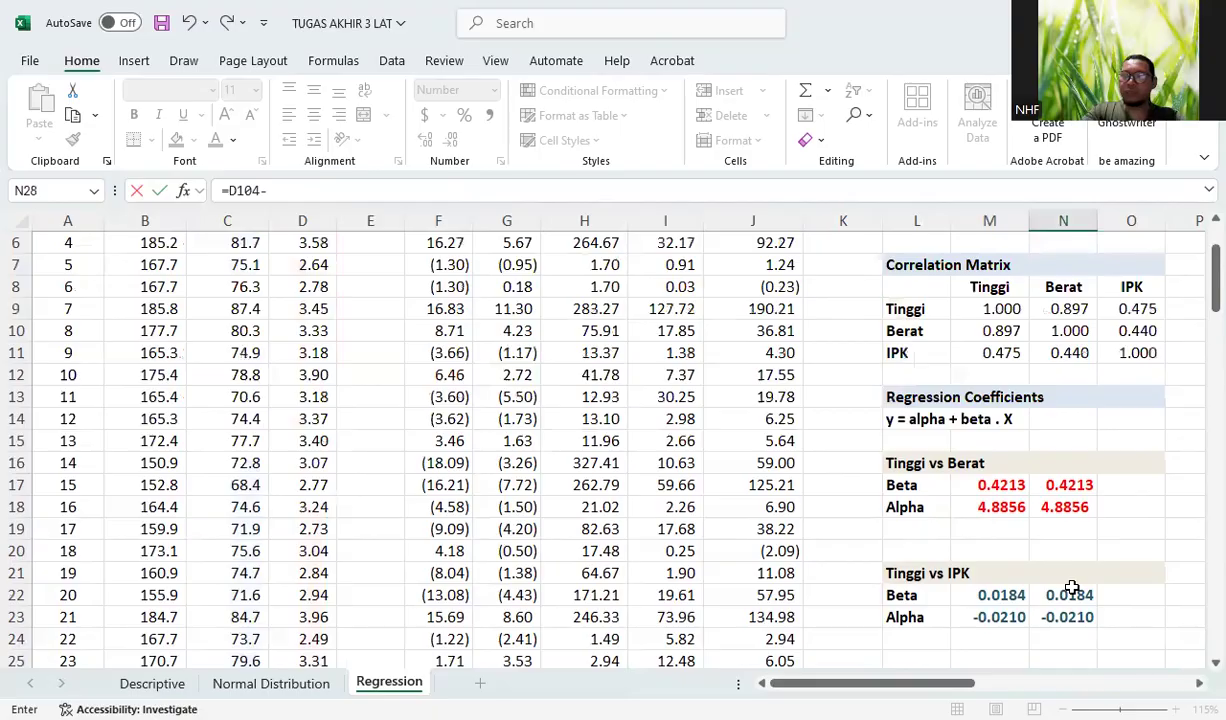
{"action": "scroll", "coordinate": [1071, 588], "scroll_direction": "down", "scroll_amount": 3}
{"action": "left_click", "coordinate": [1078, 507]}
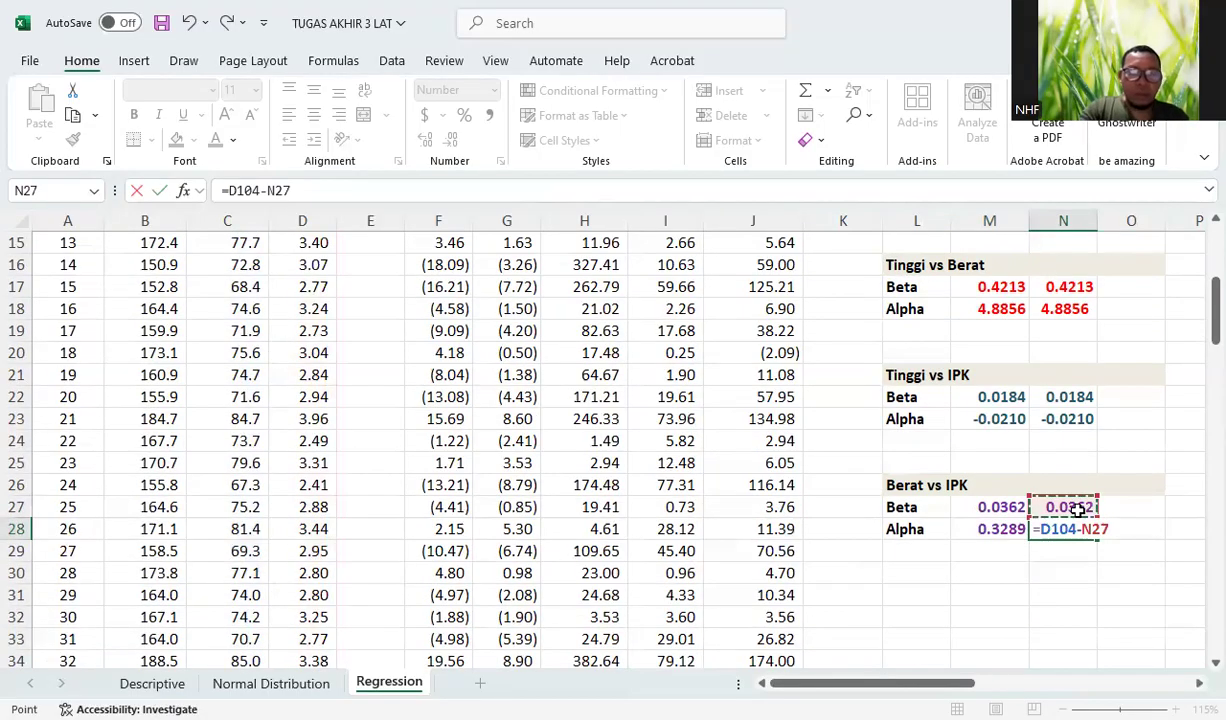
{"action": "type", "text": "*"}
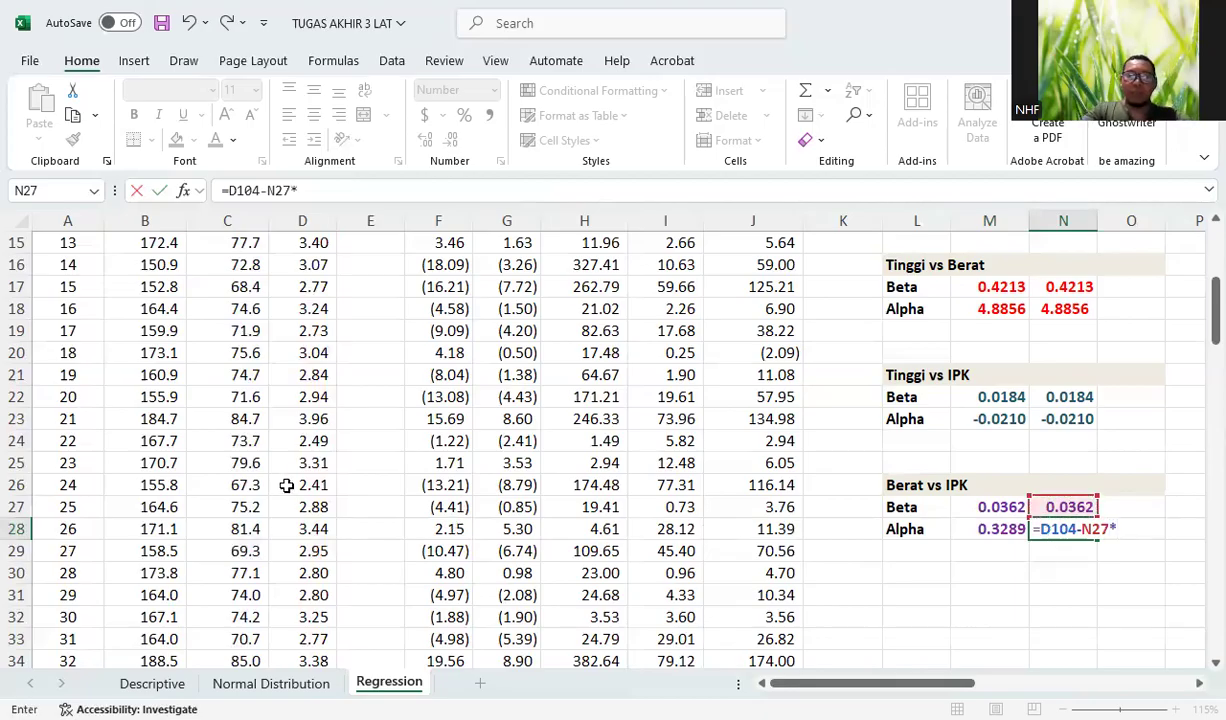
{"action": "scroll", "coordinate": [241, 490], "scroll_direction": "down", "scroll_amount": 20}
{"action": "scroll", "coordinate": [241, 490], "scroll_direction": "down", "scroll_amount": 7}
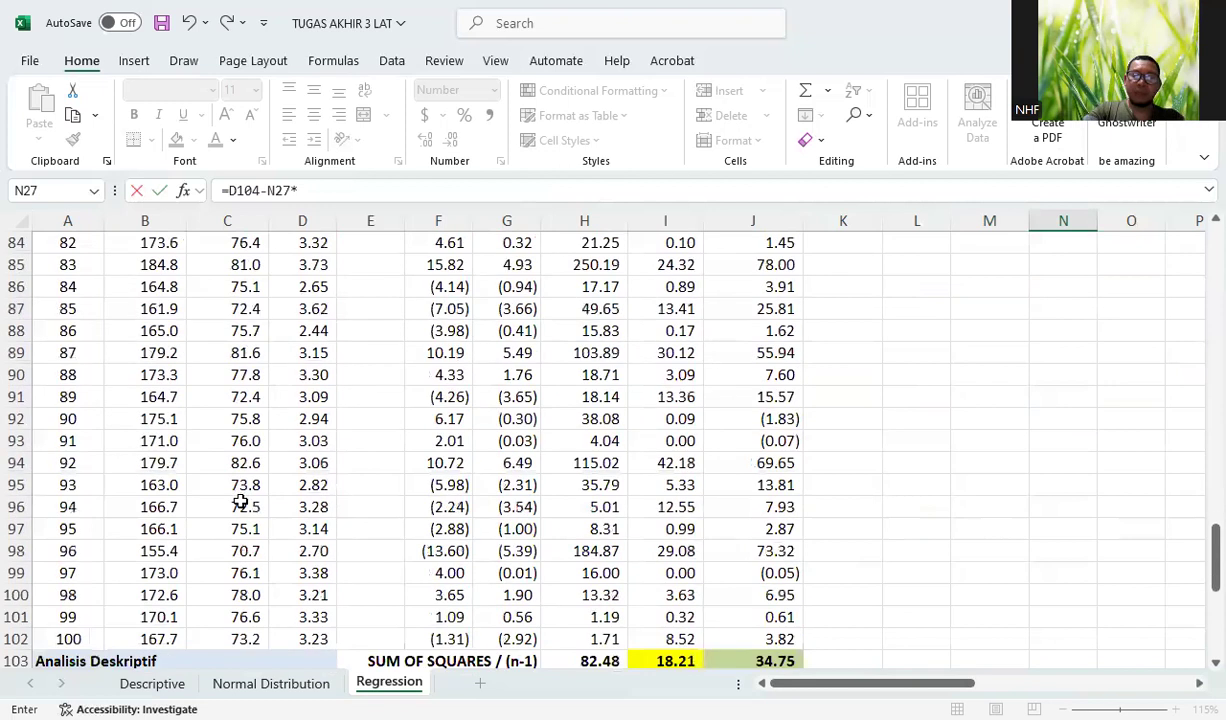
{"action": "left_click", "coordinate": [244, 428]}
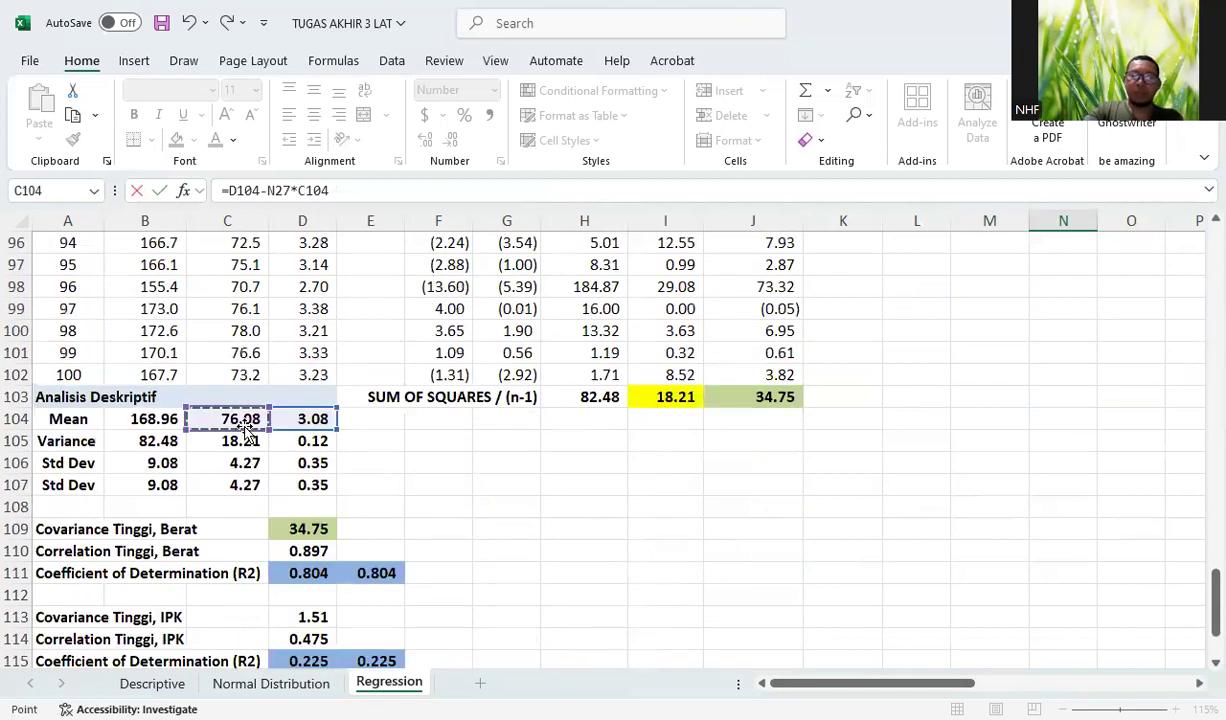
{"action": "key", "text": "Return"}
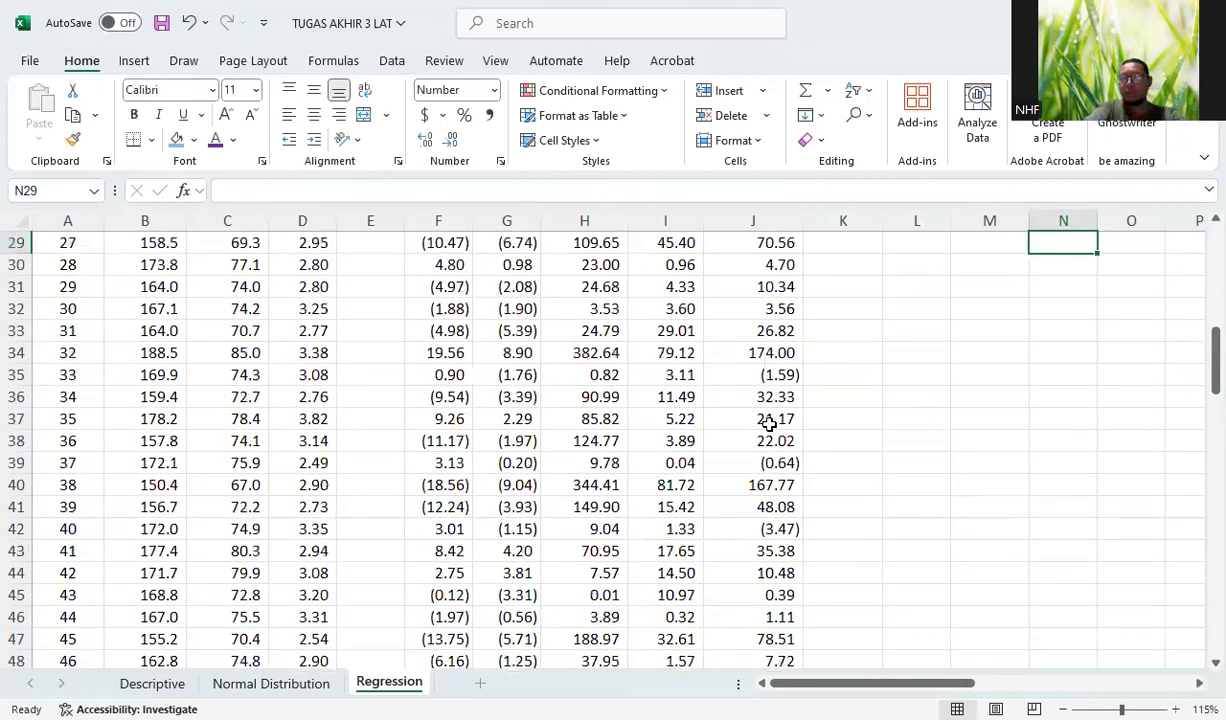
{"action": "scroll", "coordinate": [1015, 395], "scroll_direction": "up", "scroll_amount": 7}
{"action": "scroll", "coordinate": [1027, 405], "scroll_direction": "up", "scroll_amount": 1}
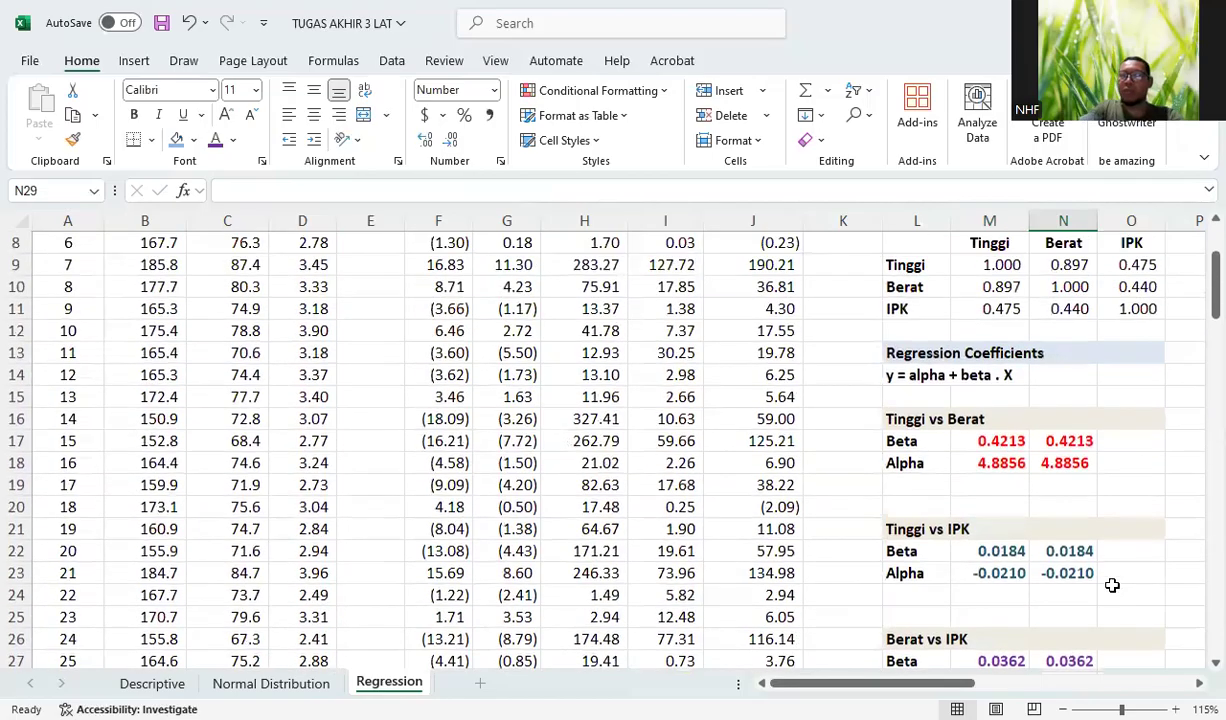
{"action": "scroll", "coordinate": [1053, 523], "scroll_direction": "down", "scroll_amount": 3}
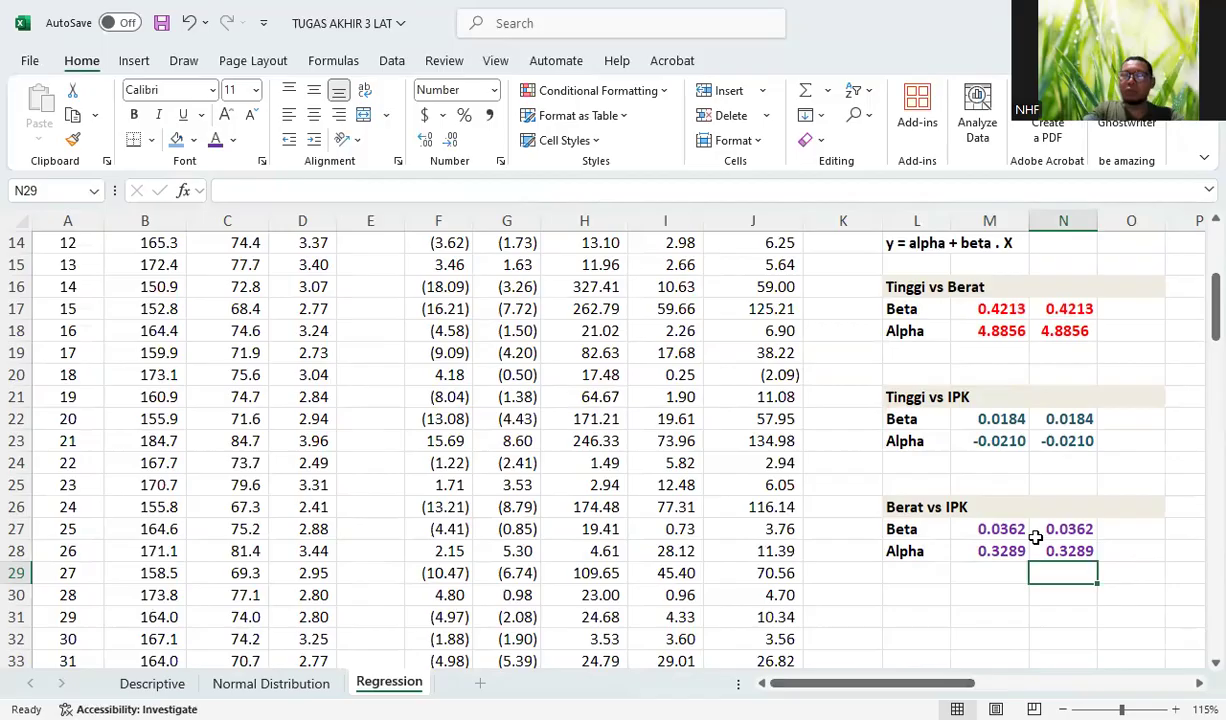
{"action": "scroll", "coordinate": [1036, 538], "scroll_direction": "up", "scroll_amount": 1}
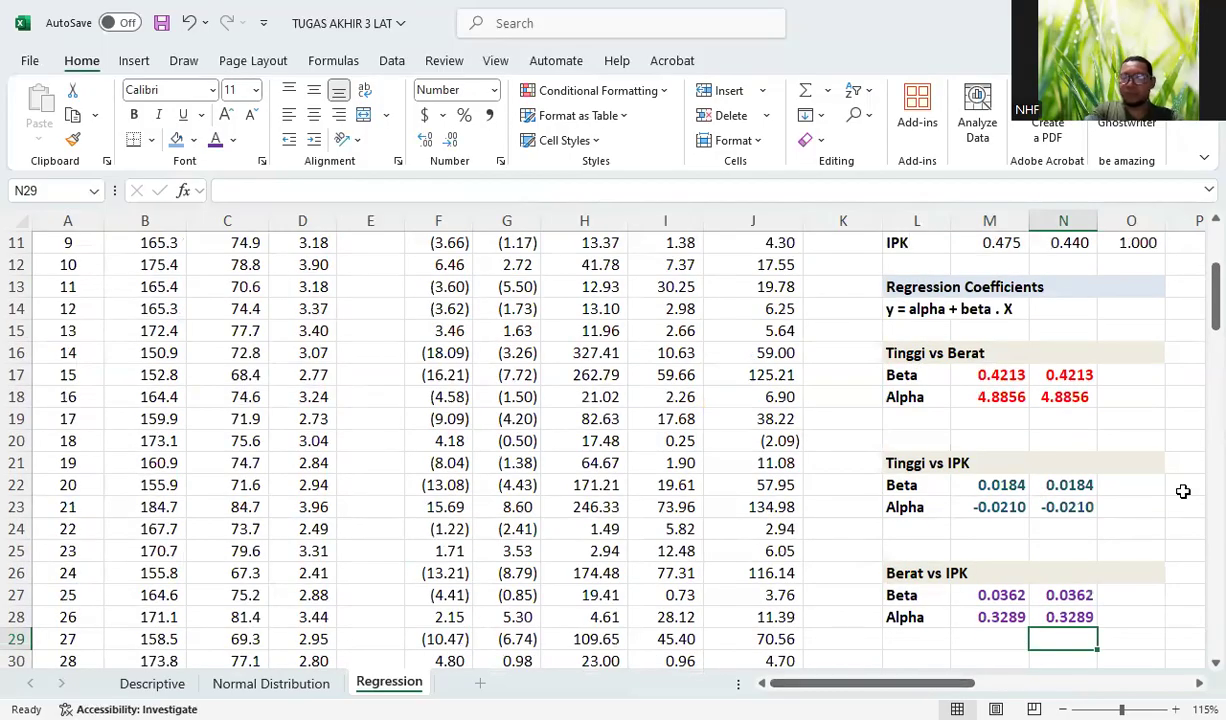
{"action": "scroll", "coordinate": [1166, 411], "scroll_direction": "down", "scroll_amount": 4}
{"action": "scroll", "coordinate": [1164, 410], "scroll_direction": "down", "scroll_amount": 1}
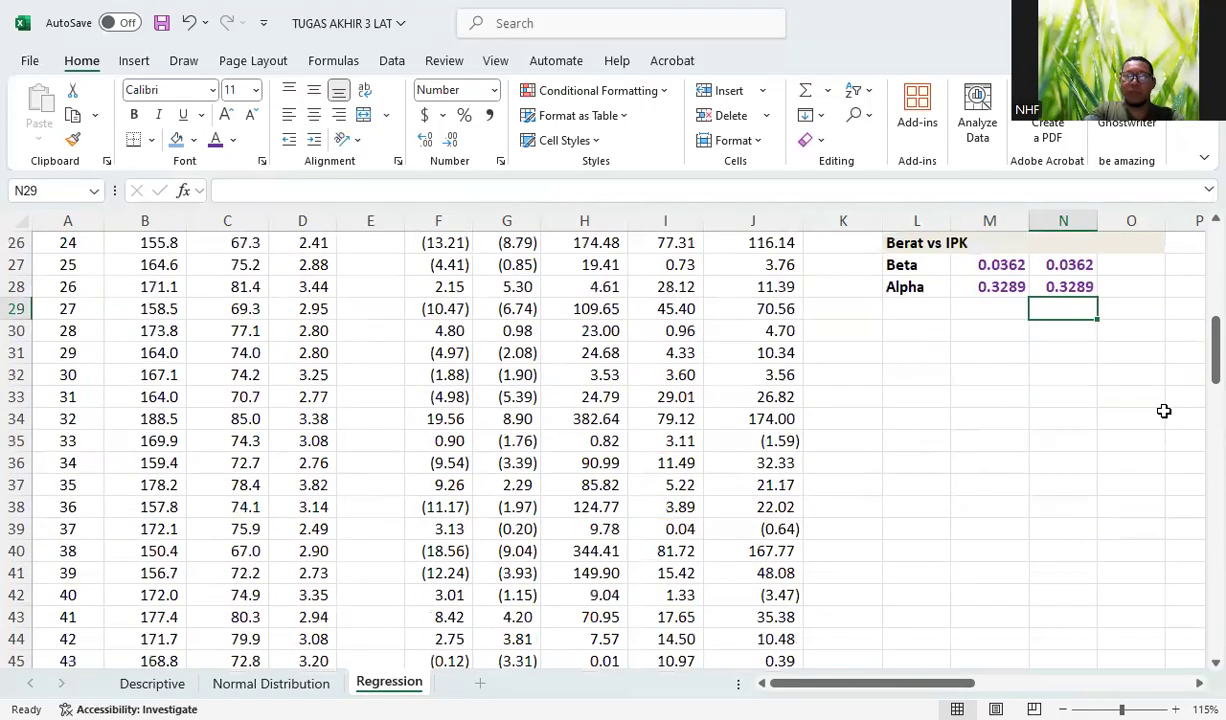
{"action": "scroll", "coordinate": [1030, 380], "scroll_direction": "up", "scroll_amount": 1}
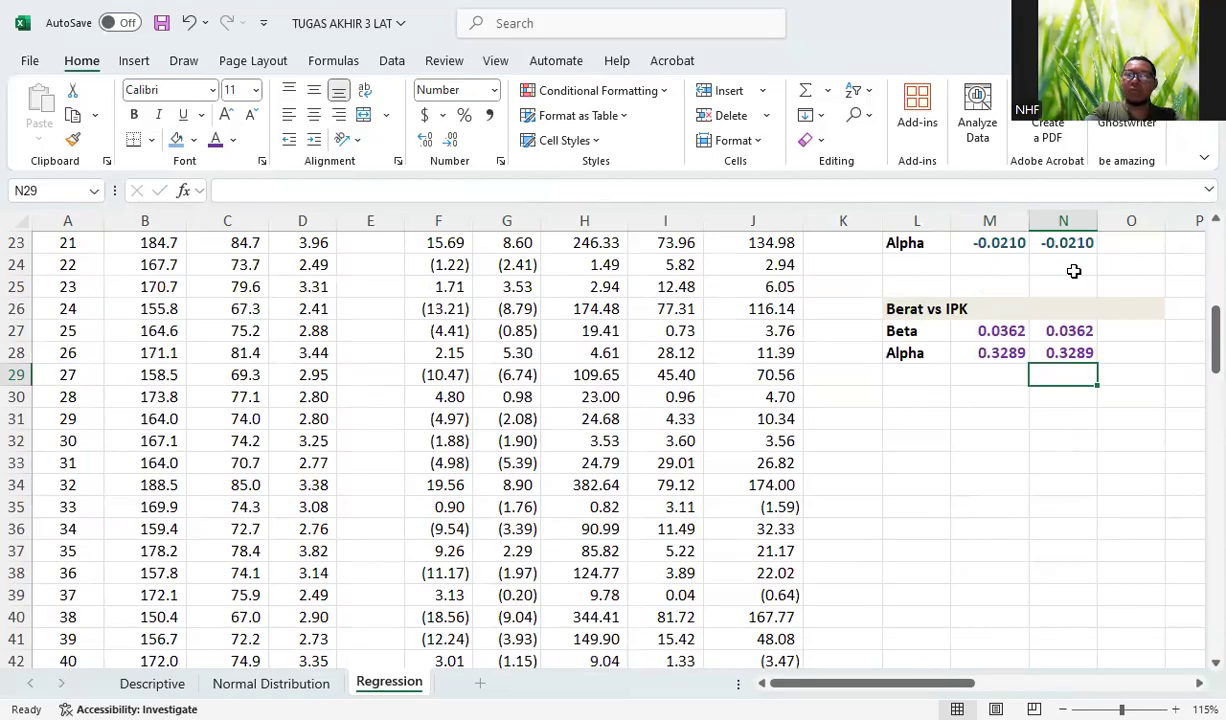
{"action": "key", "text": "alt+Tab"}
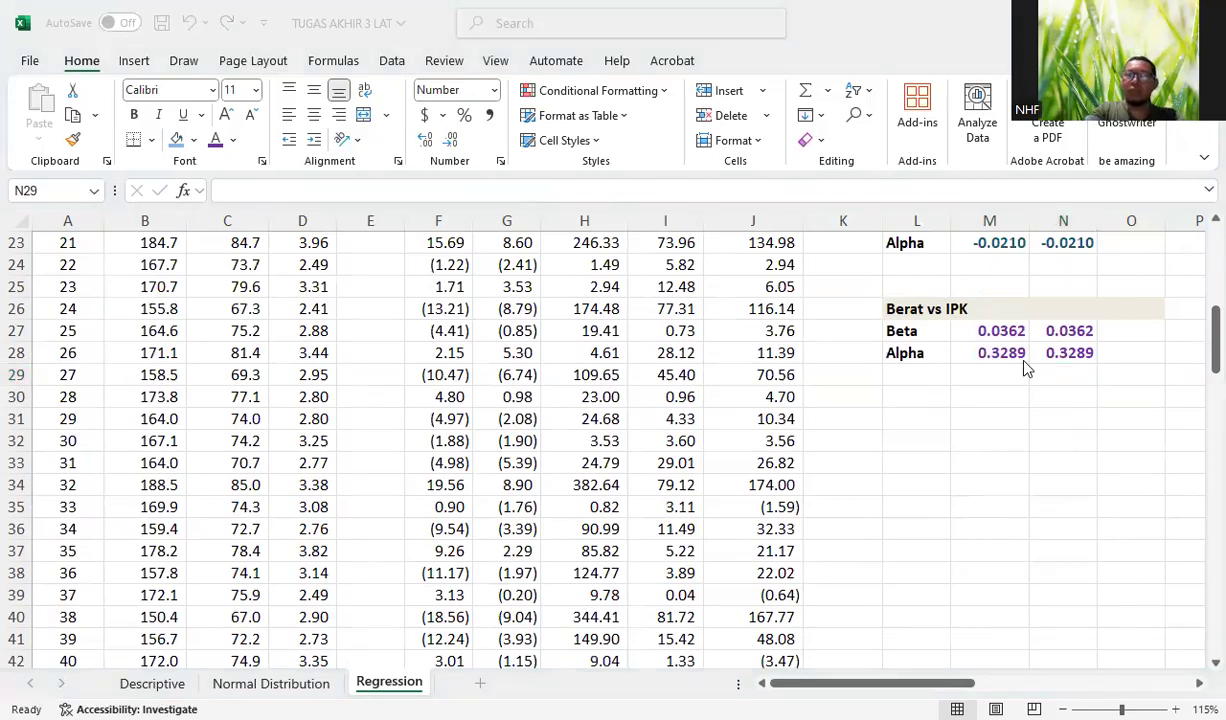
{"action": "key", "text": "alt+Tab"}
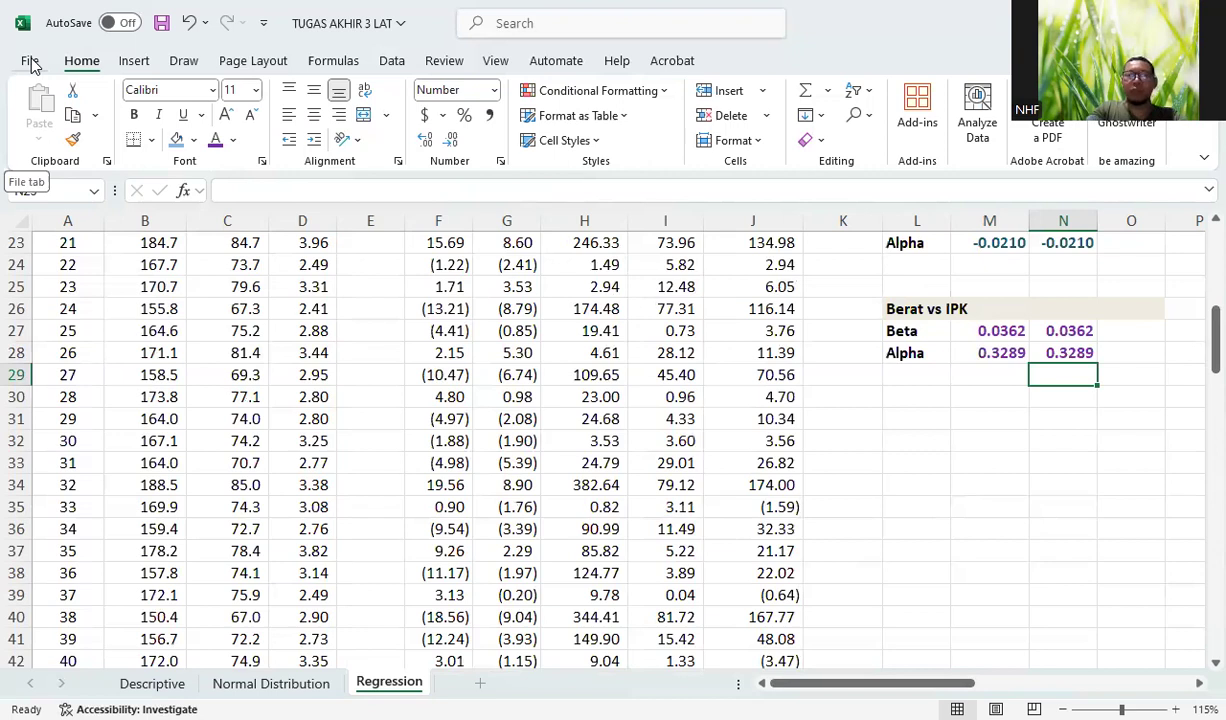
Step: Insert a markers-only scatter chart from the Tinggi and Berat data in B3:C102
{"action": "scroll", "coordinate": [250, 435], "scroll_direction": "up", "scroll_amount": 7}
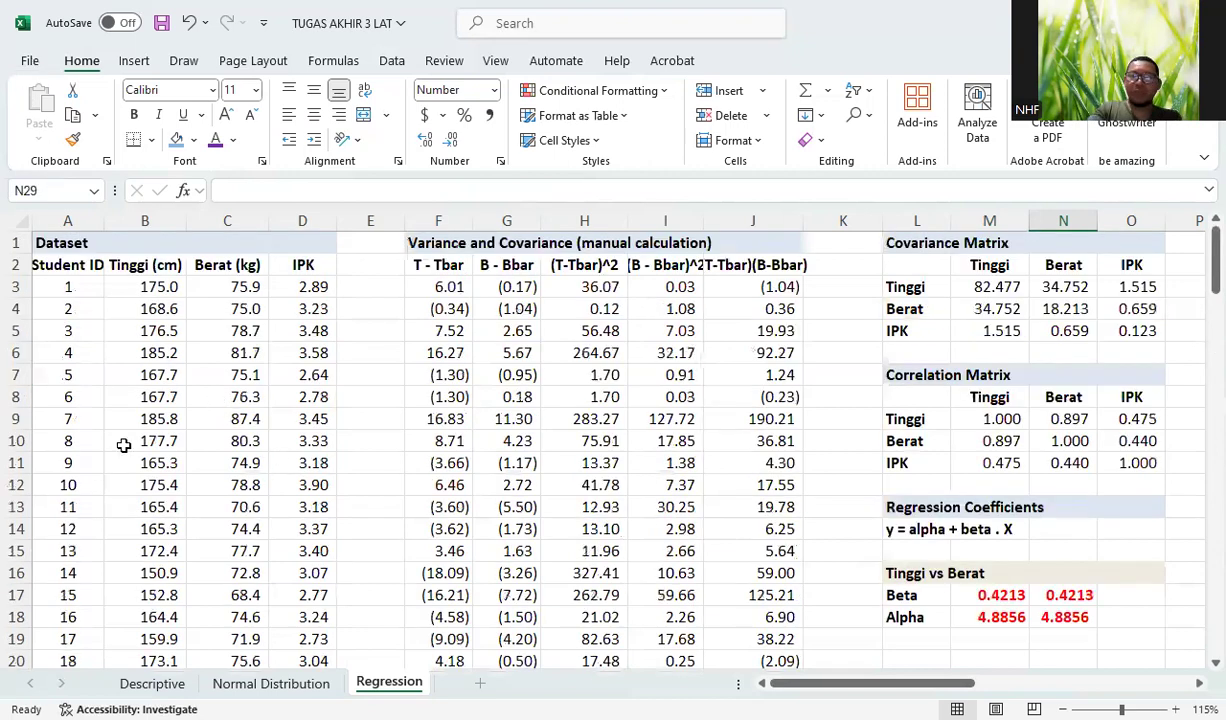
{"action": "left_click_drag", "start_coordinate": [148, 287], "coordinate": [230, 330]}
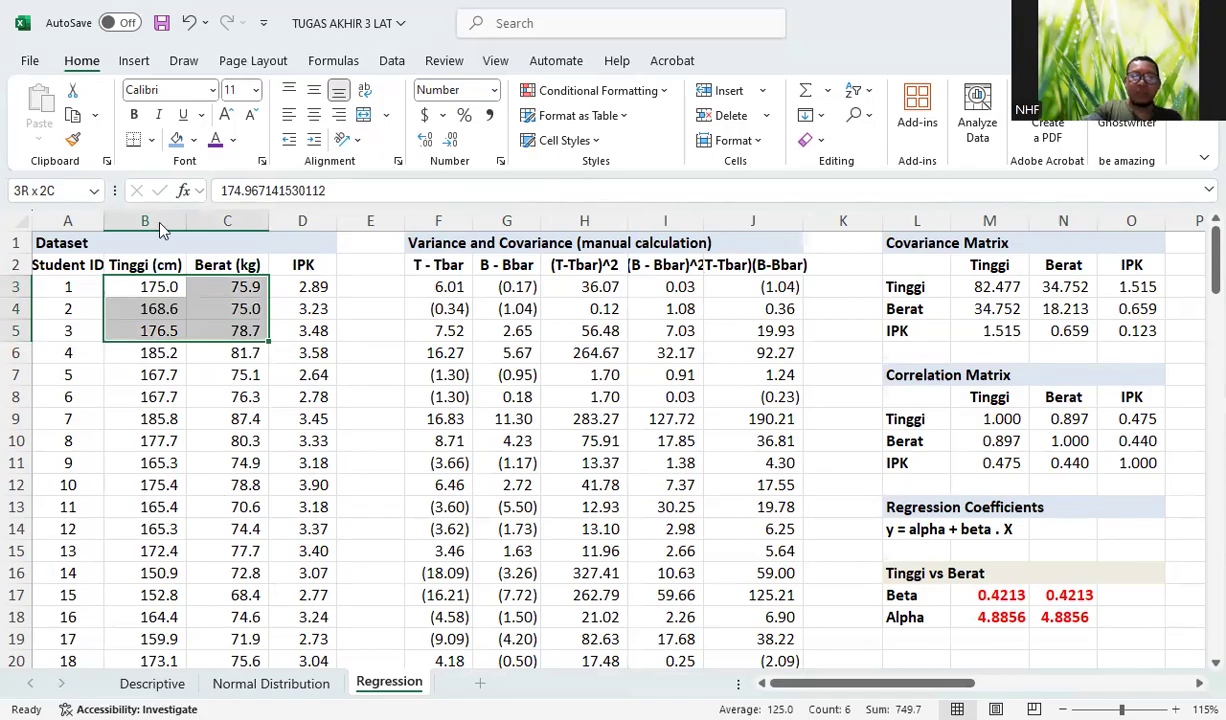
{"action": "key", "text": "ctrl+shift+Down"}
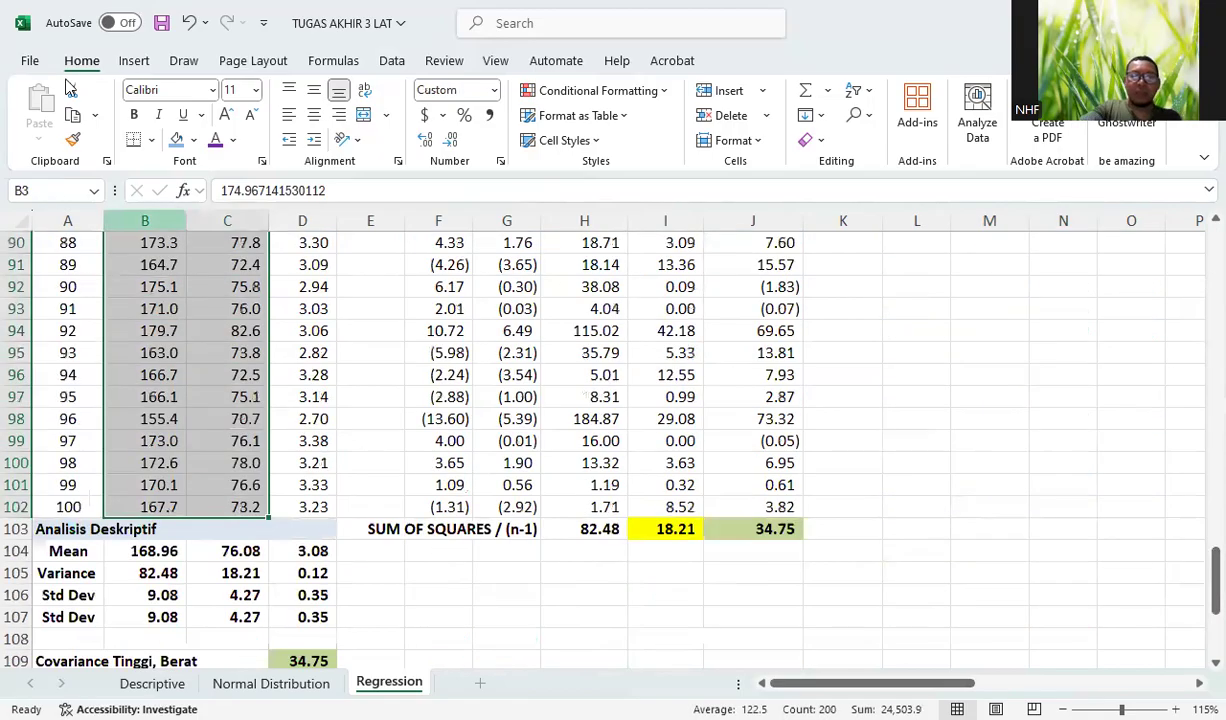
{"action": "left_click", "coordinate": [133, 61]}
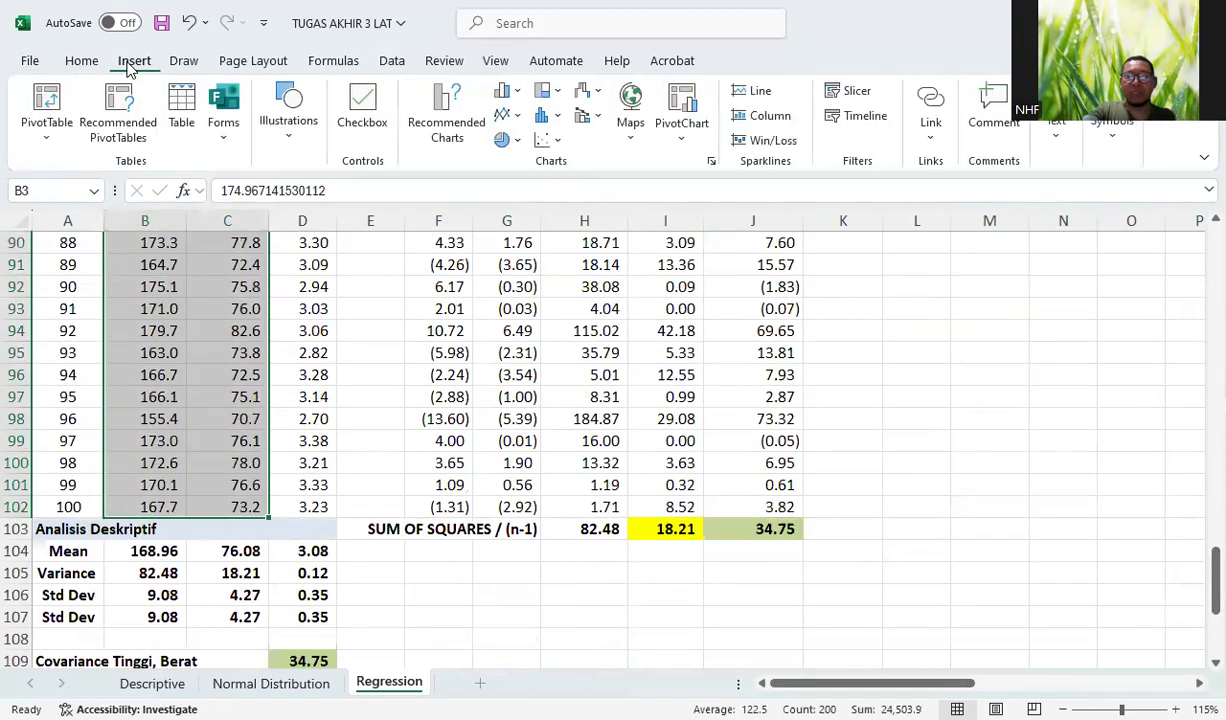
{"action": "left_click", "coordinate": [556, 143]}
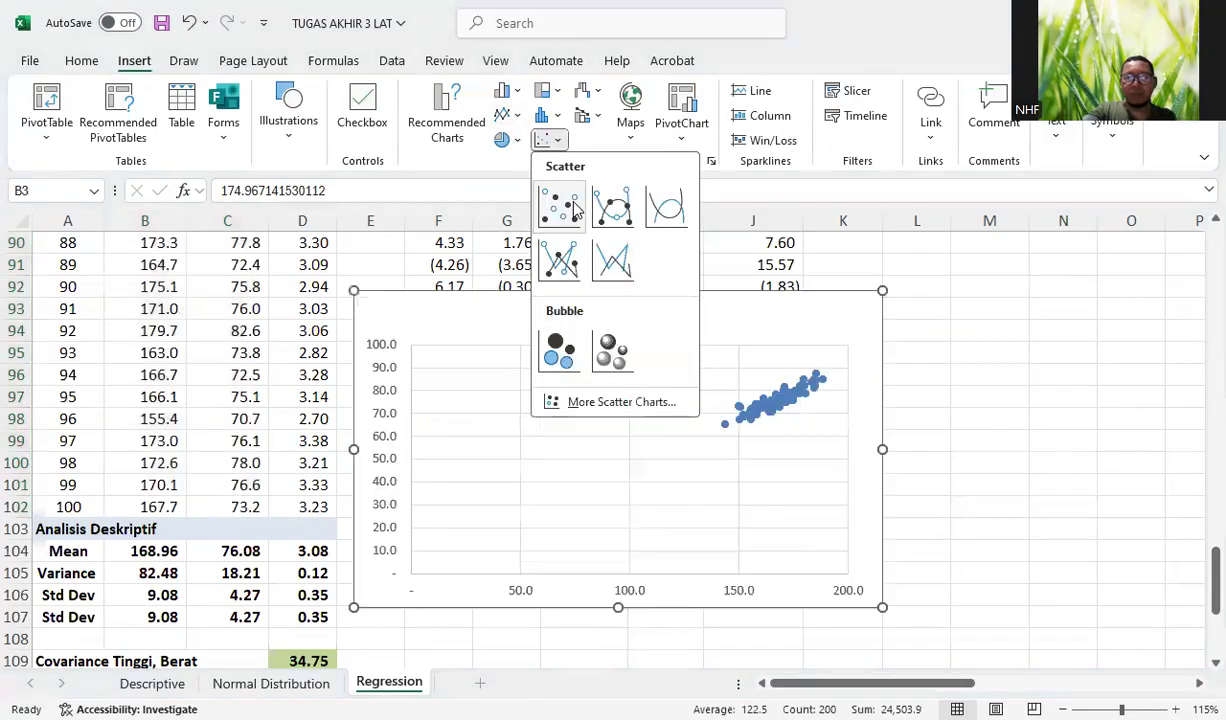
{"action": "left_click", "coordinate": [570, 199]}
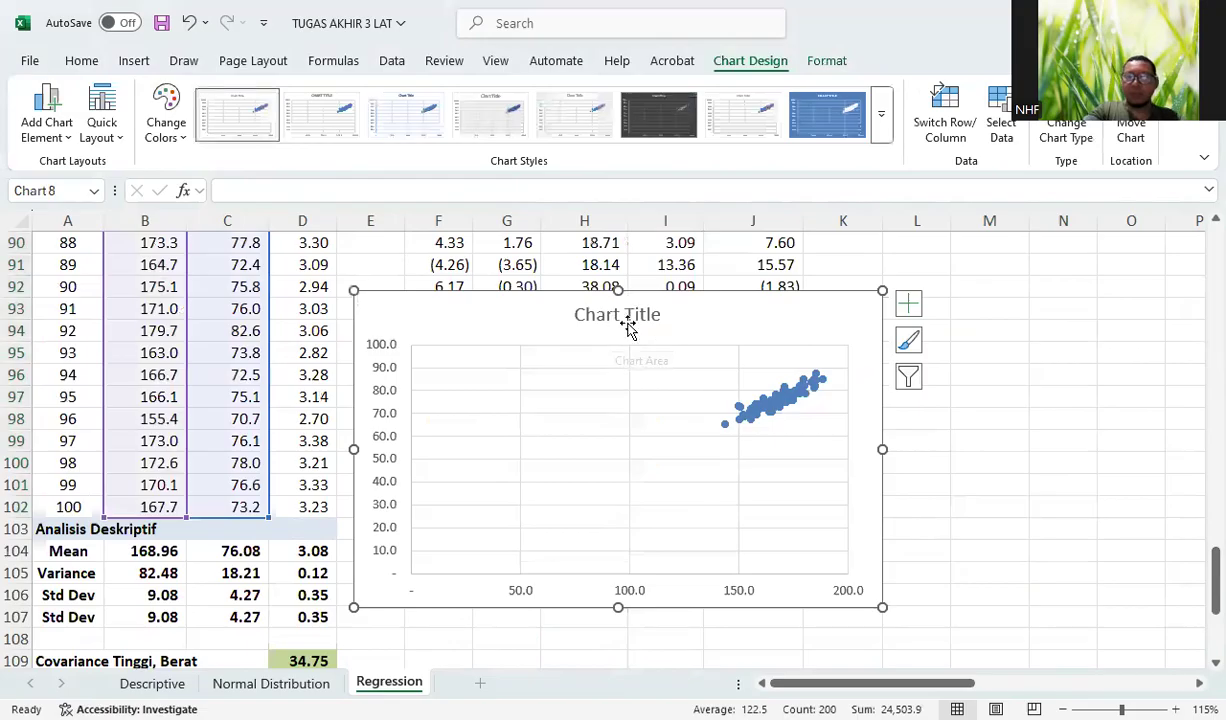
Step: Replace the scatter chart's placeholder title with REGRESI TB-BB
{"action": "left_click", "coordinate": [578, 314]}
{"action": "left_click_drag", "start_coordinate": [578, 314], "coordinate": [674, 313]}
{"action": "type", "text": "R"}
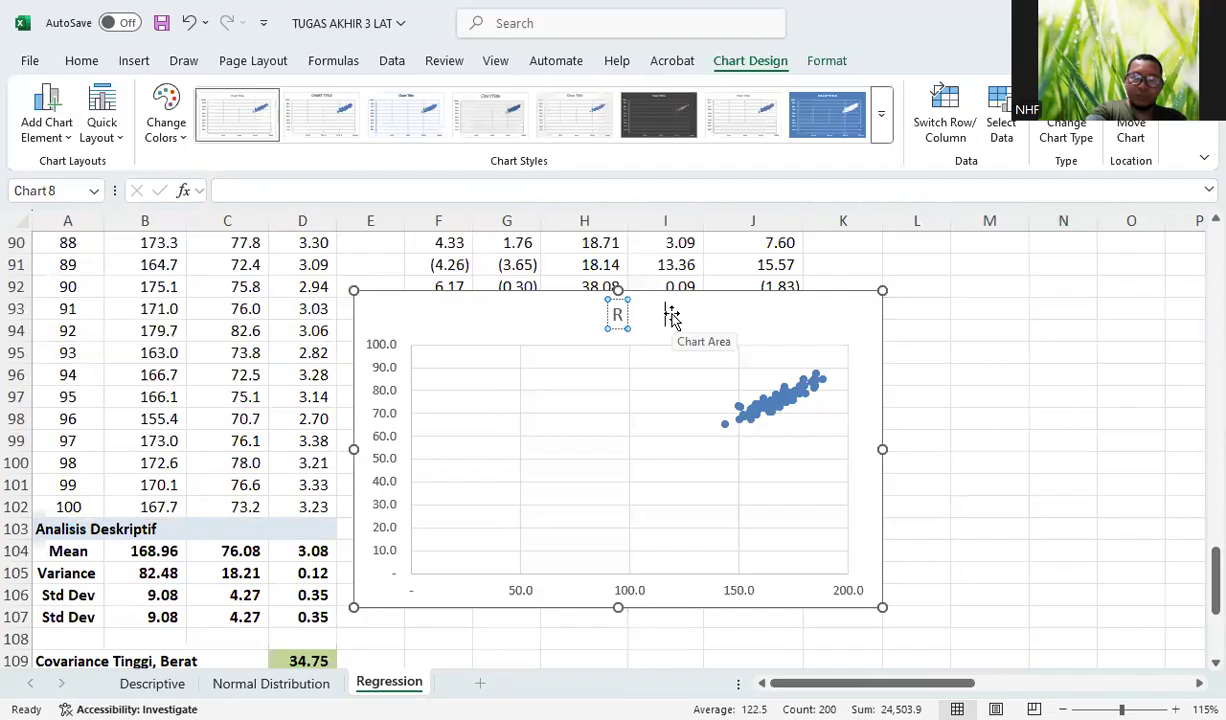
{"action": "type", "text": "EGRESI TB-BB"}
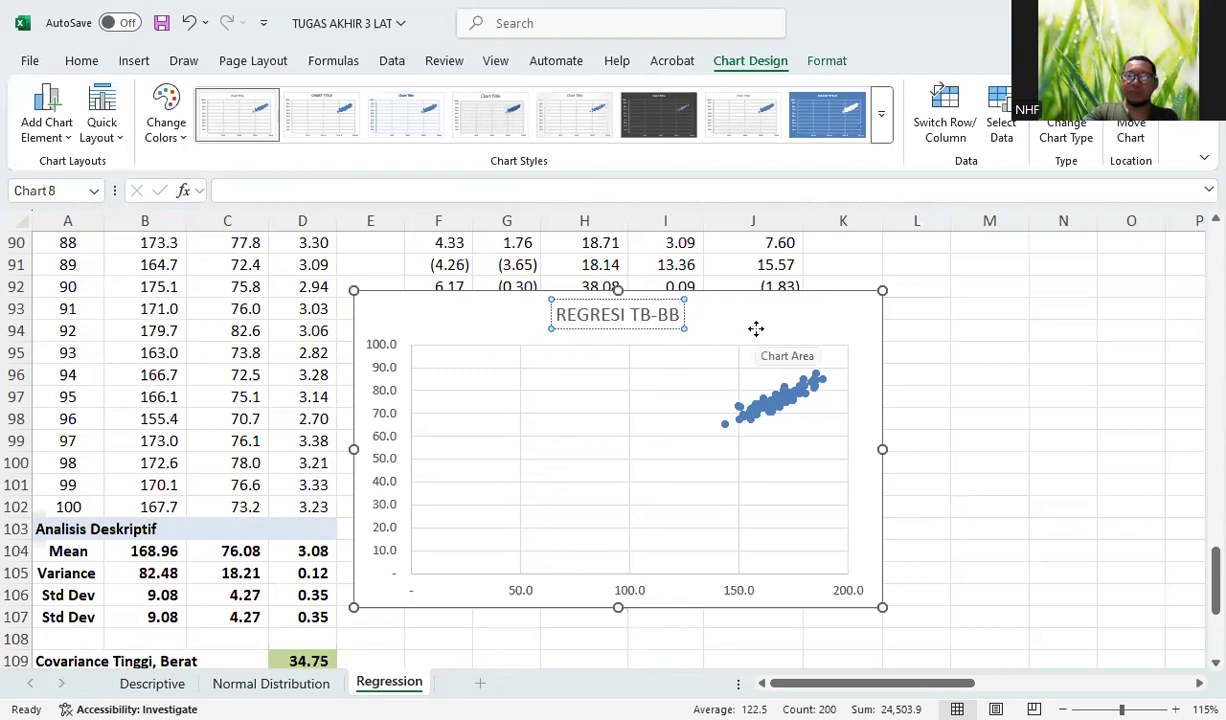
{"action": "left_click", "coordinate": [733, 578]}
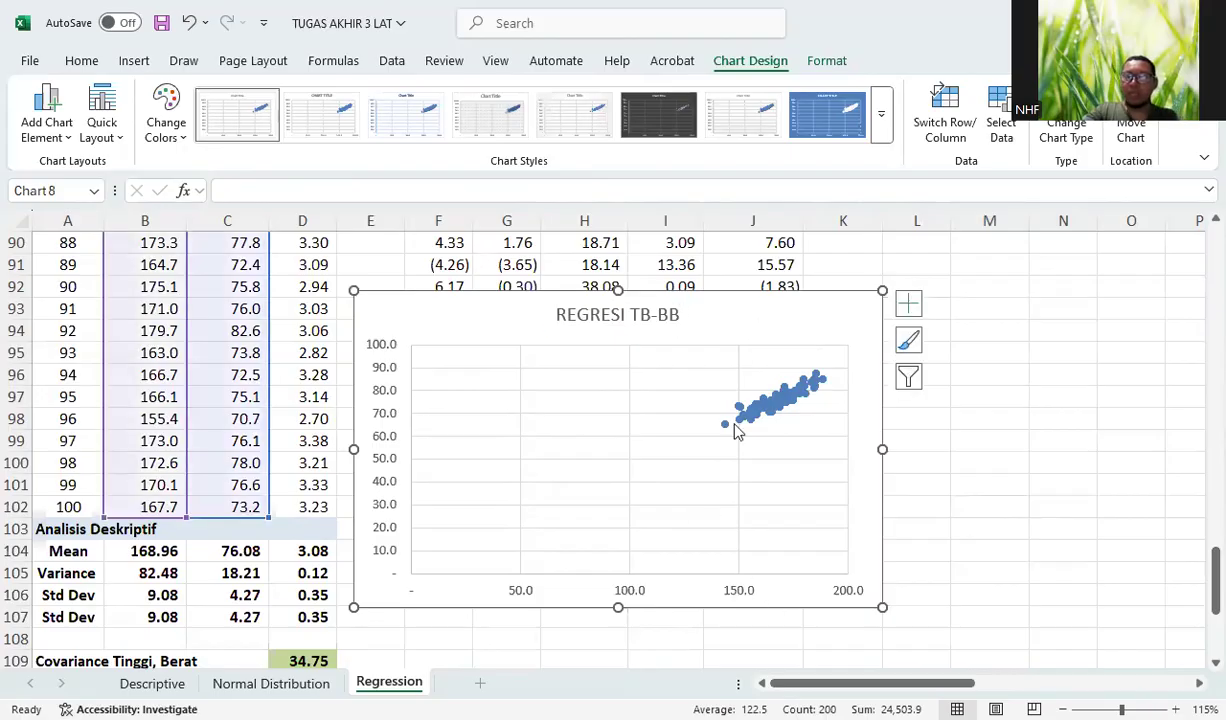
Step: Set the minimum bound of the chart's horizontal axis to 140
{"action": "left_click", "coordinate": [737, 593]}
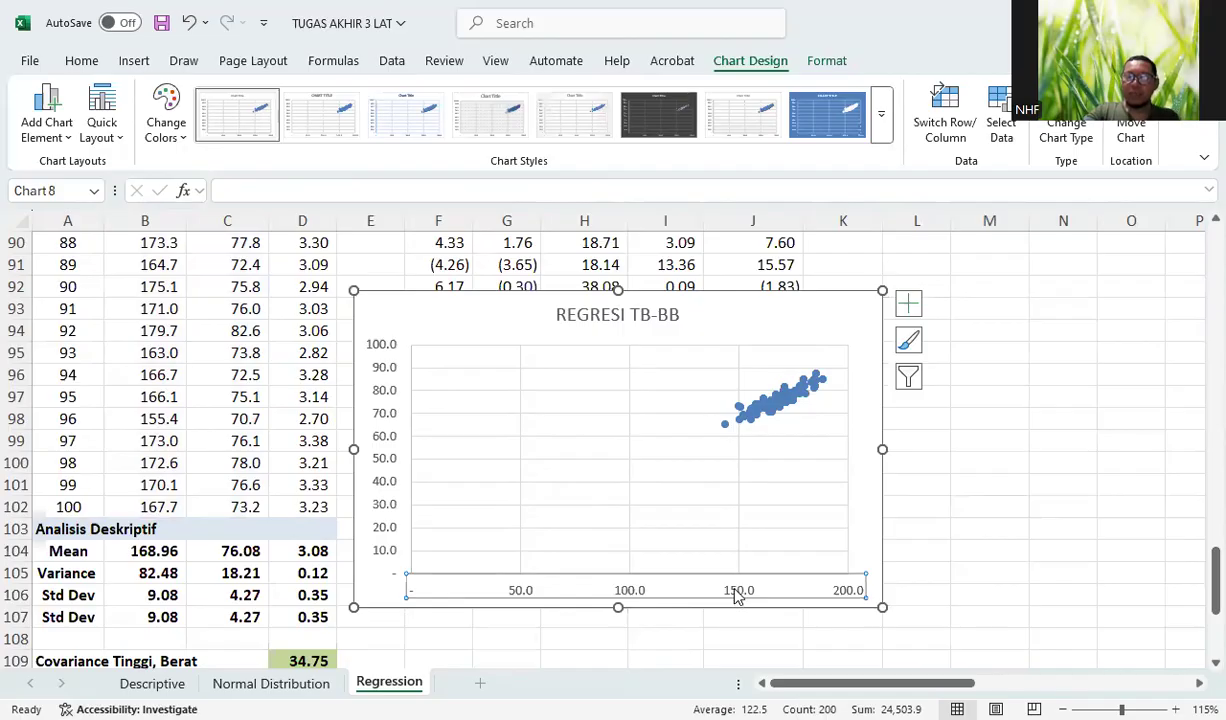
{"action": "right_click", "coordinate": [737, 595]}
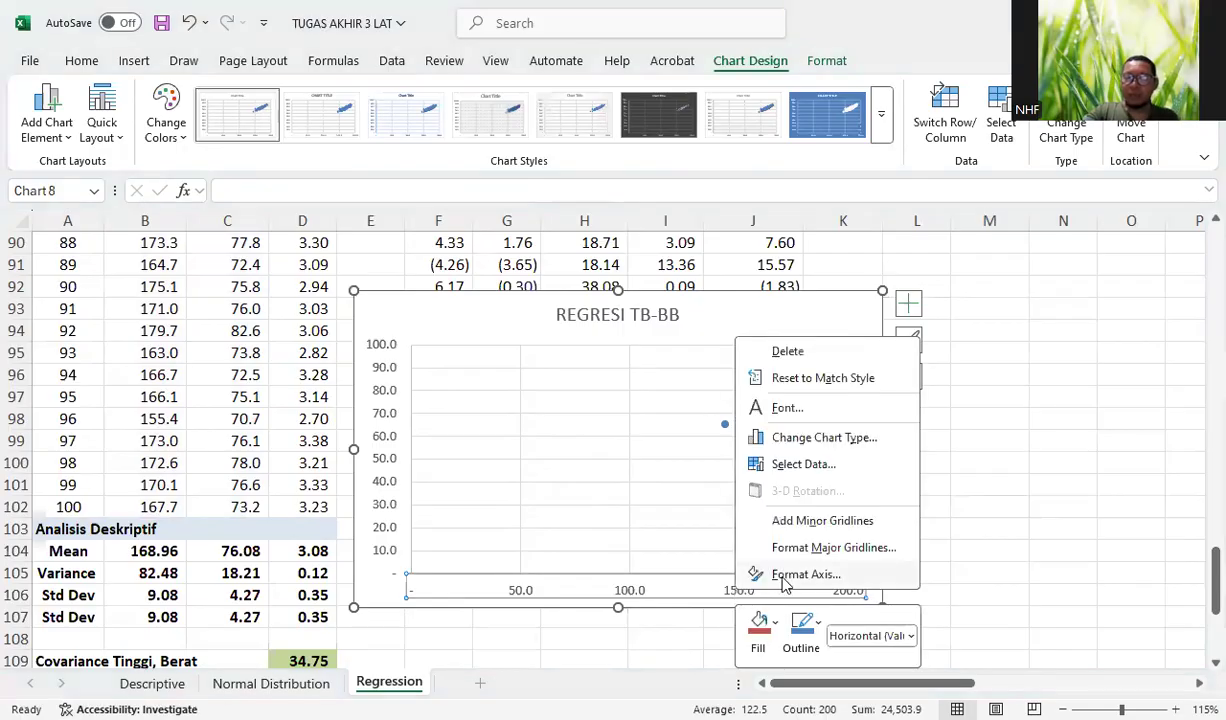
{"action": "left_click", "coordinate": [785, 575]}
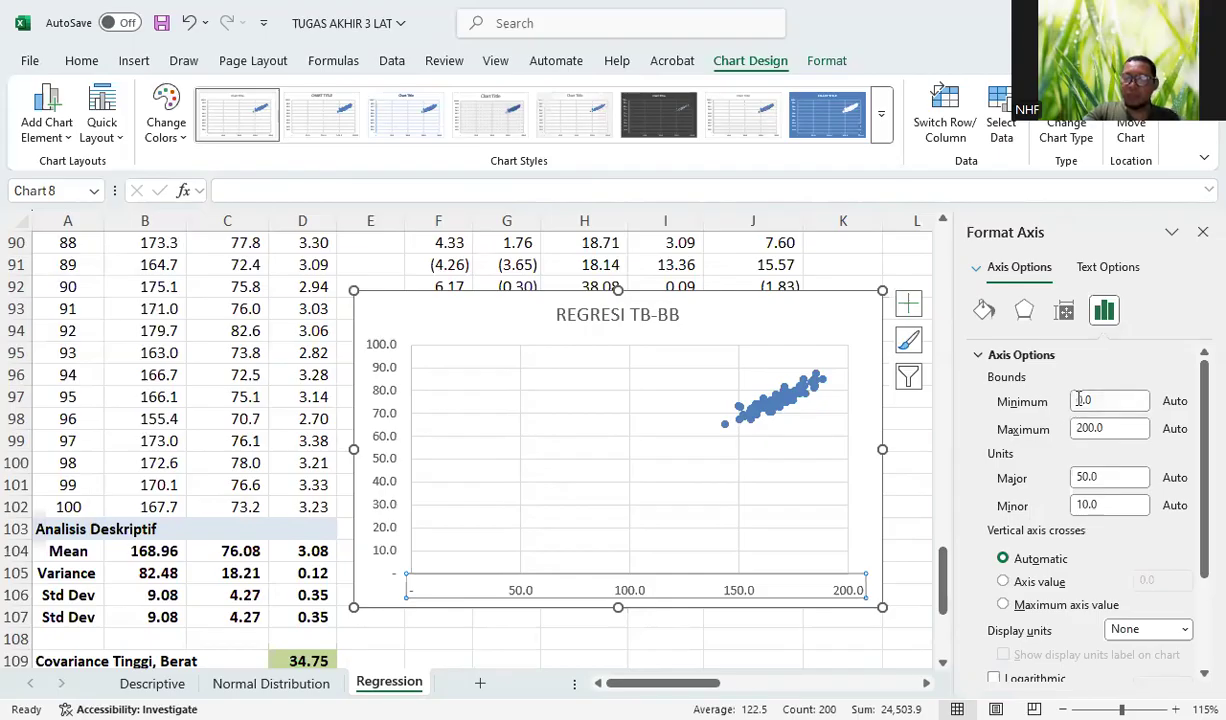
{"action": "left_click_drag", "start_coordinate": [1083, 401], "coordinate": [1010, 450]}
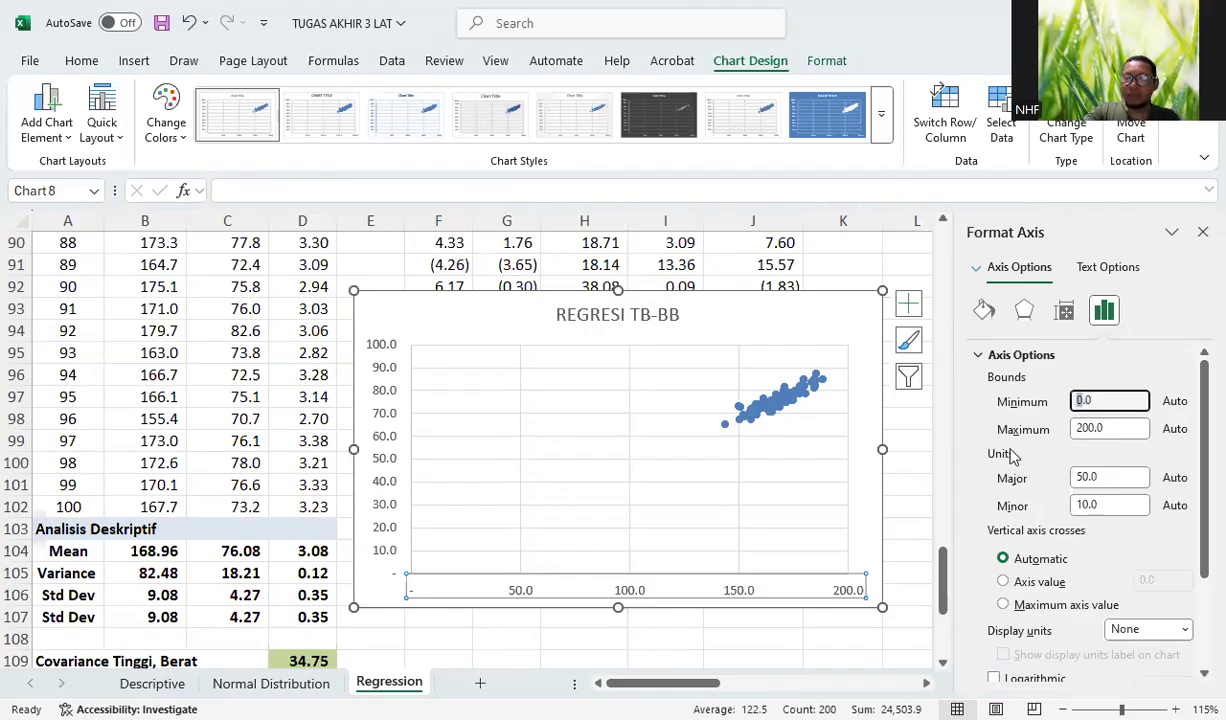
{"action": "type", "text": "140"}
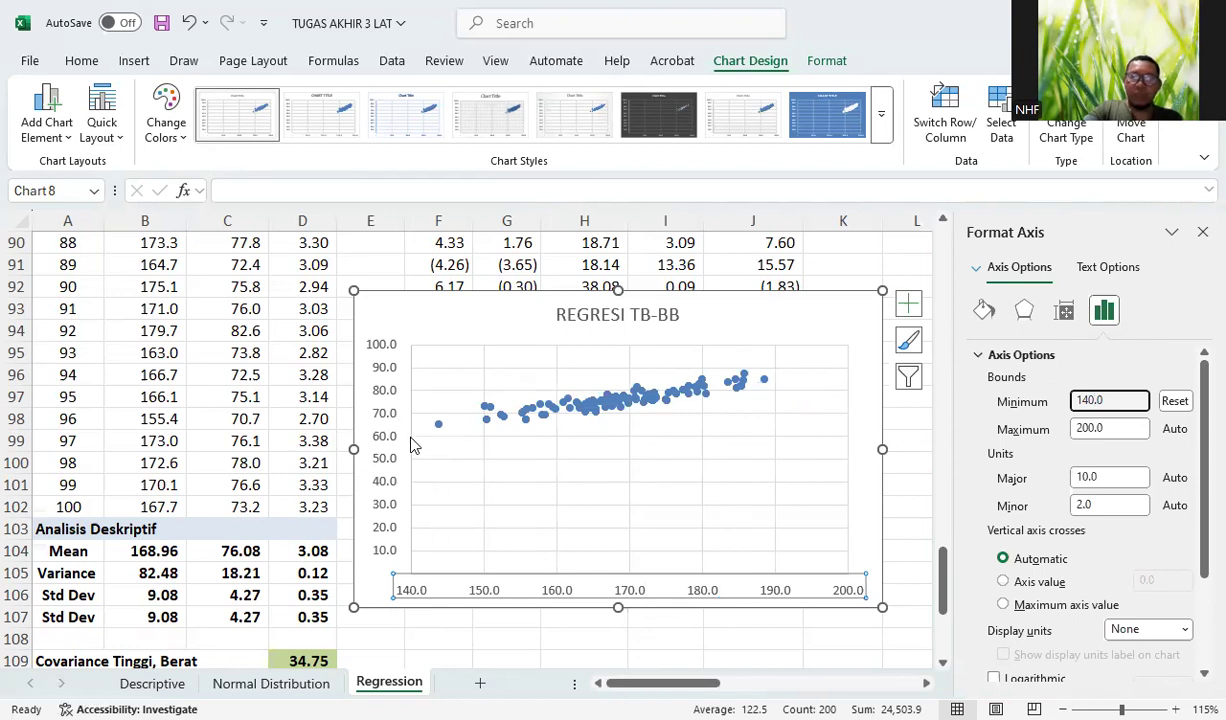
Step: Set the minimum bound of the chart's vertical axis to 60
{"action": "left_click", "coordinate": [384, 444]}
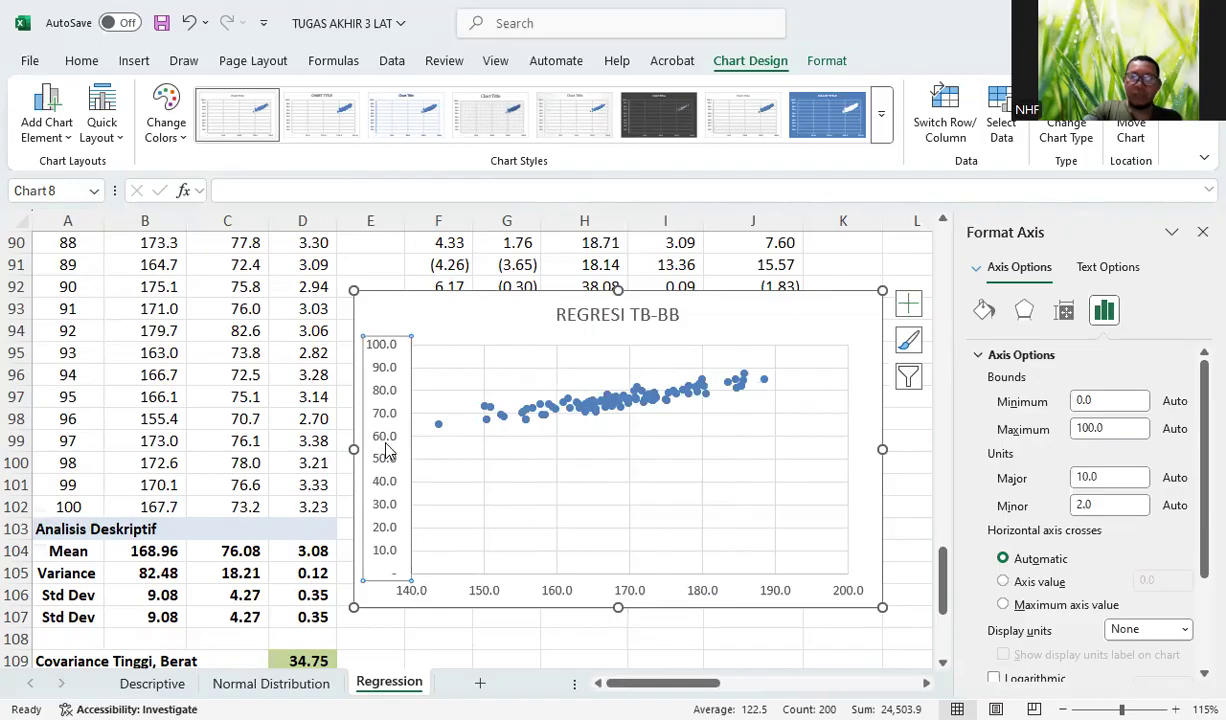
{"action": "right_click", "coordinate": [388, 444]}
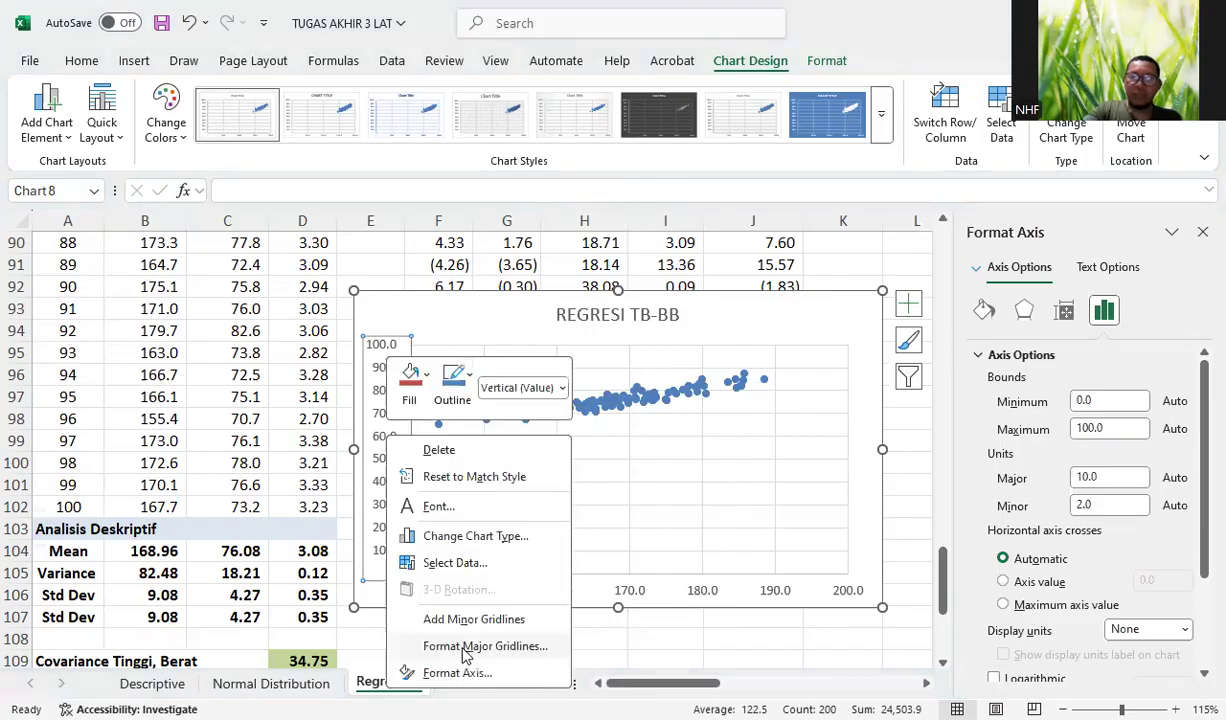
{"action": "left_click", "coordinate": [1082, 400]}
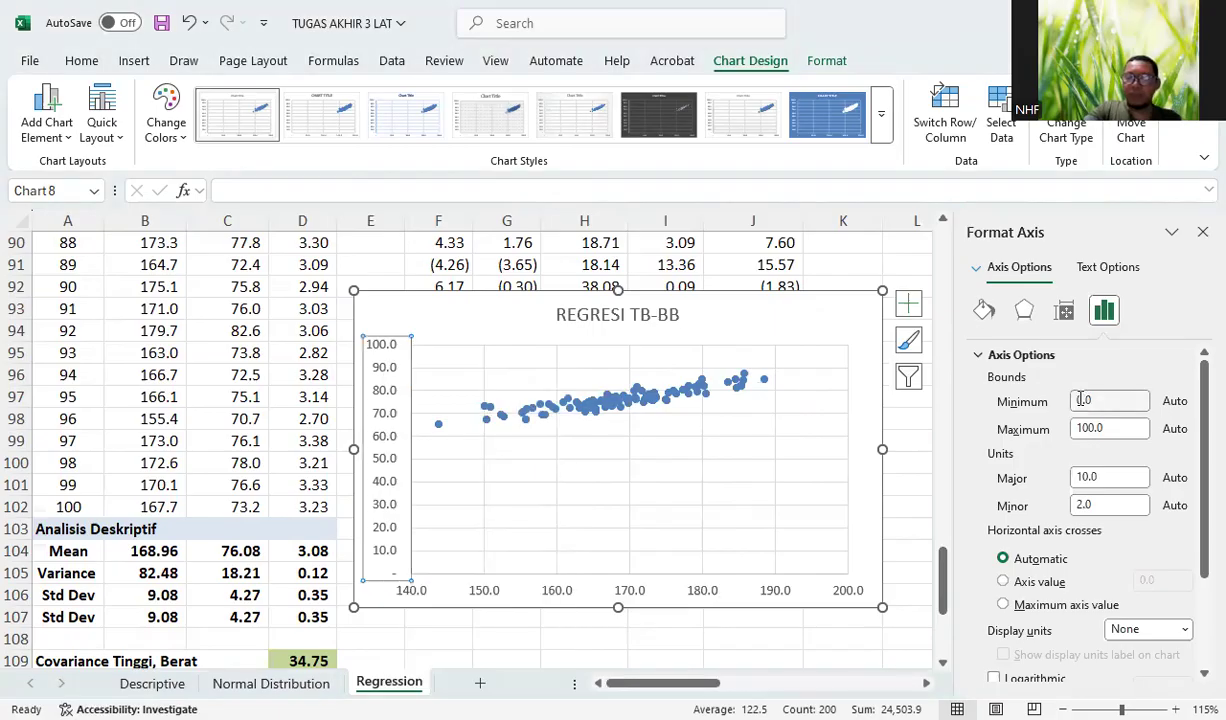
{"action": "left_click", "coordinate": [1085, 401]}
{"action": "key", "text": "BackSpace"}
{"action": "type", "text": "60"}
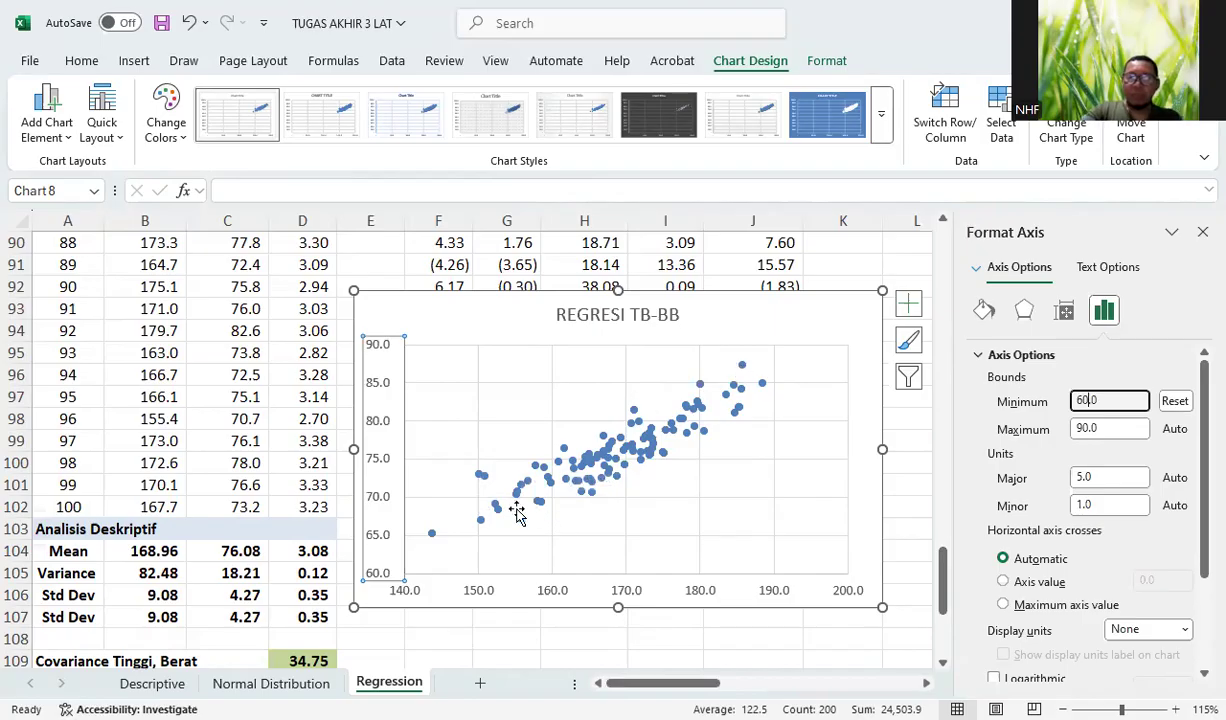
Step: Add a linear trendline to the data series and display its equation and R-squared value on the chart
{"action": "left_click", "coordinate": [761, 384]}
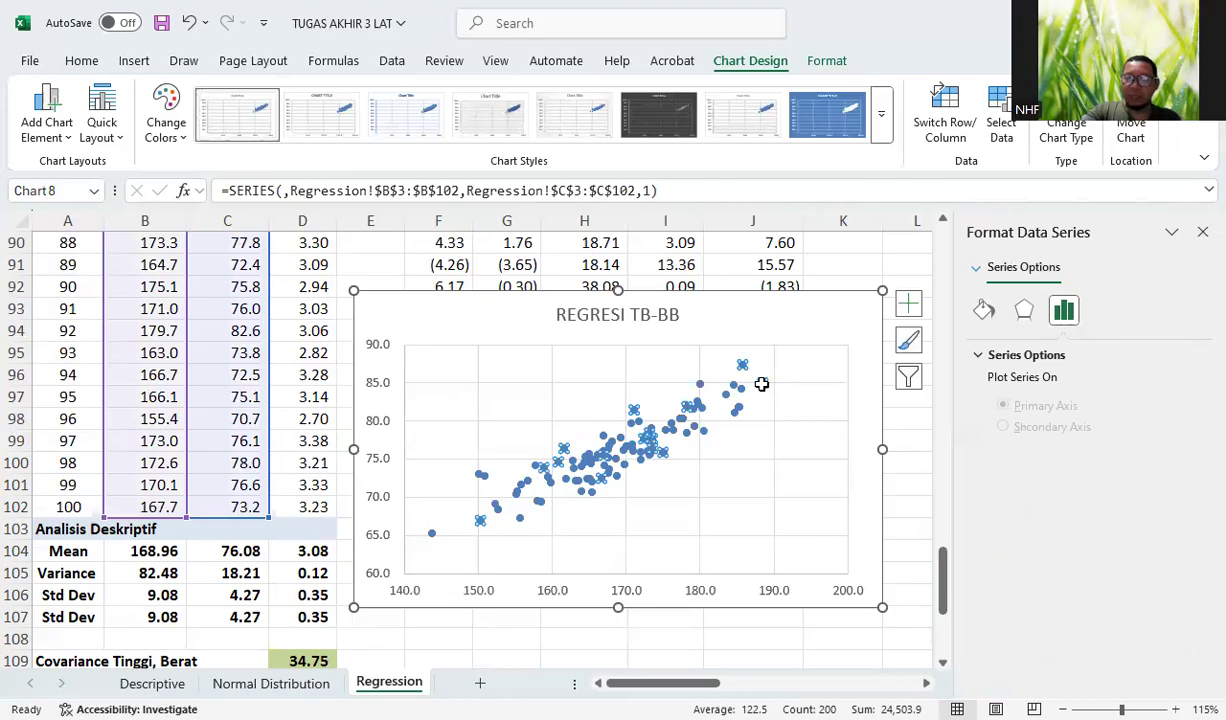
{"action": "right_click", "coordinate": [761, 384]}
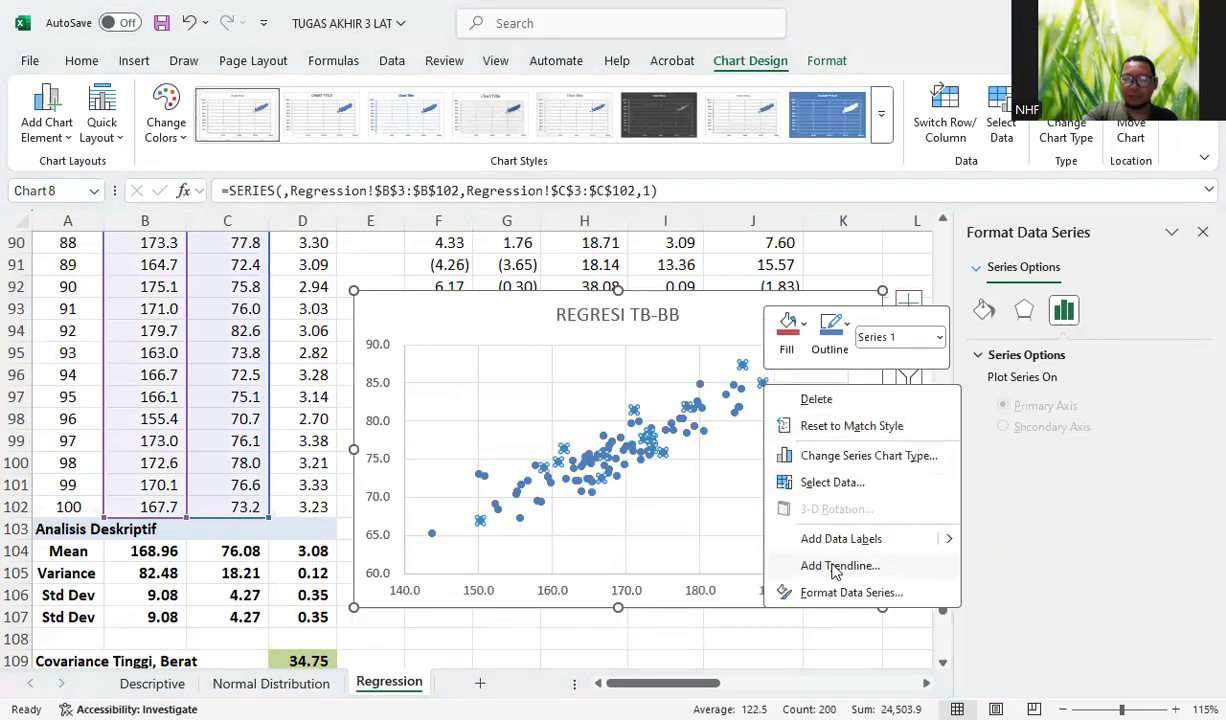
{"action": "left_click", "coordinate": [835, 566]}
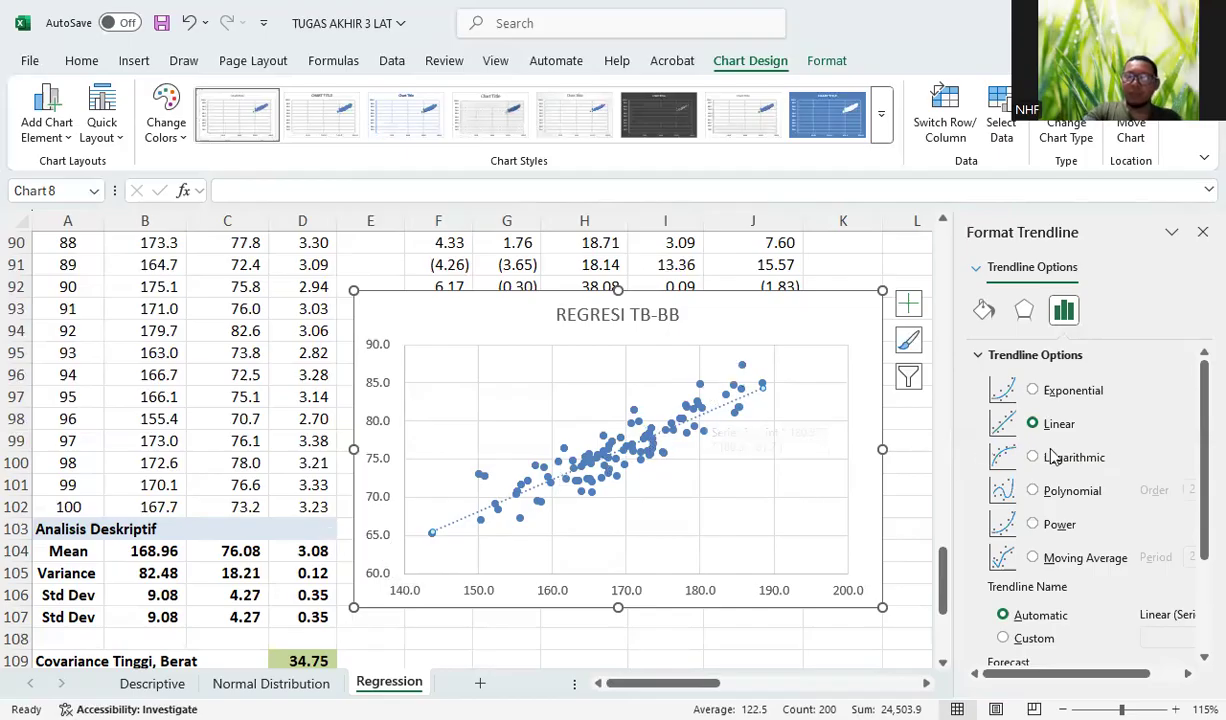
{"action": "scroll", "coordinate": [1082, 445], "scroll_direction": "down", "scroll_amount": 3}
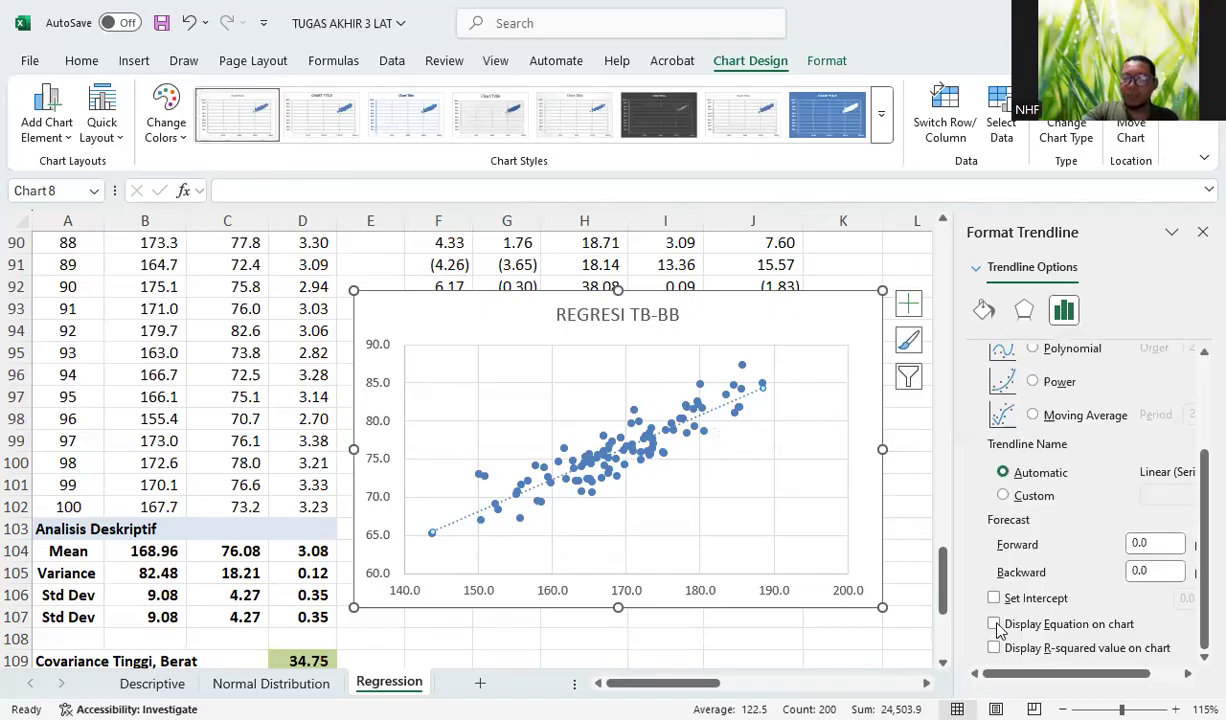
{"action": "left_click", "coordinate": [994, 624]}
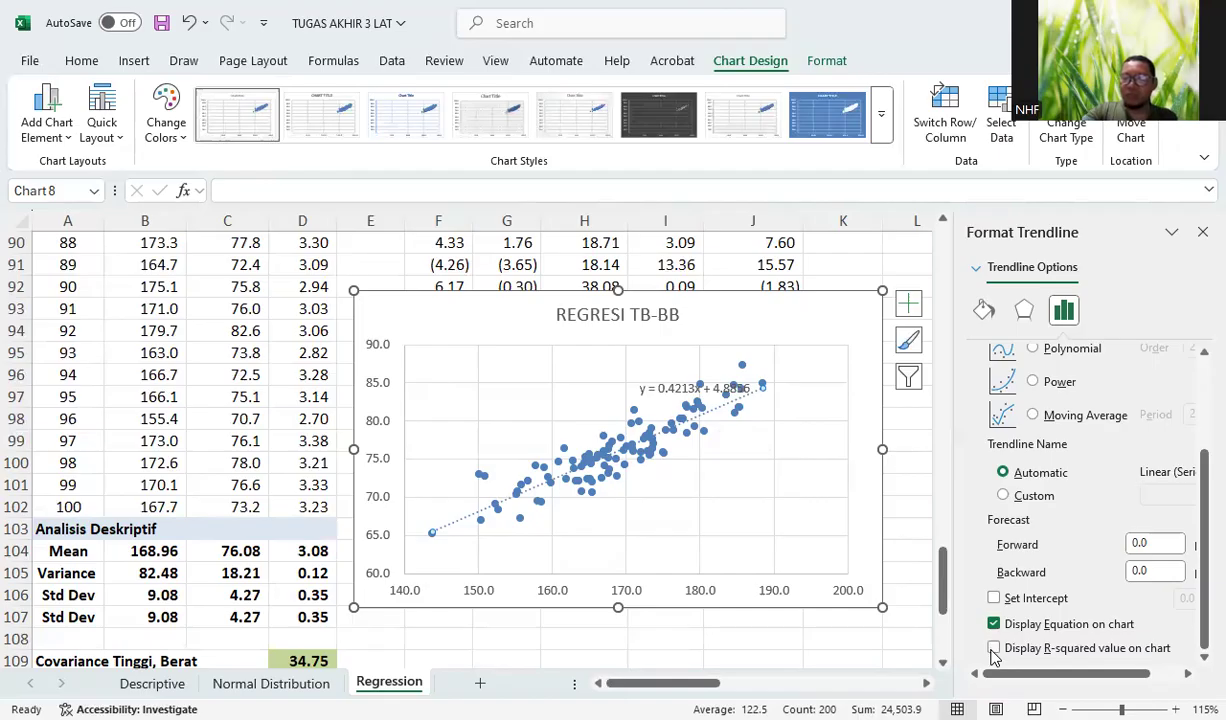
{"action": "left_click", "coordinate": [993, 649]}
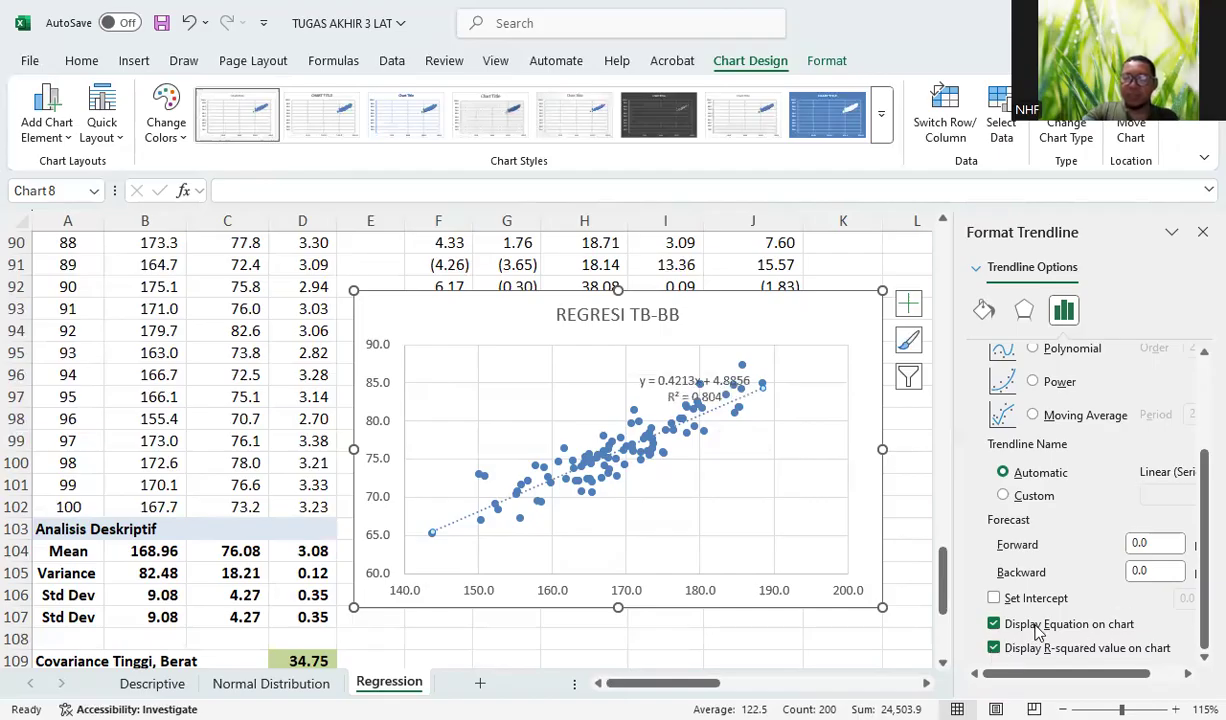
Step: Move the trendline equation label to the empty upper-left area of the plot and enlarge its text
{"action": "left_click", "coordinate": [681, 376]}
{"action": "left_click_drag", "start_coordinate": [681, 371], "coordinate": [504, 348]}
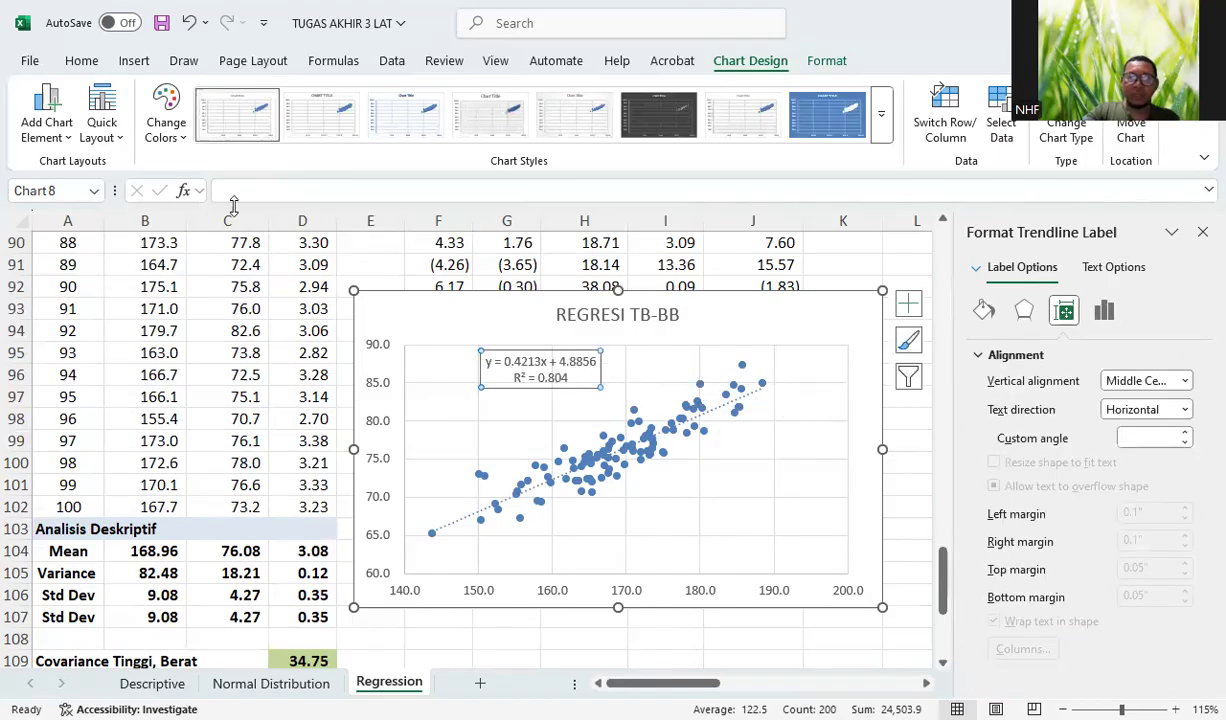
{"action": "left_click", "coordinate": [81, 61]}
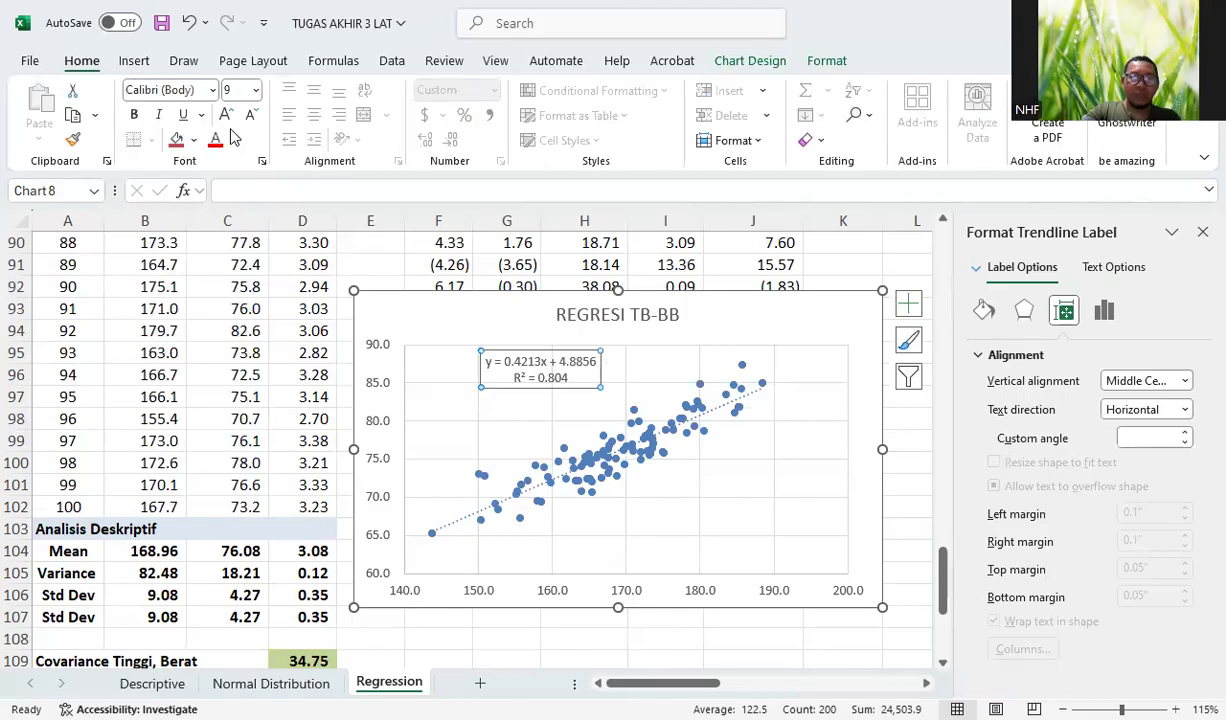
{"action": "left_click", "coordinate": [228, 116]}
{"action": "left_click", "coordinate": [228, 116]}
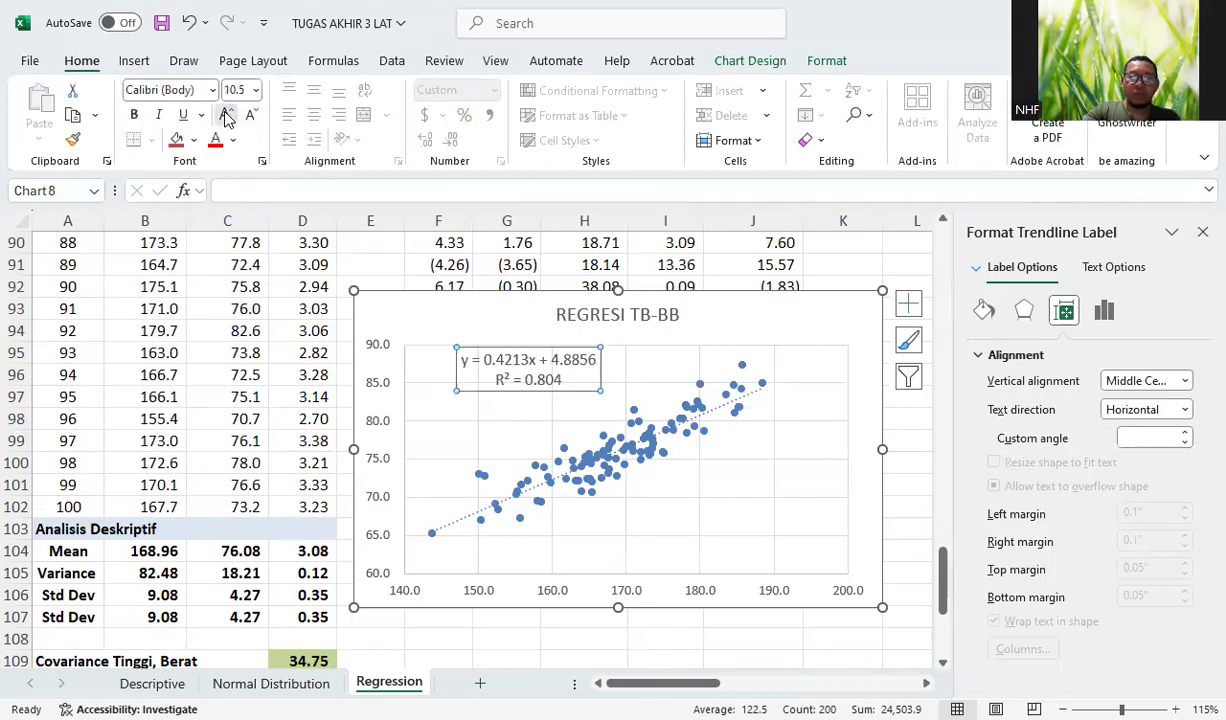
{"action": "left_click", "coordinate": [228, 116]}
{"action": "left_click", "coordinate": [228, 116]}
{"action": "left_click", "coordinate": [228, 116]}
Step: Move the Tinggi–Berat regression chart to a new sheet named REGRESI TB-BB
{"action": "left_click", "coordinate": [788, 497]}
{"action": "left_click", "coordinate": [806, 327]}
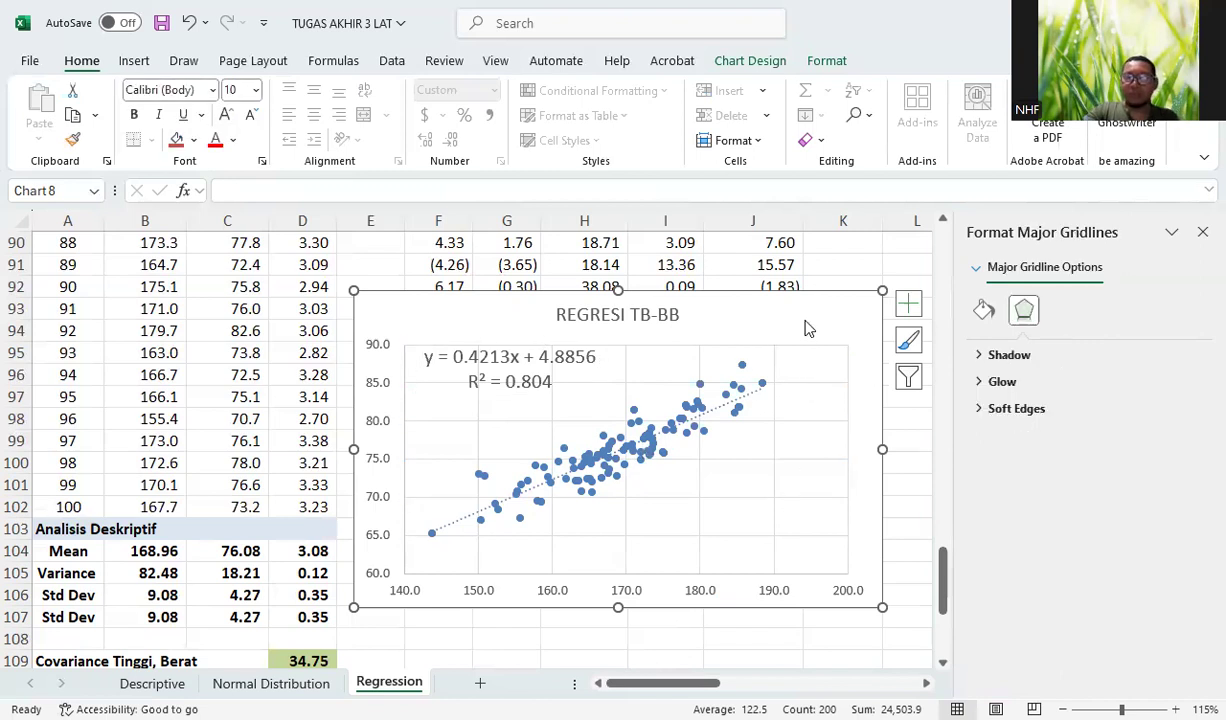
{"action": "right_click", "coordinate": [808, 328]}
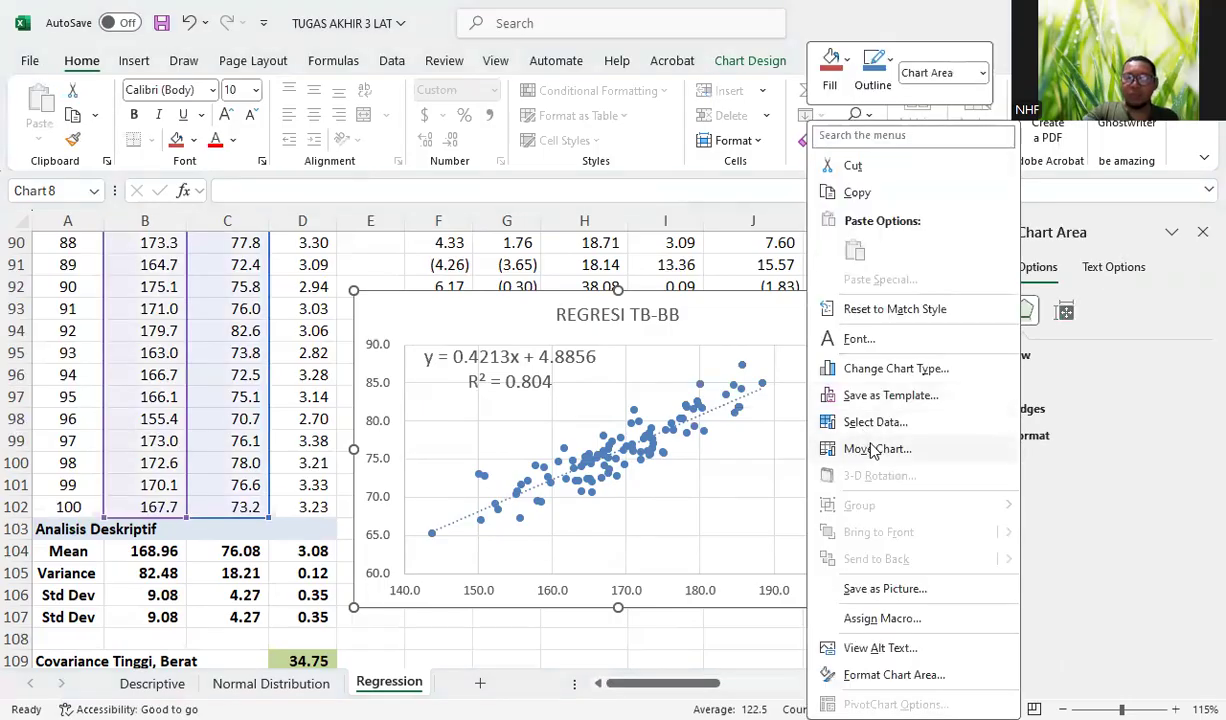
{"action": "left_click", "coordinate": [873, 449]}
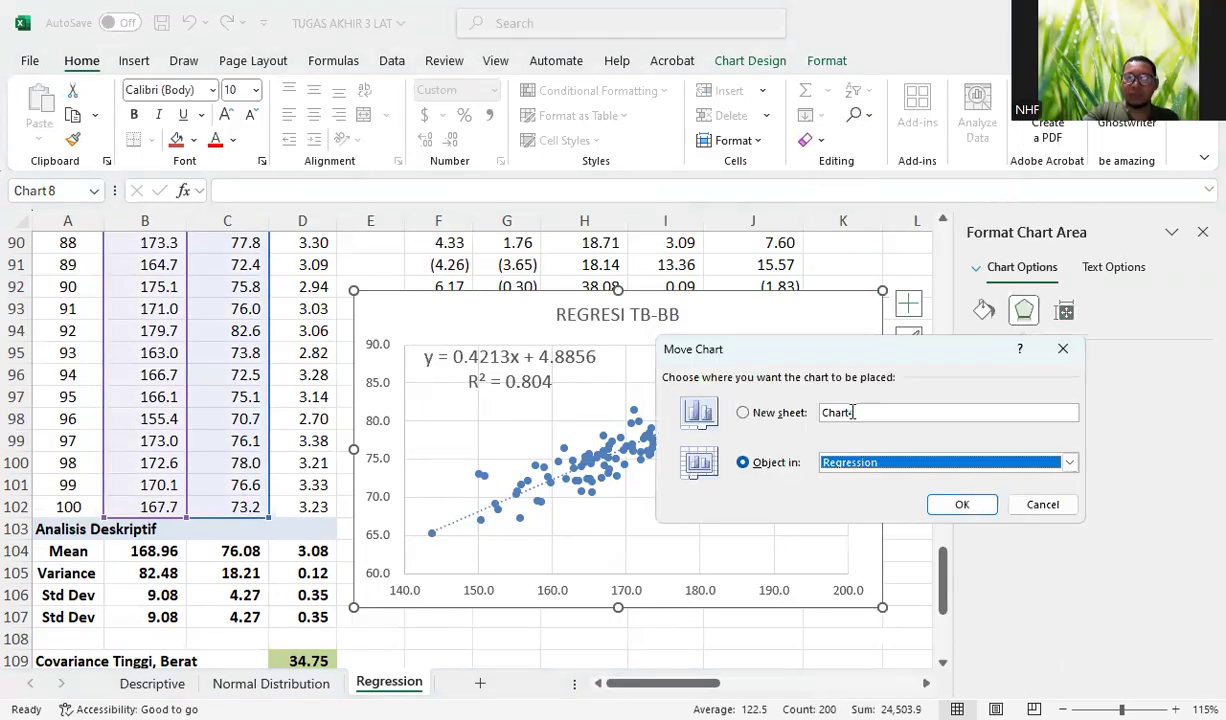
{"action": "left_click", "coordinate": [754, 403]}
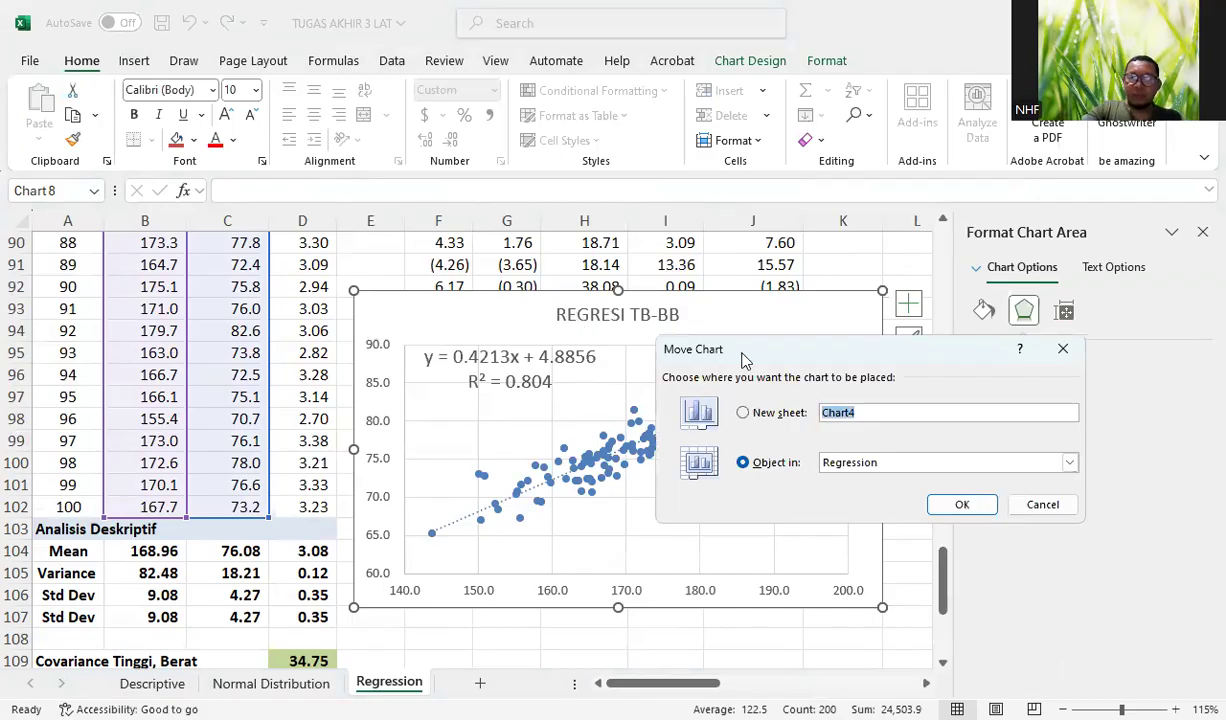
{"action": "type", "text": "REGRESI"}
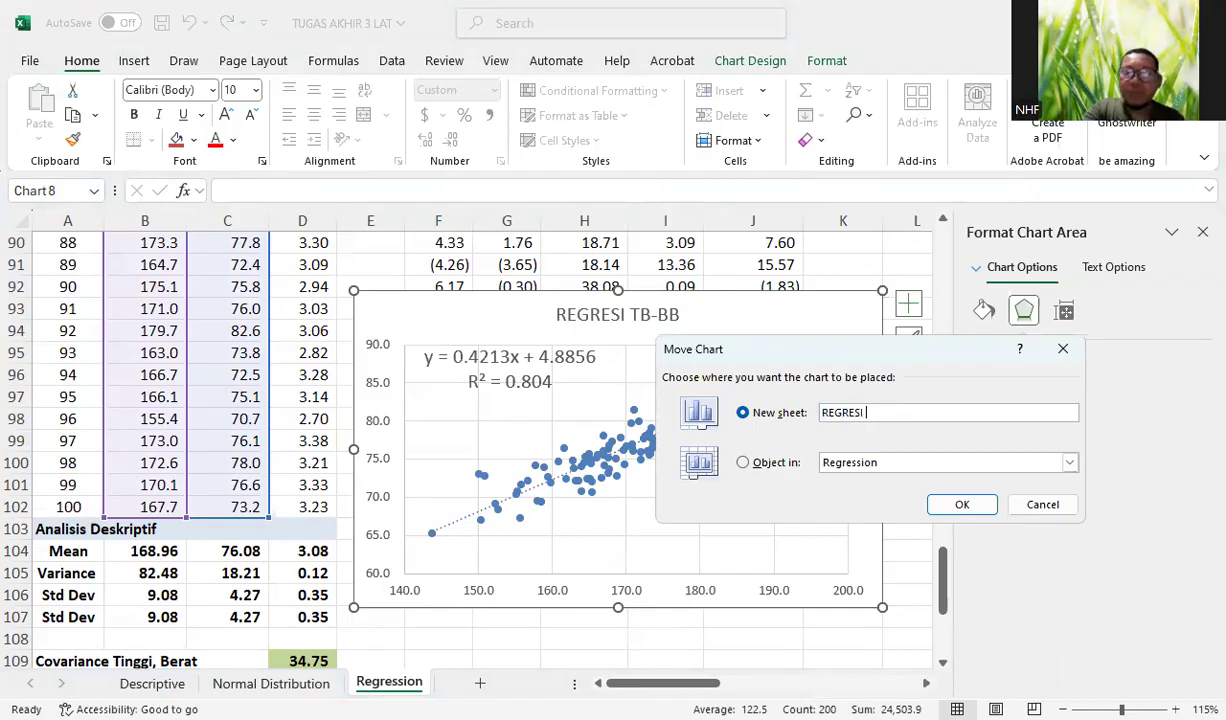
{"action": "type", "text": " TB-BB"}
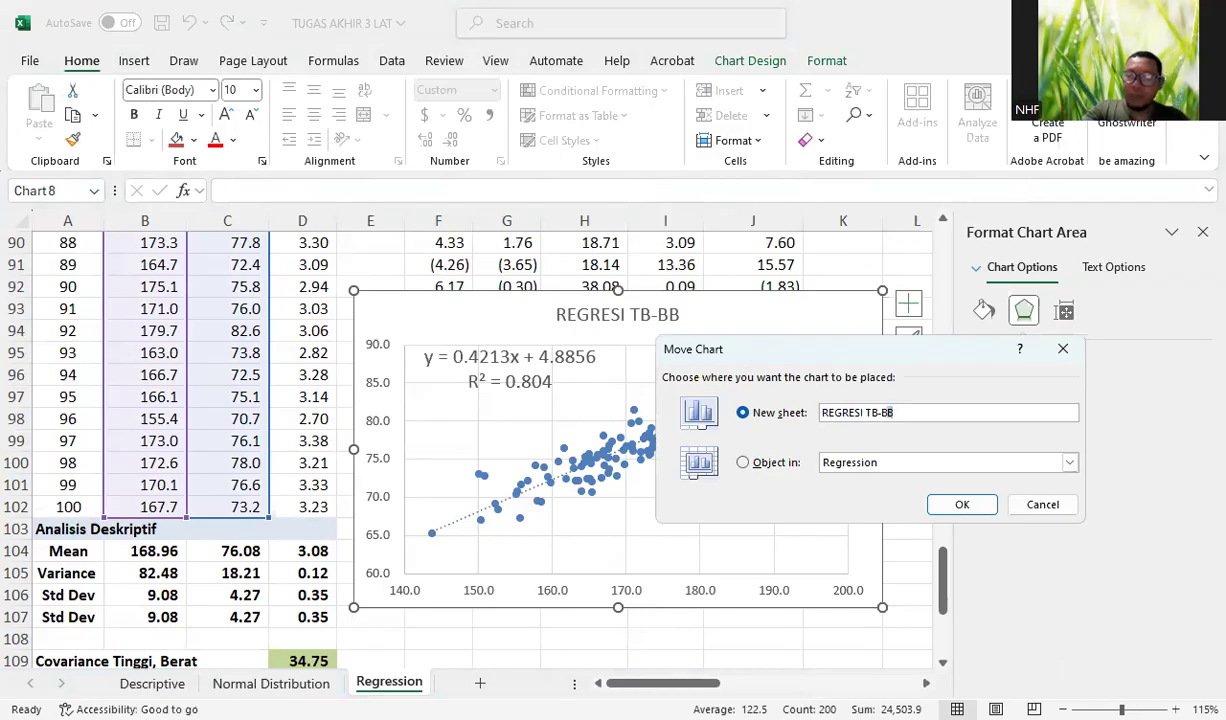
{"action": "key", "text": "ctrl+a"}
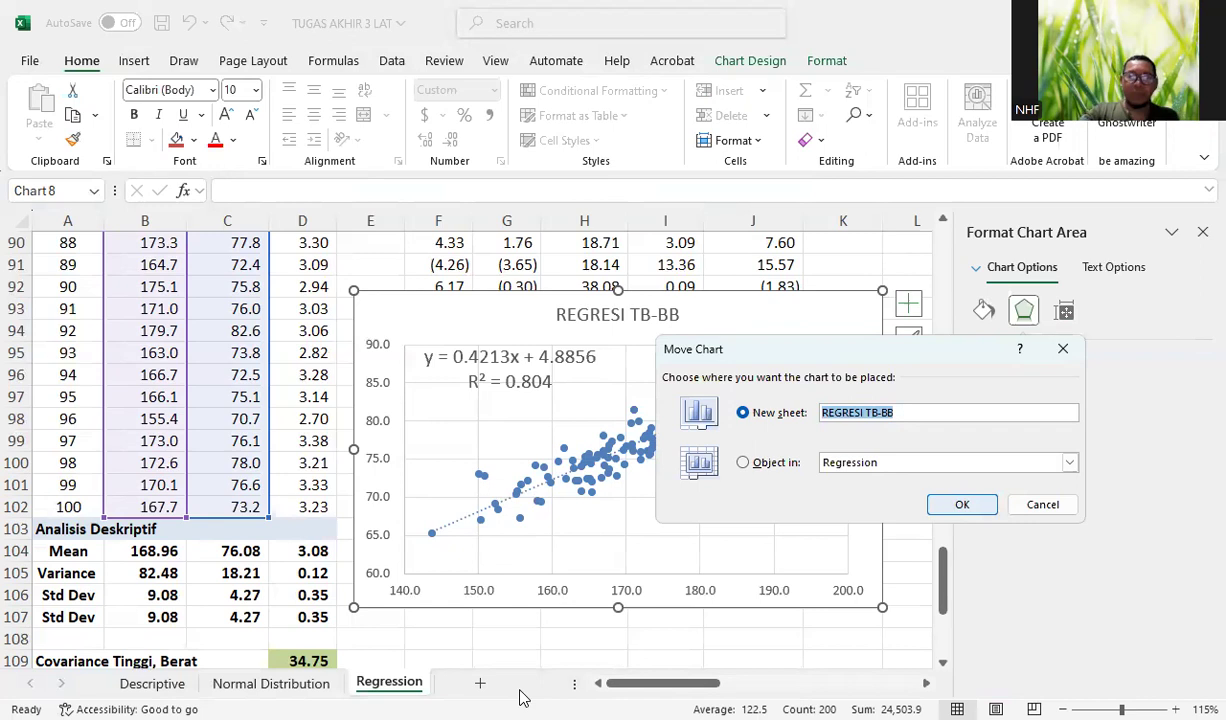
{"action": "key", "text": "Return"}
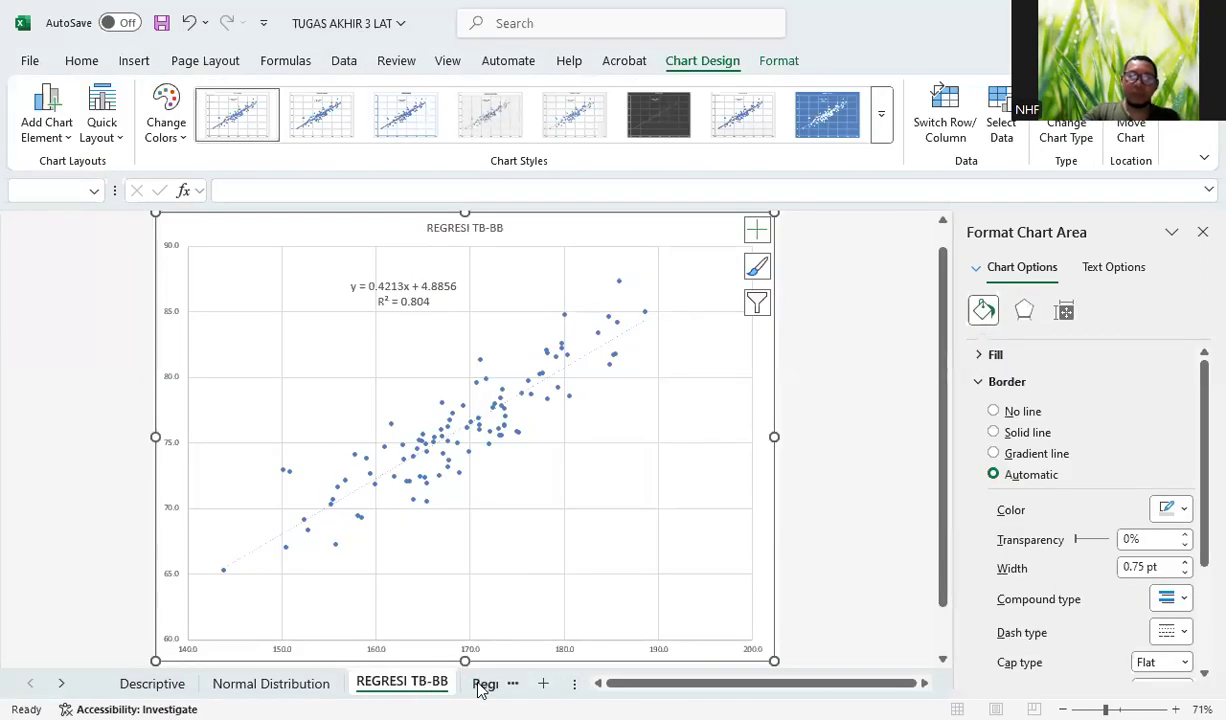
Step: On the Regression sheet, select the Tinggi values of all 100 students, B3:B102
{"action": "key", "text": "ctrl+Page_Down"}
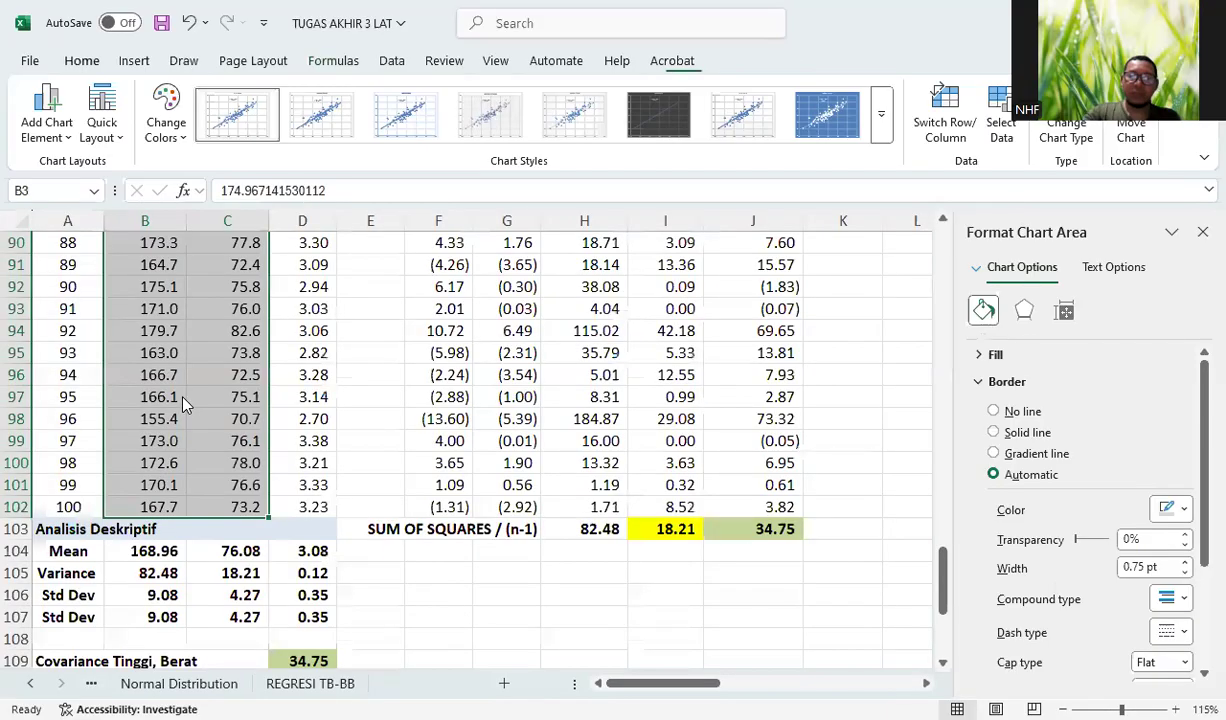
{"action": "key", "text": "ctrl+Page_Down"}
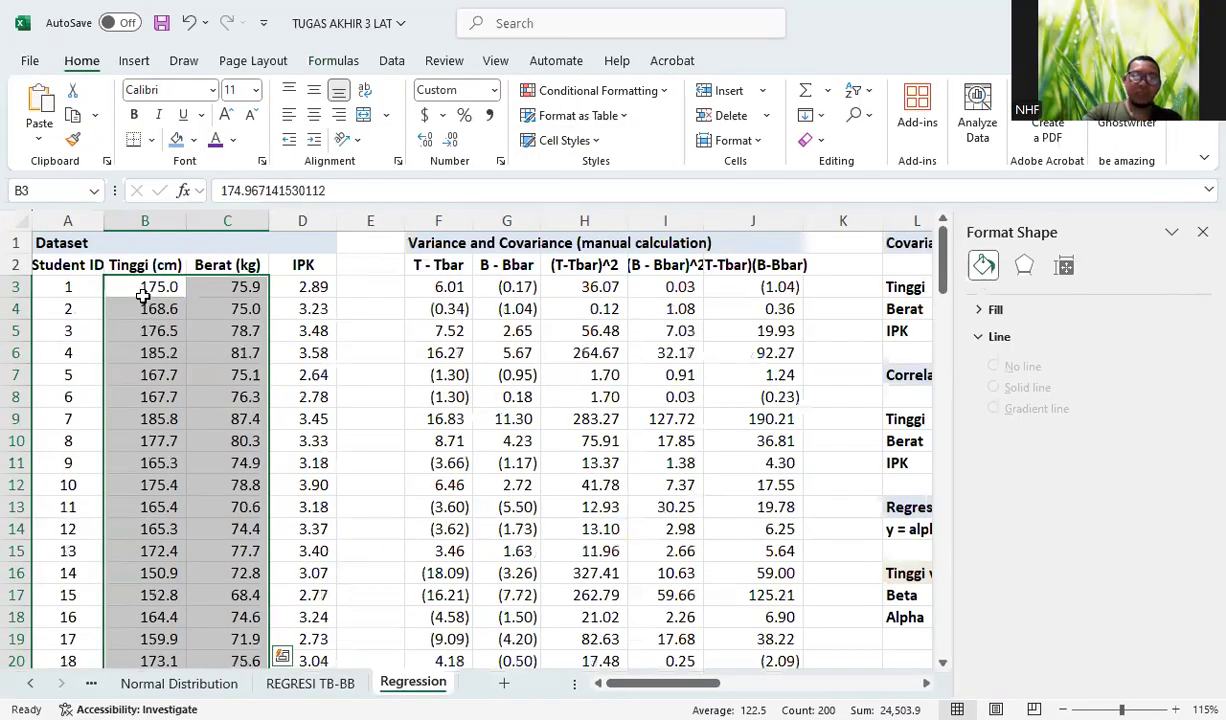
{"action": "left_click", "coordinate": [143, 294]}
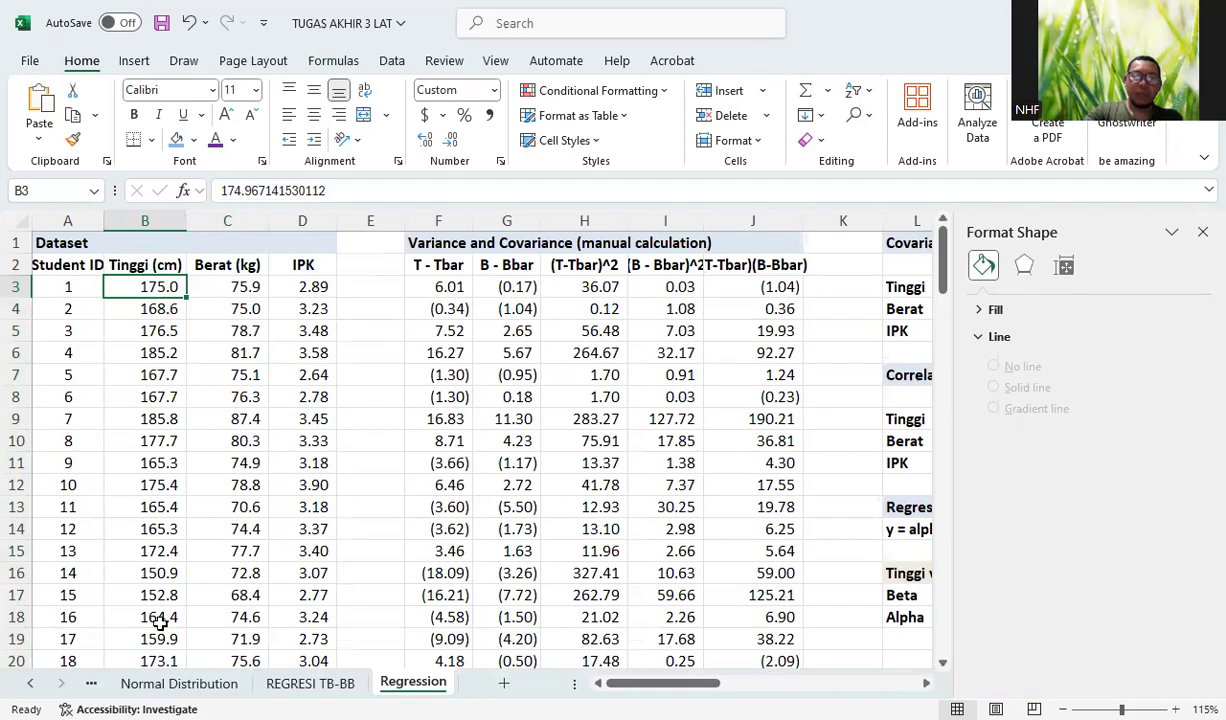
{"action": "left_click_drag", "start_coordinate": [166, 690], "coordinate": [168, 665]}
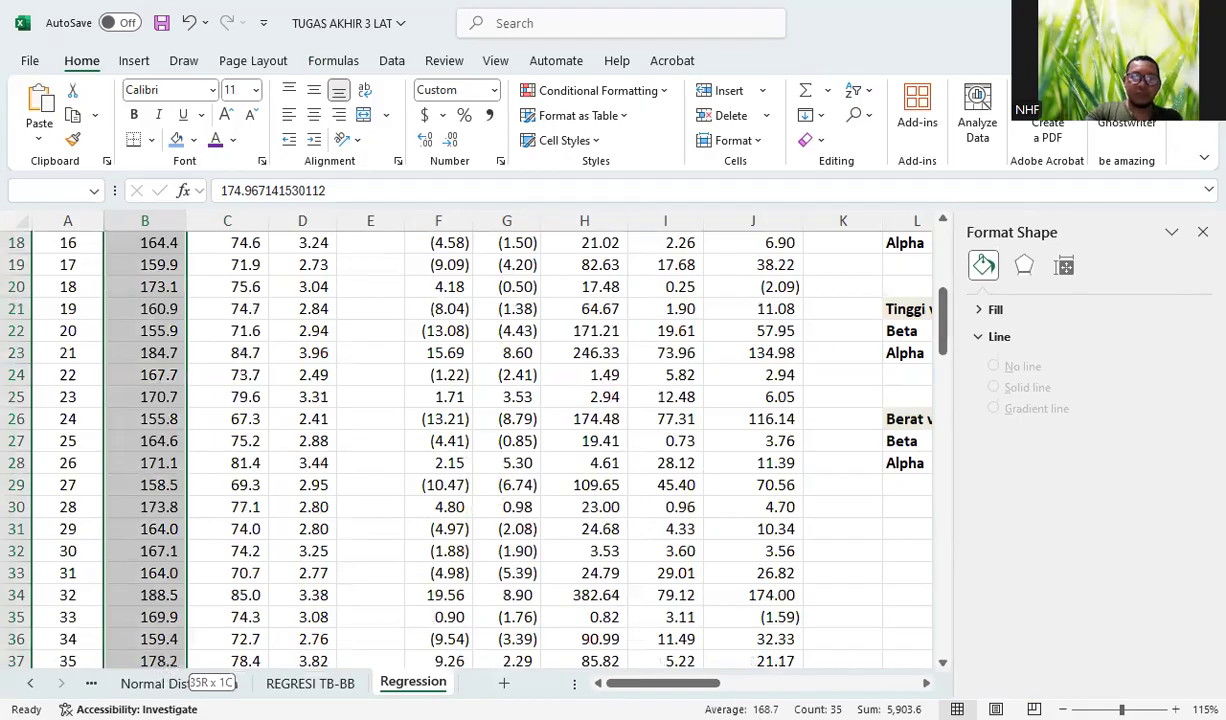
{"action": "left_click_drag", "start_coordinate": [148, 593], "coordinate": [164, 504]}
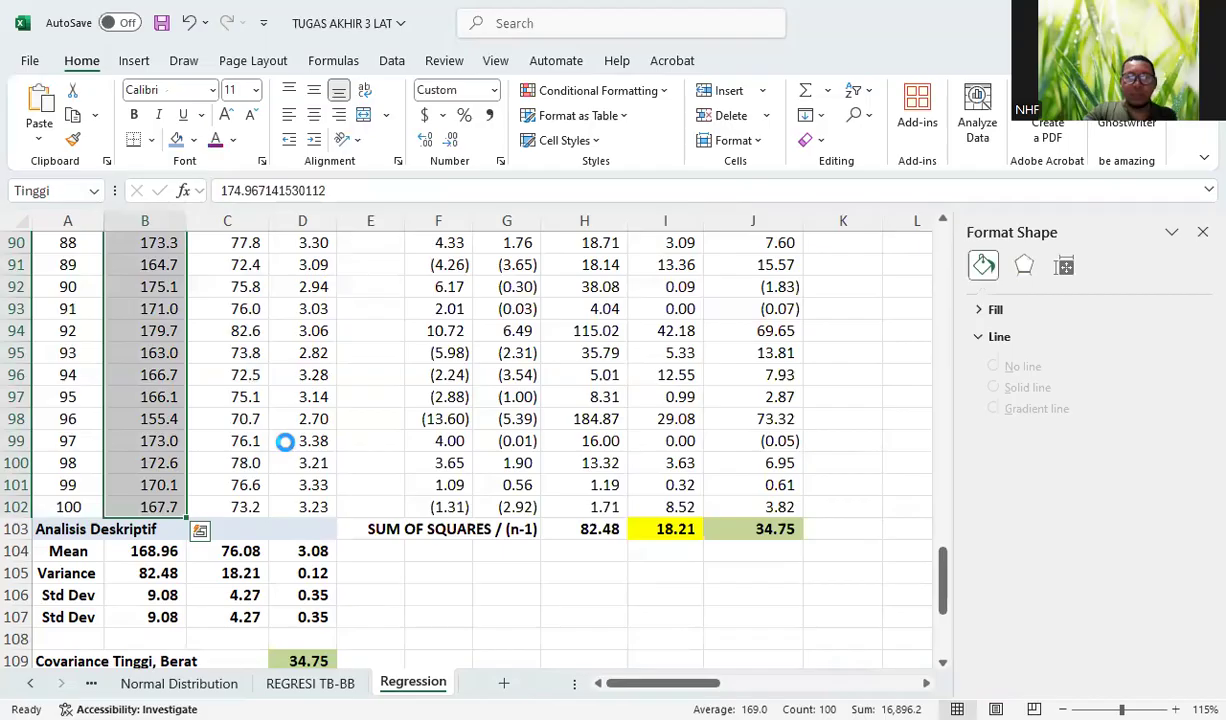
Step: Add the IPK values D3:D102 to the selection and insert a markers-only scatter chart of Tinggi against IPK
{"action": "scroll", "coordinate": [288, 436], "scroll_direction": "up", "scroll_amount": 2}
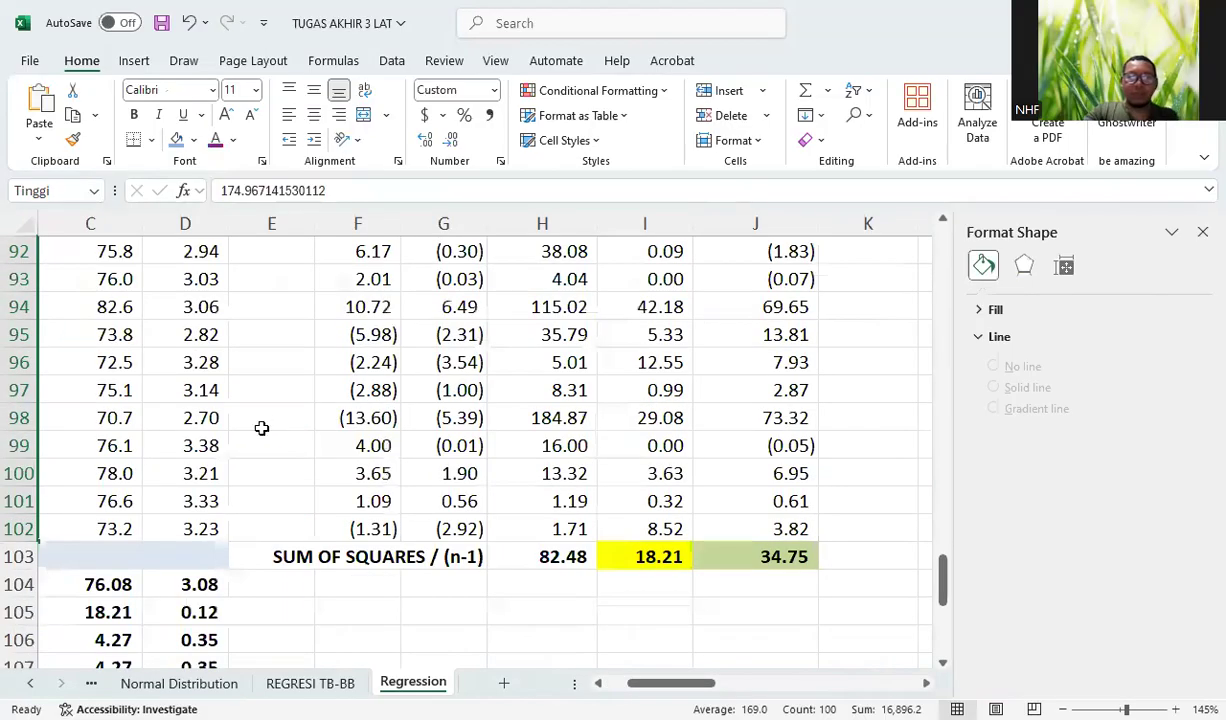
{"action": "scroll", "coordinate": [257, 408], "scroll_direction": "down", "scroll_amount": 3}
{"action": "scroll", "coordinate": [258, 390], "scroll_direction": "up", "scroll_amount": 4}
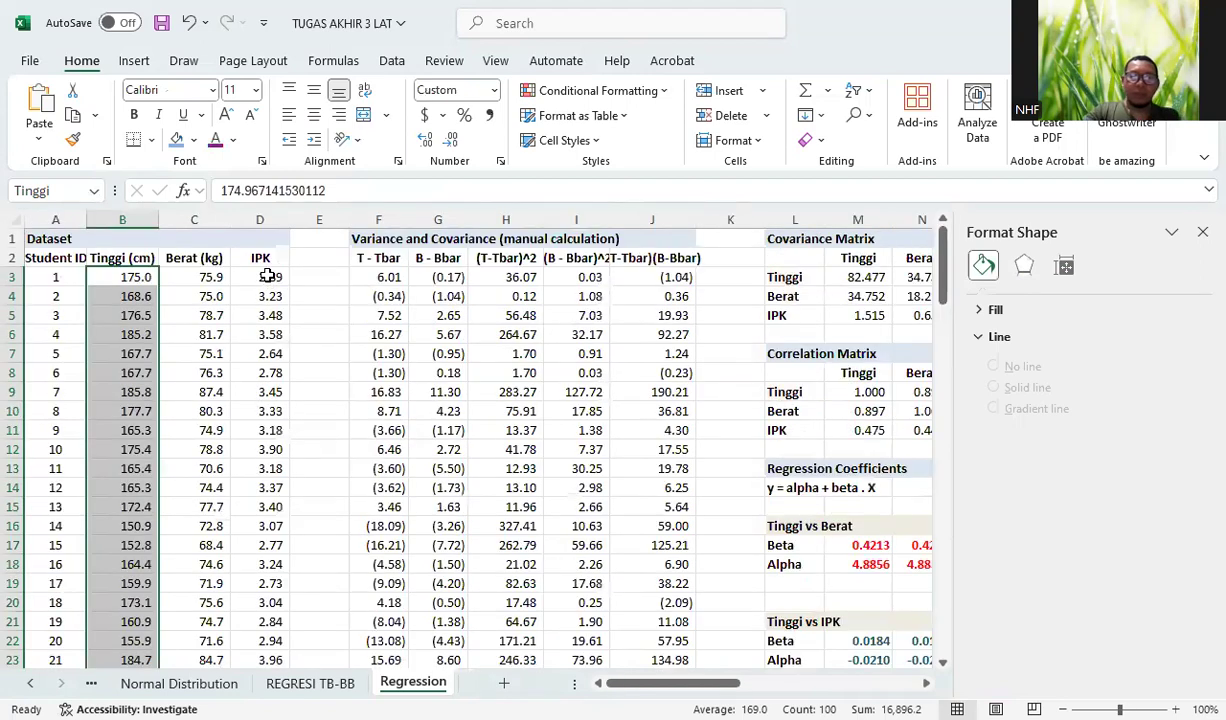
{"action": "left_click", "coordinate": [264, 278]}
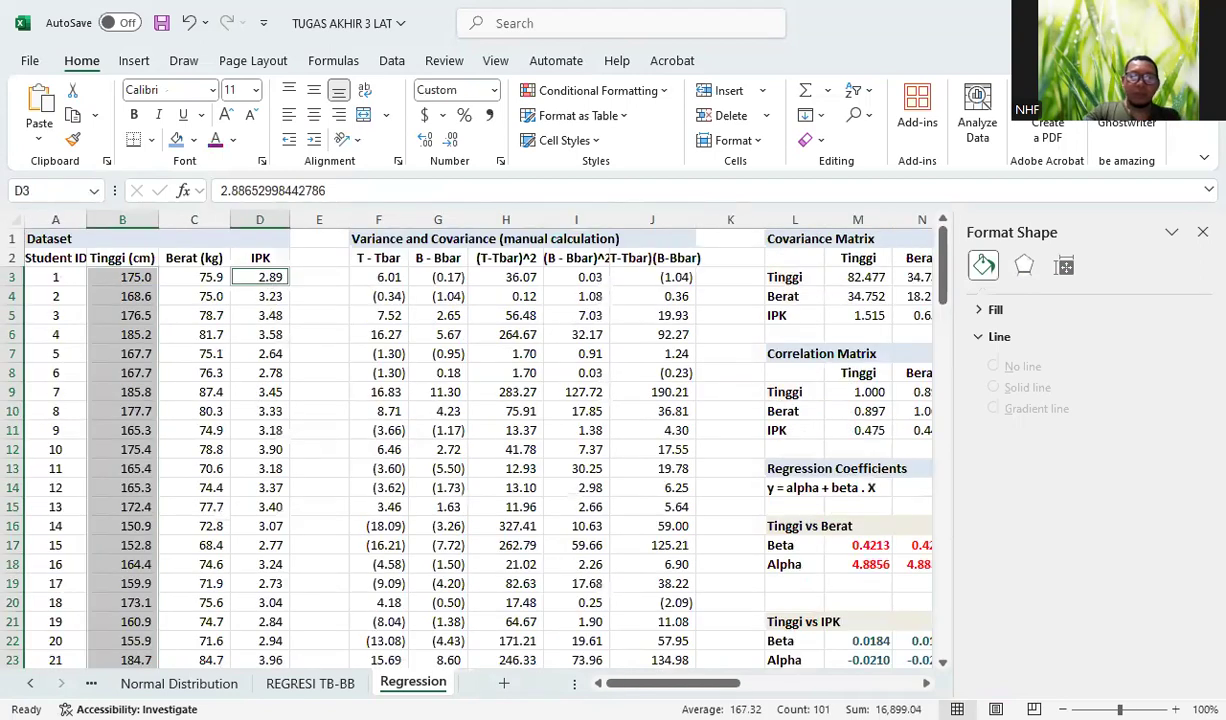
{"action": "left_click_drag", "start_coordinate": [264, 278], "coordinate": [265, 655]}
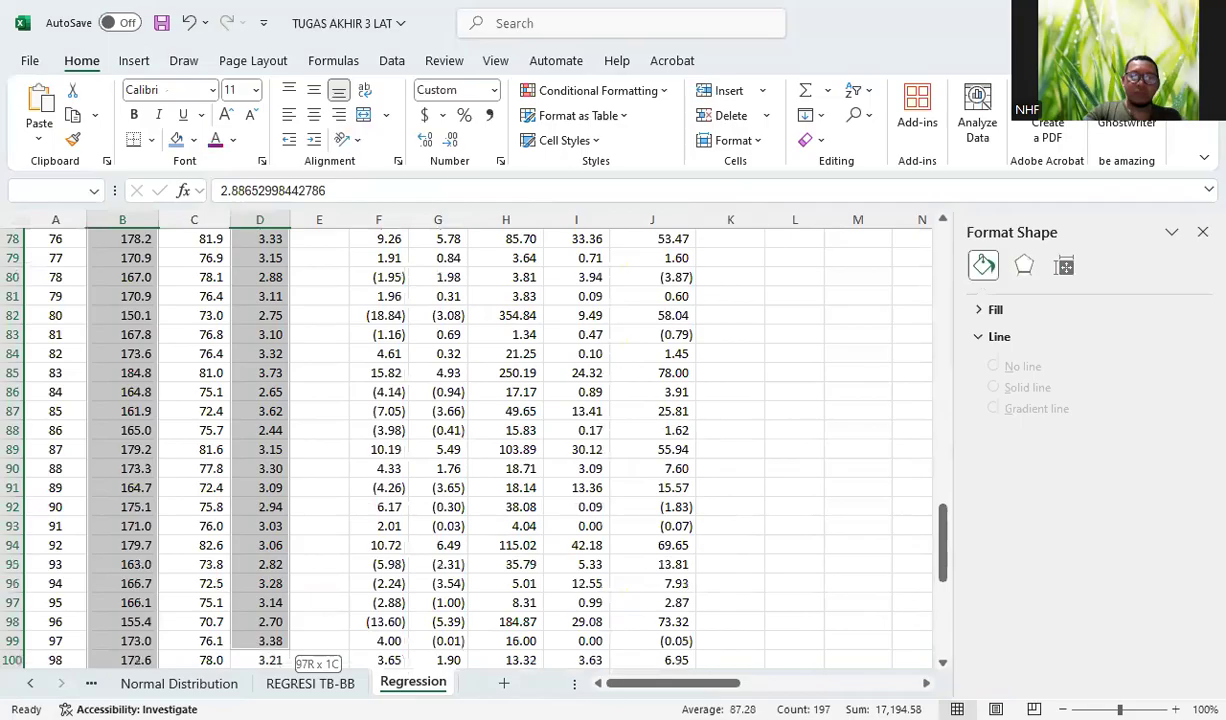
{"action": "left_click_drag", "start_coordinate": [271, 542], "coordinate": [241, 545]}
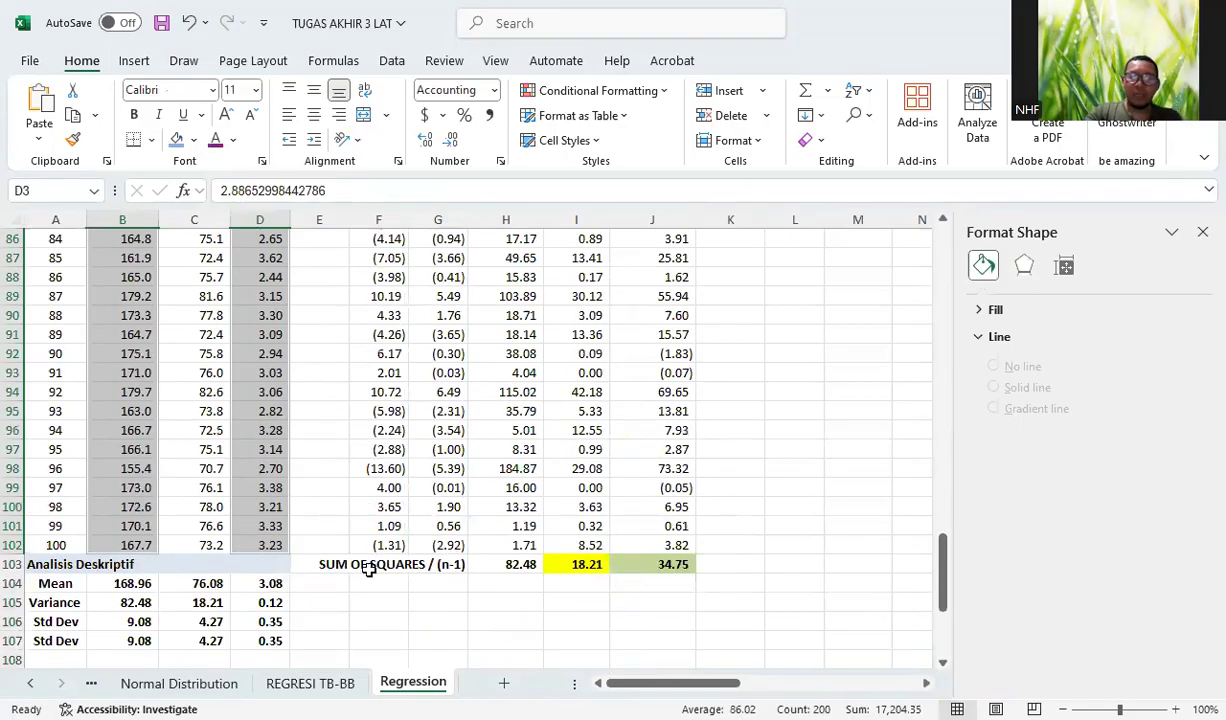
{"action": "scroll", "coordinate": [400, 450], "scroll_direction": "up", "scroll_amount": 6}
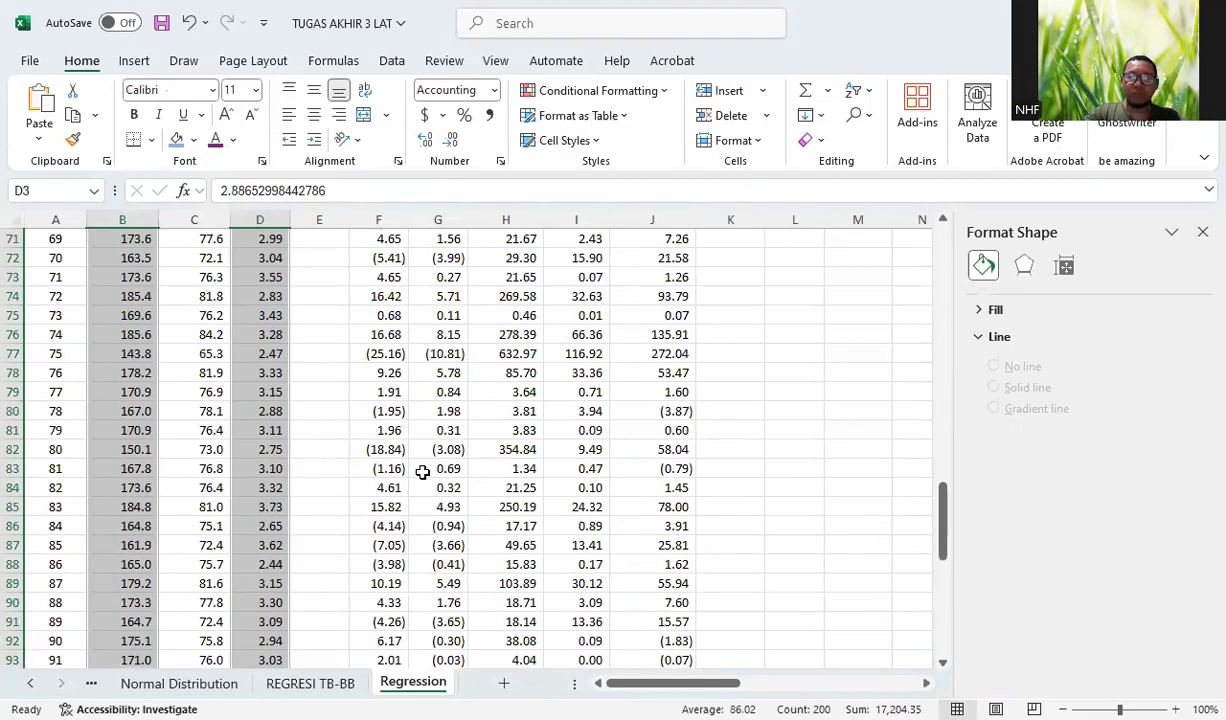
{"action": "scroll", "coordinate": [300, 390], "scroll_direction": "up", "scroll_amount": 20}
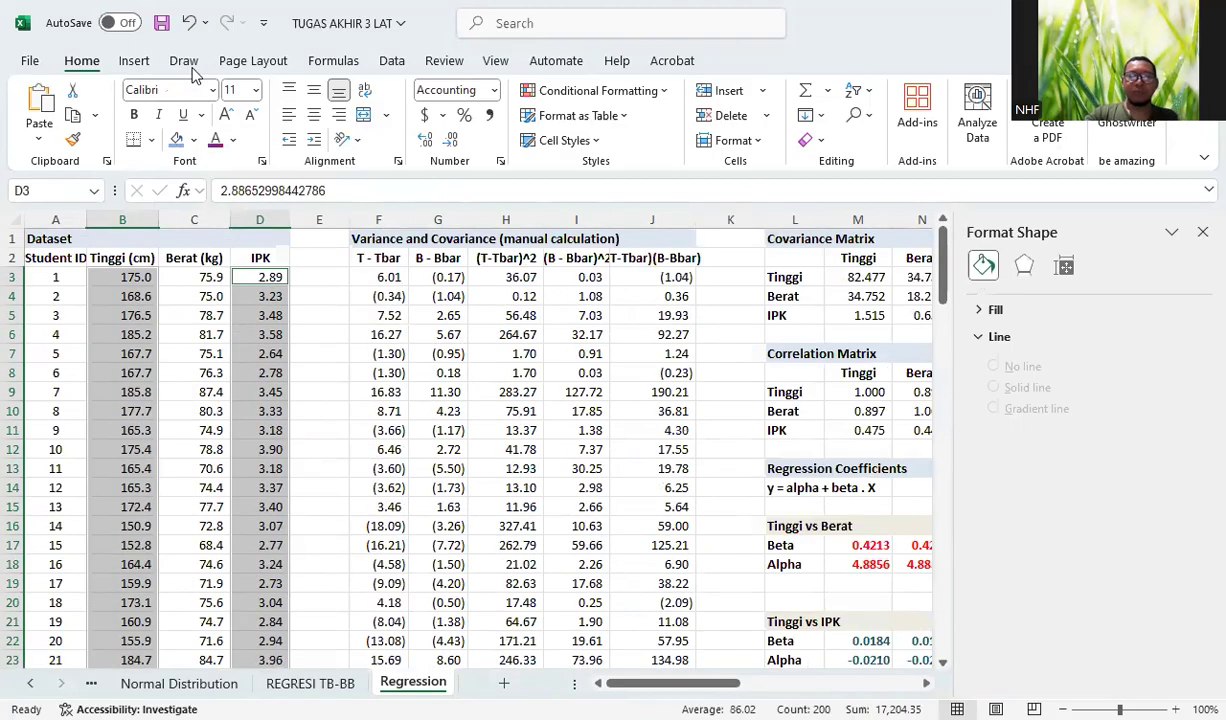
{"action": "left_click", "coordinate": [136, 63]}
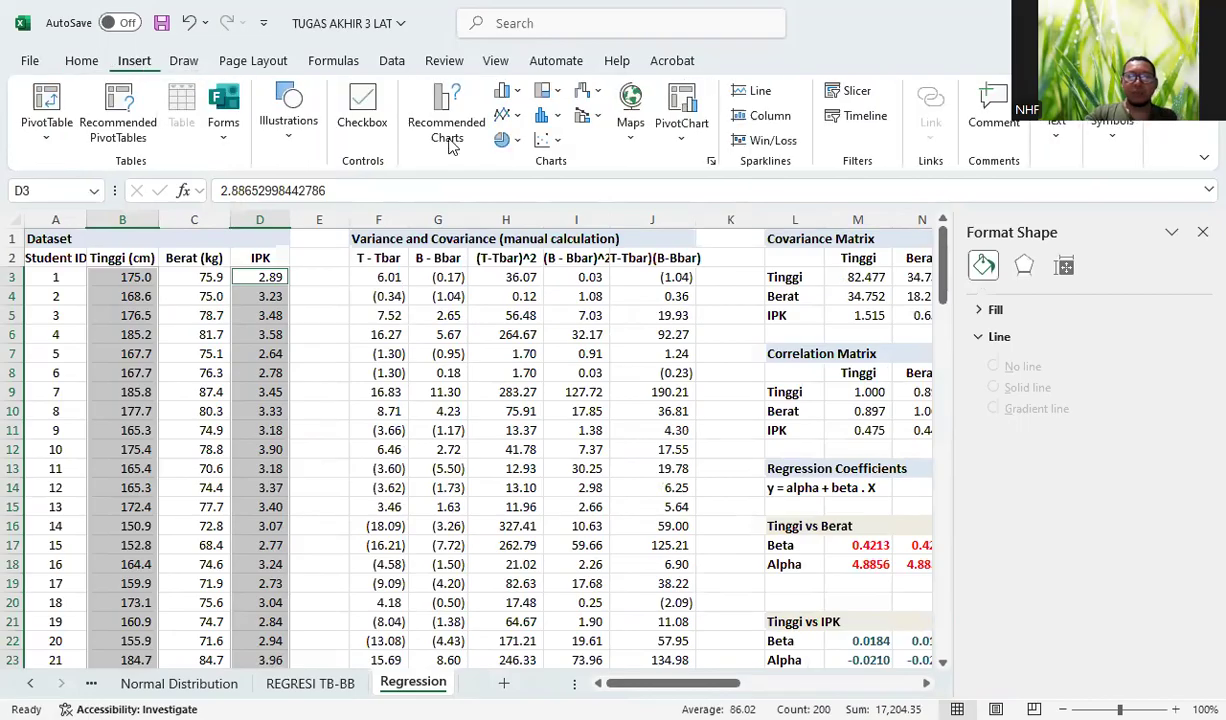
{"action": "left_click", "coordinate": [547, 140]}
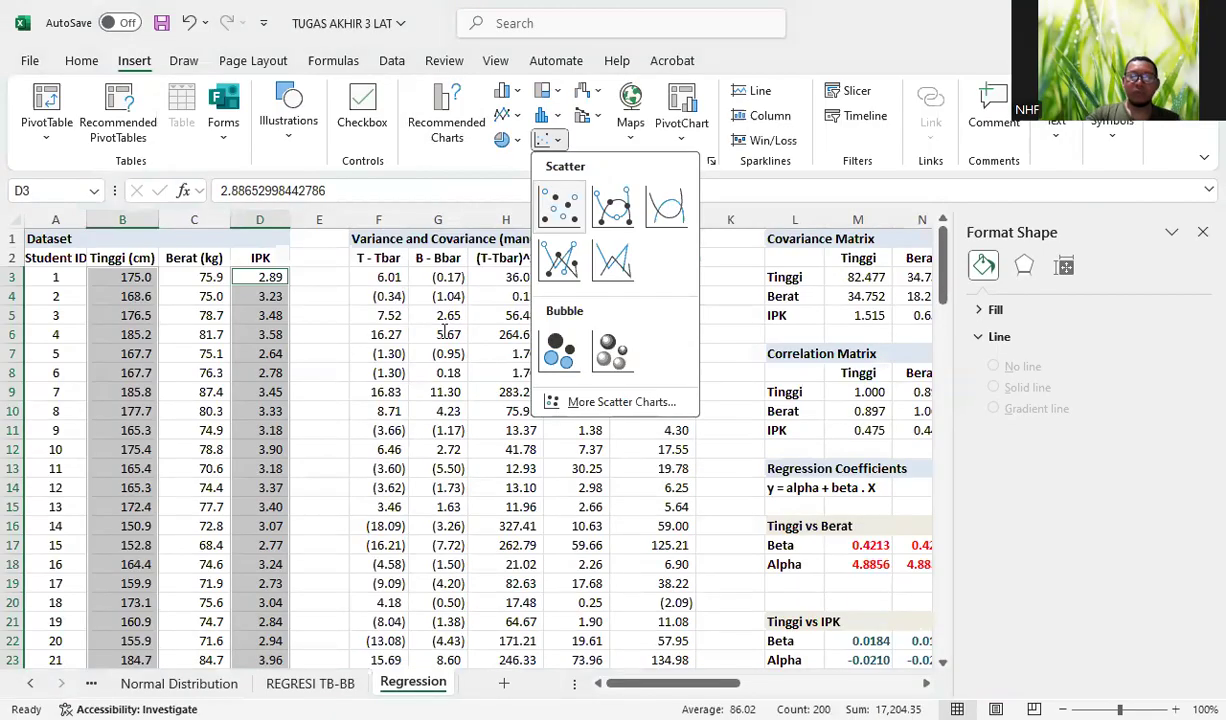
{"action": "left_click", "coordinate": [559, 207]}
Step: Replace the new scatter chart's placeholder title with REGRESI TB-BB and select its TB-BB part for editing
{"action": "left_click", "coordinate": [522, 337]}
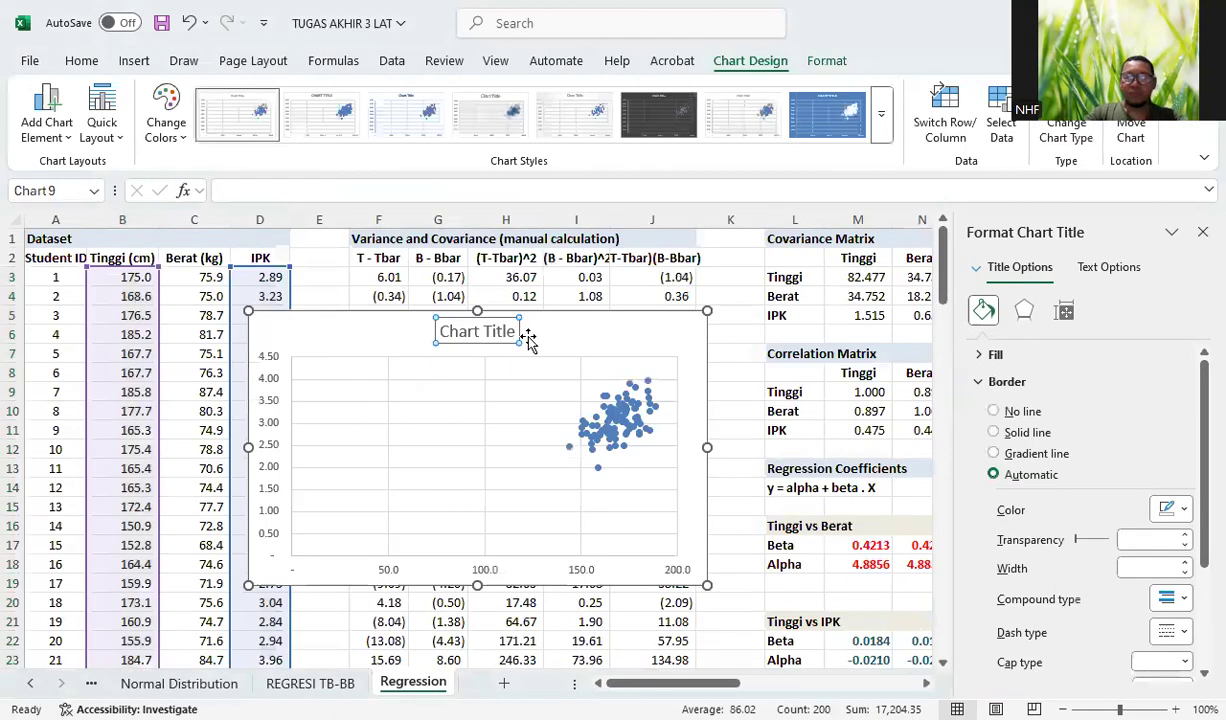
{"action": "left_click_drag", "start_coordinate": [517, 337], "coordinate": [471, 340]}
{"action": "type", "text": "REGRESI TB-BB"}
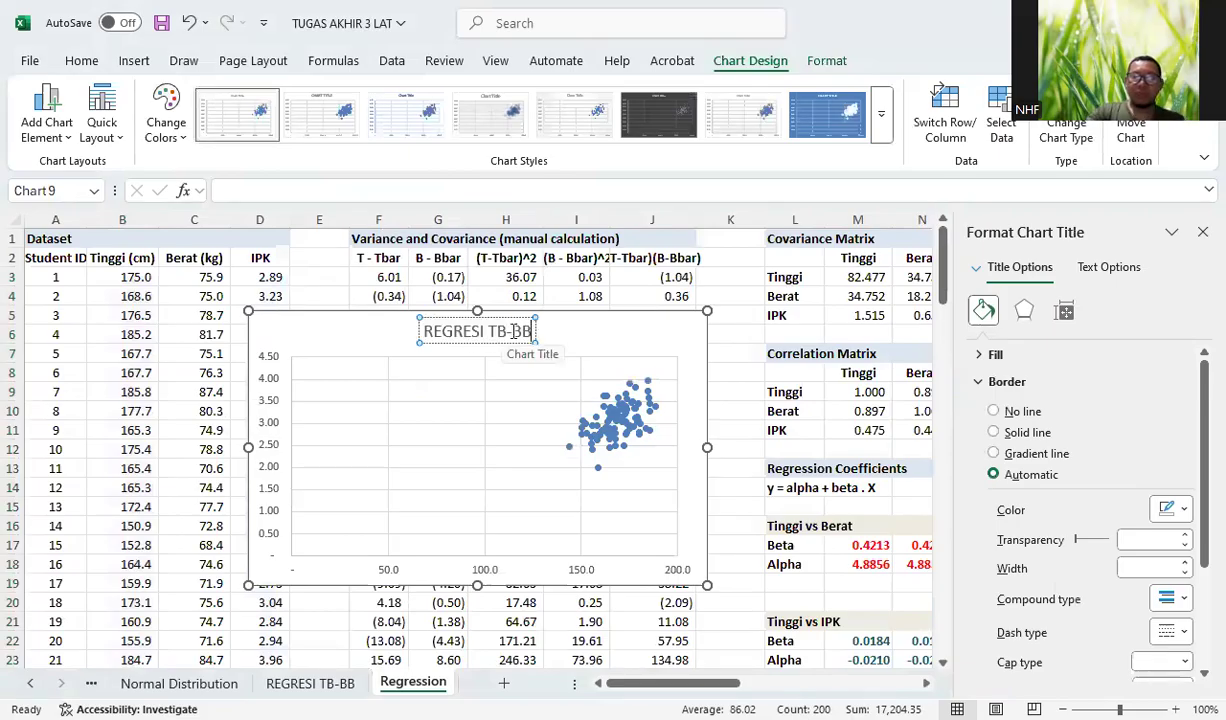
{"action": "double_click", "coordinate": [524, 336]}
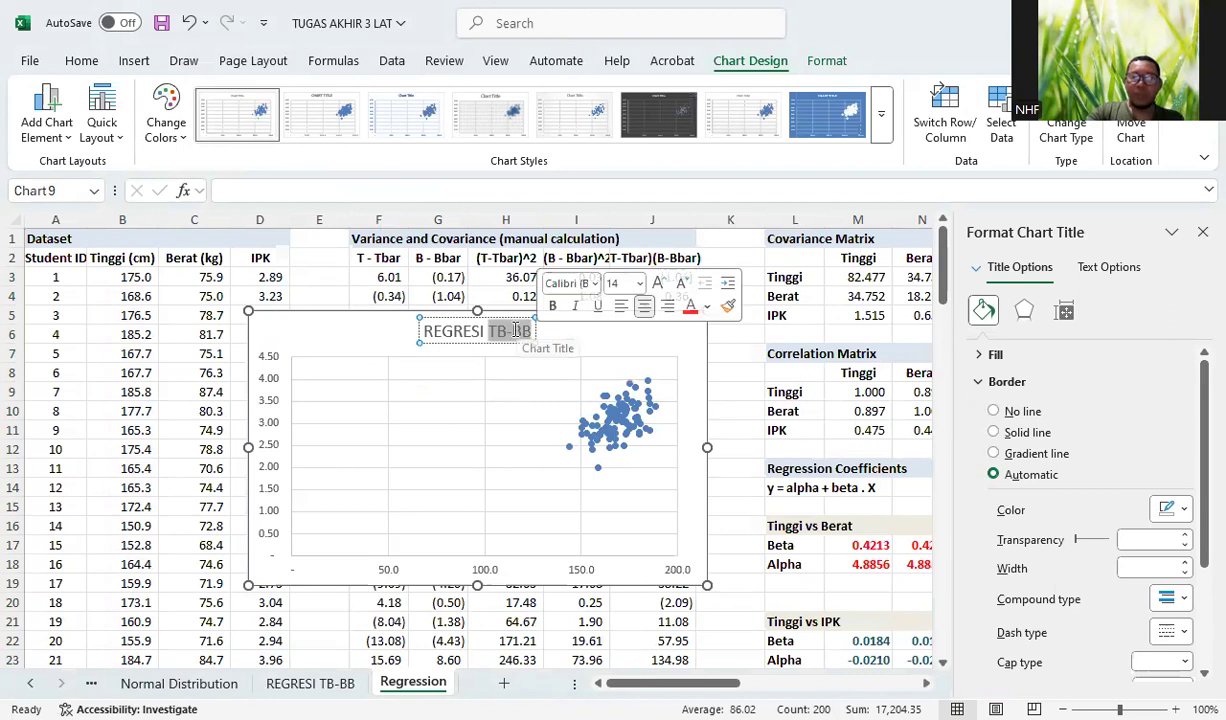
{"action": "left_click", "coordinate": [517, 332]}
{"action": "double_click", "coordinate": [530, 336]}
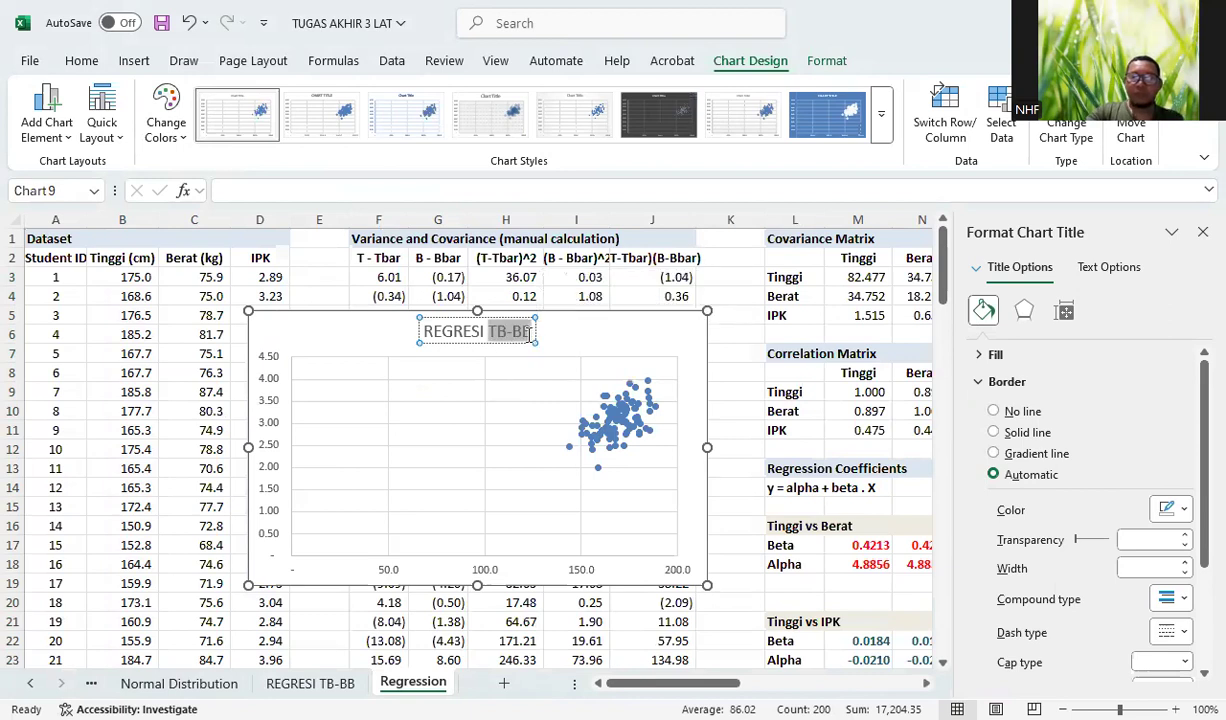
Step: Change the ending of the scatter chart's title so that it reads REGRESI TB-IPK
{"action": "key", "text": "End"}
{"action": "key", "text": "BackSpace"}
{"action": "key", "text": "BackSpace"}
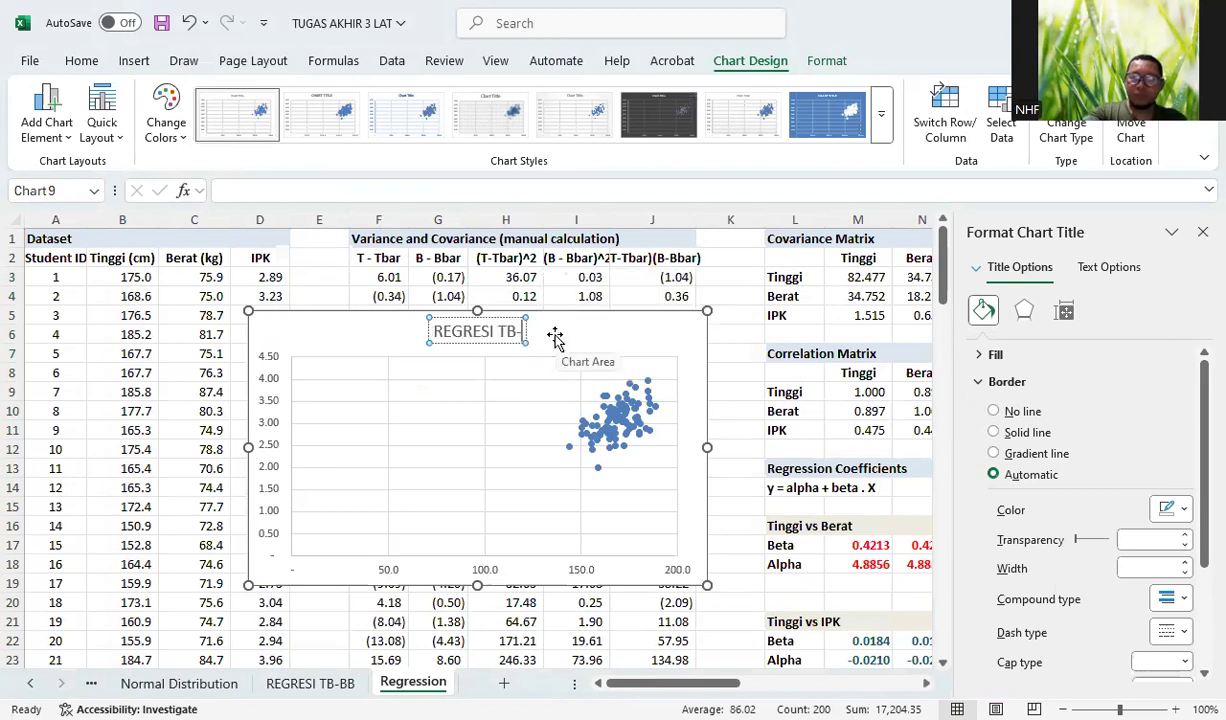
{"action": "type", "text": "IPK"}
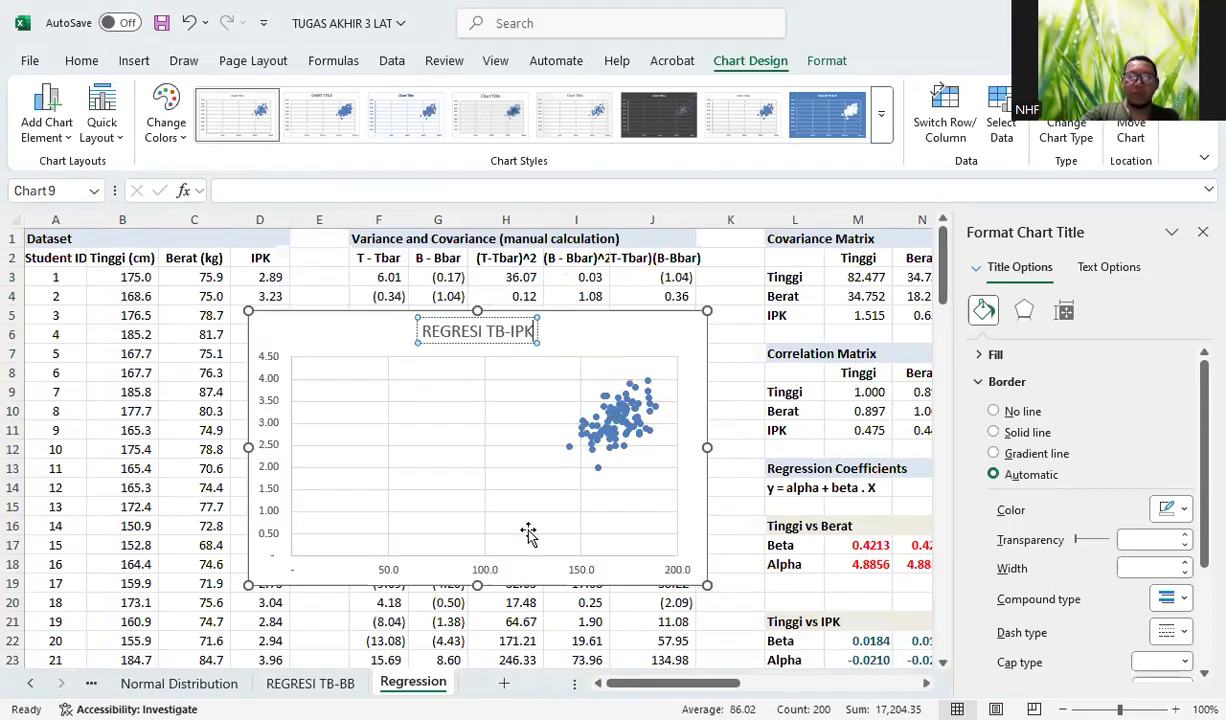
Step: Set the minimum bound of the scatter chart's horizontal axis to 140
{"action": "left_click", "coordinate": [588, 577]}
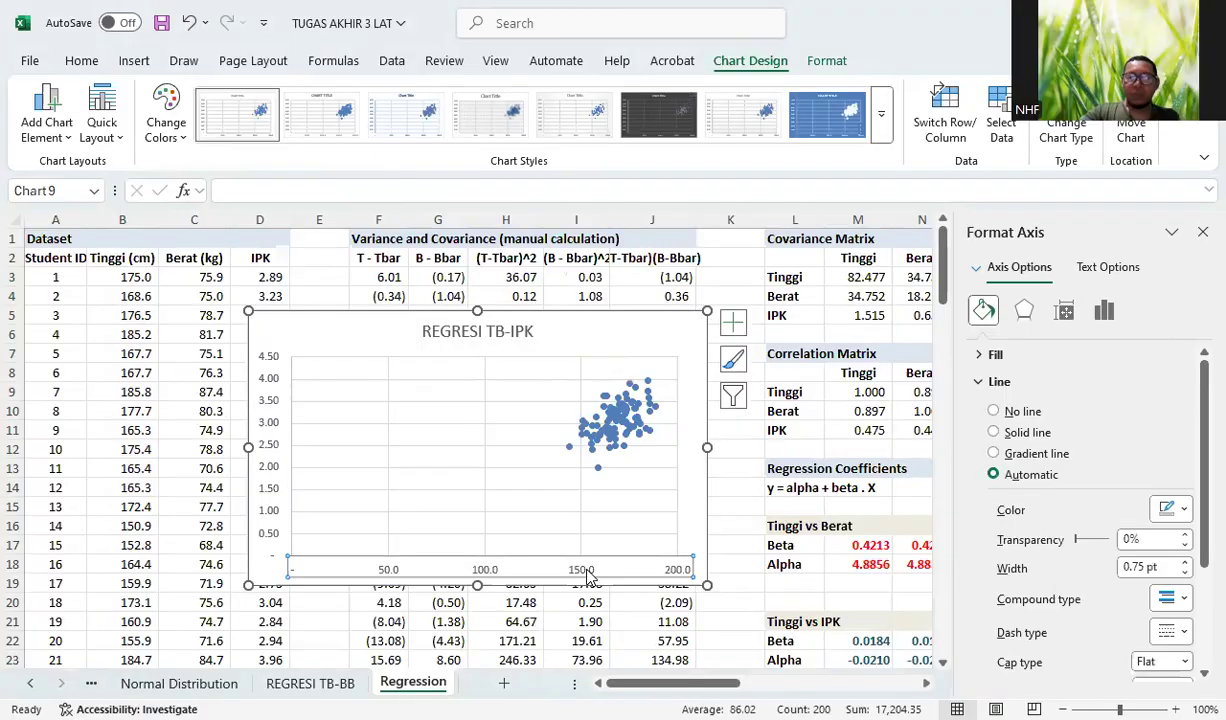
{"action": "right_click", "coordinate": [657, 558]}
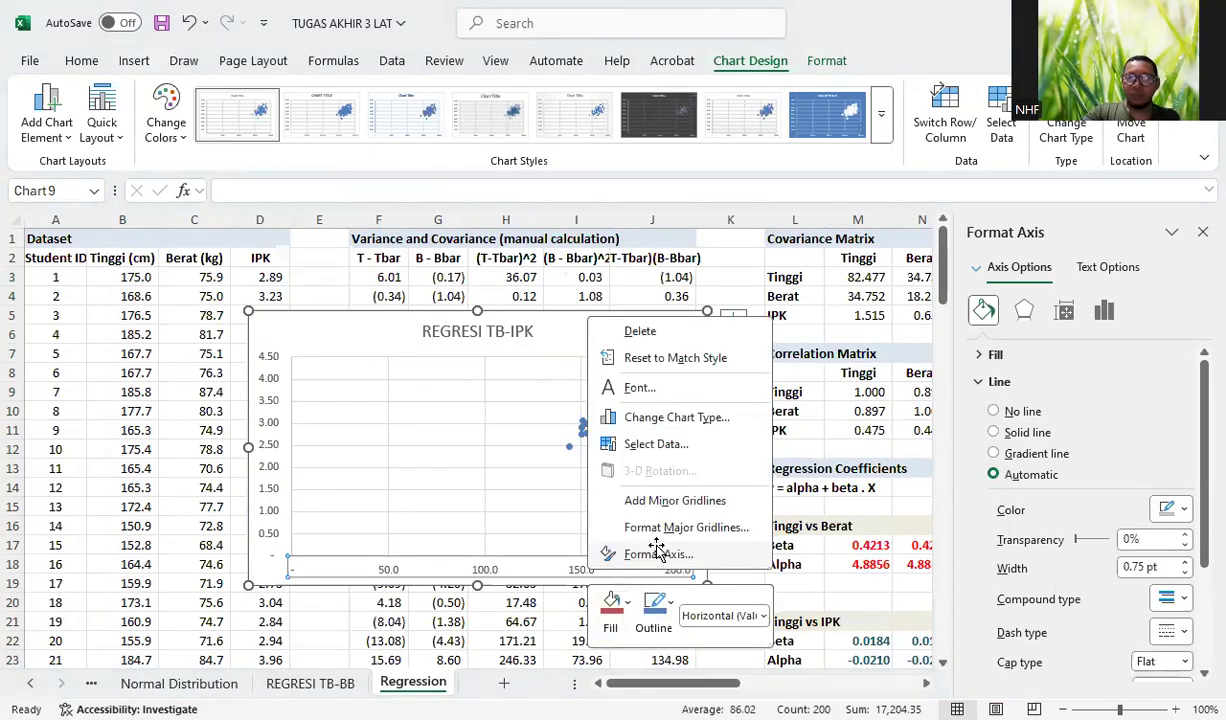
{"action": "left_click", "coordinate": [1081, 401]}
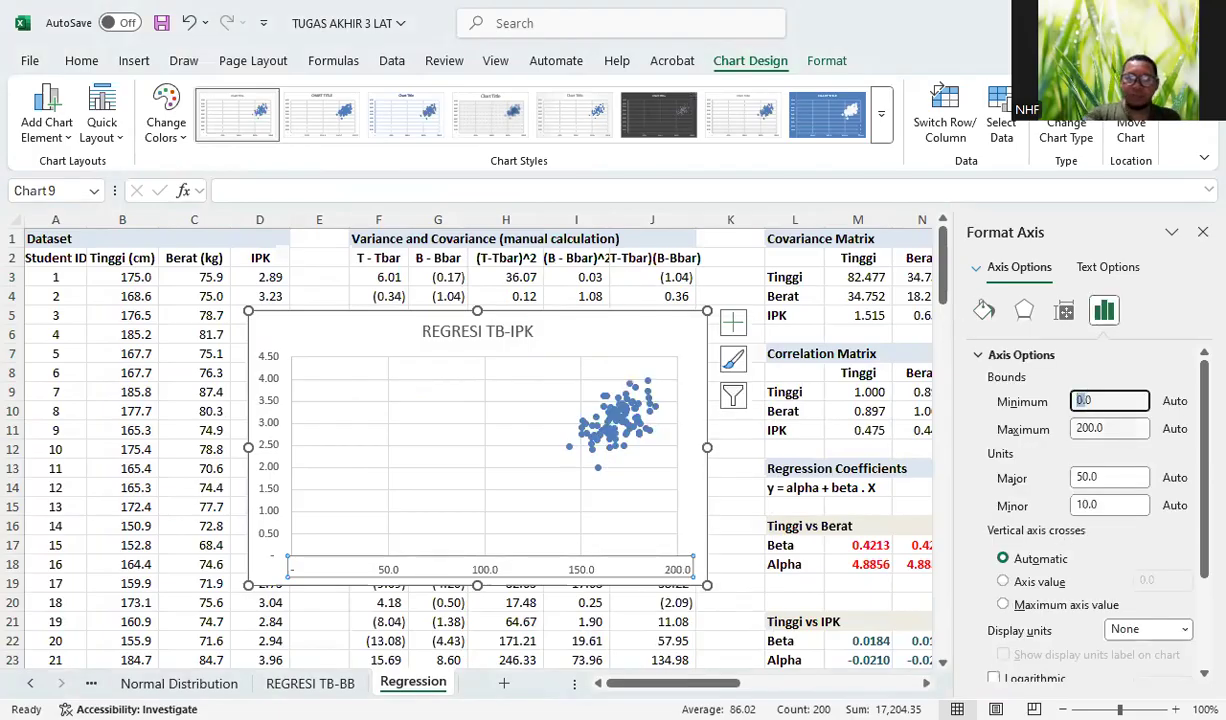
{"action": "type", "text": "1400"}
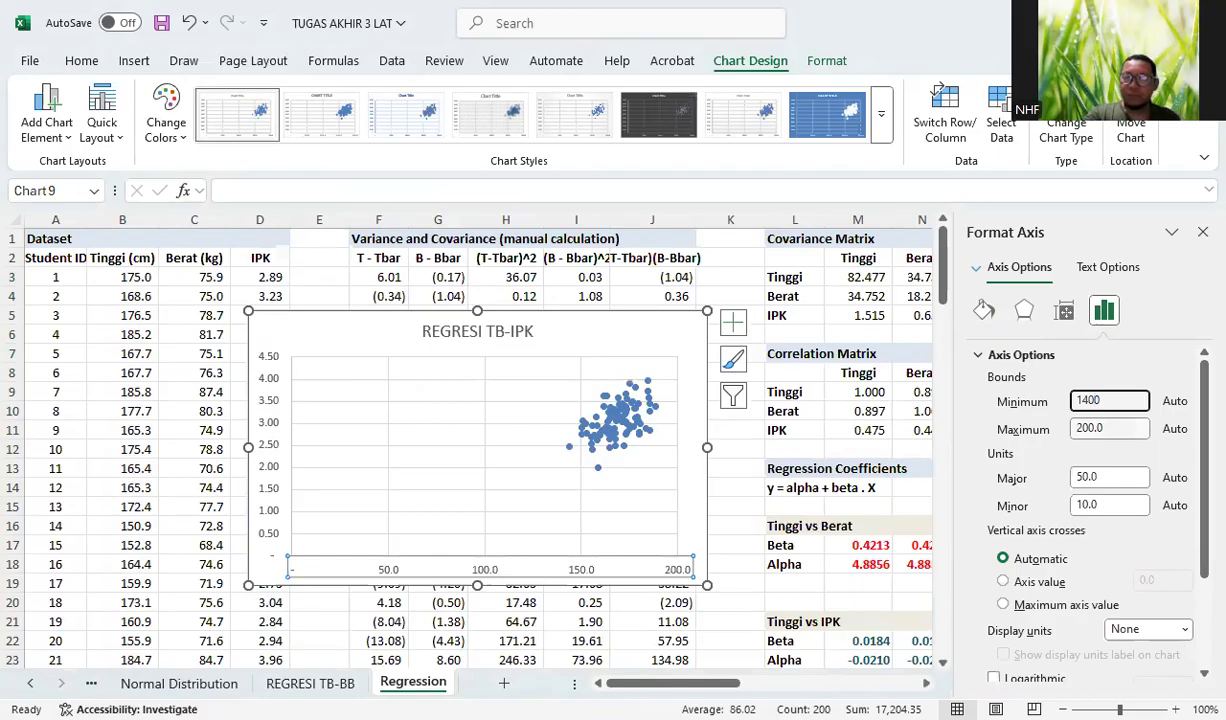
{"action": "key", "text": "Return"}
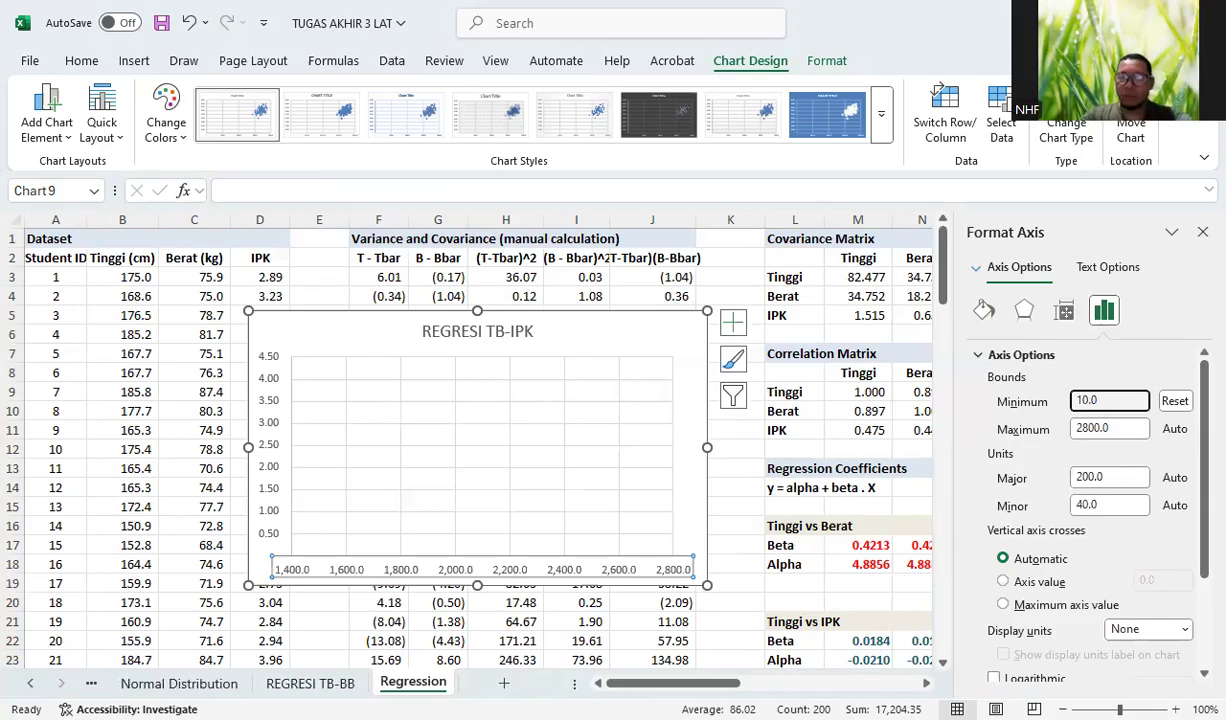
{"action": "key", "text": "Return"}
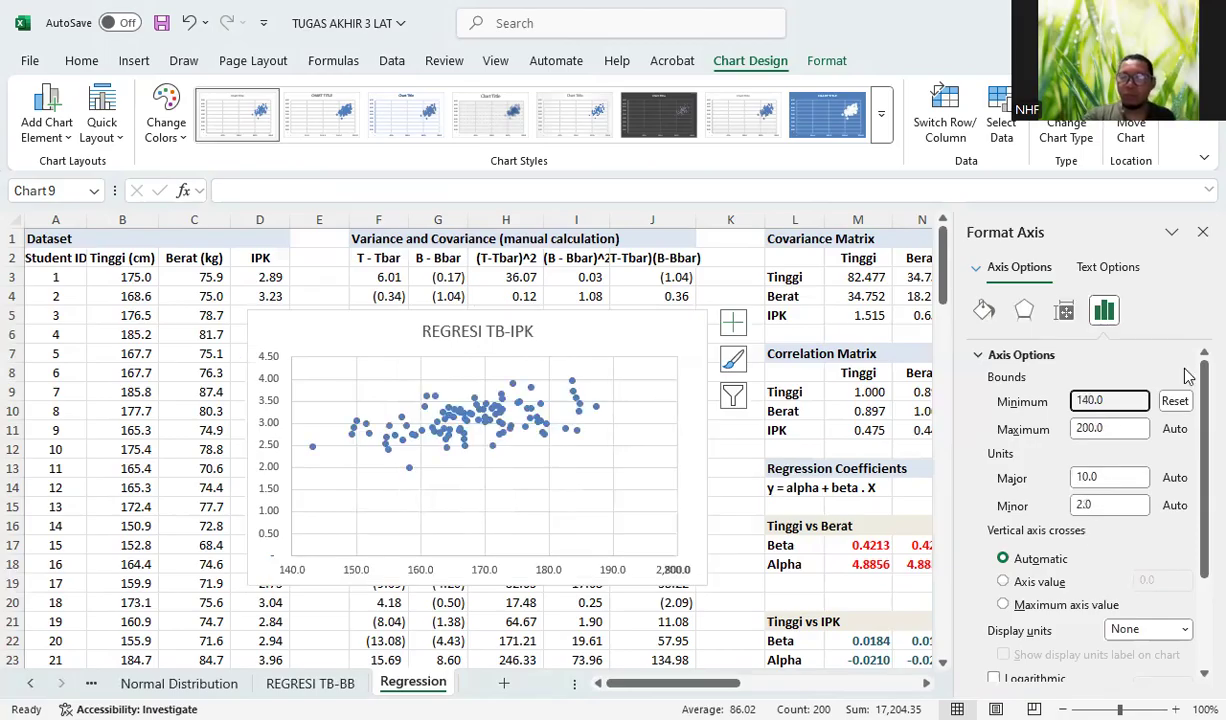
Step: Set the minimum bound of the scatter chart's vertical axis to 1.5
{"action": "left_click", "coordinate": [265, 475]}
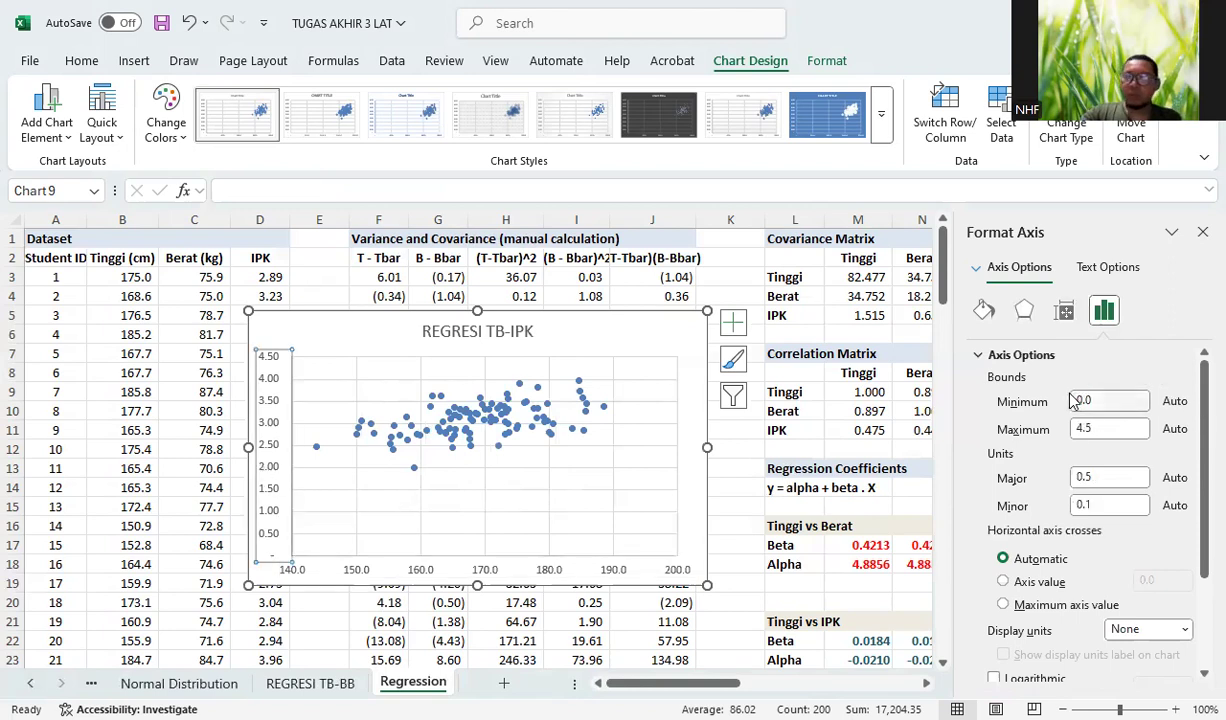
{"action": "double_click", "coordinate": [1110, 400]}
{"action": "type", "text": "1"}
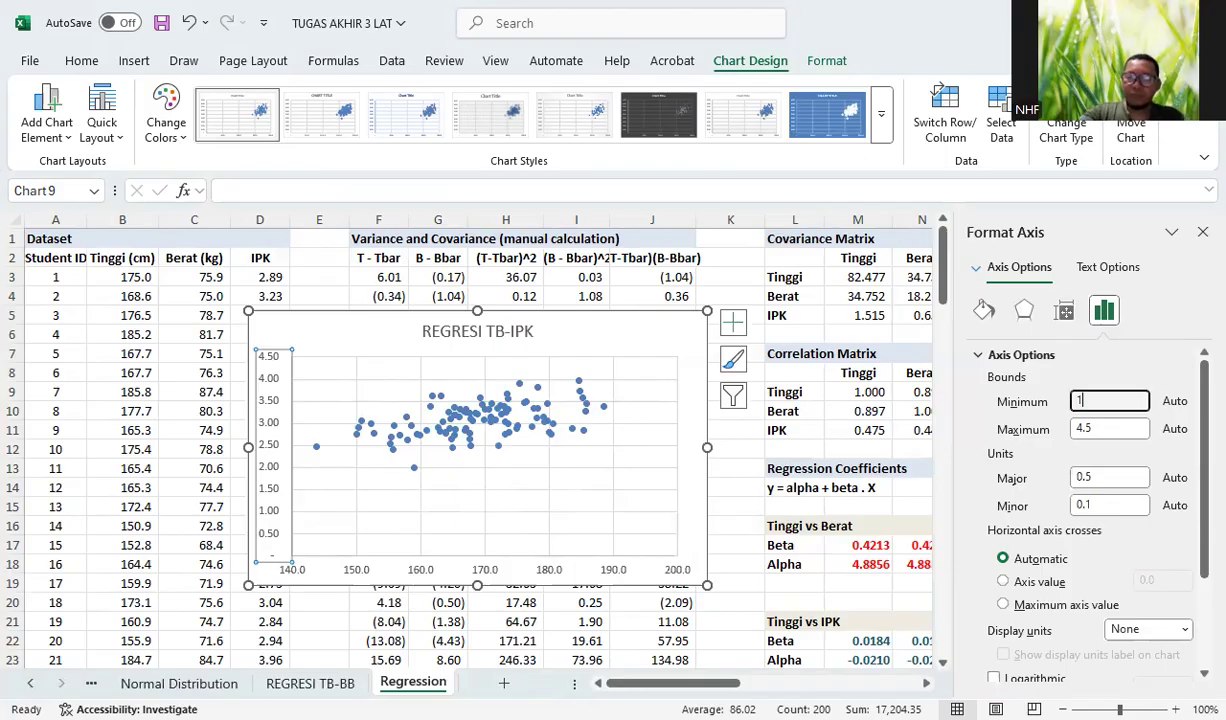
{"action": "type", "text": ".5"}
{"action": "key", "text": "Return"}
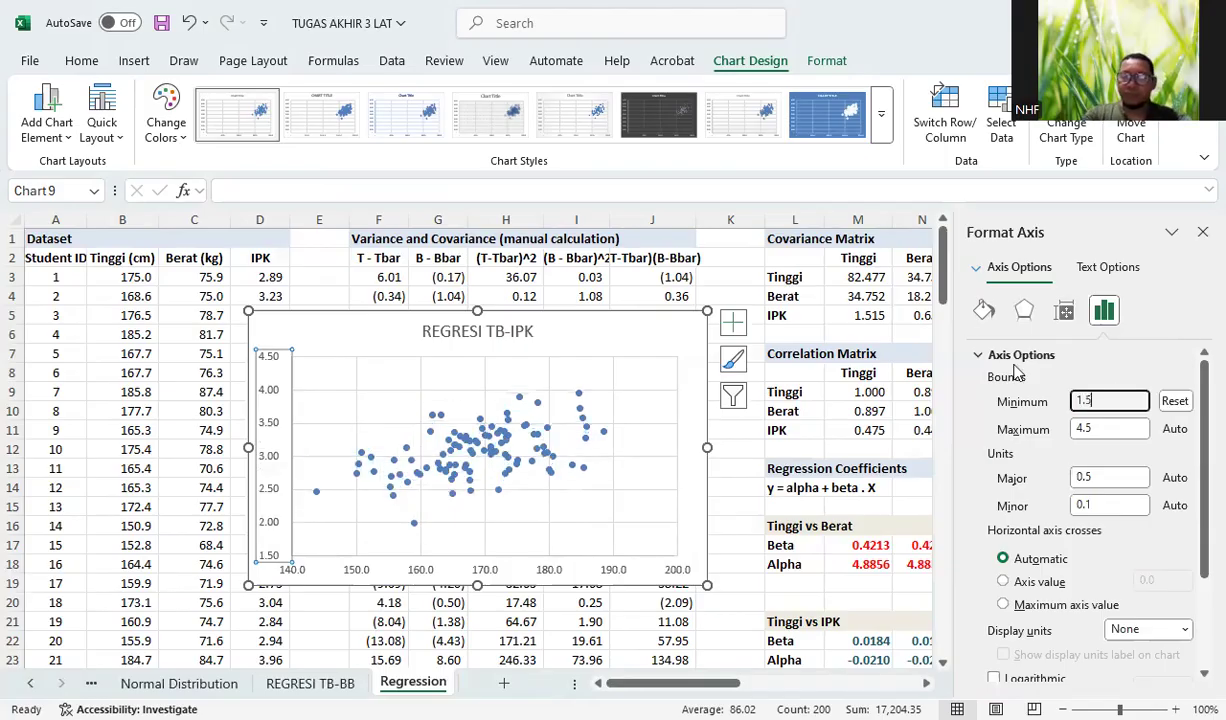
Step: Add a linear trendline to the data series, with its equation and R-squared value displayed on the chart
{"action": "left_click", "coordinate": [316, 492]}
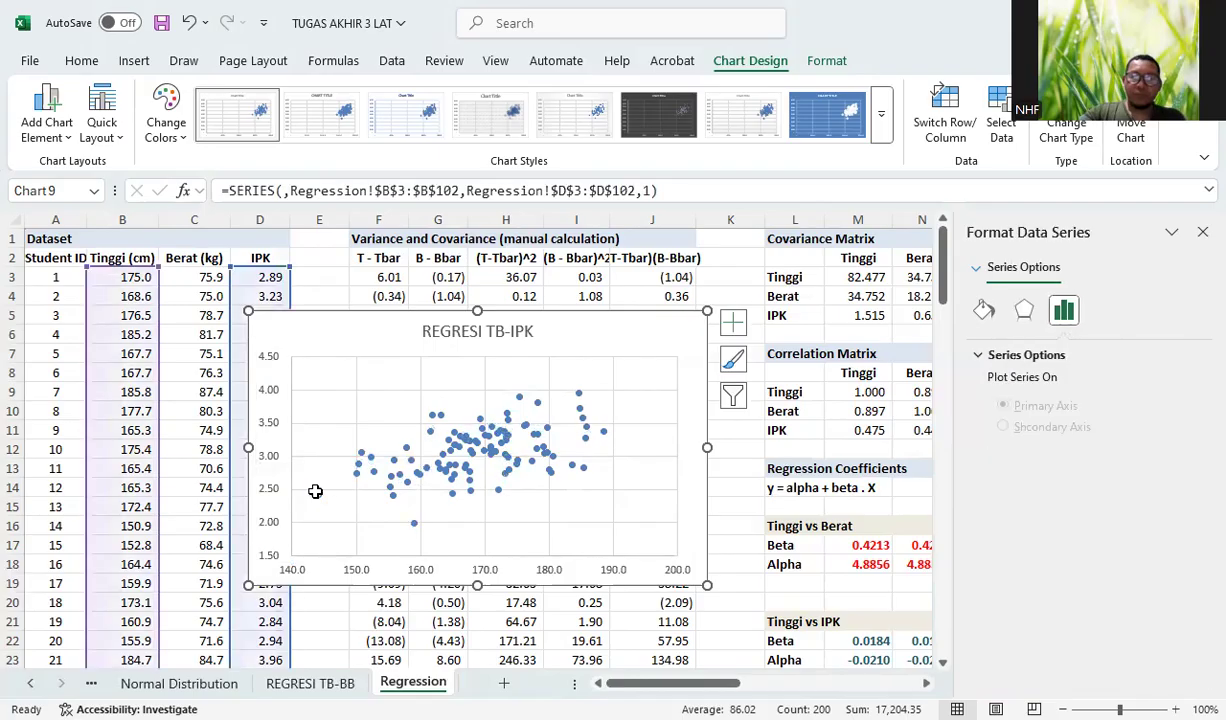
{"action": "right_click", "coordinate": [316, 492]}
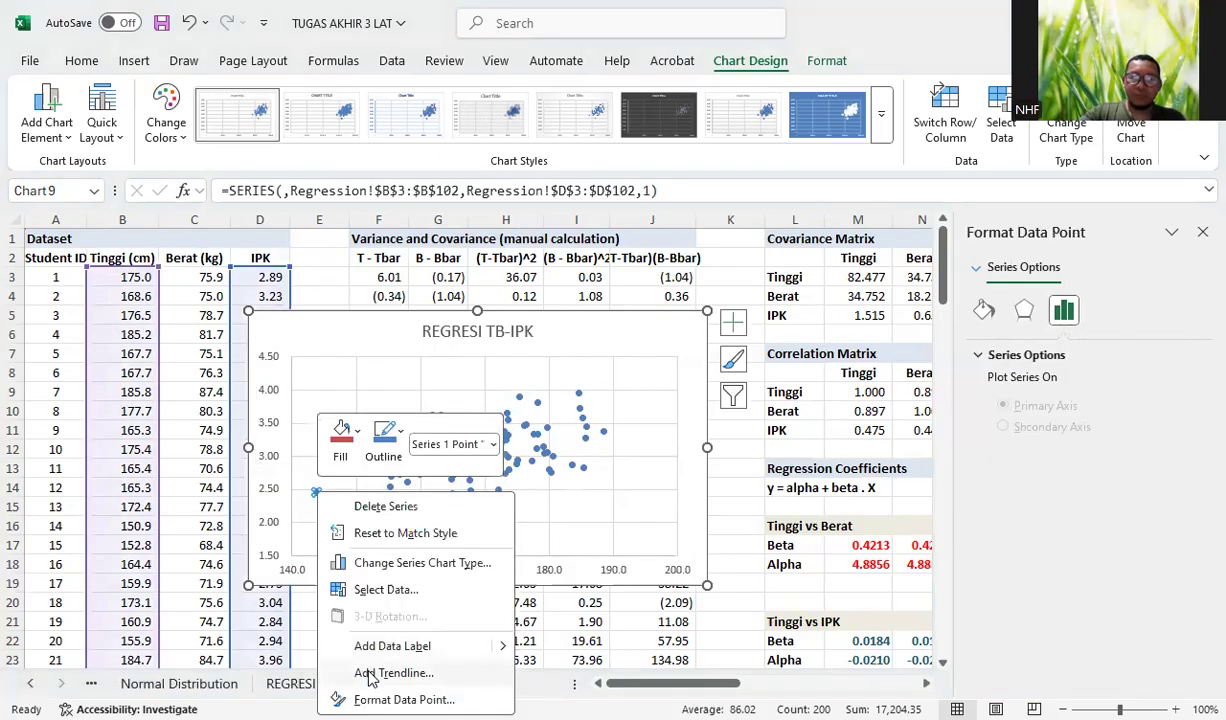
{"action": "left_click", "coordinate": [390, 673]}
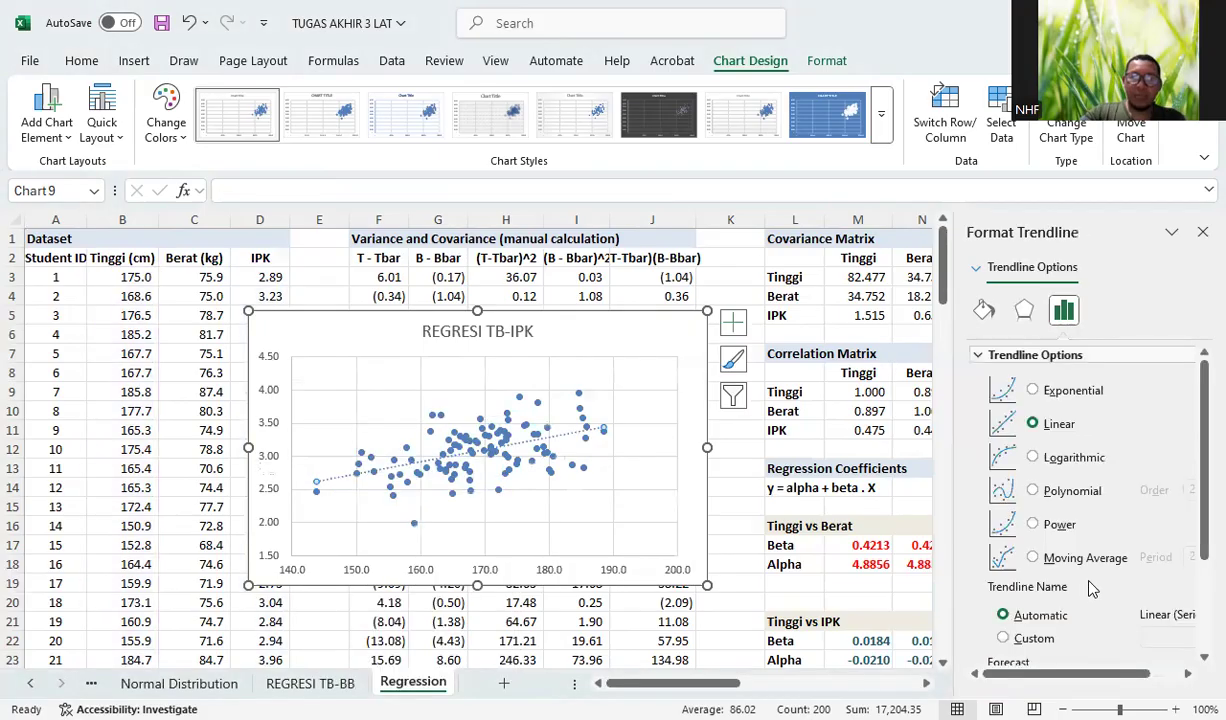
{"action": "scroll", "coordinate": [1075, 470], "scroll_direction": "down", "scroll_amount": 3}
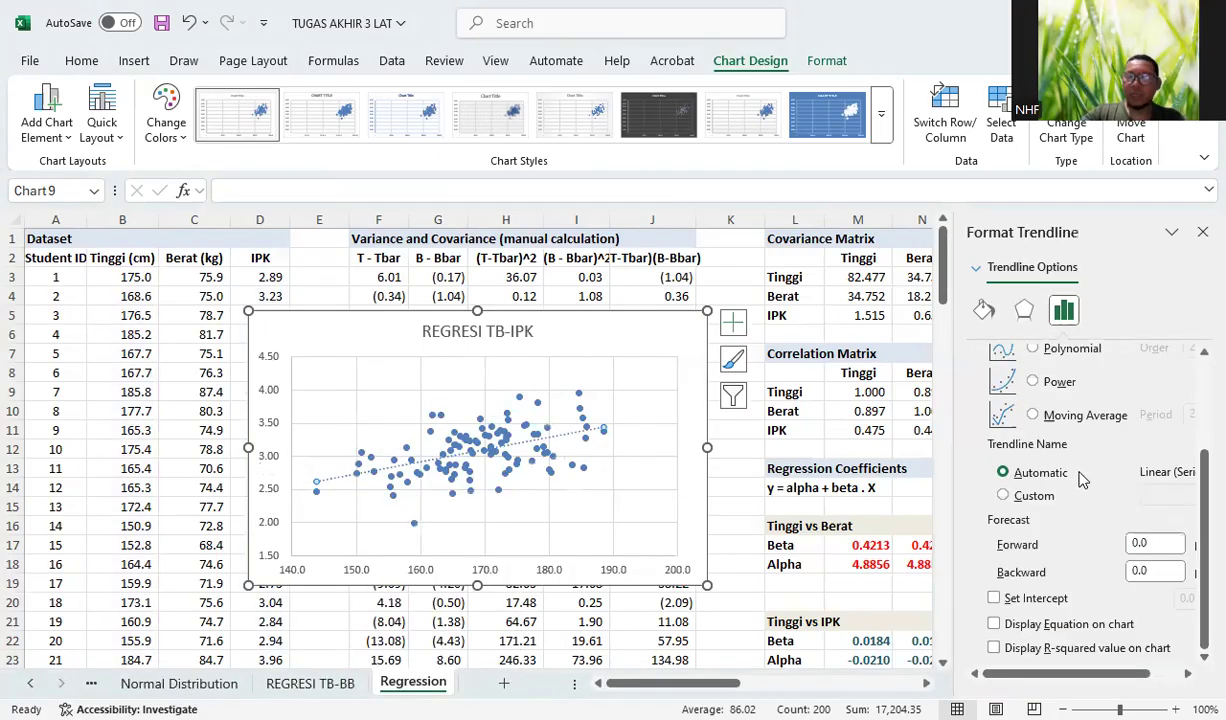
{"action": "left_click", "coordinate": [994, 624]}
{"action": "left_click", "coordinate": [994, 648]}
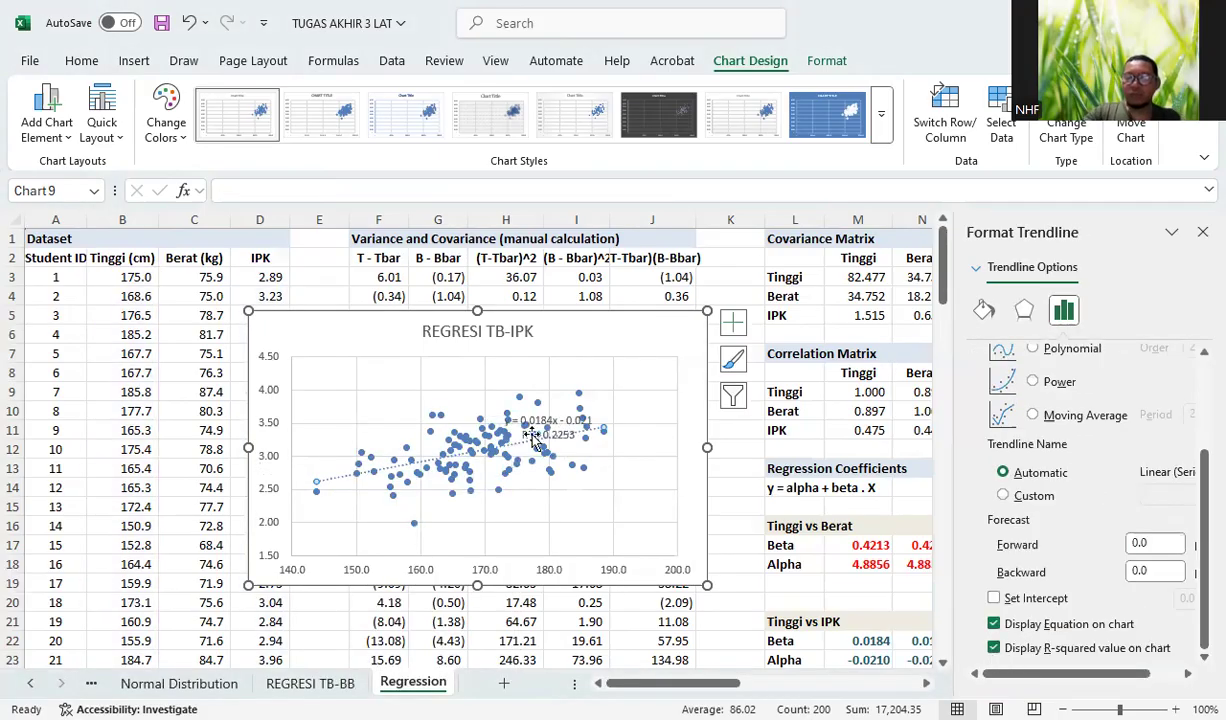
Step: Move the trendline equation label to the empty upper-left area of the plot and enlarge its font to 14
{"action": "left_click", "coordinate": [530, 420]}
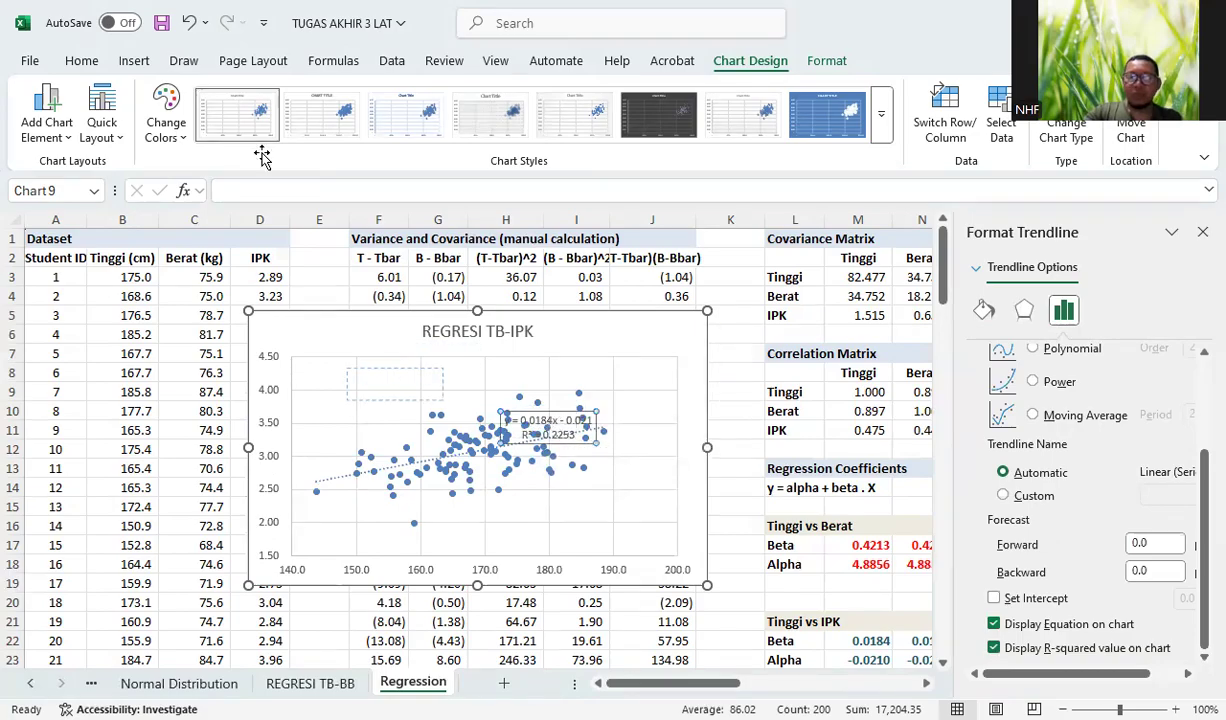
{"action": "left_click", "coordinate": [84, 60]}
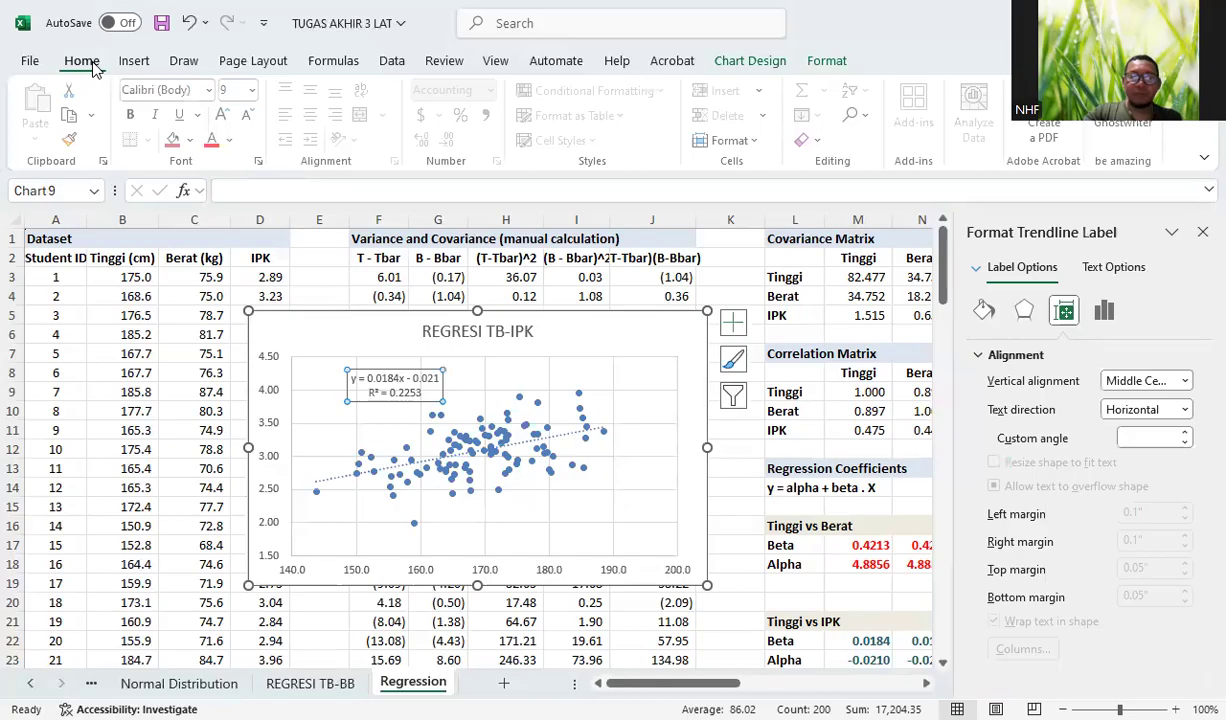
{"action": "left_click", "coordinate": [228, 114]}
{"action": "left_click", "coordinate": [228, 114]}
{"action": "left_click", "coordinate": [228, 114]}
{"action": "left_click", "coordinate": [228, 114]}
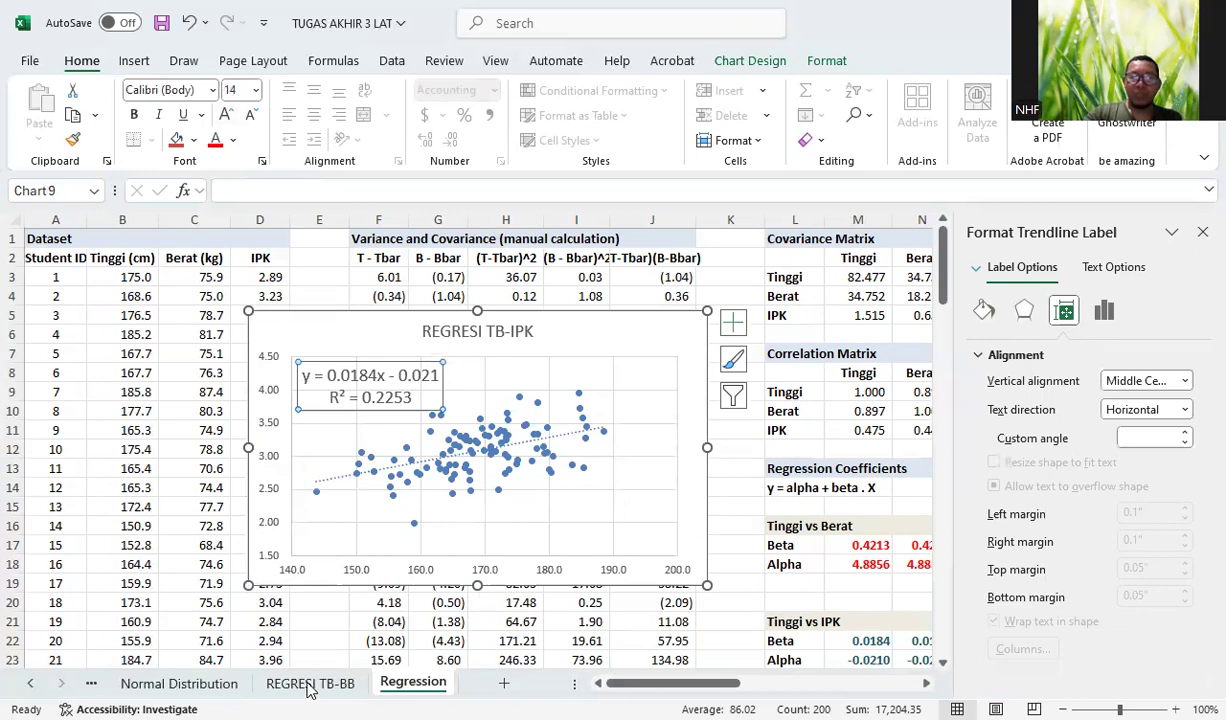
Step: Move the chart to a new sheet named REGRESI TB-IPK
{"action": "left_click", "coordinate": [593, 345]}
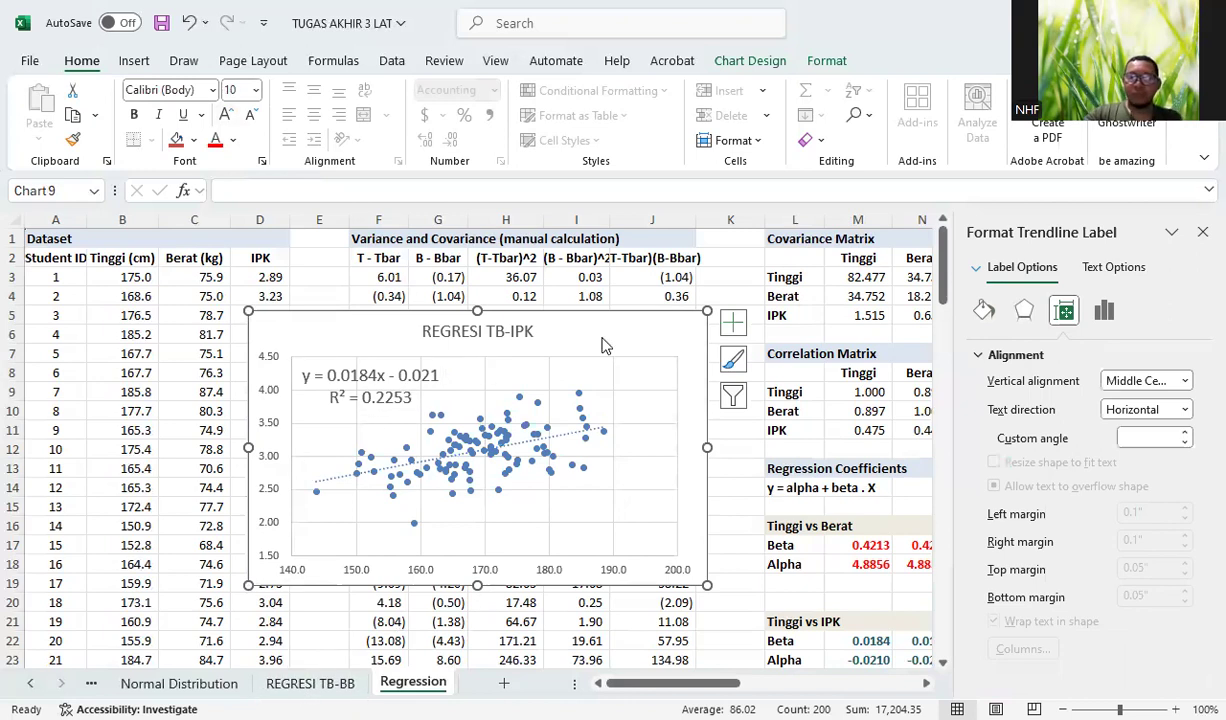
{"action": "right_click", "coordinate": [683, 447]}
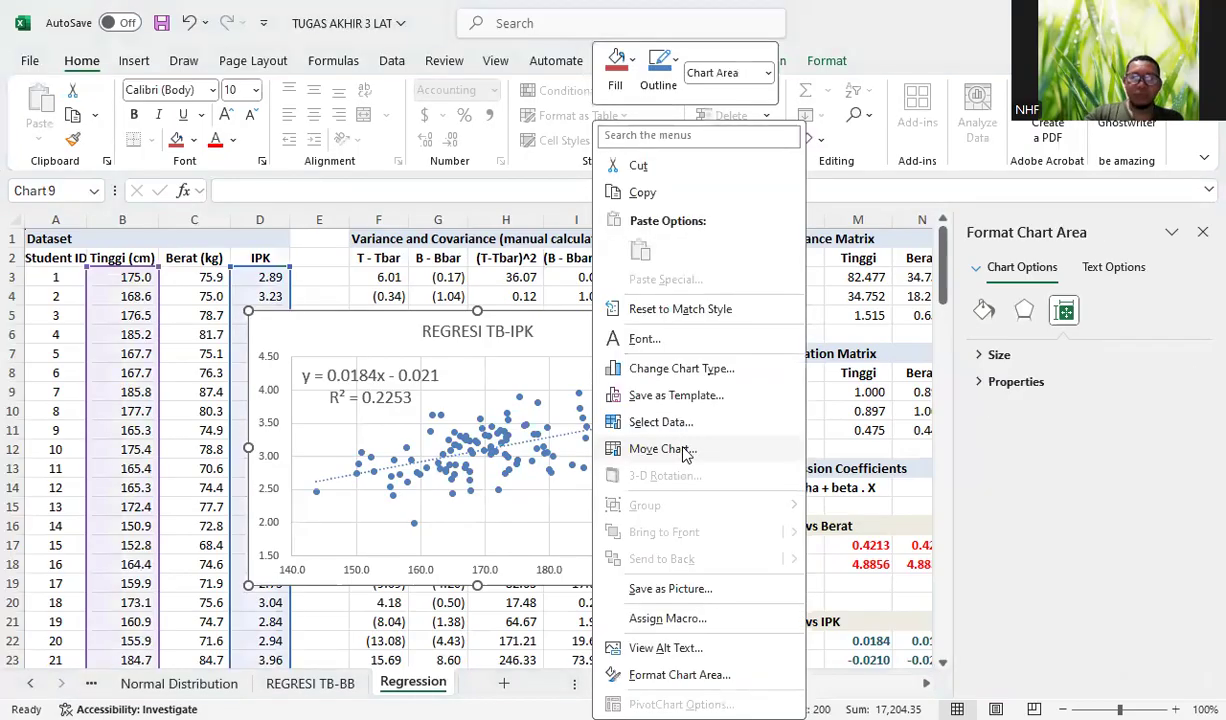
{"action": "left_click", "coordinate": [685, 451]}
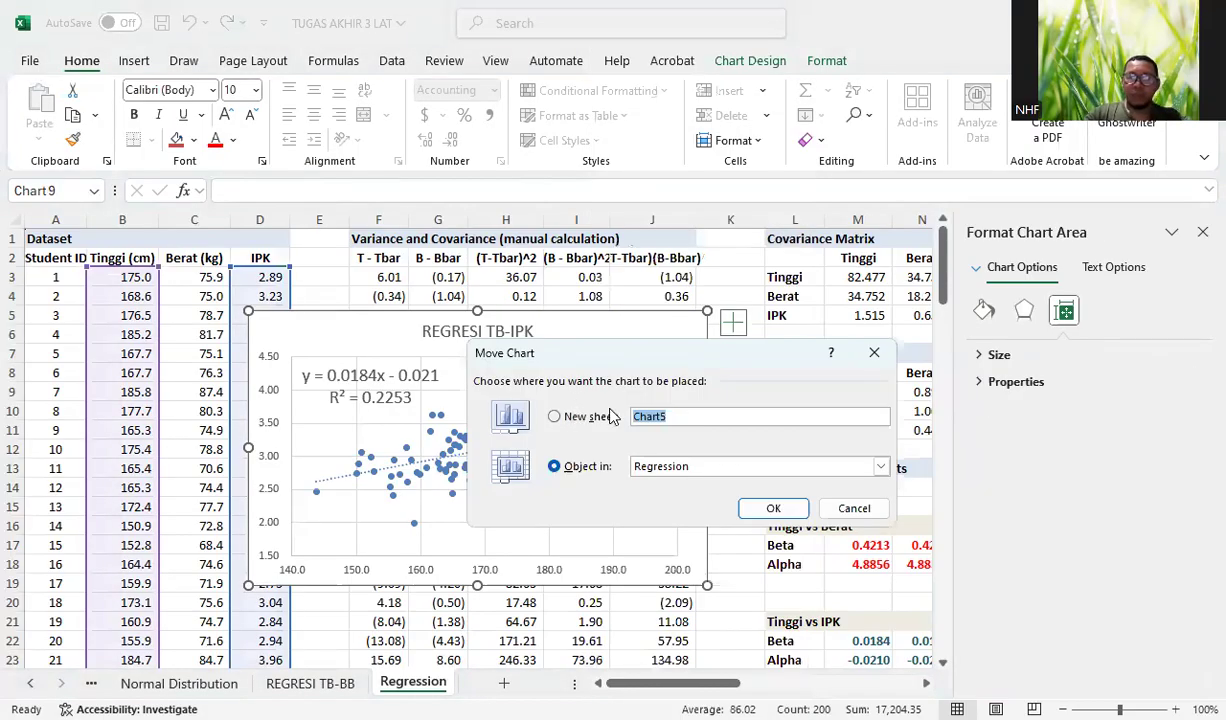
{"action": "left_click", "coordinate": [585, 416]}
{"action": "type", "text": "REGRESI TB-BB"}
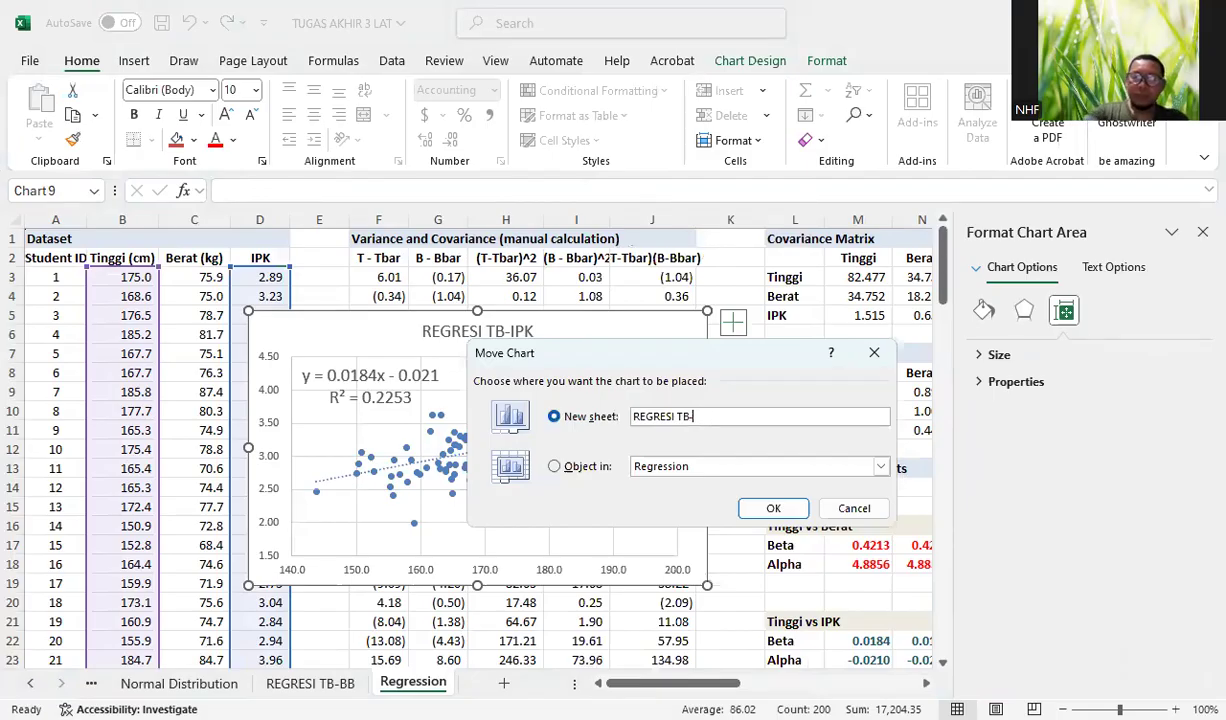
{"action": "type", "text": "IPK"}
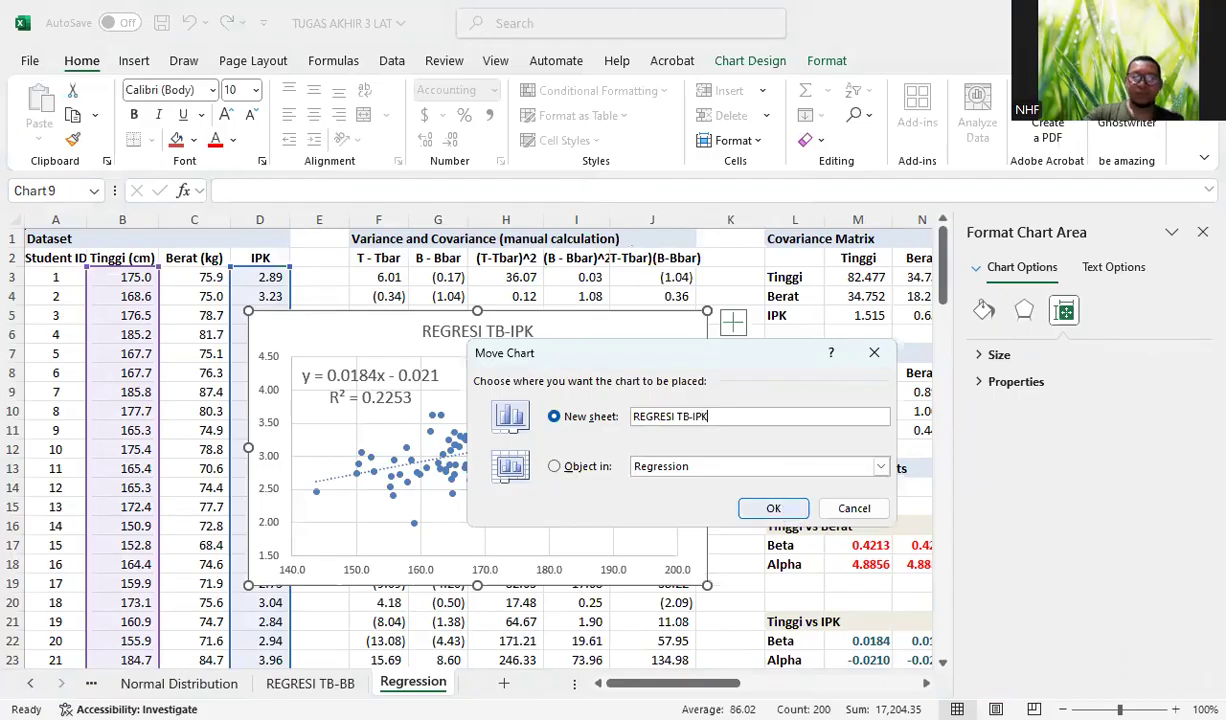
{"action": "key", "text": "Return"}
Step: Compare the Tinggi vs Berat beta and alpha on the Regression sheet with the trendline equation on the REGRESI TB-BB chart
{"action": "left_click", "coordinate": [311, 688]}
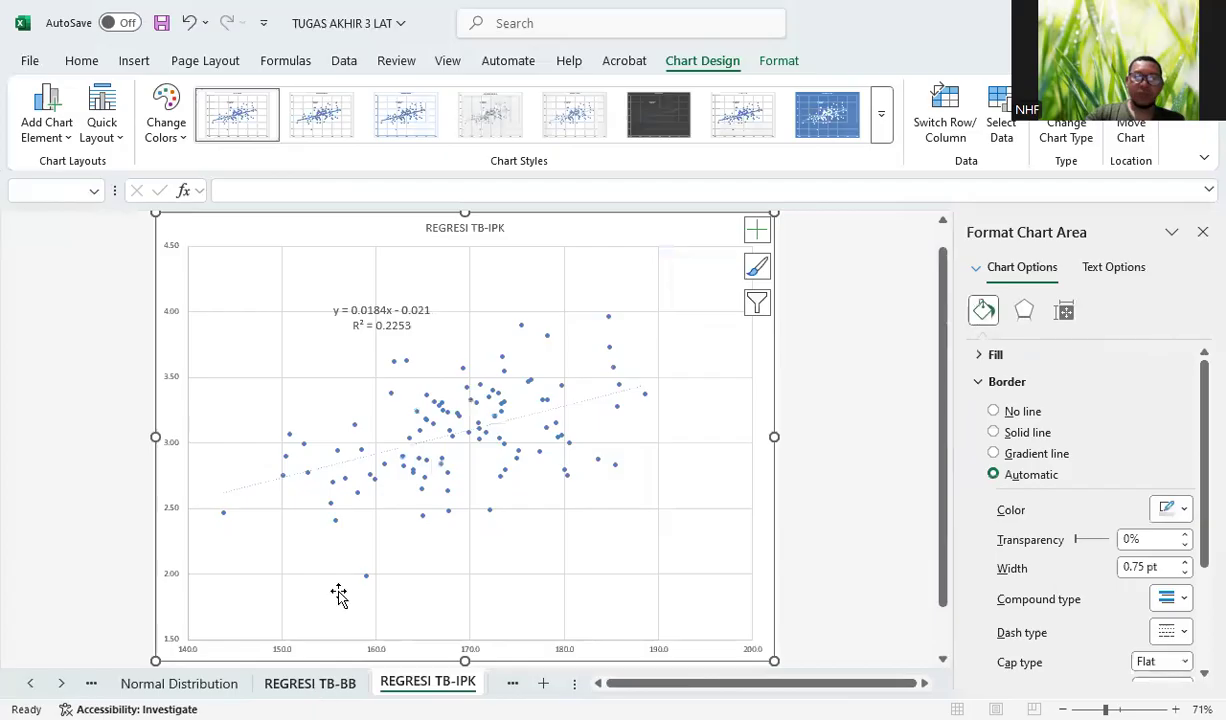
{"action": "left_click", "coordinate": [513, 684]}
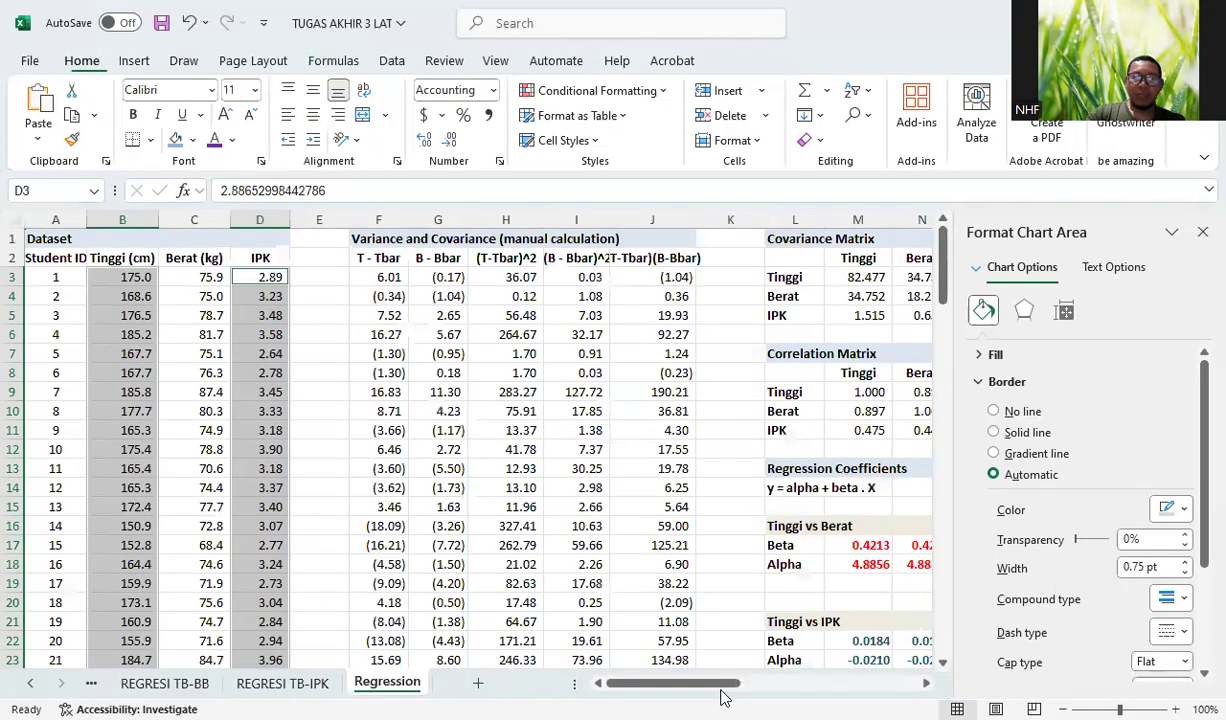
{"action": "left_click_drag", "start_coordinate": [714, 686], "coordinate": [742, 686]}
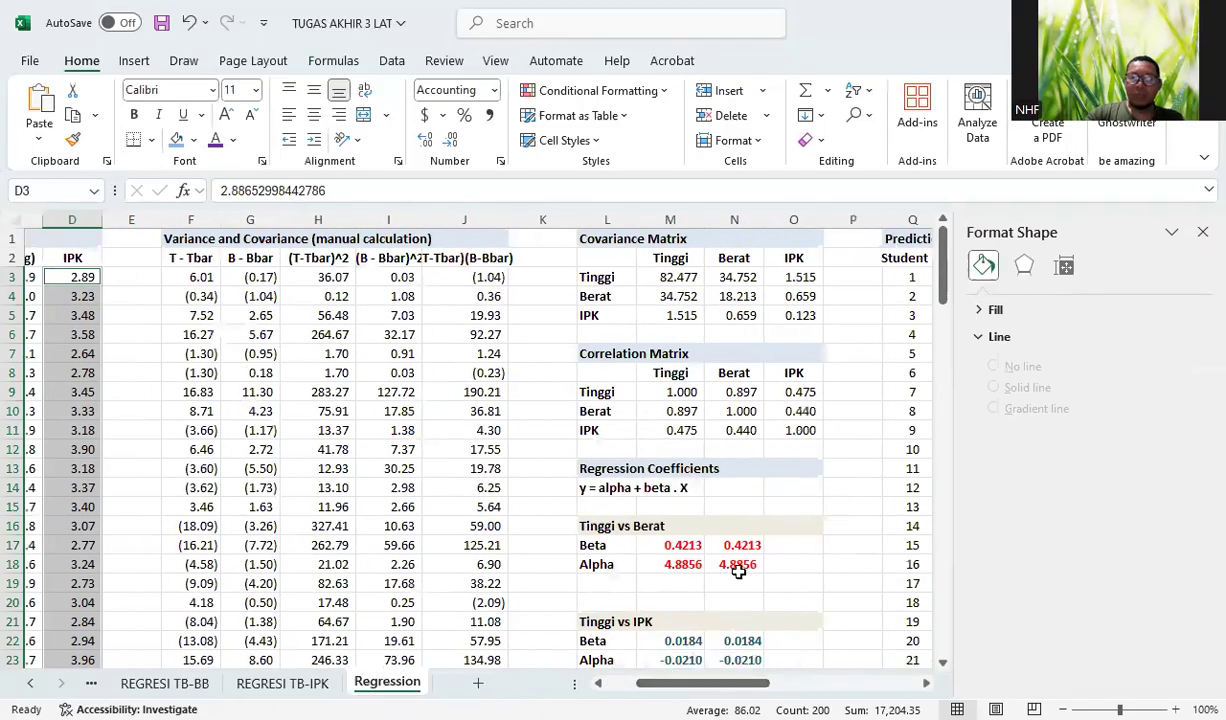
{"action": "scroll", "coordinate": [733, 555], "scroll_direction": "down", "scroll_amount": 1}
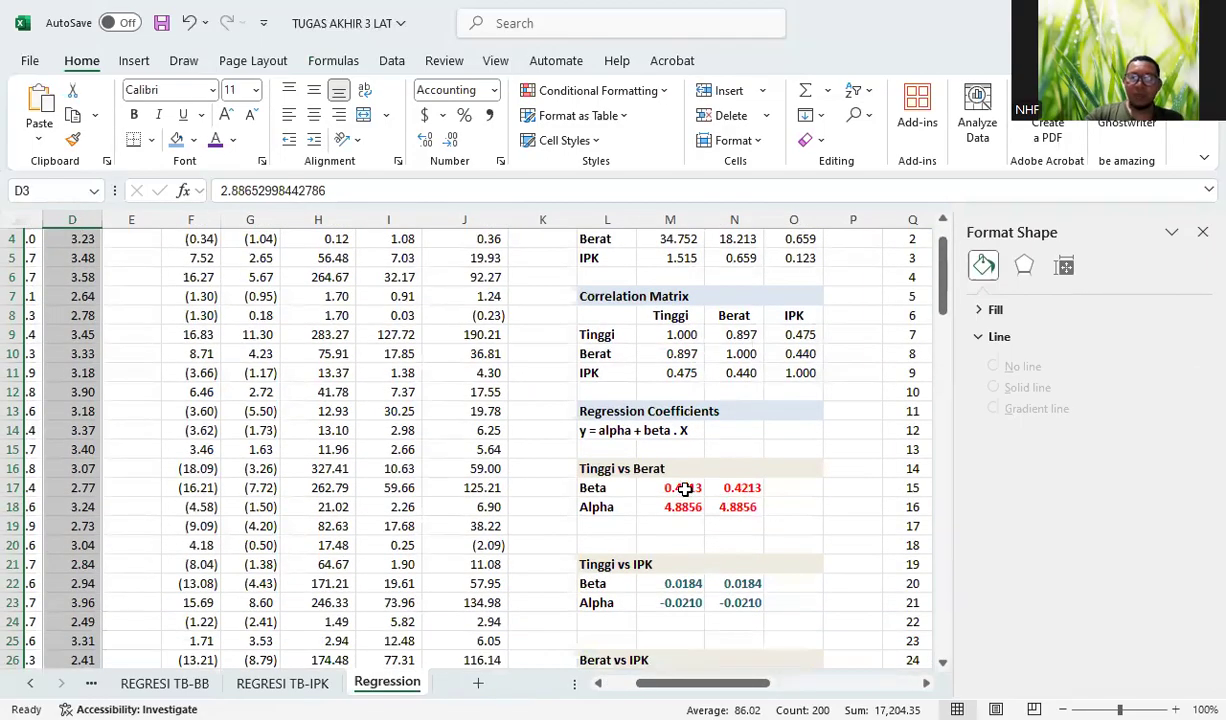
{"action": "left_click", "coordinate": [684, 489]}
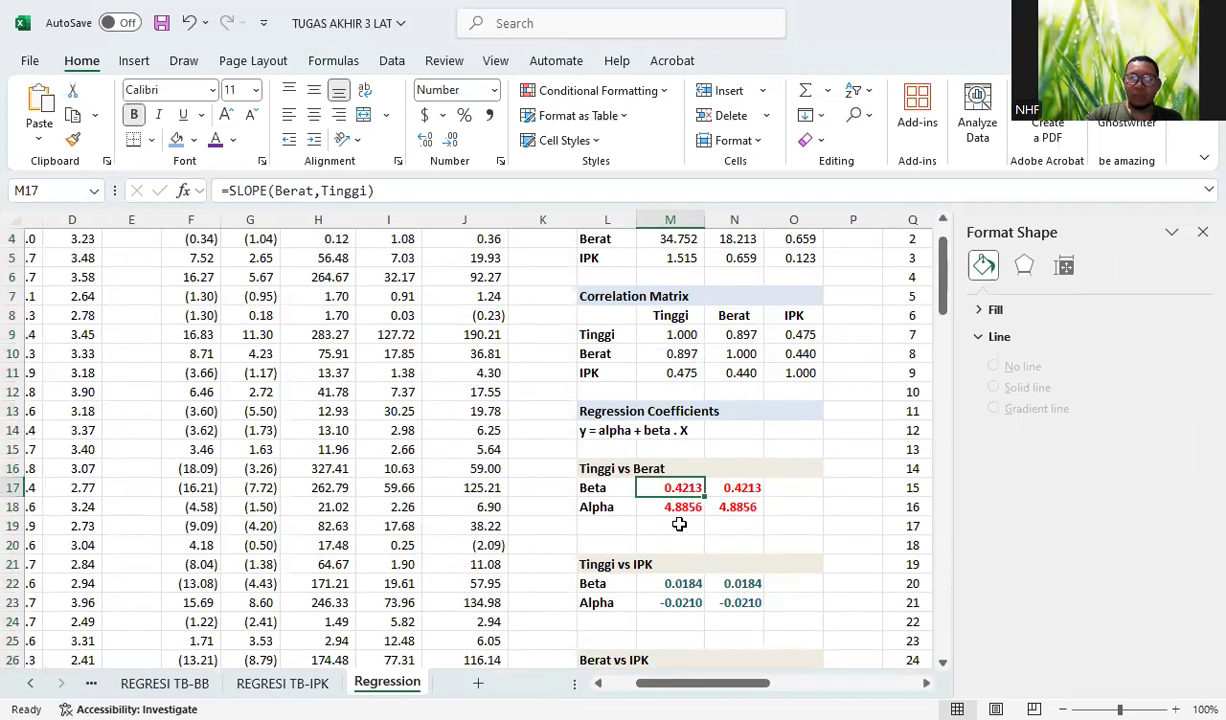
{"action": "left_click", "coordinate": [172, 692]}
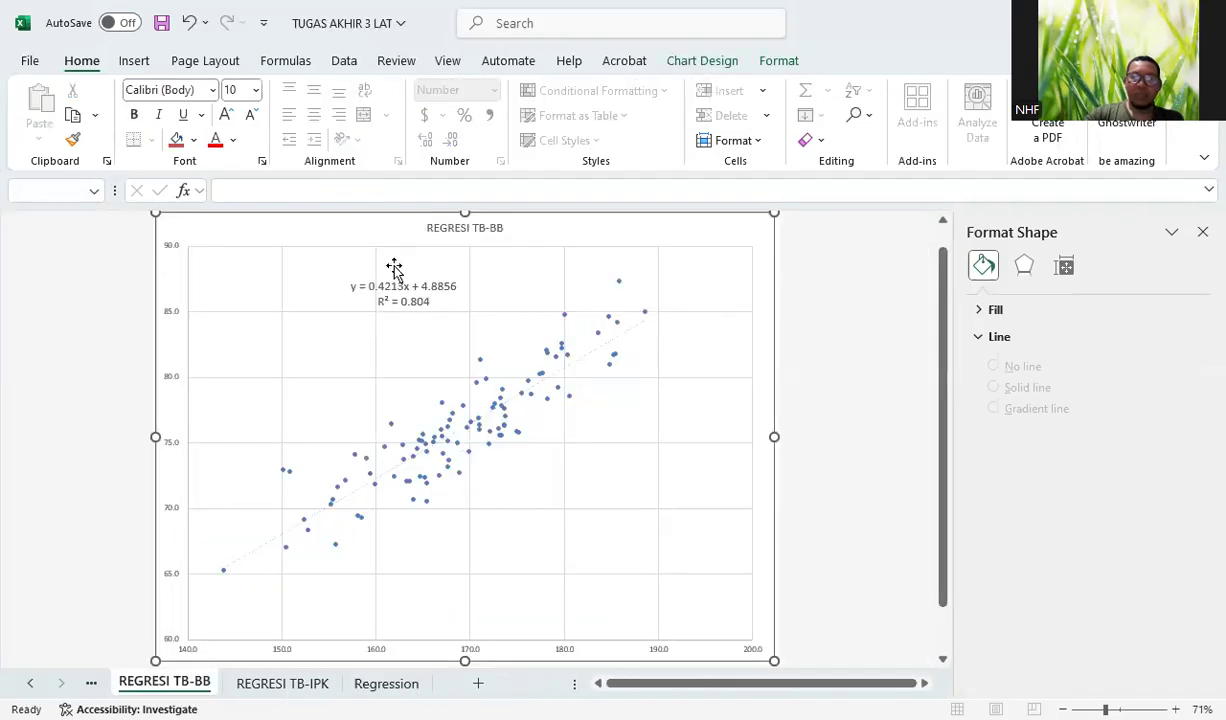
{"action": "left_click", "coordinate": [385, 265]}
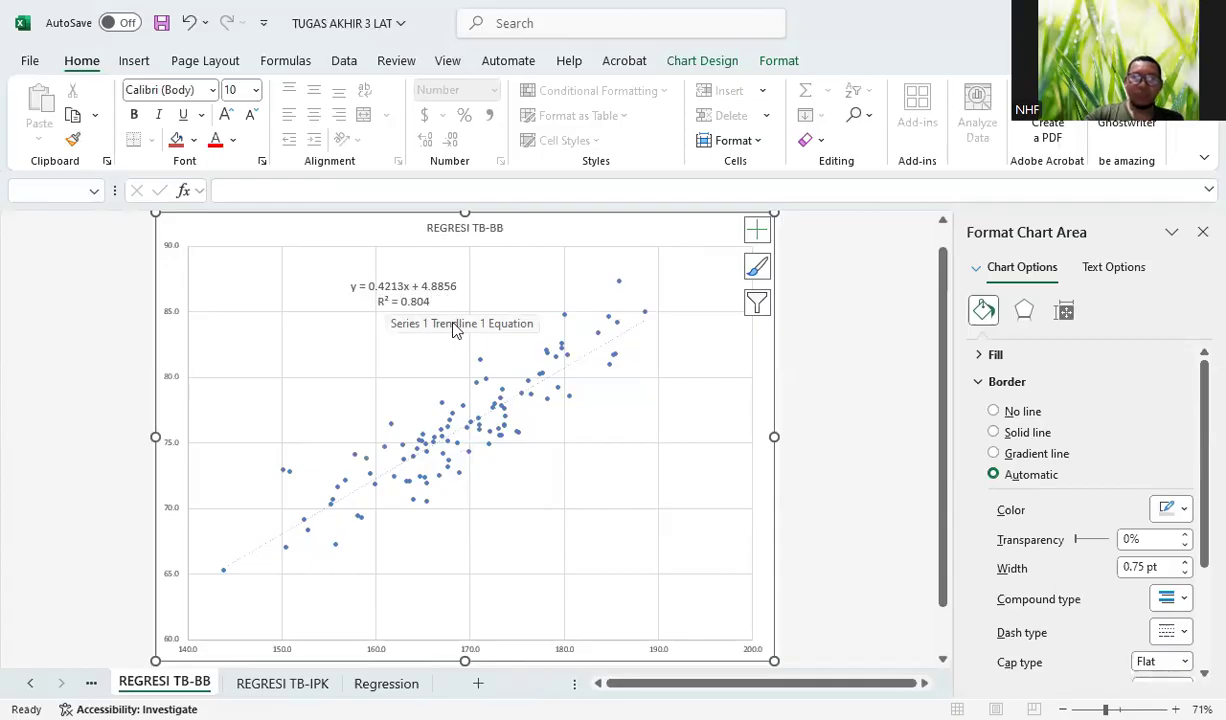
{"action": "left_click", "coordinate": [385, 684]}
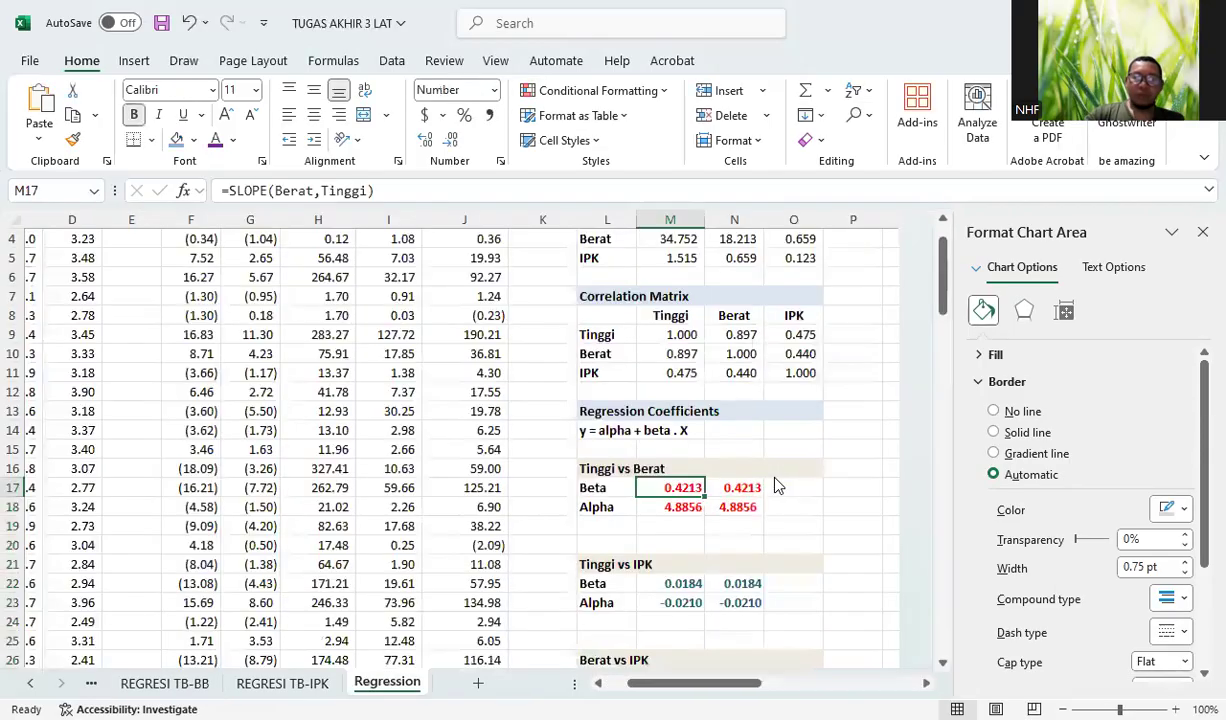
Step: Compare the Tinggi vs IPK coefficients on the Regression sheet with the trendline equation on the REGRESI TB-IPK chart
{"action": "scroll", "coordinate": [720, 490], "scroll_direction": "down", "scroll_amount": 1}
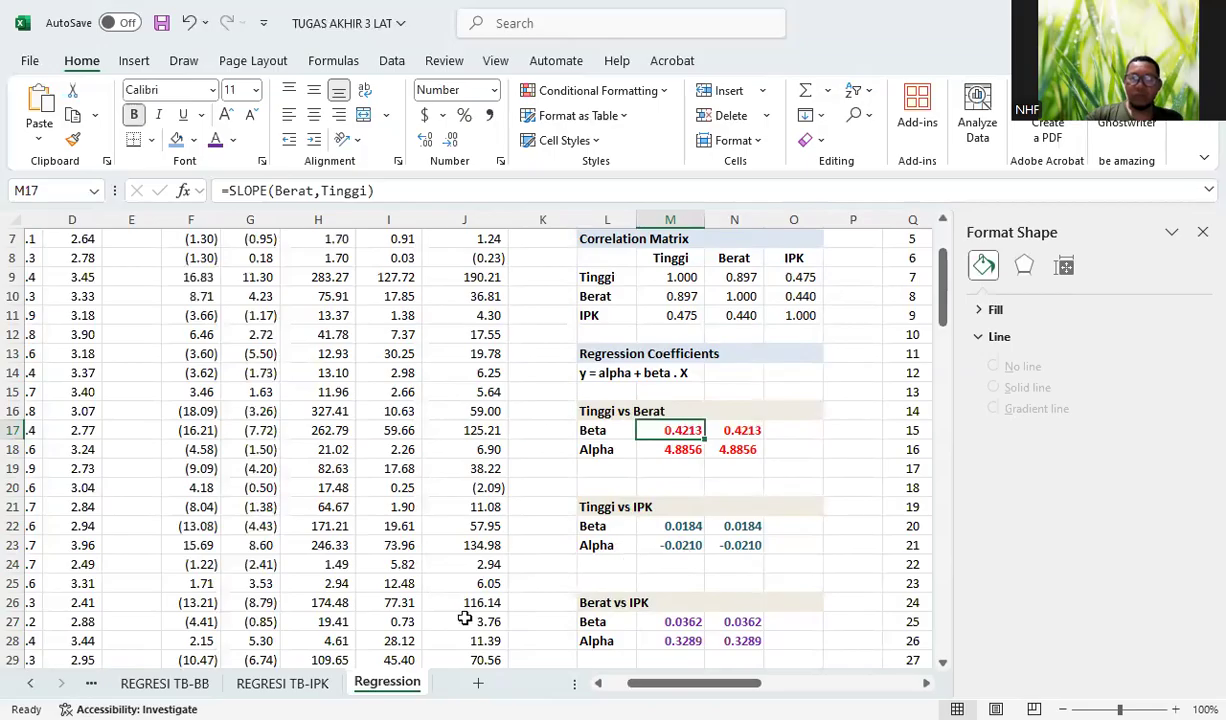
{"action": "left_click", "coordinate": [320, 690]}
{"action": "left_click", "coordinate": [380, 345]}
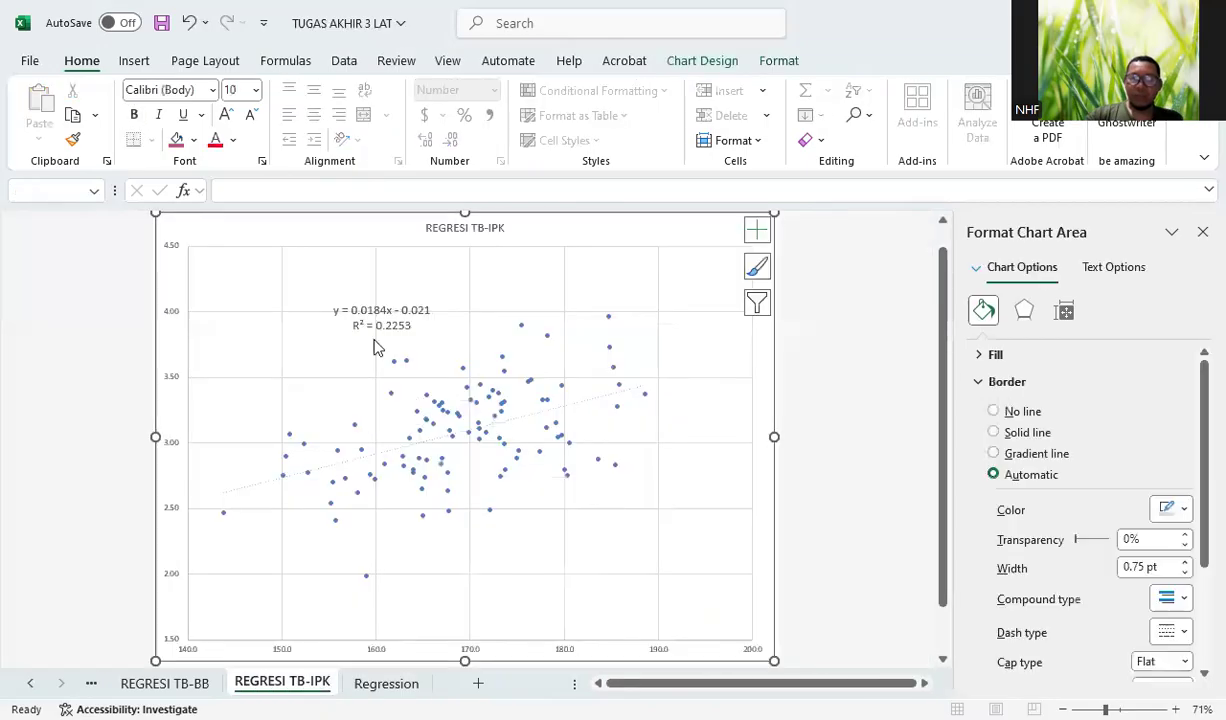
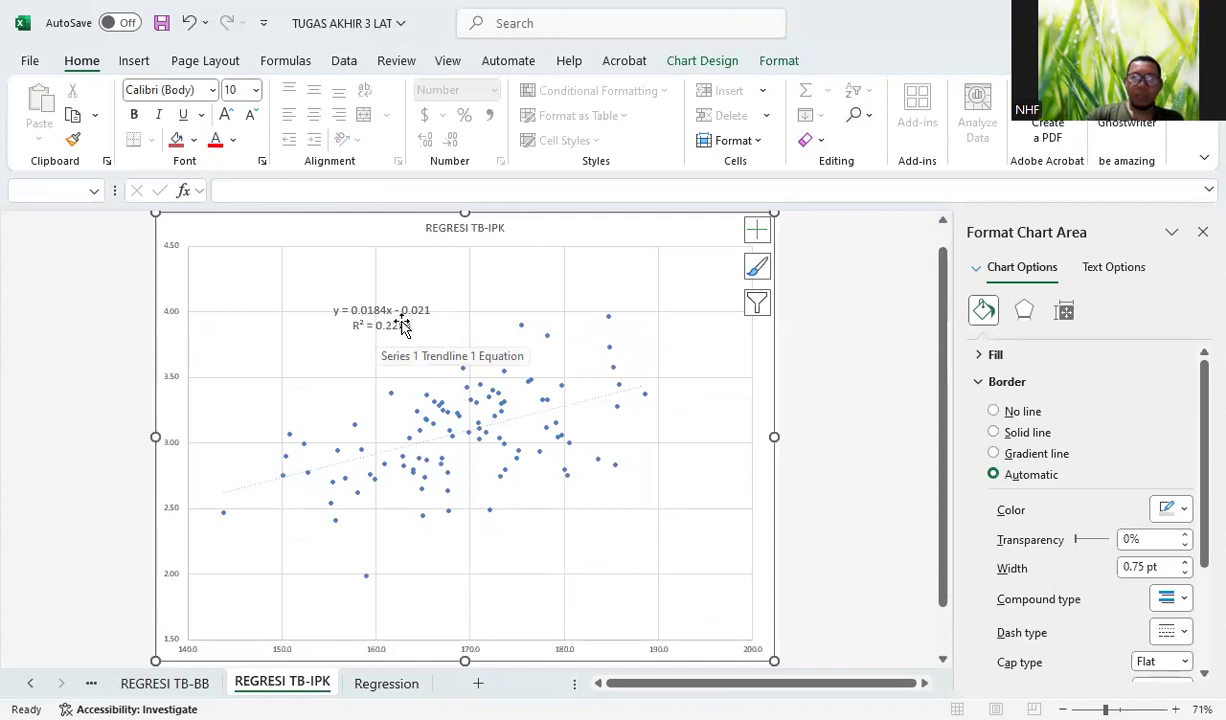
Step: On the Regression sheet, insert a scatter chart of Berat against IPK from the data in C3:D102
{"action": "left_click", "coordinate": [397, 683]}
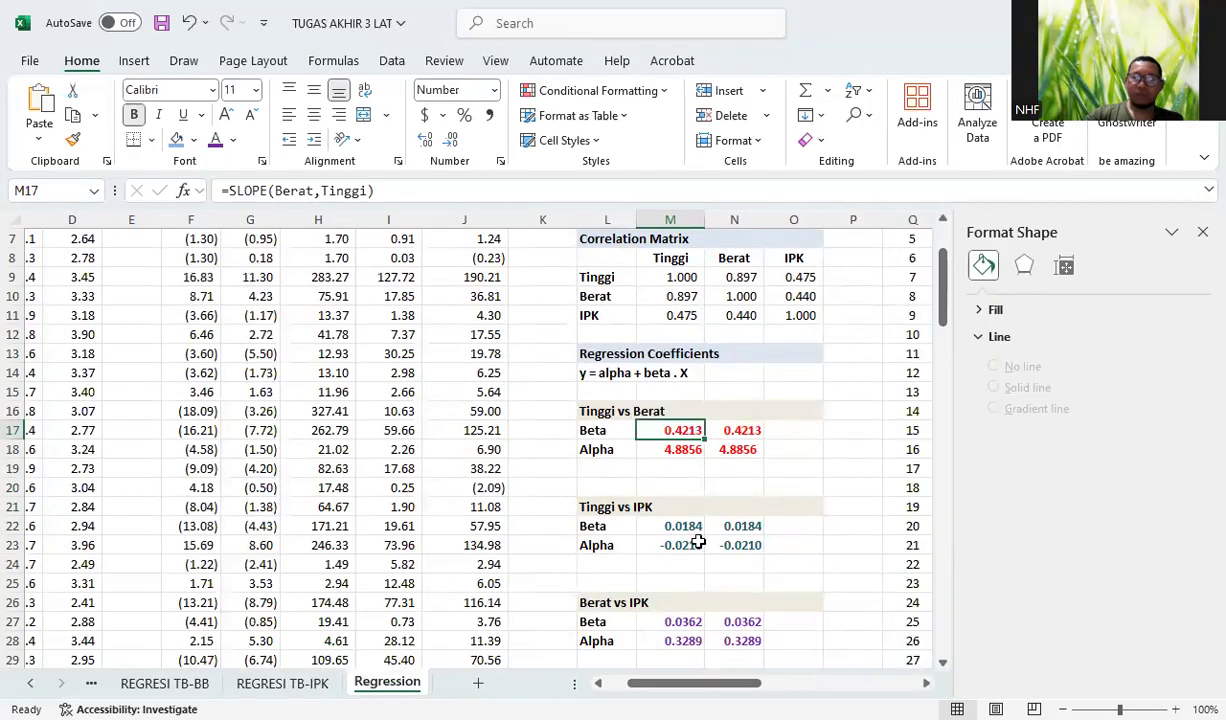
{"action": "left_click_drag", "start_coordinate": [690, 525], "coordinate": [687, 550]}
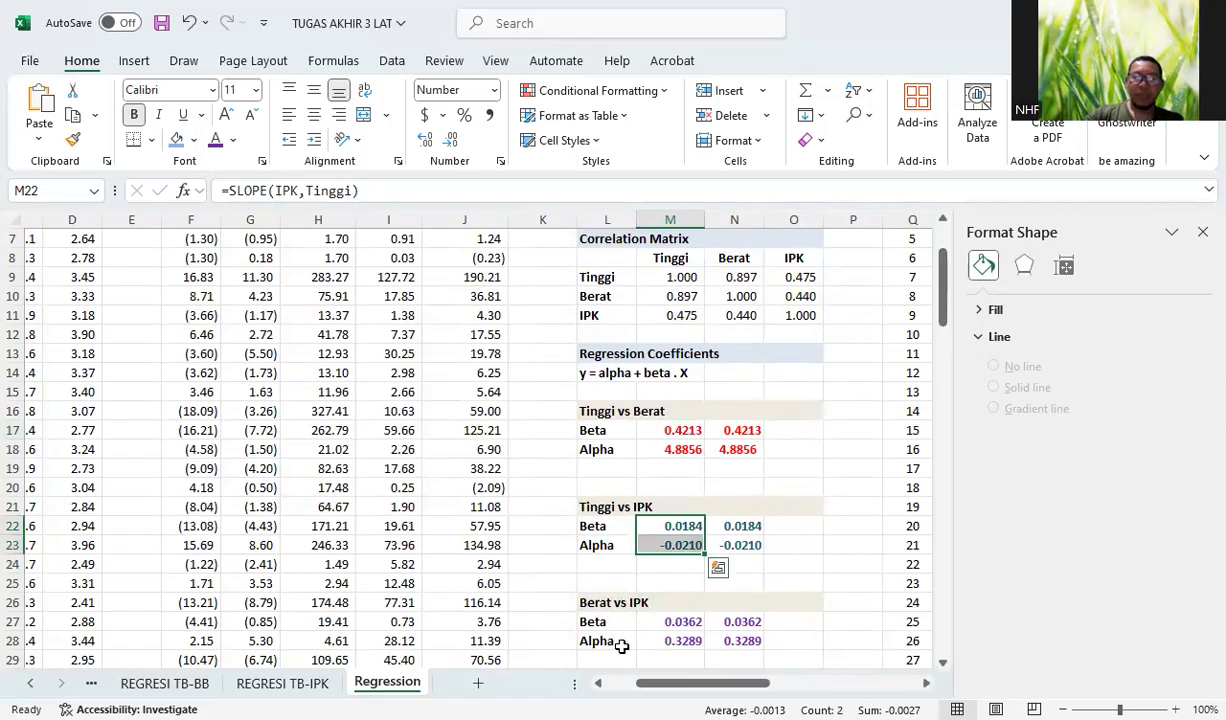
{"action": "left_click_drag", "start_coordinate": [652, 687], "coordinate": [607, 684]}
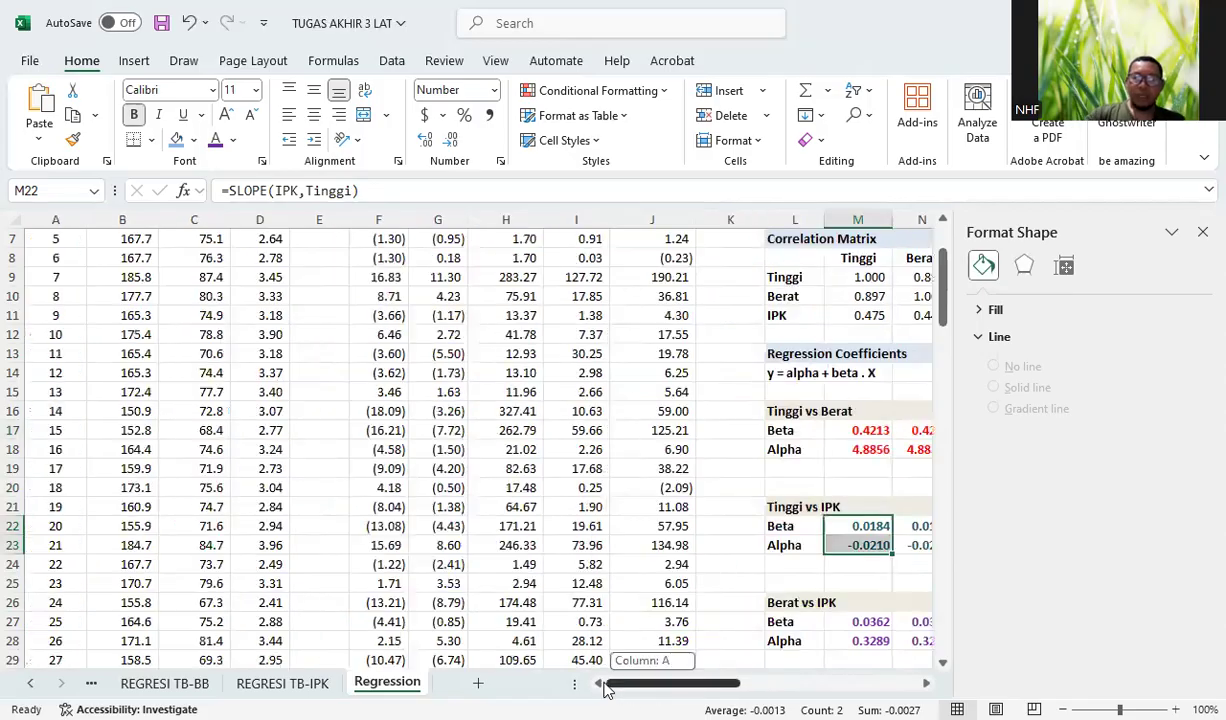
{"action": "scroll", "coordinate": [190, 282], "scroll_direction": "up", "scroll_amount": 2}
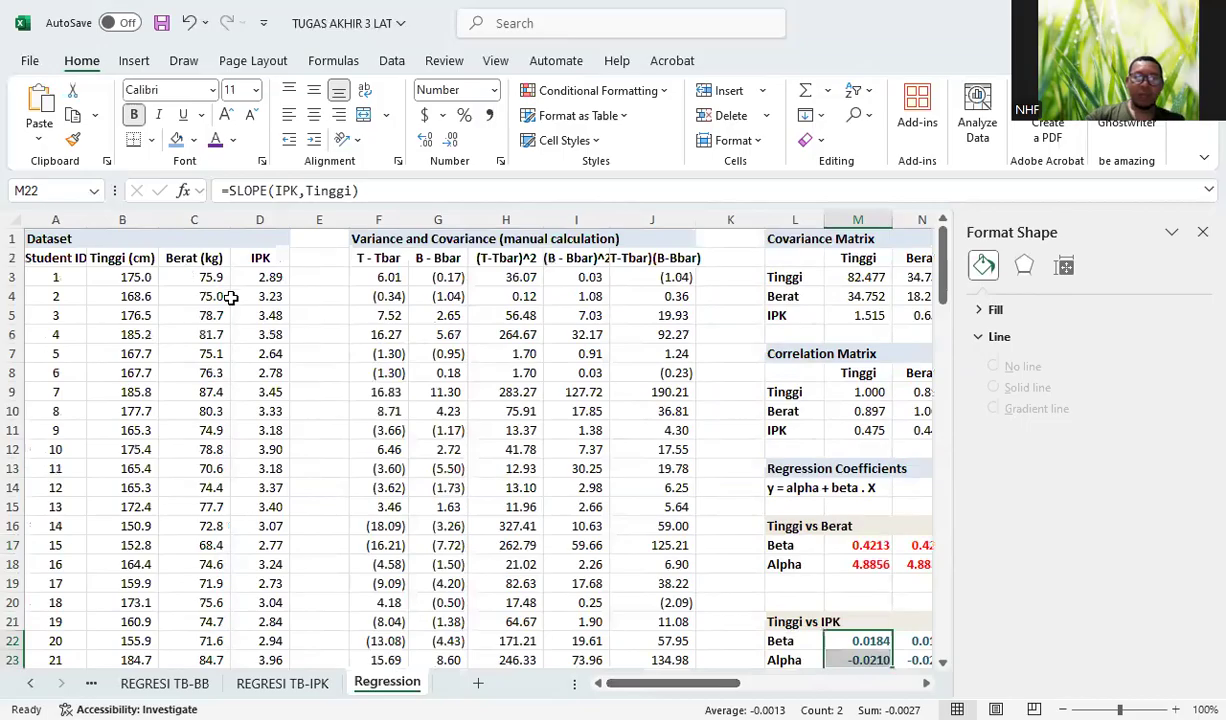
{"action": "left_click", "coordinate": [218, 282]}
{"action": "left_click_drag", "start_coordinate": [218, 282], "coordinate": [290, 660]}
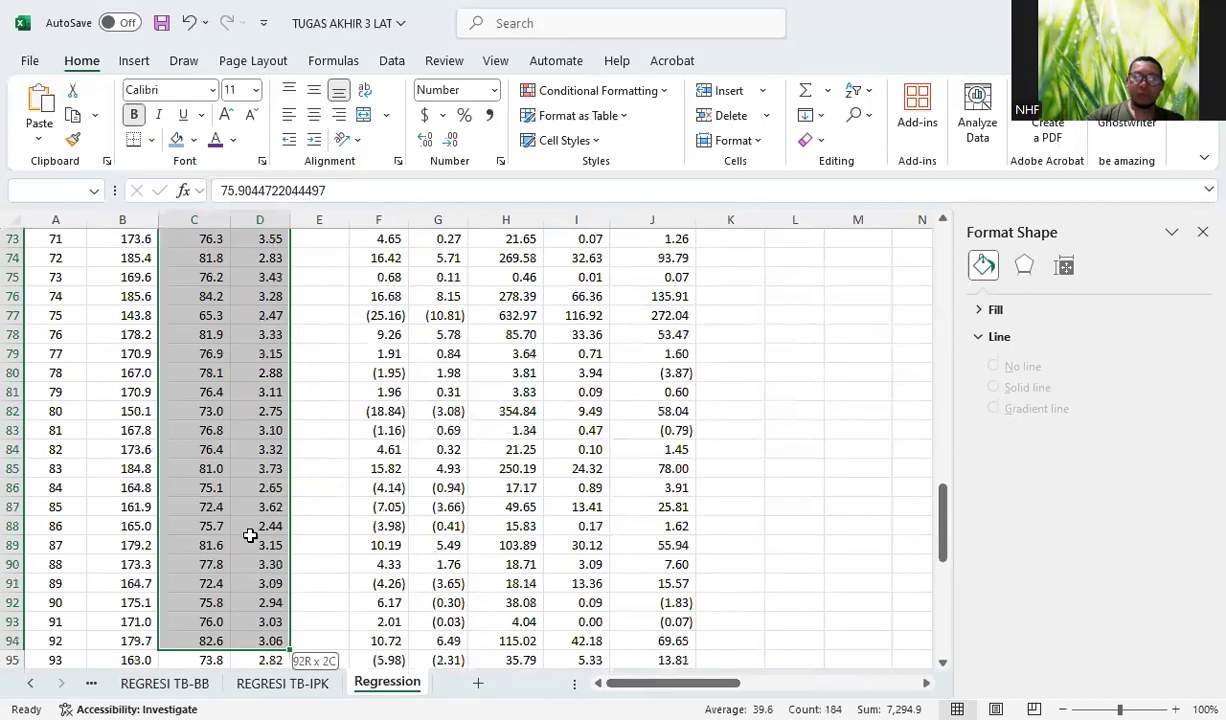
{"action": "key", "text": "ctrl+shift+Down"}
{"action": "left_click", "coordinate": [126, 62]}
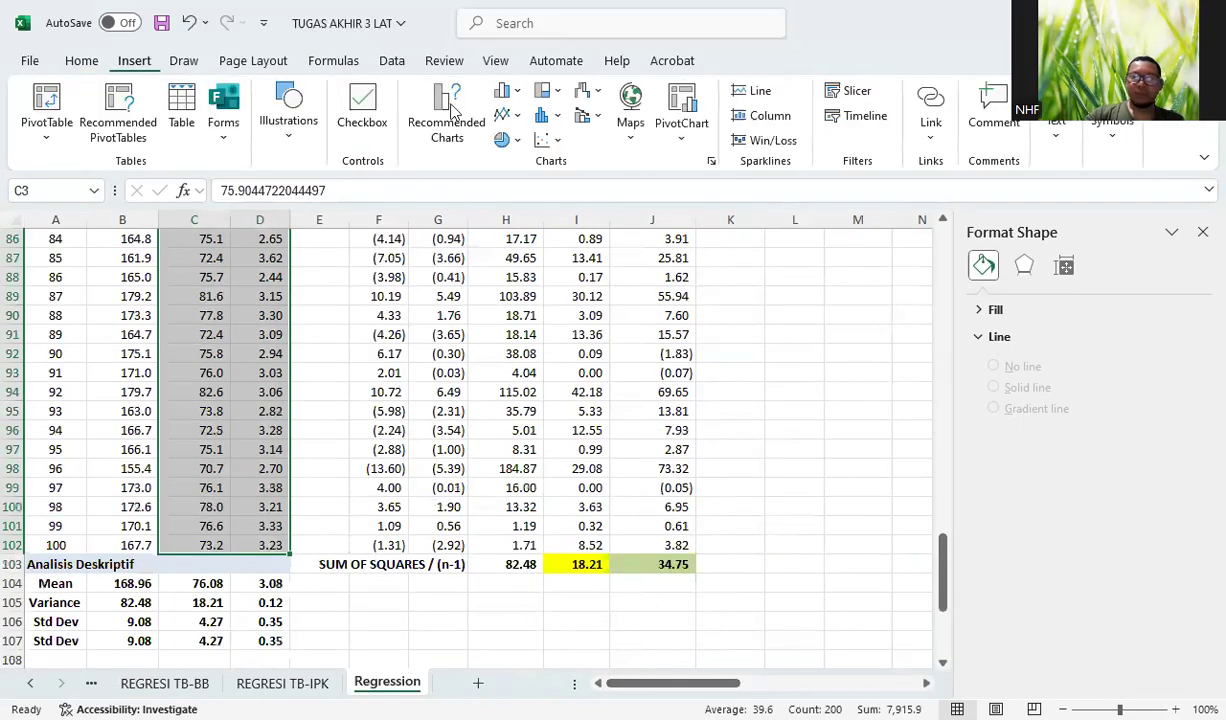
{"action": "left_click", "coordinate": [543, 141]}
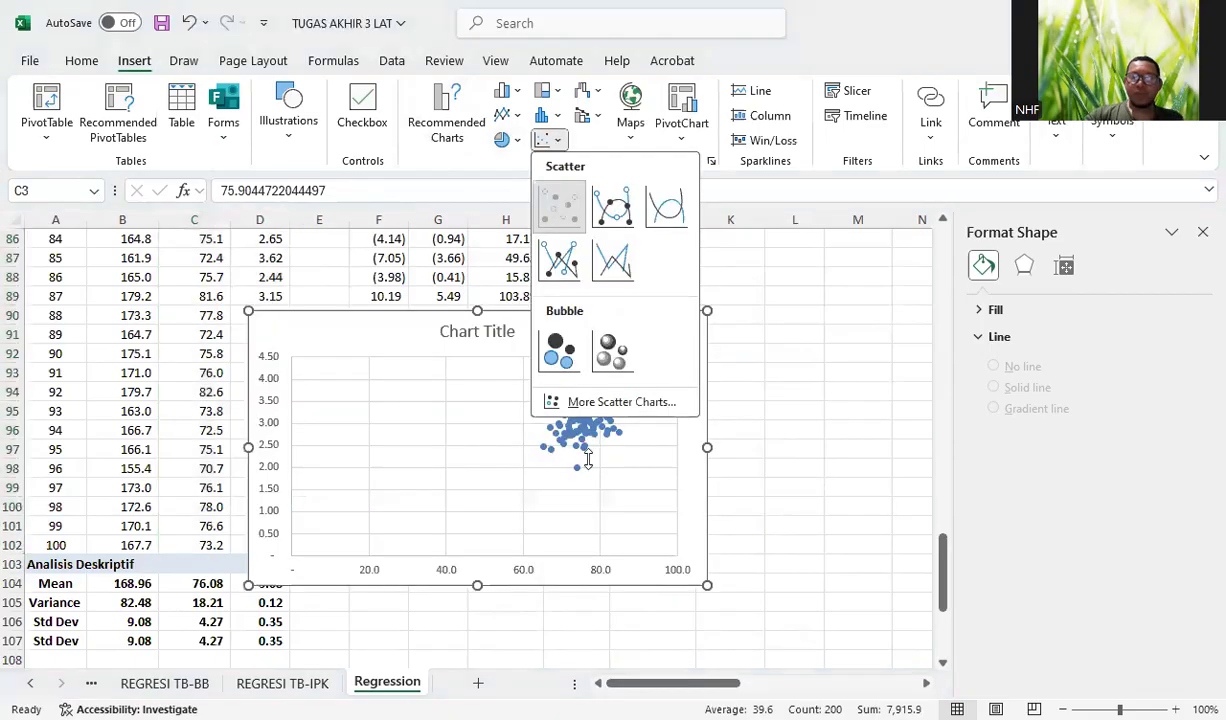
Step: Title the chart REGRESI BB-IPK and select the finished title text
{"action": "left_click", "coordinate": [469, 332]}
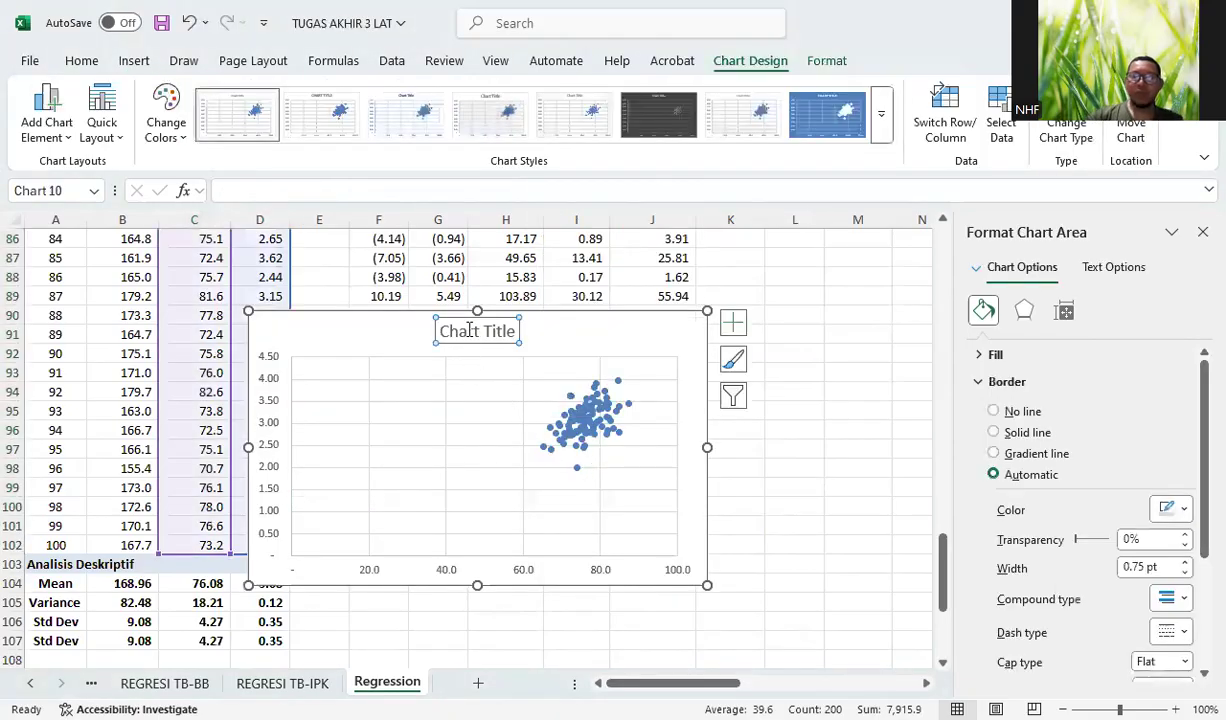
{"action": "triple_click", "coordinate": [518, 322]}
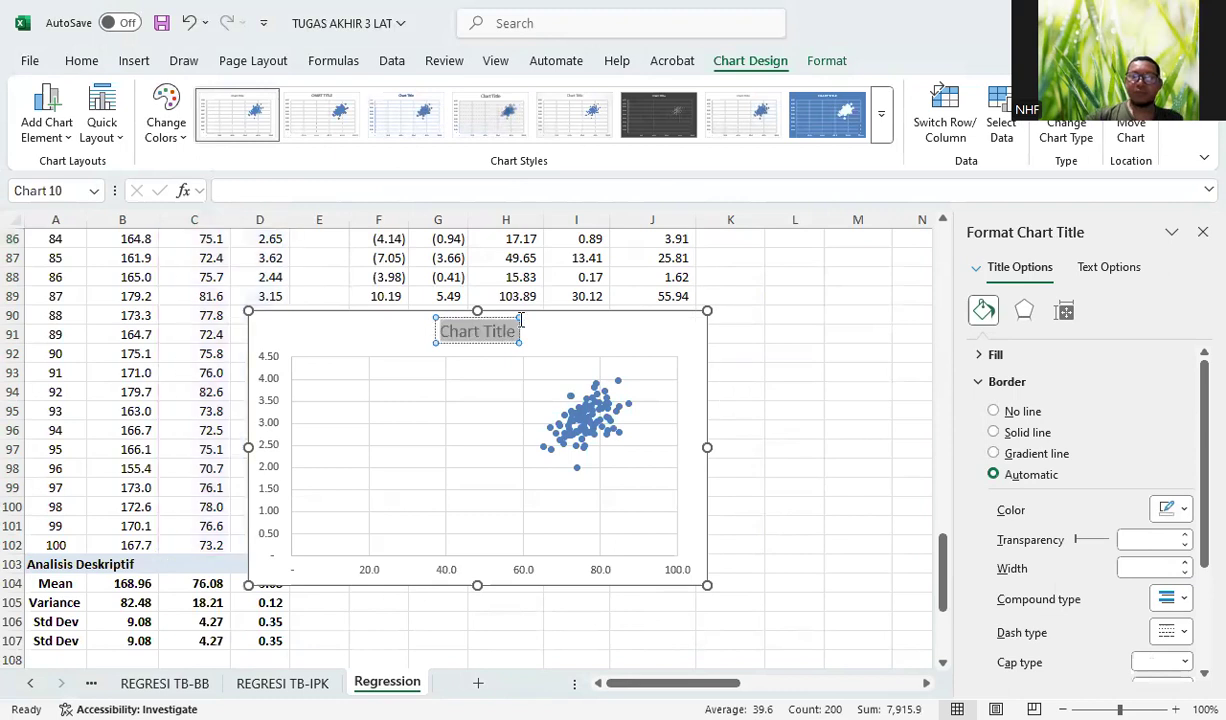
{"action": "type", "text": "REGRESI TB-BB"}
{"action": "left_click", "coordinate": [500, 332]}
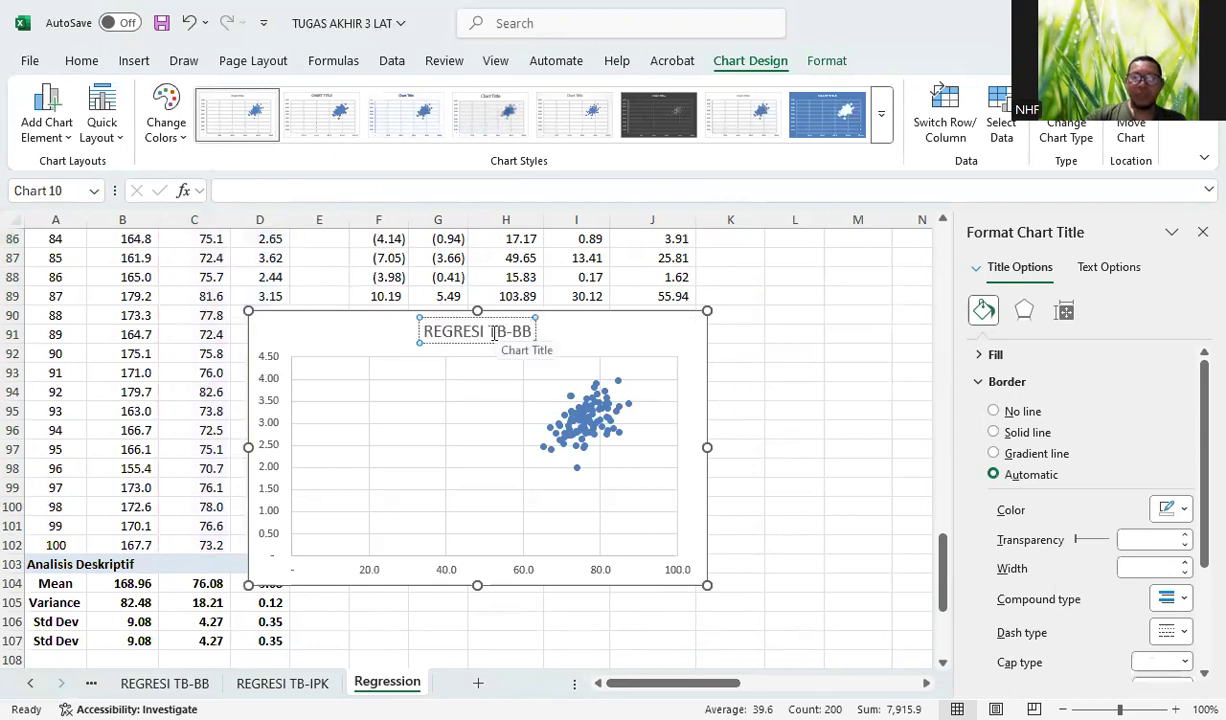
{"action": "key", "text": "BackSpace"}
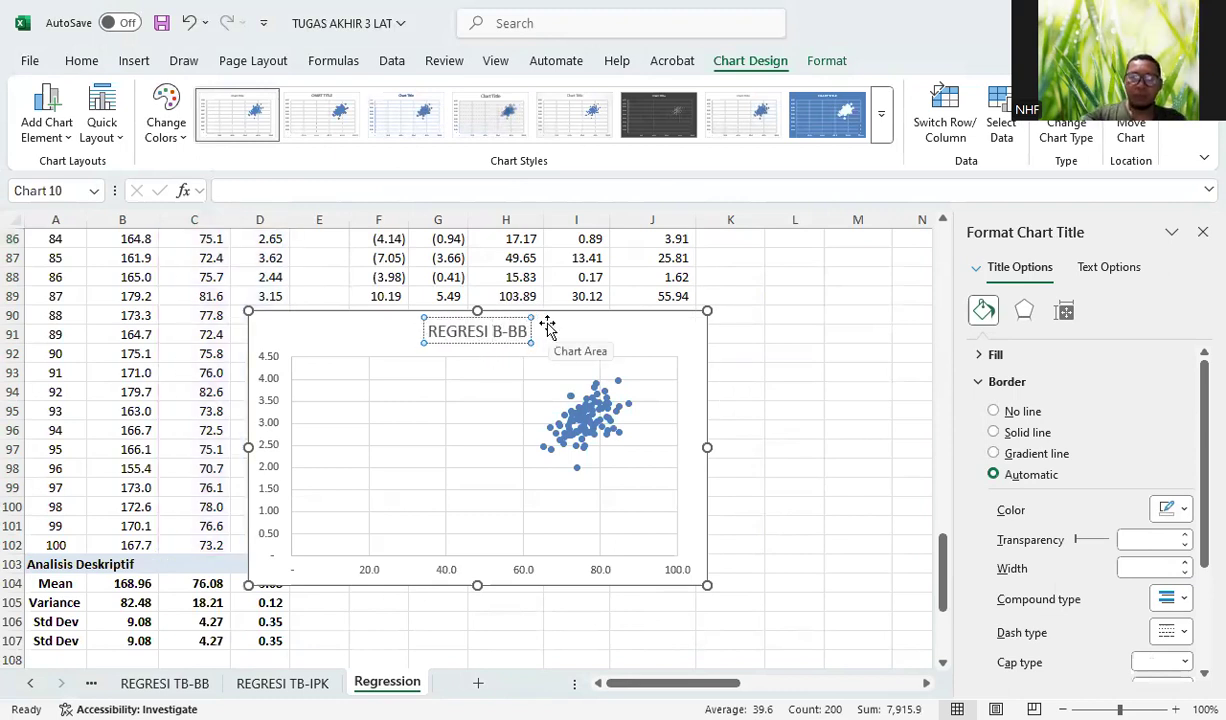
{"action": "type", "text": "B"}
{"action": "key", "text": "BackSpace"}
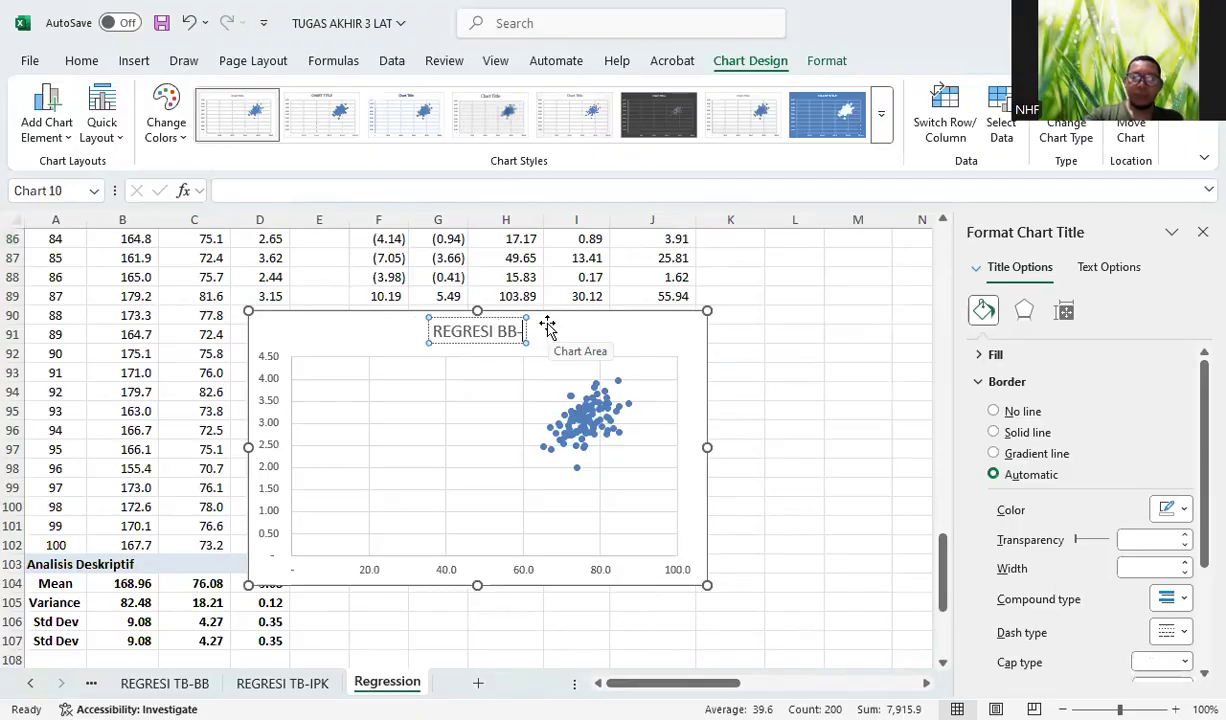
{"action": "type", "text": "IPK"}
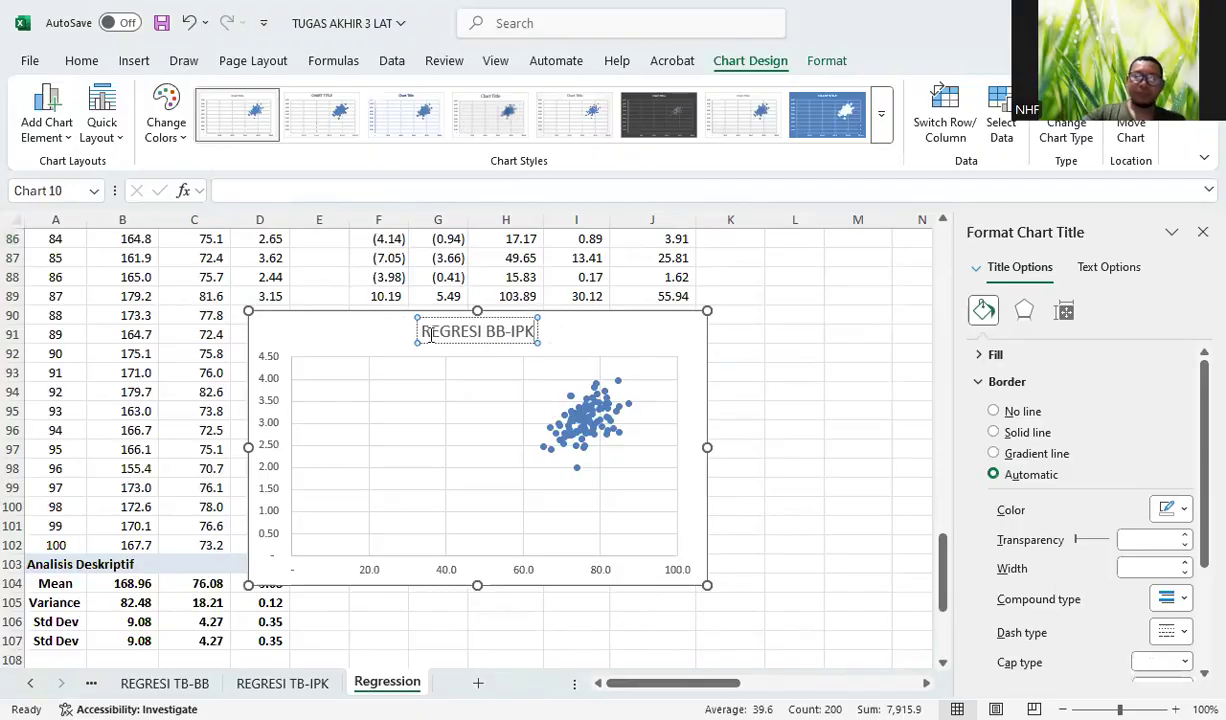
{"action": "left_click_drag", "start_coordinate": [423, 332], "coordinate": [538, 332]}
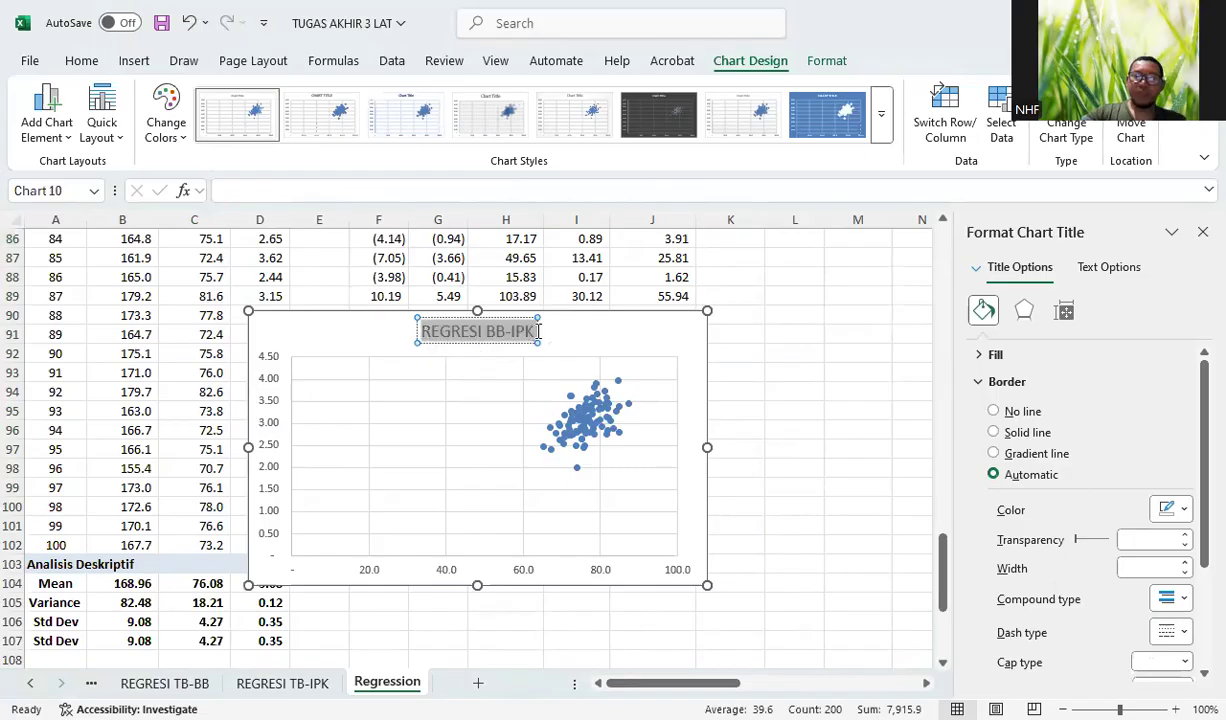
Step: Set the minimum bound of the chart's horizontal axis to 60
{"action": "left_click", "coordinate": [529, 573]}
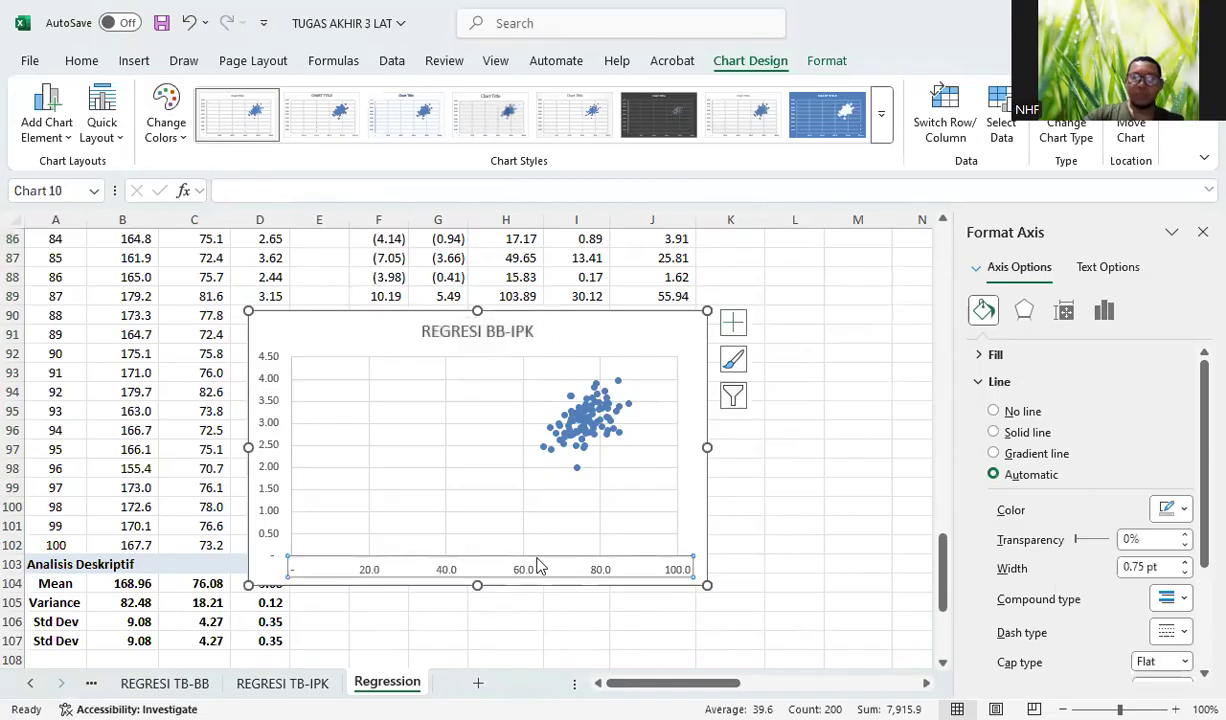
{"action": "left_click", "coordinate": [1084, 402]}
{"action": "key", "text": "BackSpace"}
{"action": "type", "text": "60"}
{"action": "key", "text": "Return"}
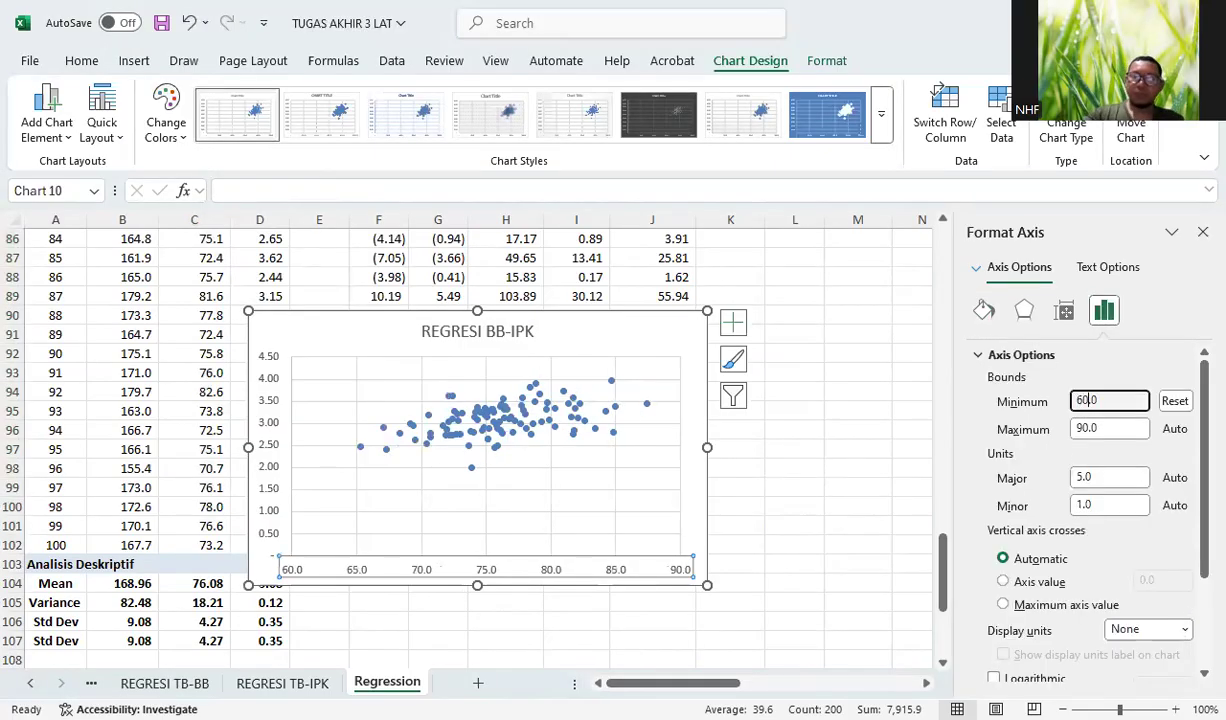
Step: Set the minimum bound of the chart's vertical axis to 1.5
{"action": "left_click", "coordinate": [272, 494]}
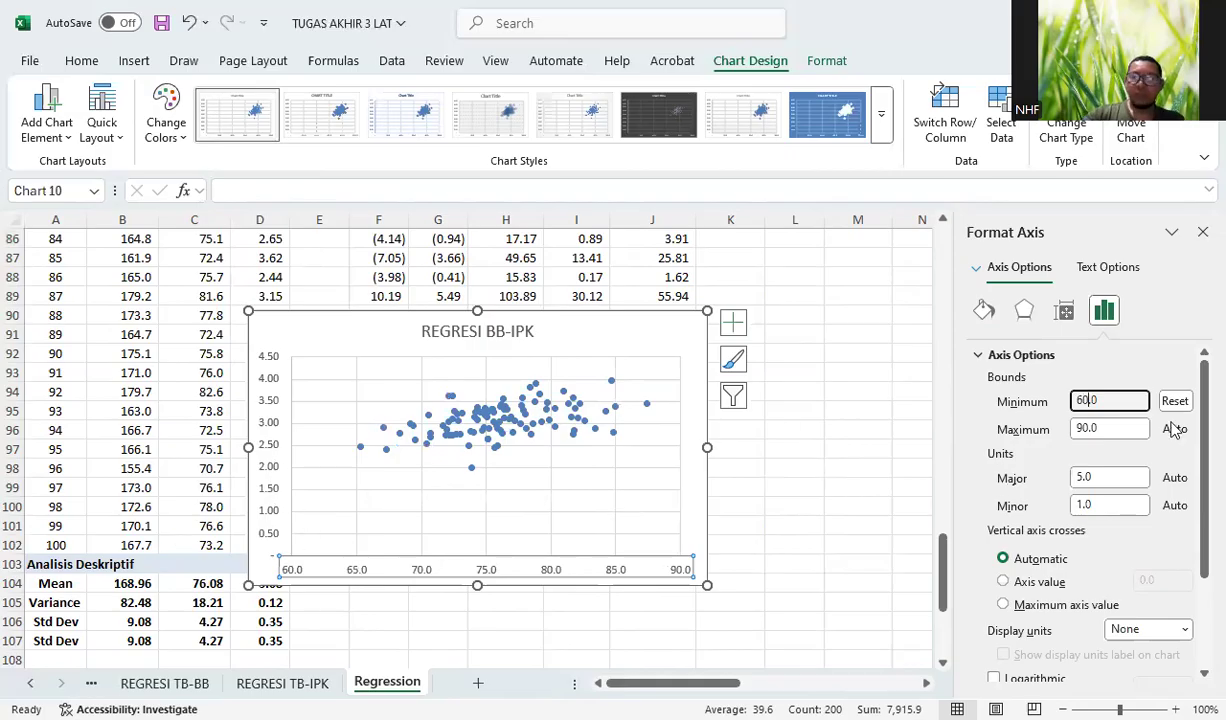
{"action": "double_click", "coordinate": [1079, 399]}
{"action": "type", "text": "1."}
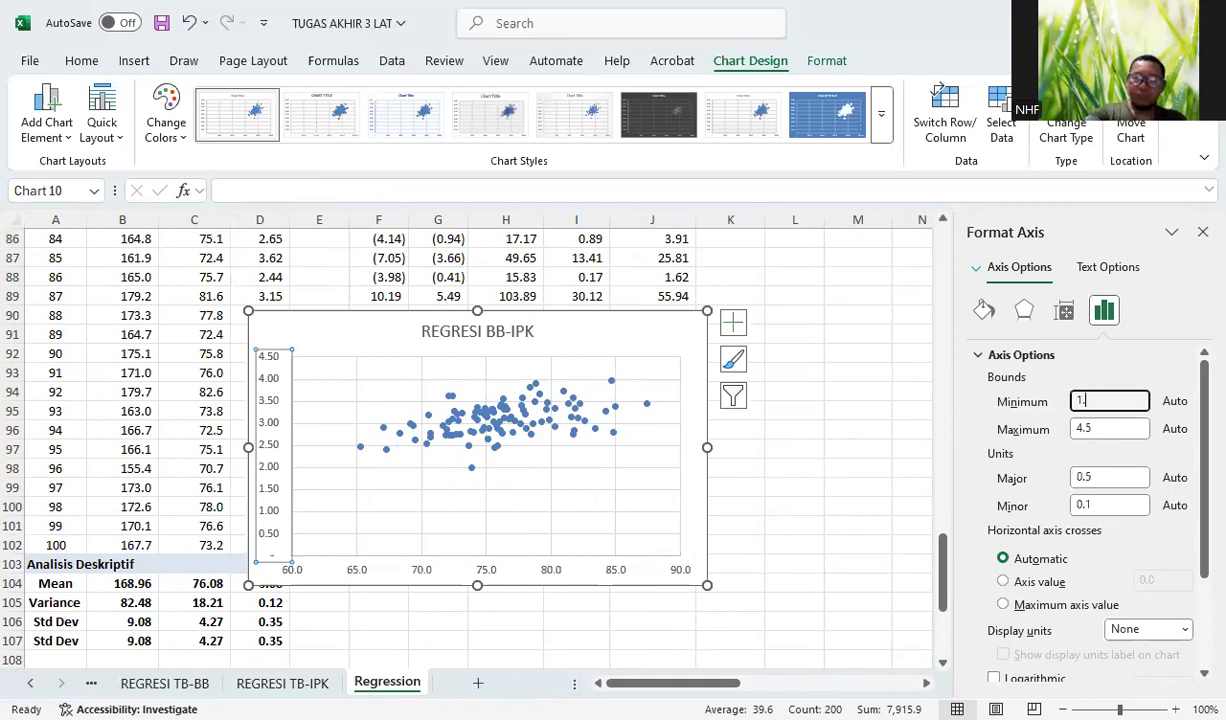
{"action": "type", "text": "5"}
{"action": "key", "text": "Return"}
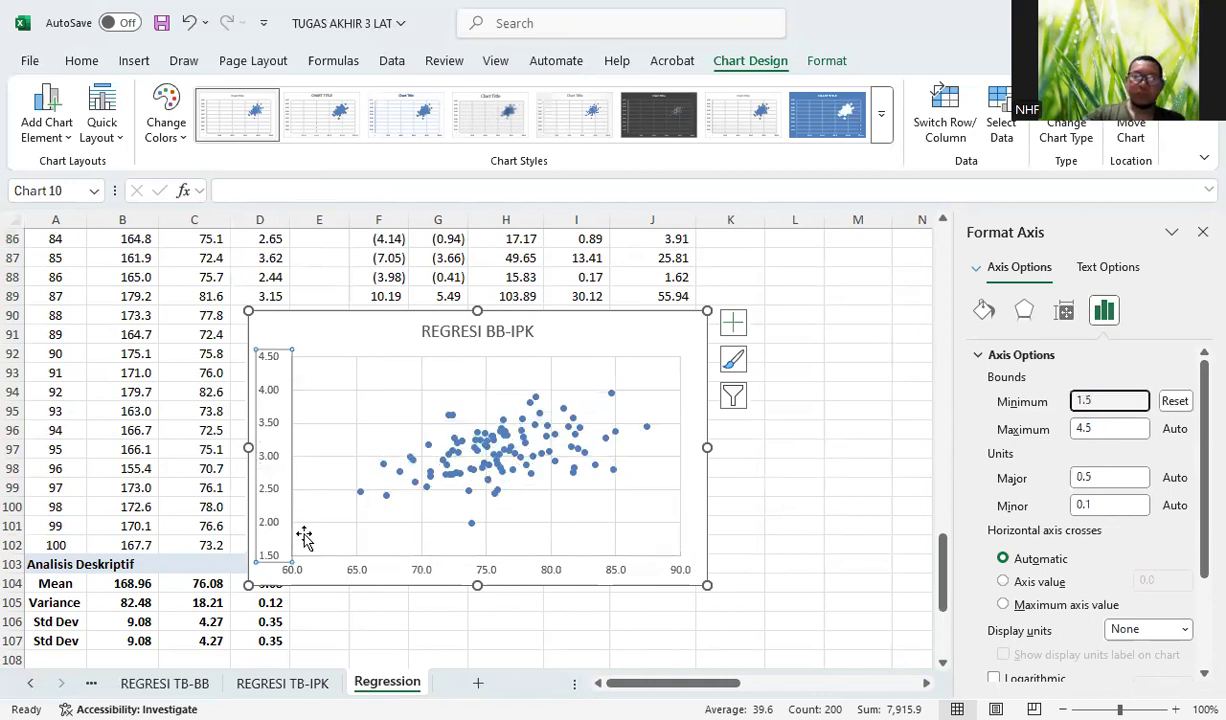
Step: Add a linear trendline to the data series and display its equation and R-squared value on the chart
{"action": "left_click", "coordinate": [647, 425]}
{"action": "right_click", "coordinate": [648, 425]}
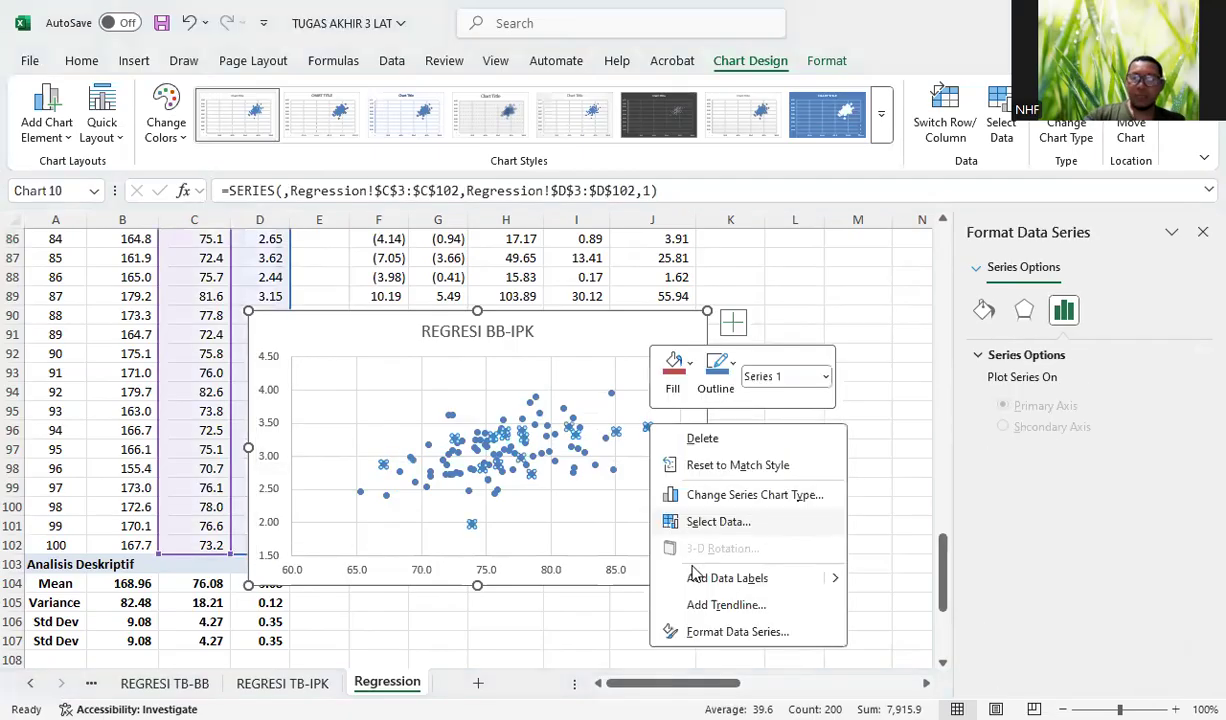
{"action": "left_click", "coordinate": [705, 606]}
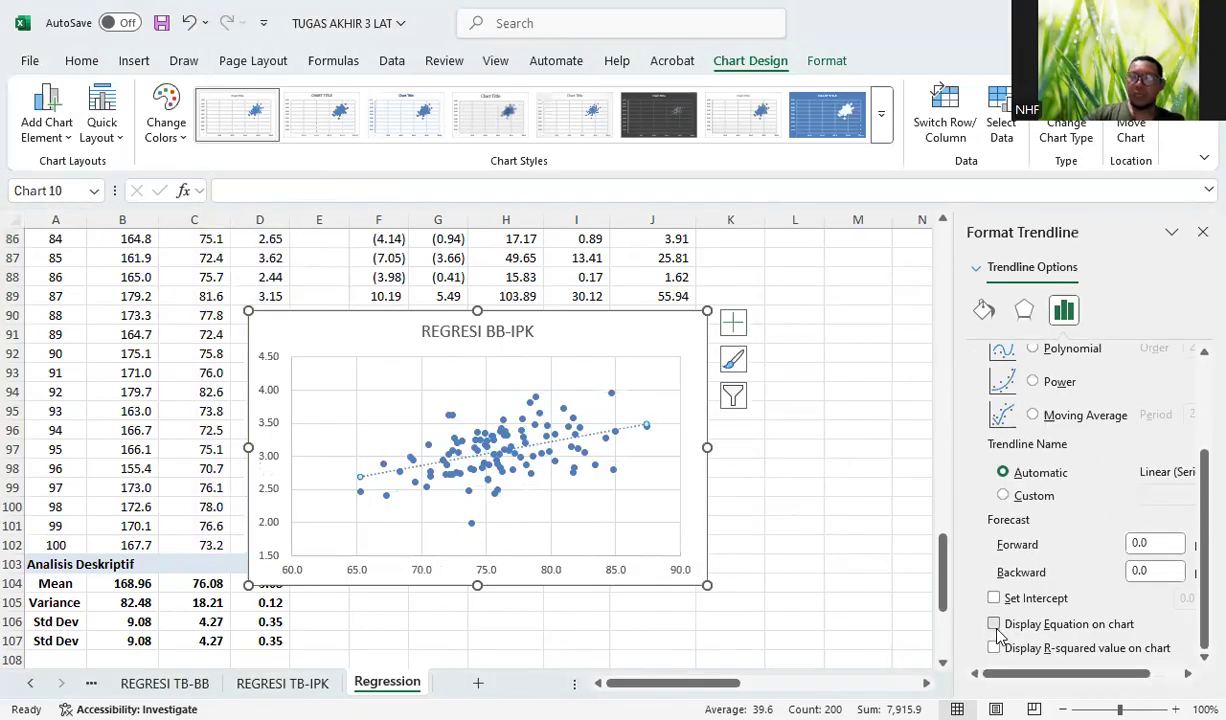
{"action": "left_click", "coordinate": [994, 624]}
{"action": "left_click", "coordinate": [995, 650]}
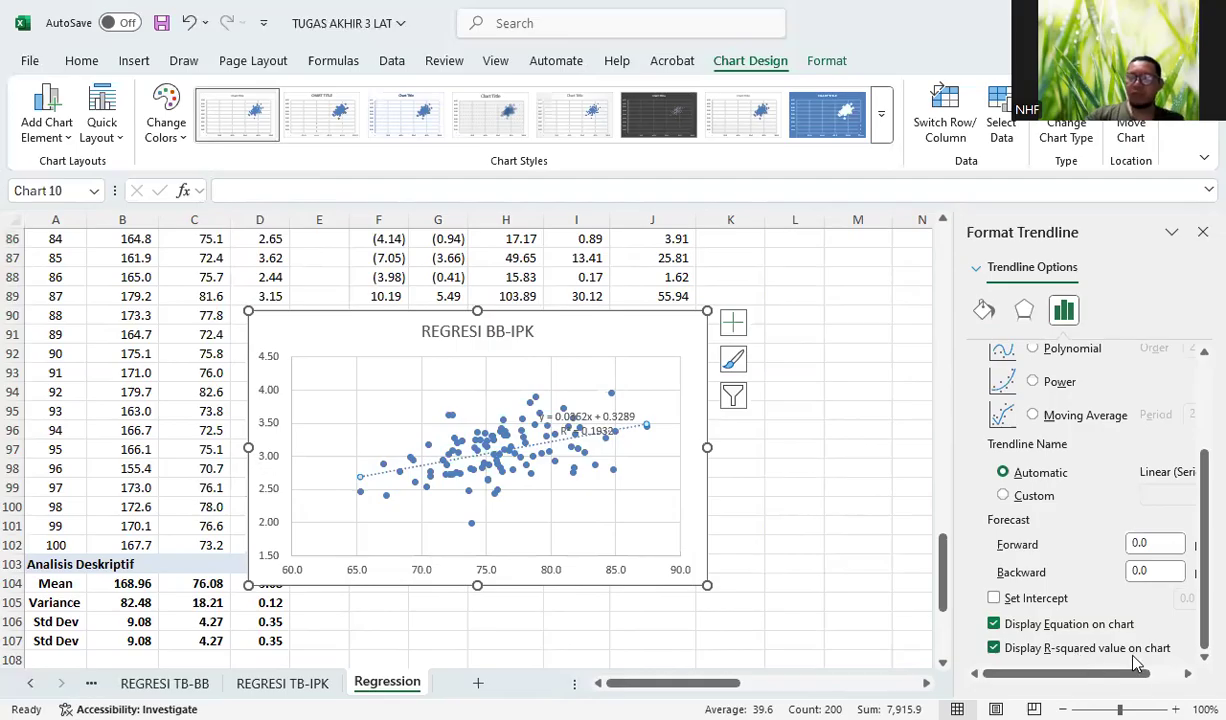
Step: Move the trendline equation label to the empty upper-left area of the REGRESI BB-IPK plot and enlarge its font to 14
{"action": "left_click", "coordinate": [606, 412]}
{"action": "left_click_drag", "start_coordinate": [361, 378], "coordinate": [396, 363]}
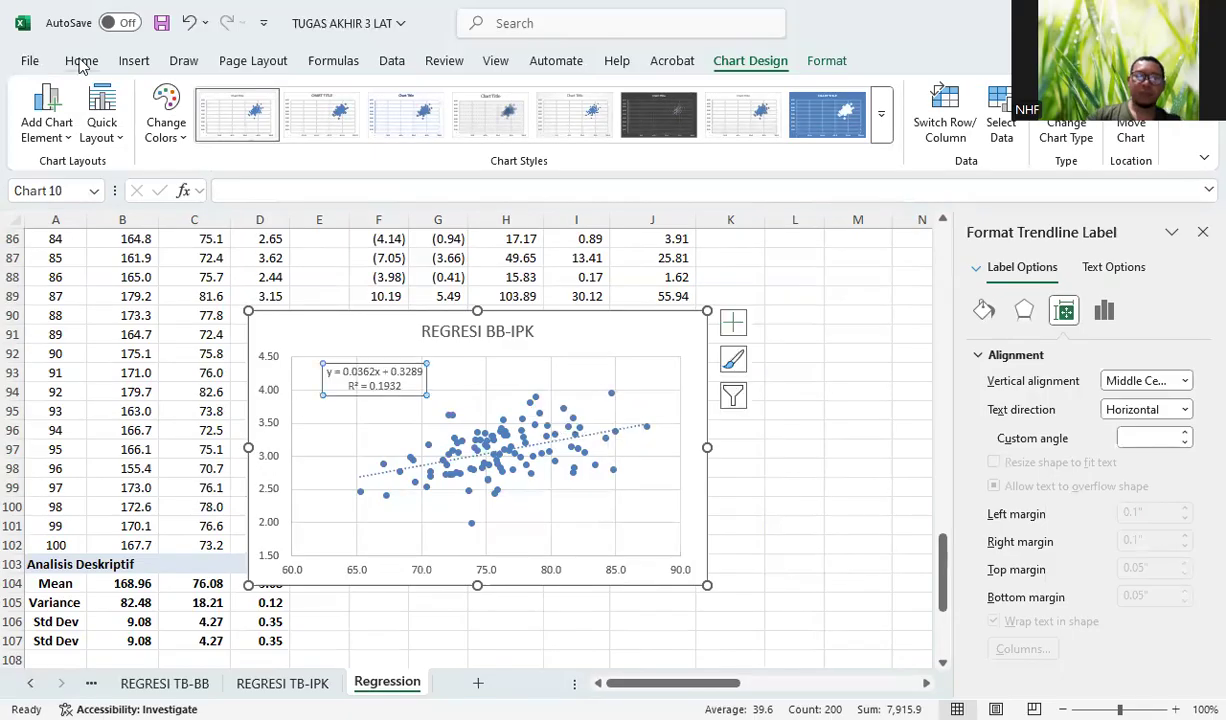
{"action": "left_click", "coordinate": [81, 60]}
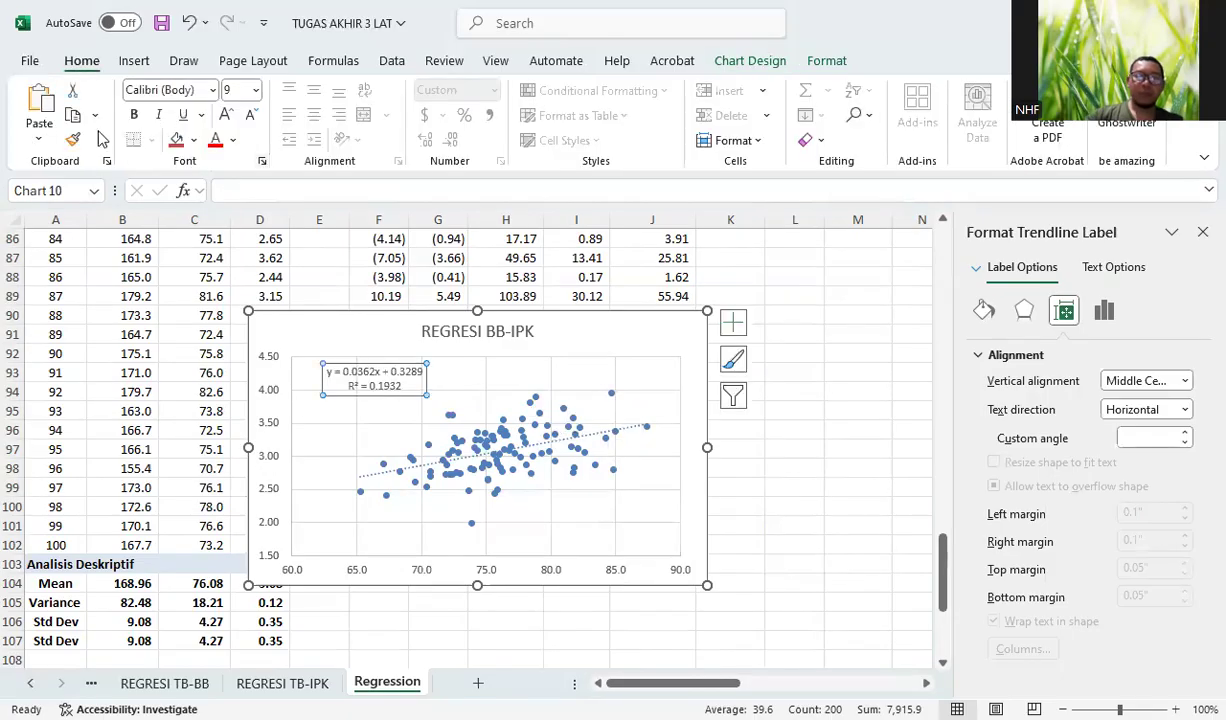
{"action": "left_click", "coordinate": [230, 117]}
{"action": "left_click", "coordinate": [230, 117]}
{"action": "left_click", "coordinate": [230, 117]}
{"action": "left_click", "coordinate": [230, 117]}
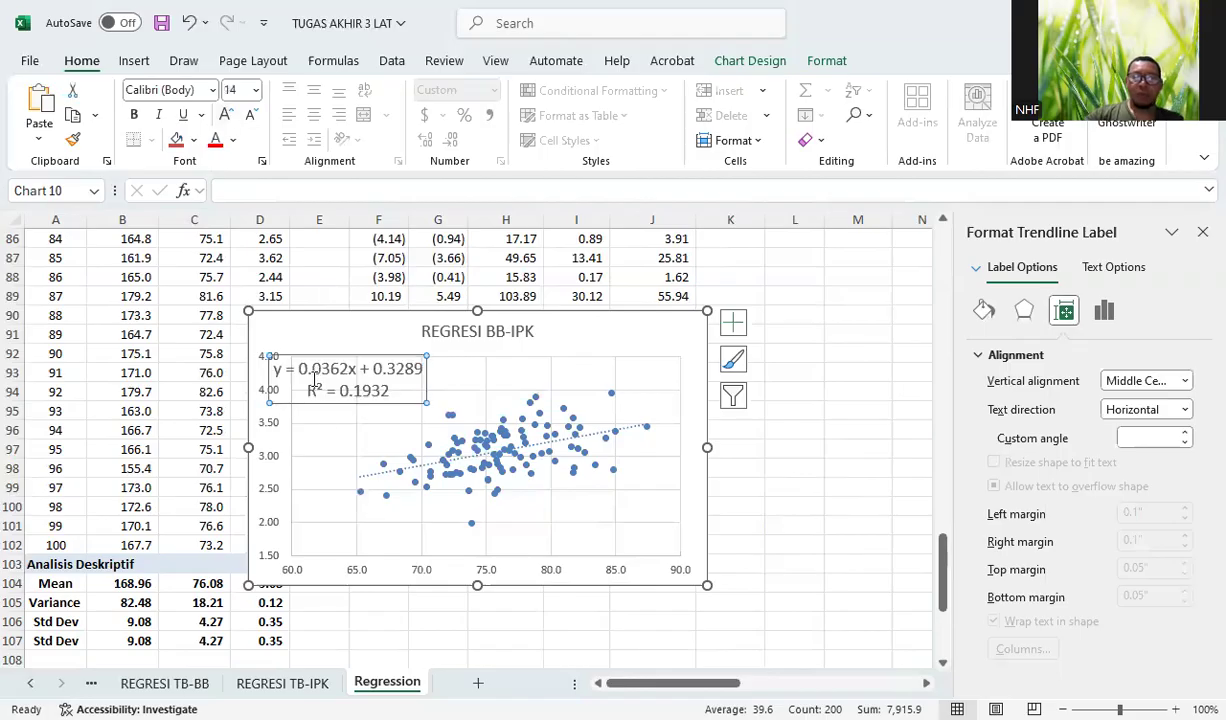
Step: Move the chart to a new sheet named REGRESI BB-IPK
{"action": "left_click", "coordinate": [628, 345]}
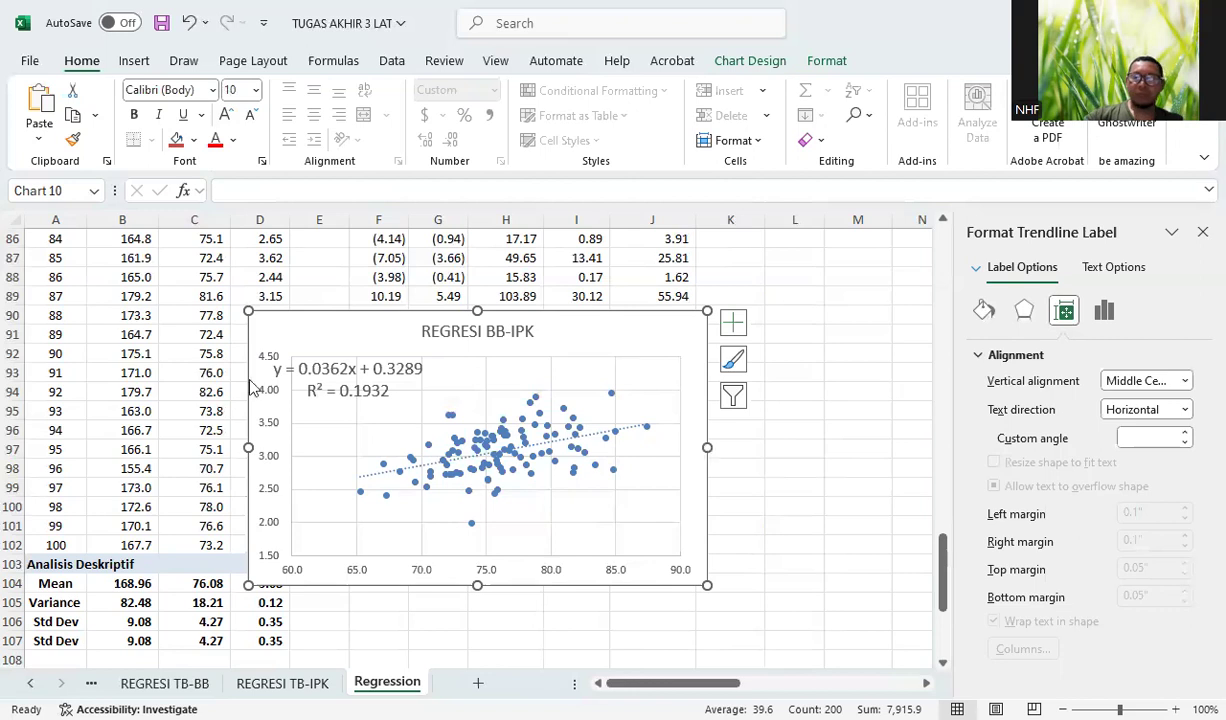
{"action": "left_click", "coordinate": [562, 392]}
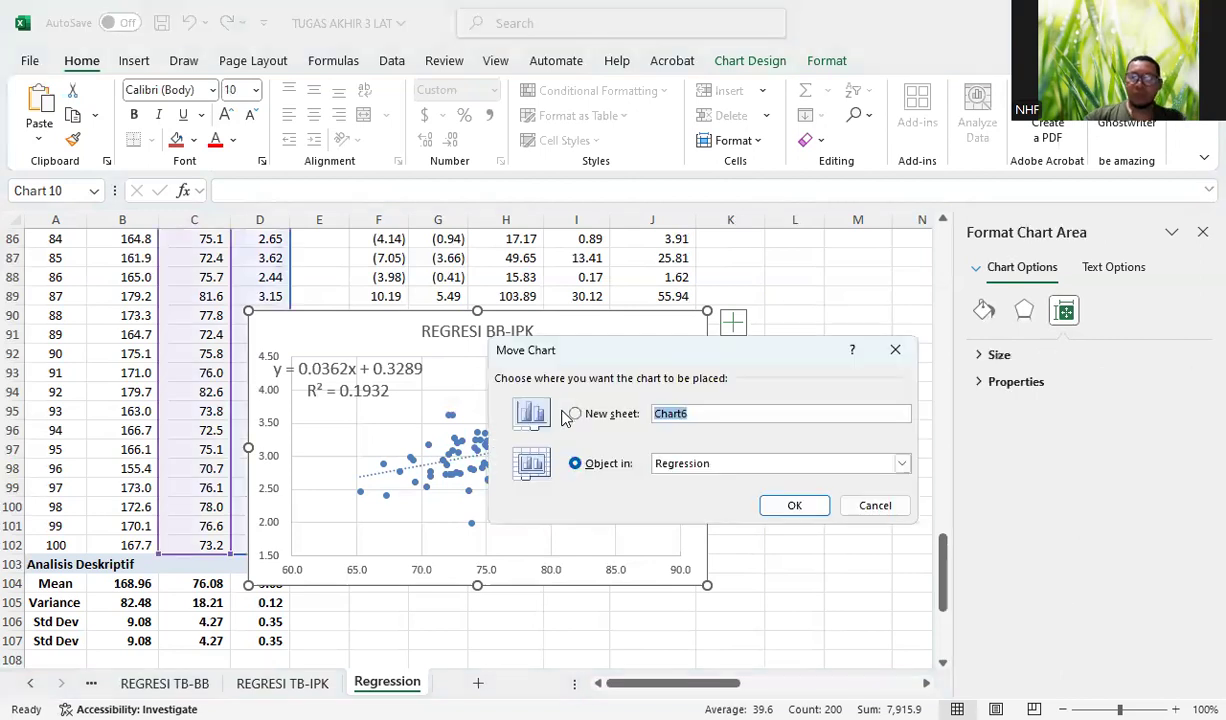
{"action": "type", "text": "REGRESI BB-IPK"}
{"action": "left_click", "coordinate": [795, 507]}
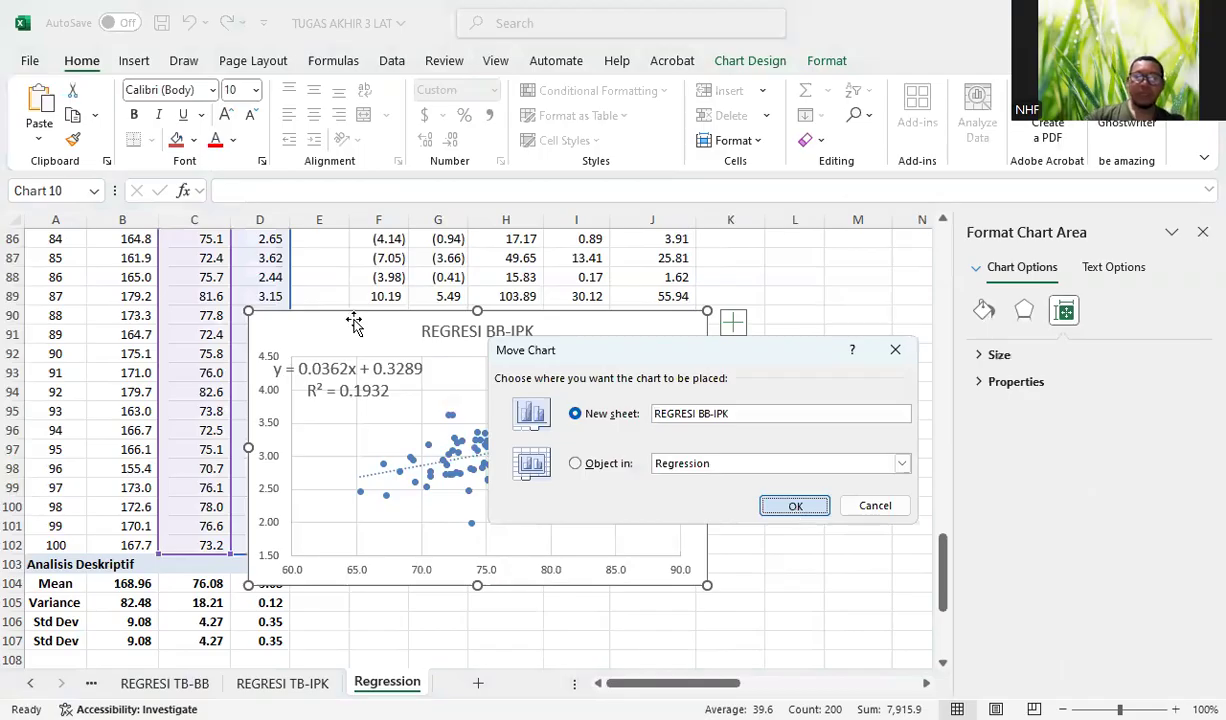
Step: Compare the Berat vs IPK beta and alpha on the Regression sheet with the trendline equation on the REGRESI BB-IPK chart
{"action": "scroll", "coordinate": [360, 458], "scroll_direction": "up", "scroll_amount": 3}
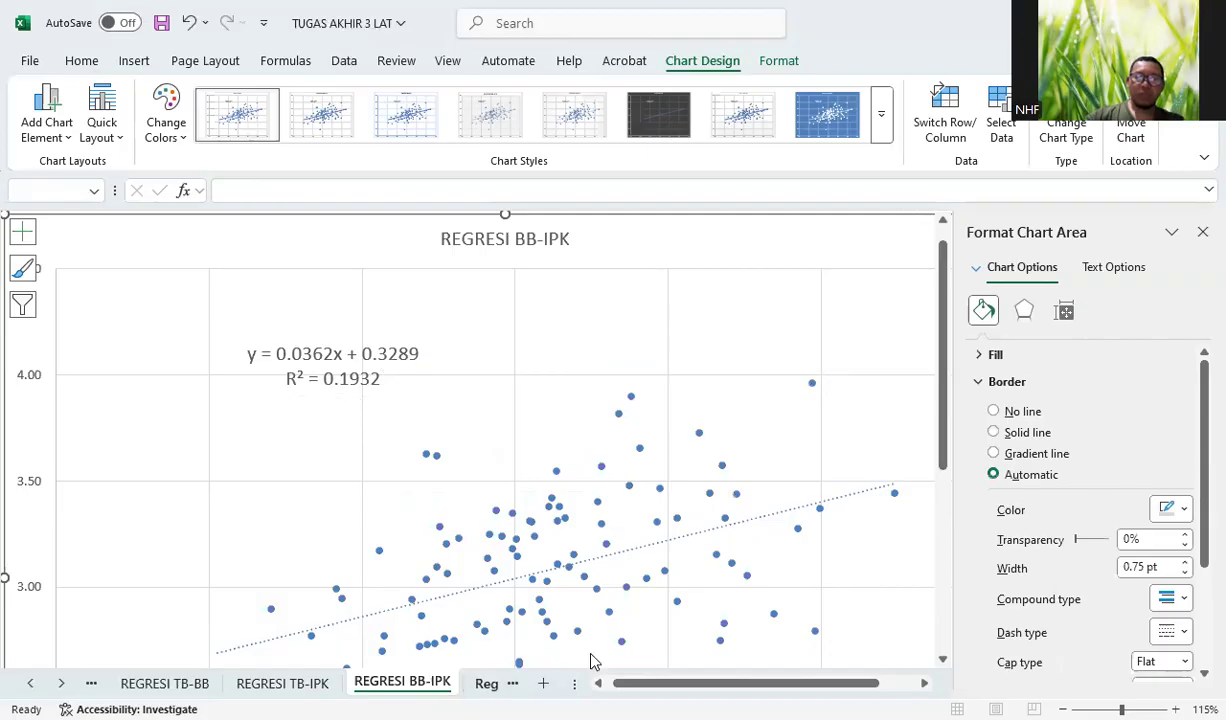
{"action": "key", "text": "ctrl+Page_Down"}
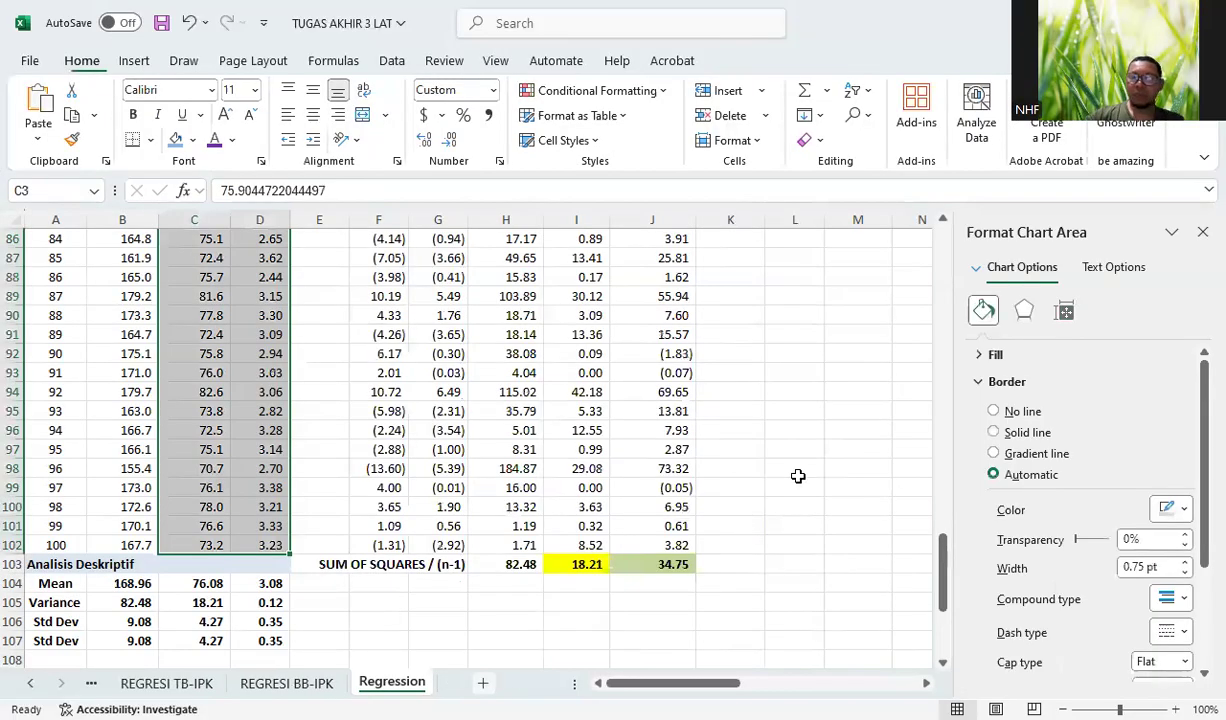
{"action": "scroll", "coordinate": [798, 478], "scroll_direction": "up", "scroll_amount": 9}
{"action": "scroll", "coordinate": [798, 478], "scroll_direction": "up", "scroll_amount": 14}
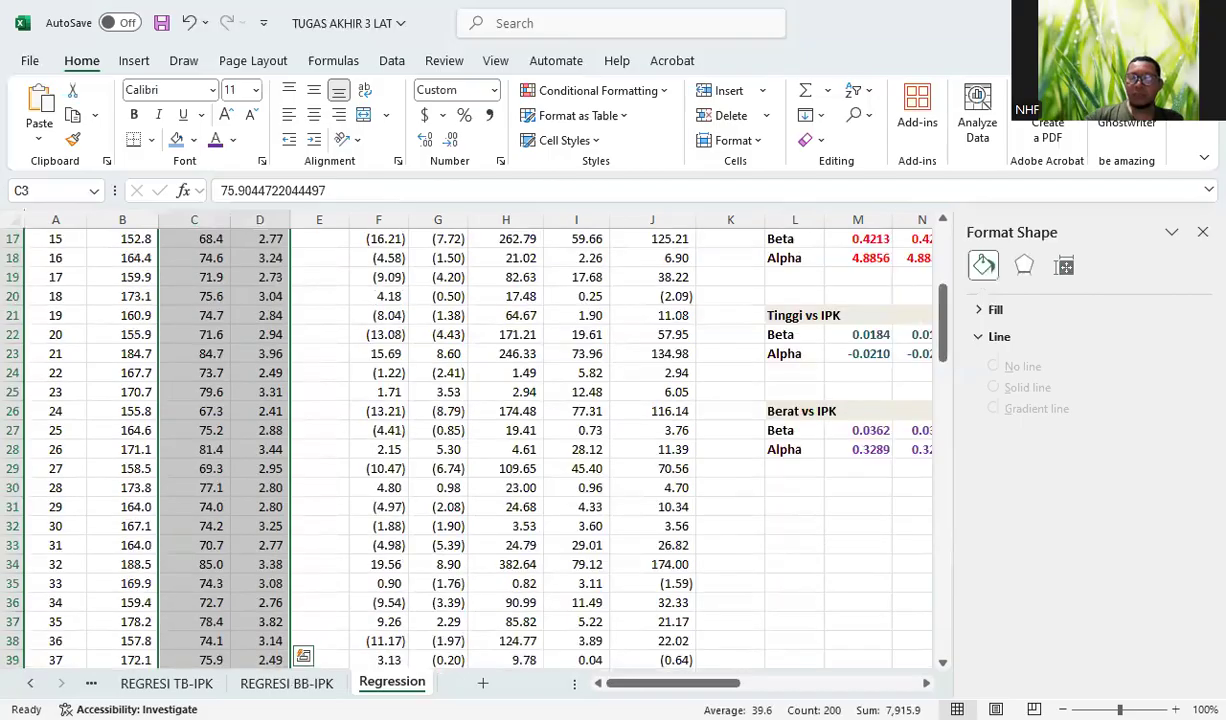
{"action": "left_click_drag", "start_coordinate": [738, 686], "coordinate": [632, 462]}
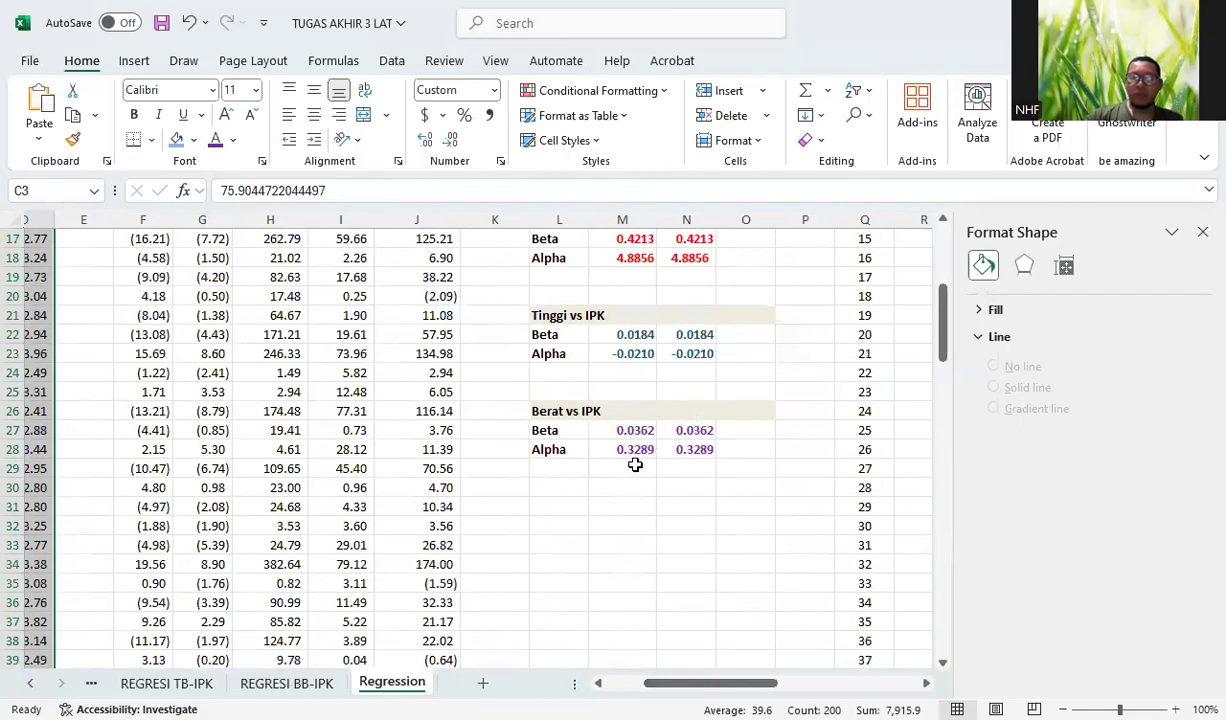
{"action": "left_click", "coordinate": [300, 683]}
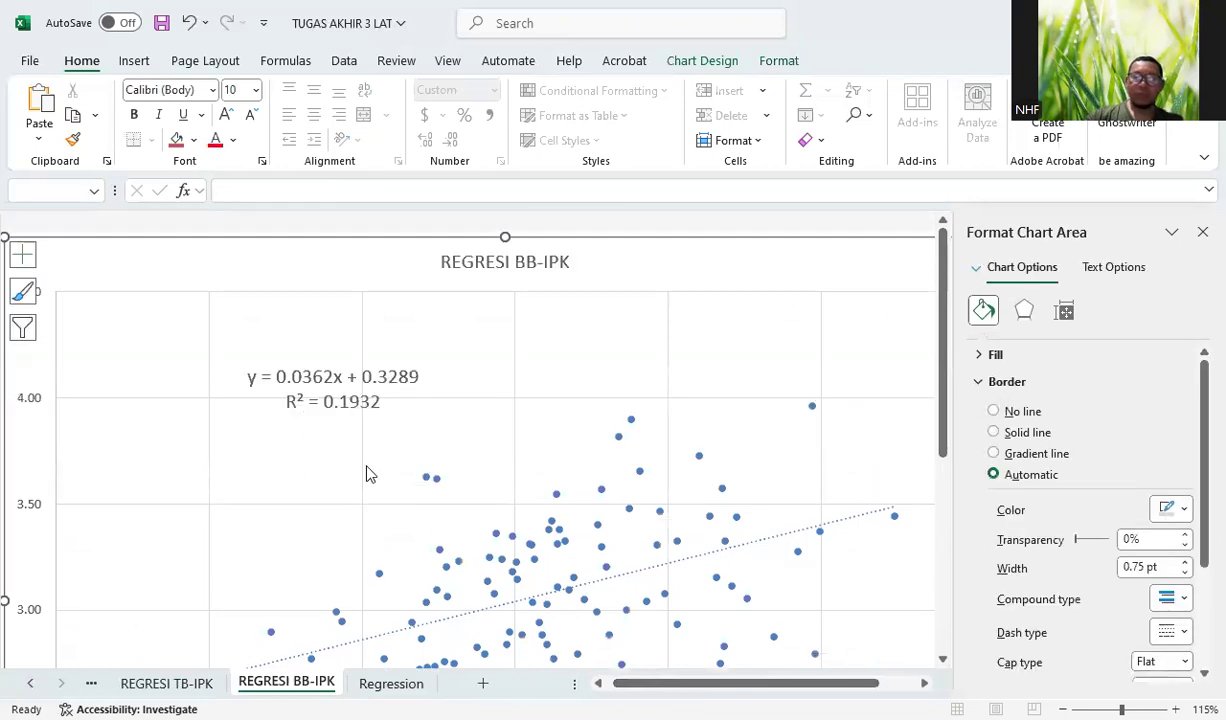
Step: Return to the Regression sheet, look over the coefficient blocks, and go to the first x (tinggi) cell of the Prediction Using Regression table
{"action": "left_click", "coordinate": [391, 683]}
{"action": "left_click_drag", "start_coordinate": [684, 684], "coordinate": [722, 685]}
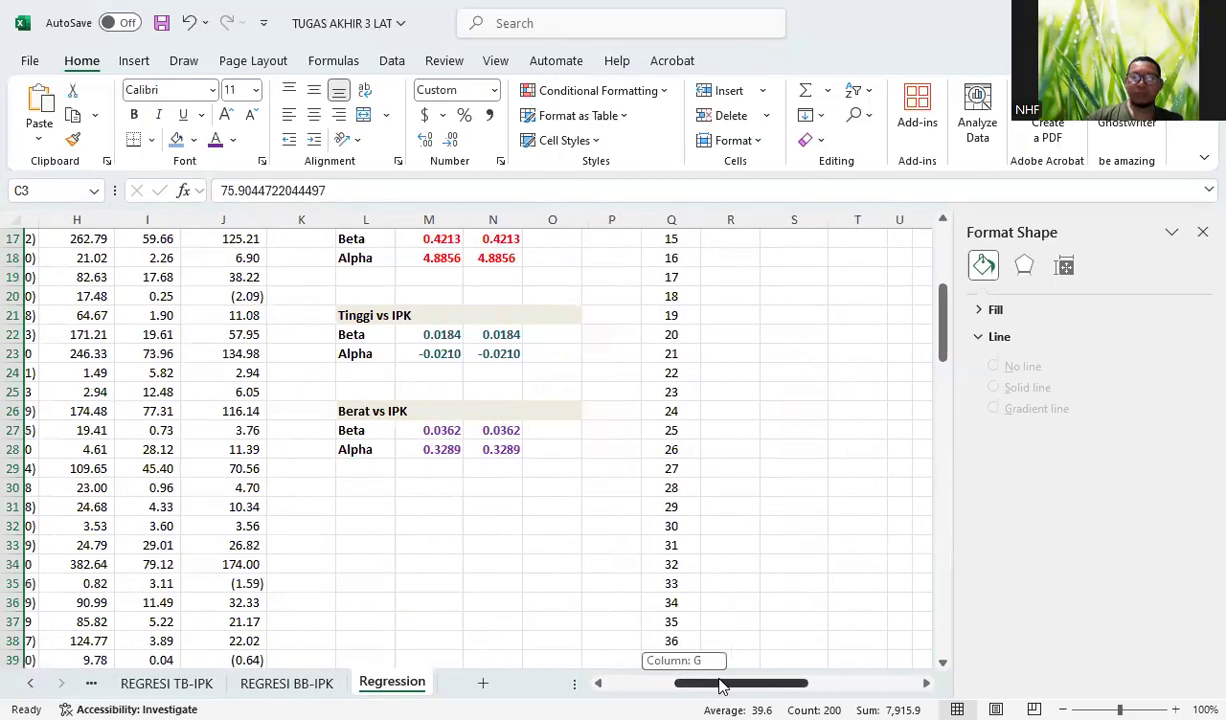
{"action": "scroll", "coordinate": [575, 536], "scroll_direction": "up", "scroll_amount": 5}
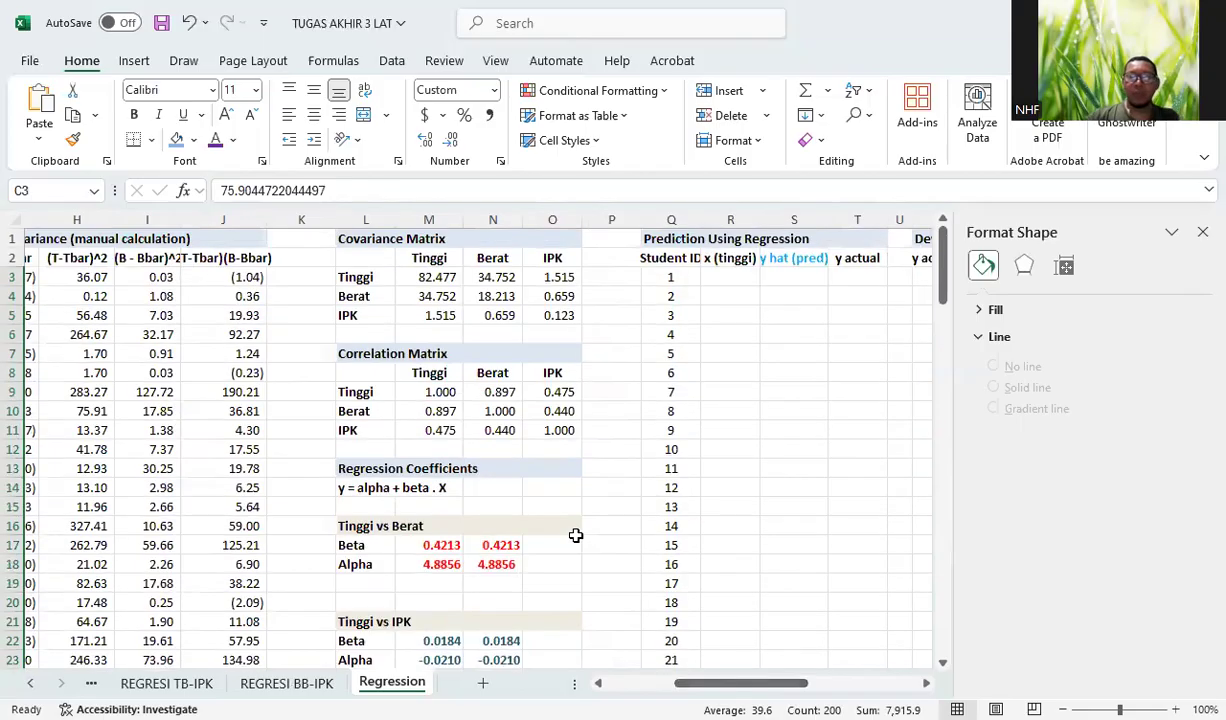
{"action": "scroll", "coordinate": [575, 536], "scroll_direction": "down", "scroll_amount": 6}
{"action": "scroll", "coordinate": [733, 600], "scroll_direction": "right", "scroll_amount": 1}
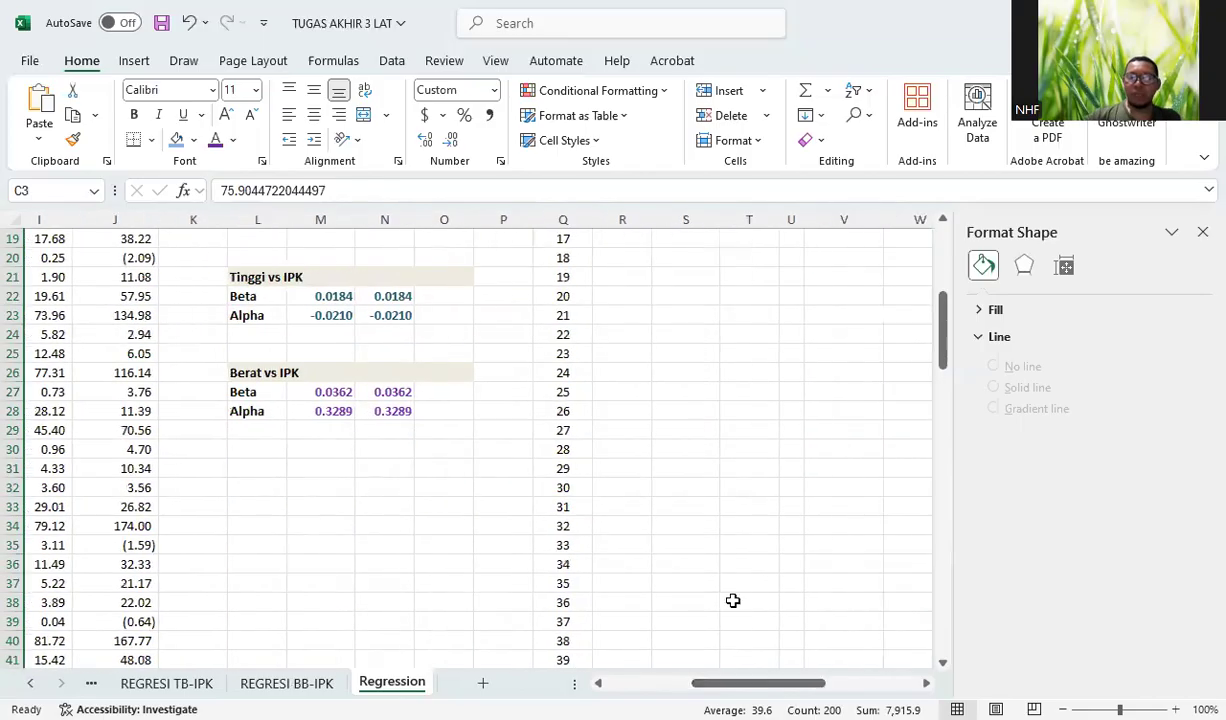
{"action": "scroll", "coordinate": [744, 545], "scroll_direction": "up", "scroll_amount": 6}
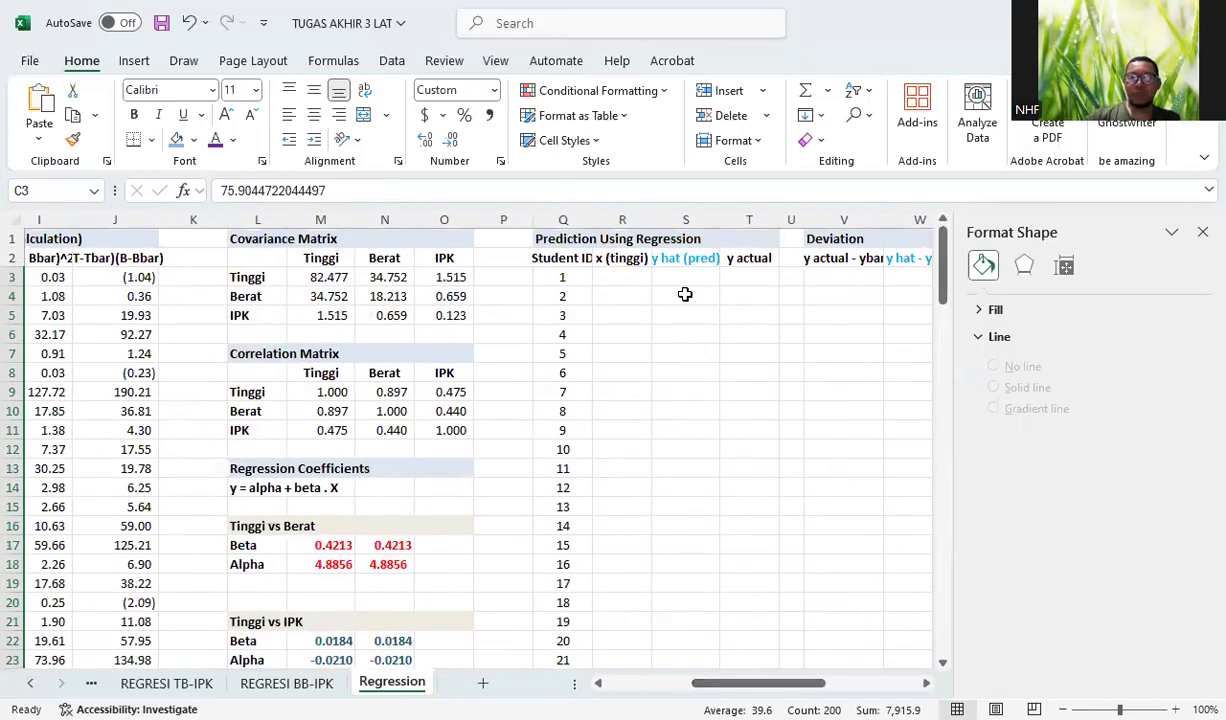
{"action": "left_click", "coordinate": [620, 274]}
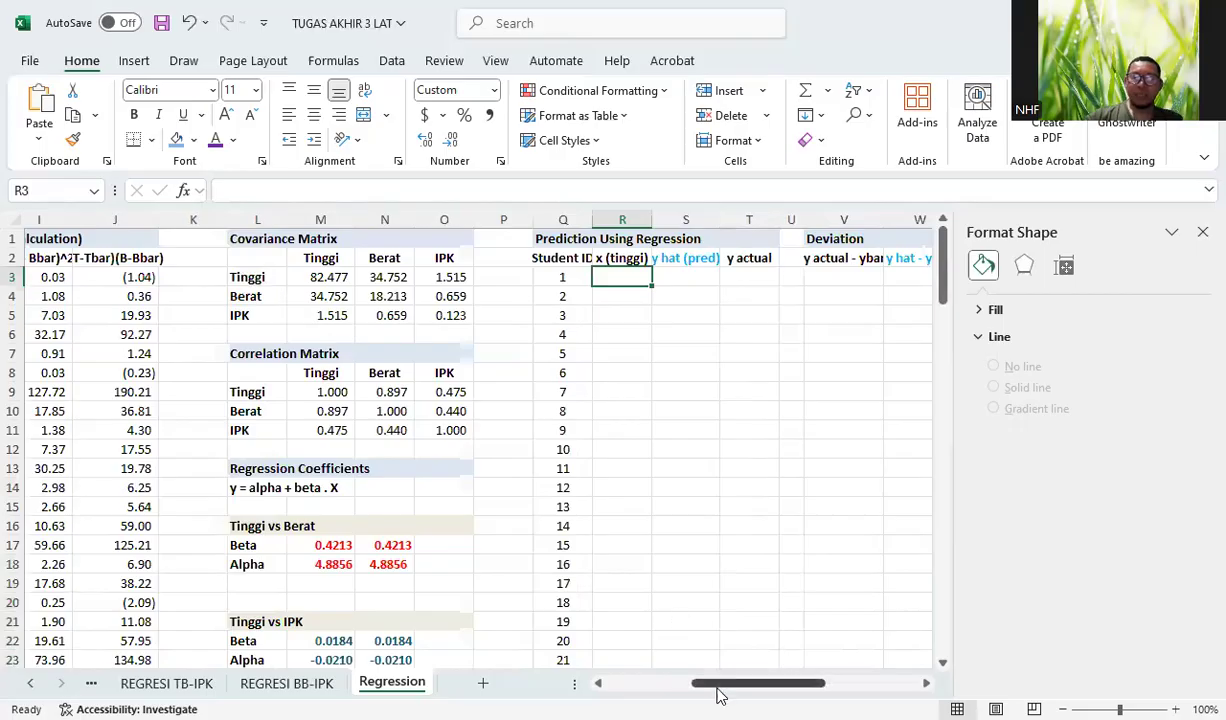
Step: Copy all 100 Tinggi (cm) values from the dataset into the x (tinggi) column of the prediction table, starting at R3
{"action": "left_click", "coordinate": [620, 683]}
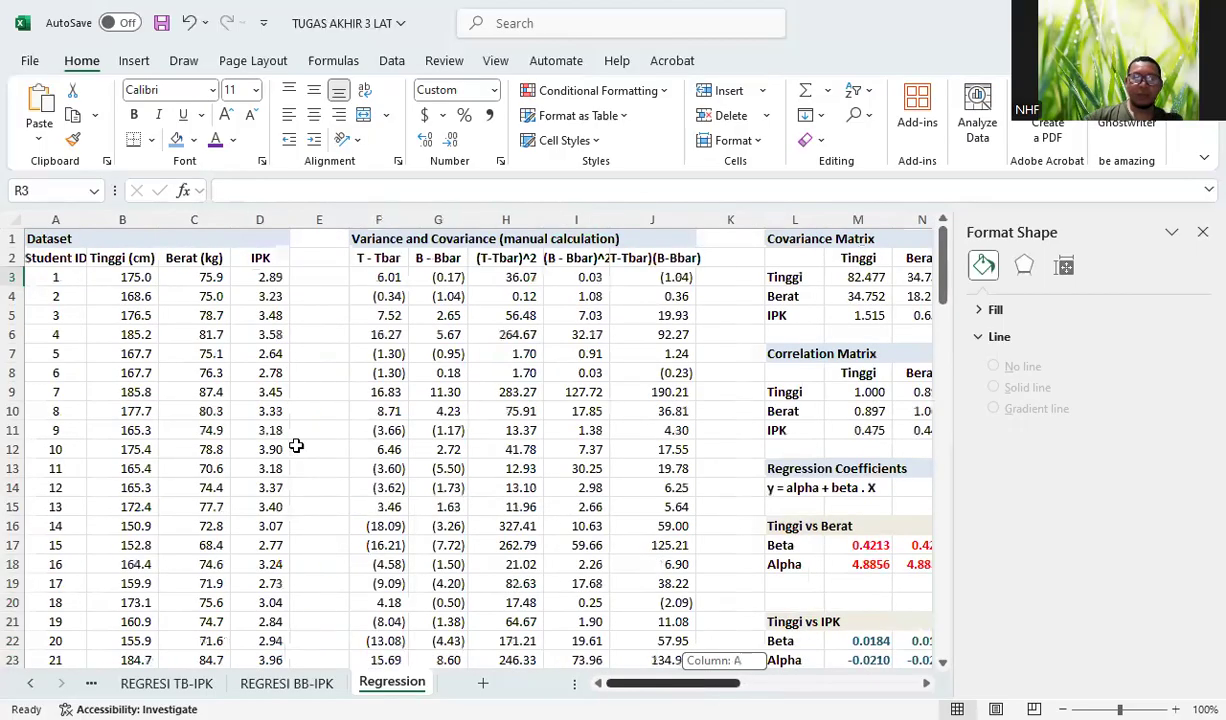
{"action": "left_click", "coordinate": [122, 277]}
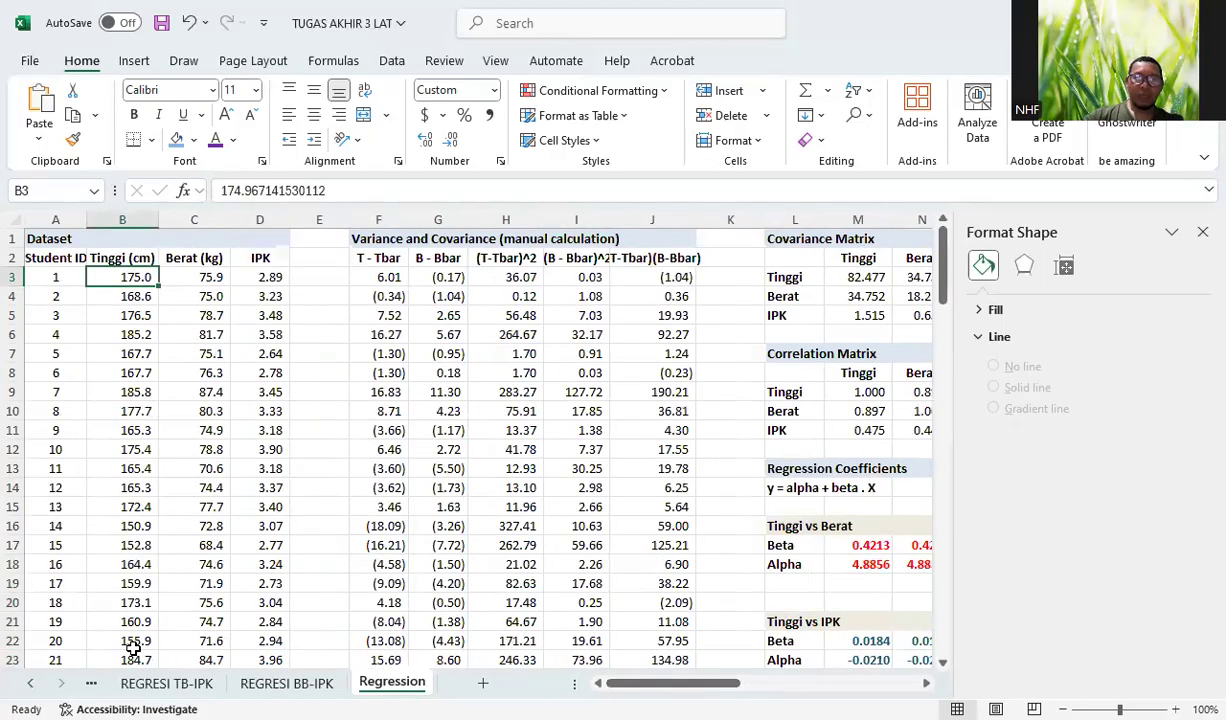
{"action": "left_click_drag", "start_coordinate": [122, 277], "coordinate": [123, 696]}
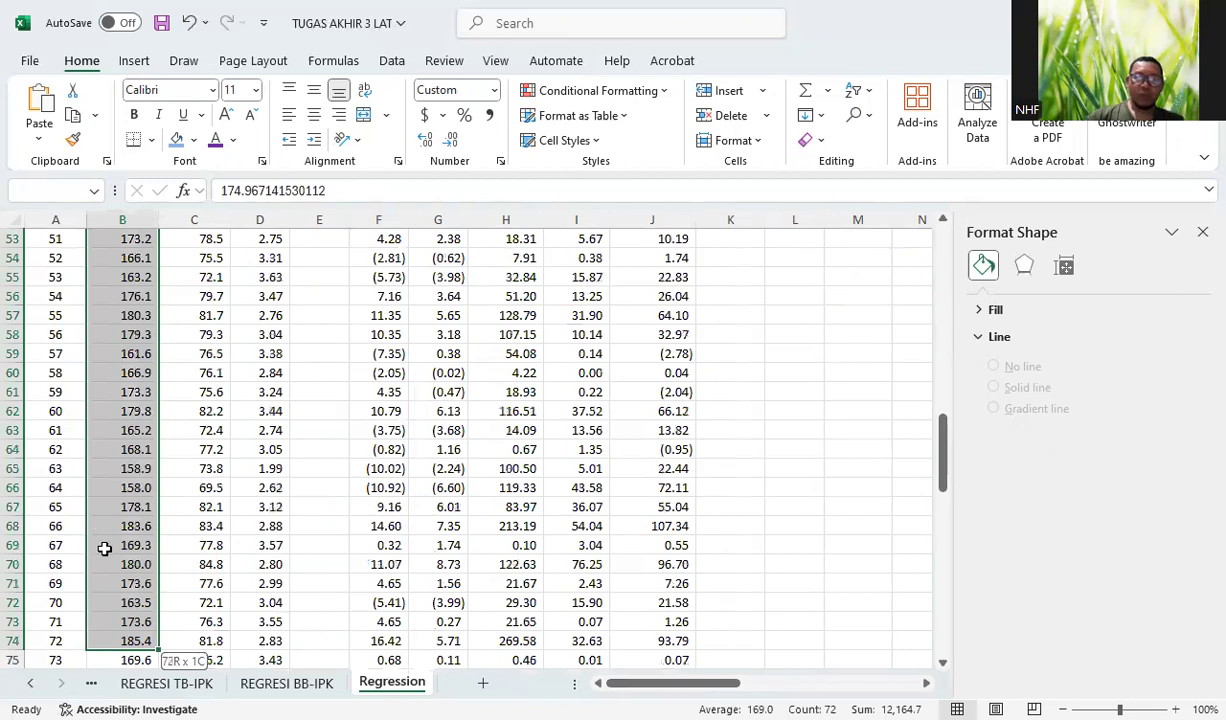
{"action": "key", "text": "ctrl+shift+Down"}
{"action": "key", "text": "ctrl+c"}
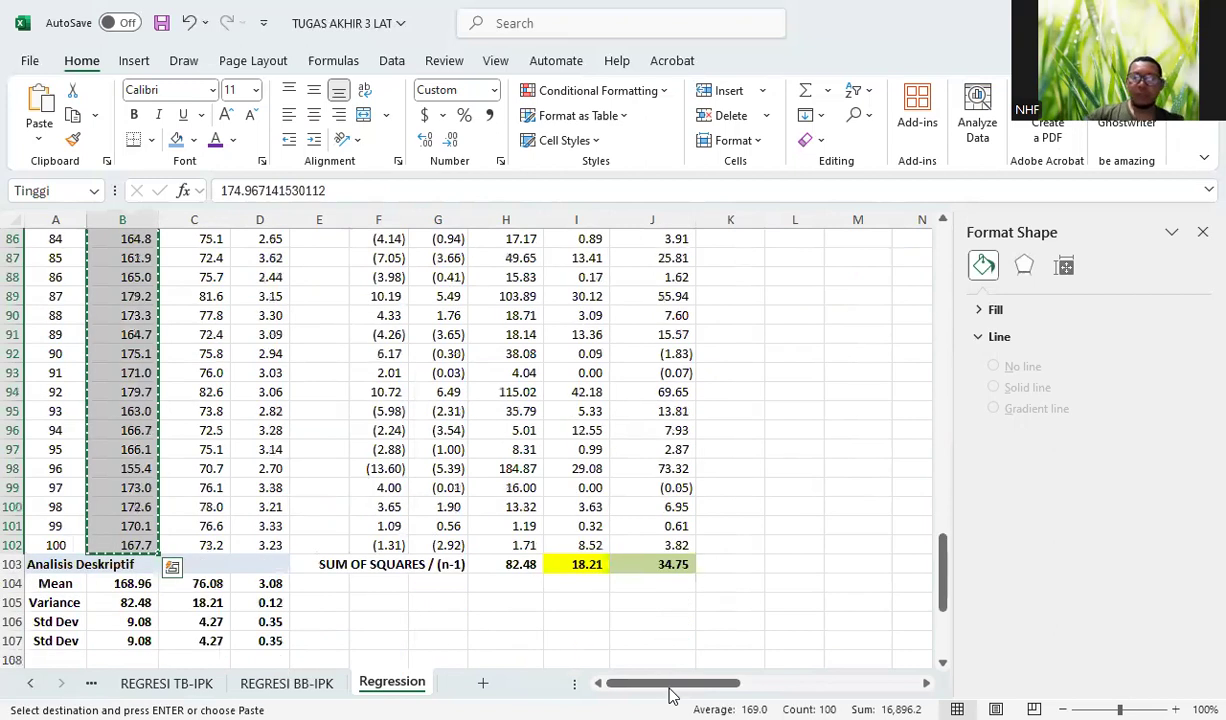
{"action": "left_click_drag", "start_coordinate": [716, 689], "coordinate": [739, 686]}
{"action": "scroll", "coordinate": [794, 320], "scroll_direction": "up", "scroll_amount": 20}
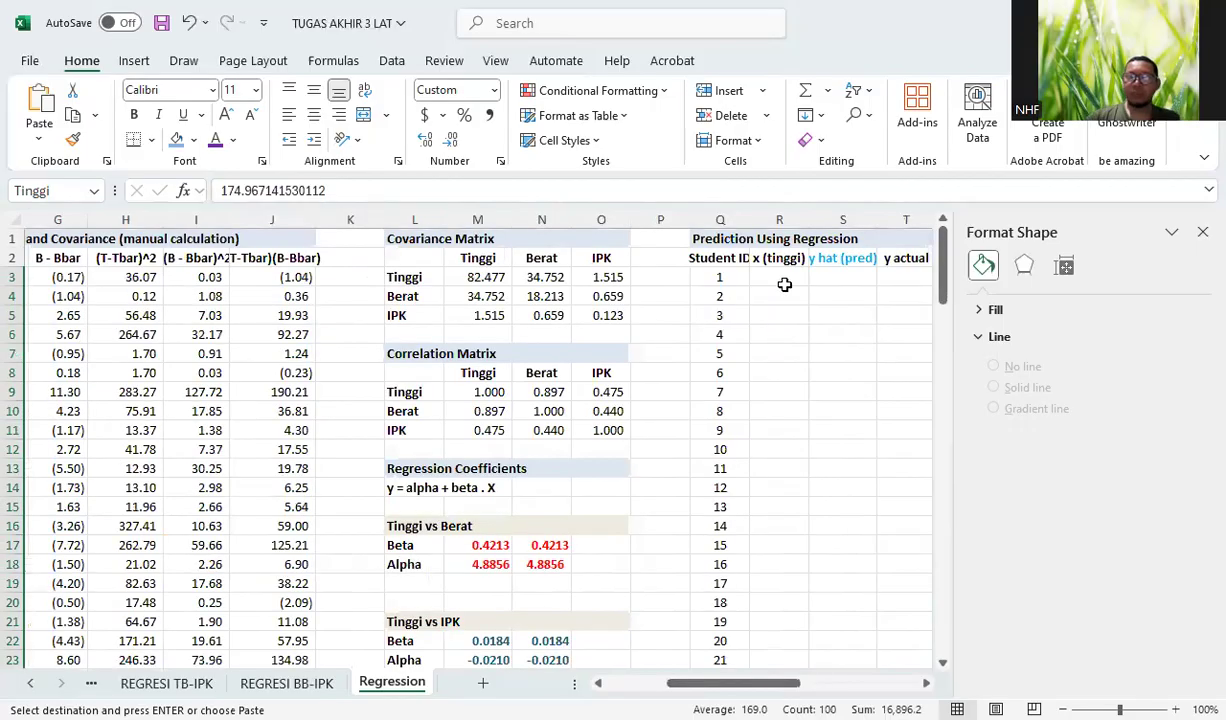
{"action": "left_click", "coordinate": [784, 285]}
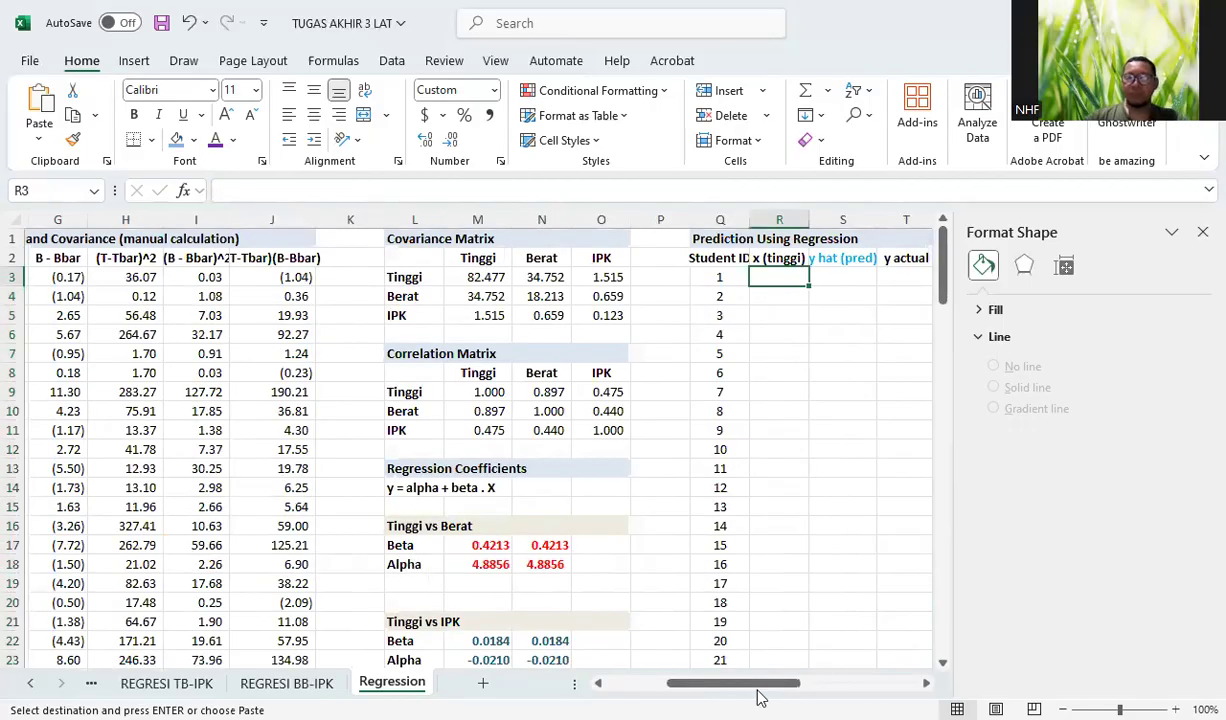
{"action": "key", "text": "ctrl+v"}
{"action": "left_click_drag", "start_coordinate": [735, 684], "coordinate": [762, 684]}
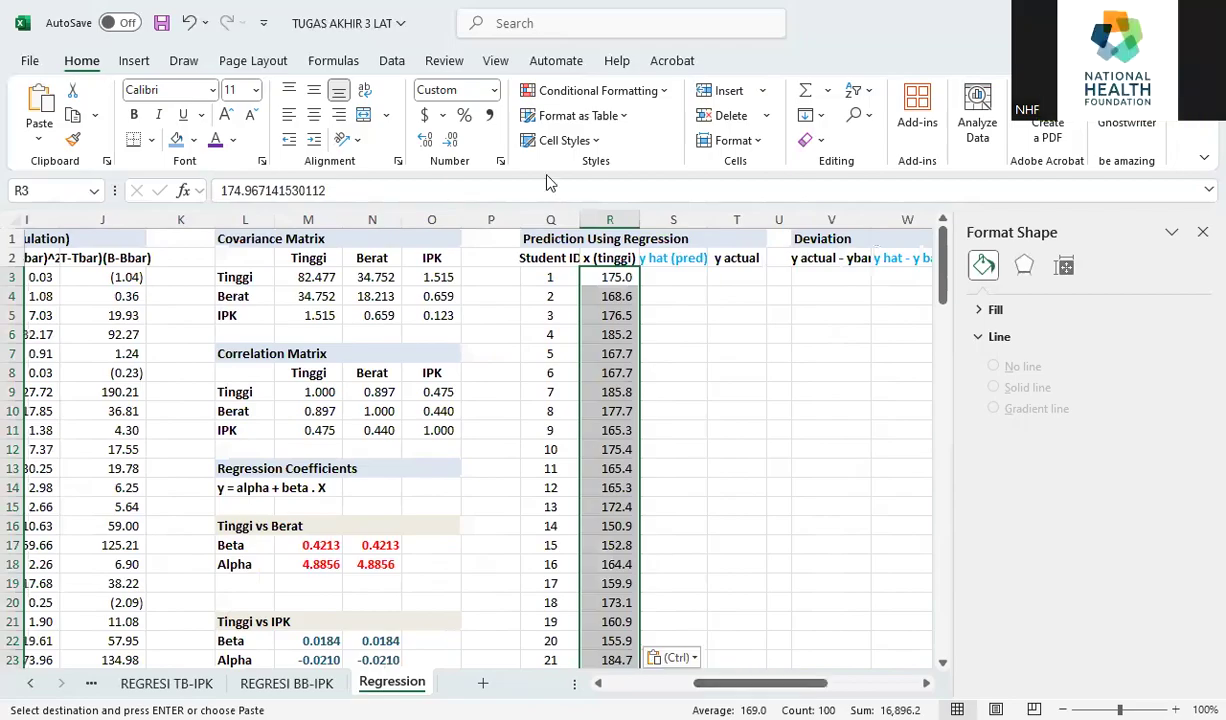
Step: Build the y hat (pred) formula =M18+M17*R3 in S3 from the Tinggi vs Berat alpha and beta and the first height
{"action": "left_click", "coordinate": [957, 120]}
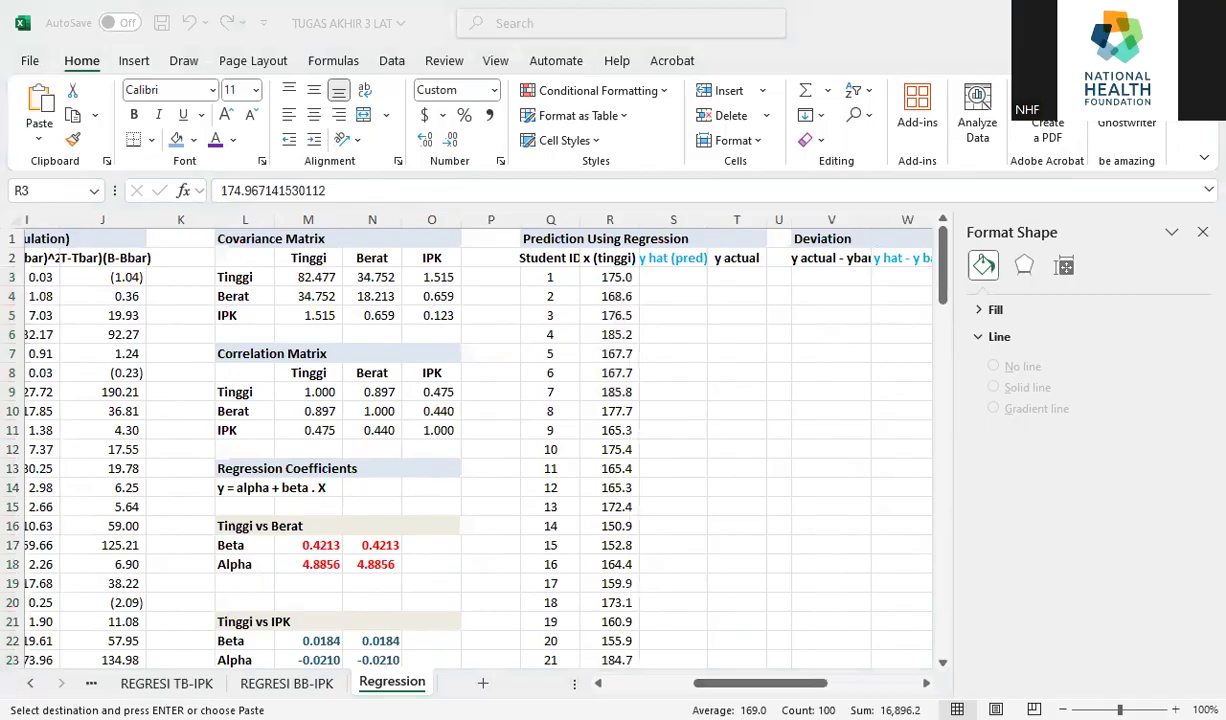
{"action": "left_click", "coordinate": [231, 487]}
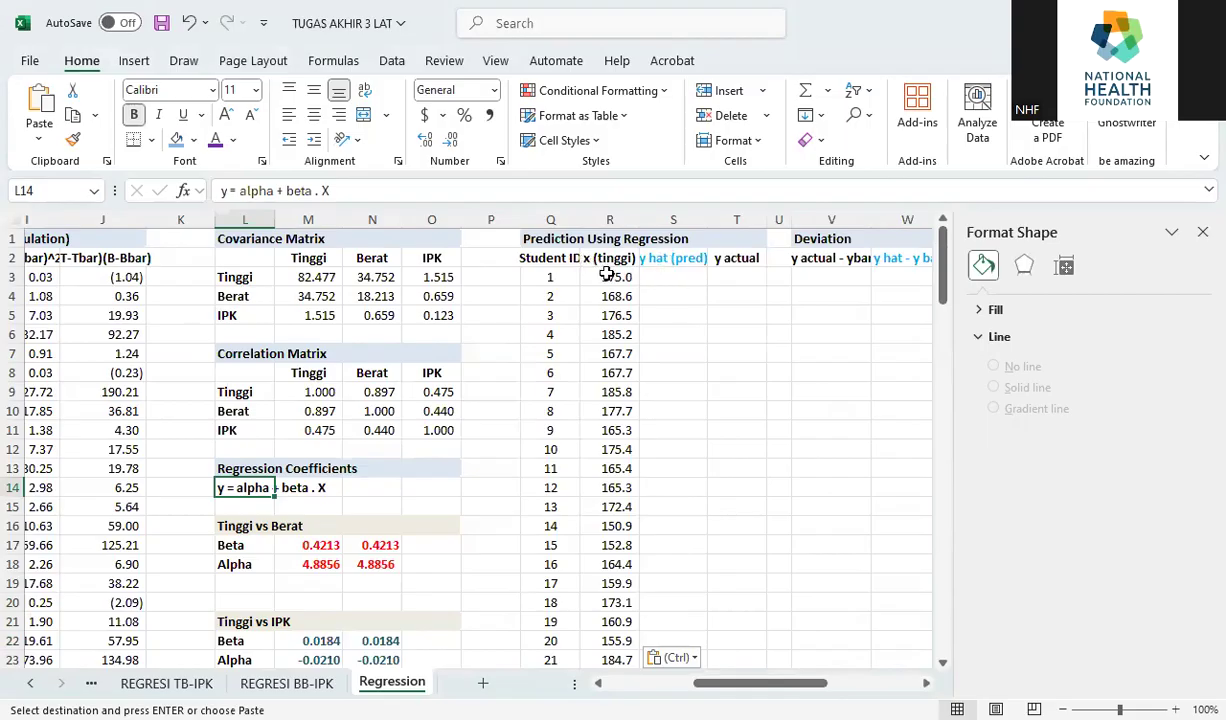
{"action": "left_click", "coordinate": [660, 273]}
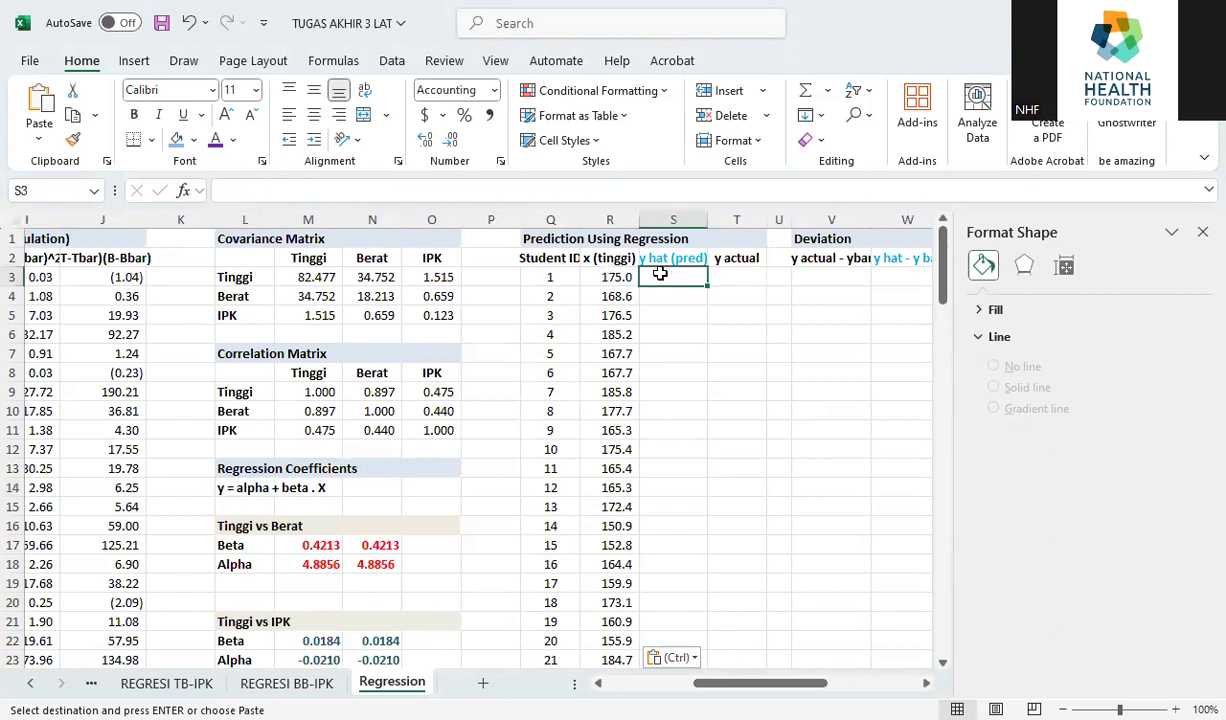
{"action": "type", "text": "="}
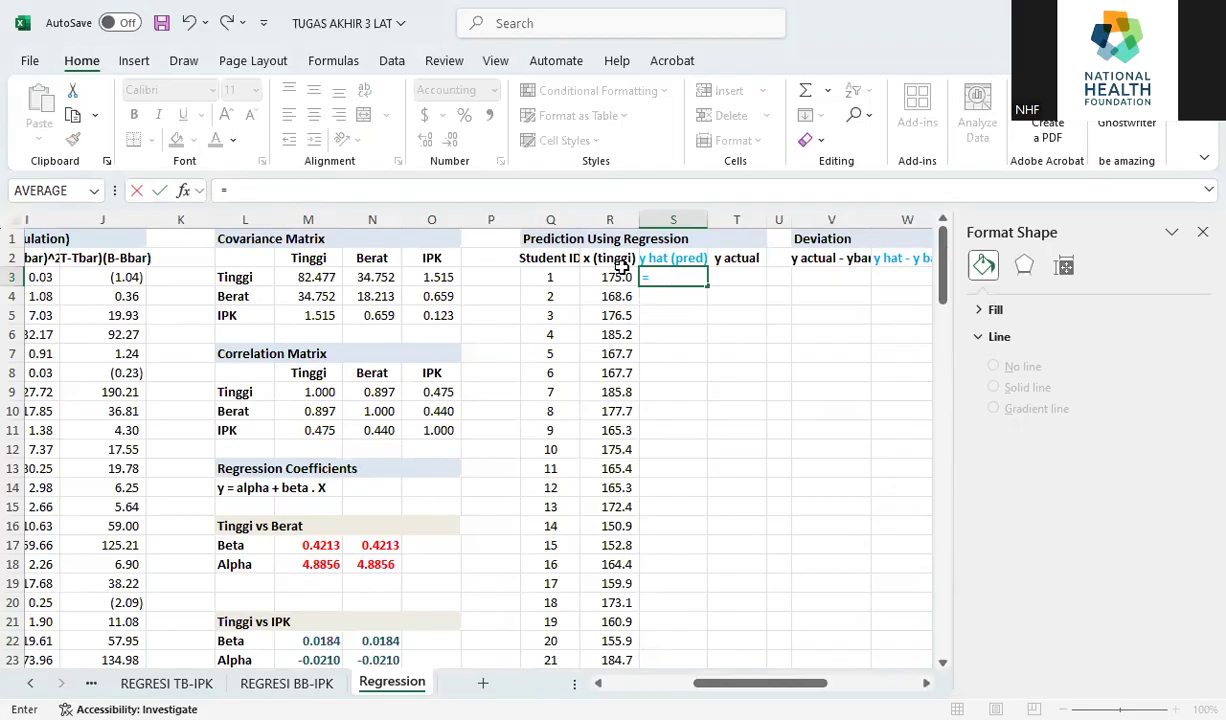
{"action": "left_click", "coordinate": [313, 564]}
{"action": "type", "text": "+"}
{"action": "left_click", "coordinate": [313, 545]}
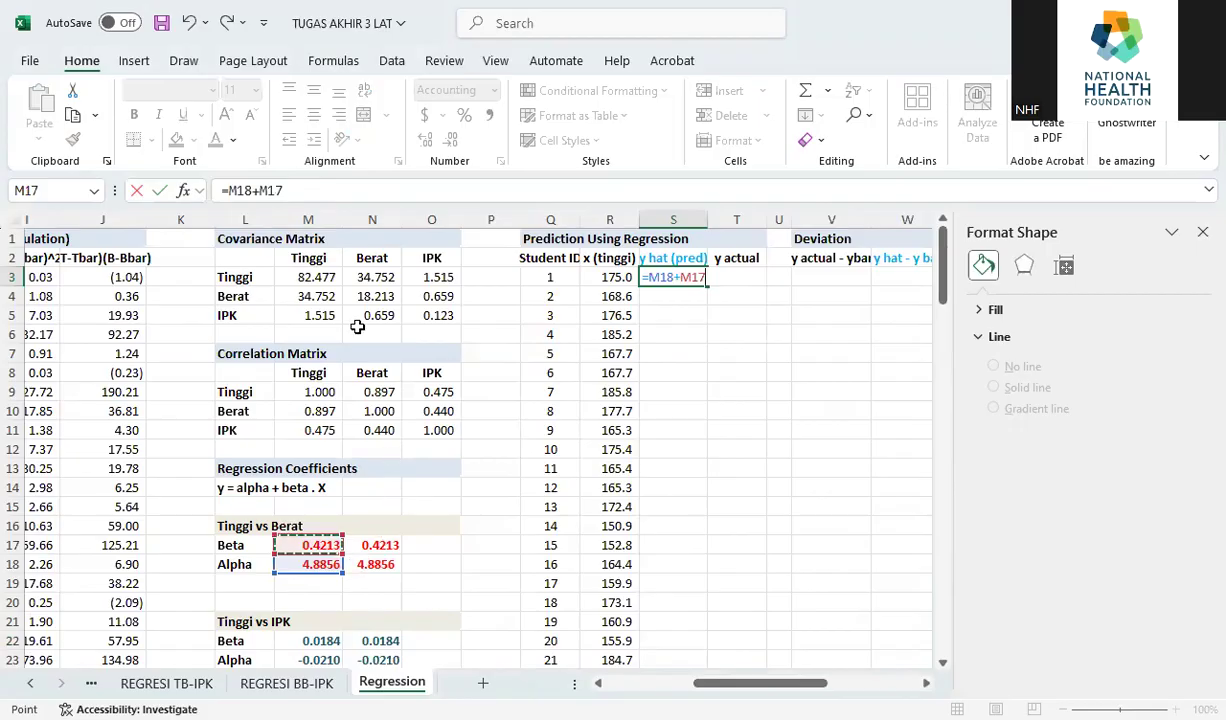
{"action": "type", "text": "*"}
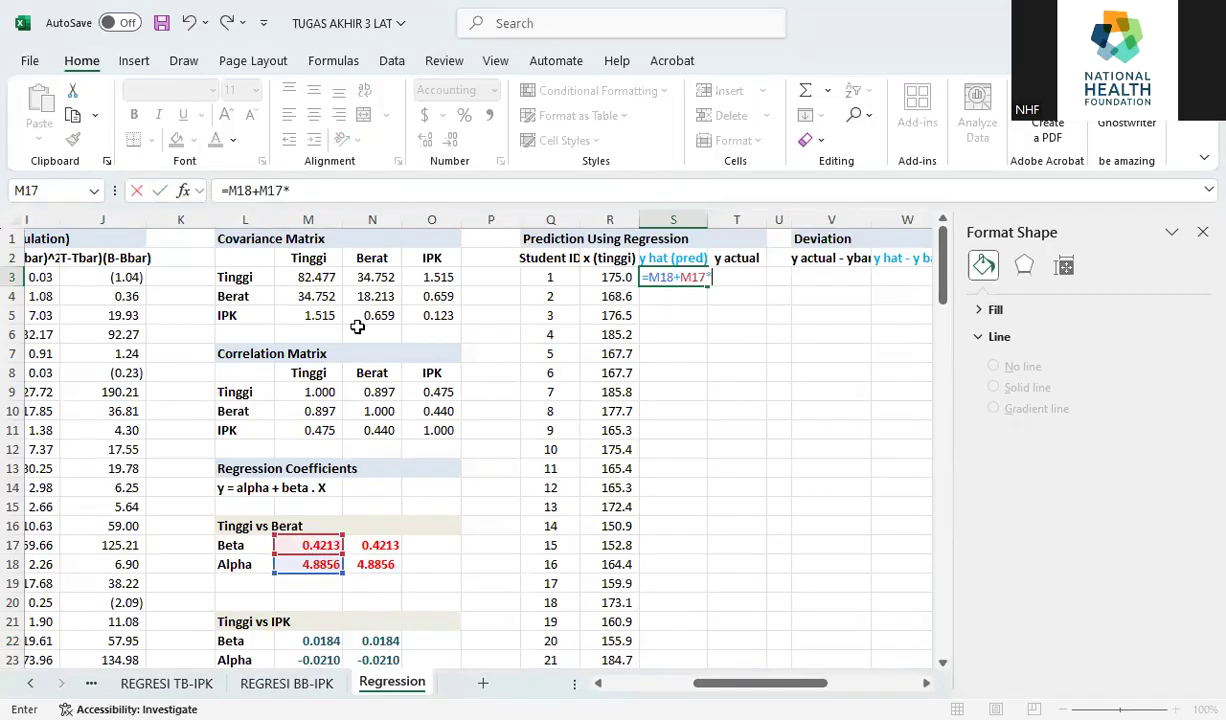
{"action": "left_click", "coordinate": [622, 277]}
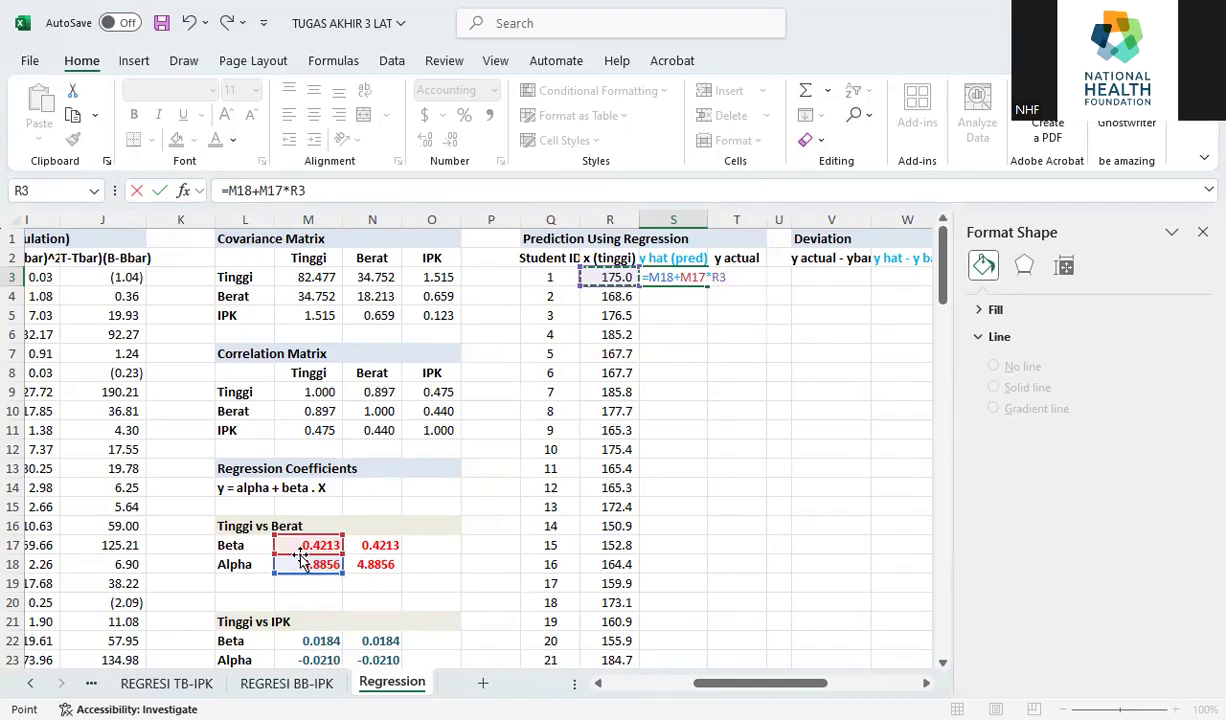
Step: Lock the alpha and beta rows so that the formula in S3 reads =M$18+M$17*R3, and enter it
{"action": "left_click", "coordinate": [237, 190]}
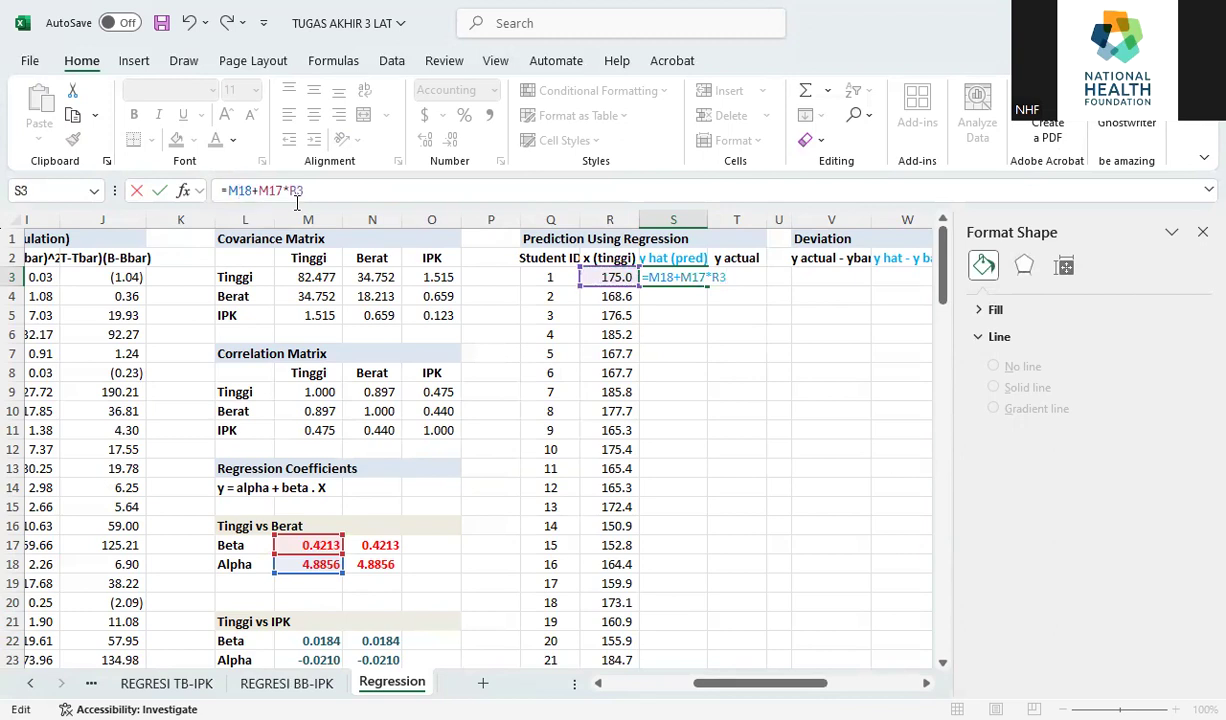
{"action": "type", "text": "$18+M"}
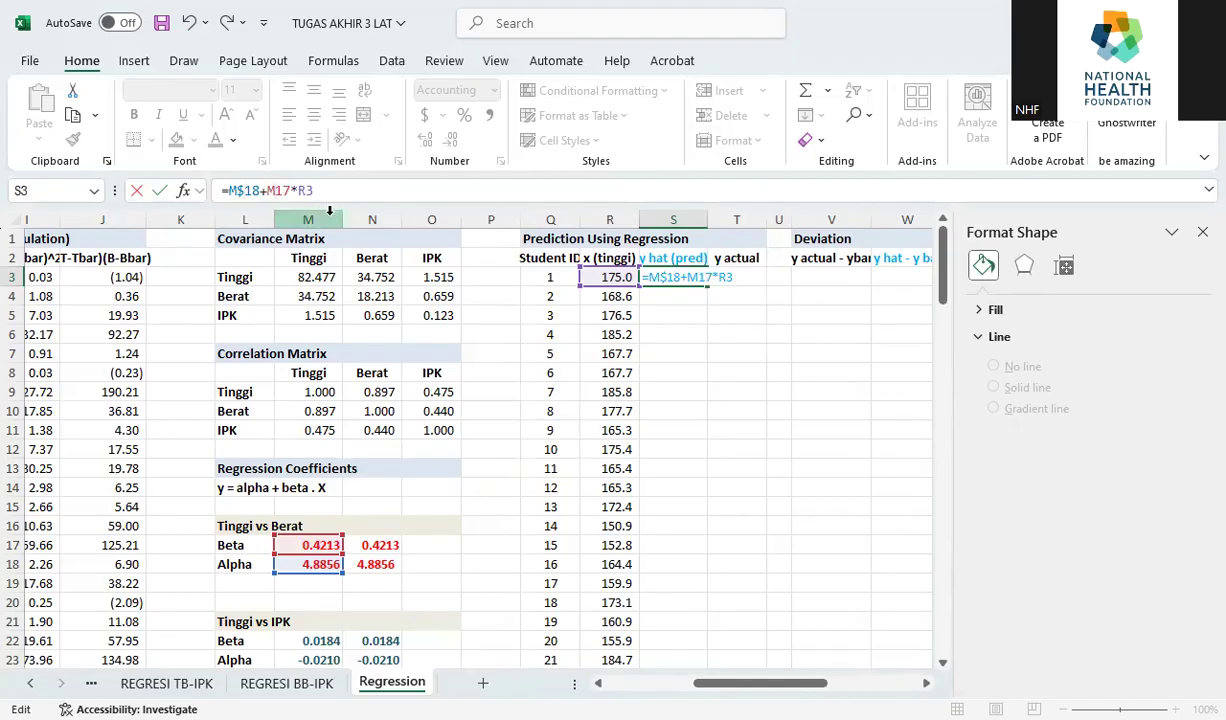
{"action": "type", "text": "$"}
{"action": "triple_click", "coordinate": [232, 190]}
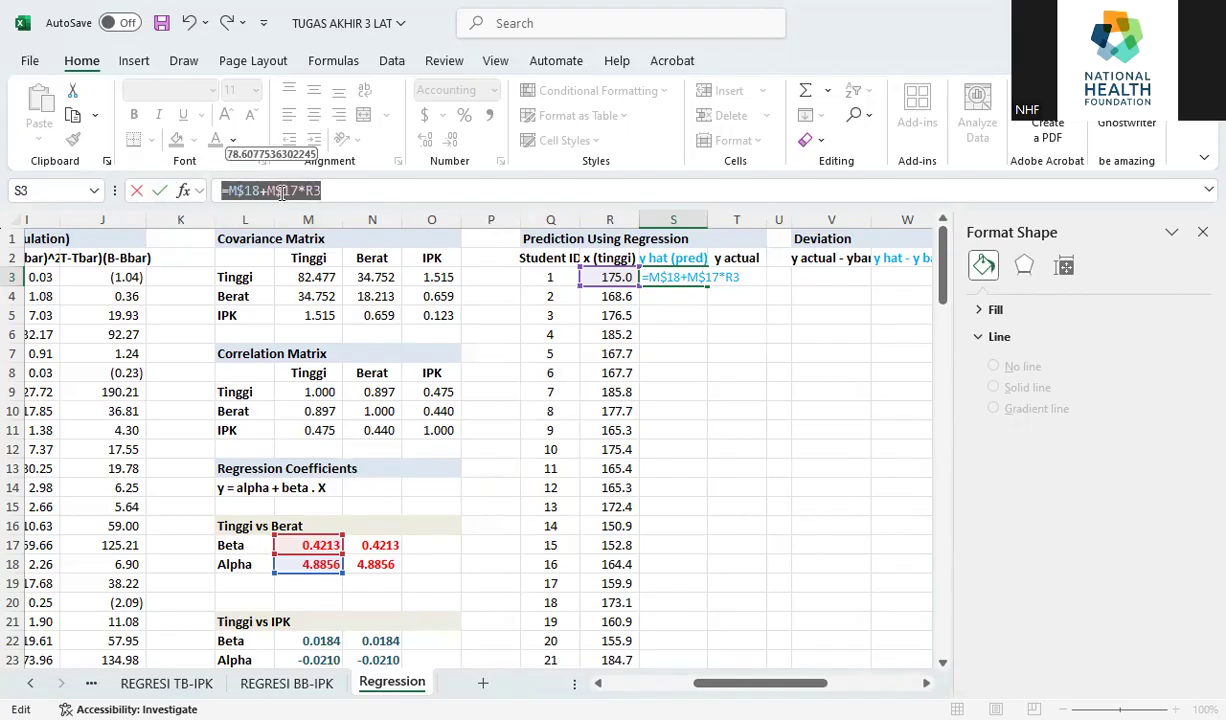
{"action": "left_click", "coordinate": [358, 190]}
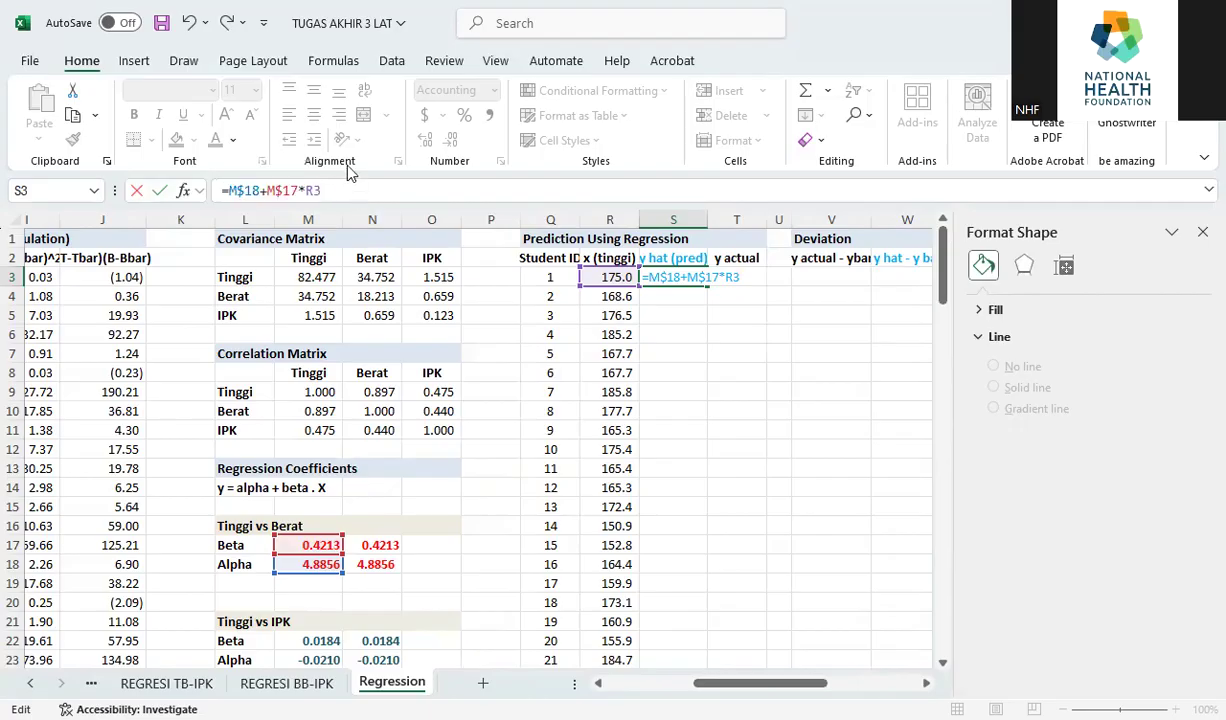
{"action": "key", "text": "Return"}
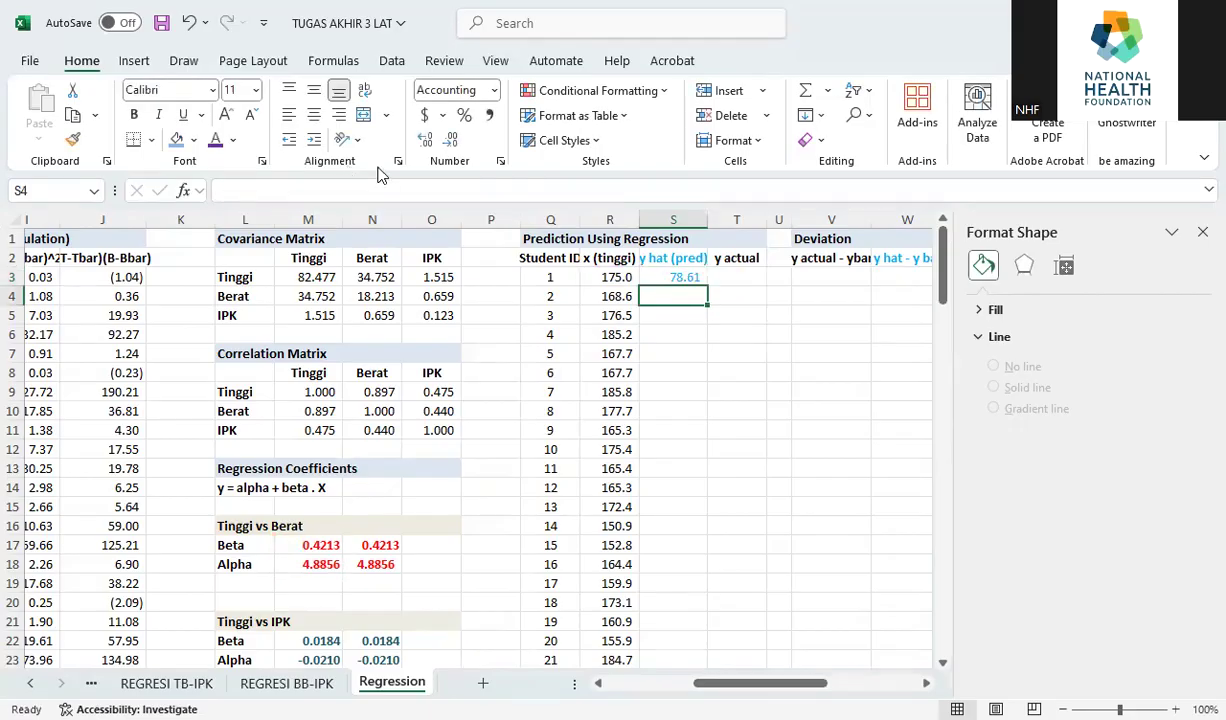
Step: Fill the y hat (pred) formula from S3 down to student 100 in row 102
{"action": "left_click", "coordinate": [702, 279]}
{"action": "left_click_drag", "start_coordinate": [707, 286], "coordinate": [722, 606]}
{"action": "scroll", "coordinate": [740, 449], "scroll_direction": "up", "scroll_amount": 6}
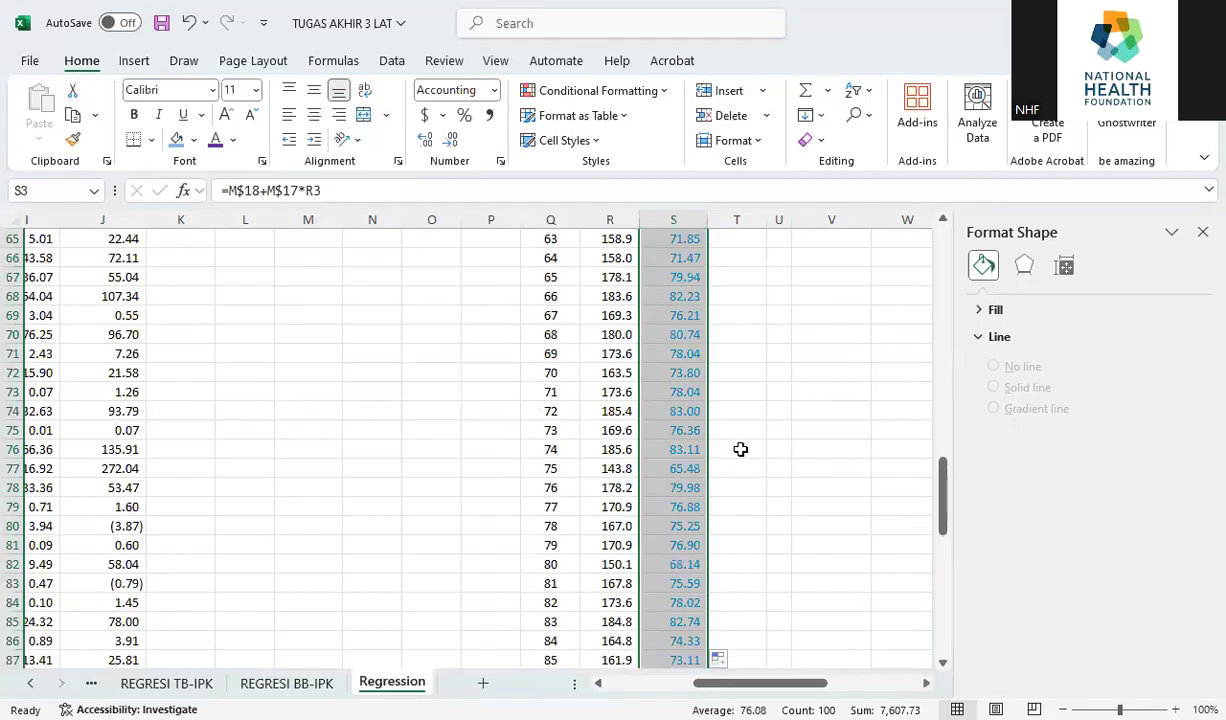
{"action": "scroll", "coordinate": [765, 430], "scroll_direction": "up", "scroll_amount": 20}
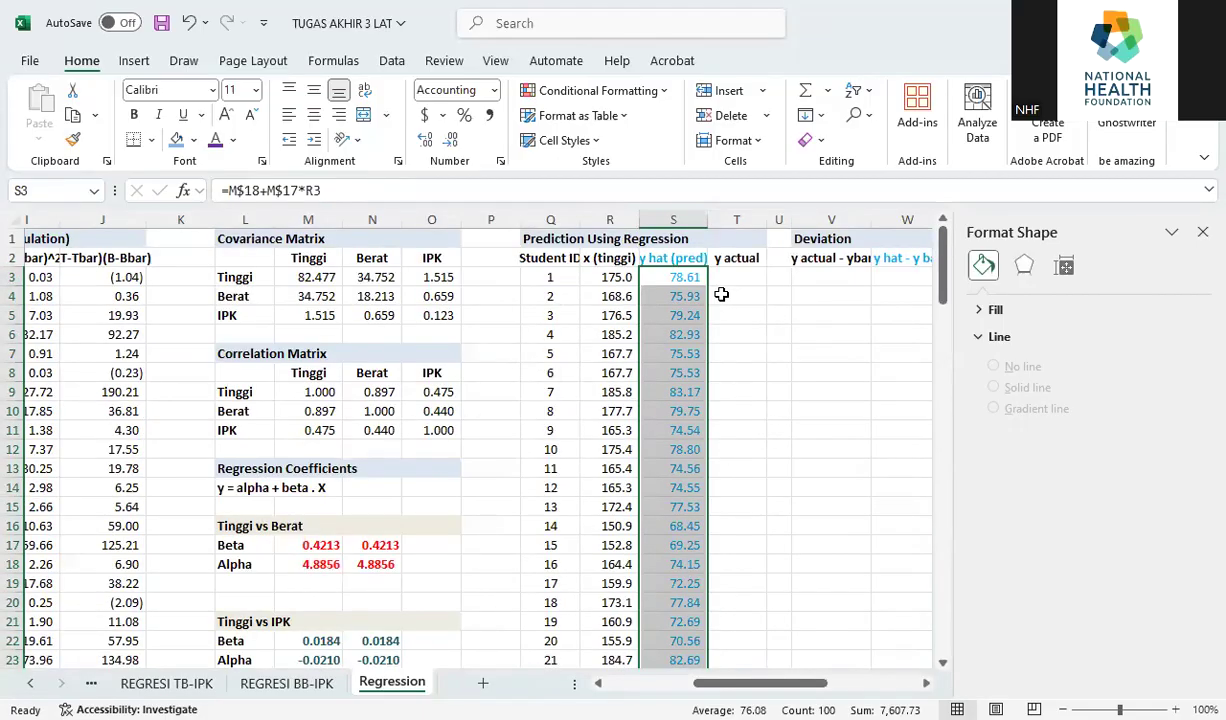
Step: Copy all 100 Berat (kg) values from the dataset into the y actual column, starting at T3
{"action": "left_click_drag", "start_coordinate": [800, 684], "coordinate": [657, 693]}
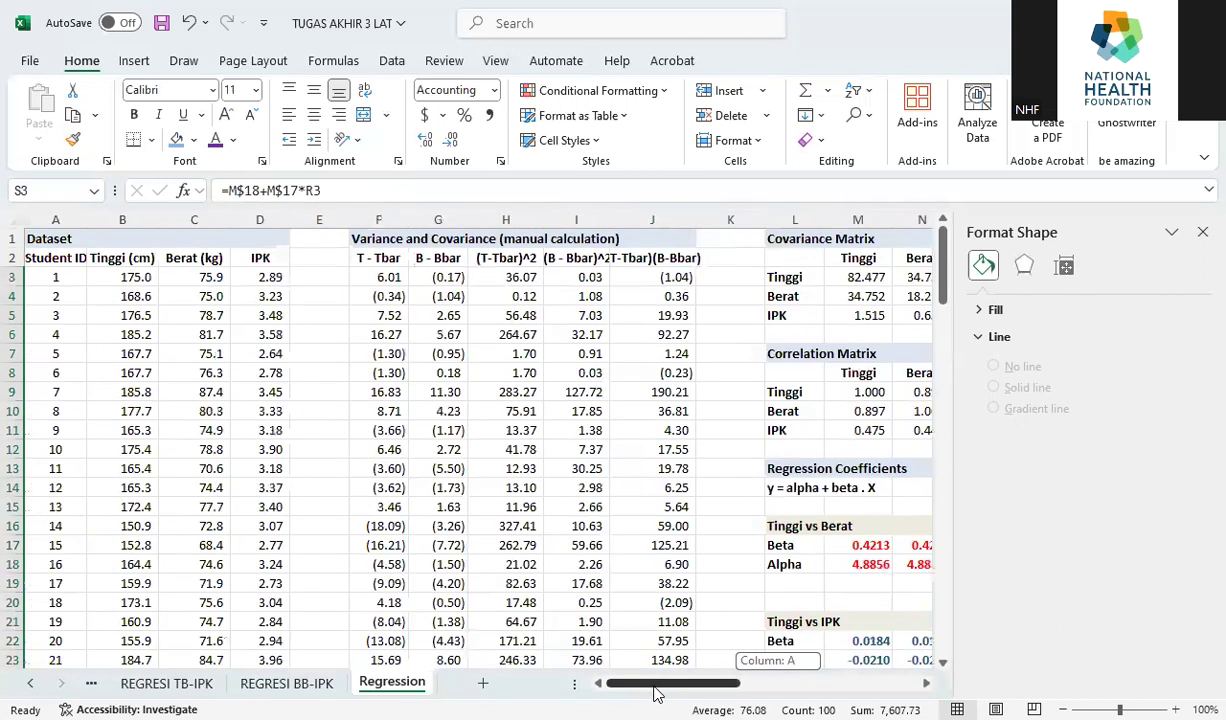
{"action": "left_click_drag", "start_coordinate": [185, 277], "coordinate": [200, 545]}
{"action": "key", "text": "ctrl+c"}
{"action": "left_click_drag", "start_coordinate": [720, 686], "coordinate": [820, 687]}
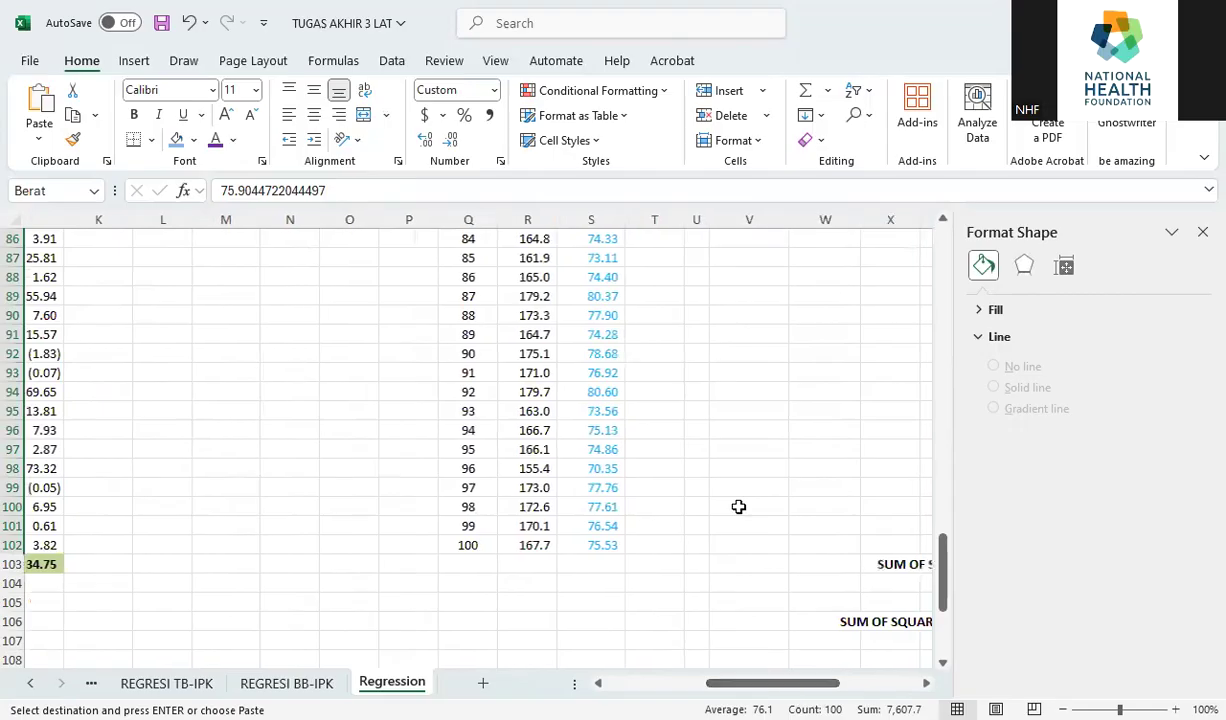
{"action": "scroll", "coordinate": [725, 414], "scroll_direction": "up", "scroll_amount": 20}
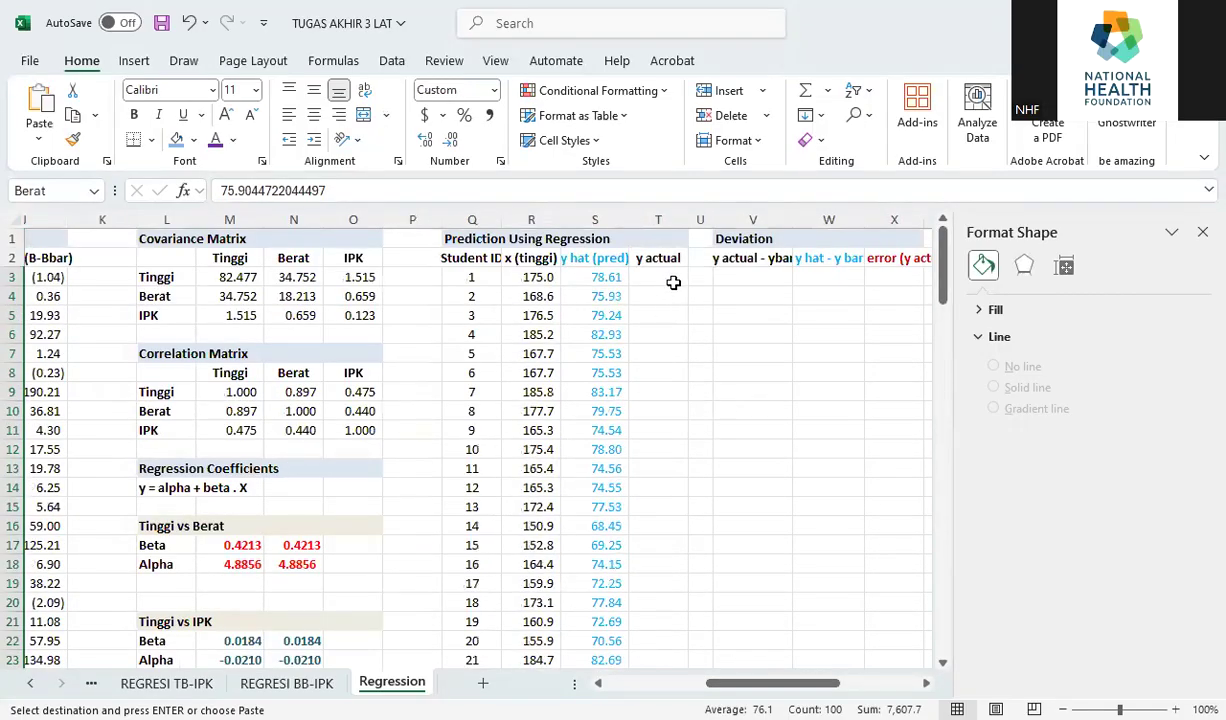
{"action": "left_click", "coordinate": [673, 279]}
{"action": "key", "text": "ctrl+v"}
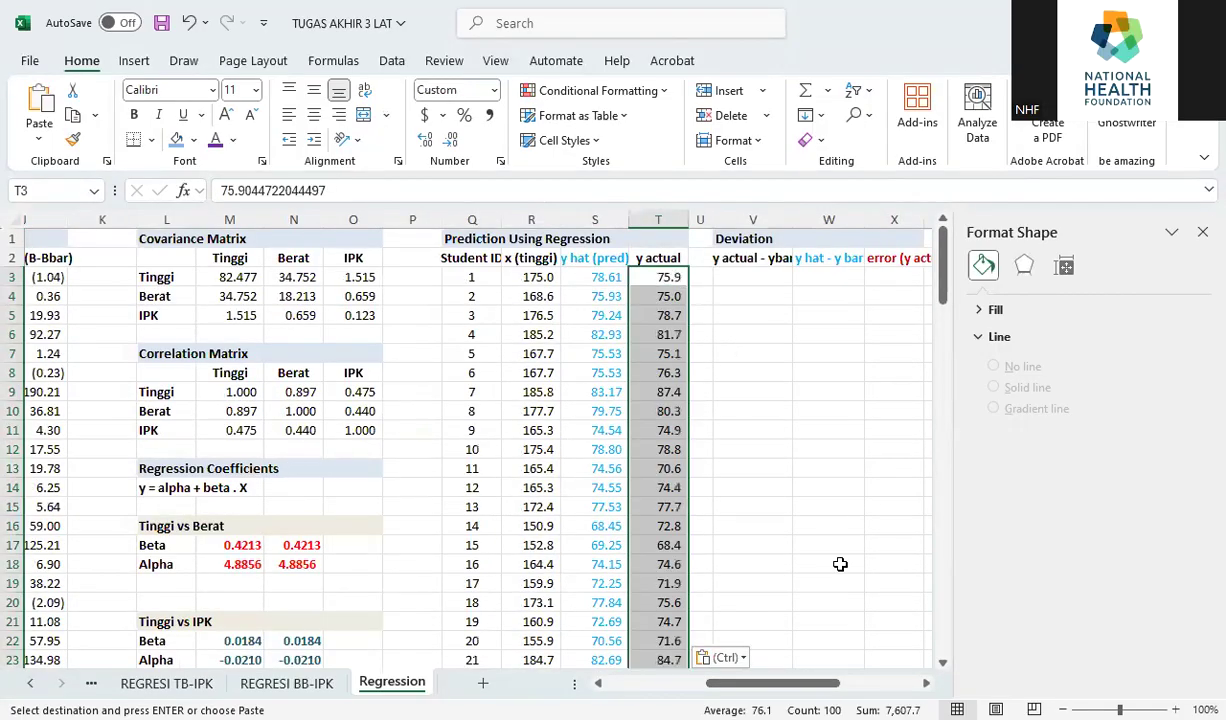
Step: Enter =T3-C$104 in V3 to subtract the Berat mean from the first y actual value, with the mean's row locked
{"action": "left_click", "coordinate": [739, 276]}
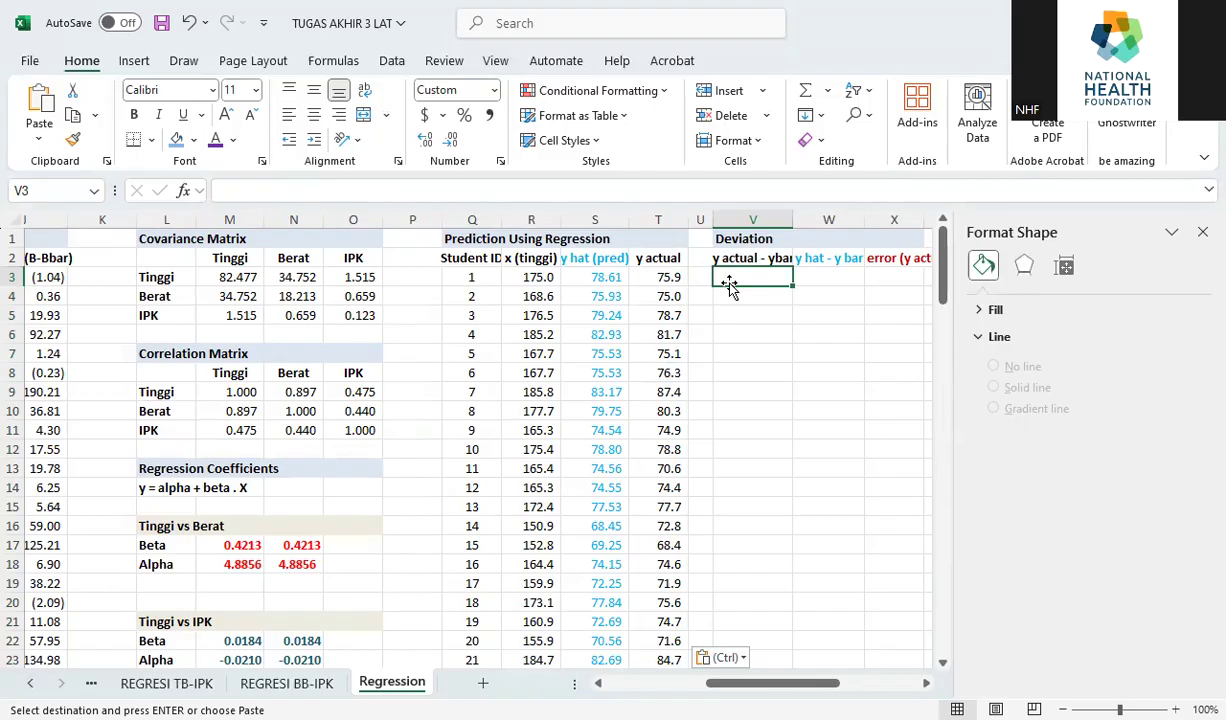
{"action": "type", "text": "="}
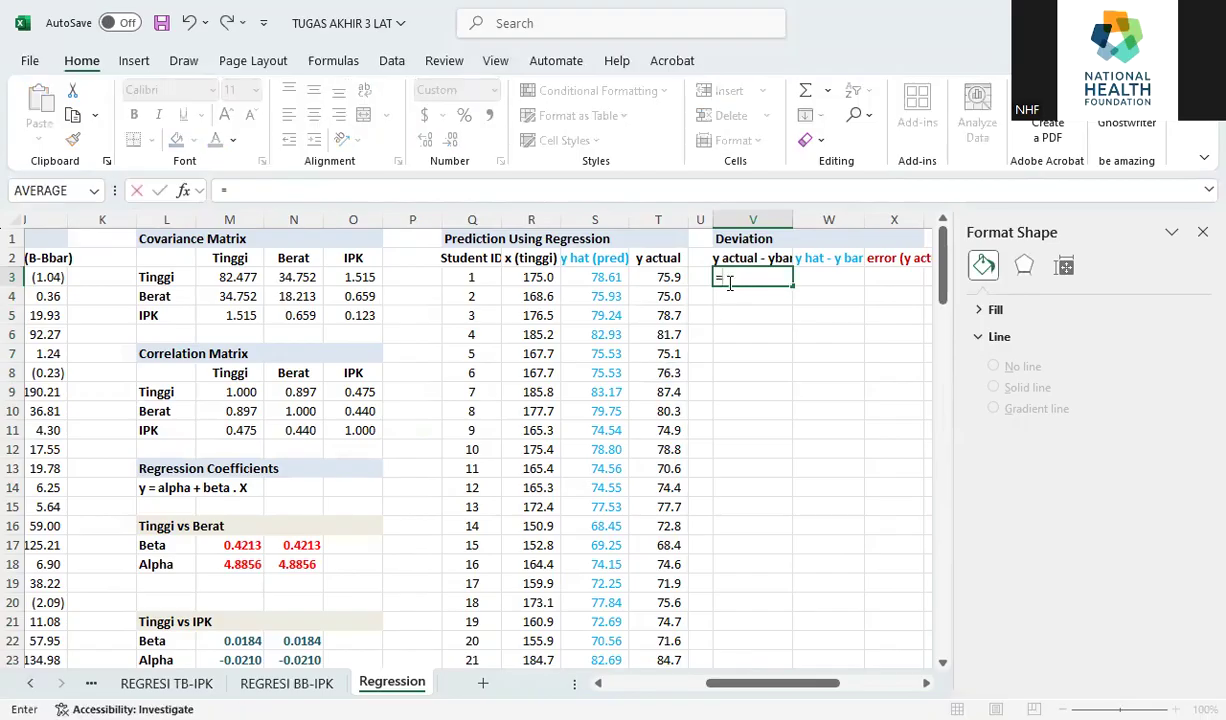
{"action": "left_click", "coordinate": [660, 277]}
{"action": "type", "text": "-"}
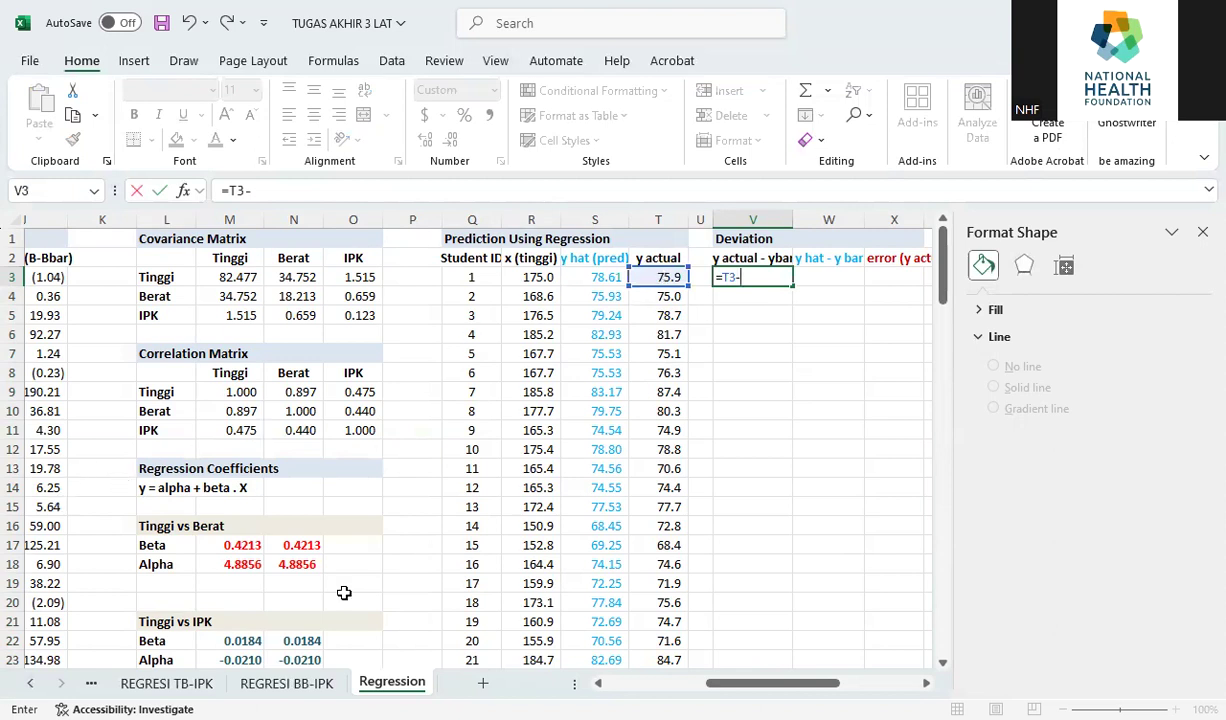
{"action": "left_click_drag", "start_coordinate": [712, 688], "coordinate": [612, 688]}
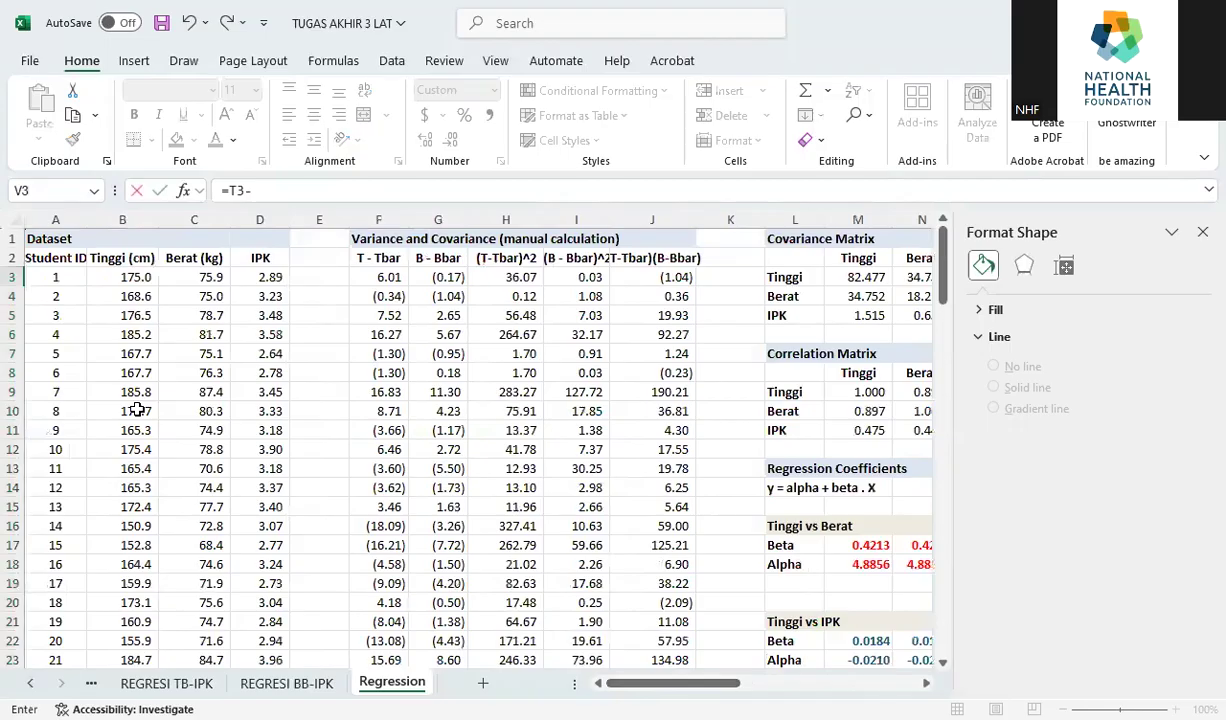
{"action": "scroll", "coordinate": [137, 410], "scroll_direction": "down", "scroll_amount": 1}
{"action": "scroll", "coordinate": [200, 438], "scroll_direction": "down", "scroll_amount": 20}
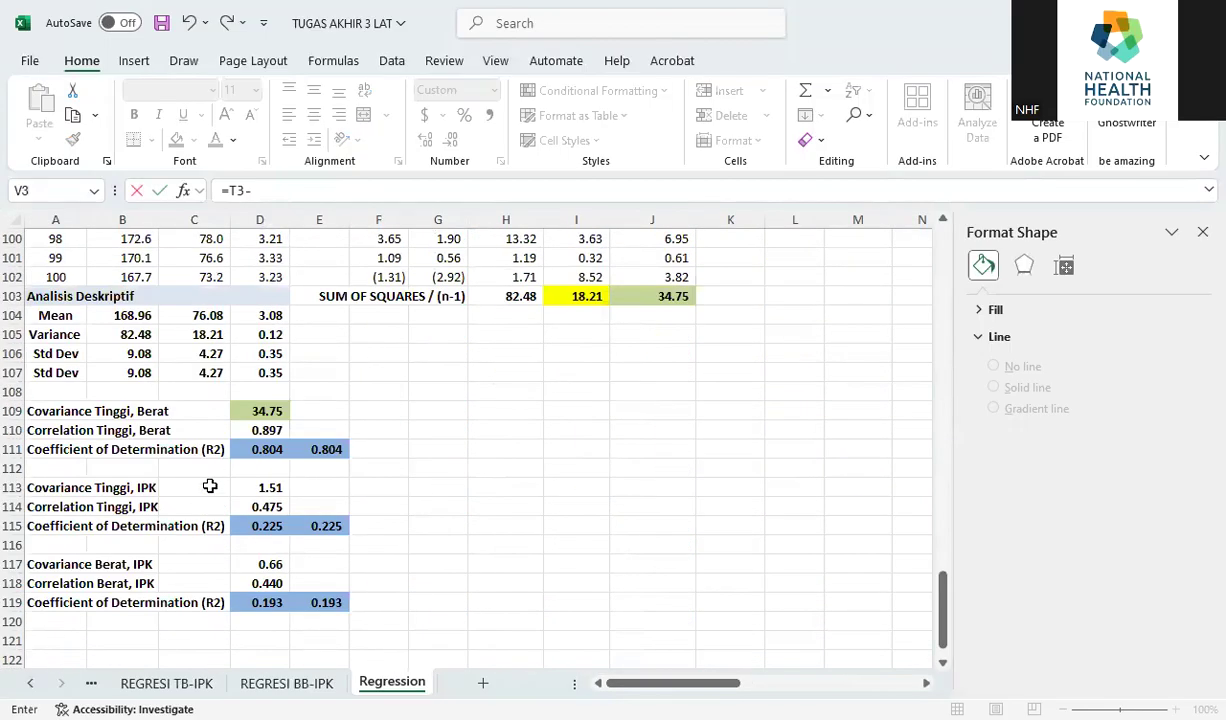
{"action": "left_click", "coordinate": [217, 315]}
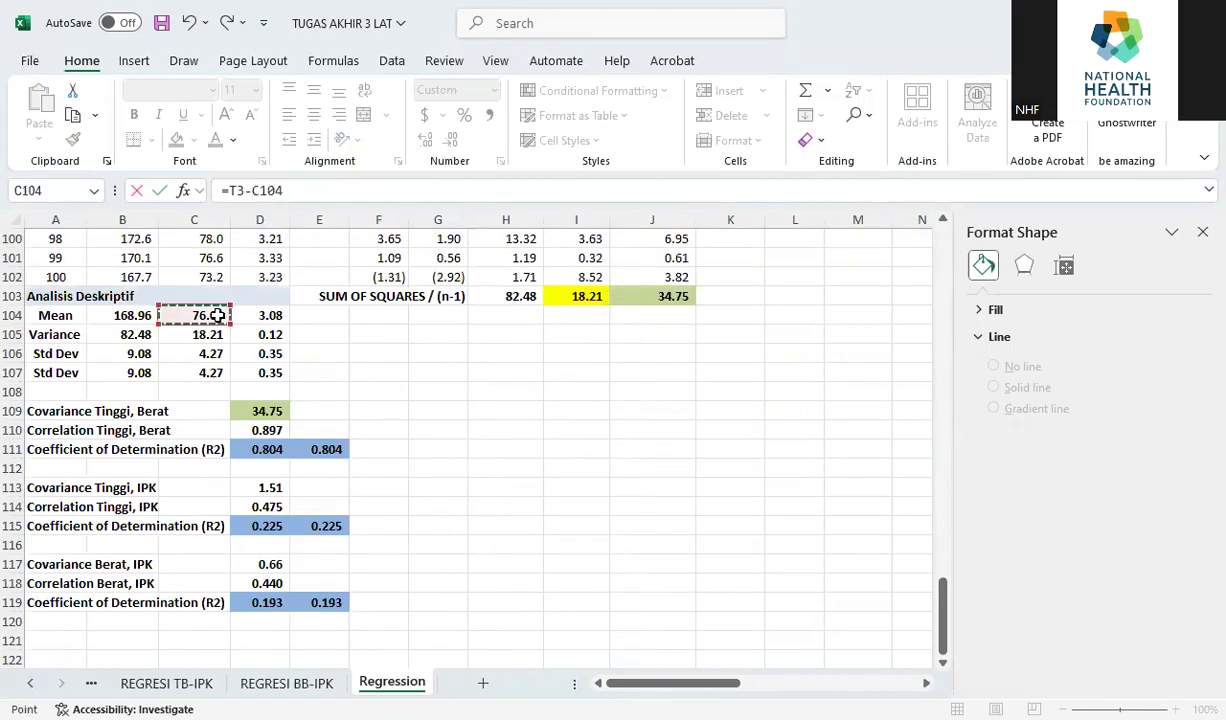
{"action": "left_click", "coordinate": [262, 191]}
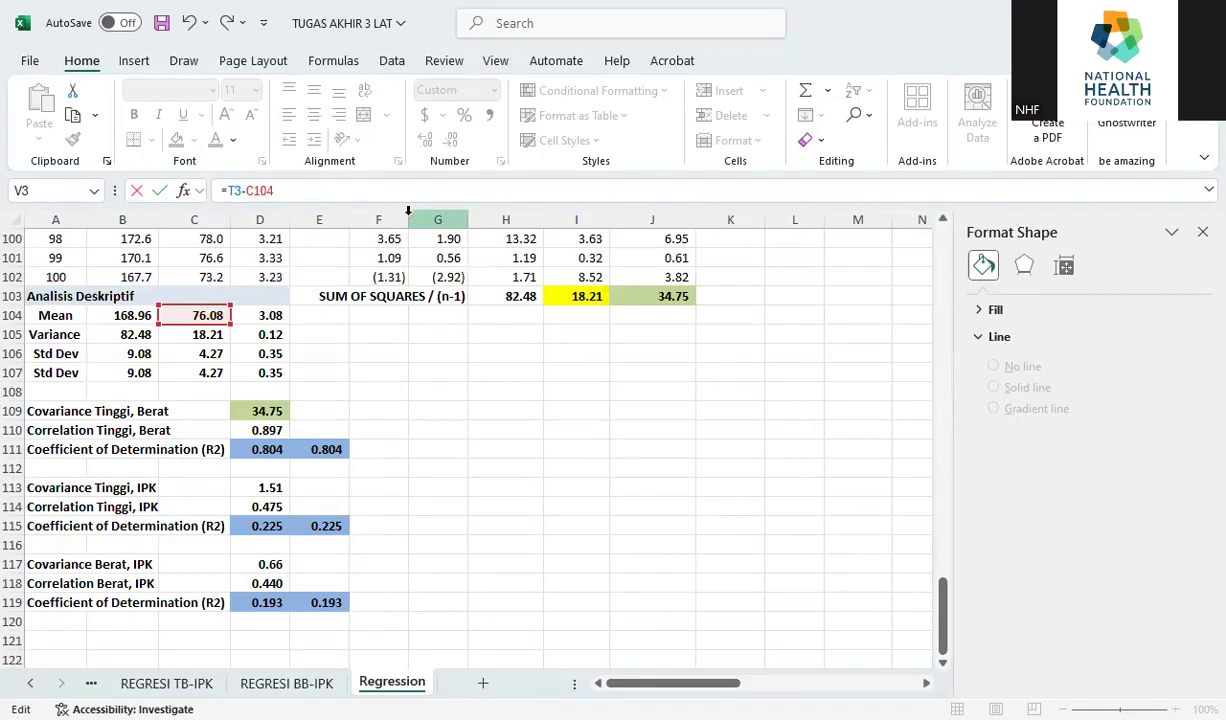
{"action": "type", "text": "$"}
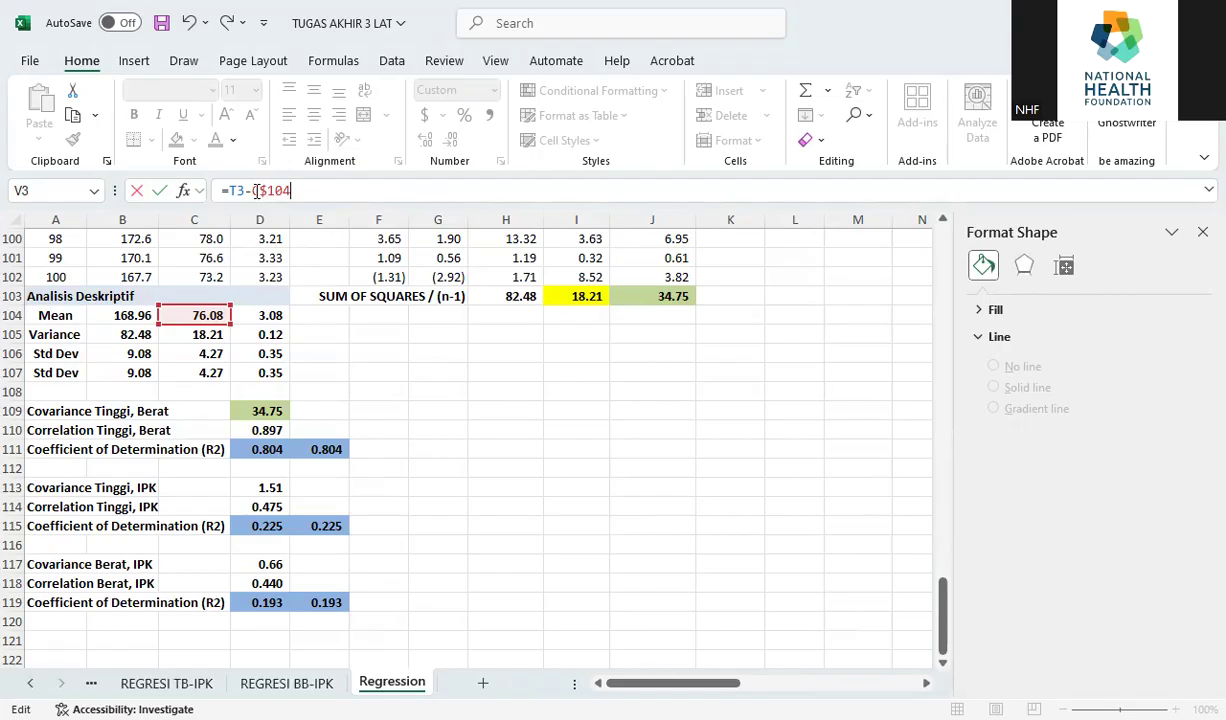
{"action": "key", "text": "Return"}
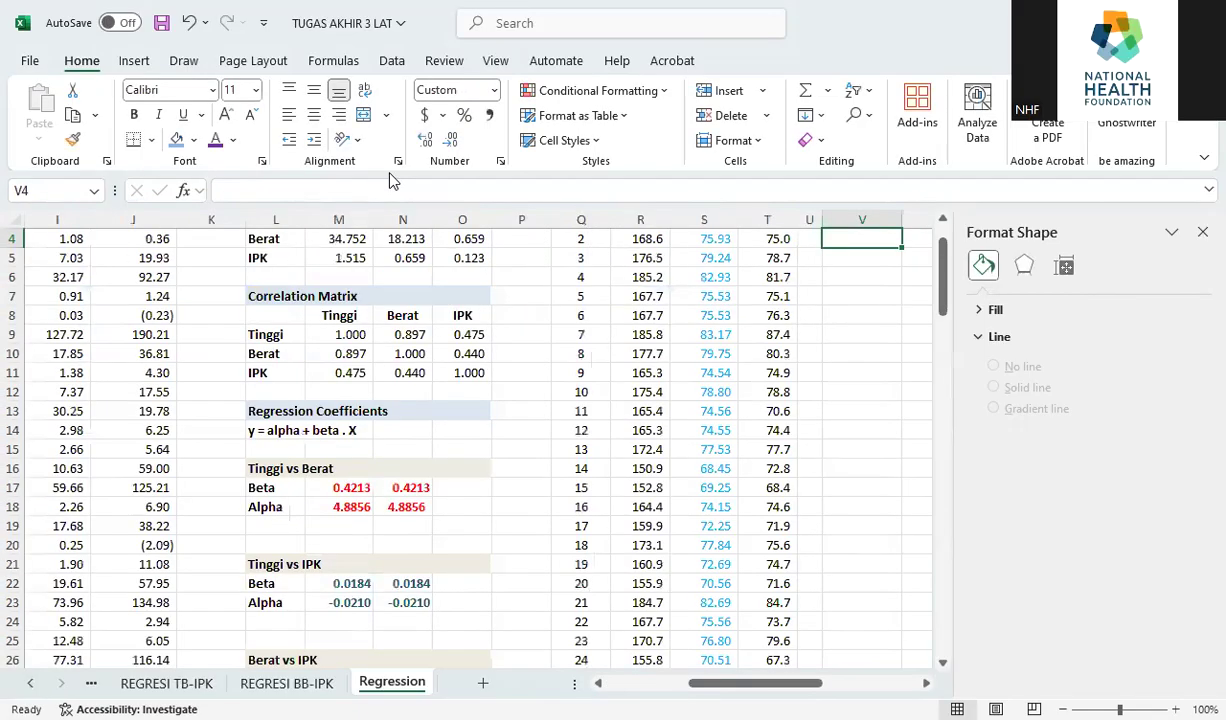
Step: Fill the y actual - ybar formula from V3 down to student 100 in row 102
{"action": "left_click", "coordinate": [884, 279]}
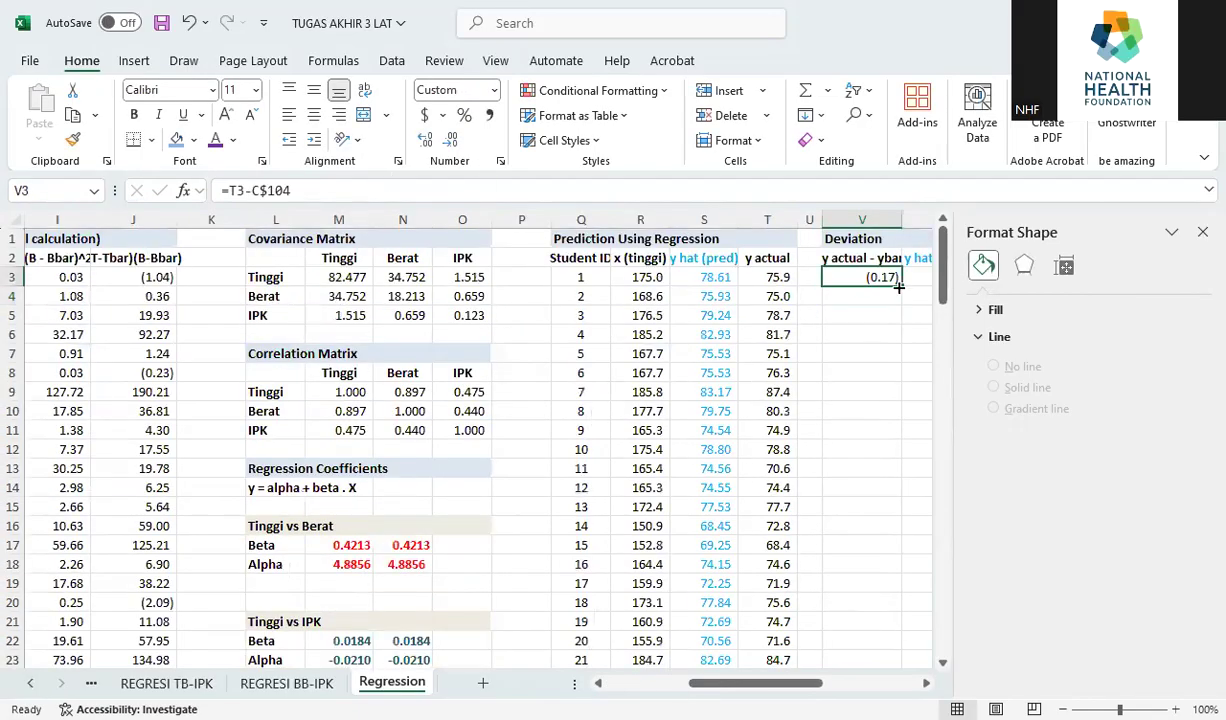
{"action": "left_click_drag", "start_coordinate": [900, 284], "coordinate": [882, 344]}
{"action": "scroll", "coordinate": [903, 380], "scroll_direction": "up", "scroll_amount": 2}
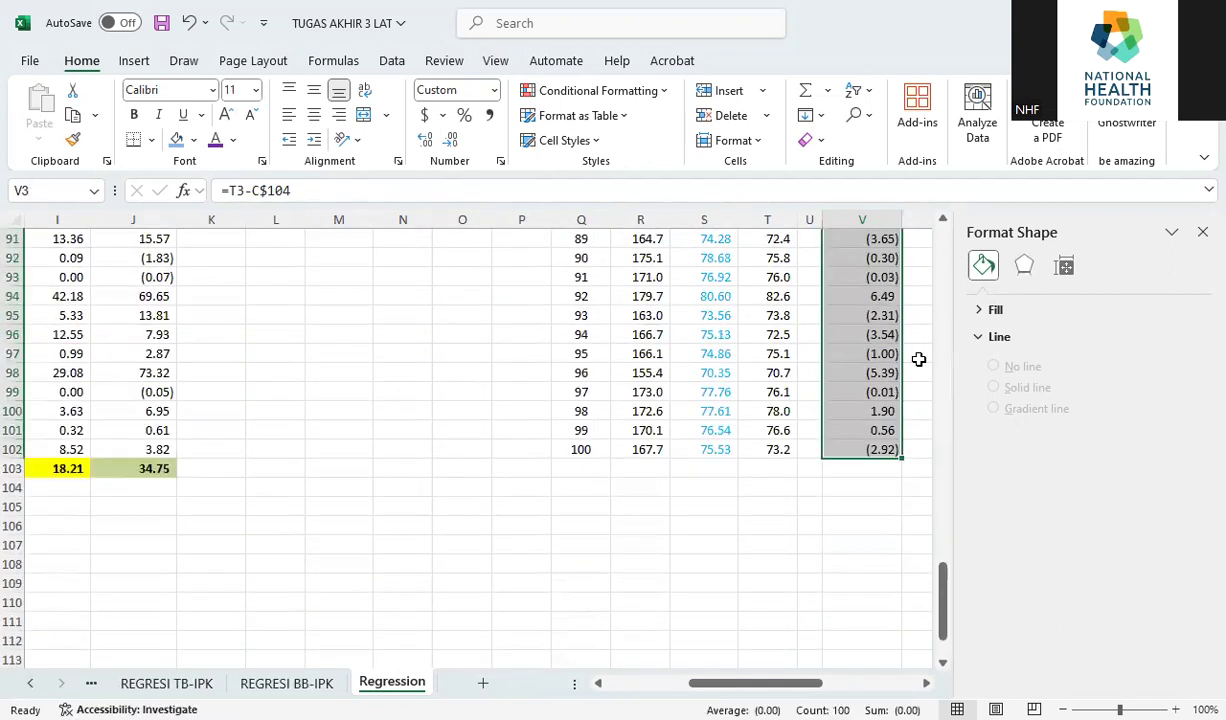
{"action": "scroll", "coordinate": [918, 359], "scroll_direction": "up", "scroll_amount": 10}
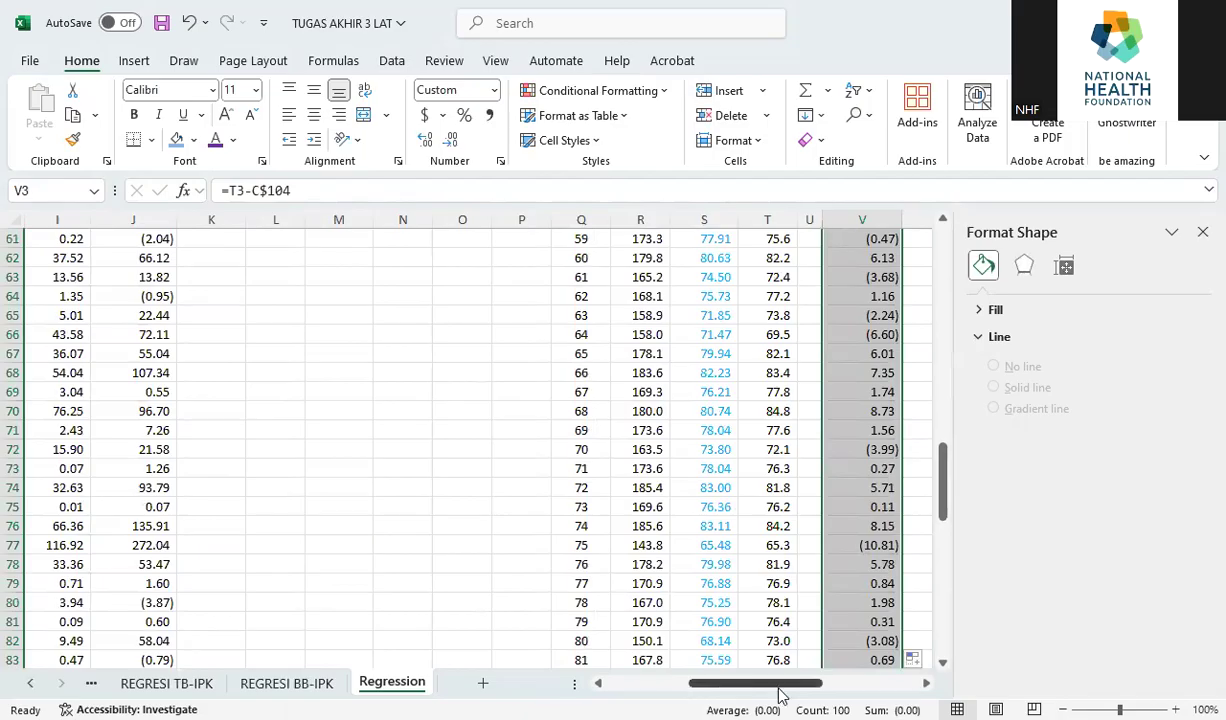
{"action": "scroll", "coordinate": [720, 547], "scroll_direction": "right", "scroll_amount": 3}
{"action": "scroll", "coordinate": [719, 547], "scroll_direction": "up", "scroll_amount": 18}
{"action": "scroll", "coordinate": [719, 547], "scroll_direction": "up", "scroll_amount": 2}
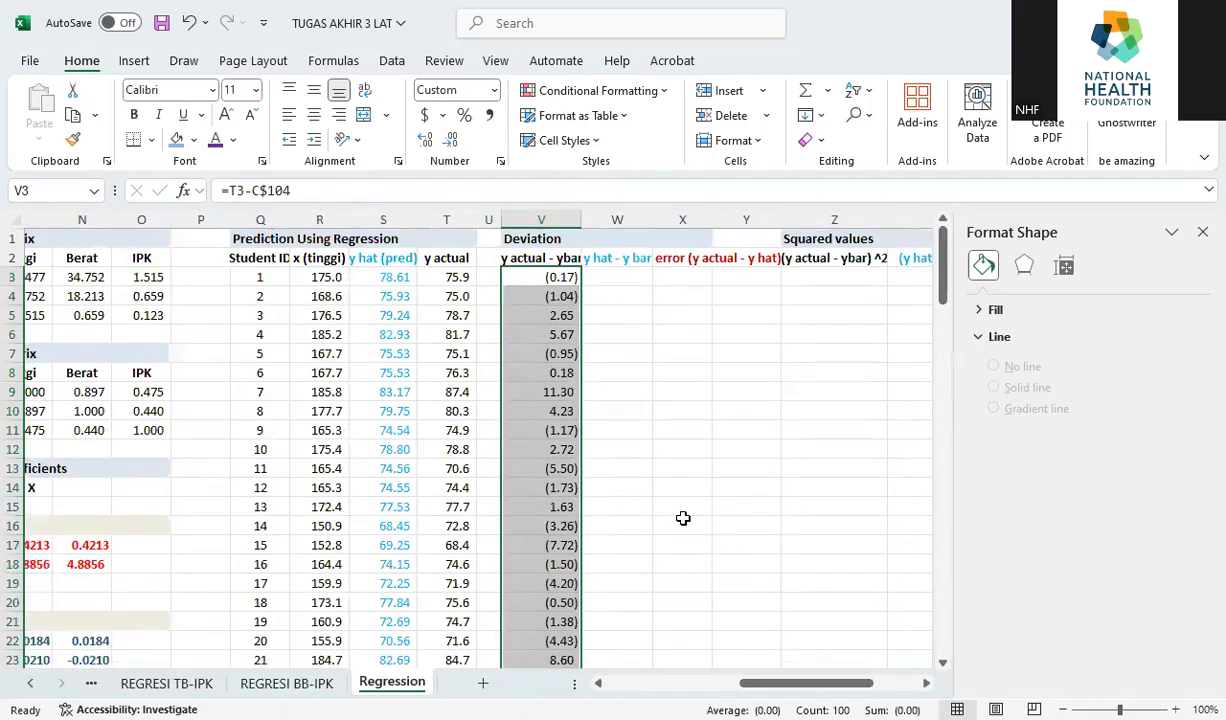
Step: Enter =S3-C$104 in W3 to subtract the Berat mean from the first y hat value, with the mean's row locked
{"action": "left_click", "coordinate": [637, 274]}
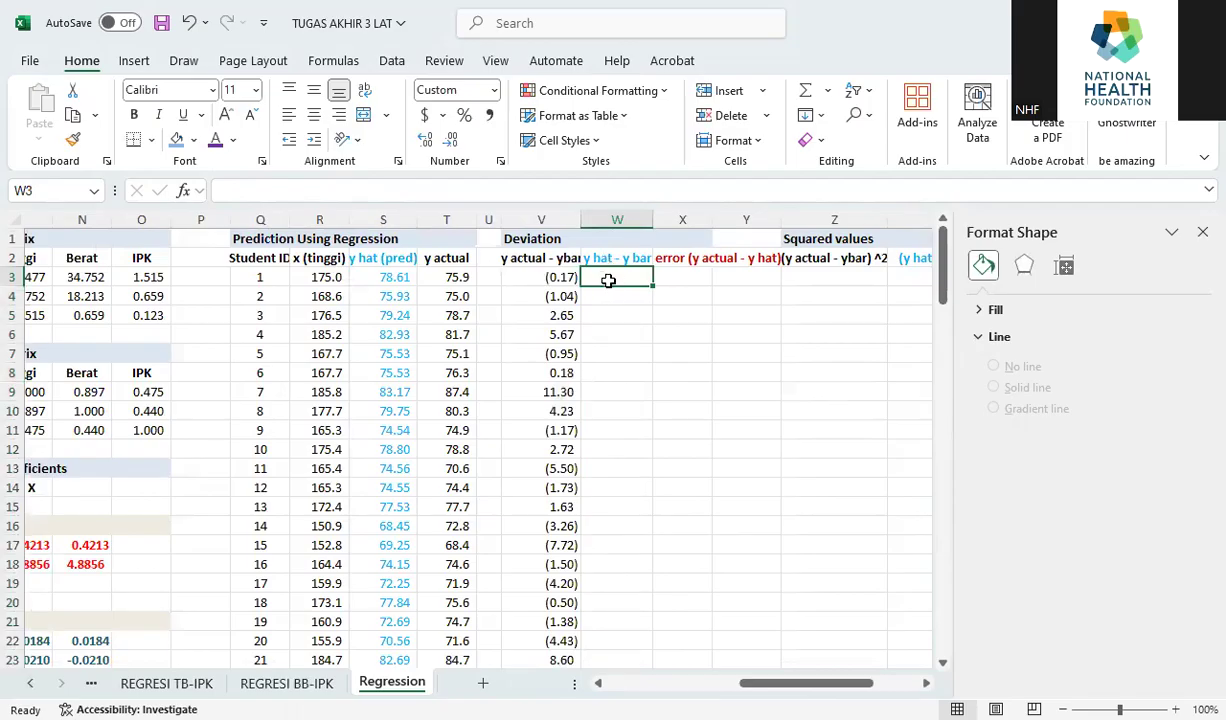
{"action": "type", "text": "="}
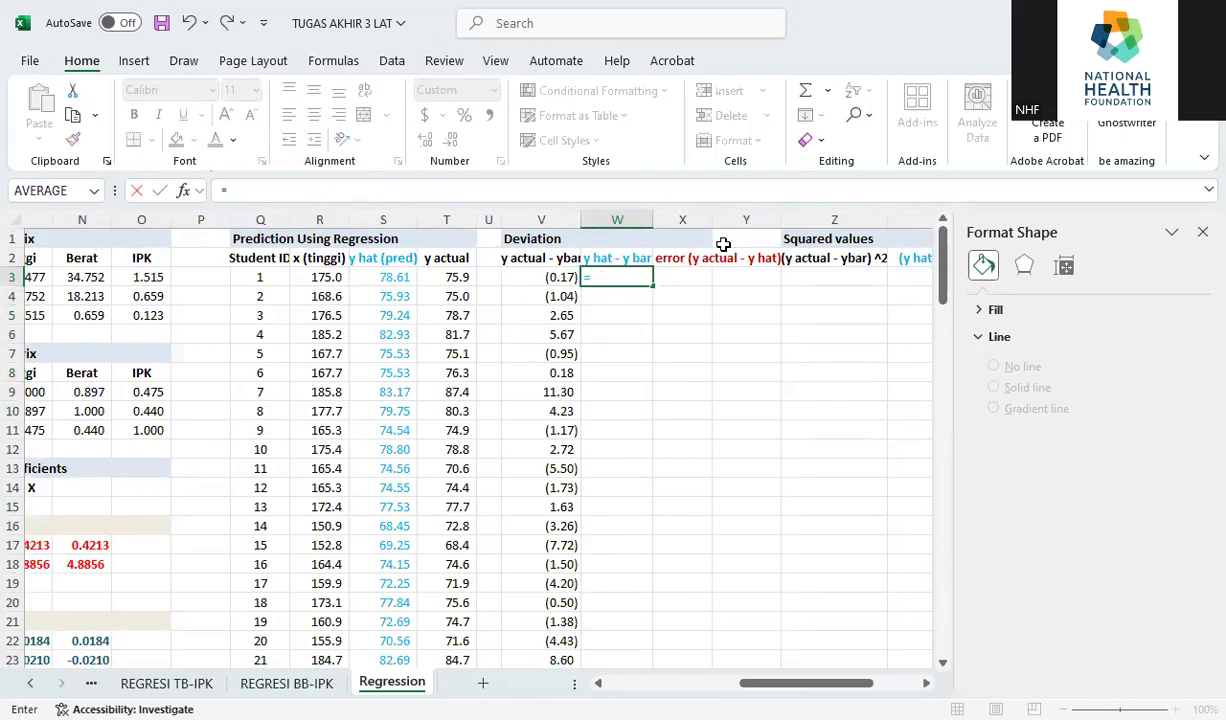
{"action": "left_click", "coordinate": [370, 276]}
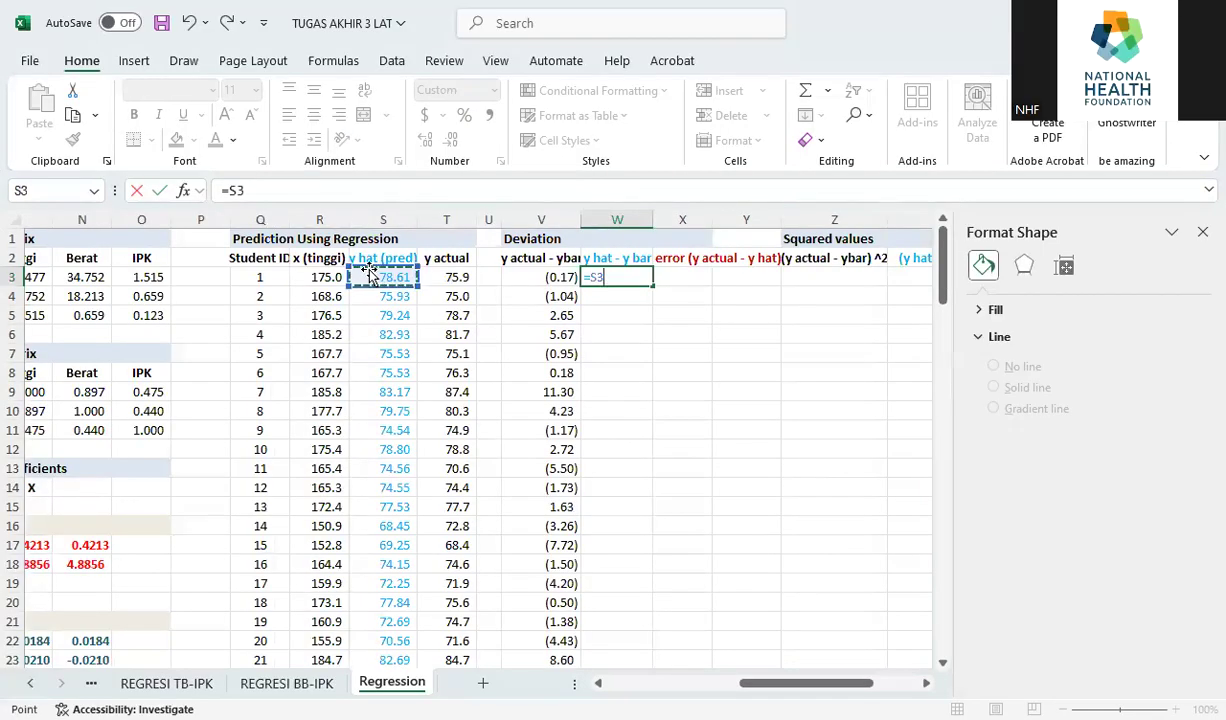
{"action": "type", "text": "-"}
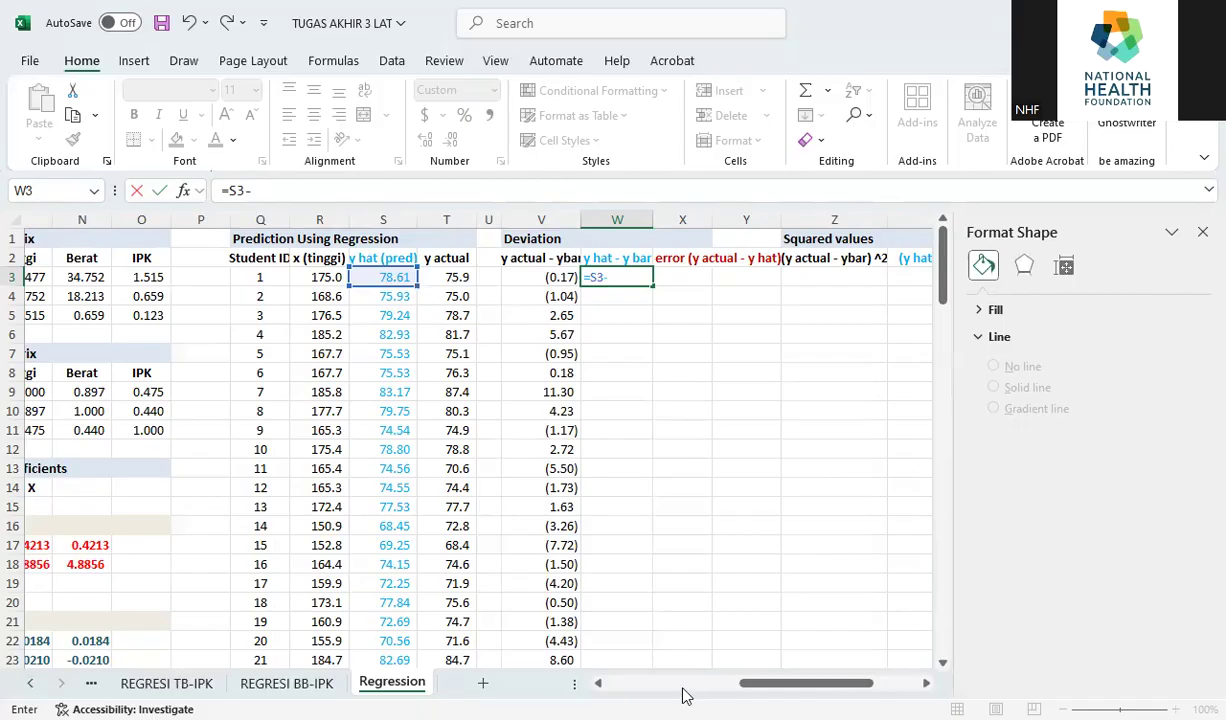
{"action": "left_click_drag", "start_coordinate": [772, 693], "coordinate": [576, 620]}
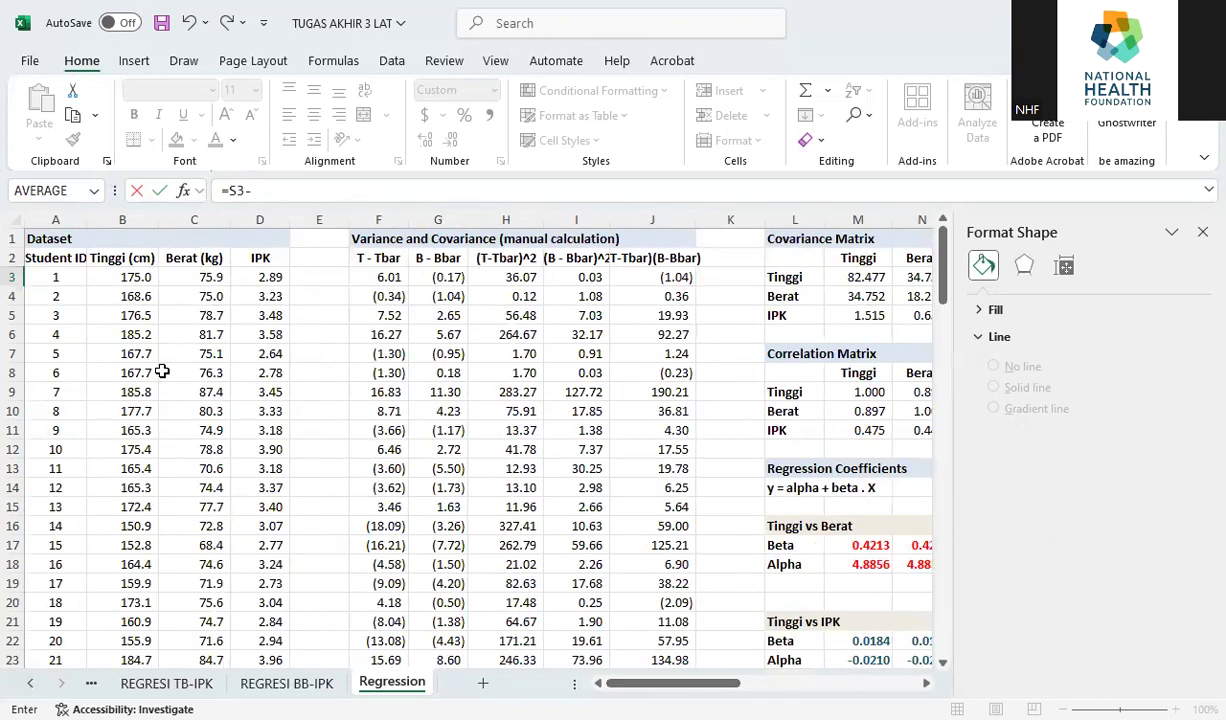
{"action": "scroll", "coordinate": [170, 385], "scroll_direction": "down", "scroll_amount": 20}
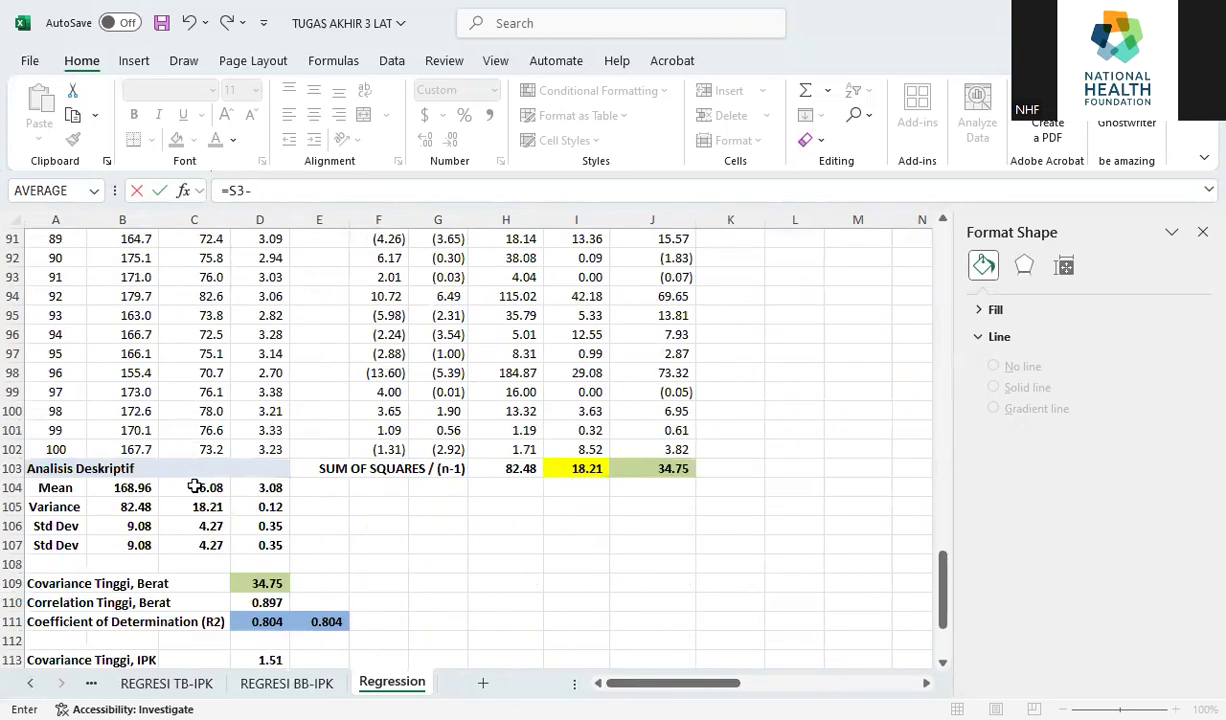
{"action": "left_click", "coordinate": [199, 488]}
{"action": "left_click", "coordinate": [261, 190]}
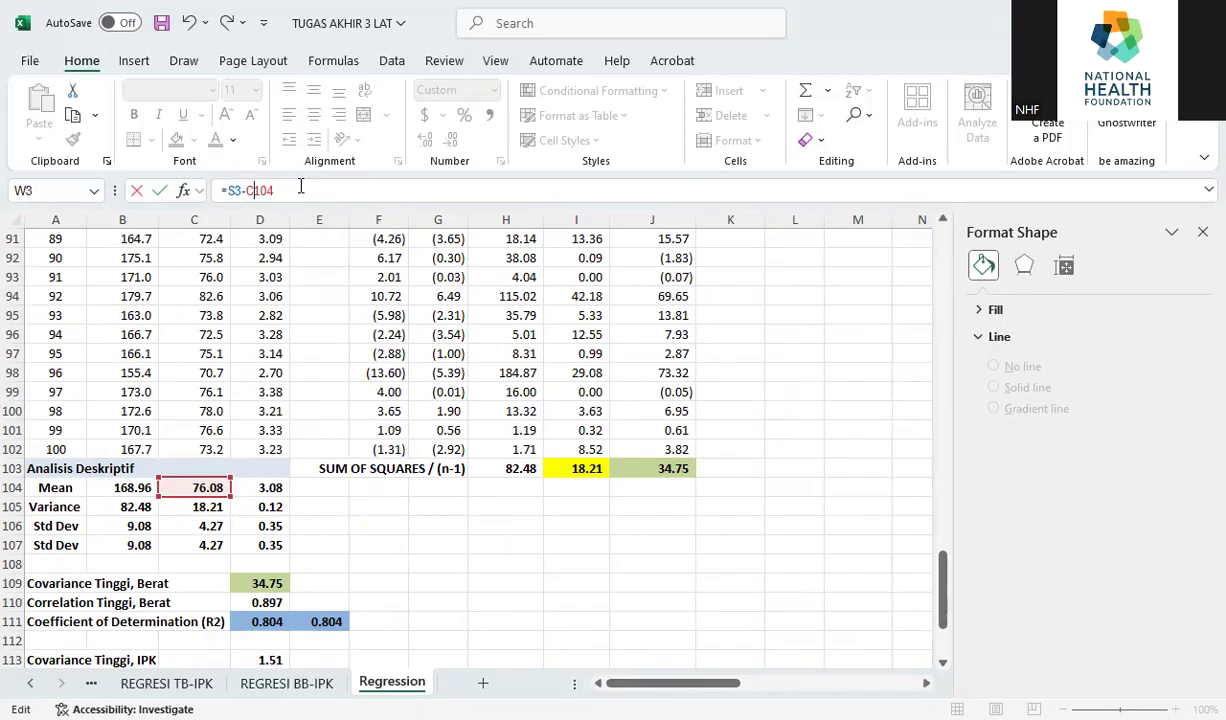
{"action": "type", "text": "$"}
{"action": "key", "text": "Return"}
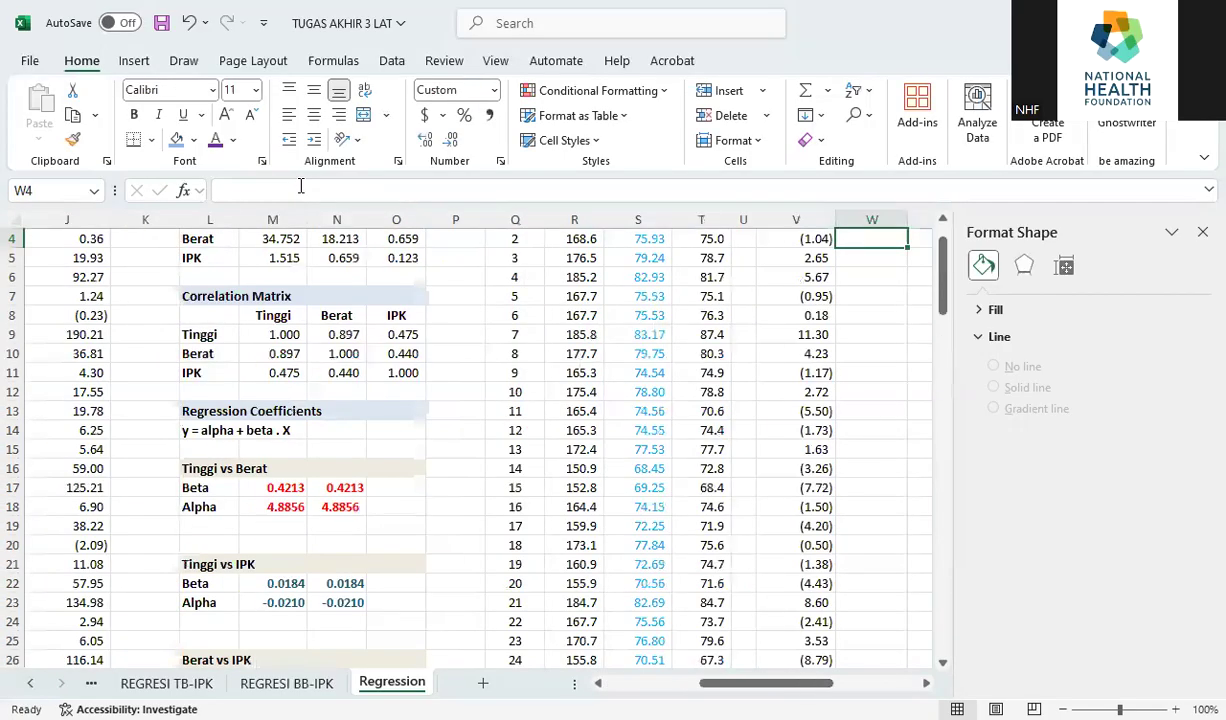
Step: Fill the y hat - y bar formula from W3 down to student 100 in row 102
{"action": "scroll", "coordinate": [870, 375], "scroll_direction": "up", "scroll_amount": 1}
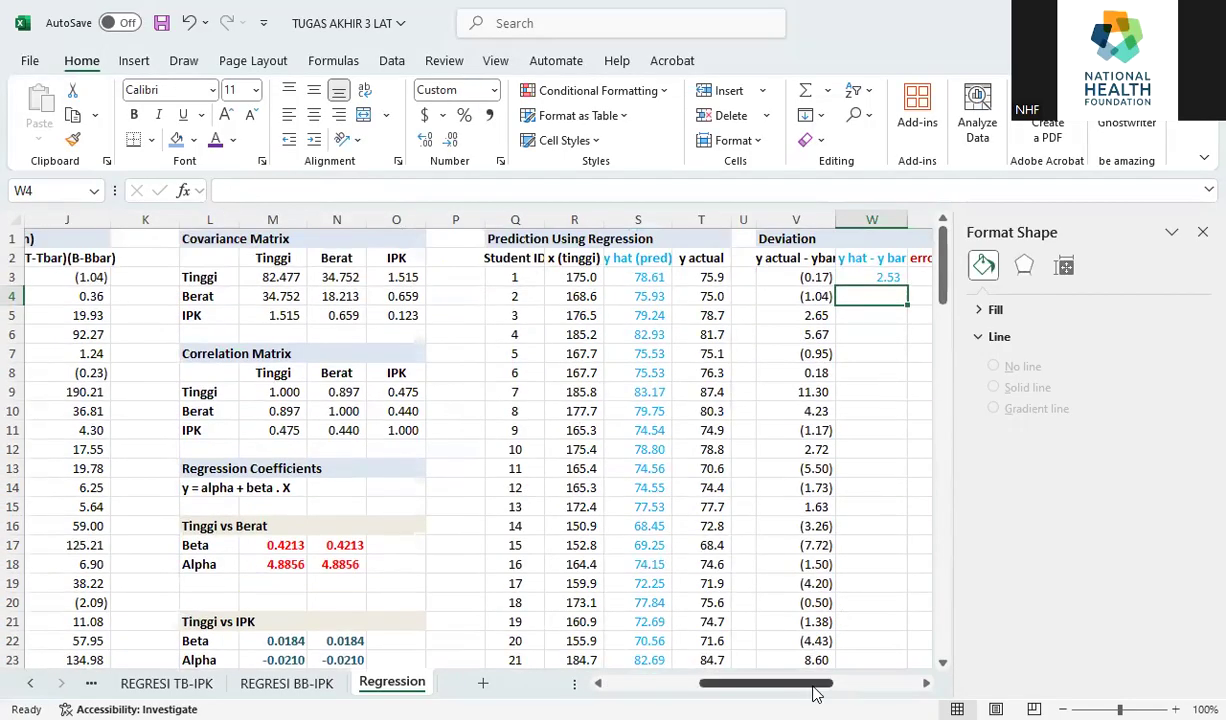
{"action": "left_click_drag", "start_coordinate": [812, 684], "coordinate": [855, 685]}
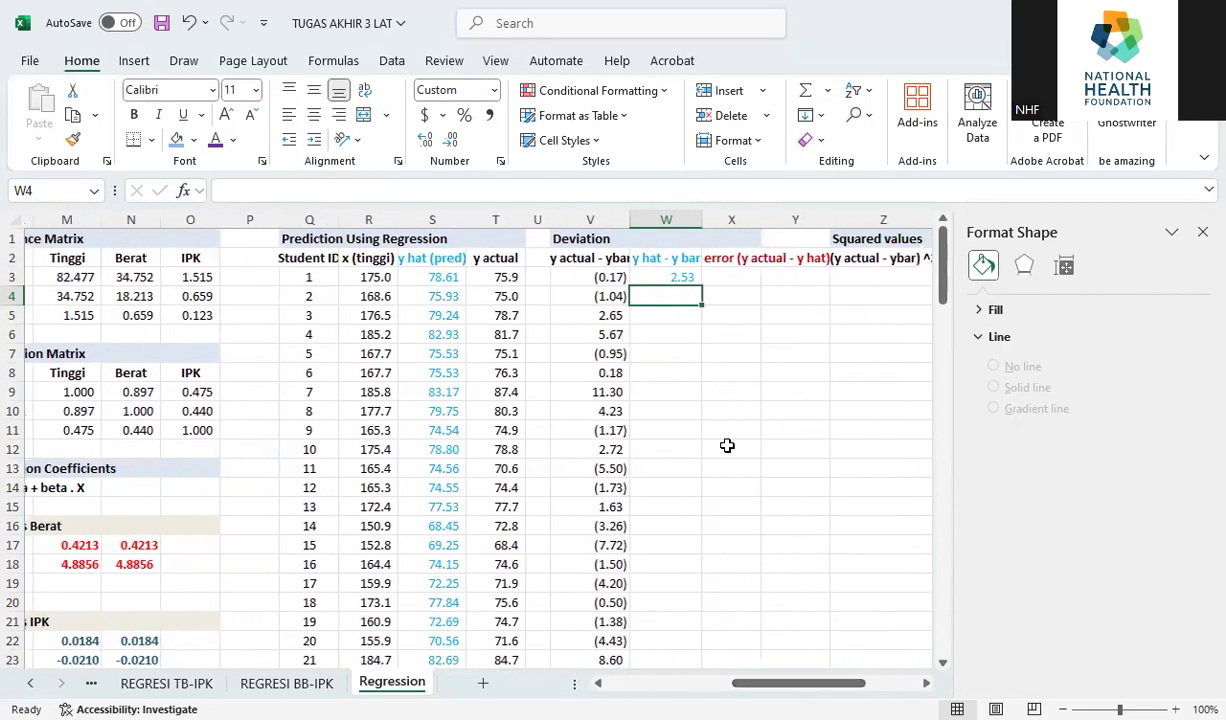
{"action": "left_click", "coordinate": [687, 276]}
{"action": "left_click_drag", "start_coordinate": [702, 286], "coordinate": [694, 627]}
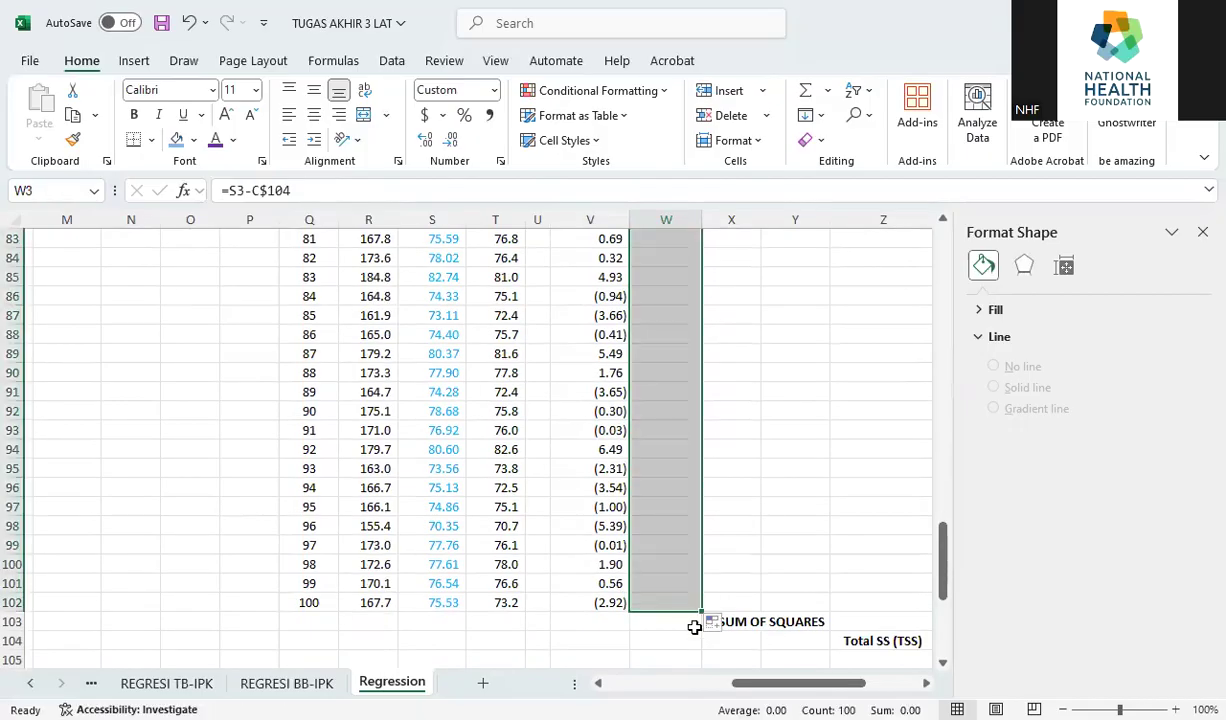
{"action": "scroll", "coordinate": [838, 470], "scroll_direction": "up", "scroll_amount": 2}
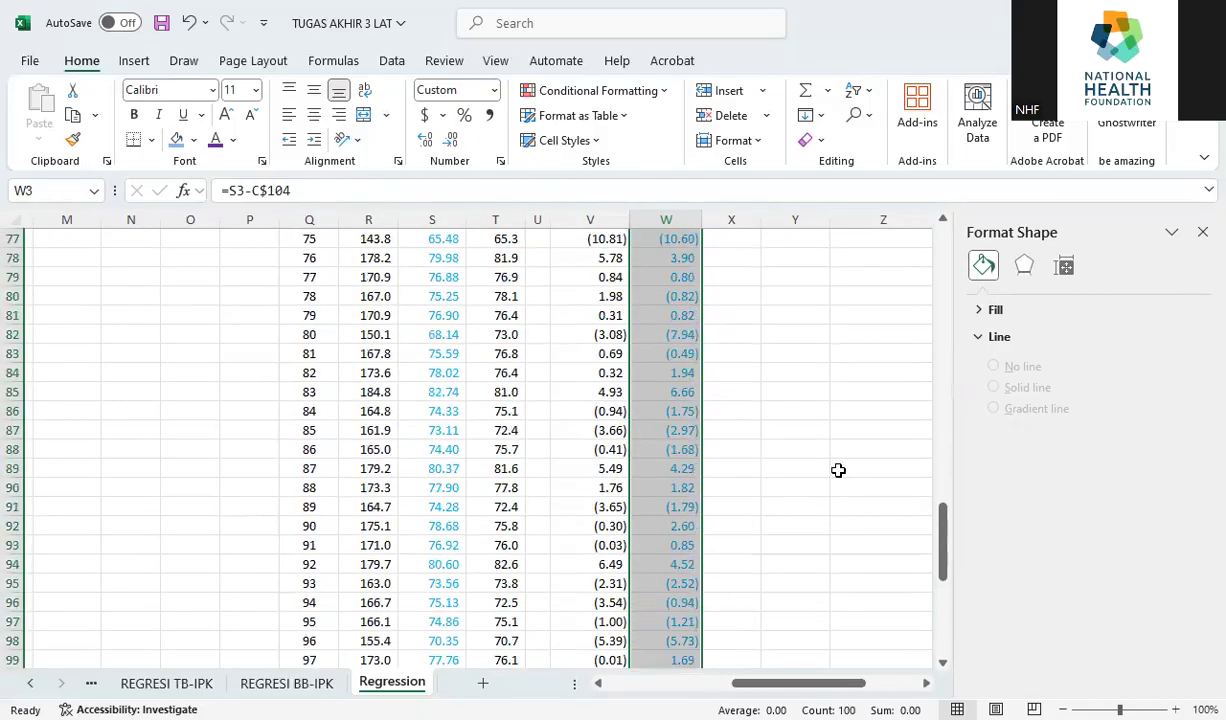
{"action": "scroll", "coordinate": [838, 470], "scroll_direction": "up", "scroll_amount": 20}
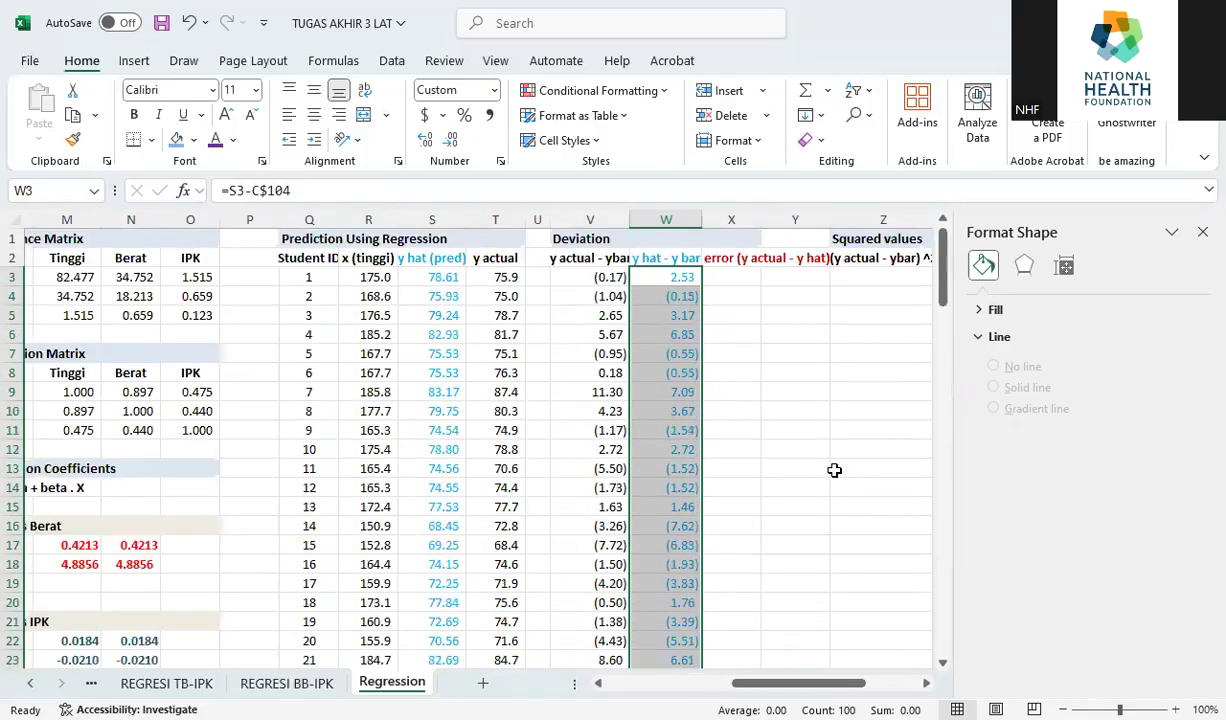
Step: Enter the formula =V3-S3 in X3, the first cell of the error (y actual - y hat) column
{"action": "left_click", "coordinate": [752, 275]}
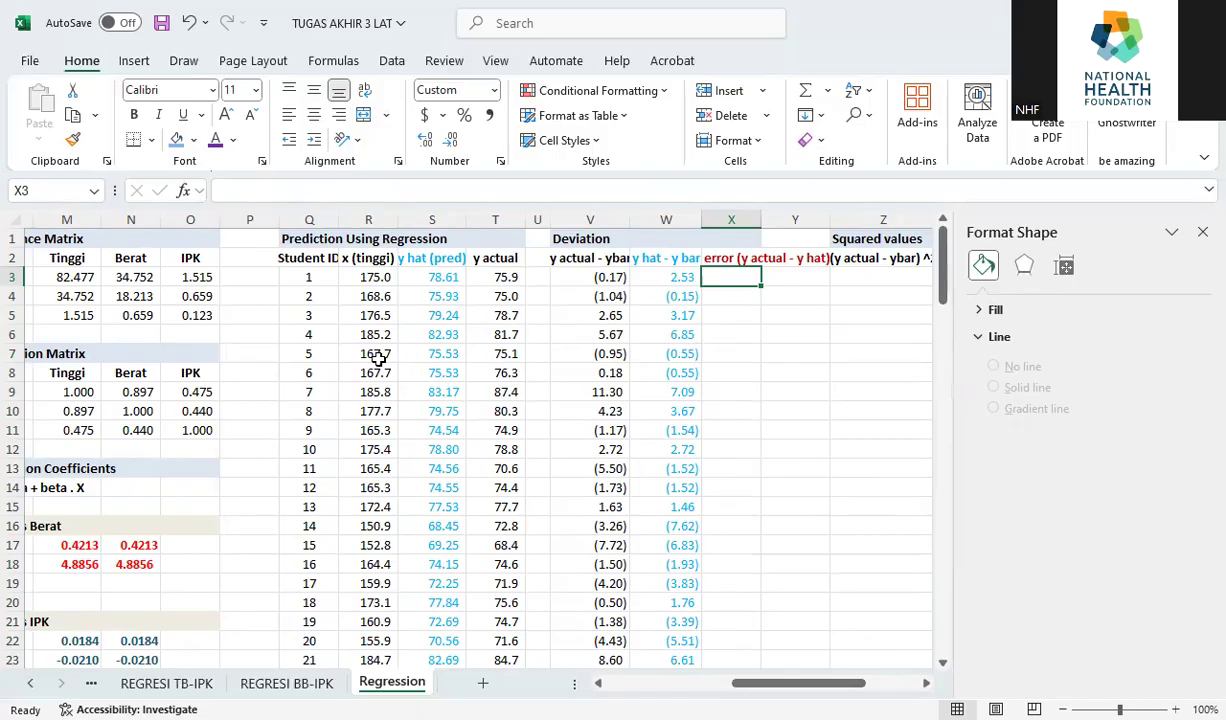
{"action": "type", "text": "="}
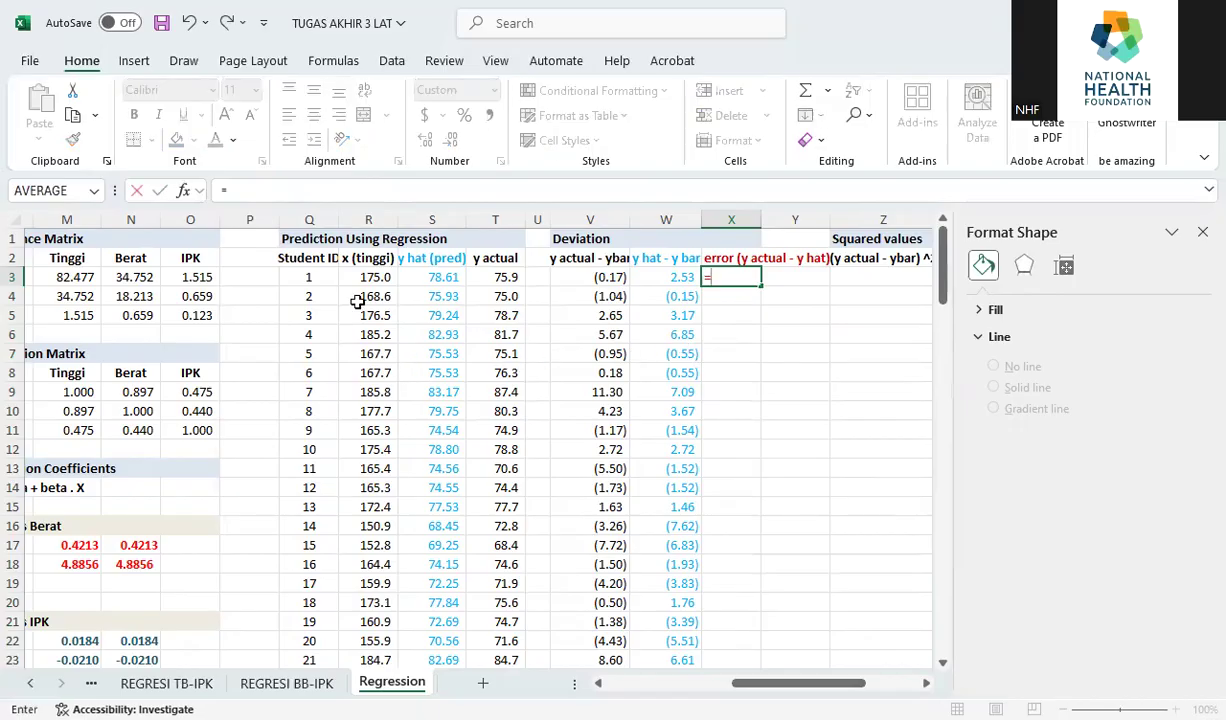
{"action": "left_click", "coordinate": [595, 277]}
{"action": "type", "text": "-"}
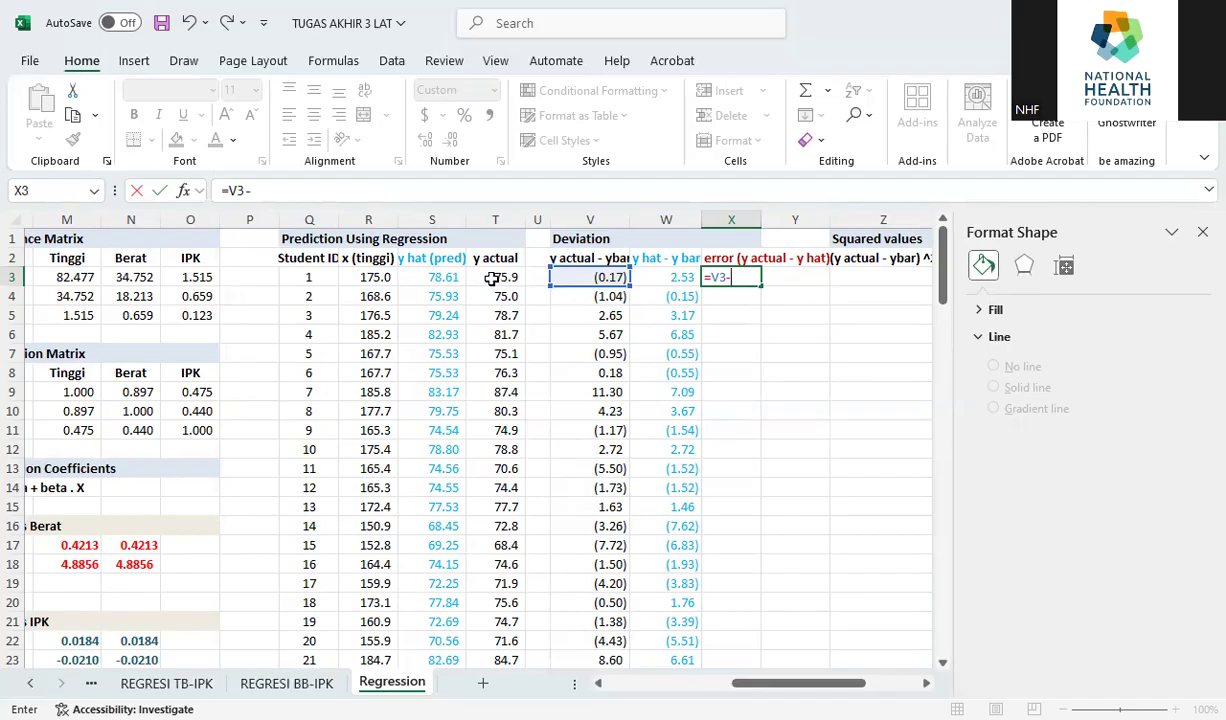
{"action": "left_click", "coordinate": [436, 276]}
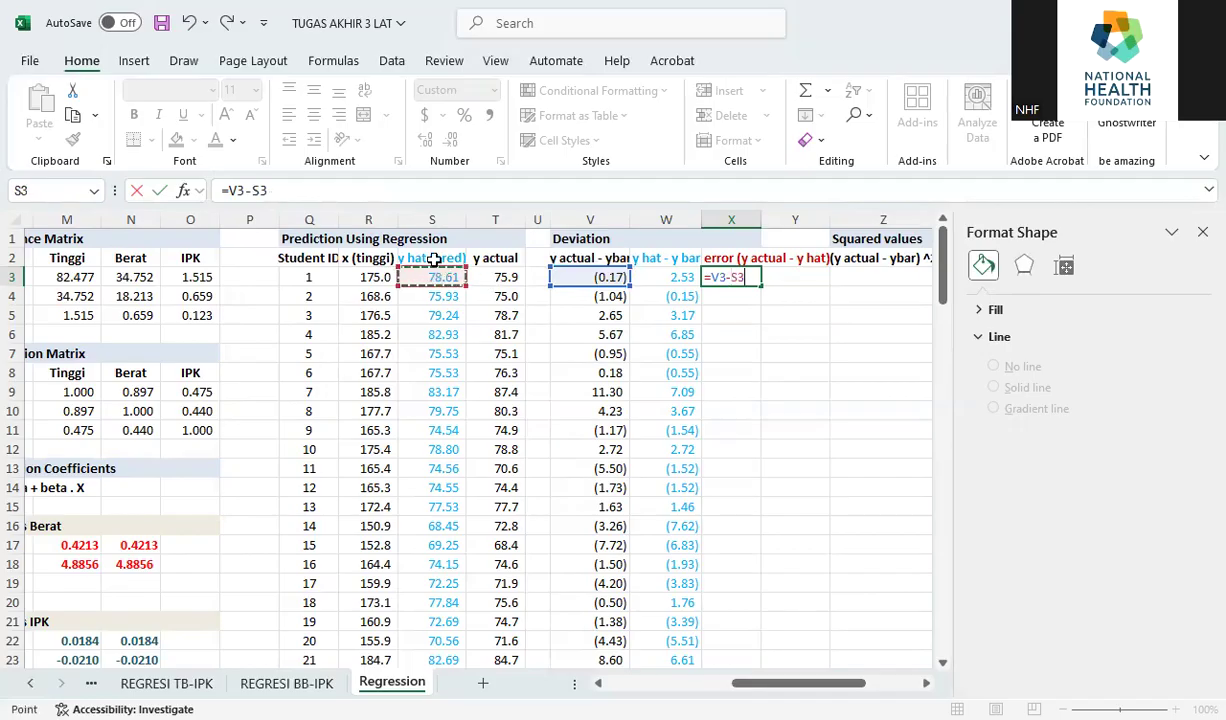
{"action": "key", "text": "Return"}
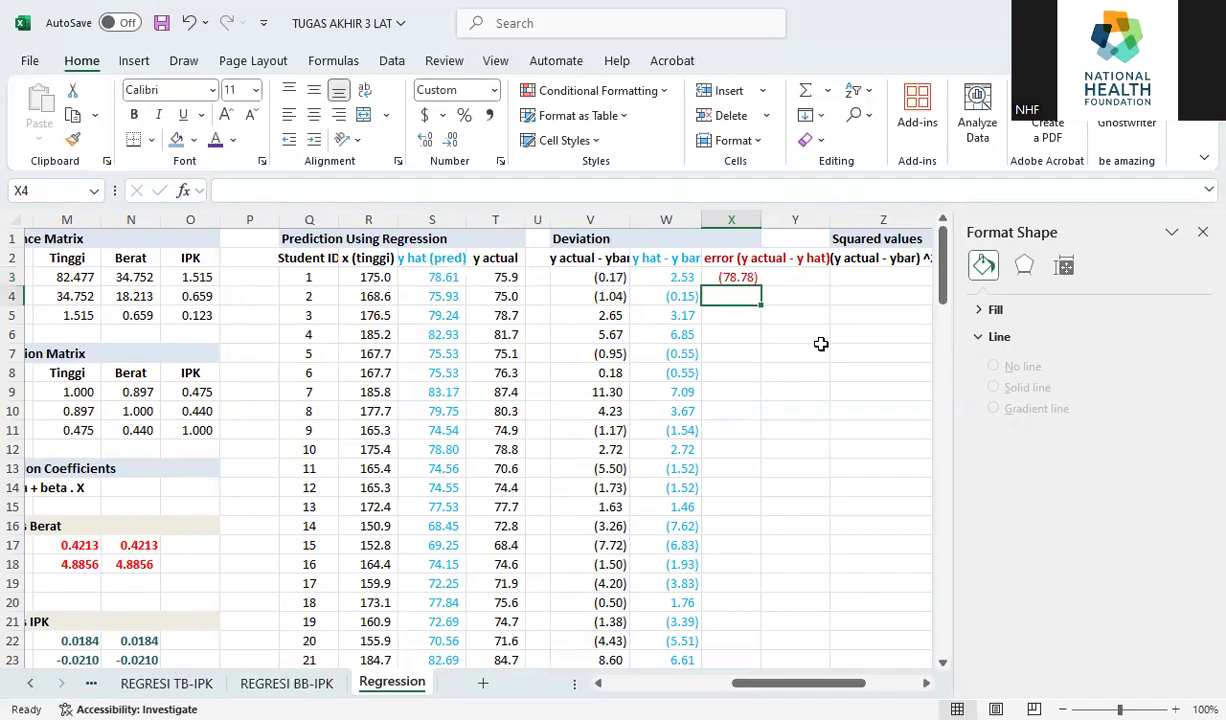
Step: Fill the error formula from X3 down to student 100 in row 102, and reselect X3
{"action": "left_click", "coordinate": [730, 278]}
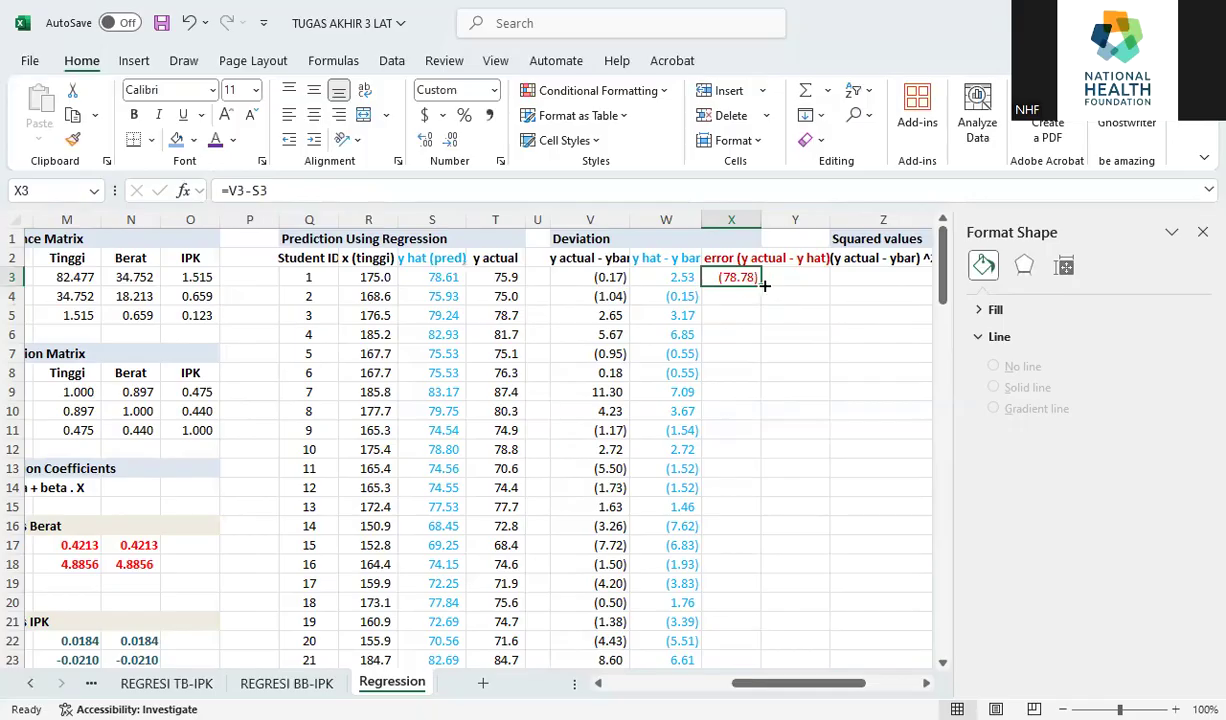
{"action": "left_click_drag", "start_coordinate": [762, 284], "coordinate": [761, 607]}
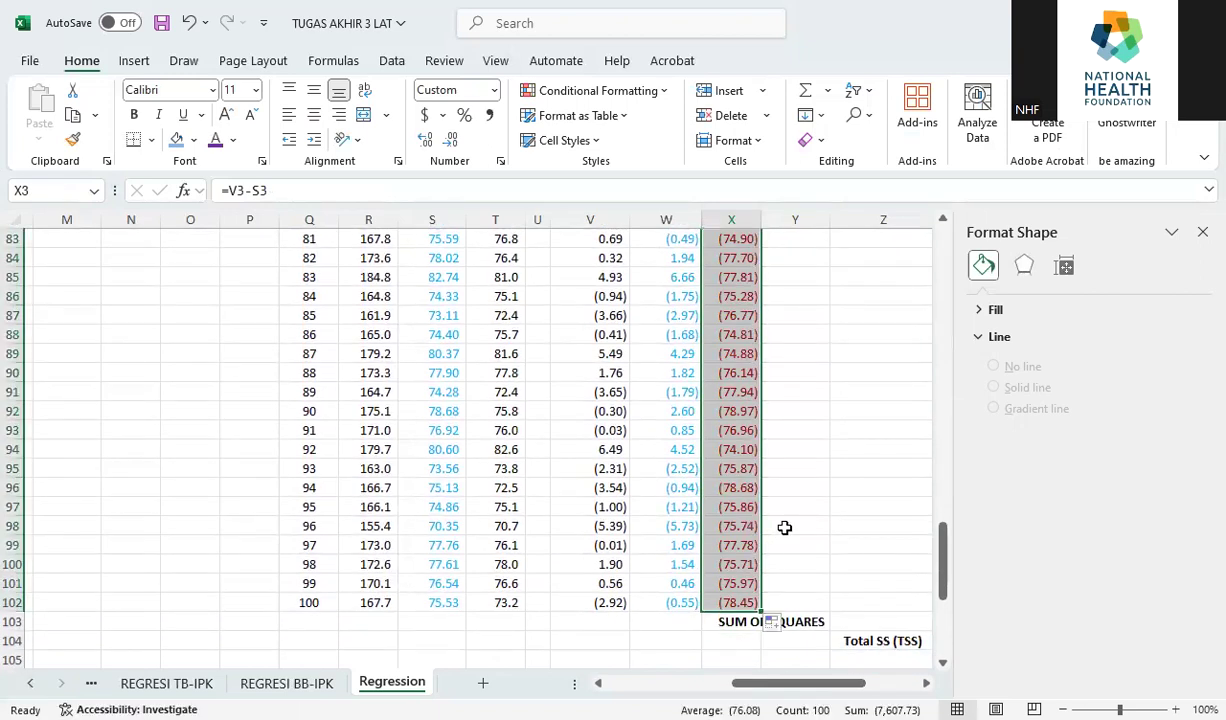
{"action": "scroll", "coordinate": [843, 408], "scroll_direction": "up", "scroll_amount": 20}
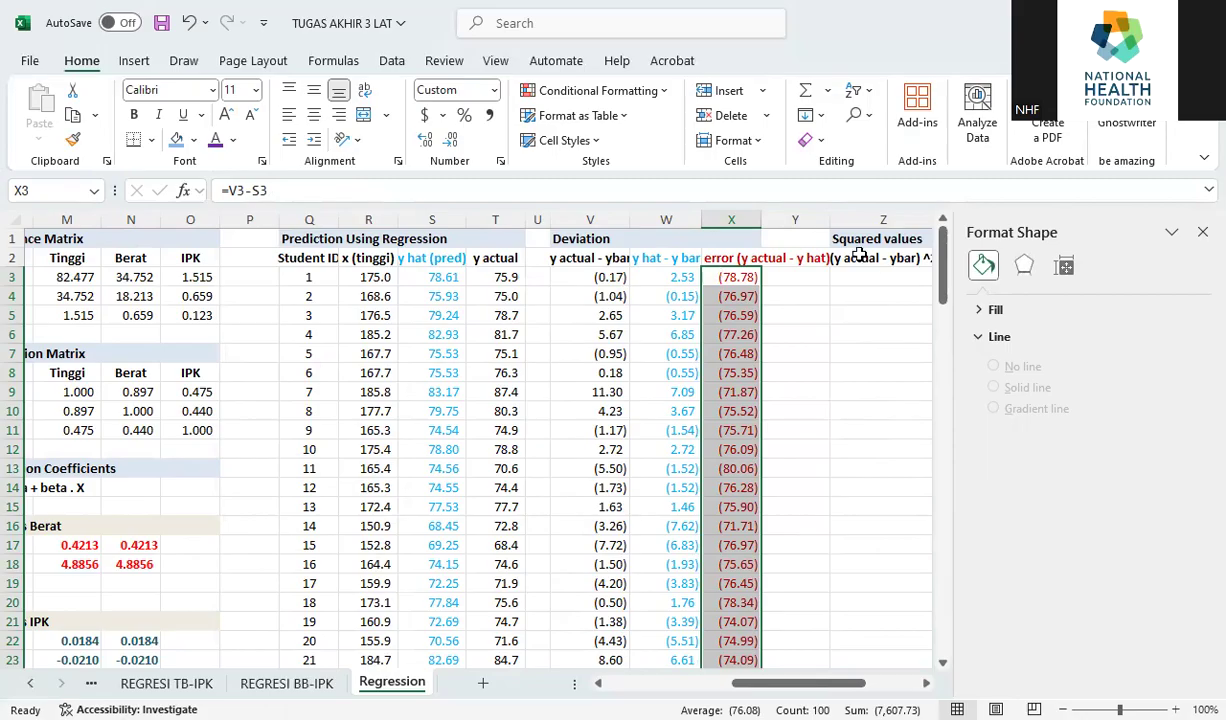
{"action": "left_click", "coordinate": [725, 277]}
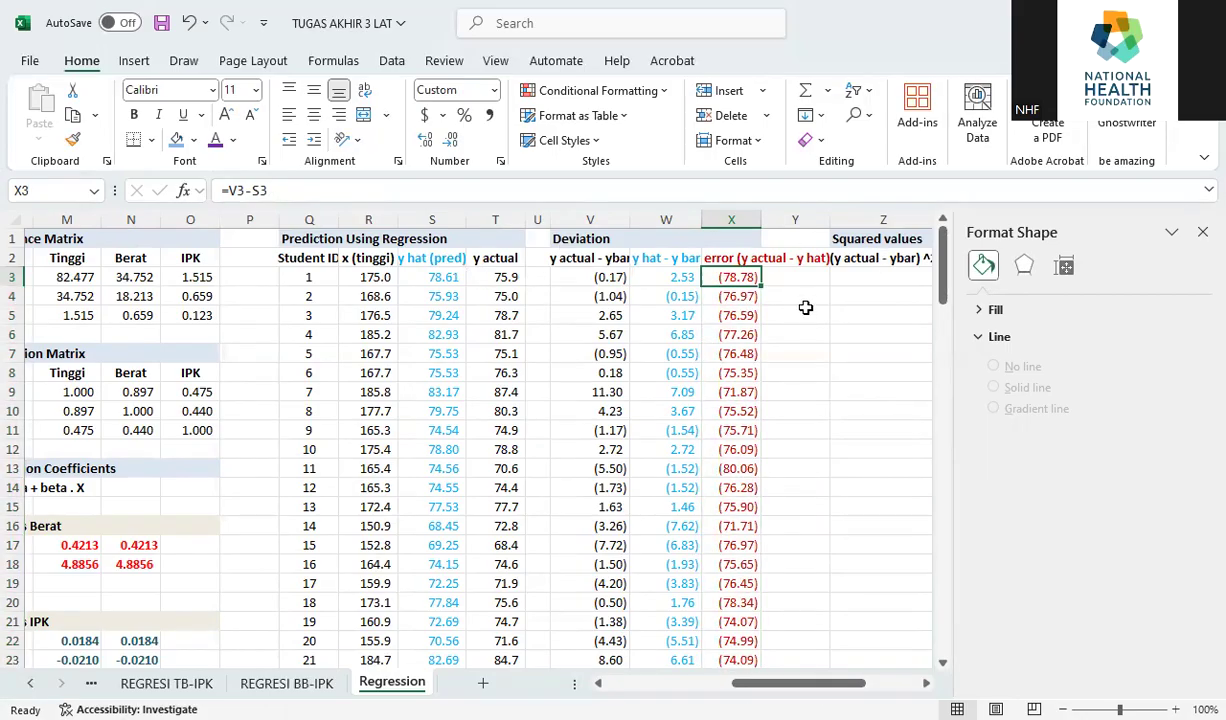
Step: Replace the error formula in X3 with =T3-S3 and refill it down to student 100 in row 102
{"action": "type", "text": "="}
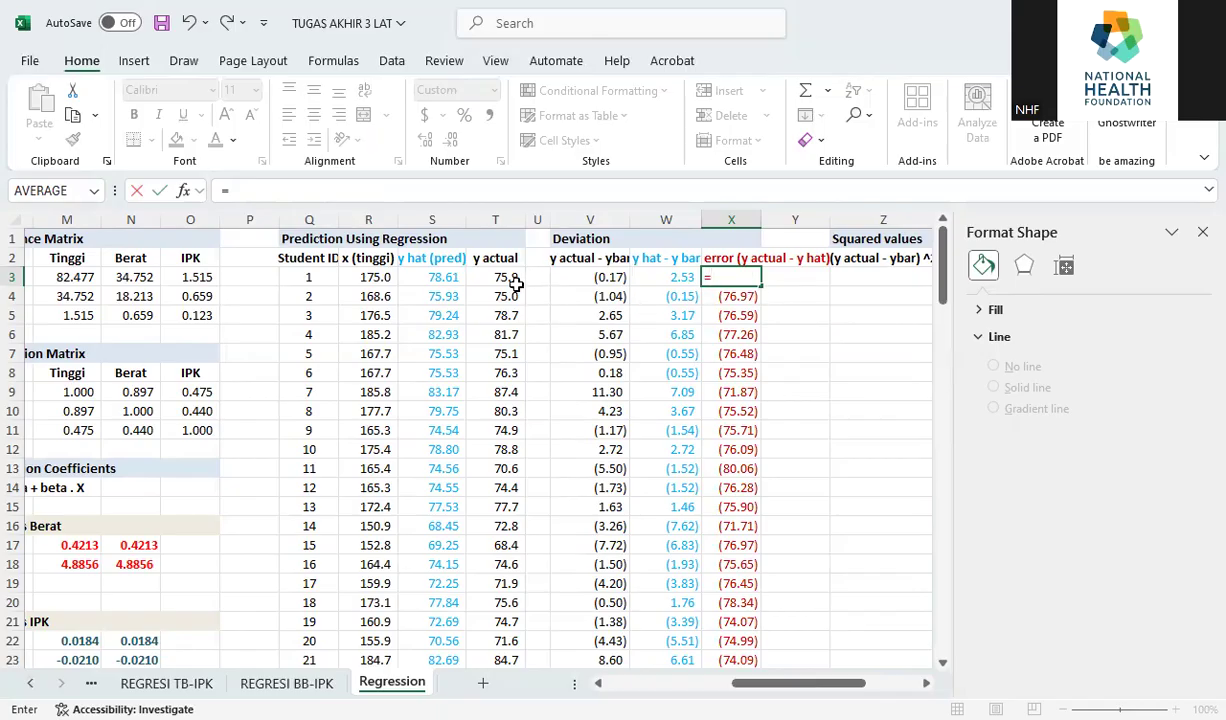
{"action": "left_click", "coordinate": [509, 276]}
{"action": "type", "text": "-"}
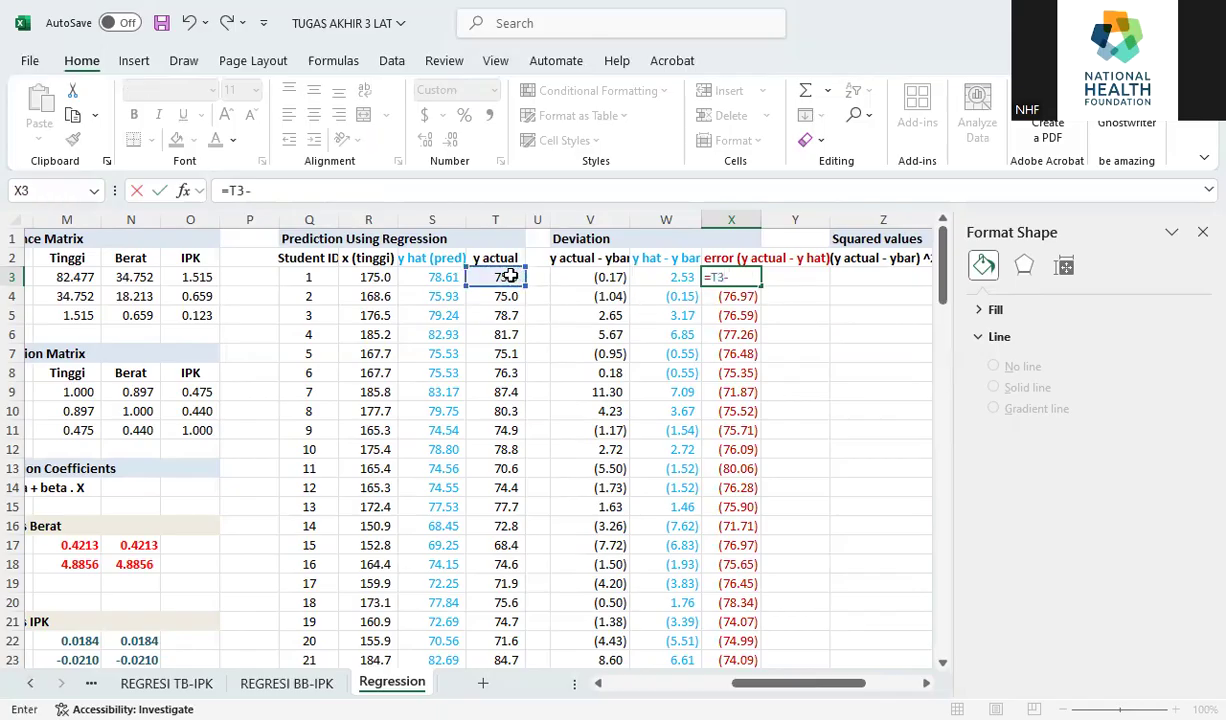
{"action": "left_click", "coordinate": [436, 277]}
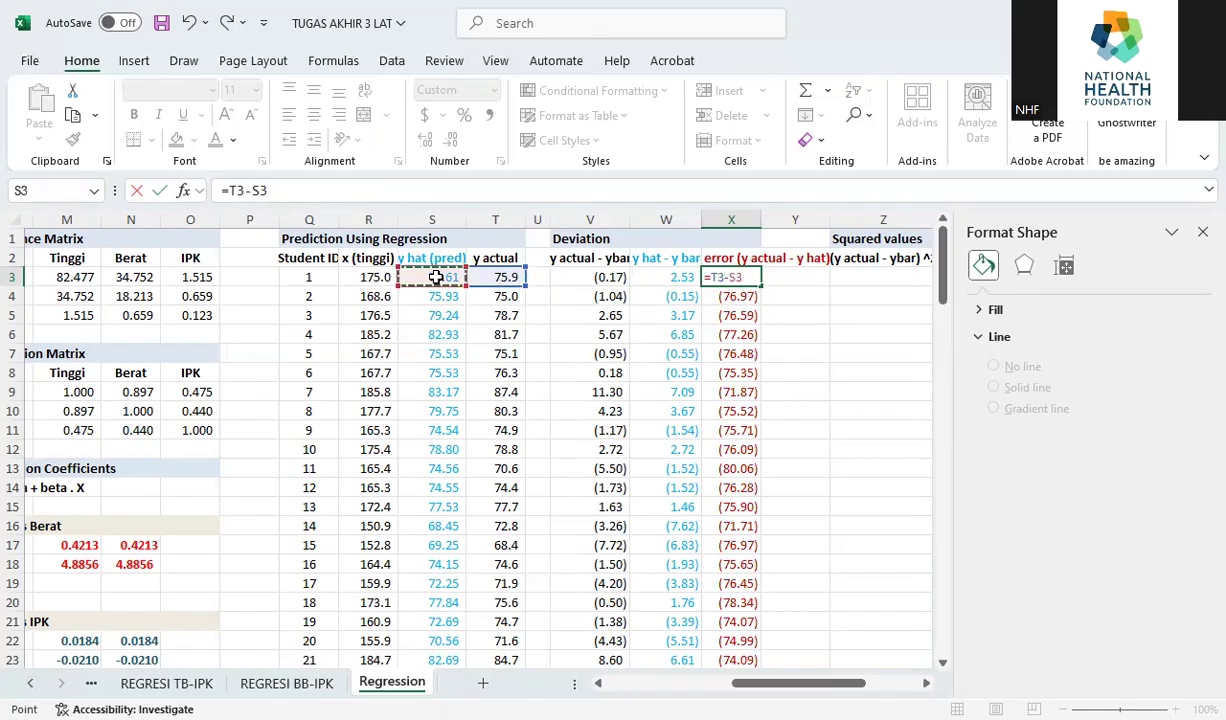
{"action": "key", "text": "Return"}
{"action": "left_click", "coordinate": [726, 276]}
{"action": "left_click_drag", "start_coordinate": [760, 286], "coordinate": [733, 621]}
{"action": "left_click_drag", "start_coordinate": [739, 606], "coordinate": [740, 607]}
Step: Enter =V3^2 in Z3 for the squared y actual - ybar deviation and fill it down to row 102
{"action": "scroll", "coordinate": [822, 489], "scroll_direction": "up", "scroll_amount": 3}
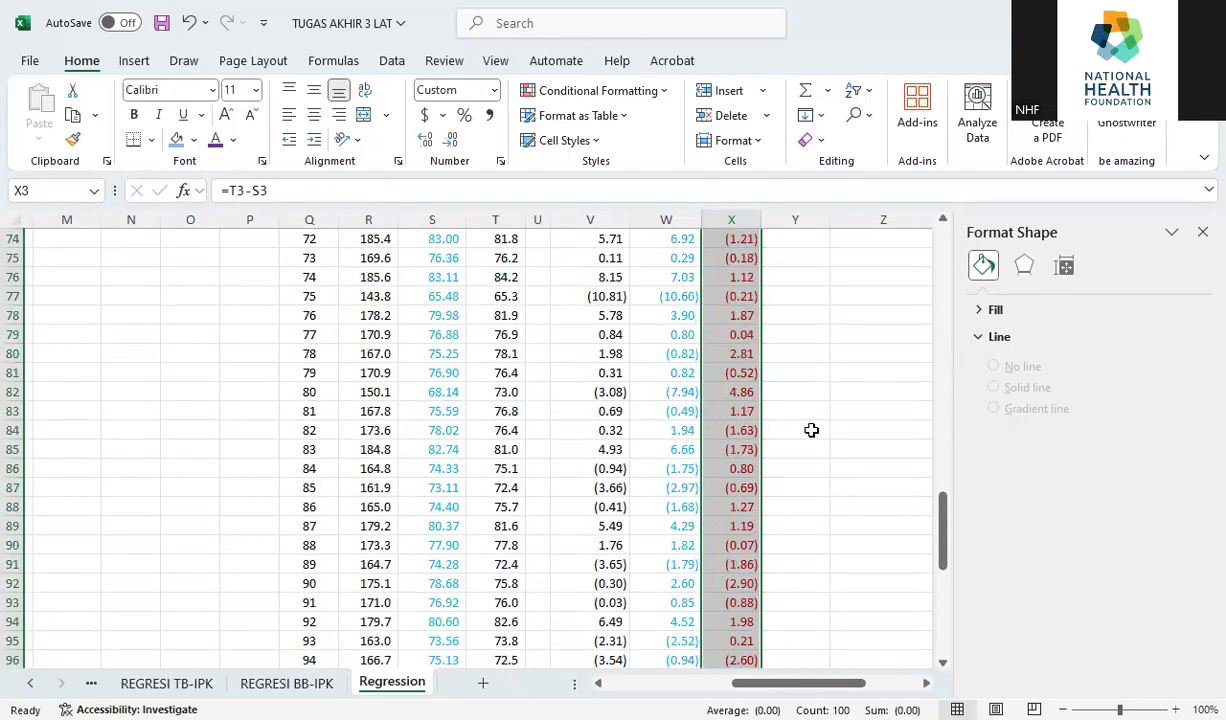
{"action": "scroll", "coordinate": [809, 428], "scroll_direction": "up", "scroll_amount": 20}
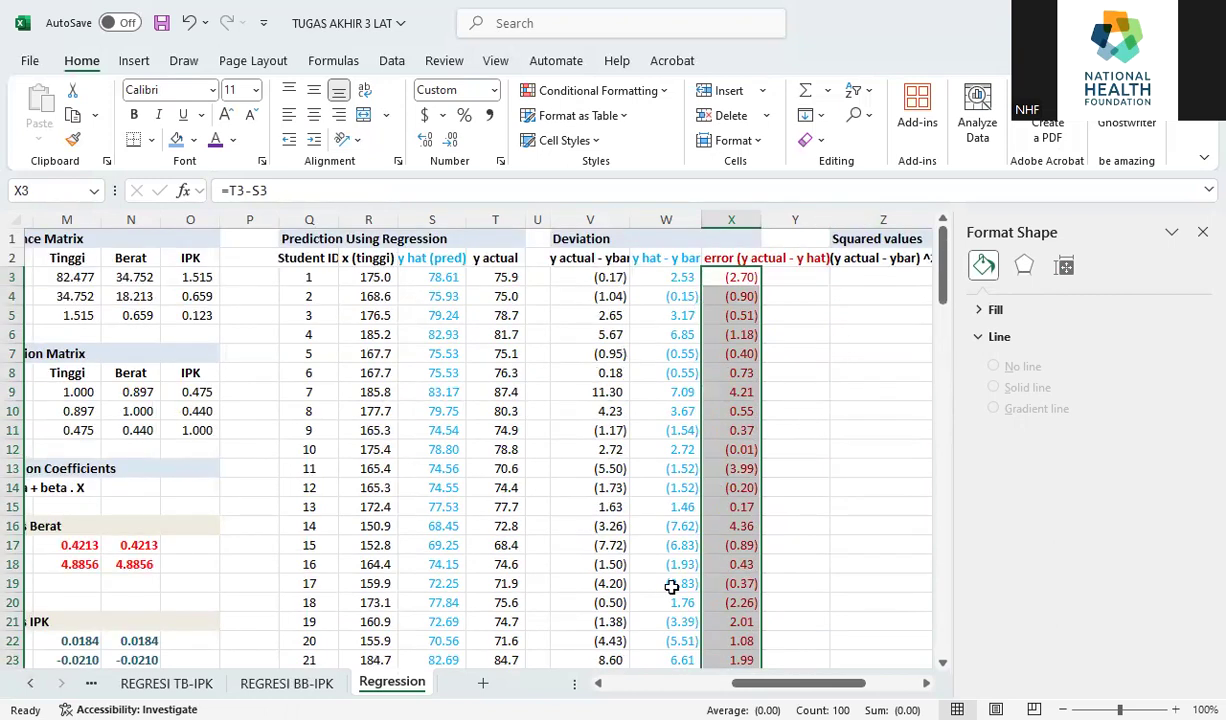
{"action": "left_click_drag", "start_coordinate": [855, 697], "coordinate": [870, 693]}
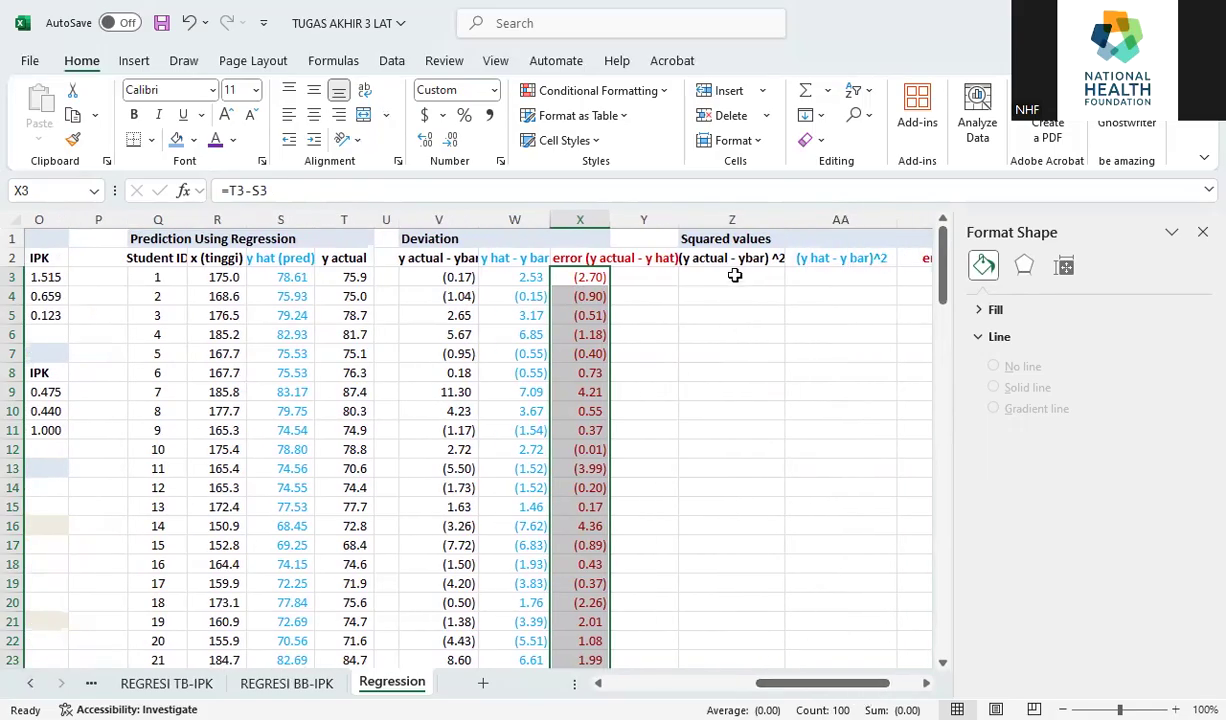
{"action": "left_click", "coordinate": [734, 276]}
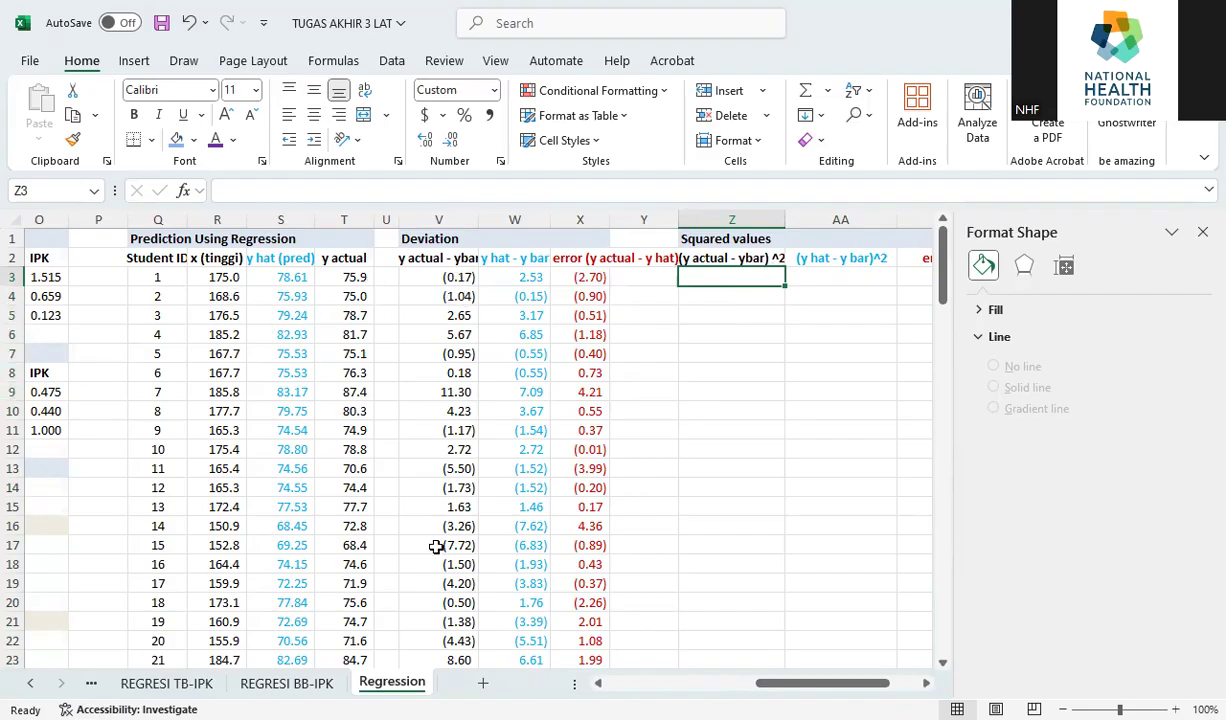
{"action": "type", "text": "="}
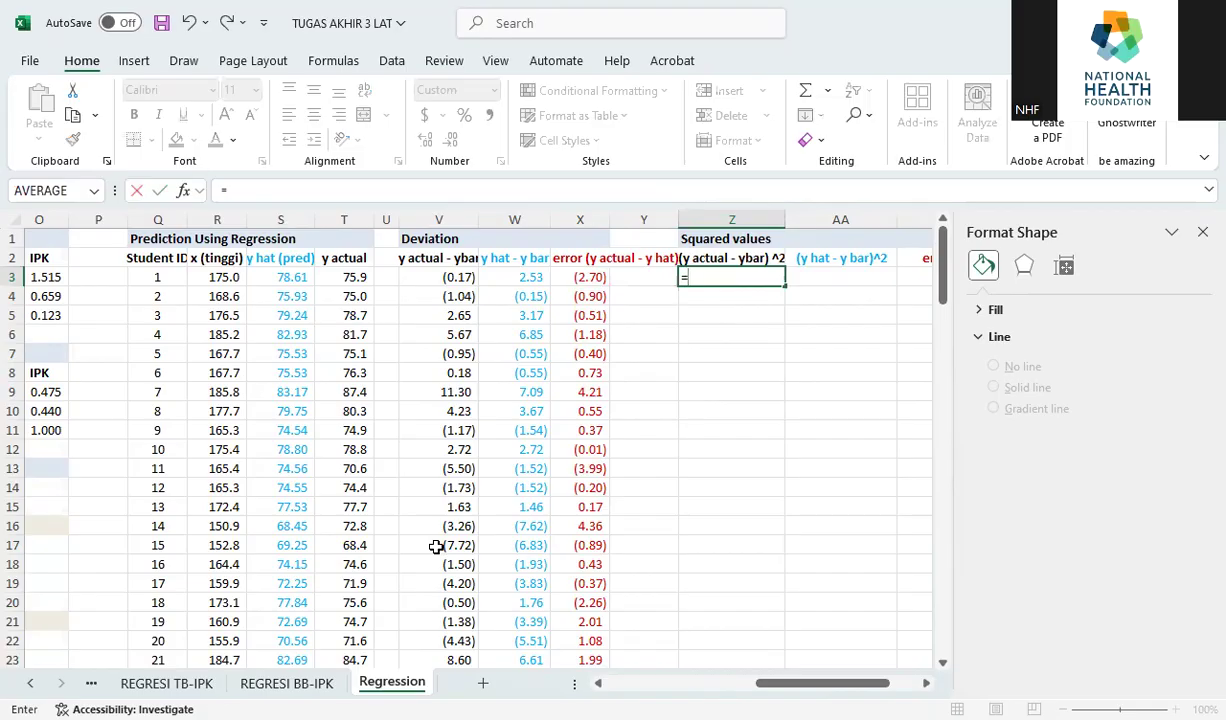
{"action": "left_click", "coordinate": [430, 277]}
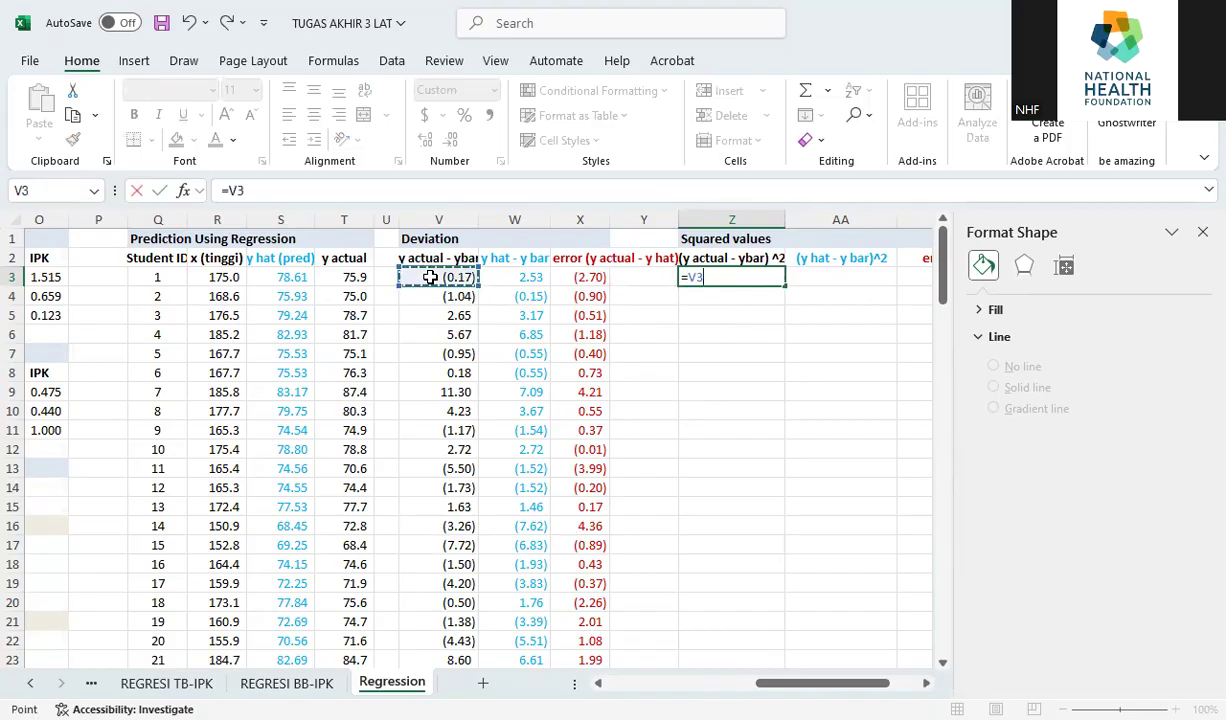
{"action": "type", "text": "^2"}
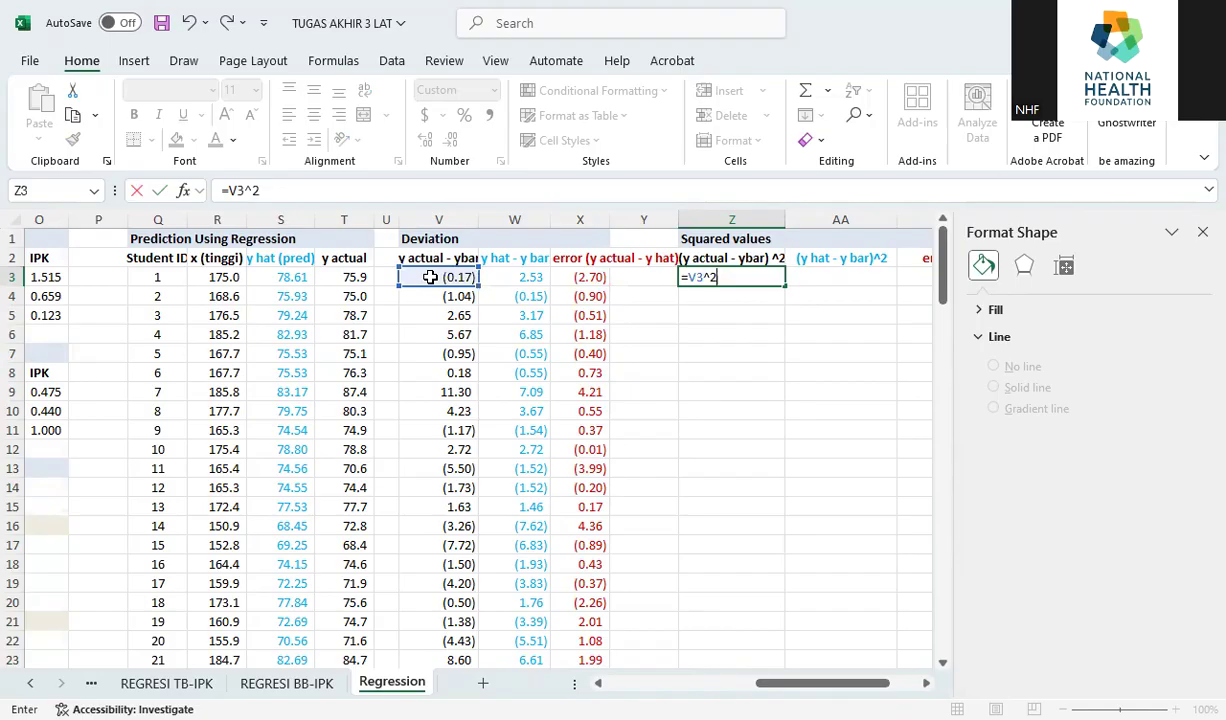
{"action": "key", "text": "Return"}
{"action": "left_click", "coordinate": [745, 277]}
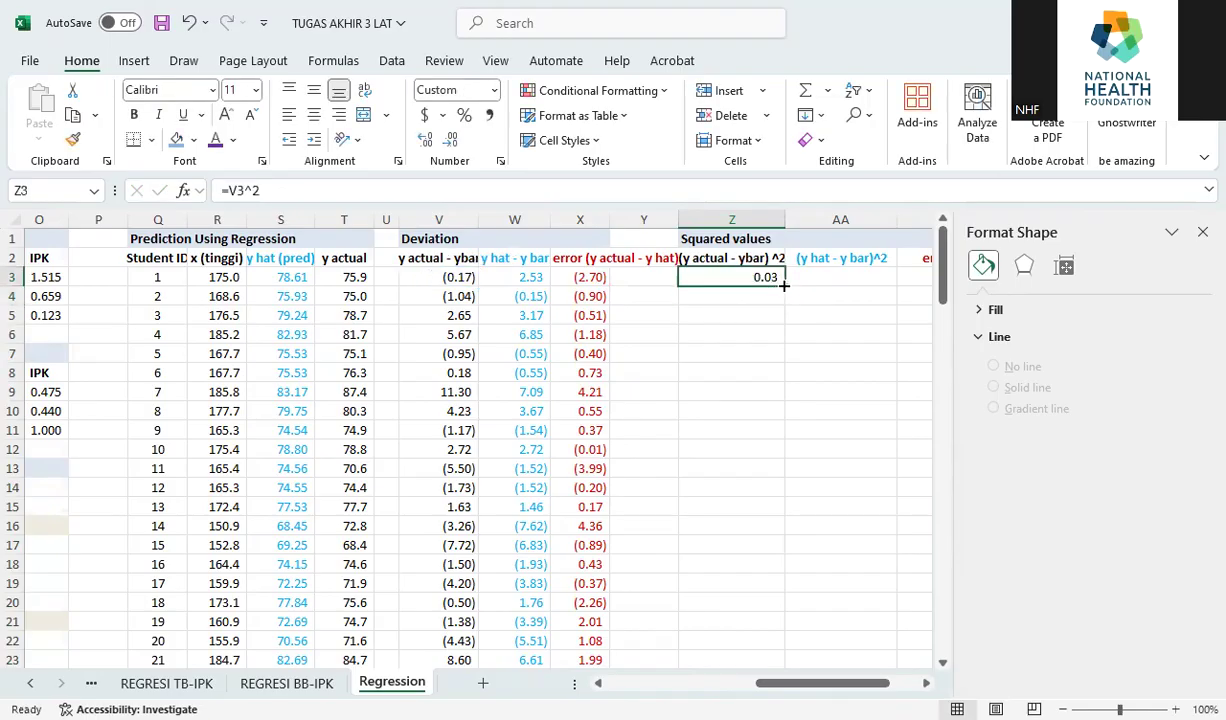
{"action": "left_click_drag", "start_coordinate": [784, 286], "coordinate": [797, 455]}
Step: Enter =W3^2 in AA3 for the squared y hat - y bar deviation and fill it down to row 102
{"action": "scroll", "coordinate": [842, 403], "scroll_direction": "up", "scroll_amount": 2}
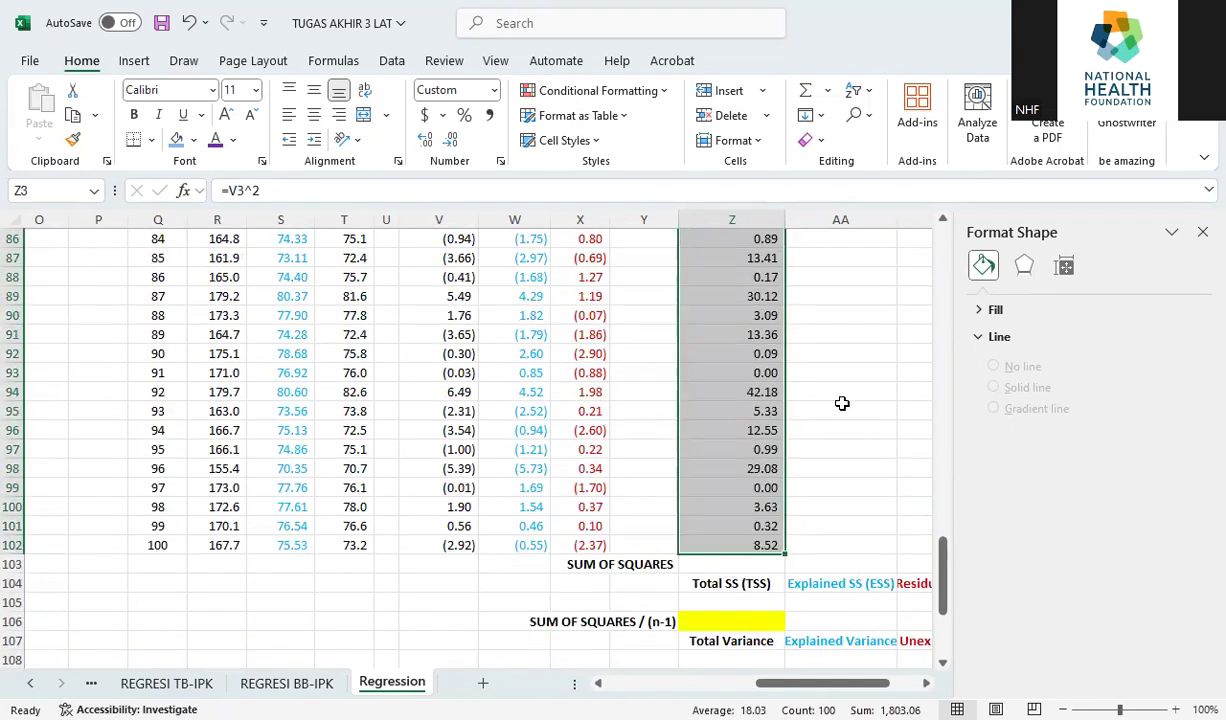
{"action": "scroll", "coordinate": [842, 403], "scroll_direction": "up", "scroll_amount": 20}
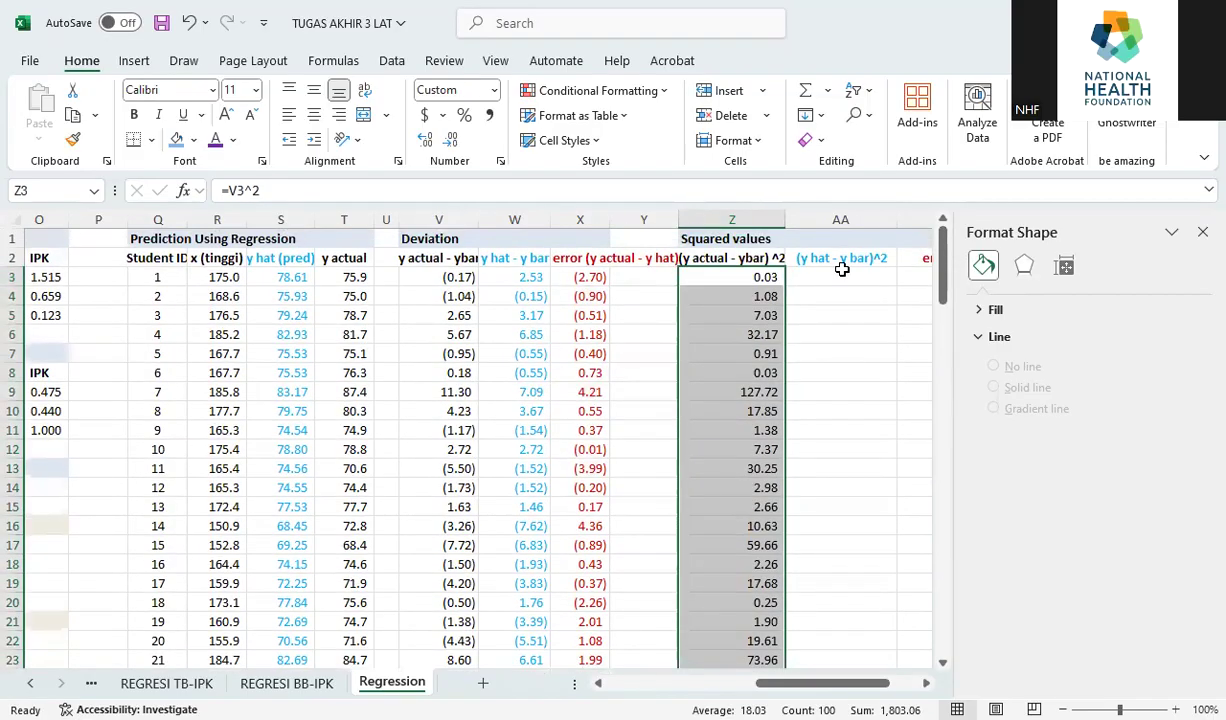
{"action": "left_click", "coordinate": [842, 279]}
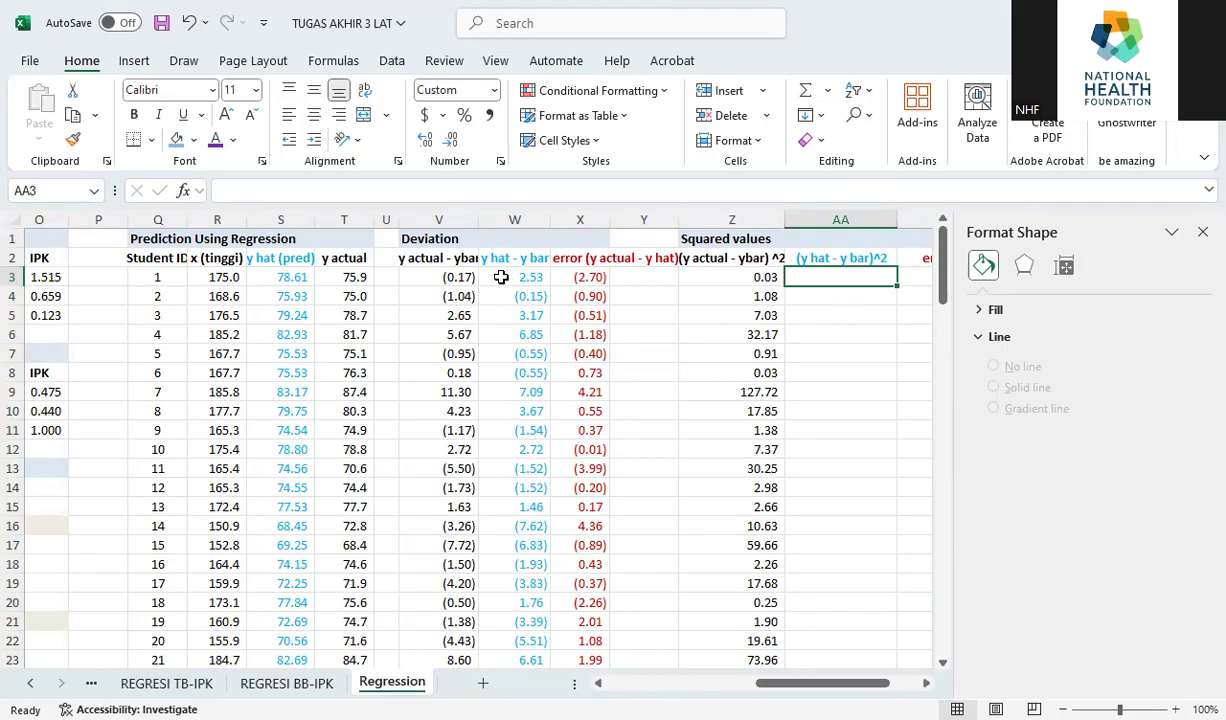
{"action": "type", "text": "="}
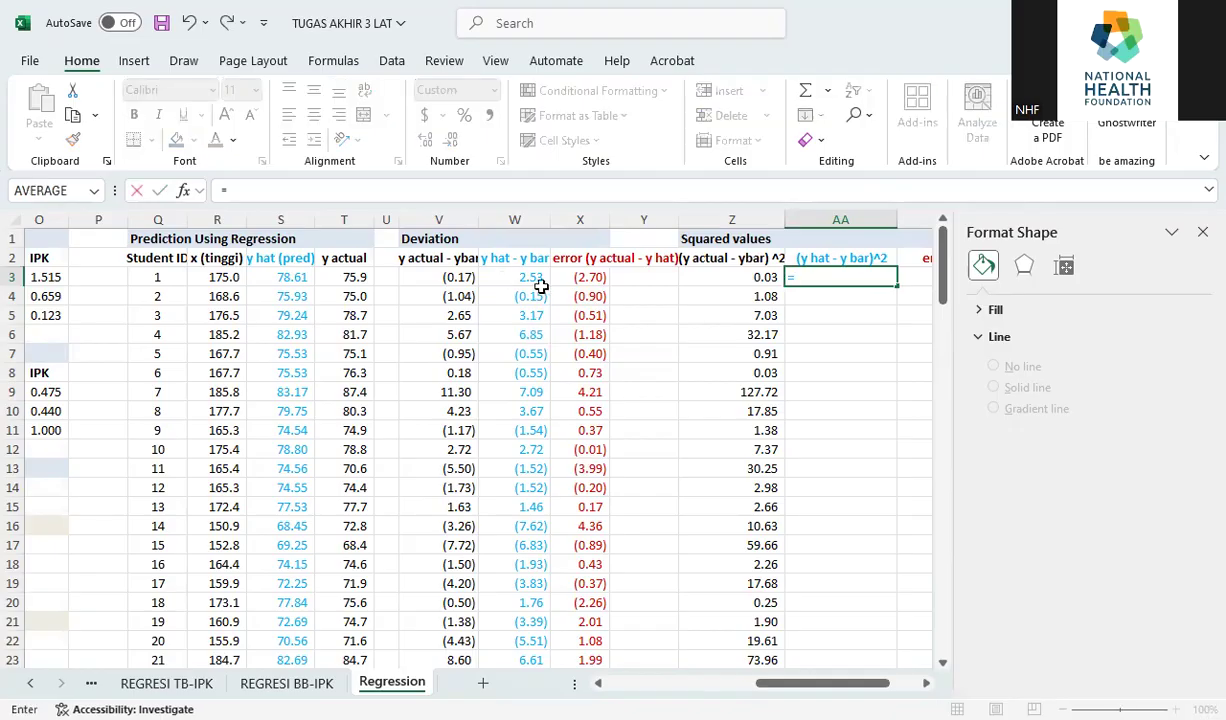
{"action": "left_click", "coordinate": [535, 276]}
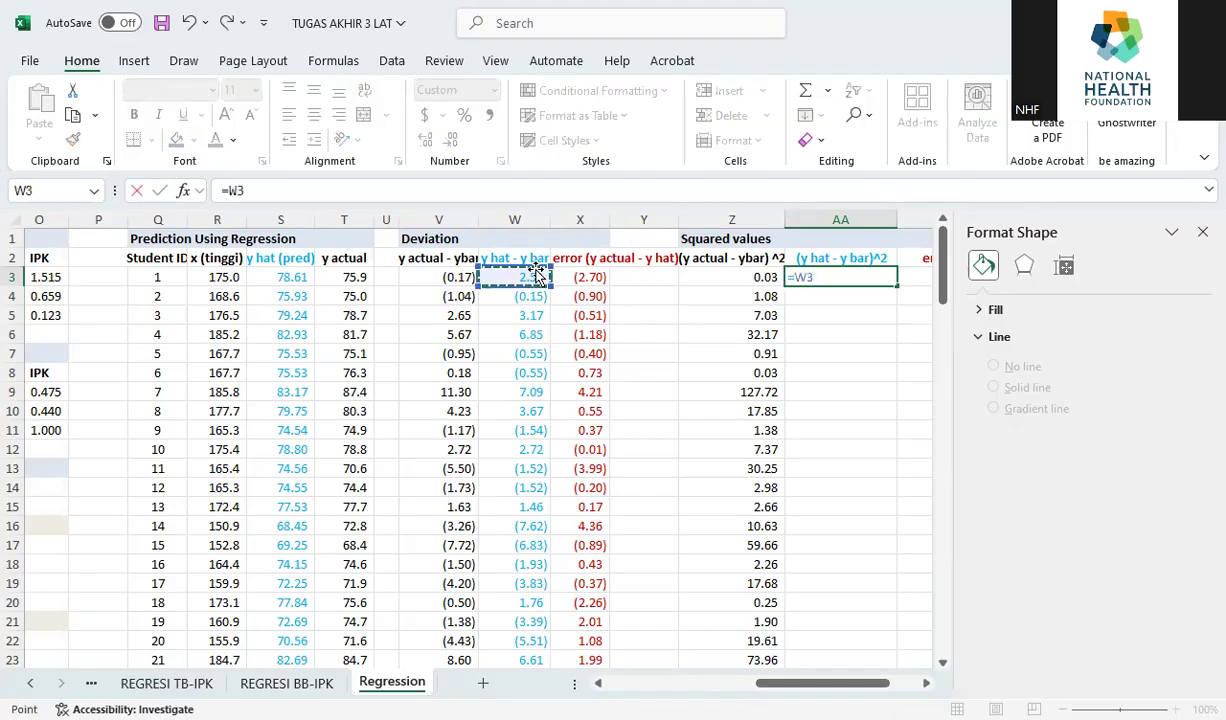
{"action": "type", "text": "^2"}
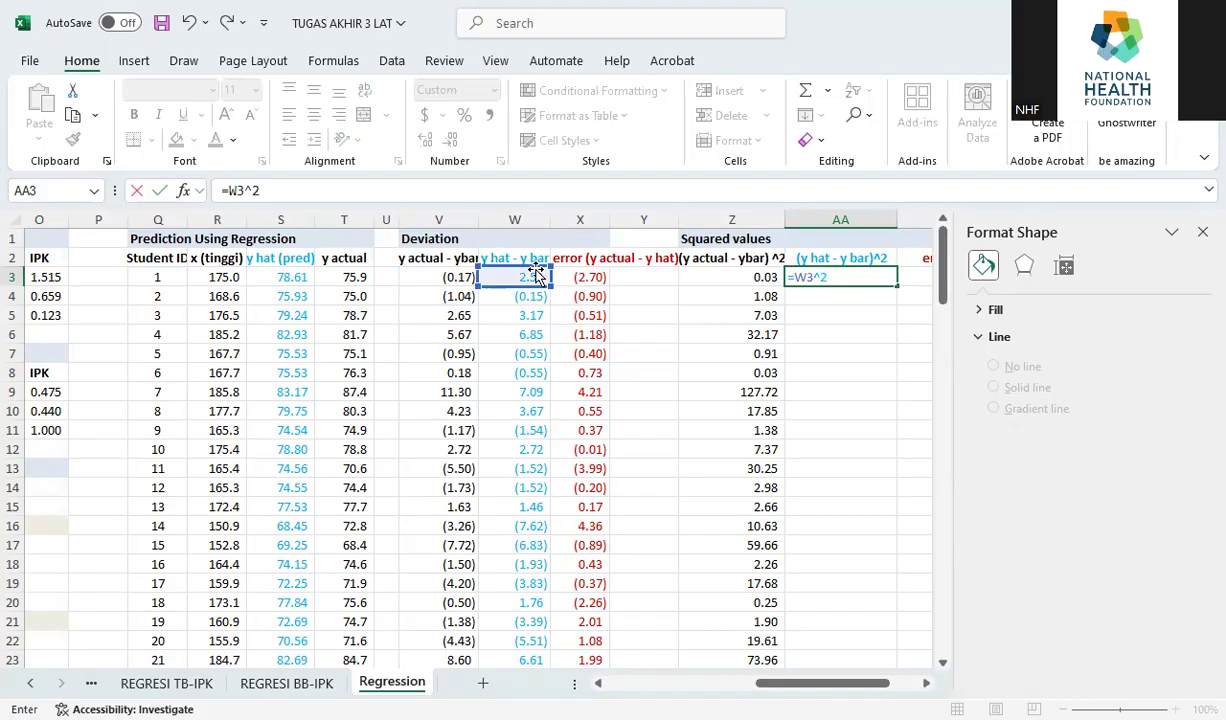
{"action": "key", "text": "Return"}
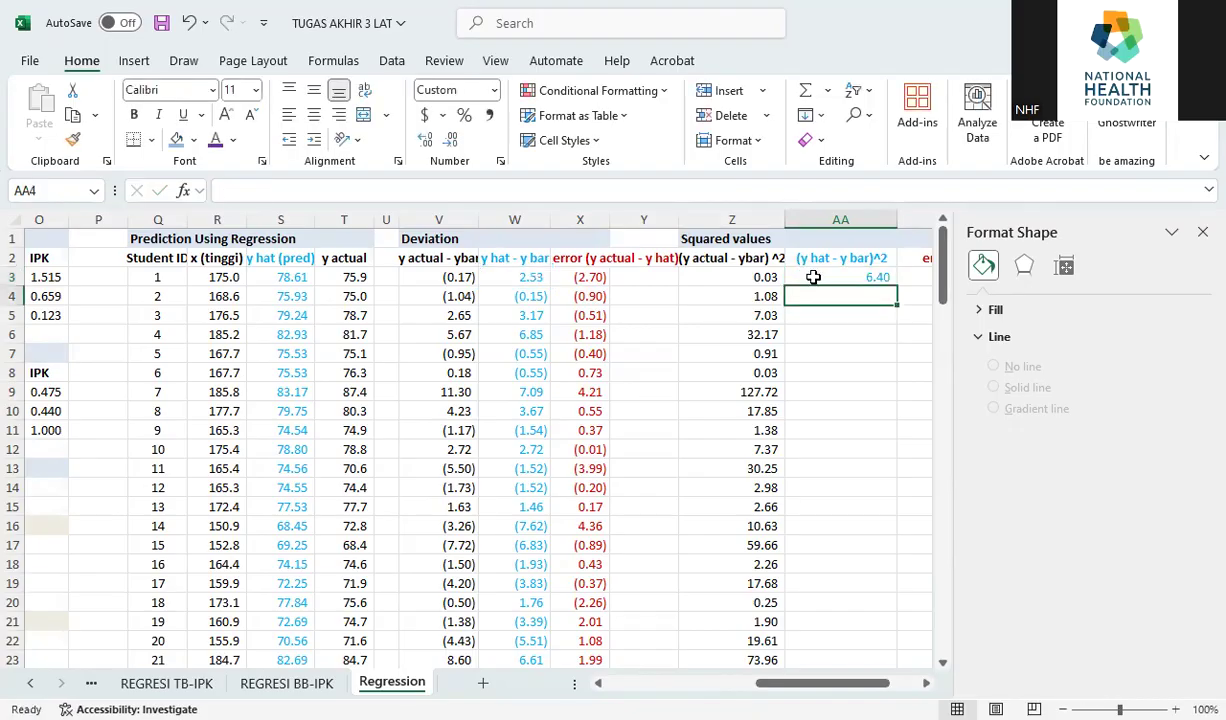
{"action": "left_click", "coordinate": [843, 279]}
{"action": "left_click_drag", "start_coordinate": [899, 288], "coordinate": [874, 608]}
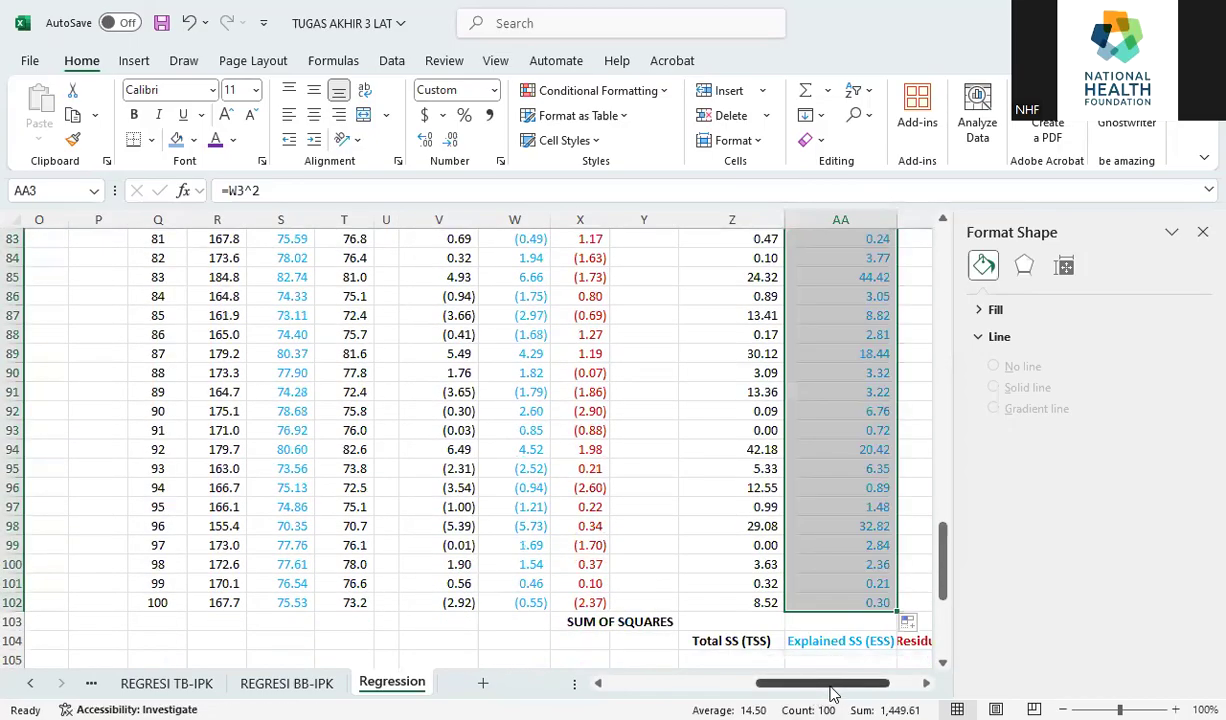
Step: Enter =X3^2 in AB3, the first cell of the error ^2 column, and fill it down to row 102
{"action": "left_click_drag", "start_coordinate": [838, 690], "coordinate": [867, 690]}
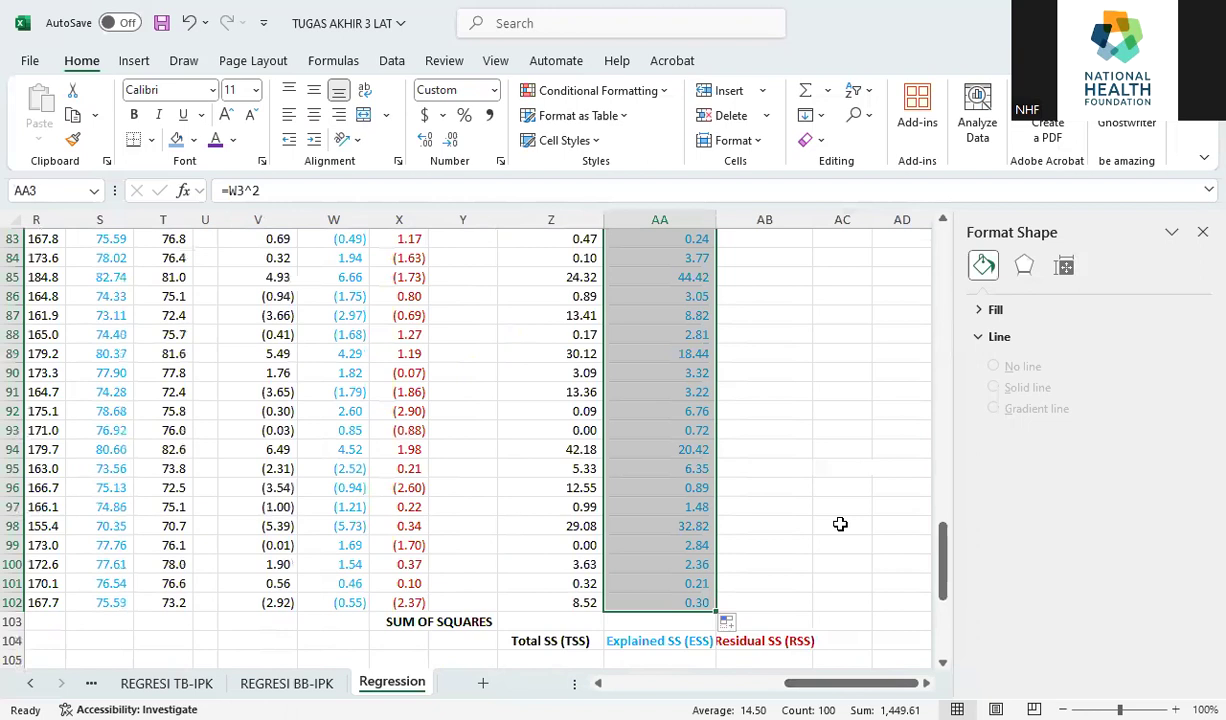
{"action": "scroll", "coordinate": [830, 490], "scroll_direction": "up", "scroll_amount": 16}
{"action": "scroll", "coordinate": [829, 487], "scroll_direction": "up", "scroll_amount": 11}
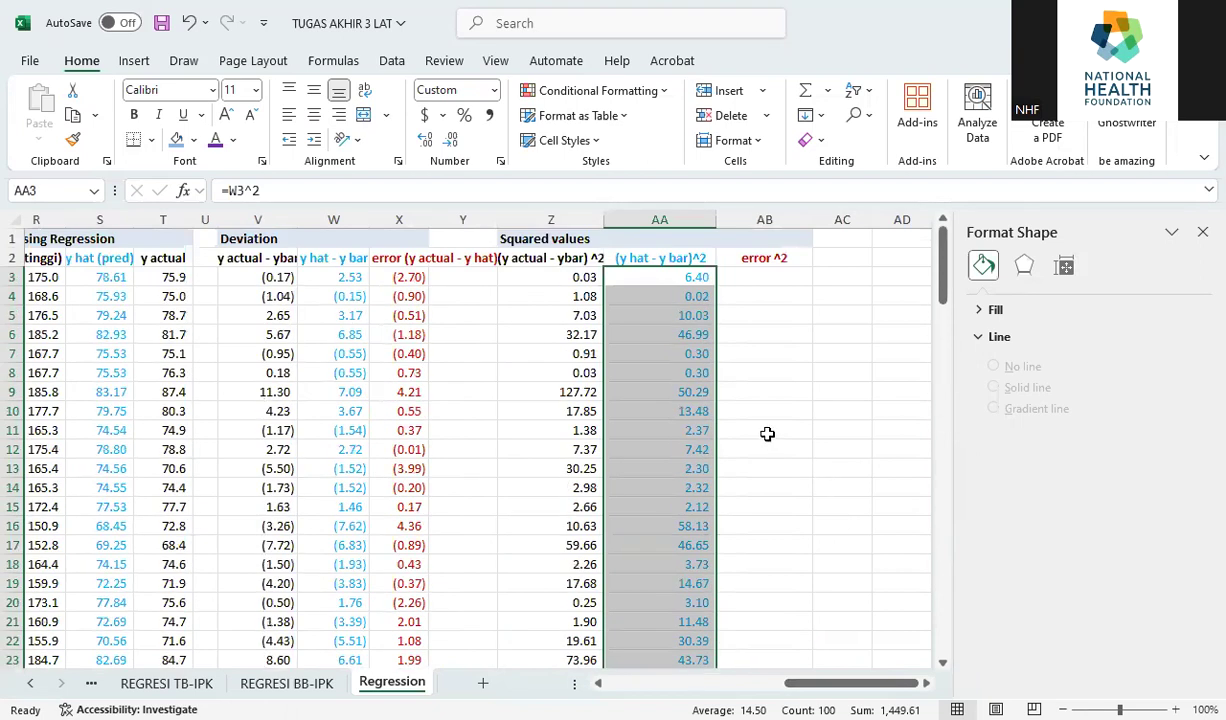
{"action": "left_click", "coordinate": [775, 277]}
{"action": "type", "text": "="}
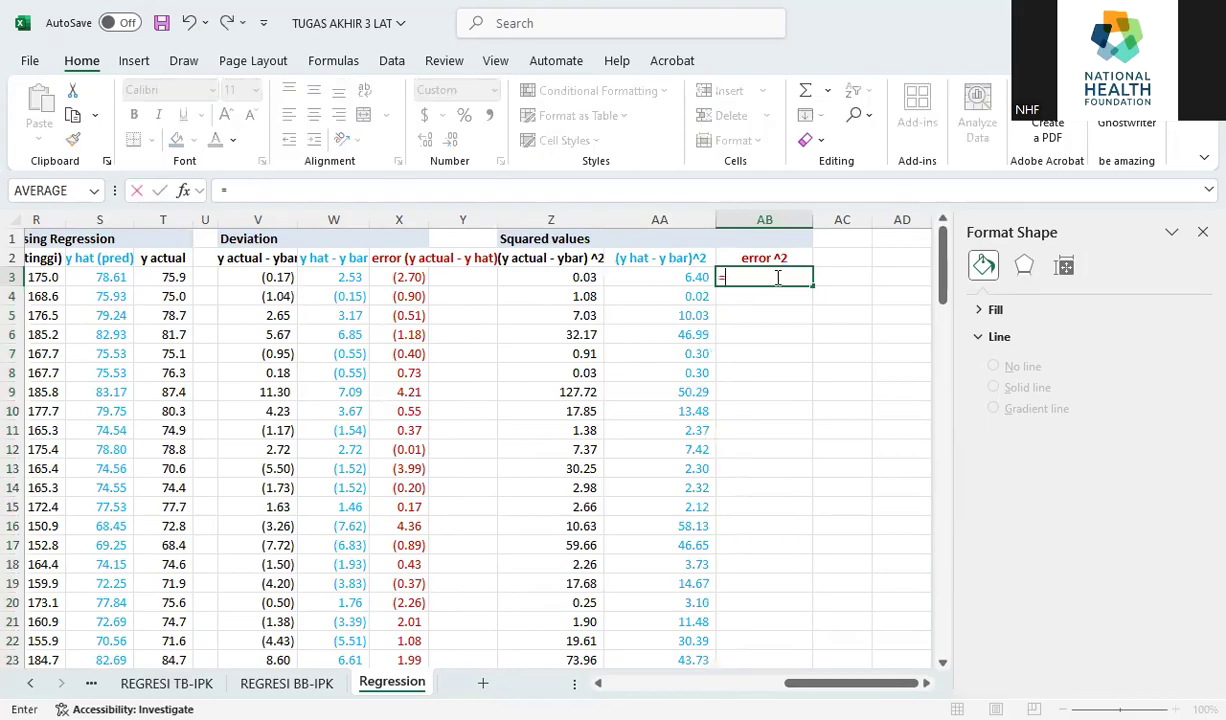
{"action": "left_click", "coordinate": [412, 277]}
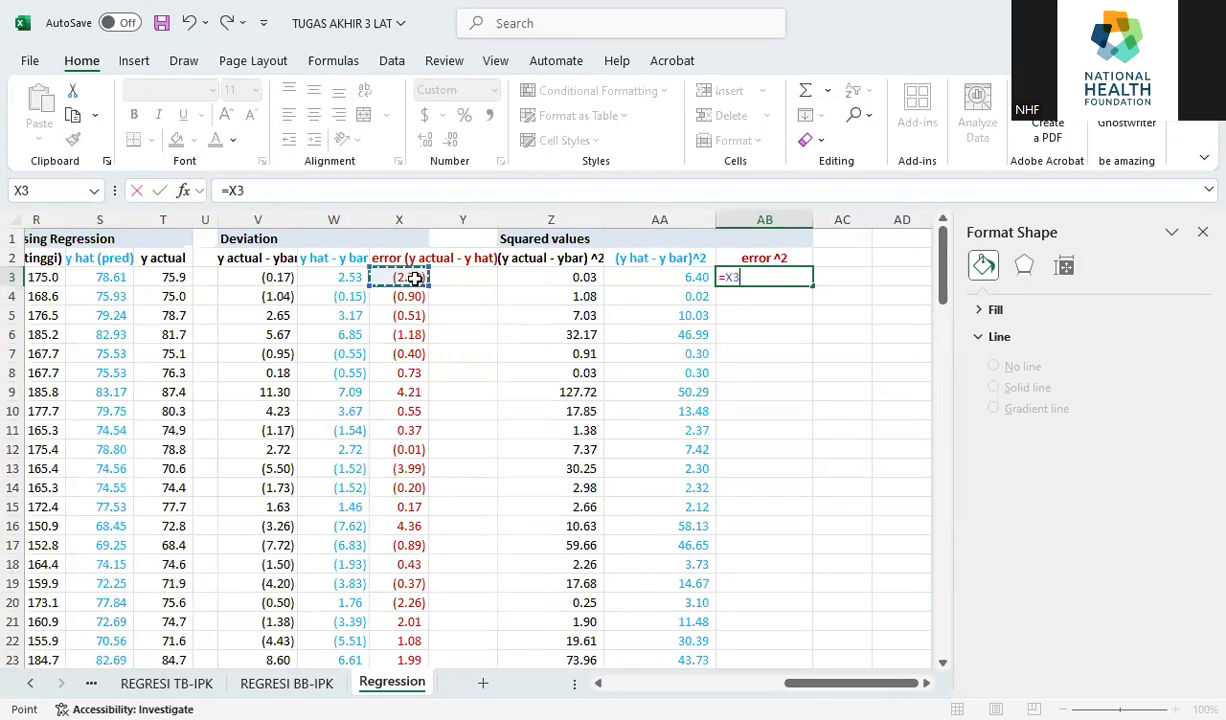
{"action": "type", "text": "^2"}
{"action": "key", "text": "Return"}
{"action": "left_click", "coordinate": [785, 275]}
{"action": "left_click_drag", "start_coordinate": [810, 284], "coordinate": [788, 609]}
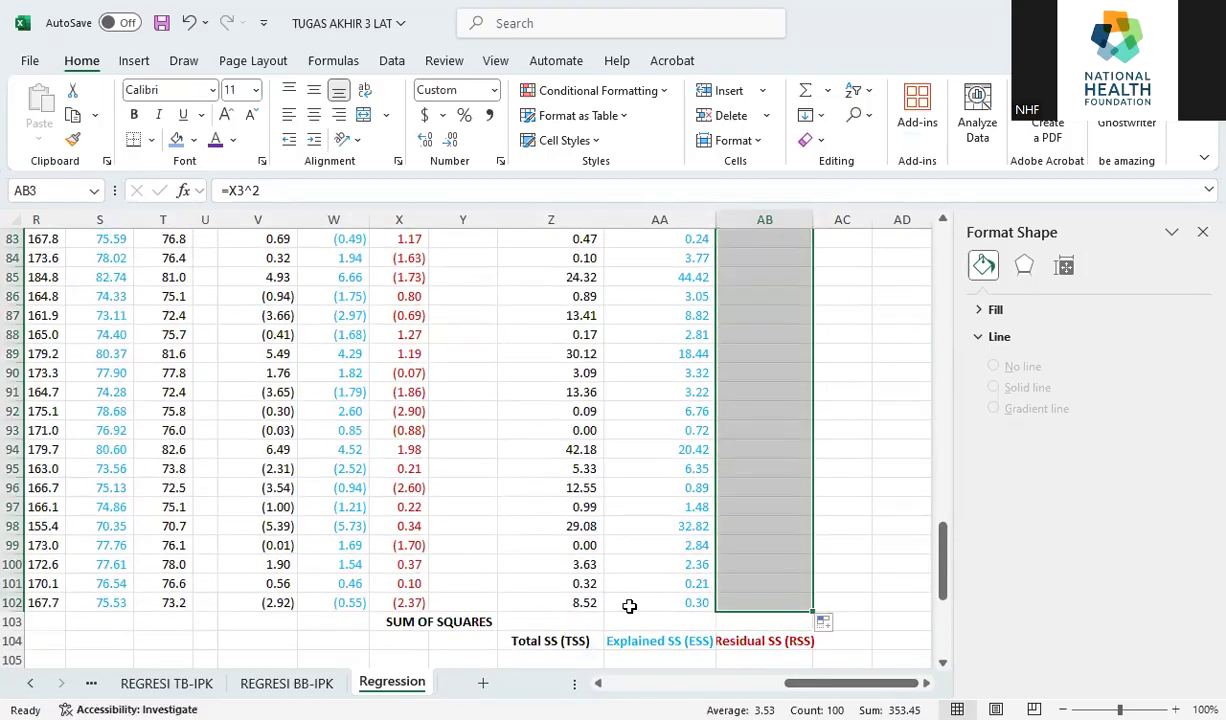
Step: Sum Z3:Z102 in Z103 for the Total SS and fill the sum across to AB103 for the Explained and Residual SS
{"action": "left_click", "coordinate": [552, 620]}
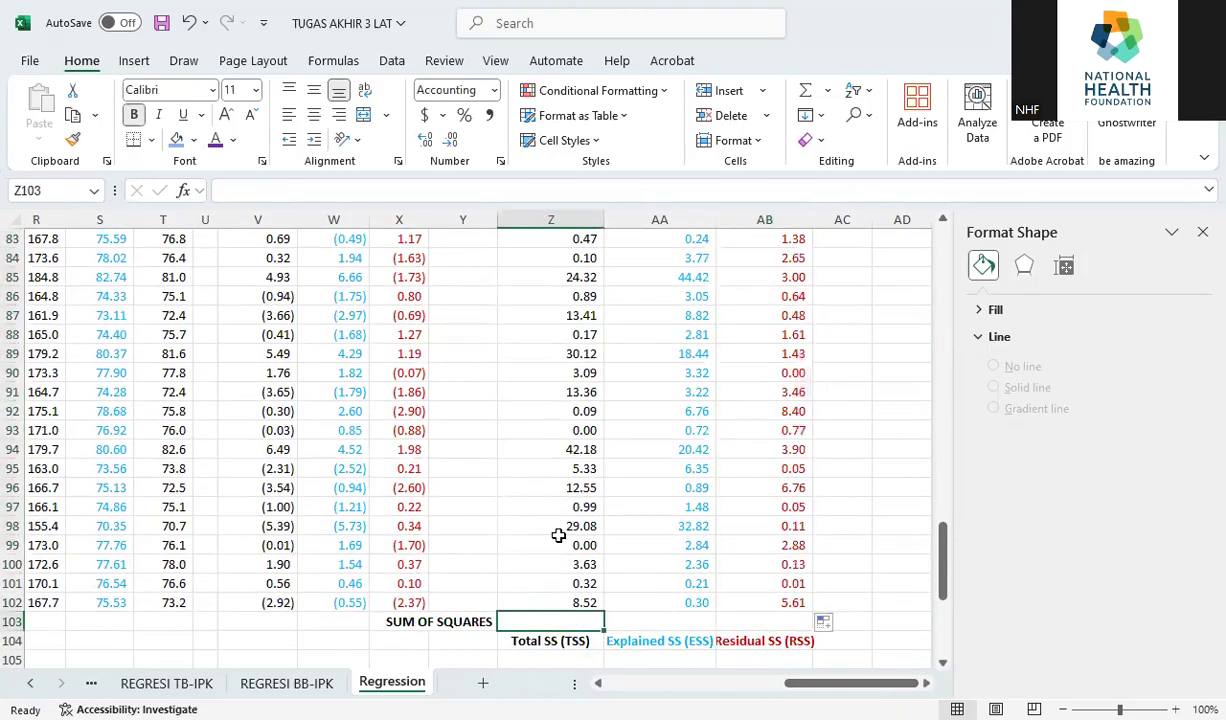
{"action": "left_click", "coordinate": [806, 92]}
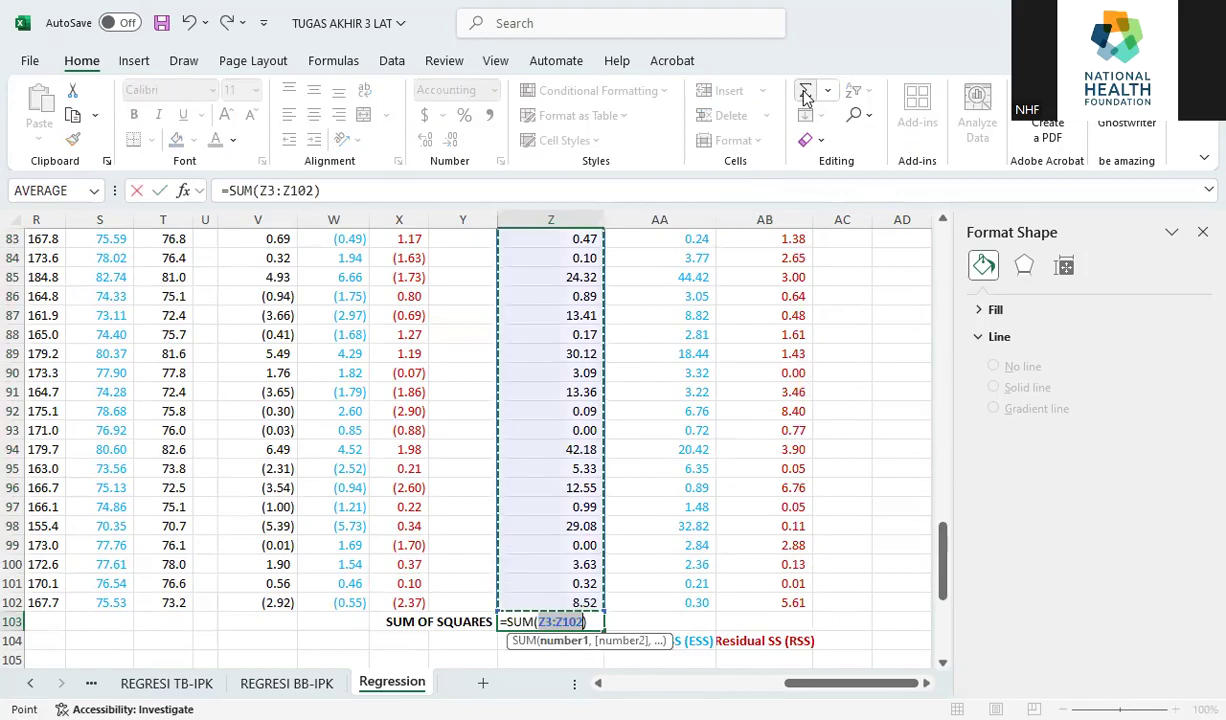
{"action": "key", "text": "Return"}
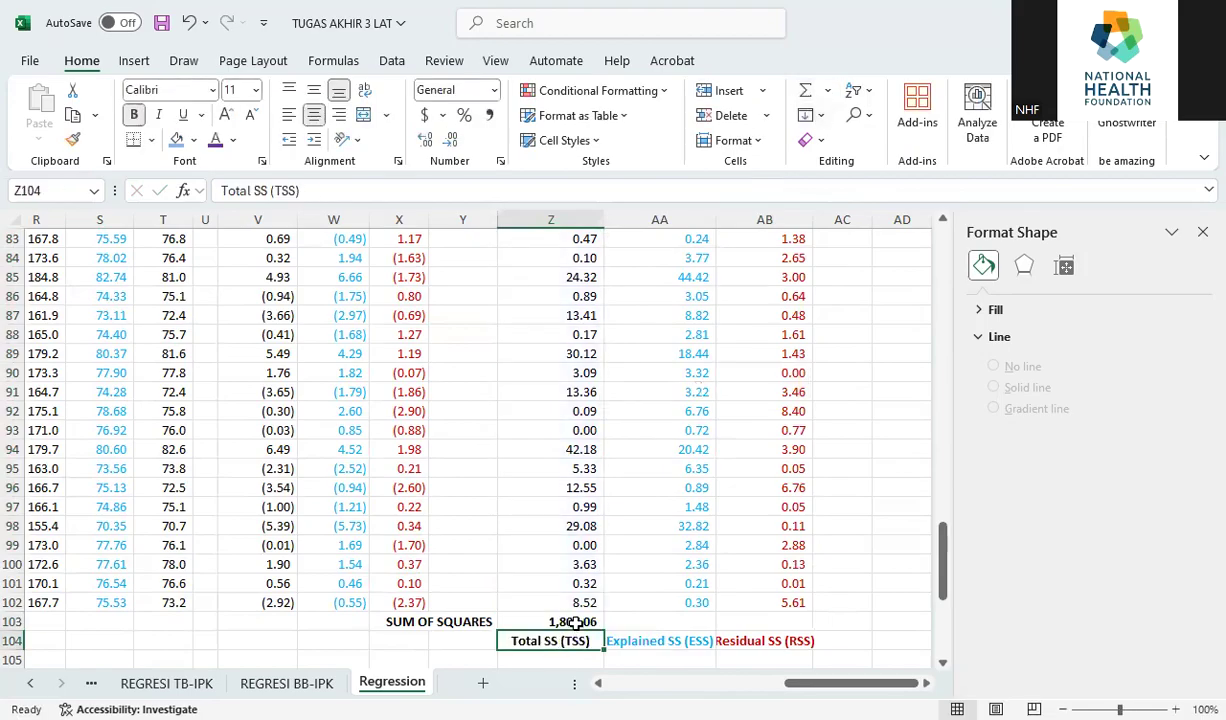
{"action": "left_click", "coordinate": [570, 622]}
{"action": "left_click_drag", "start_coordinate": [607, 629], "coordinate": [807, 609]}
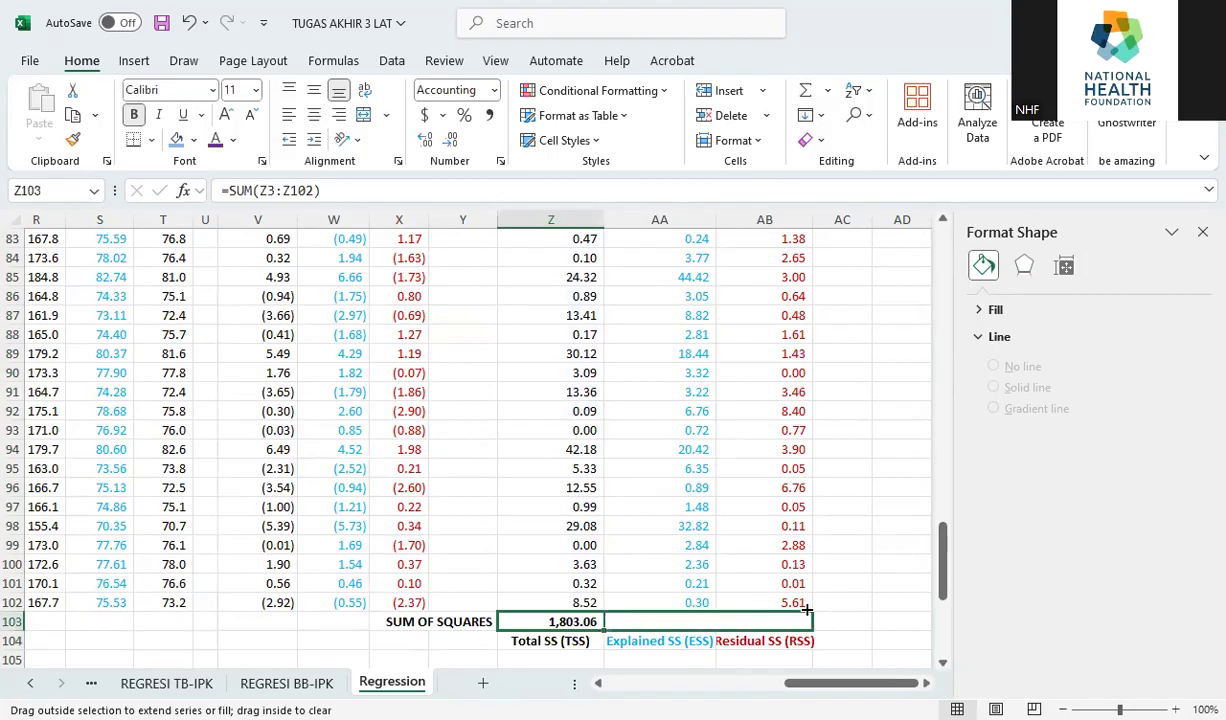
{"action": "left_click_drag", "start_coordinate": [750, 654], "coordinate": [748, 649]}
Step: Enter =Z103/(100-1) in the yellow cell Z106 to calculate the Total Variance
{"action": "scroll", "coordinate": [808, 614], "scroll_direction": "down", "scroll_amount": 3}
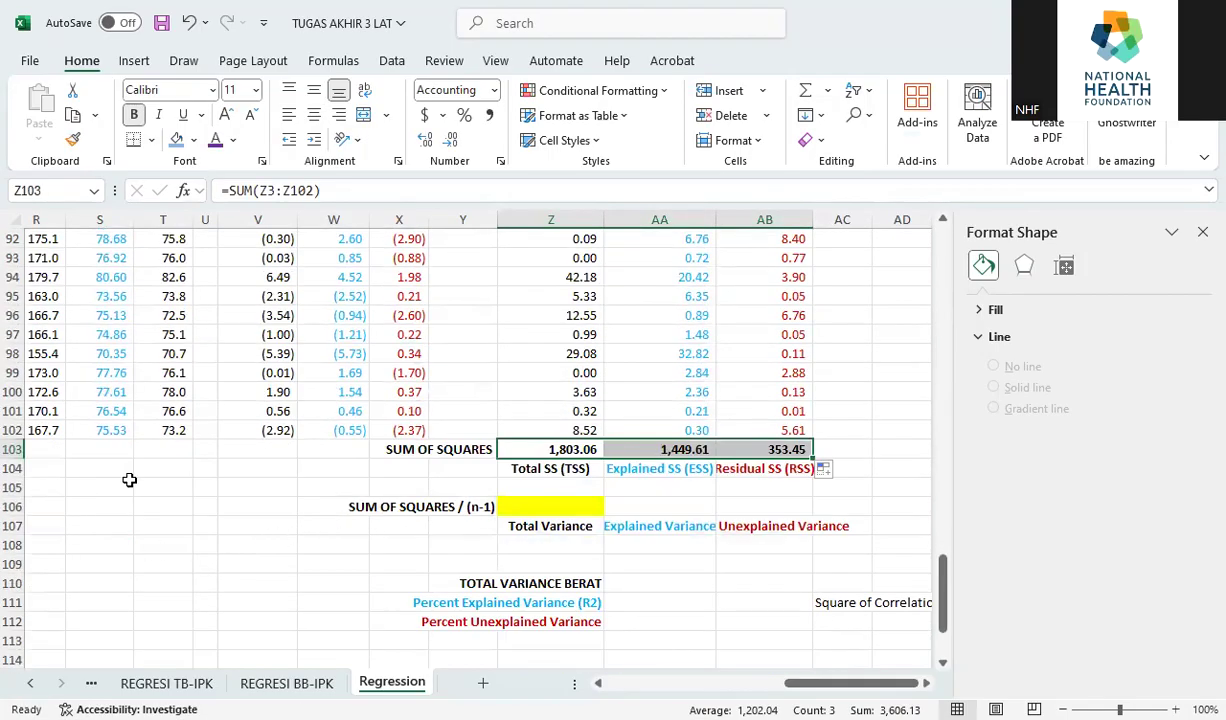
{"action": "left_click", "coordinate": [549, 508]}
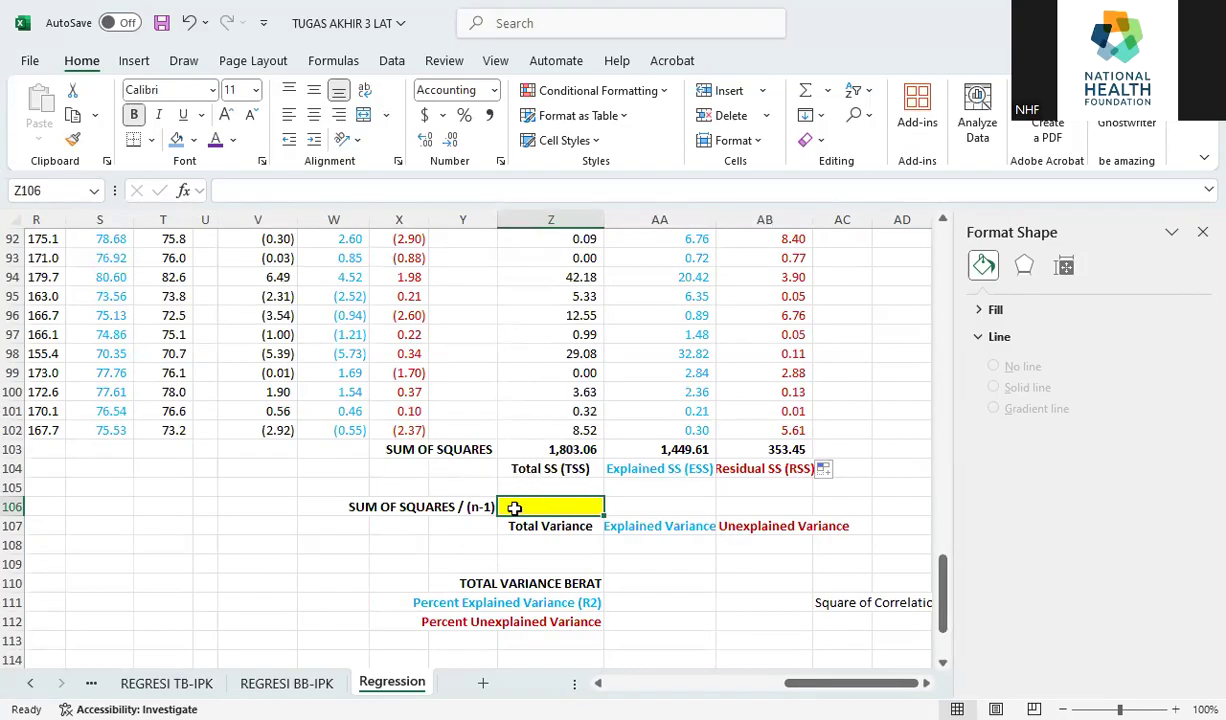
{"action": "type", "text": "="}
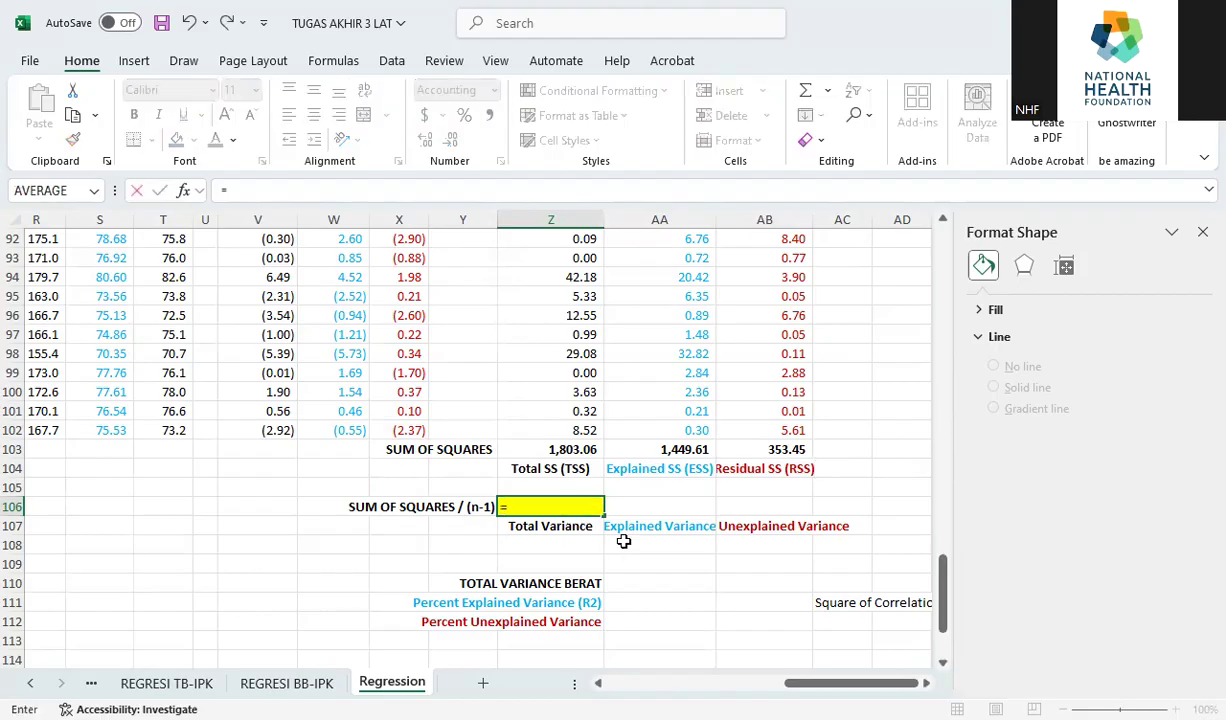
{"action": "left_click", "coordinate": [585, 450]}
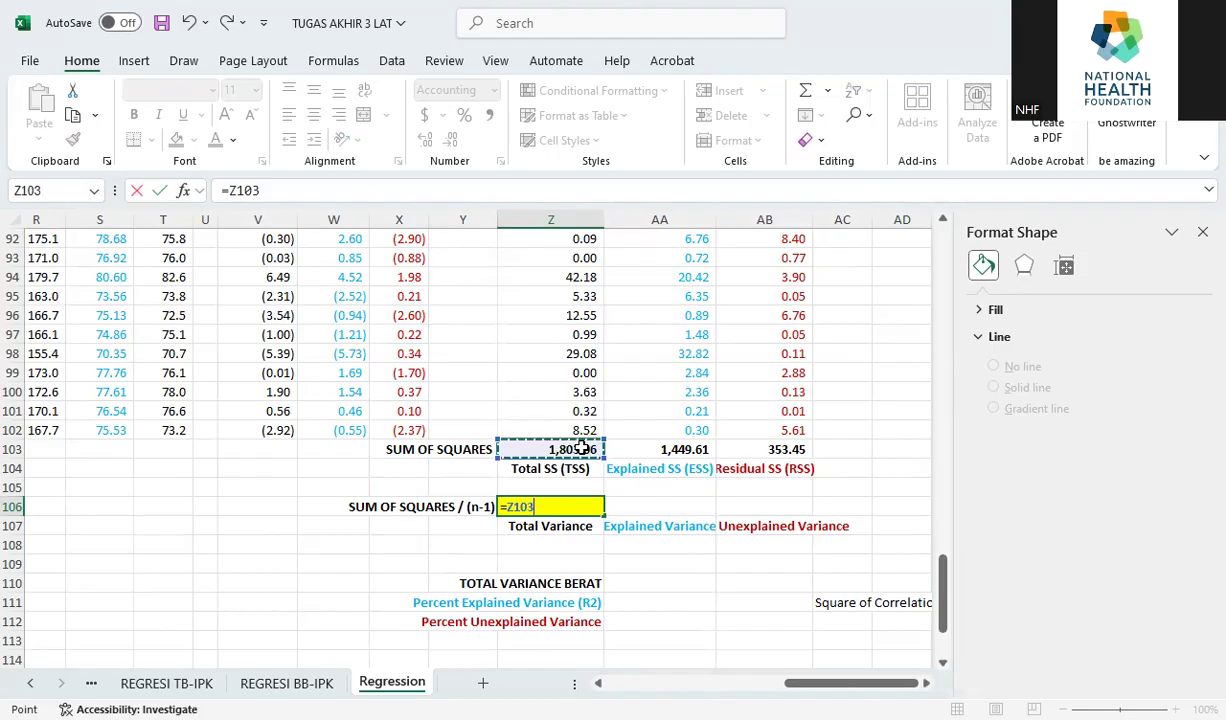
{"action": "type", "text": "/(100-1"}
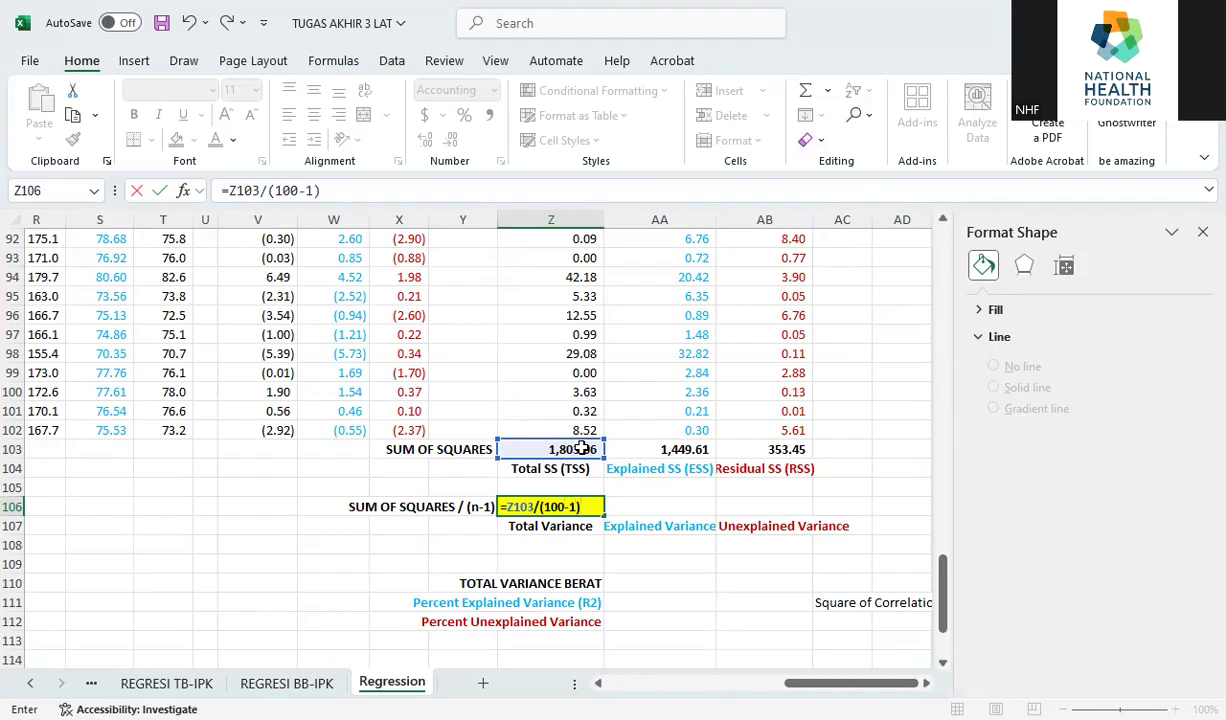
{"action": "key", "text": "Return"}
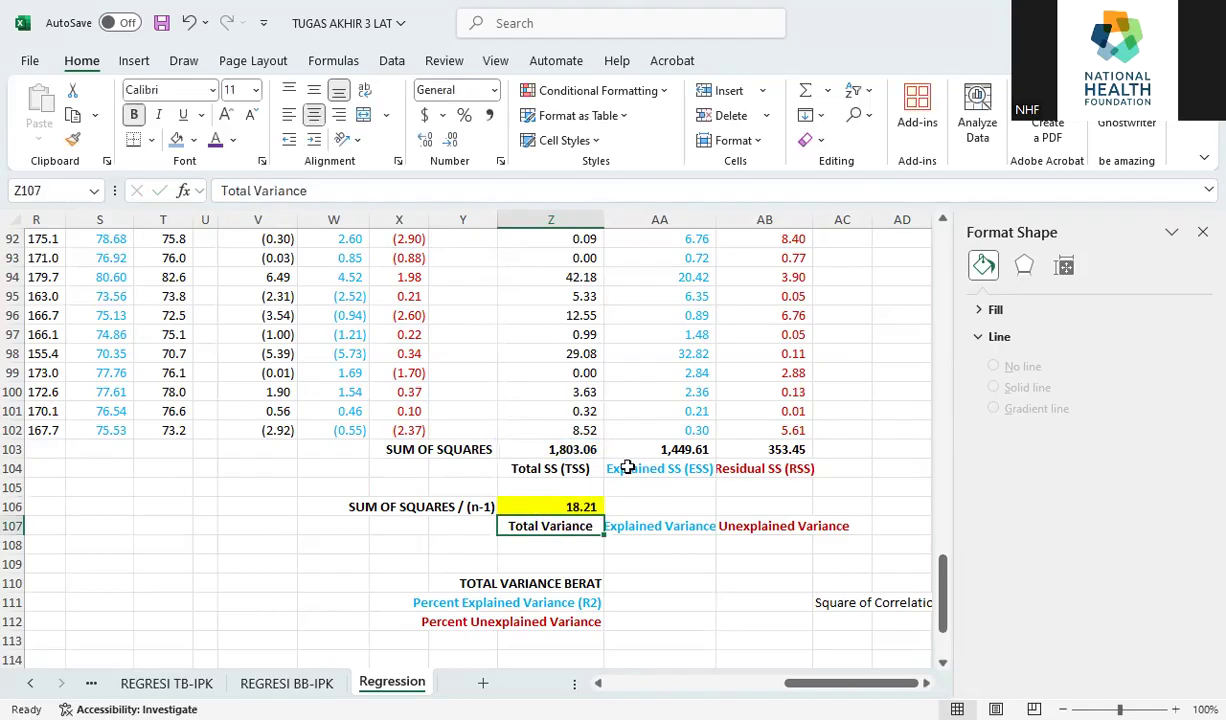
Step: Compare the Total Variance in Z106 with the Berat sum of squares / (n-1) in I103
{"action": "left_click", "coordinate": [578, 507]}
{"action": "left_click_drag", "start_coordinate": [838, 684], "coordinate": [672, 697]}
{"action": "left_click", "coordinate": [374, 451]}
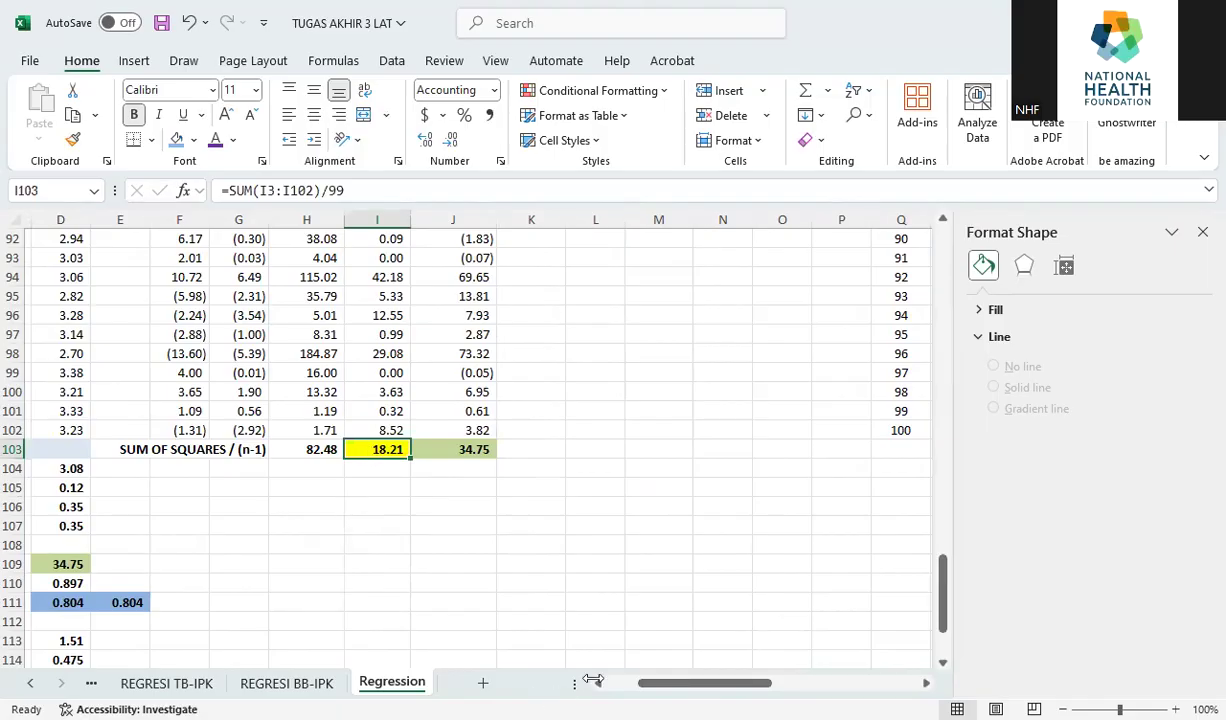
Step: Fill the Total Variance formula in Z106 across to AB106 for the Explained and Unexplained Variance
{"action": "scroll", "coordinate": [391, 474], "scroll_direction": "up", "scroll_amount": 2}
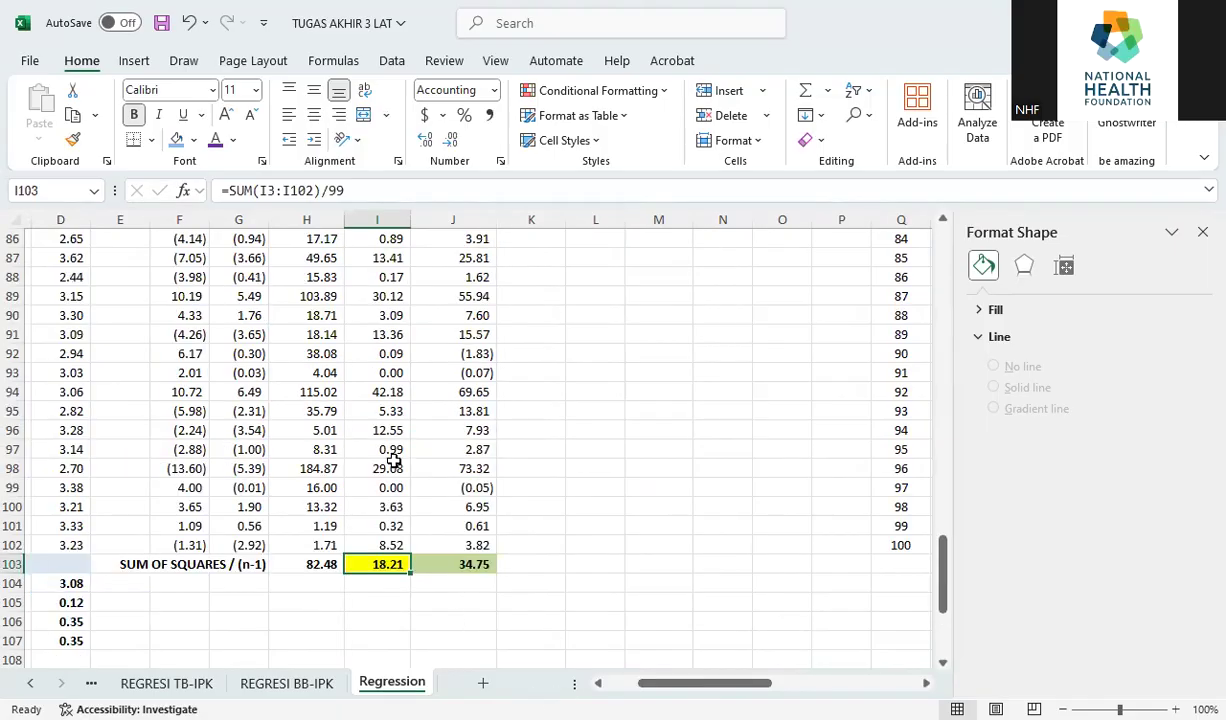
{"action": "scroll", "coordinate": [397, 405], "scroll_direction": "up", "scroll_amount": 20}
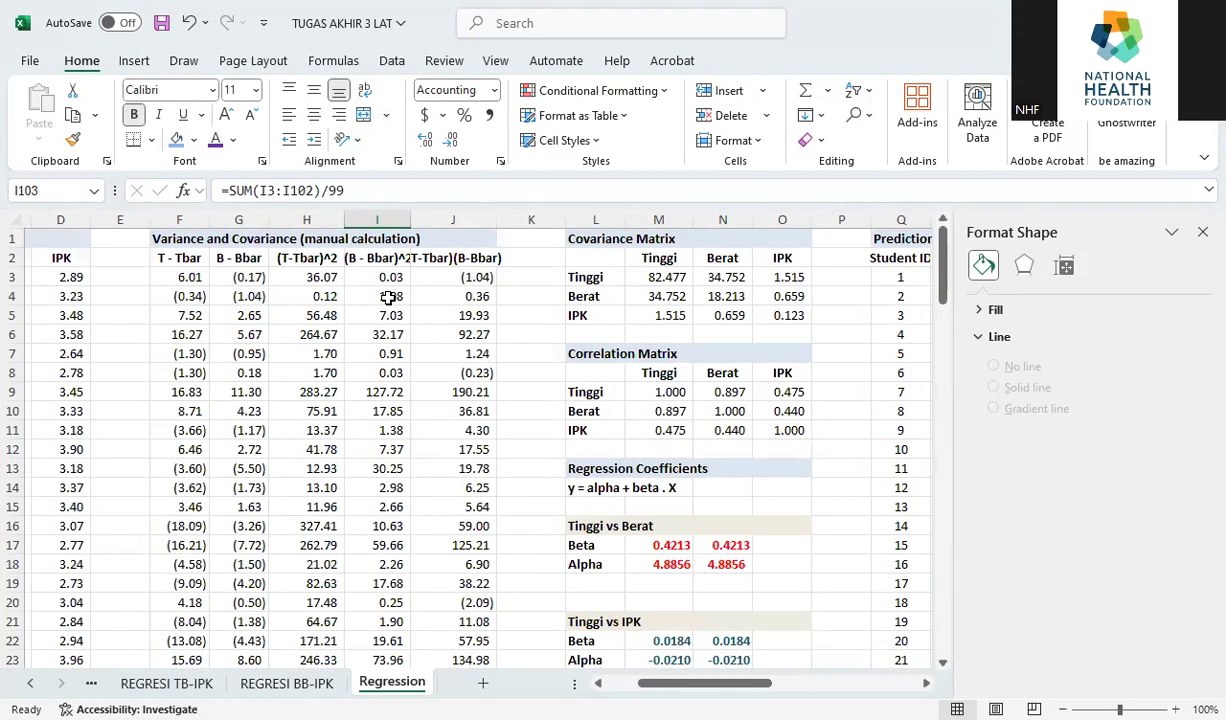
{"action": "scroll", "coordinate": [395, 500], "scroll_direction": "down", "scroll_amount": 20}
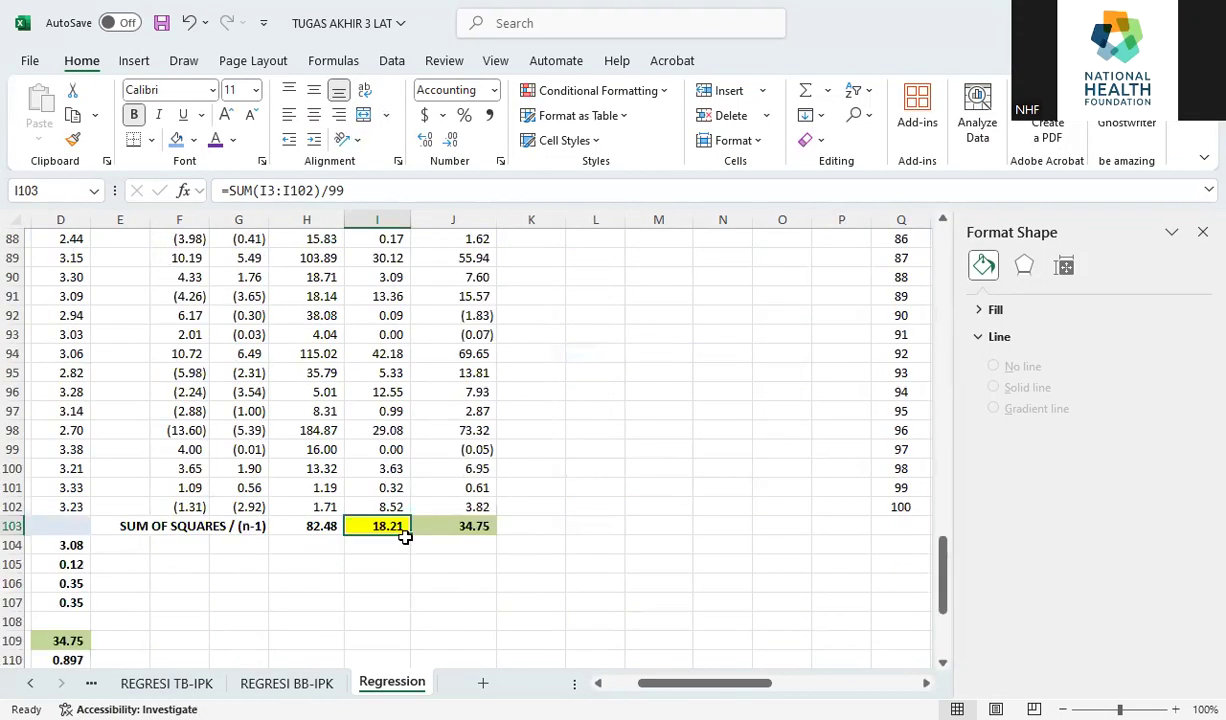
{"action": "left_click_drag", "start_coordinate": [692, 689], "coordinate": [841, 688]}
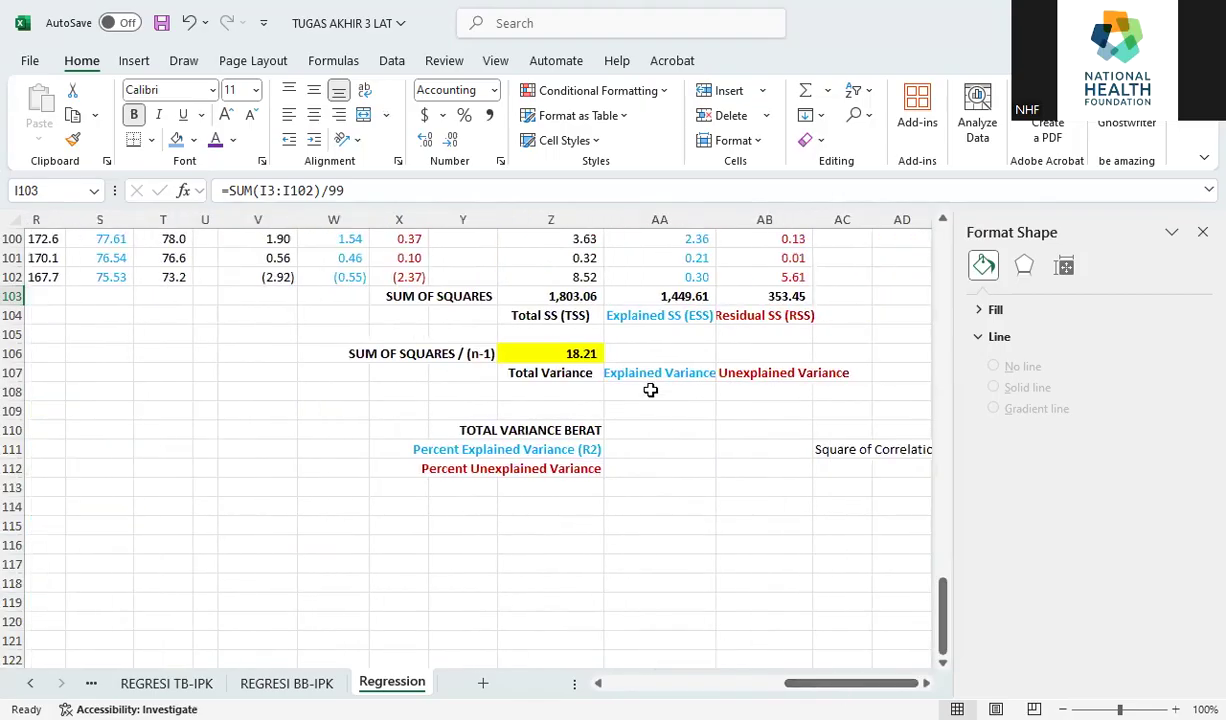
{"action": "left_click", "coordinate": [556, 351]}
{"action": "left_click_drag", "start_coordinate": [604, 365], "coordinate": [795, 366]}
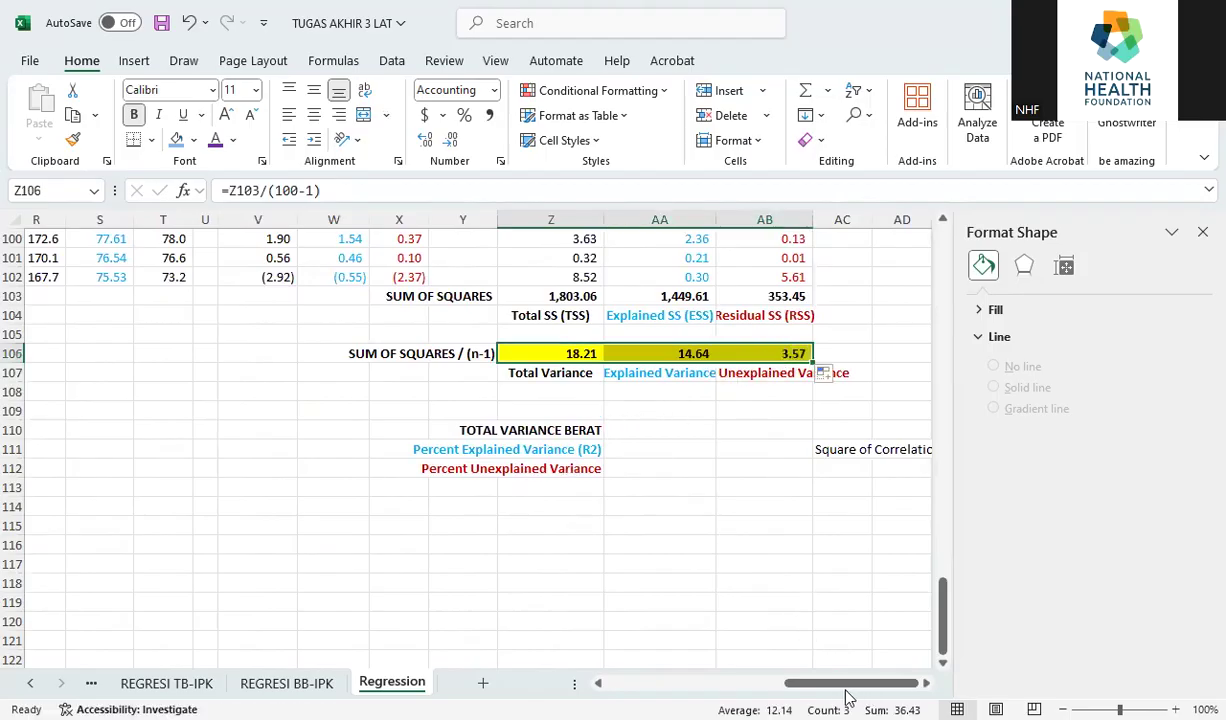
Step: Enter =Z106 in AA110 as the TOTAL VARIANCE BERAT
{"action": "left_click_drag", "start_coordinate": [840, 690], "coordinate": [846, 688]}
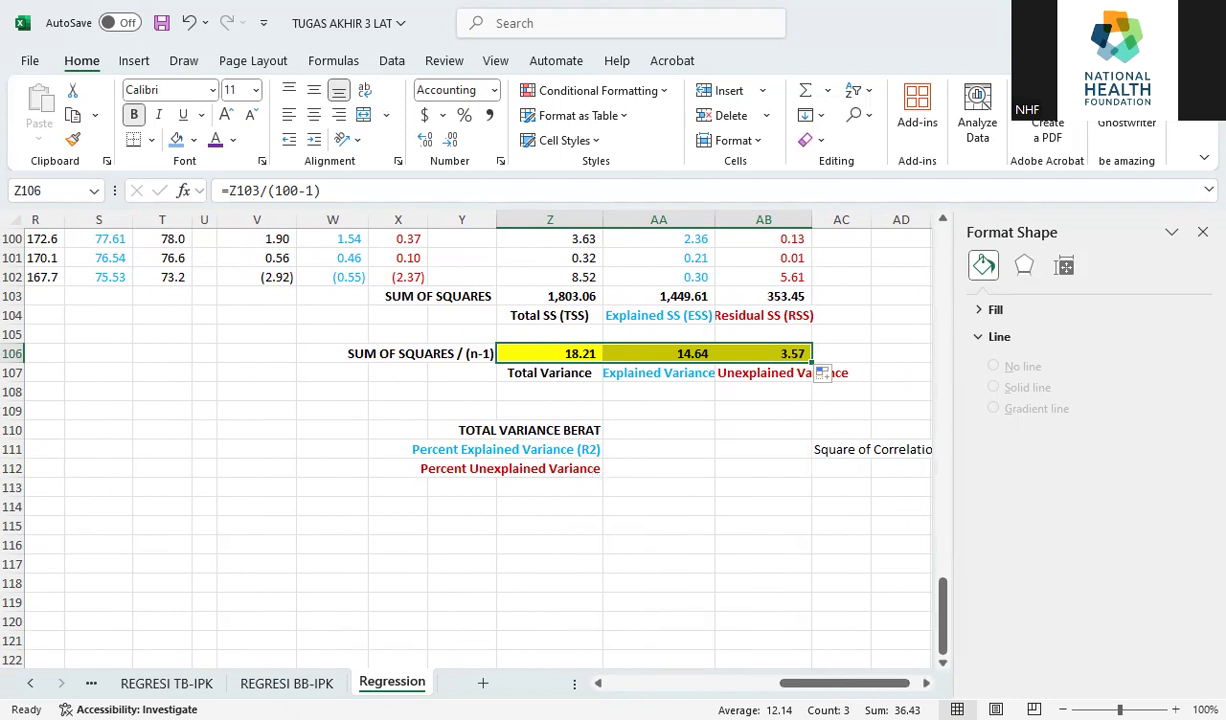
{"action": "left_click", "coordinate": [665, 431]}
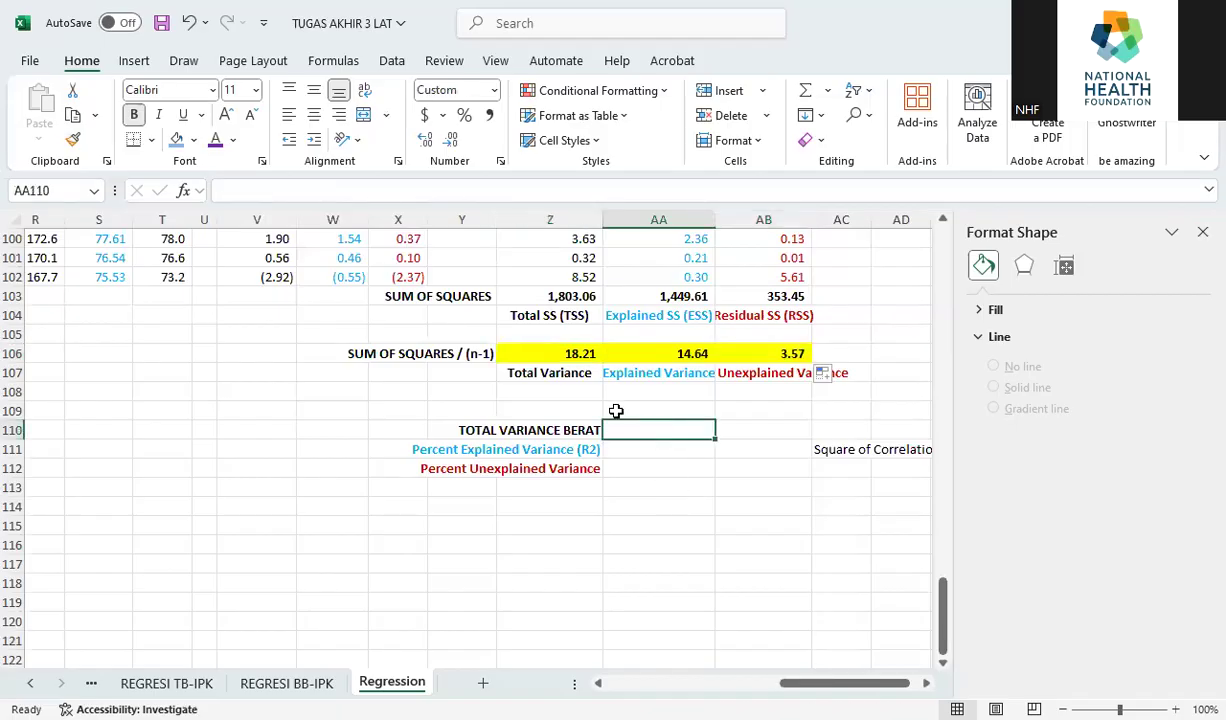
{"action": "type", "text": "="}
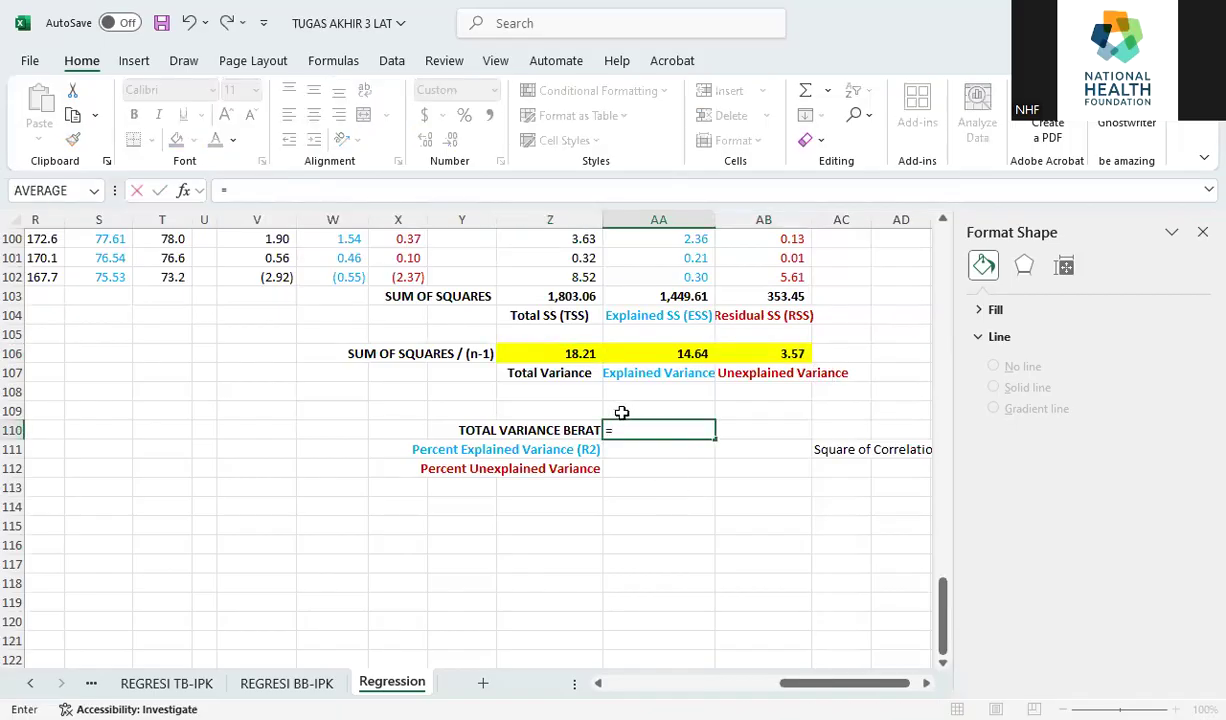
{"action": "left_click", "coordinate": [580, 358]}
{"action": "key", "text": "Return"}
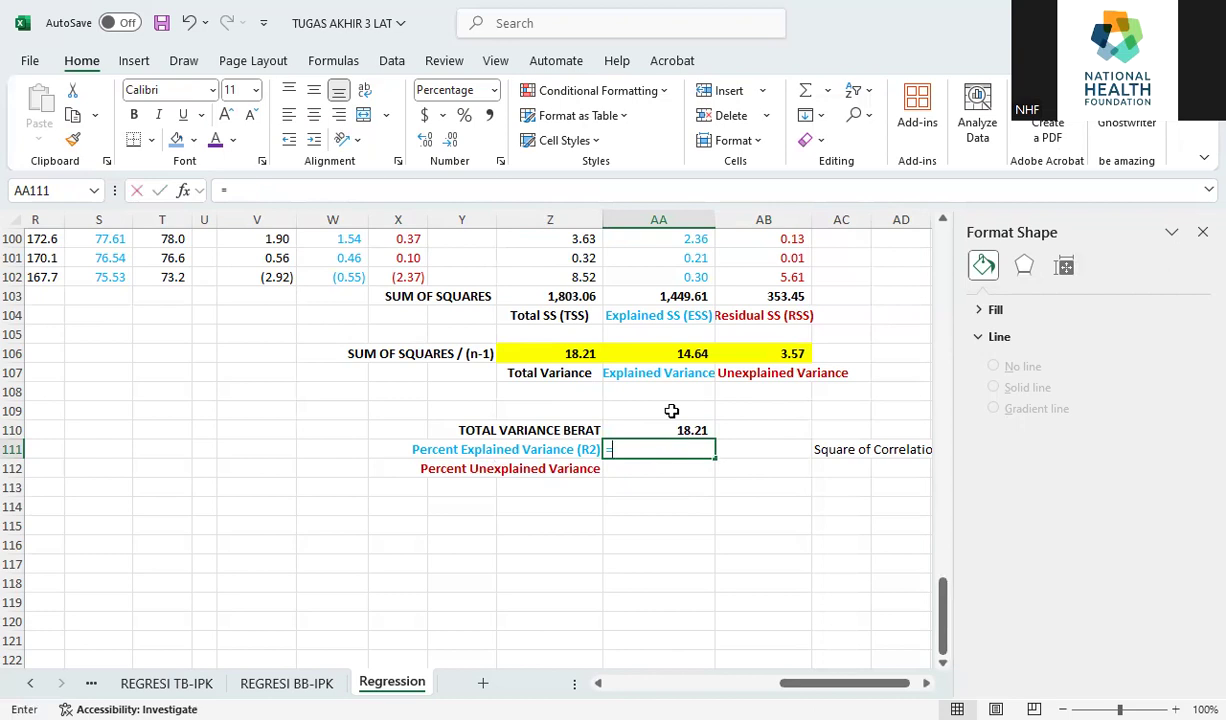
Step: Enter =AA106/Z106 in AA111 to calculate the Percent Explained Variance (R2)
{"action": "type", "text": "="}
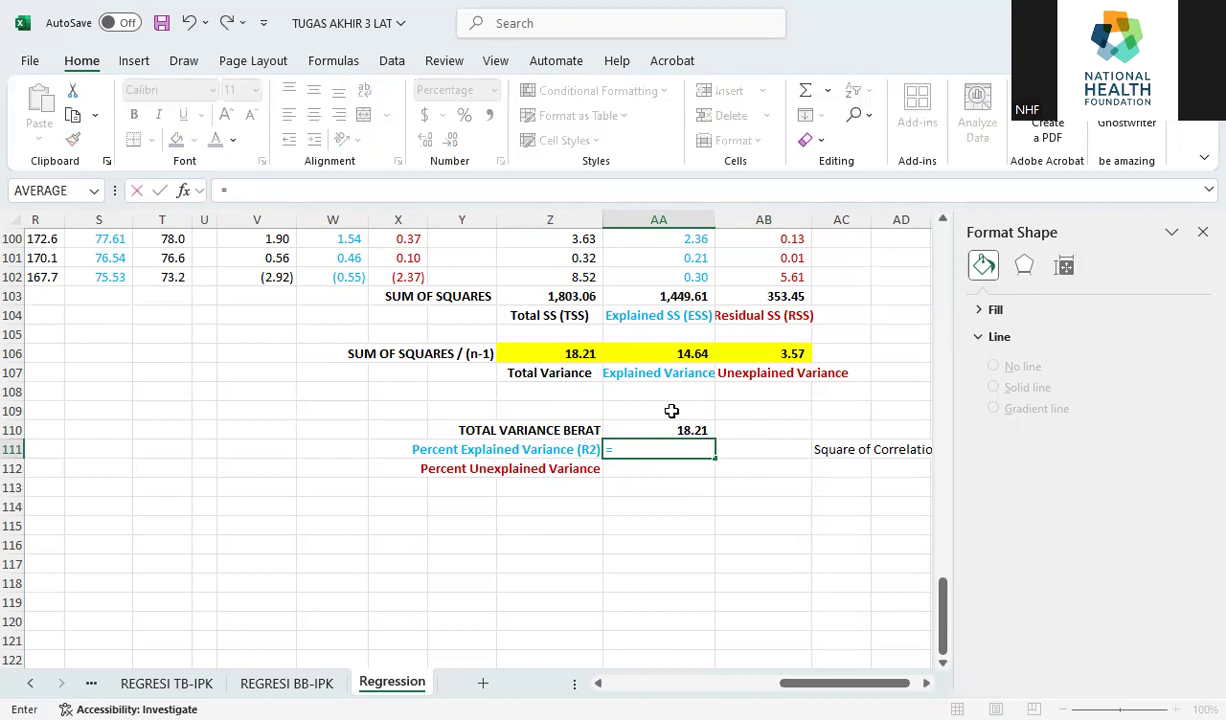
{"action": "left_click", "coordinate": [684, 353]}
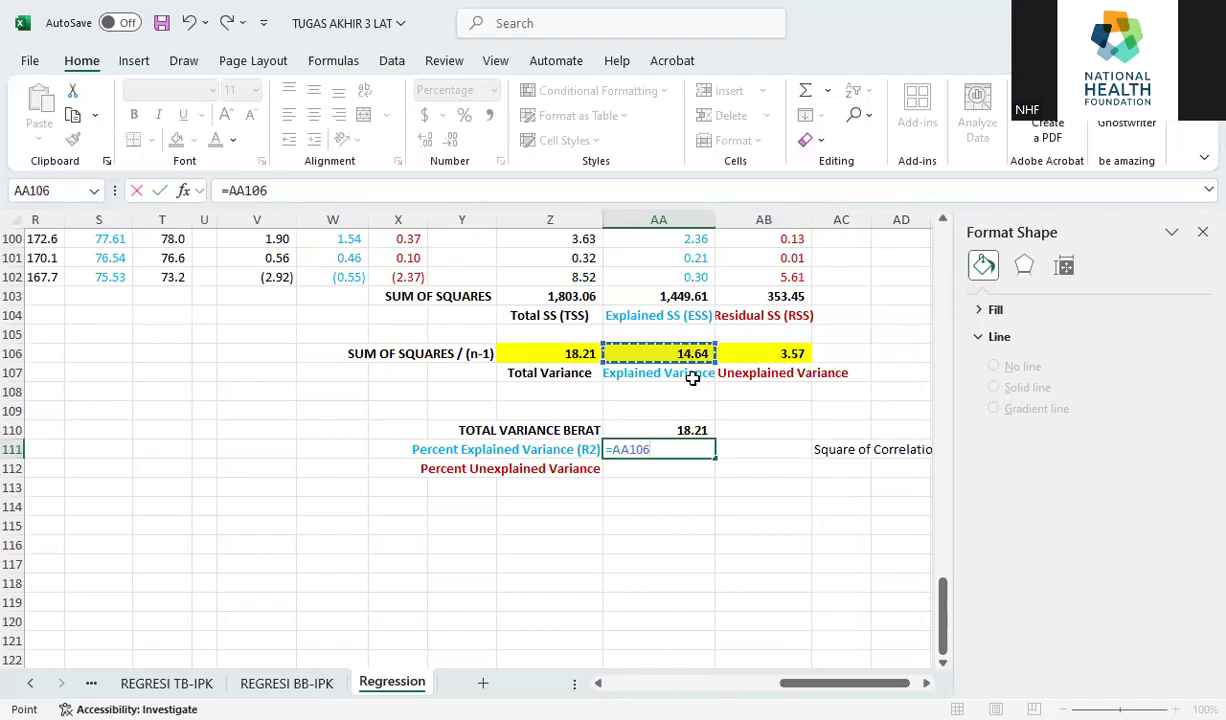
{"action": "type", "text": "/"}
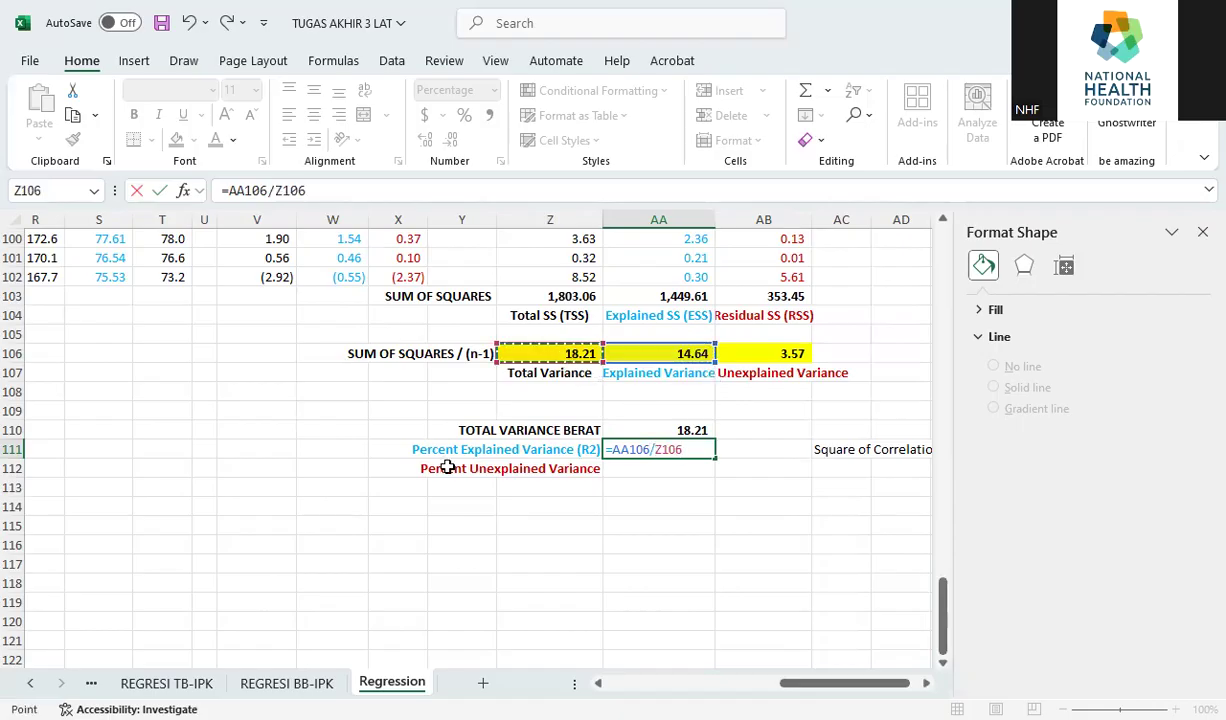
{"action": "key", "text": "Return"}
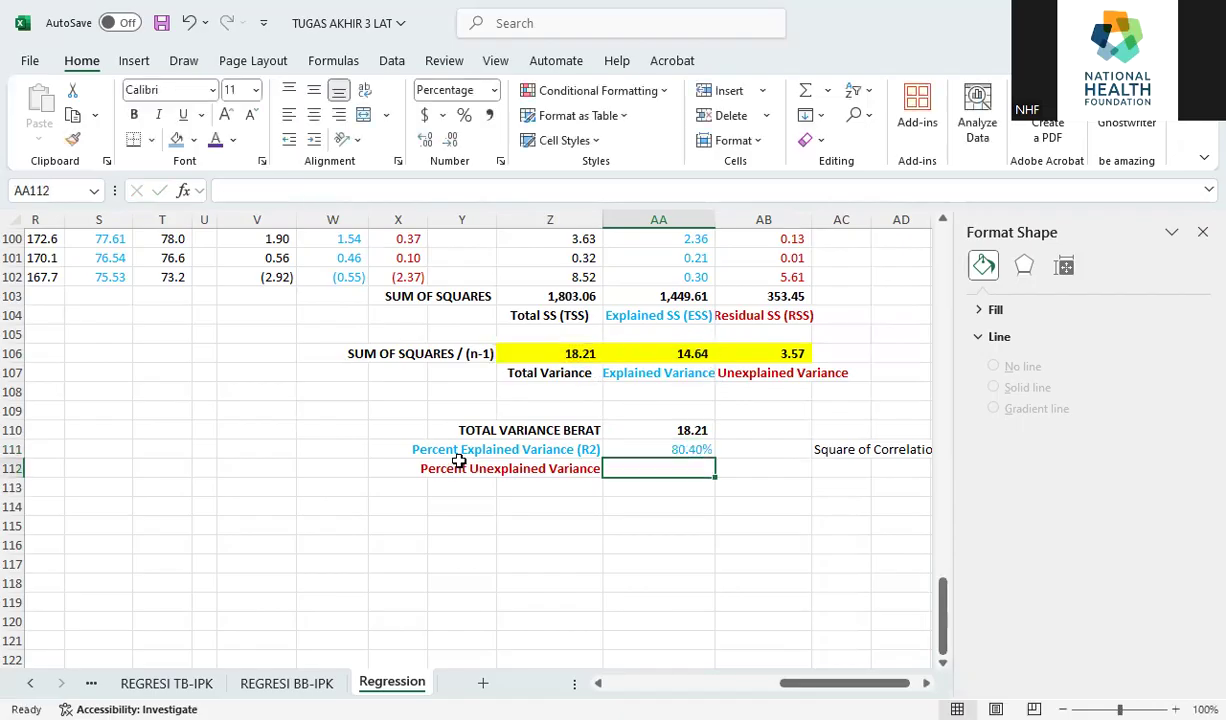
{"action": "left_click", "coordinate": [655, 445]}
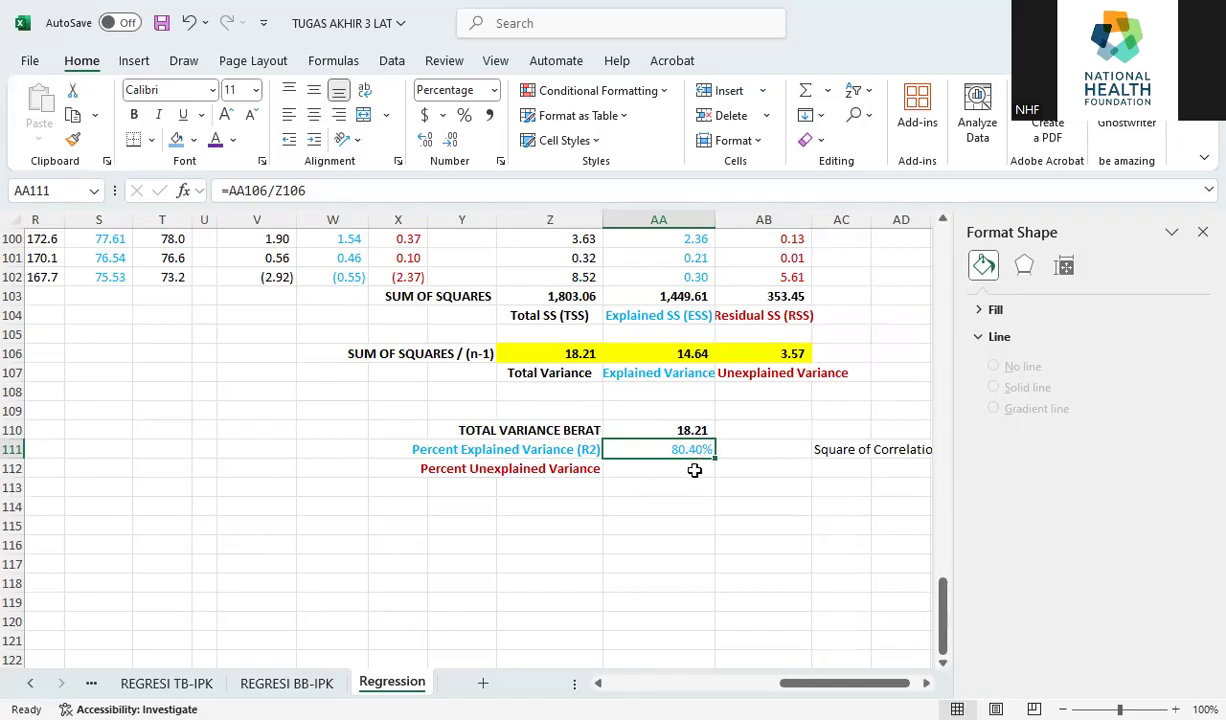
Step: Enter =AB106/Z106 in AA112 to calculate the Percent Unexplained Variance
{"action": "left_click", "coordinate": [664, 467]}
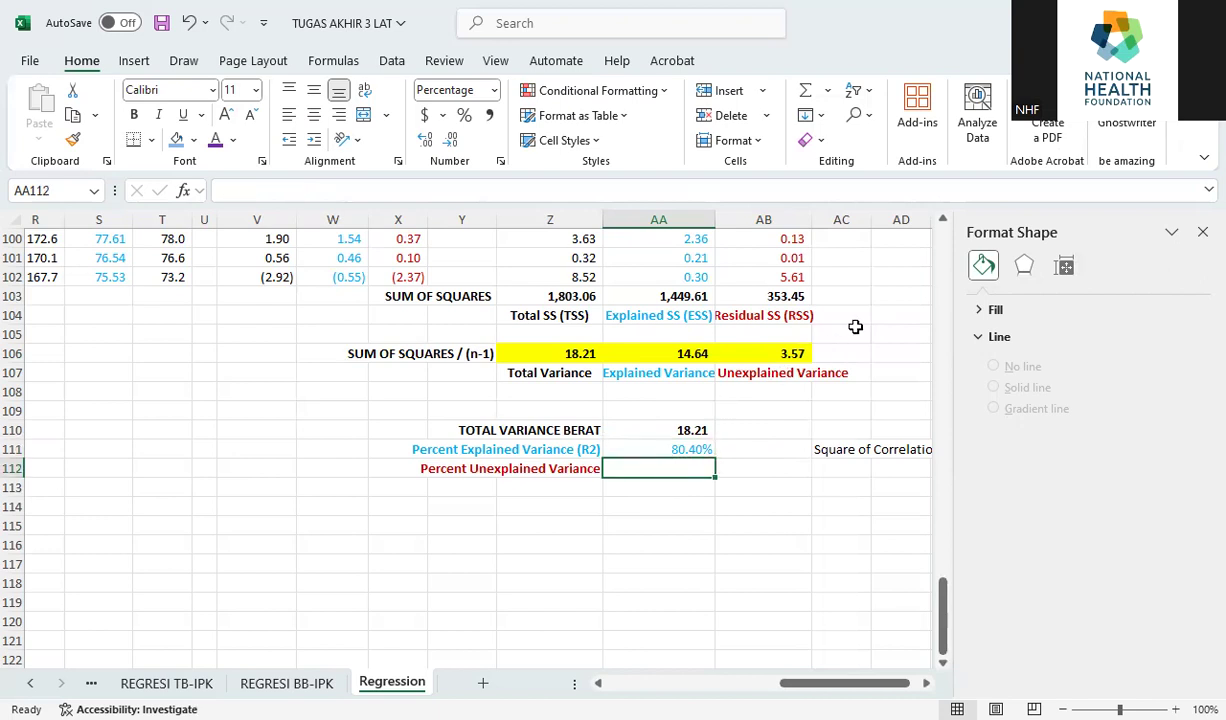
{"action": "type", "text": "="}
{"action": "left_click", "coordinate": [791, 351]}
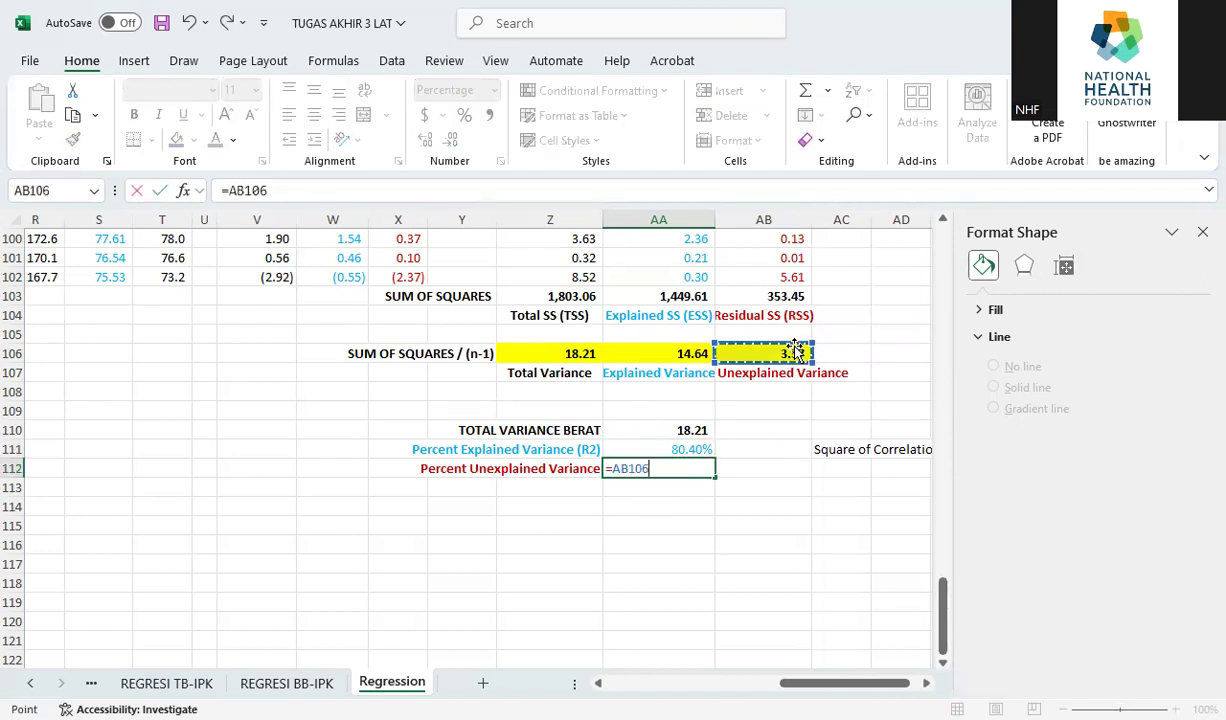
{"action": "type", "text": "/"}
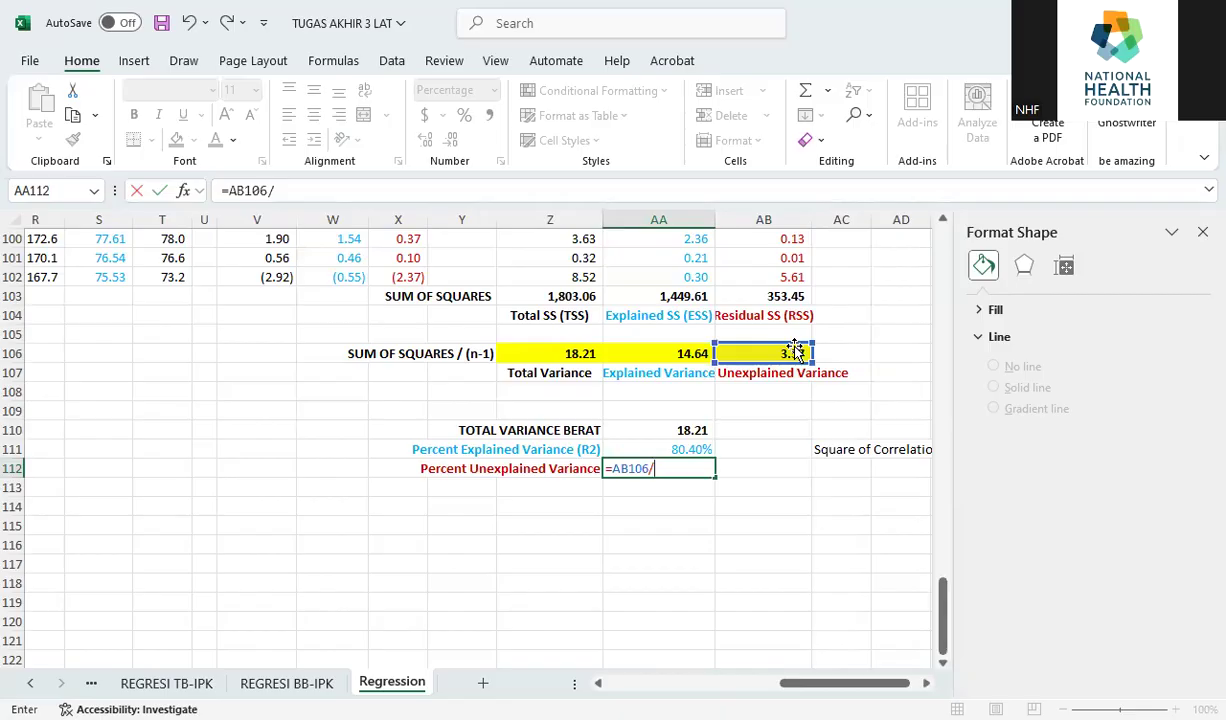
{"action": "left_click", "coordinate": [577, 353]}
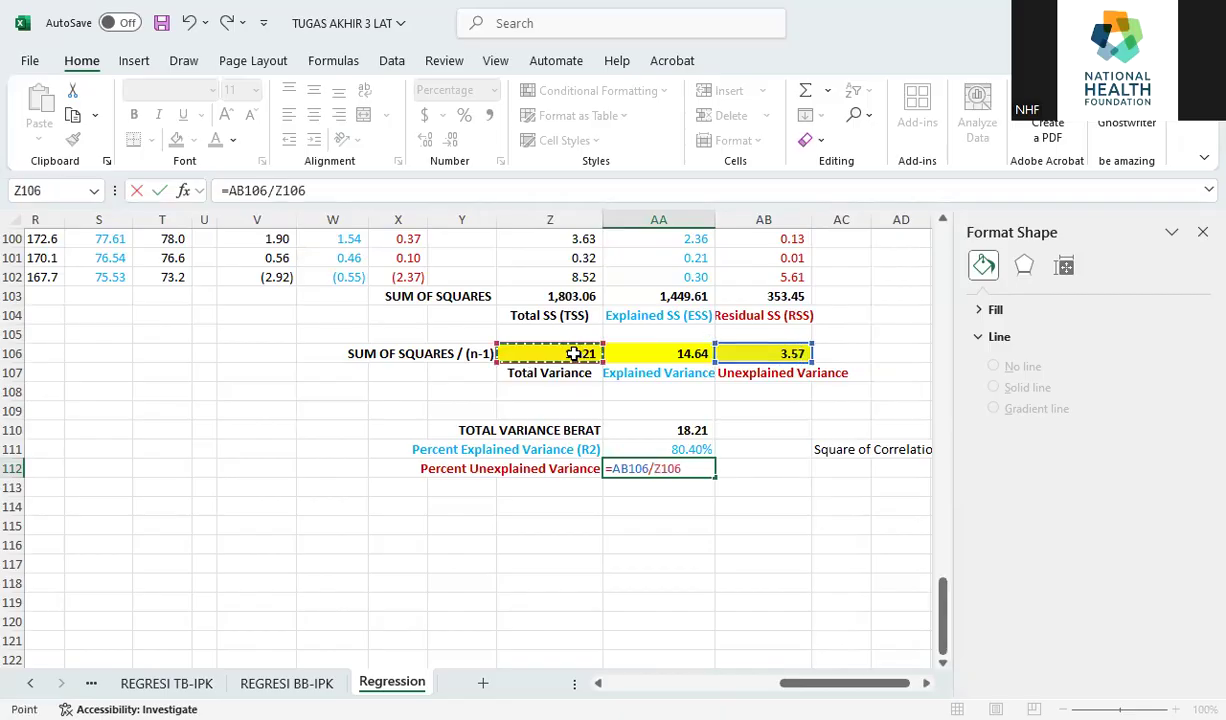
{"action": "key", "text": "Return"}
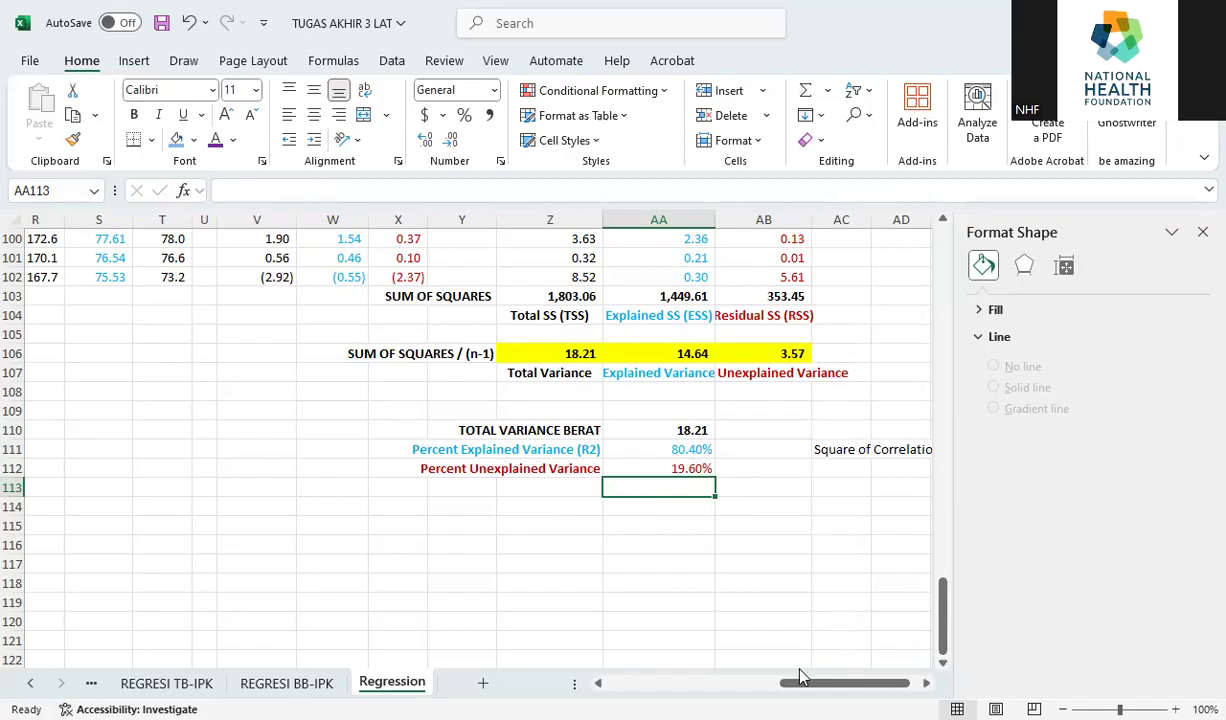
Step: Compare the Percent Explained Variance in AA111 with the Tinggi, Berat correlation in D110 and its Coefficient of Determination in D111
{"action": "left_click_drag", "start_coordinate": [859, 681], "coordinate": [884, 654]}
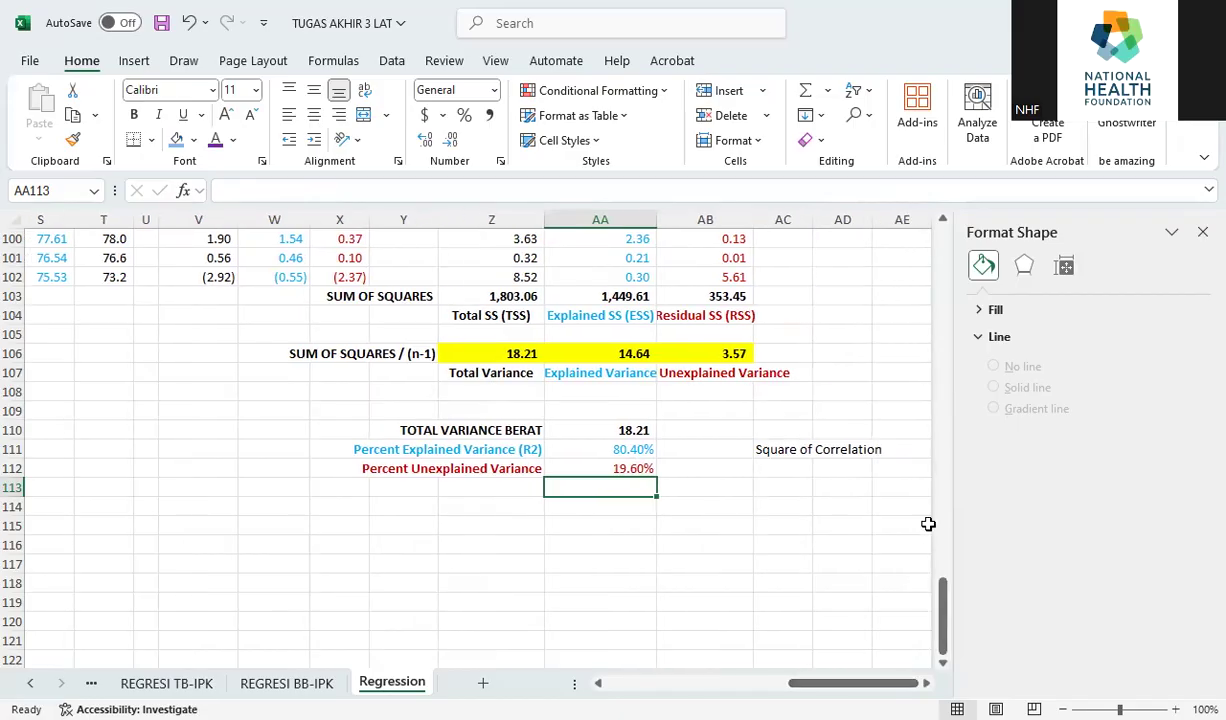
{"action": "left_click", "coordinate": [912, 446]}
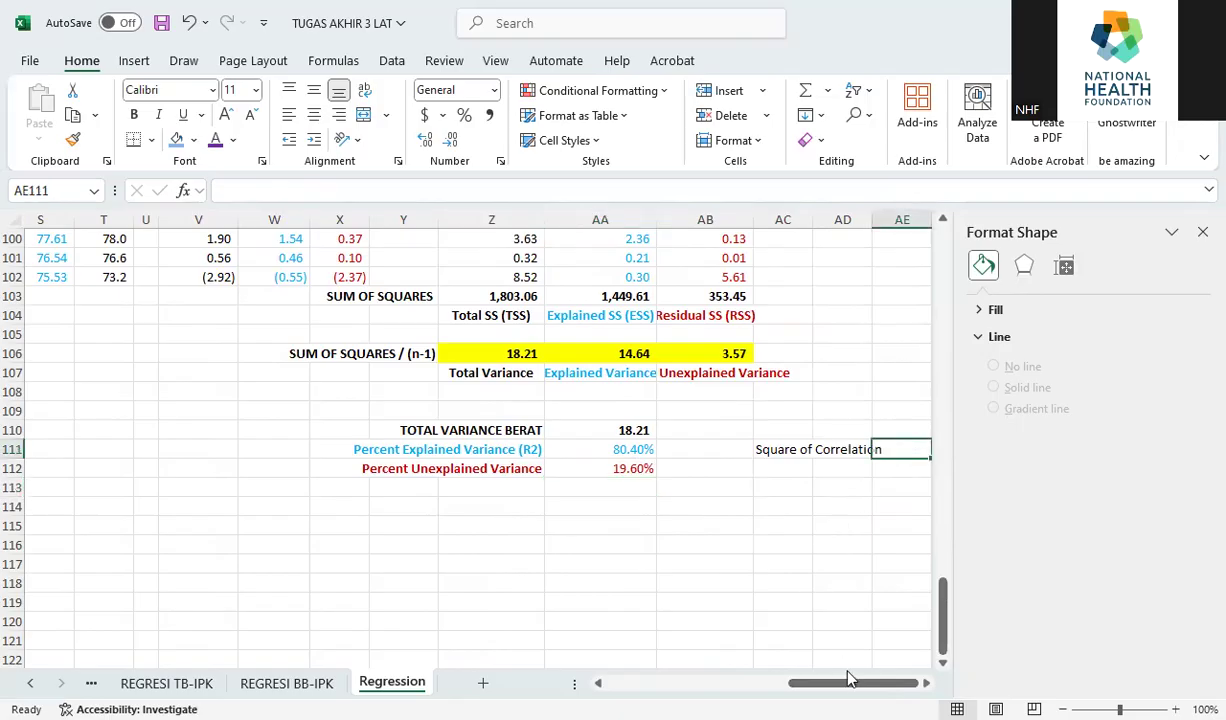
{"action": "left_click", "coordinate": [715, 449]}
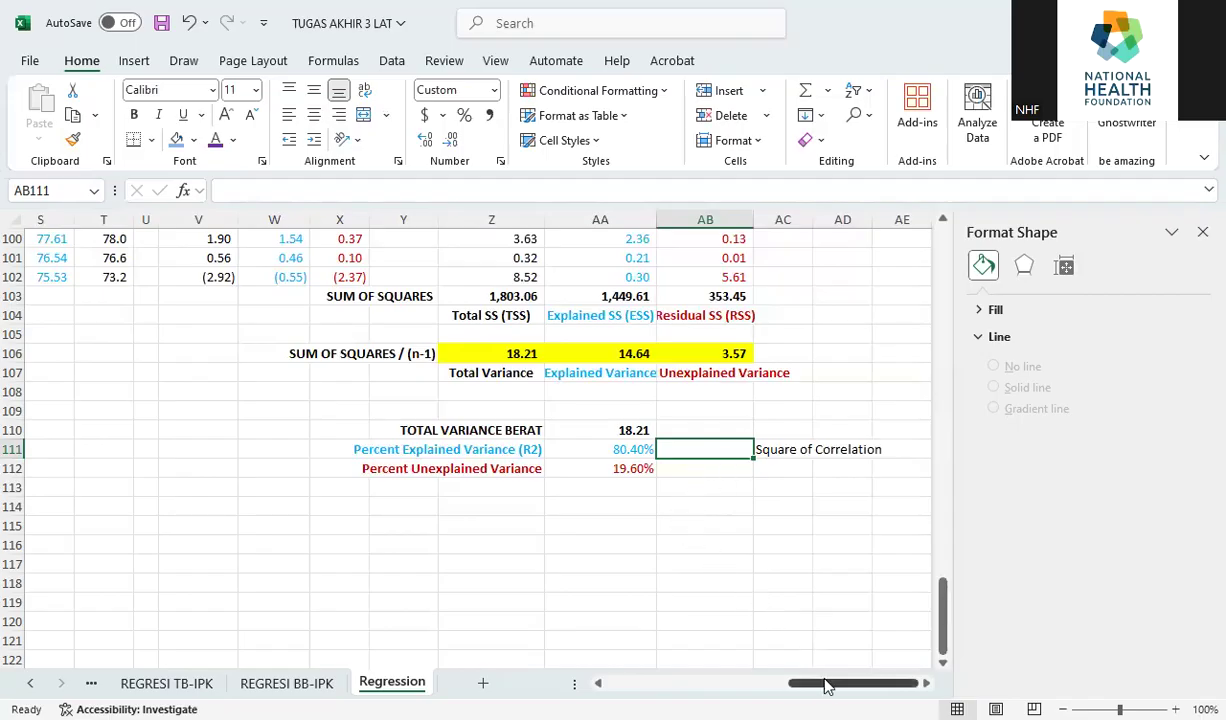
{"action": "left_click_drag", "start_coordinate": [826, 690], "coordinate": [588, 684]}
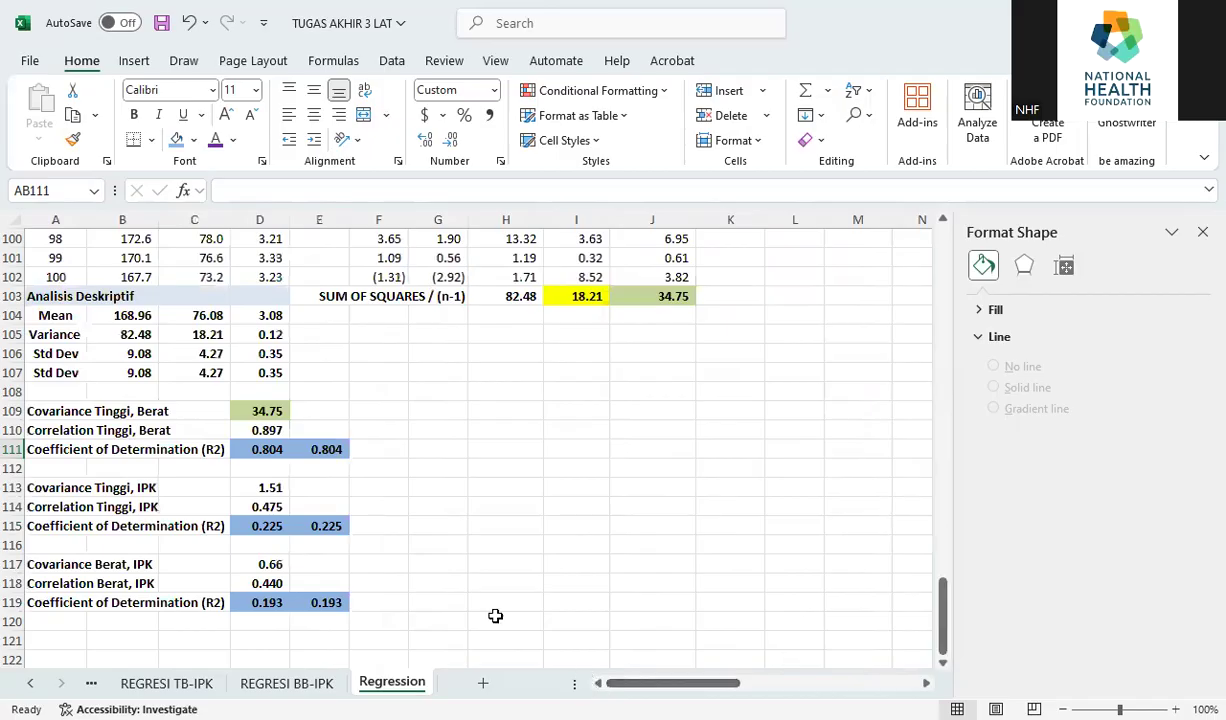
{"action": "left_click", "coordinate": [270, 430]}
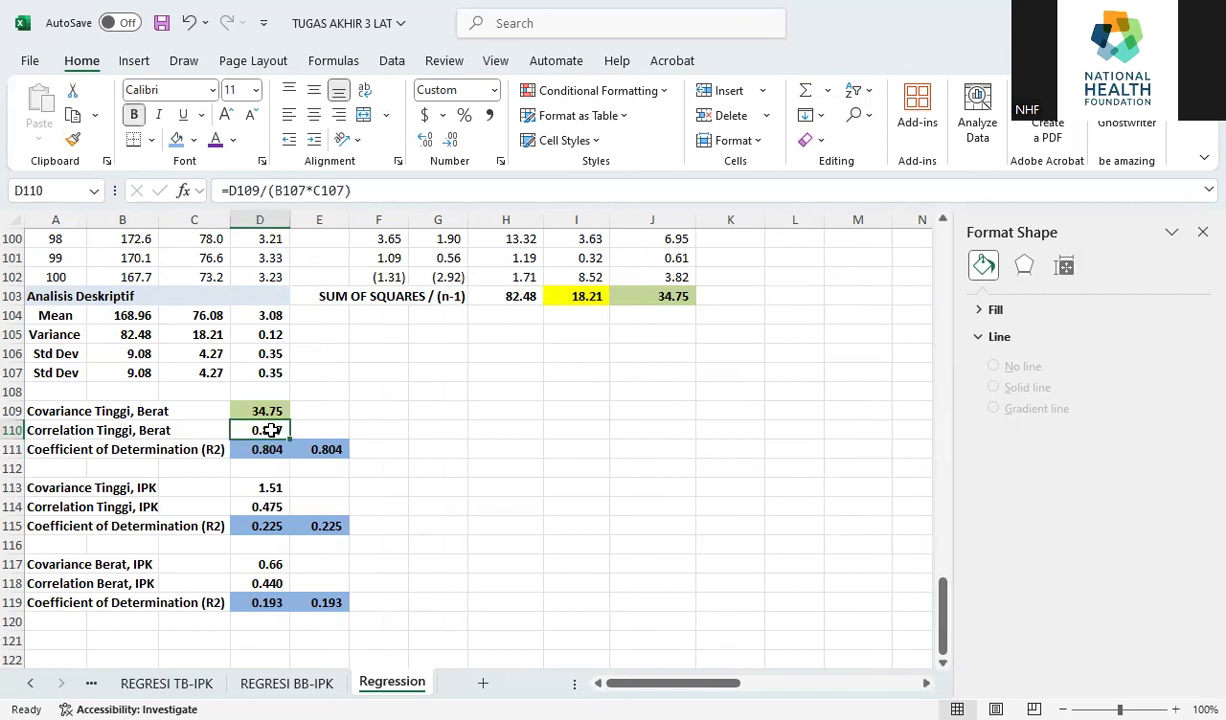
{"action": "left_click", "coordinate": [273, 452]}
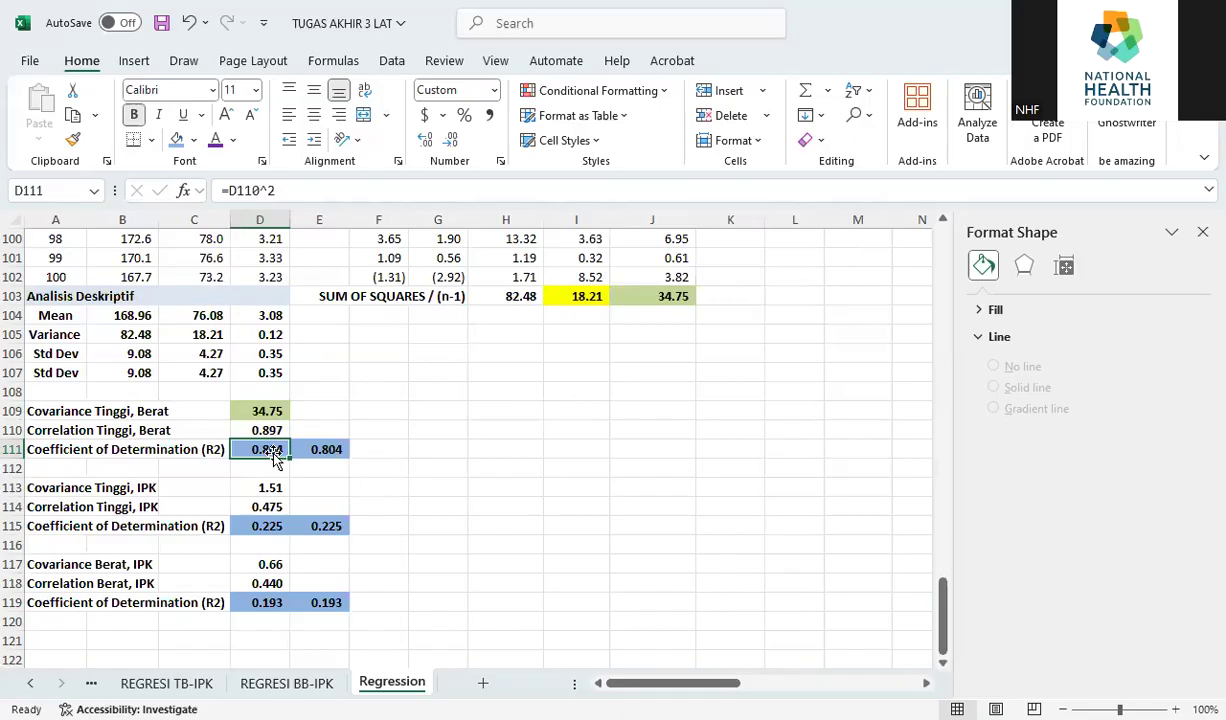
{"action": "left_click", "coordinate": [262, 430]}
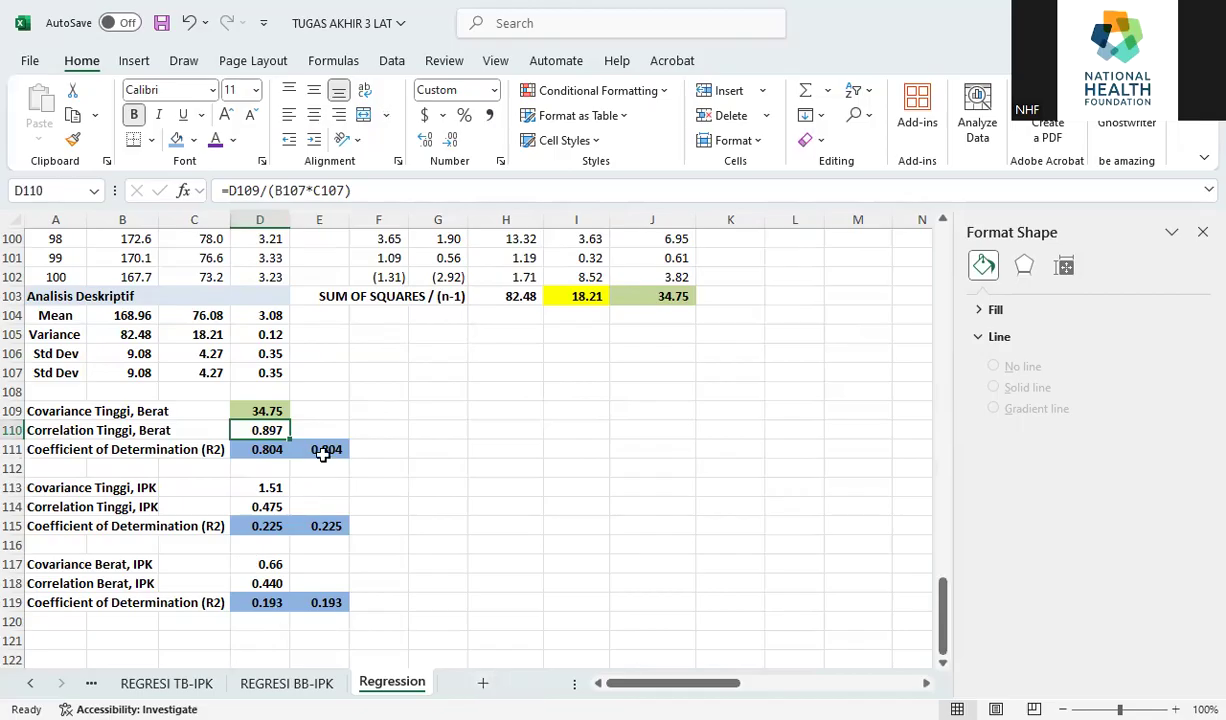
{"action": "left_click_drag", "start_coordinate": [637, 686], "coordinate": [818, 650]}
{"action": "left_click", "coordinate": [763, 443]}
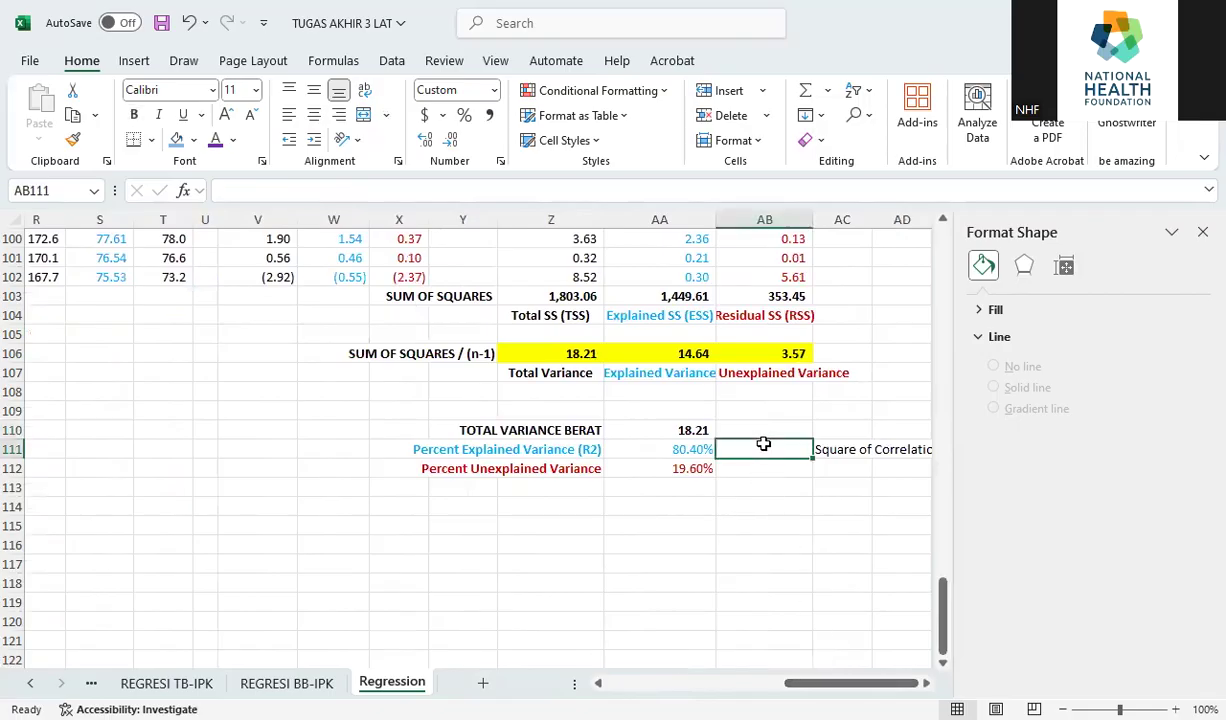
{"action": "left_click_drag", "start_coordinate": [838, 684], "coordinate": [560, 635]}
{"action": "left_click", "coordinate": [265, 452]}
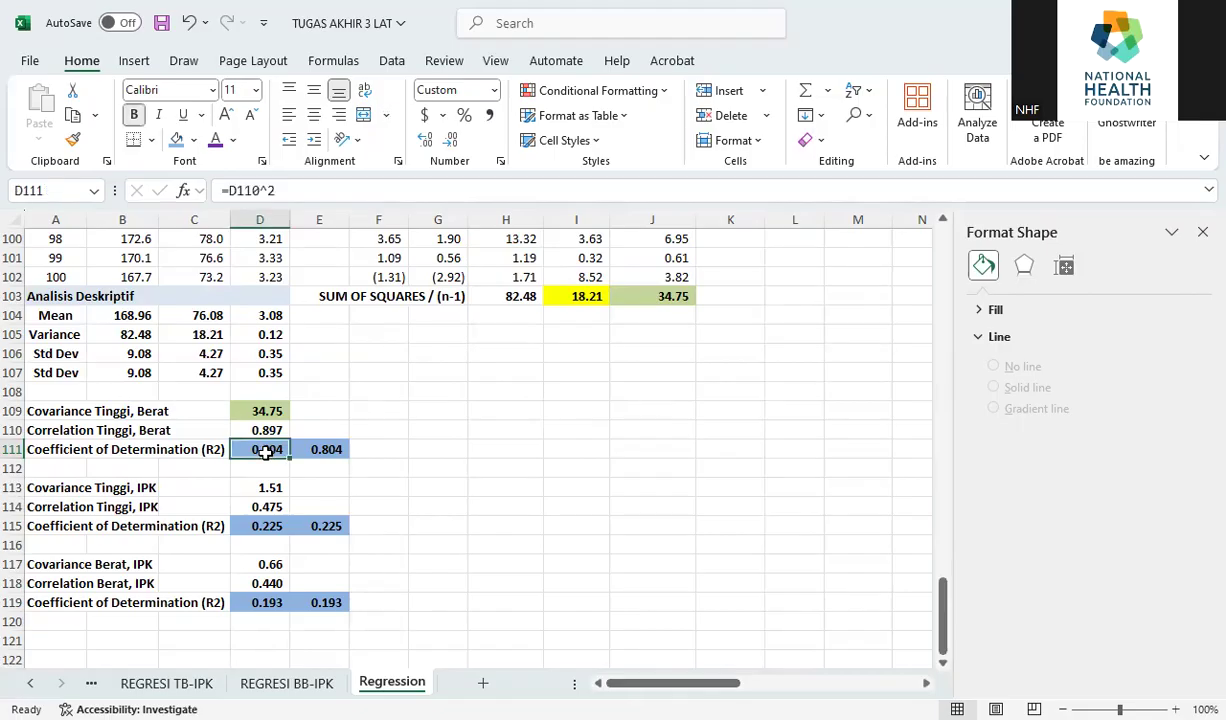
{"action": "left_click_drag", "start_coordinate": [646, 684], "coordinate": [911, 690]}
Step: Enter =D110^2 in AB111, beside the Square of Correlation label, to square the Tinggi, Berat correlation
{"action": "left_click", "coordinate": [786, 446]}
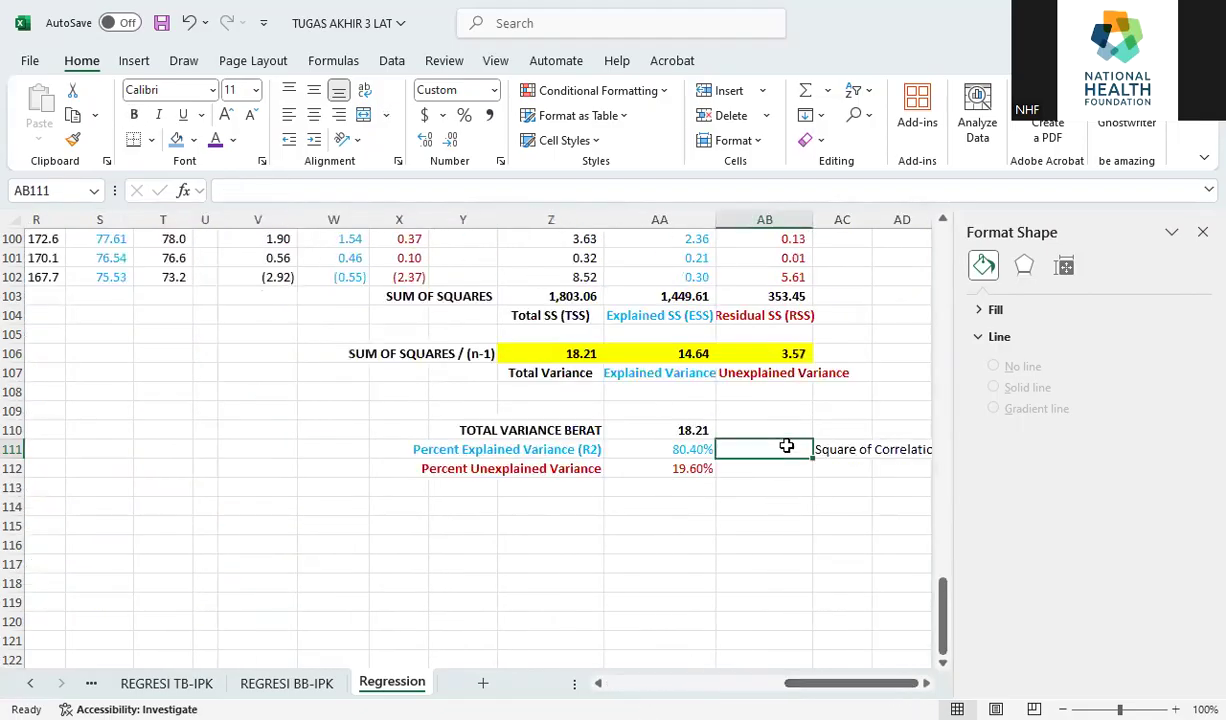
{"action": "type", "text": "="}
{"action": "left_click_drag", "start_coordinate": [795, 690], "coordinate": [566, 681]}
{"action": "left_click", "coordinate": [252, 427]}
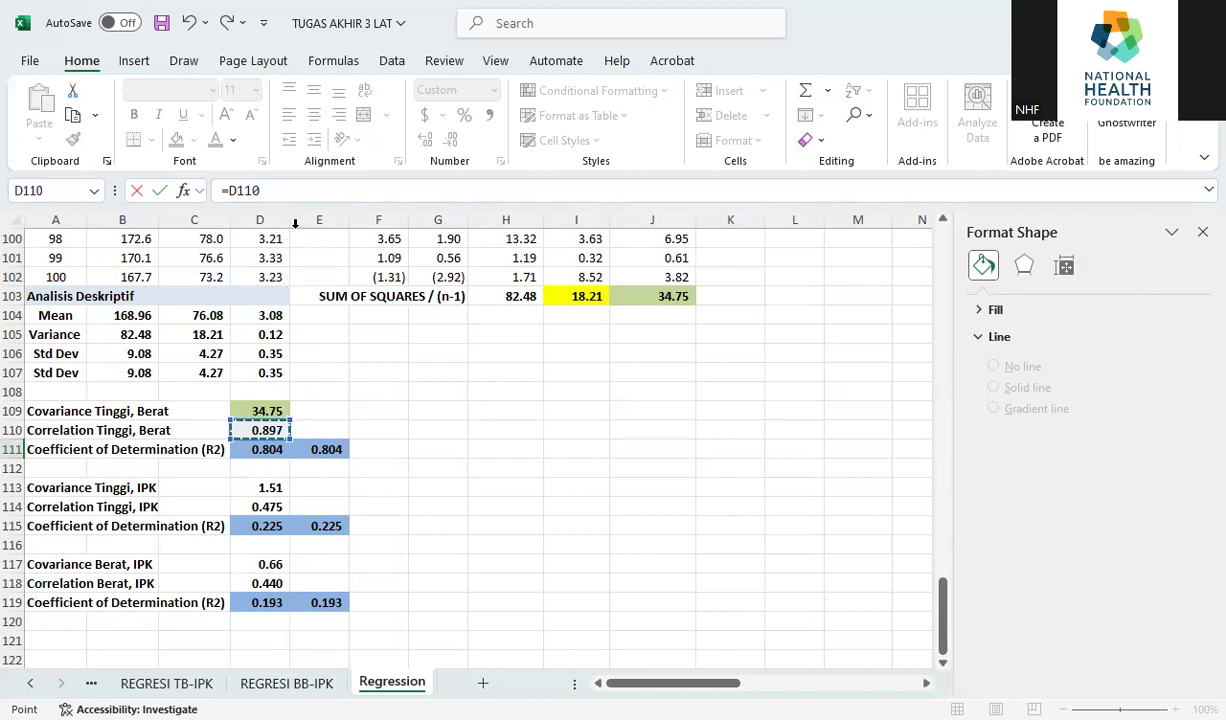
{"action": "left_click", "coordinate": [293, 190]}
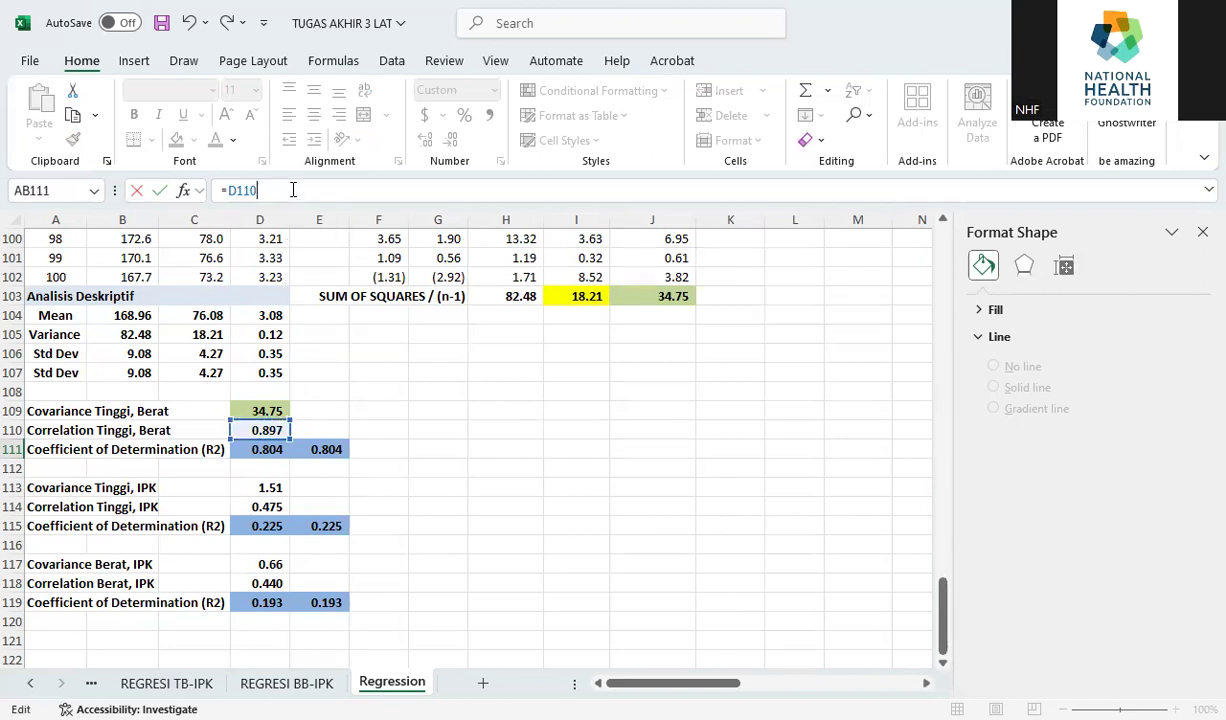
{"action": "type", "text": "^2"}
{"action": "key", "text": "Return"}
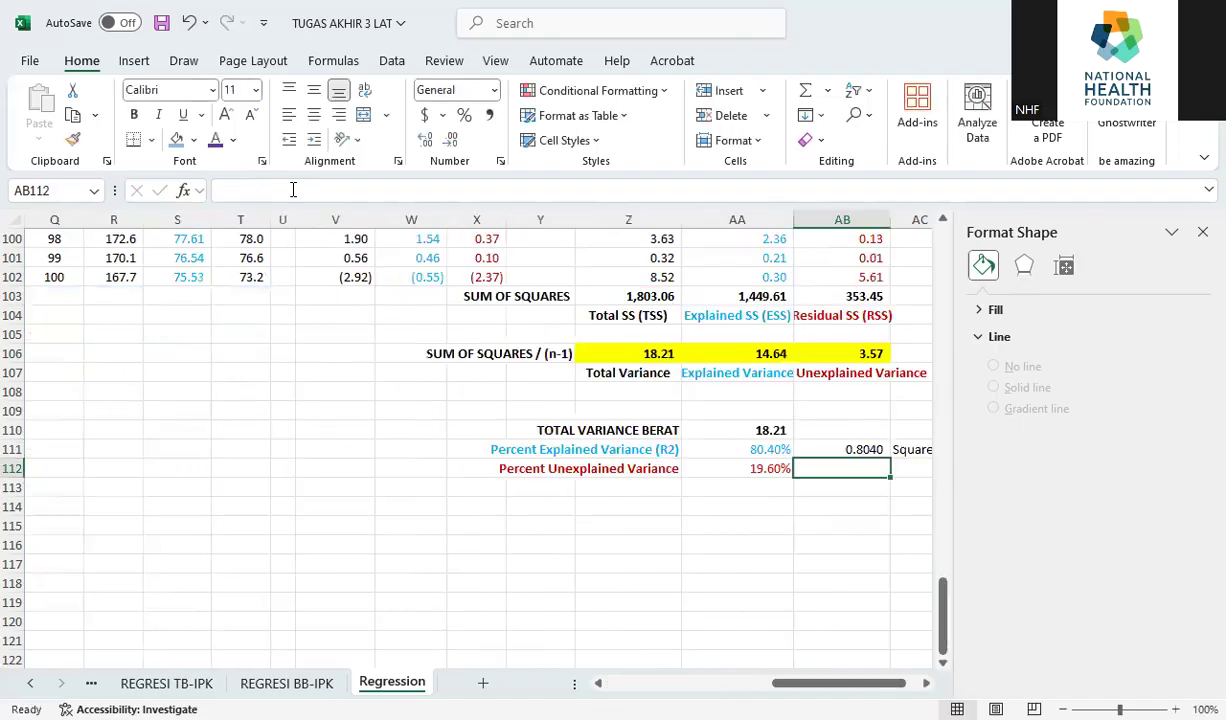
{"action": "left_click", "coordinate": [862, 450]}
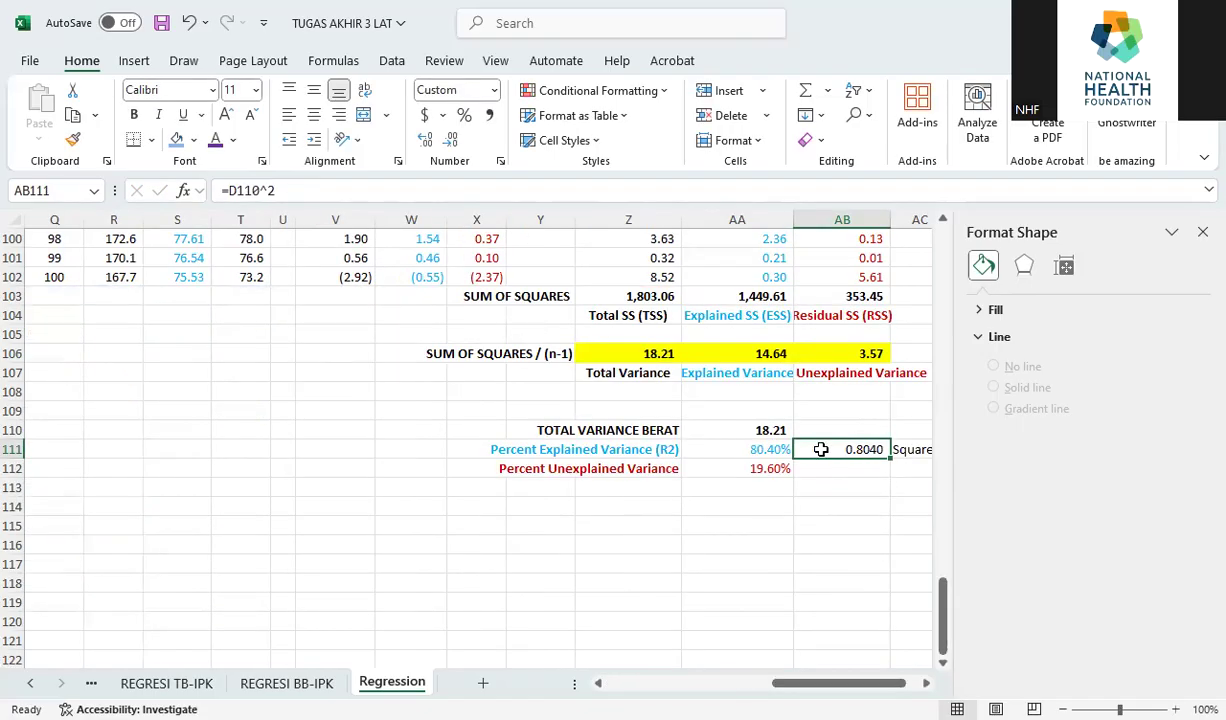
{"action": "left_click", "coordinate": [176, 140]}
{"action": "left_click", "coordinate": [840, 506]}
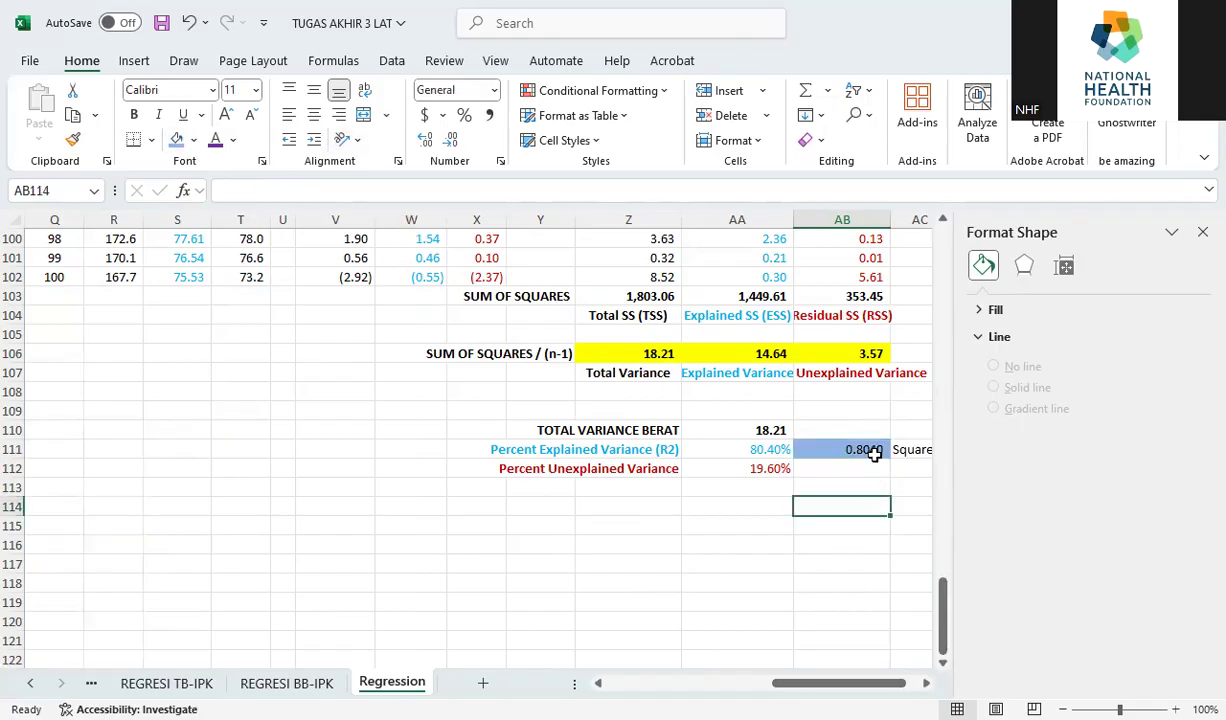
{"action": "left_click", "coordinate": [771, 451]}
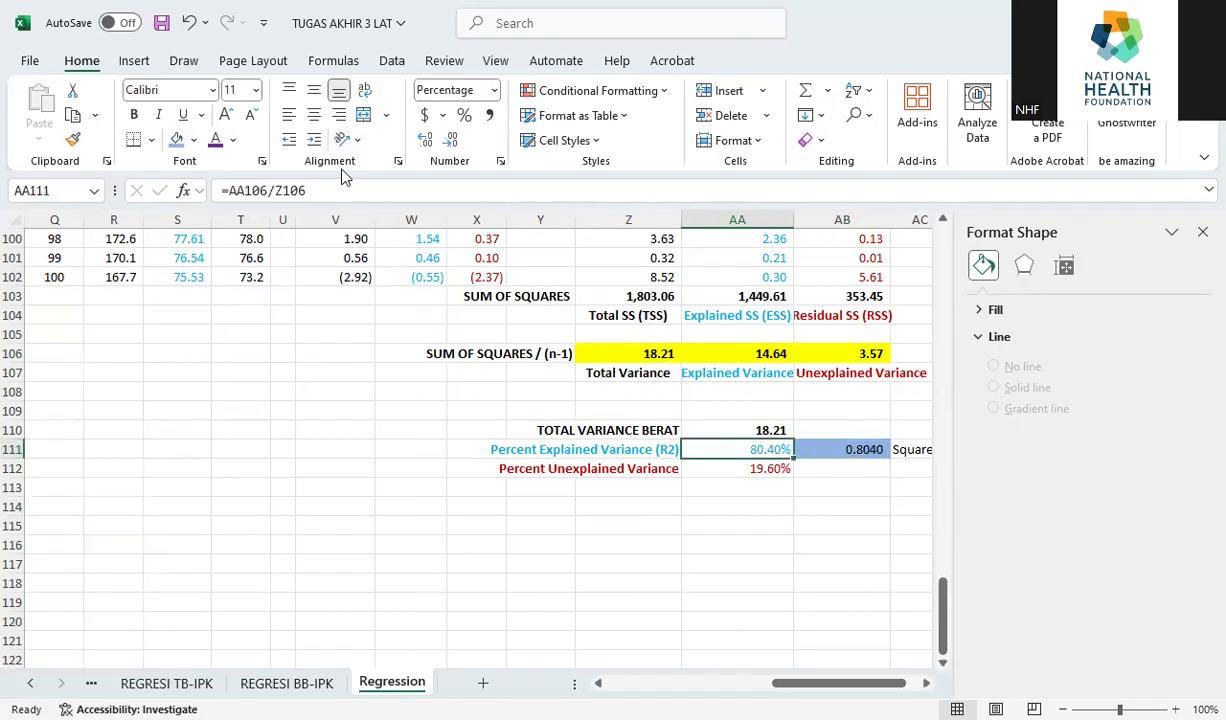
{"action": "left_click", "coordinate": [176, 140]}
{"action": "left_click", "coordinate": [834, 516]}
{"action": "left_click_drag", "start_coordinate": [761, 455], "coordinate": [849, 452]}
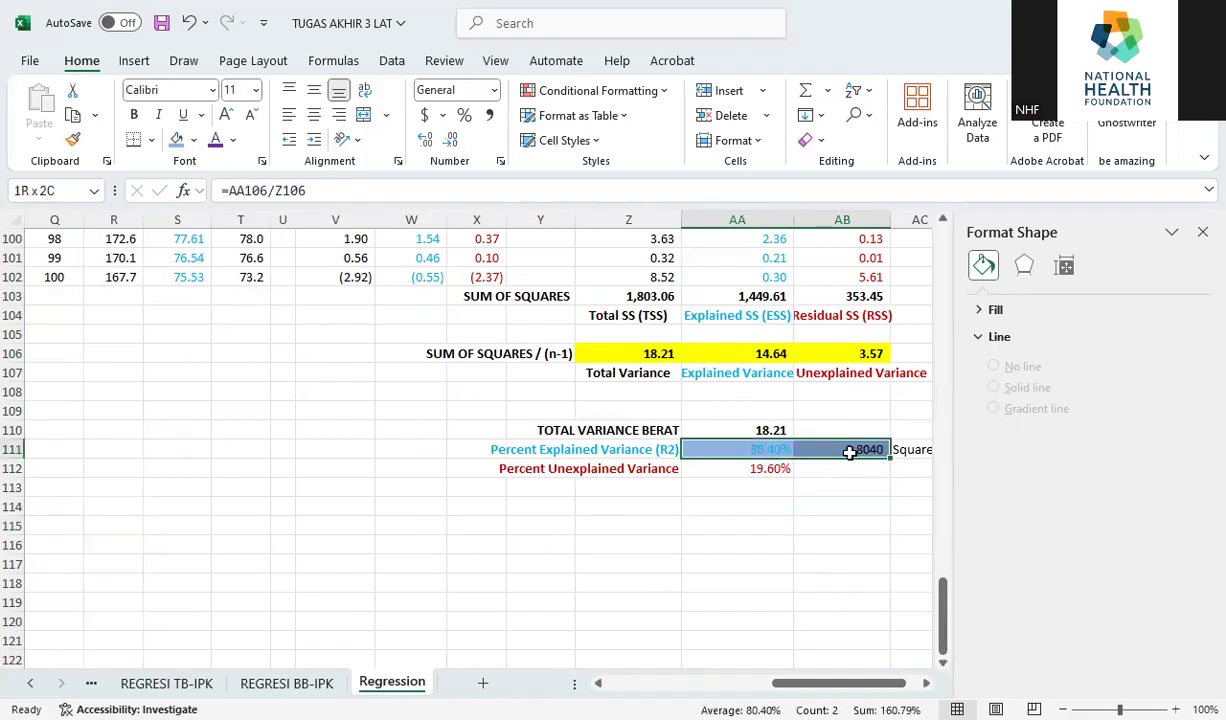
{"action": "key", "text": "ctrl+z"}
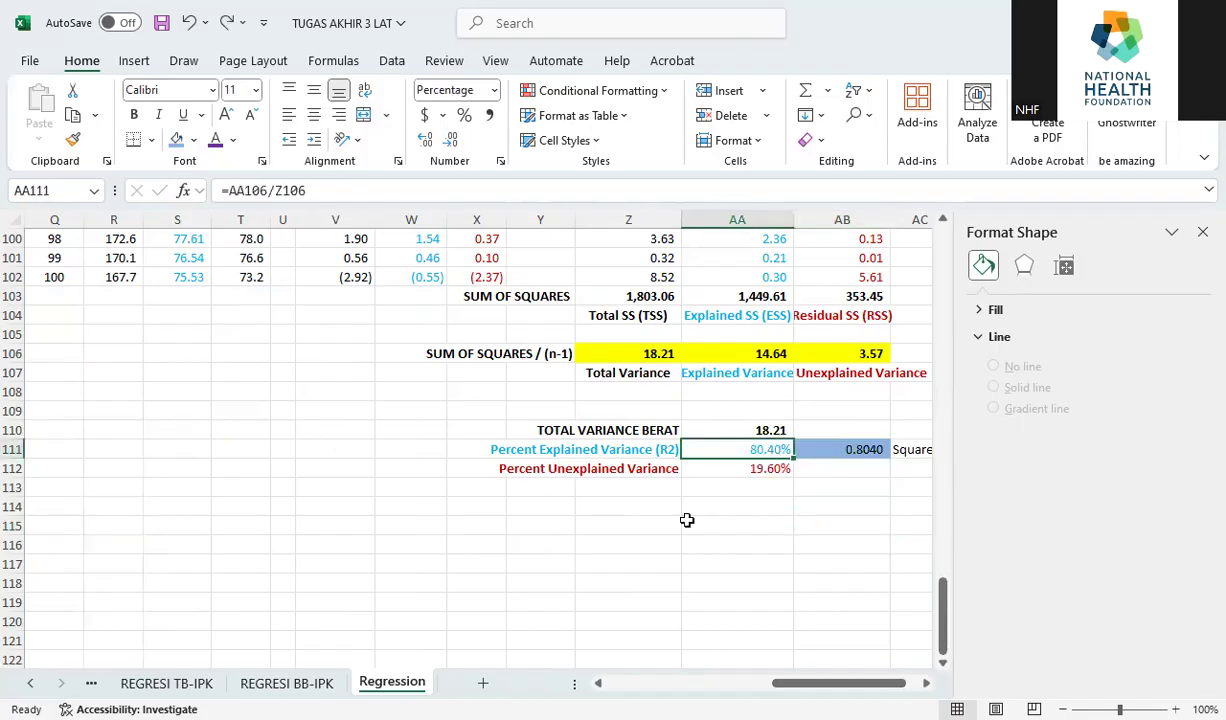
{"action": "key", "text": "ctrl+z"}
{"action": "left_click", "coordinate": [857, 490]}
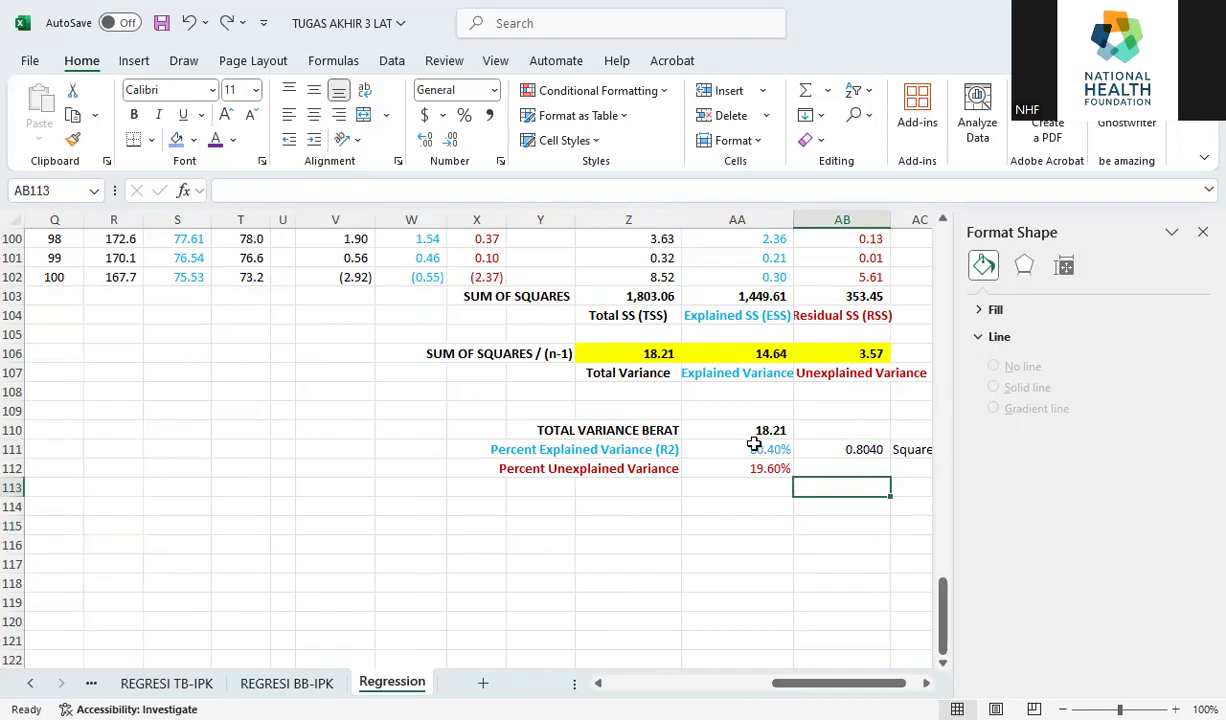
Step: Change the font color of the squared correlation in AB111 to the darker aqua theme color
{"action": "left_click", "coordinate": [857, 449]}
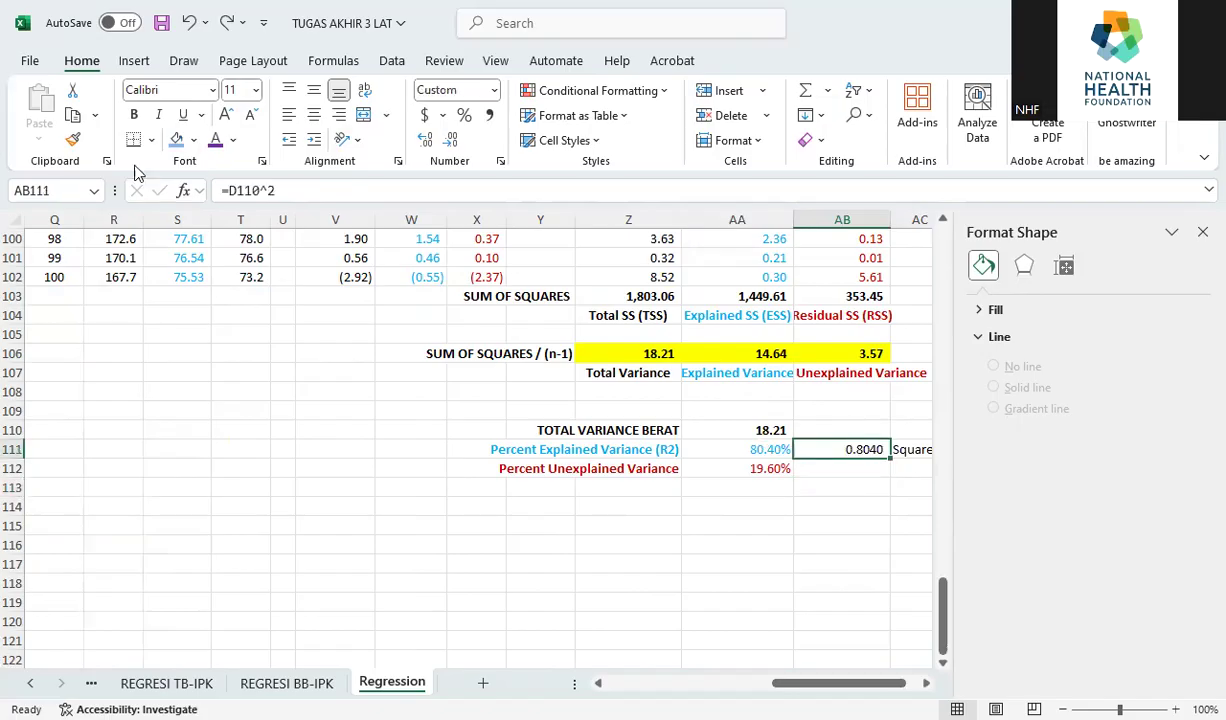
{"action": "left_click", "coordinate": [233, 140]}
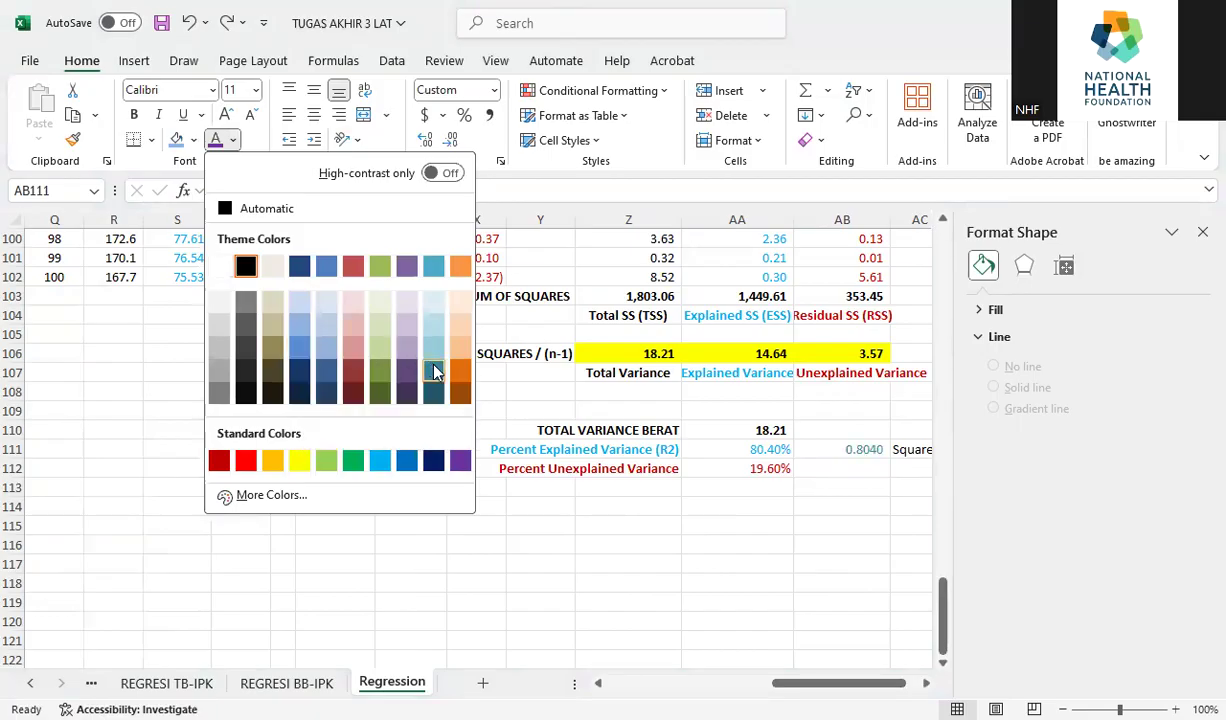
{"action": "left_click", "coordinate": [880, 540]}
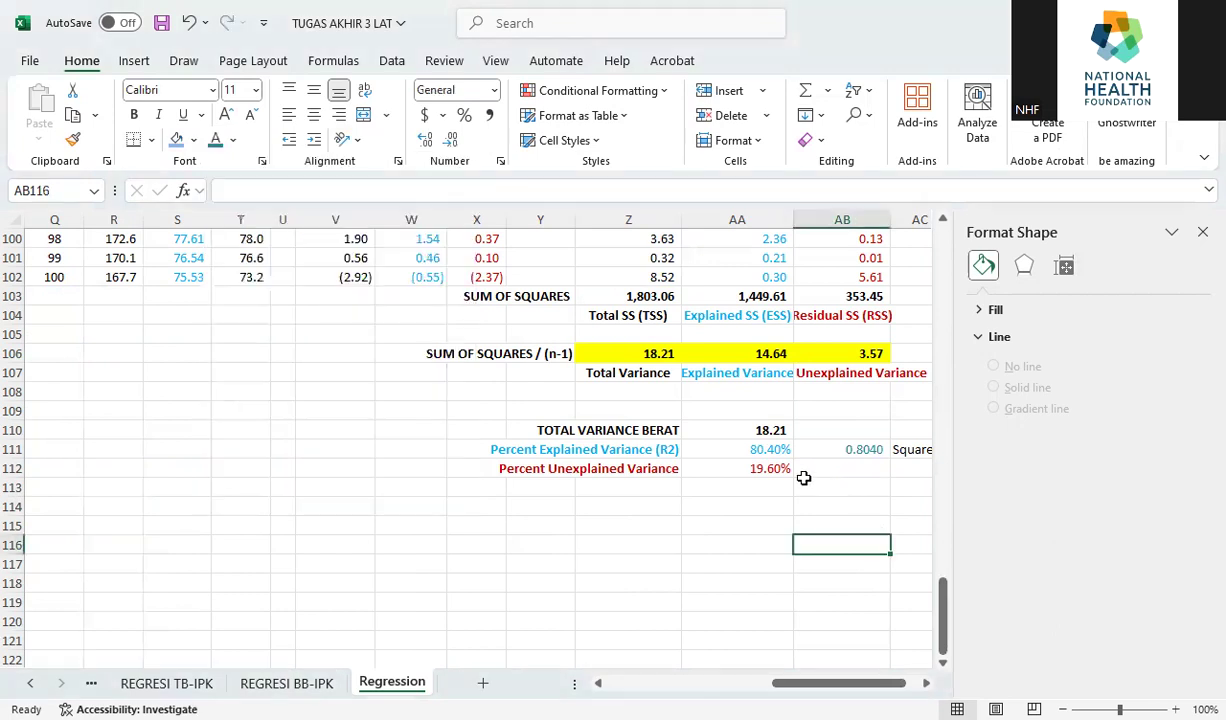
Step: Make the squared correlation in AB111 and the Percent Explained Variance in AA111 bold
{"action": "left_click", "coordinate": [766, 453]}
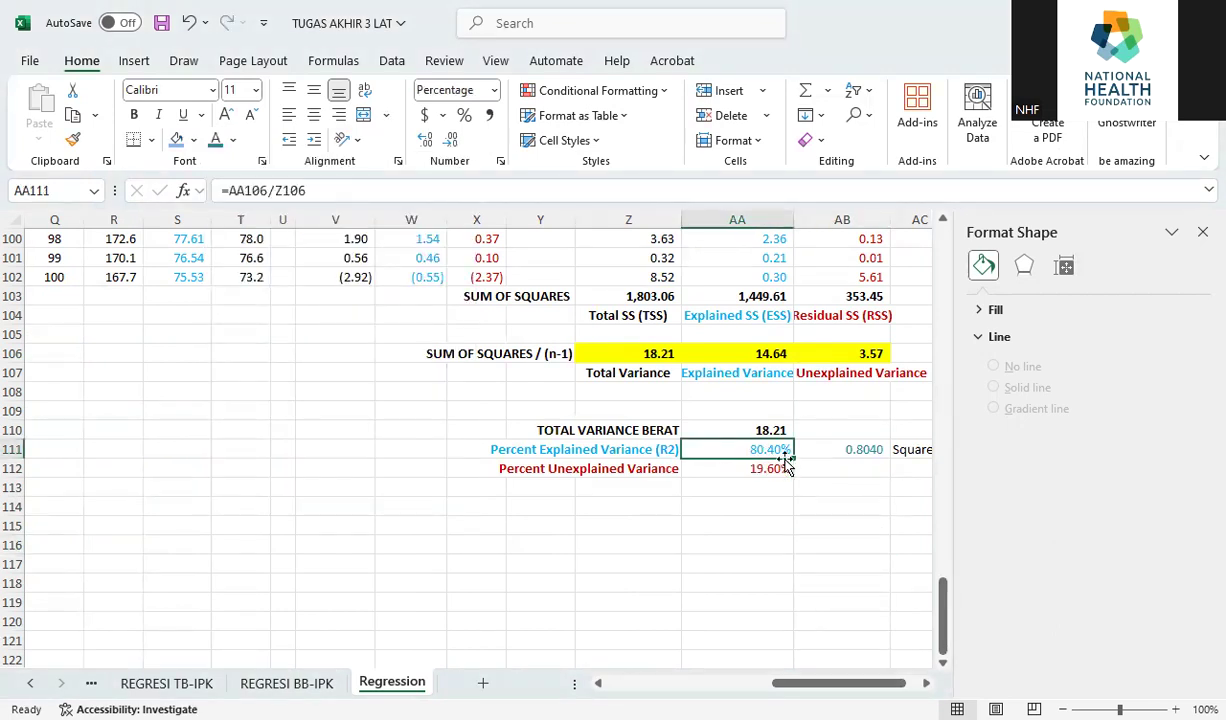
{"action": "left_click", "coordinate": [860, 447]}
{"action": "left_click_drag", "start_coordinate": [843, 679], "coordinate": [904, 684]}
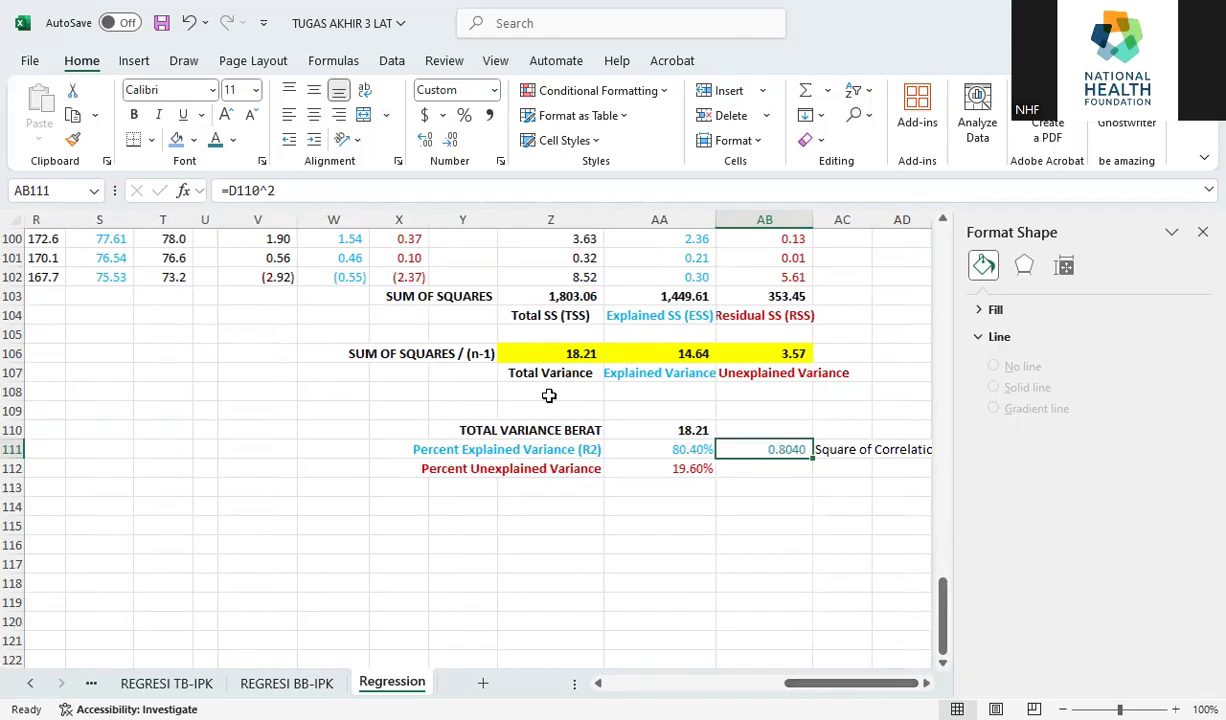
{"action": "left_click", "coordinate": [133, 116]}
{"action": "left_click", "coordinate": [690, 452]}
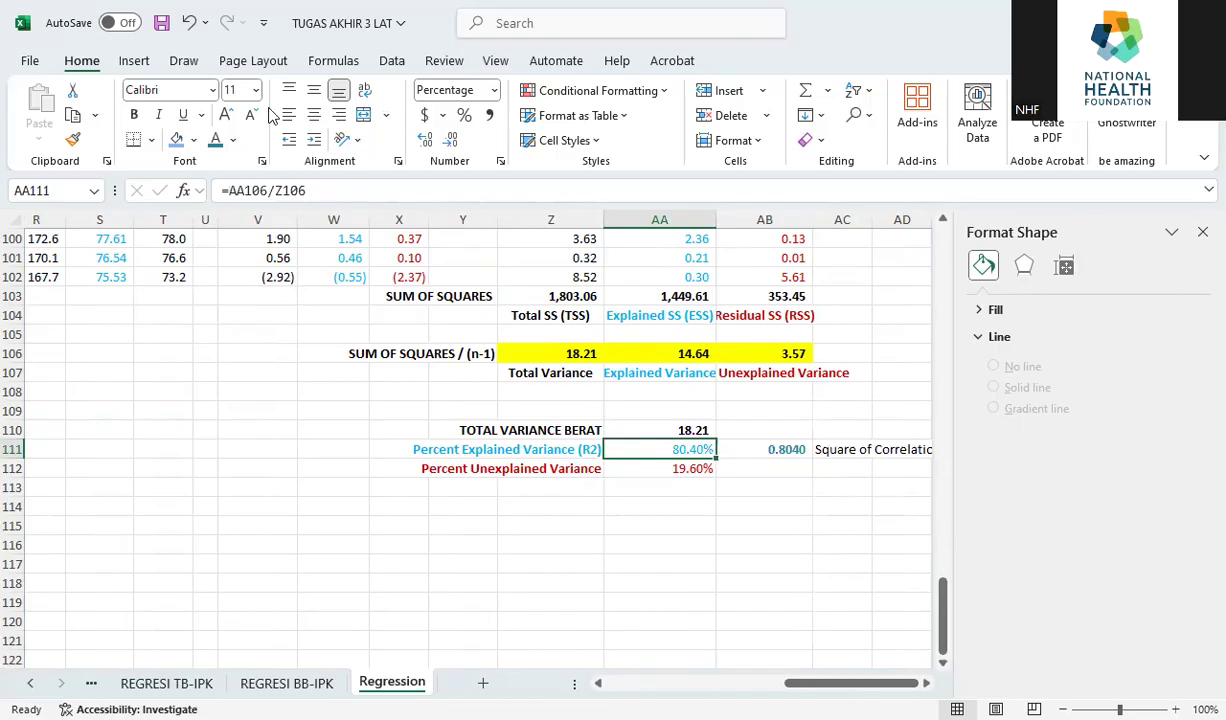
{"action": "left_click", "coordinate": [134, 115]}
Step: Review the Regression sheet's prediction, deviation and squared value columns, then its dataset and manual variance and covariance columns
{"action": "left_click_drag", "start_coordinate": [903, 684], "coordinate": [898, 684]}
{"action": "scroll", "coordinate": [838, 610], "scroll_direction": "up", "scroll_amount": 1}
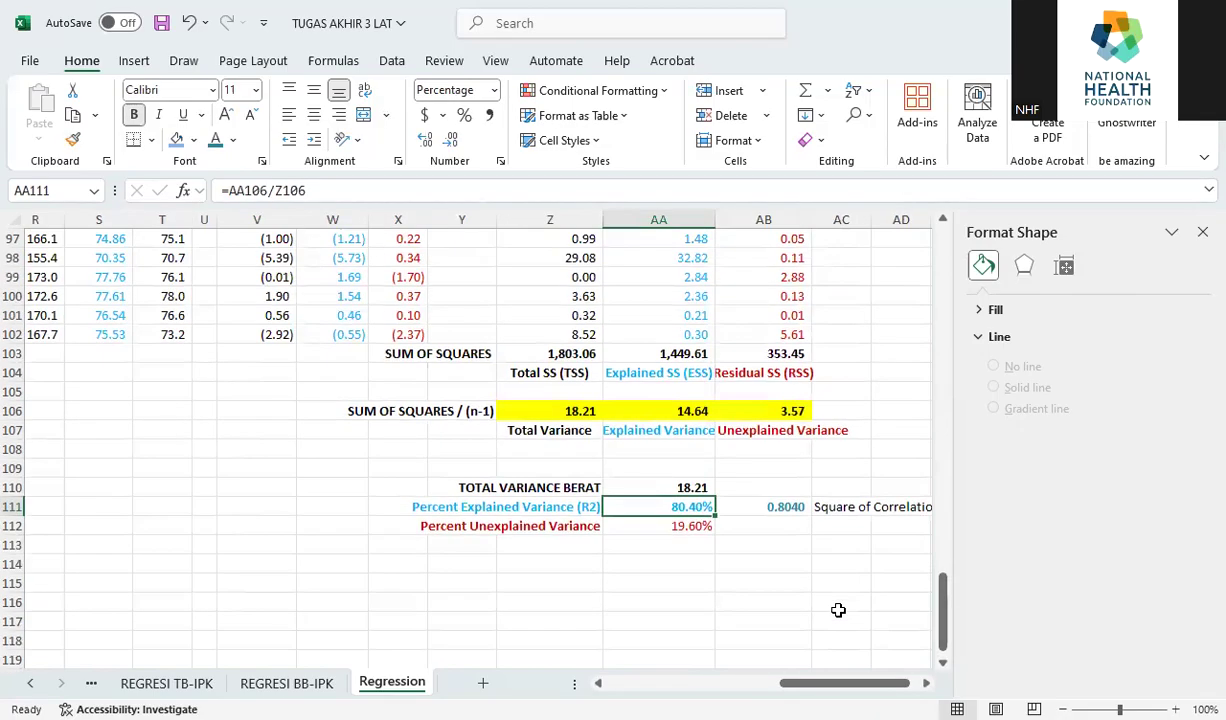
{"action": "scroll", "coordinate": [838, 610], "scroll_direction": "up", "scroll_amount": 19}
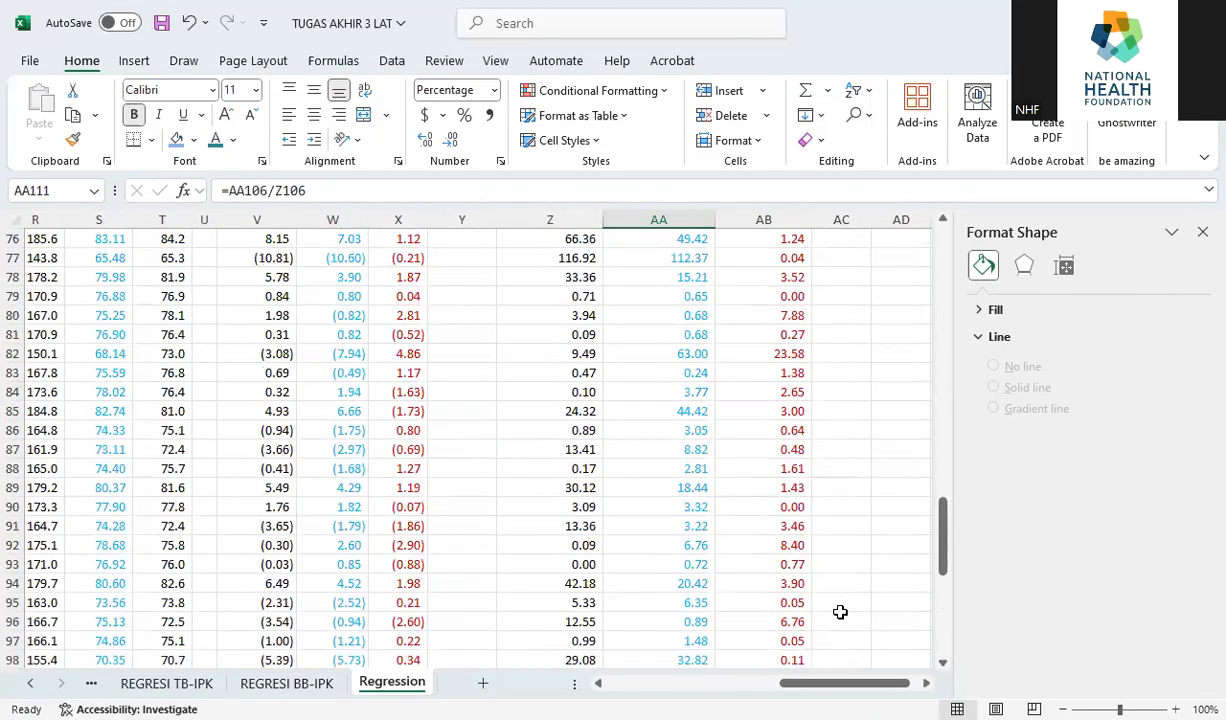
{"action": "scroll", "coordinate": [840, 620], "scroll_direction": "up", "scroll_amount": 13}
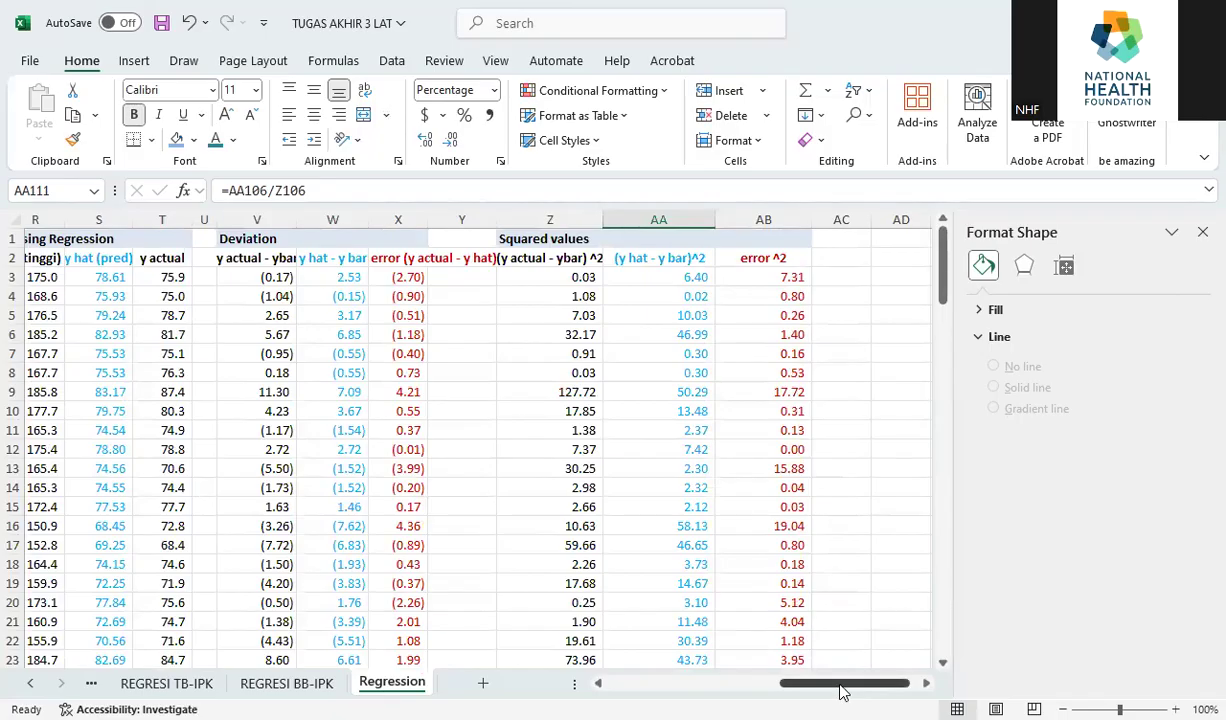
{"action": "left_click_drag", "start_coordinate": [838, 684], "coordinate": [490, 597]}
{"action": "scroll", "coordinate": [187, 595], "scroll_direction": "down", "scroll_amount": 5}
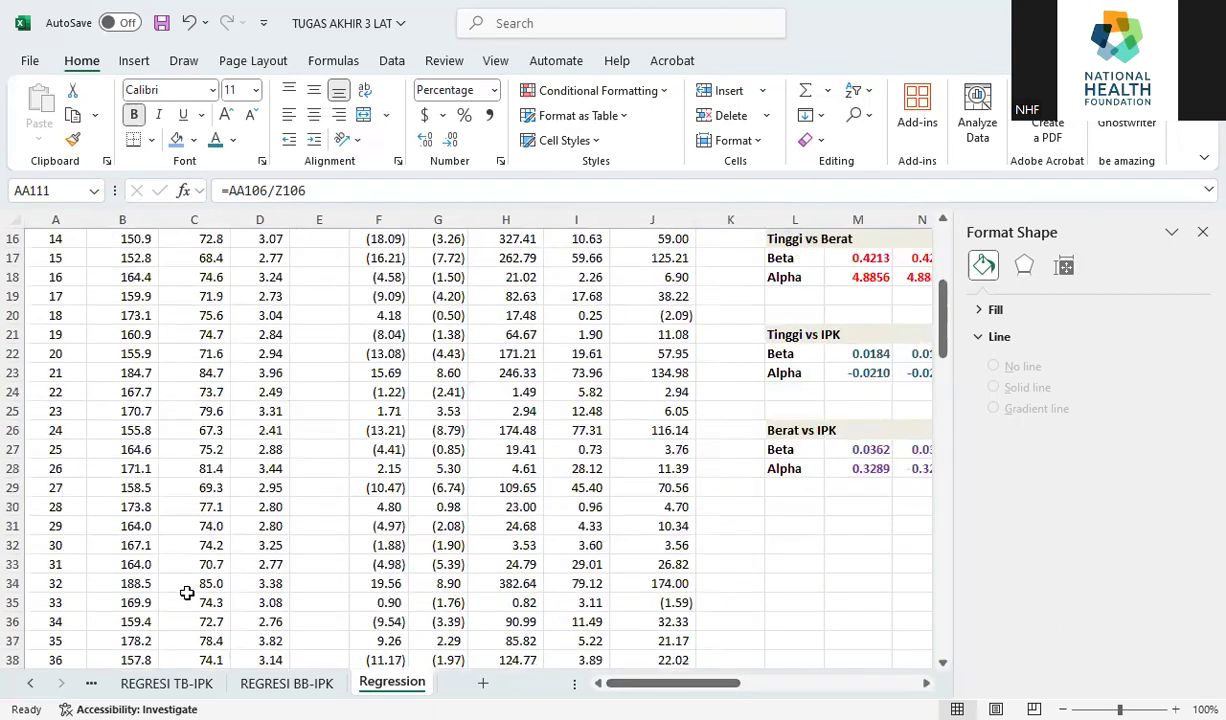
{"action": "scroll", "coordinate": [185, 595], "scroll_direction": "down", "scroll_amount": 9}
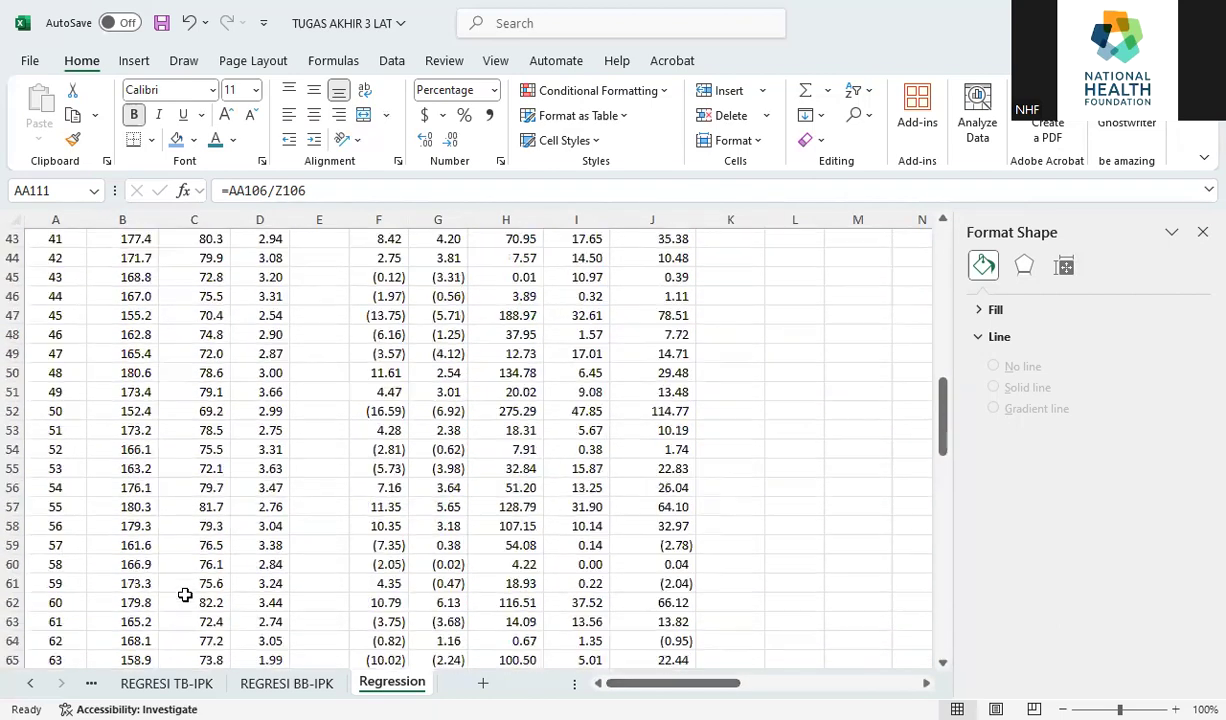
{"action": "scroll", "coordinate": [185, 595], "scroll_direction": "down", "scroll_amount": 4}
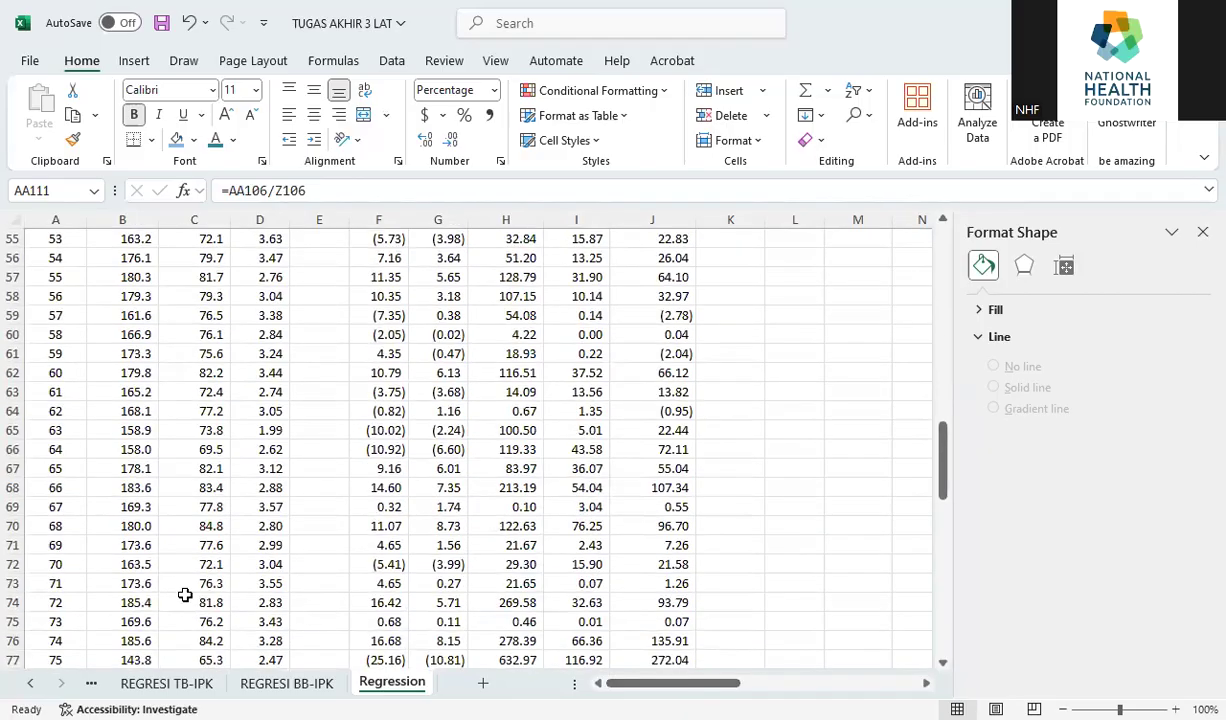
{"action": "scroll", "coordinate": [185, 595], "scroll_direction": "down", "scroll_amount": 8}
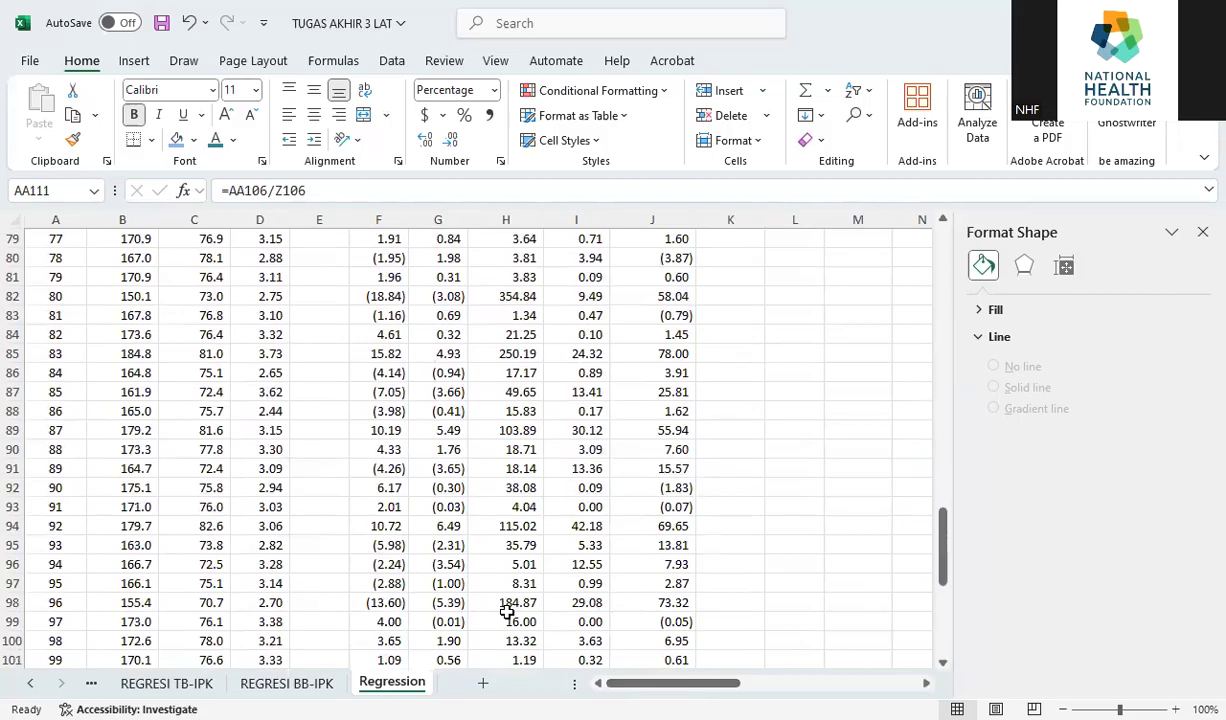
Step: Close the Format Shape pane to give the Regression sheet more room
{"action": "scroll", "coordinate": [493, 599], "scroll_direction": "up", "scroll_amount": 20}
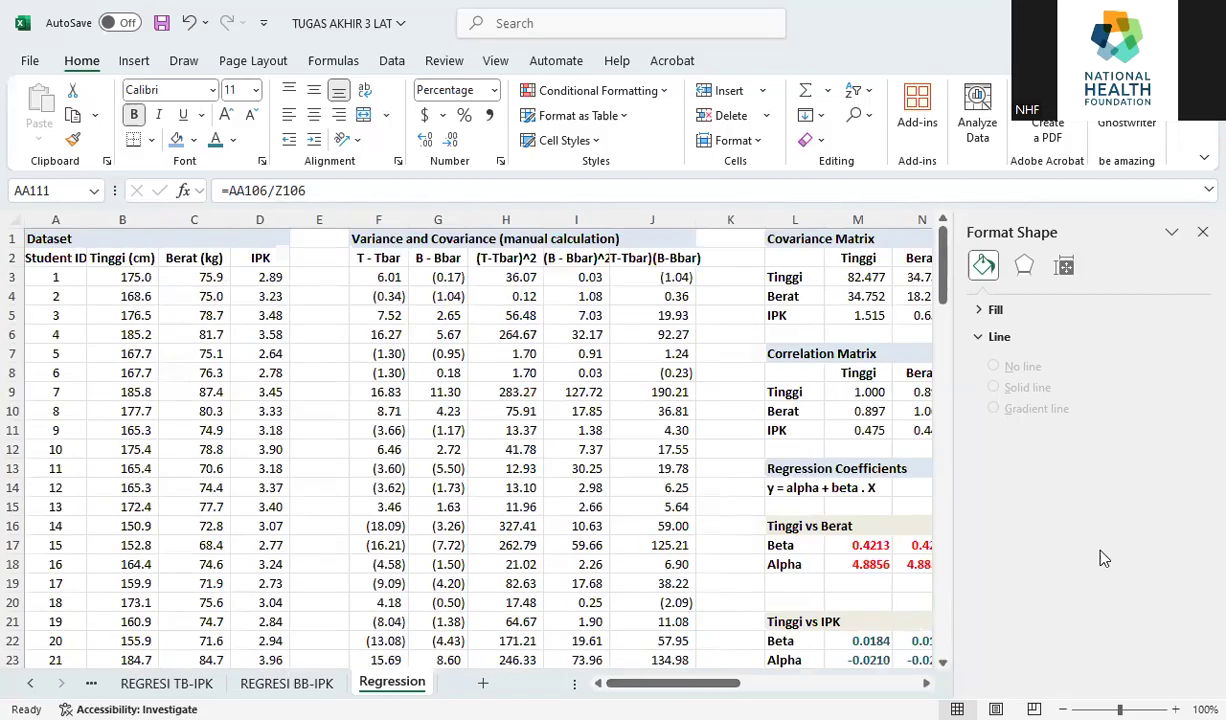
{"action": "left_click", "coordinate": [1201, 232]}
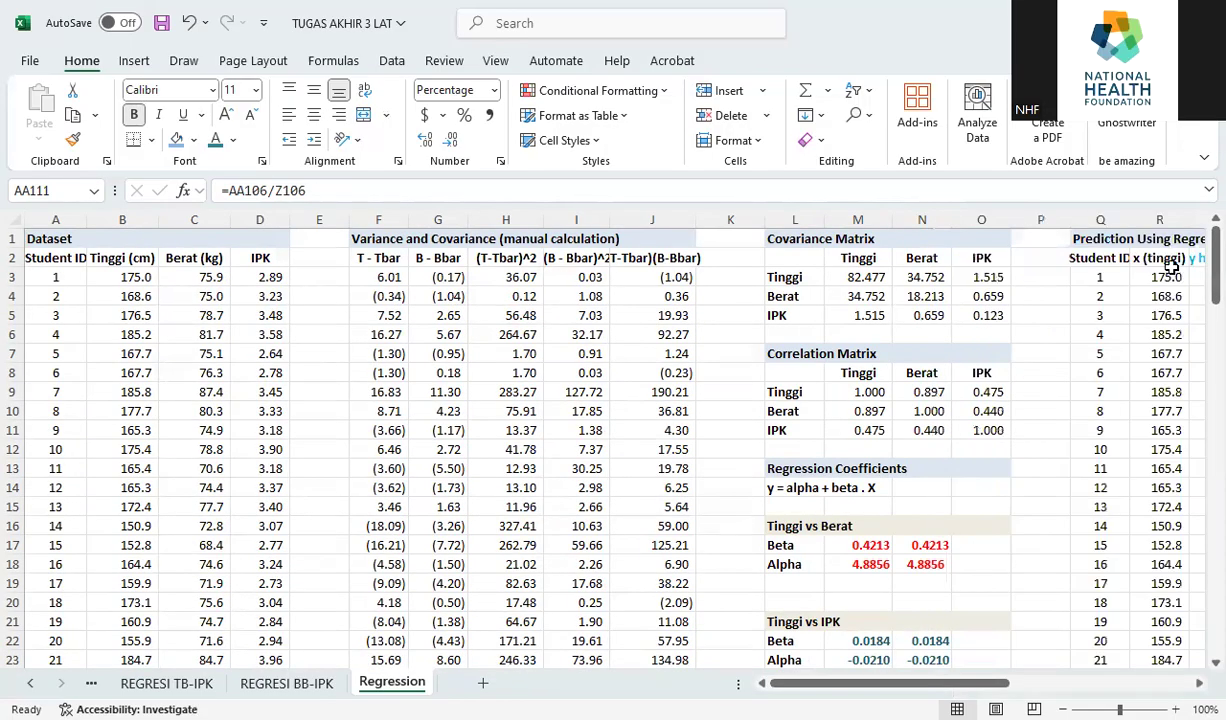